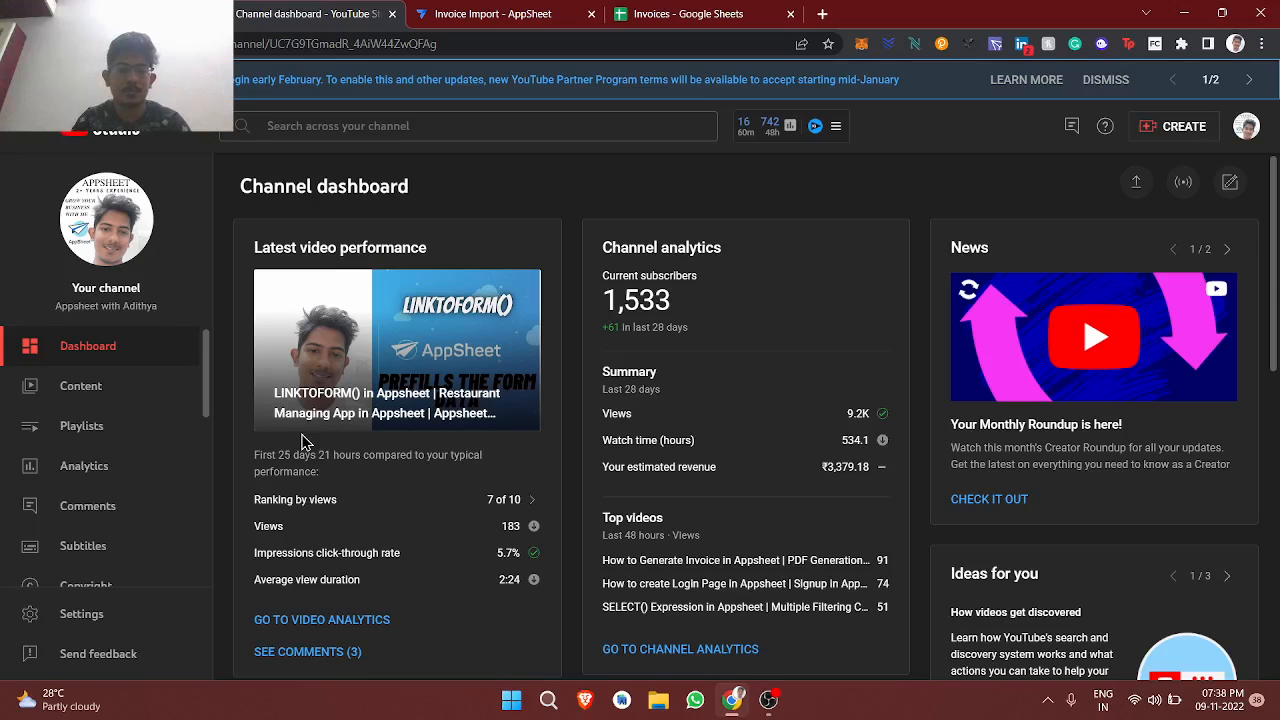
Step: Open the channel's content list and look through the most recently published videos
left_click(109, 401)
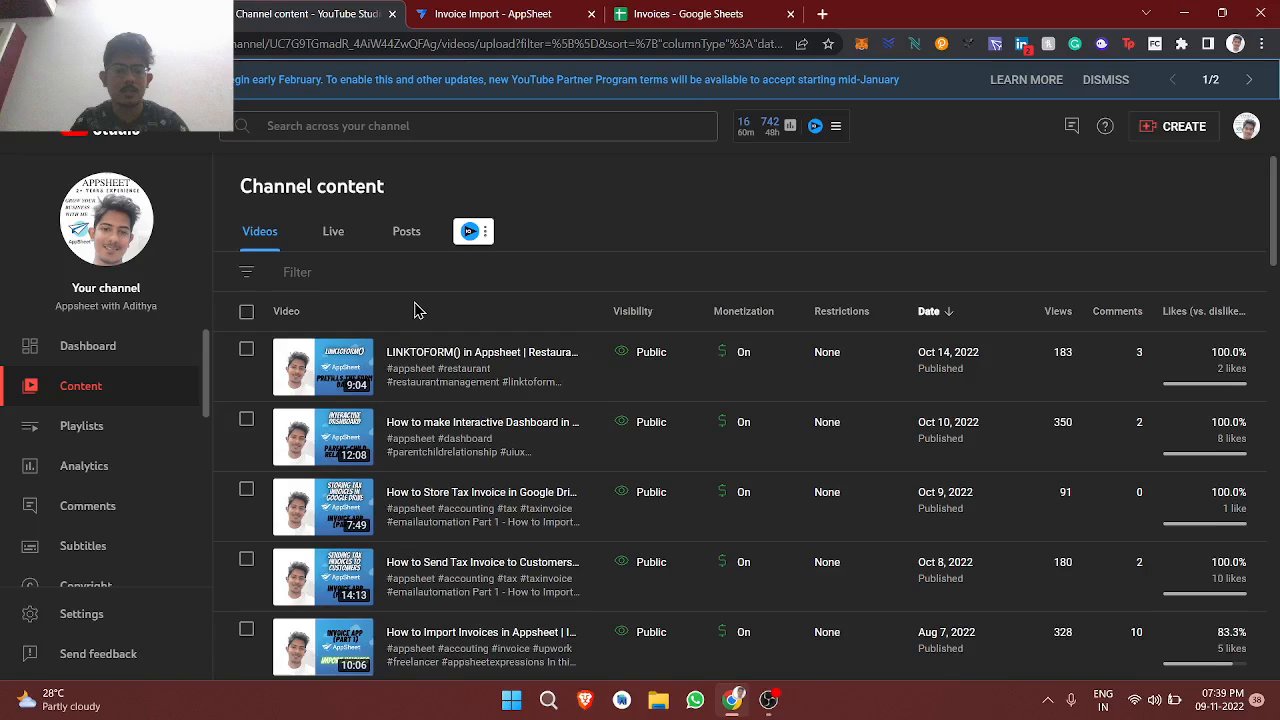
scroll(417, 311, "down", 1)
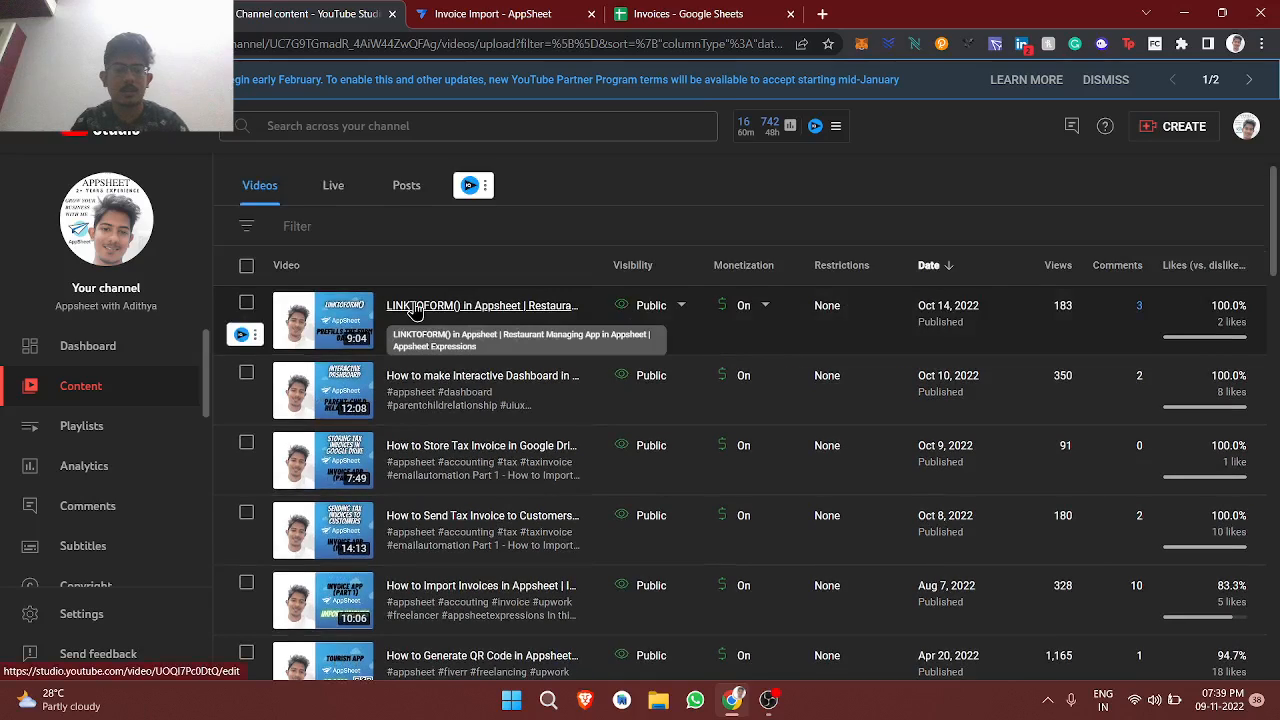
scroll(397, 268, "up", 1)
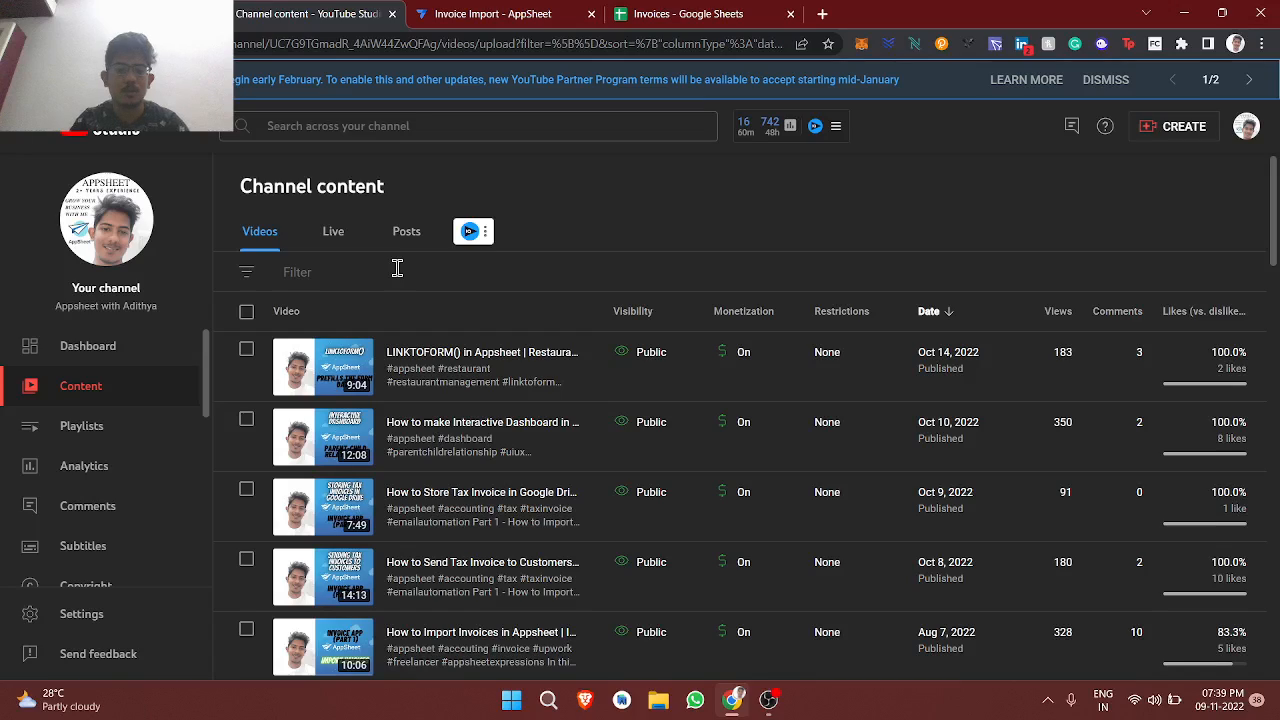
scroll(410, 634, "down", 1)
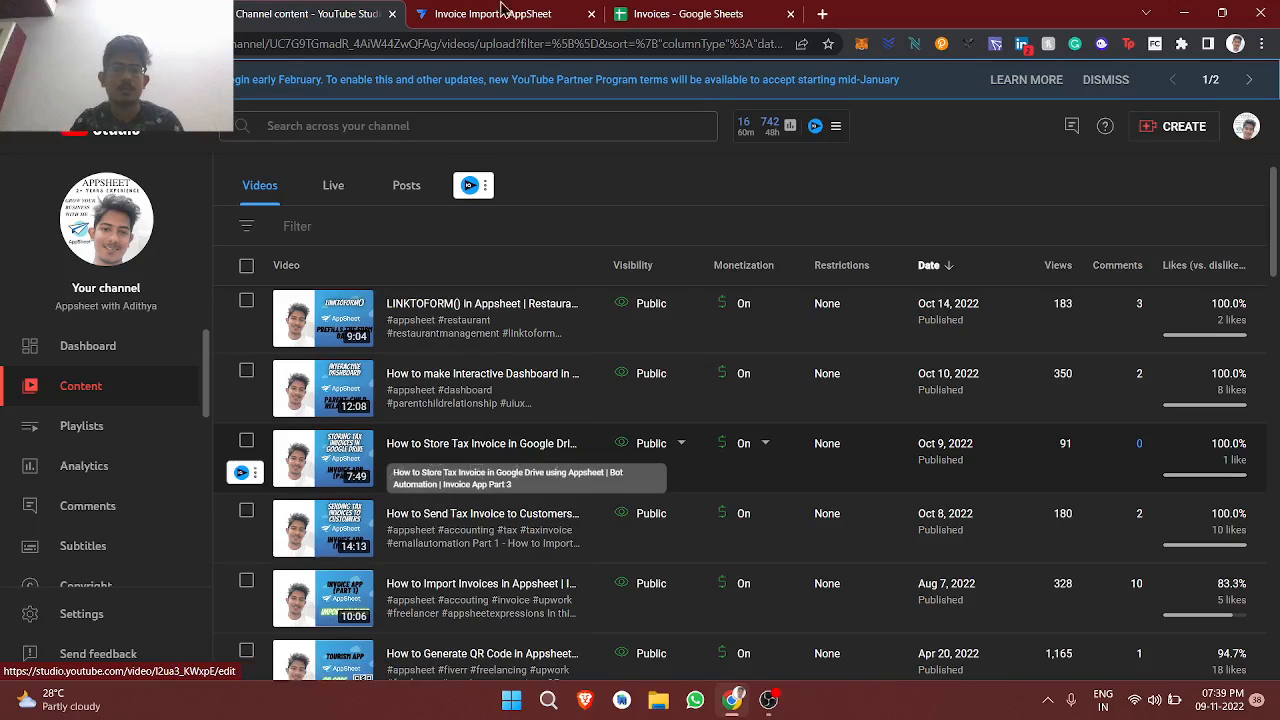
Step: Switch to the Invoices spreadsheet in Google Sheets and add a "Date" column header in H1
left_click(713, 10)
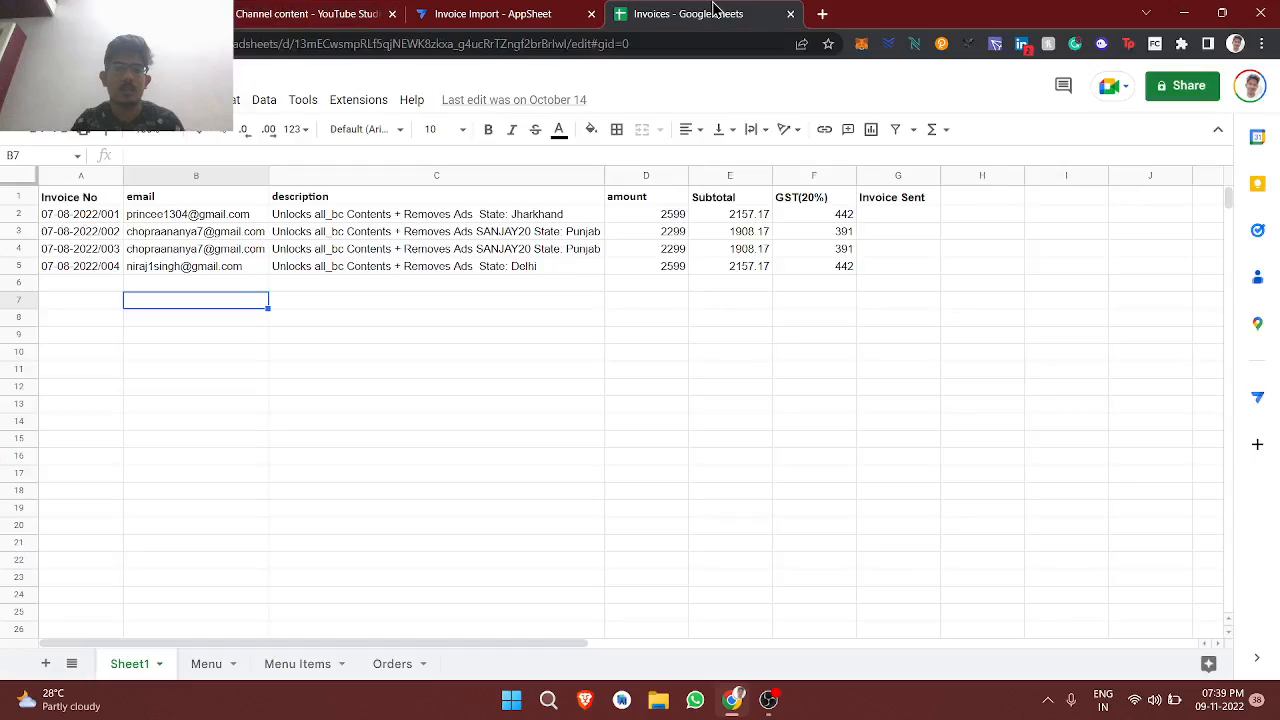
left_click(704, 342)
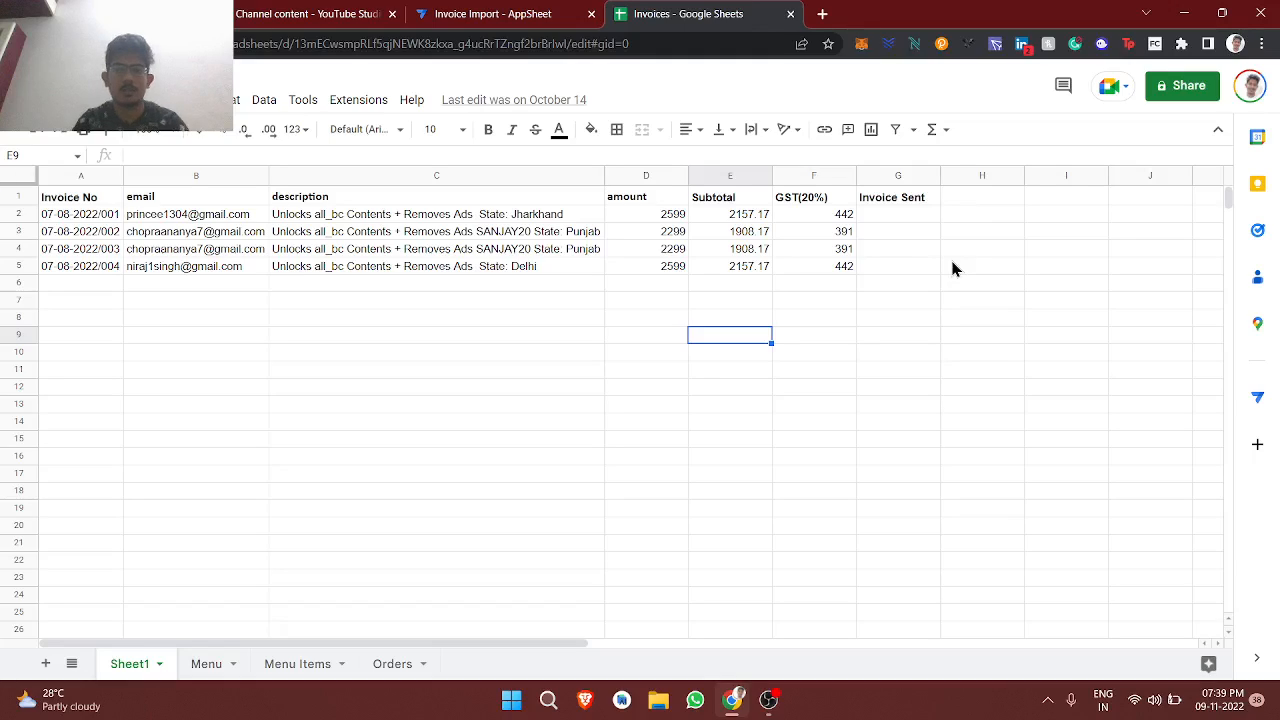
left_click(969, 196)
type("Date")
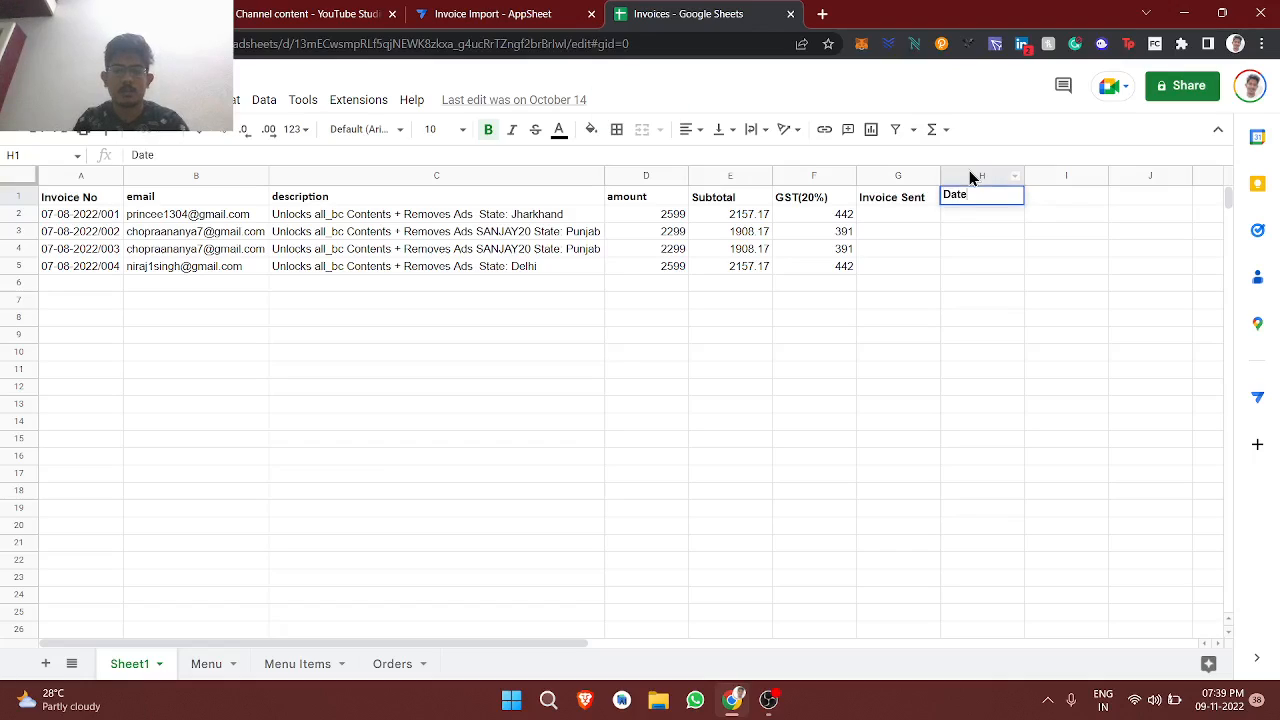
key("Return")
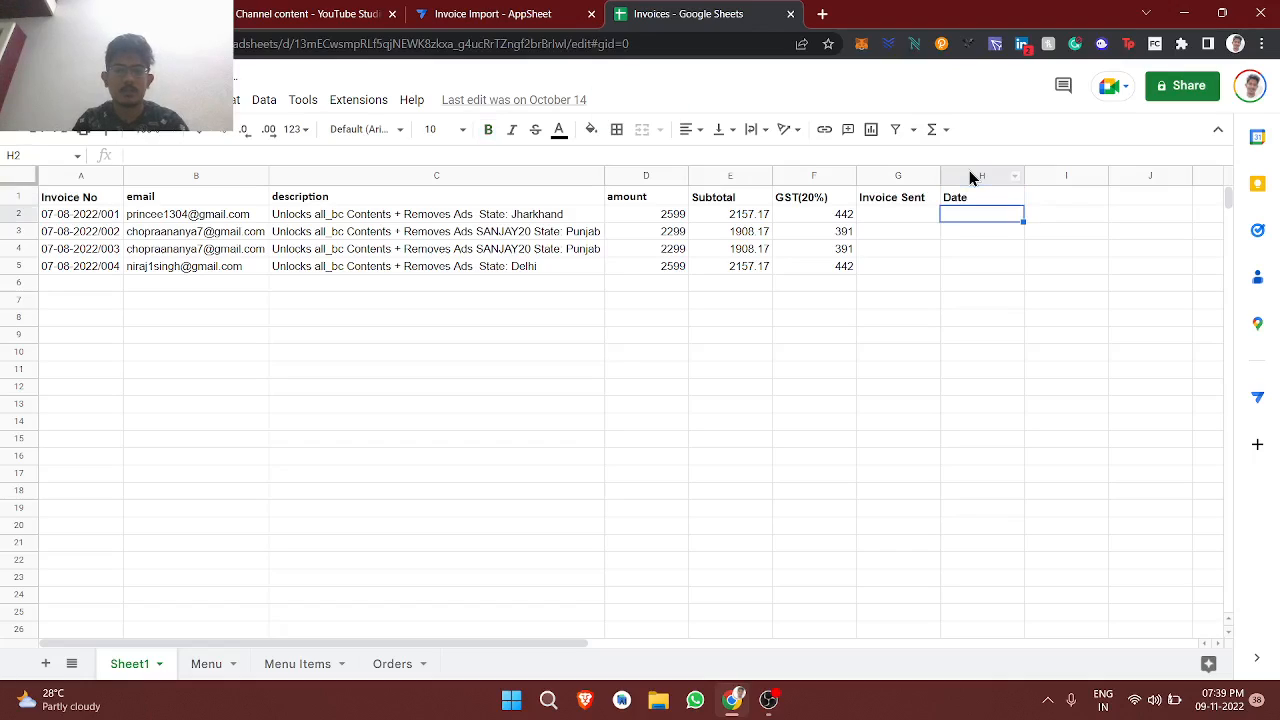
Step: Enter 07/08/2022 as the first invoice's date in cell H2
left_click(94, 213)
double_click(94, 213)
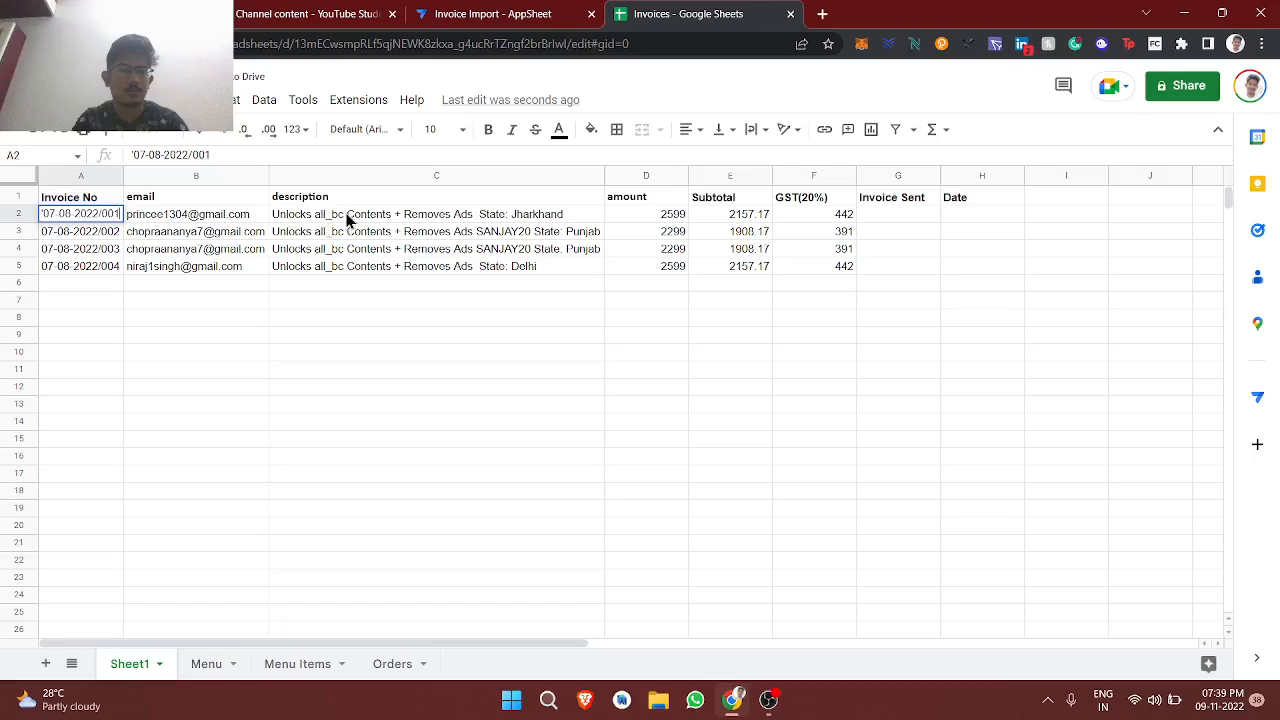
left_click(956, 211)
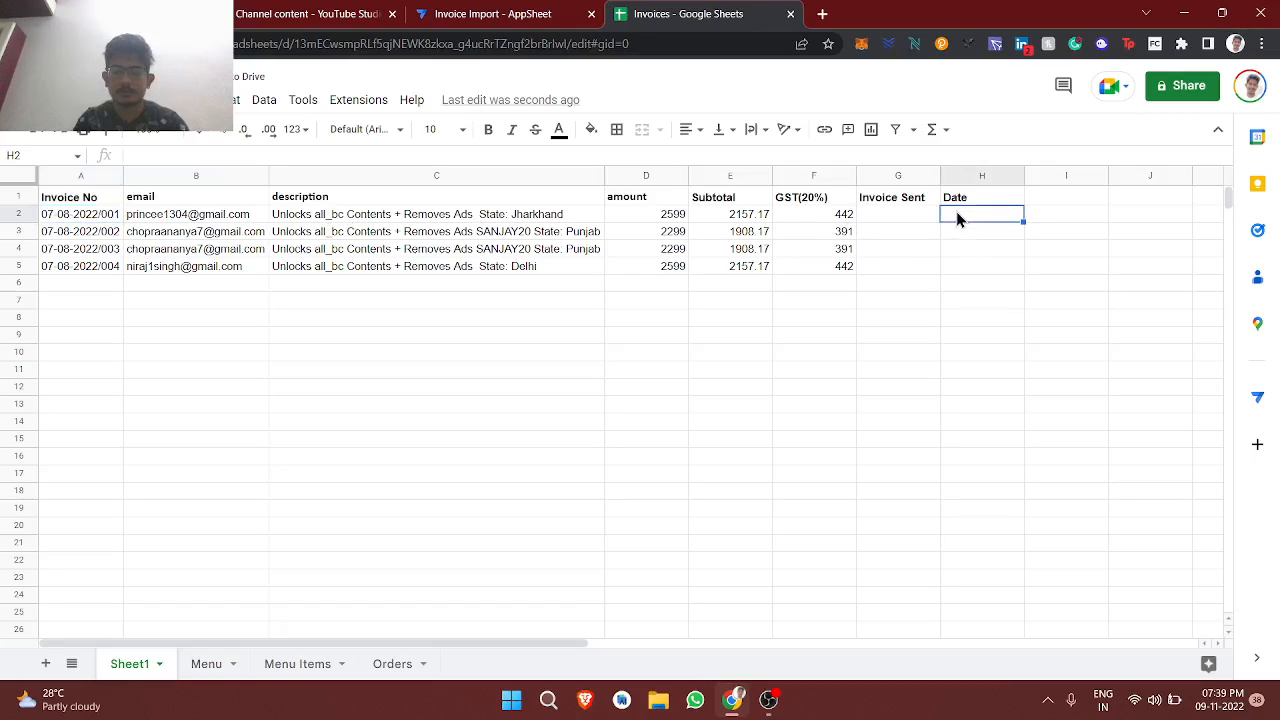
type("07/")
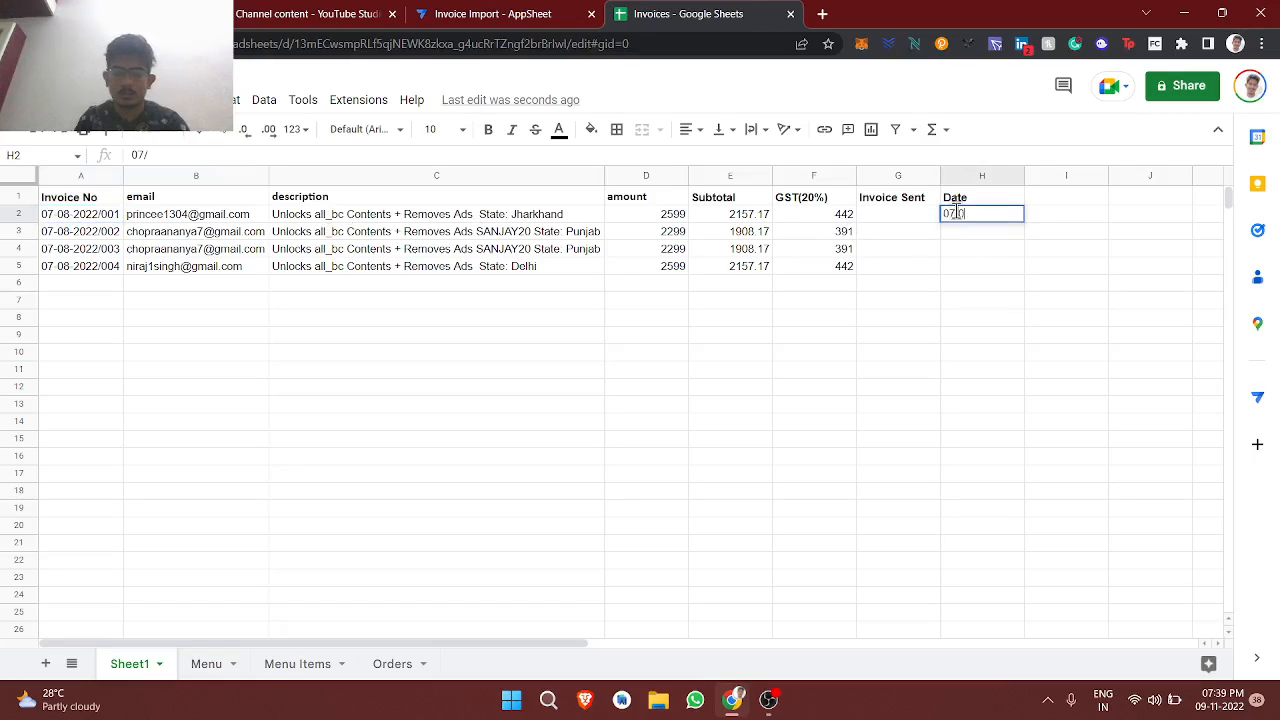
type("08/2022")
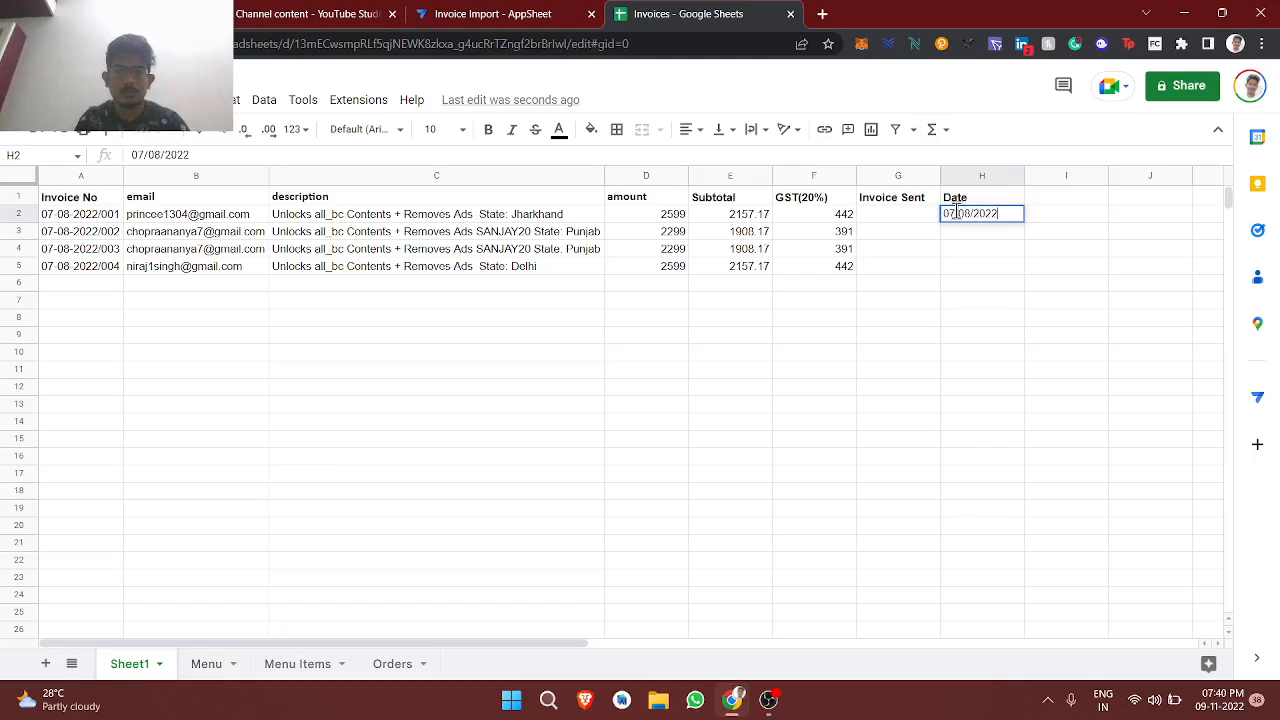
key("Return")
Step: Set the first invoice's date in H2 to November 9, 2022 with the date picker
left_click(972, 213)
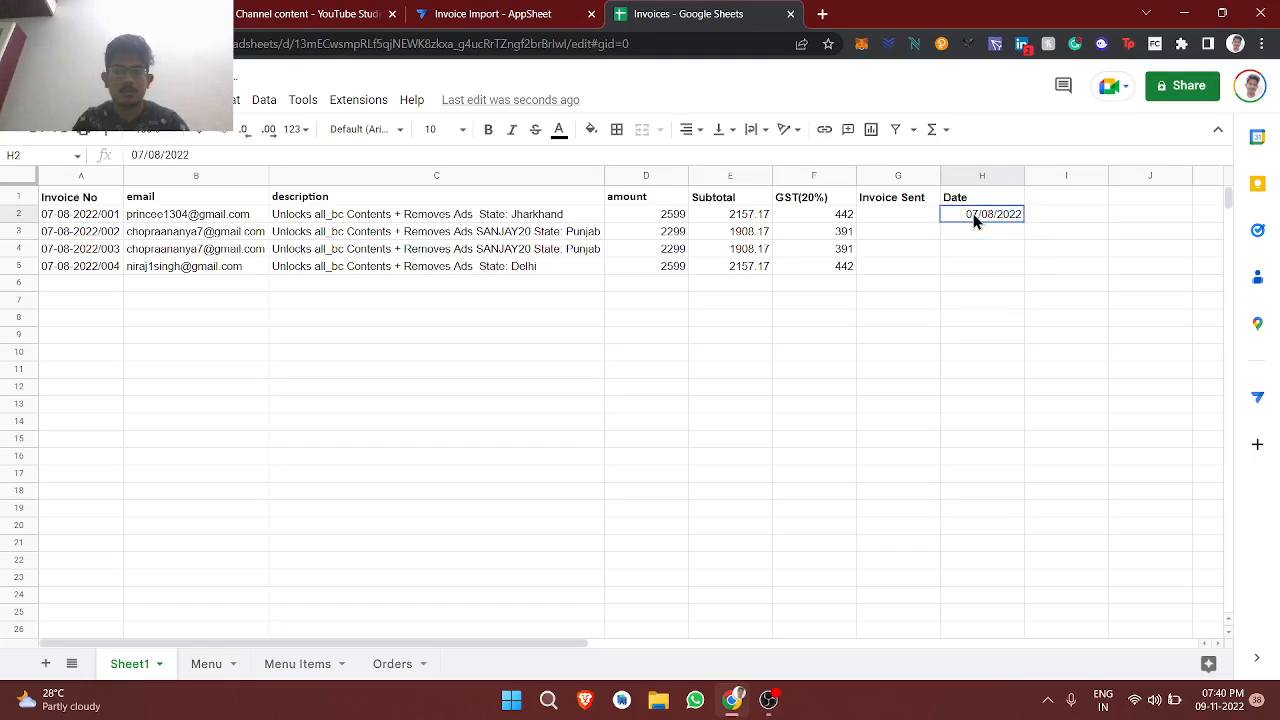
double_click(972, 213)
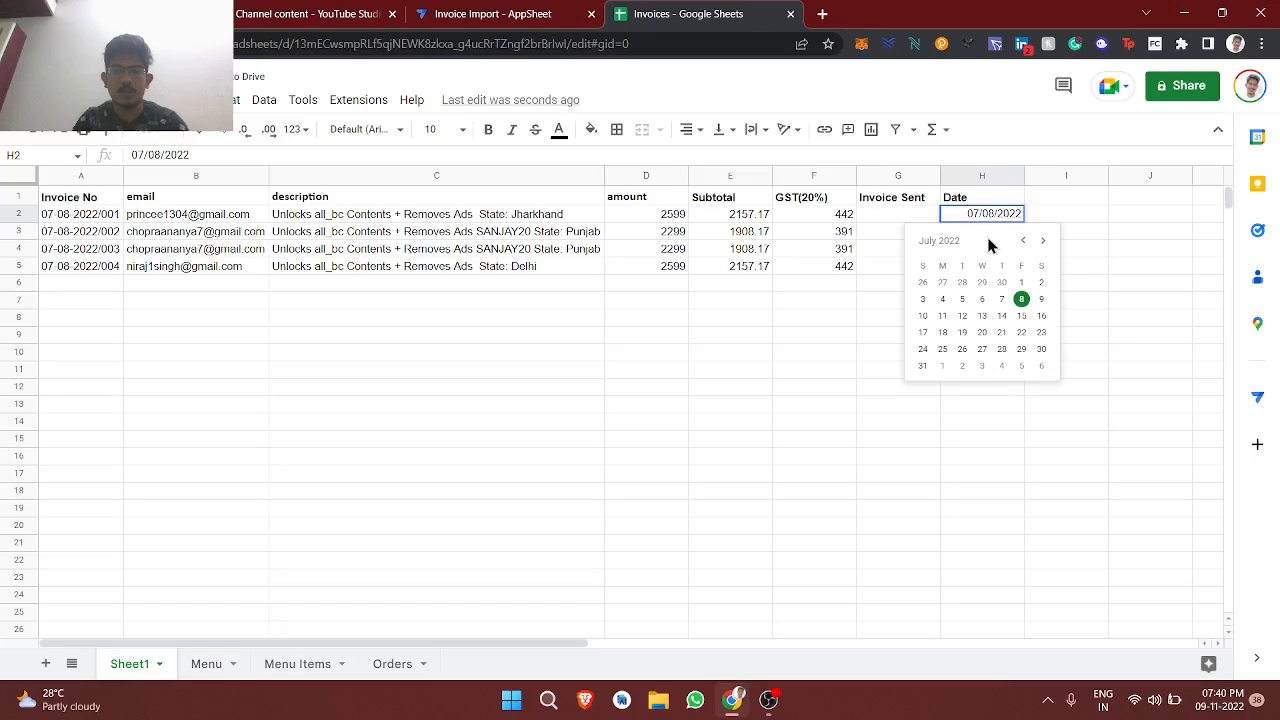
left_click(1042, 242)
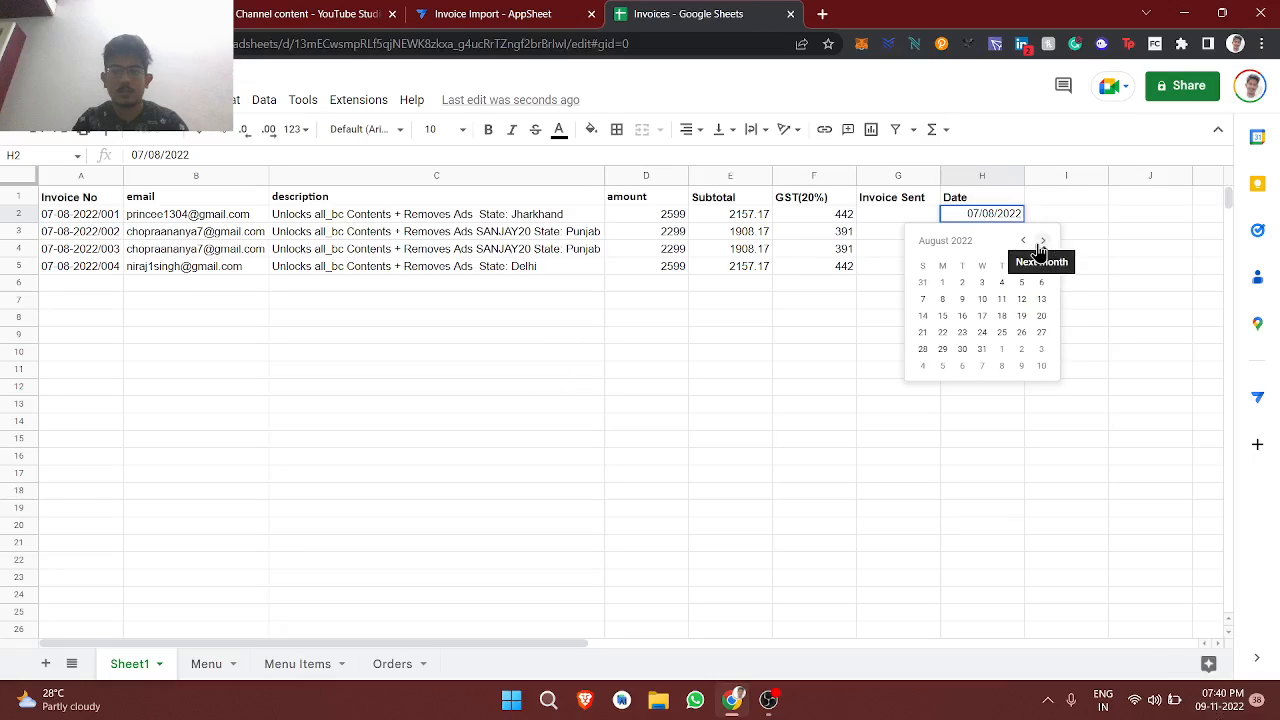
left_click(1041, 243)
left_click(1041, 243)
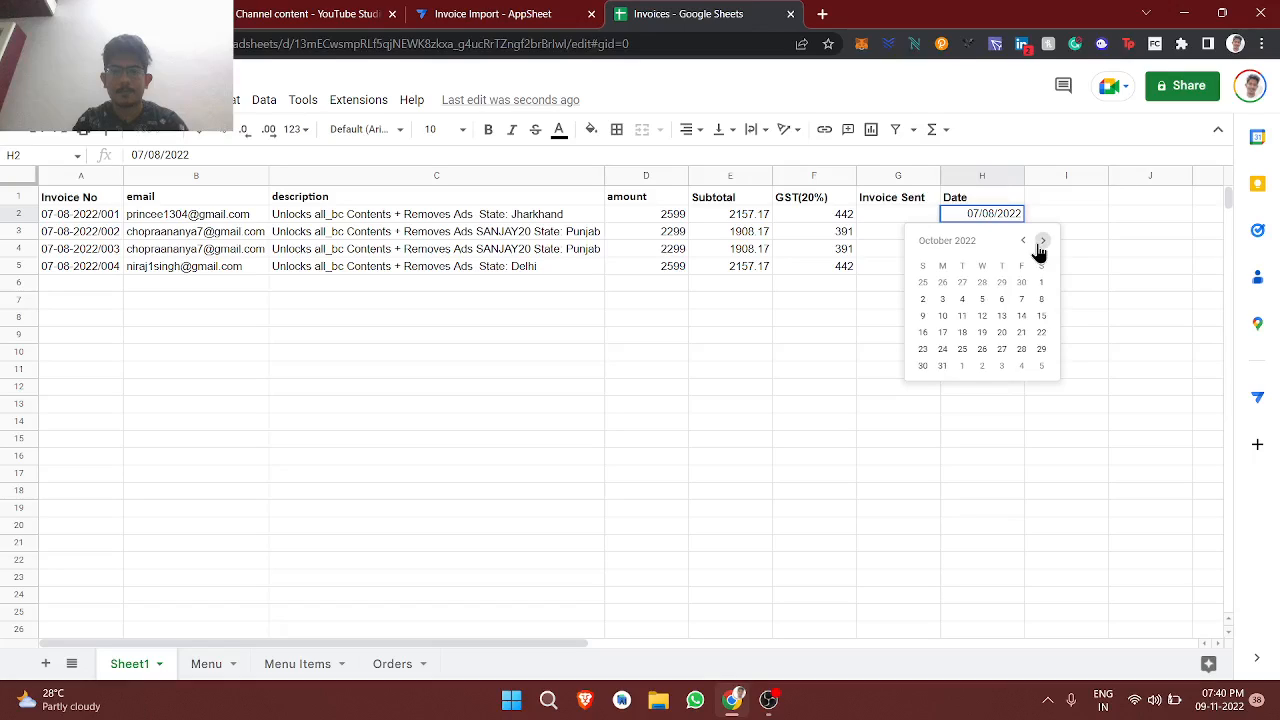
left_click(1040, 244)
left_click(984, 302)
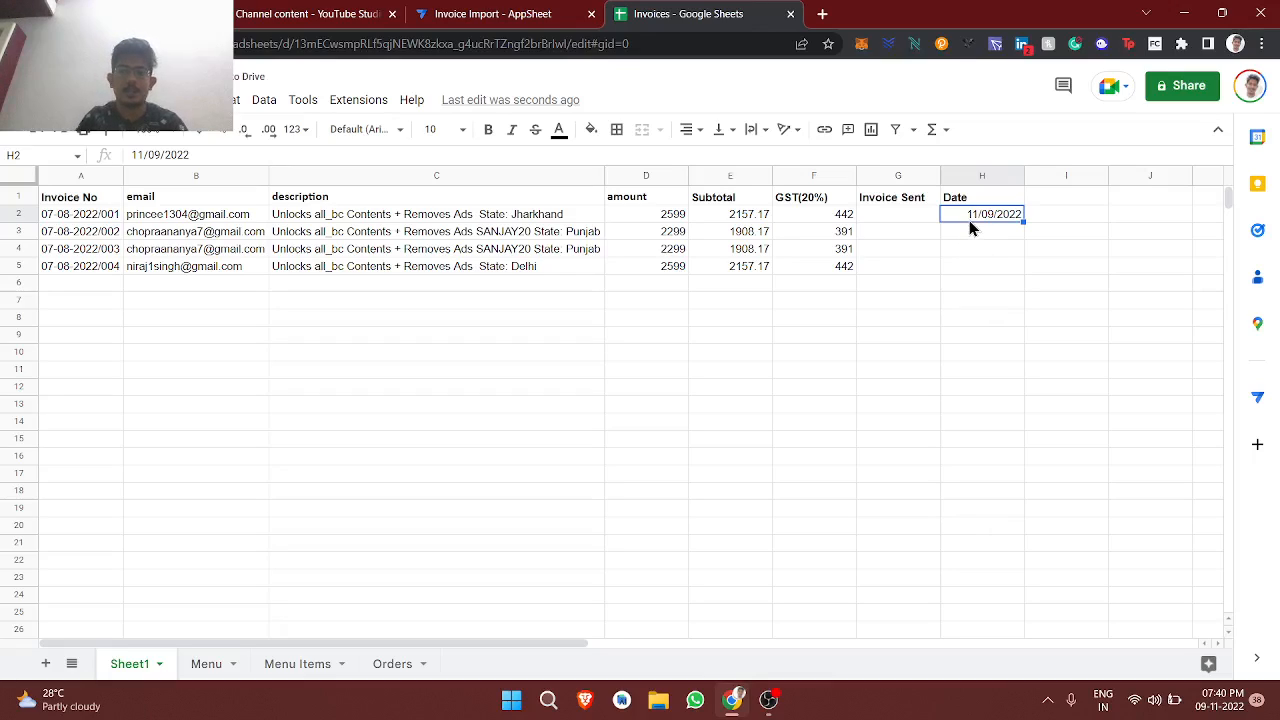
Step: Copy the date from H2 into H3 through H5, and set the date in H5 to November 10, 2022
key("ctrl+c")
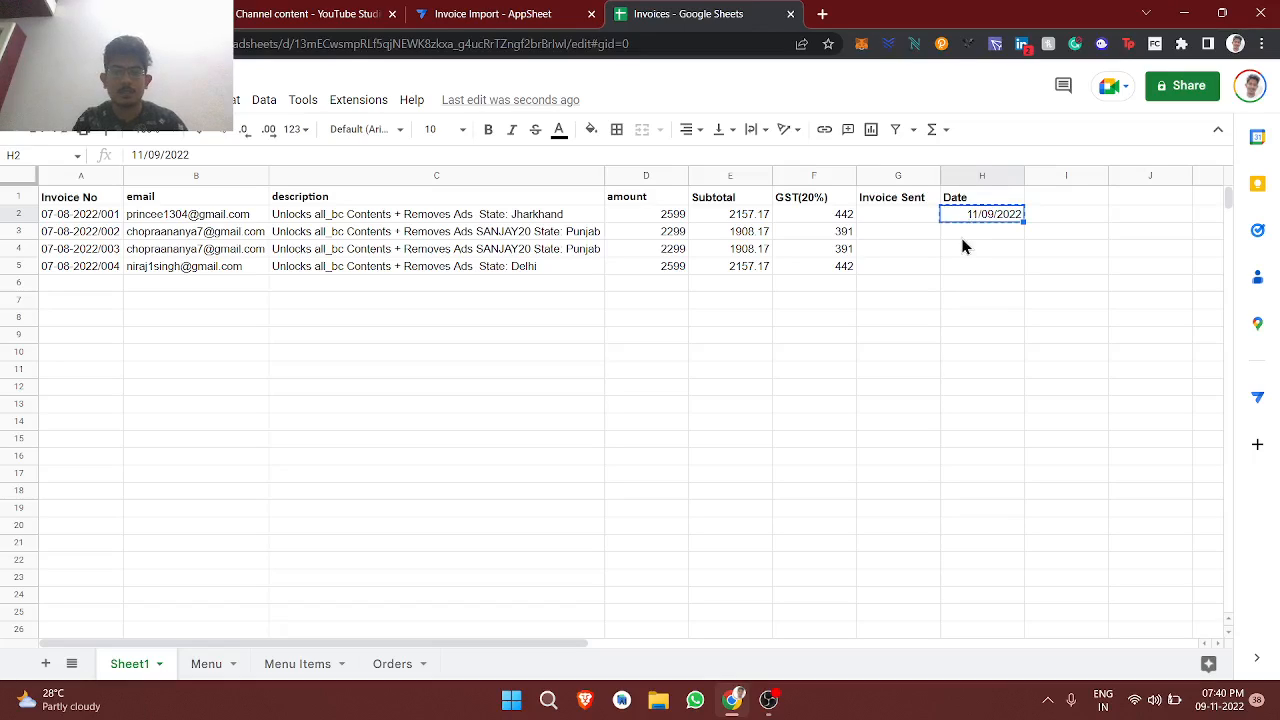
key("Down")
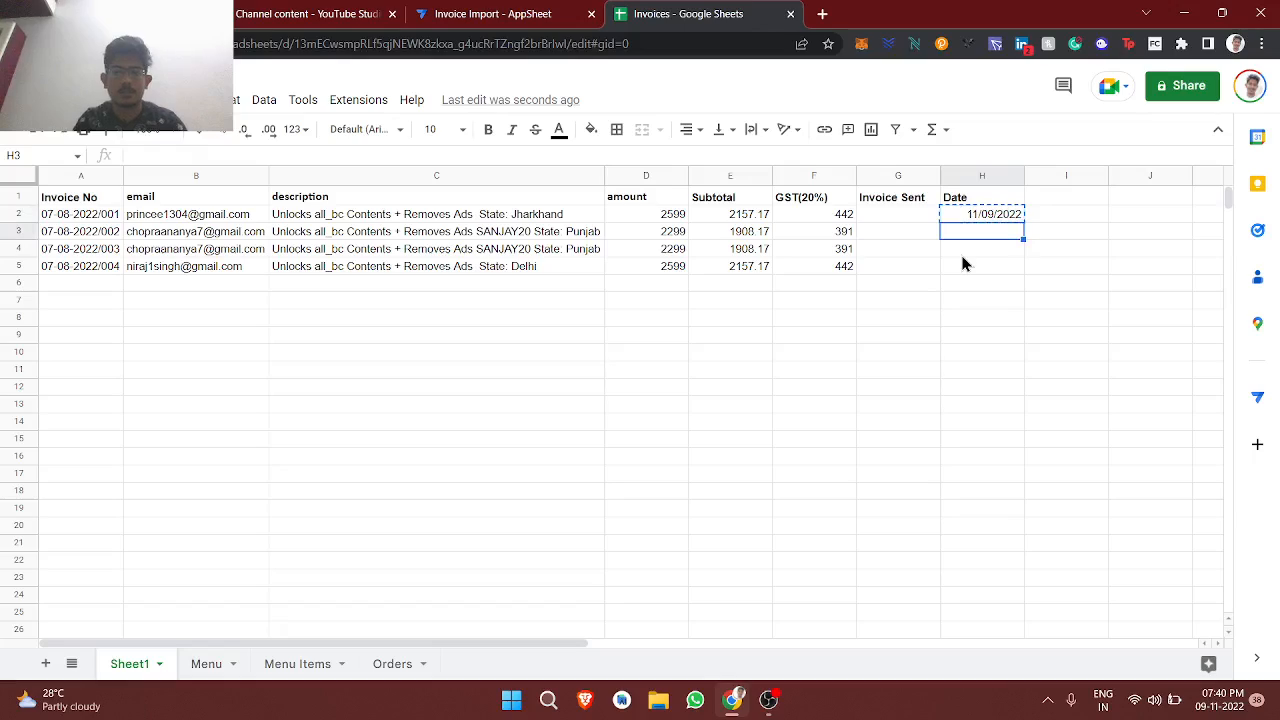
key("ctrl+v")
key("Down")
key("ctrl+v")
key("Down")
key("ctrl+v")
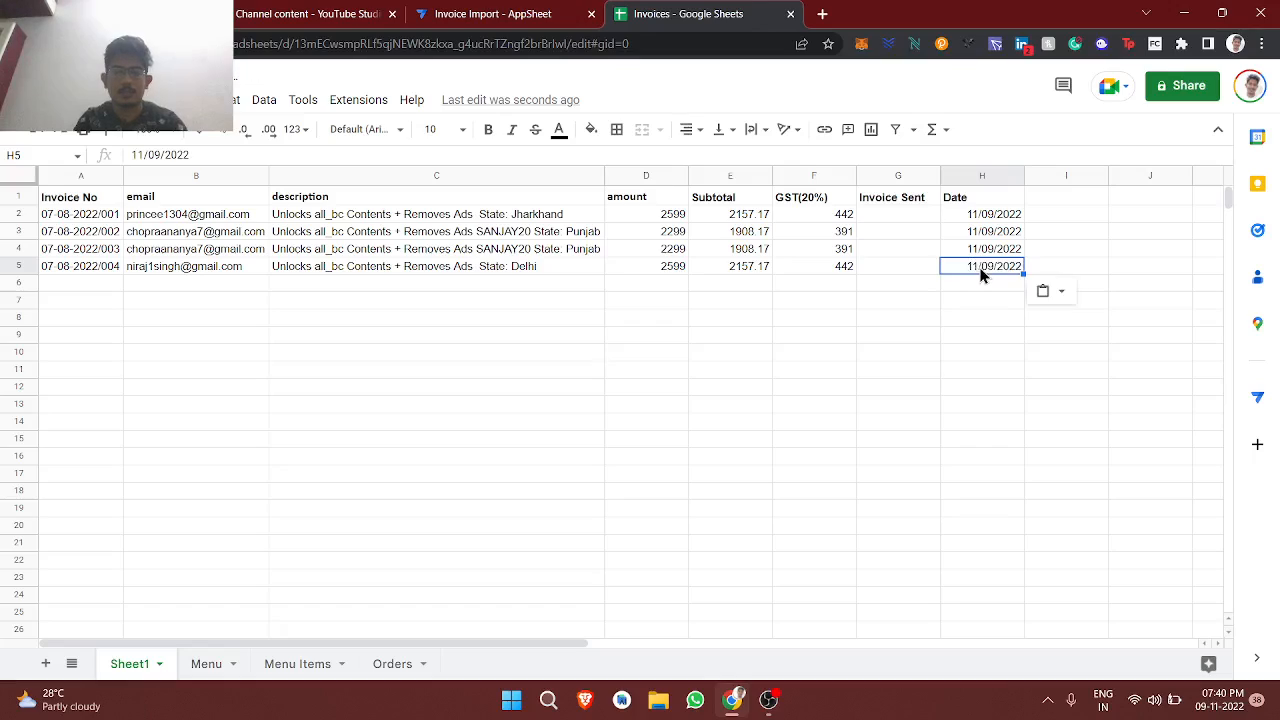
double_click(964, 267)
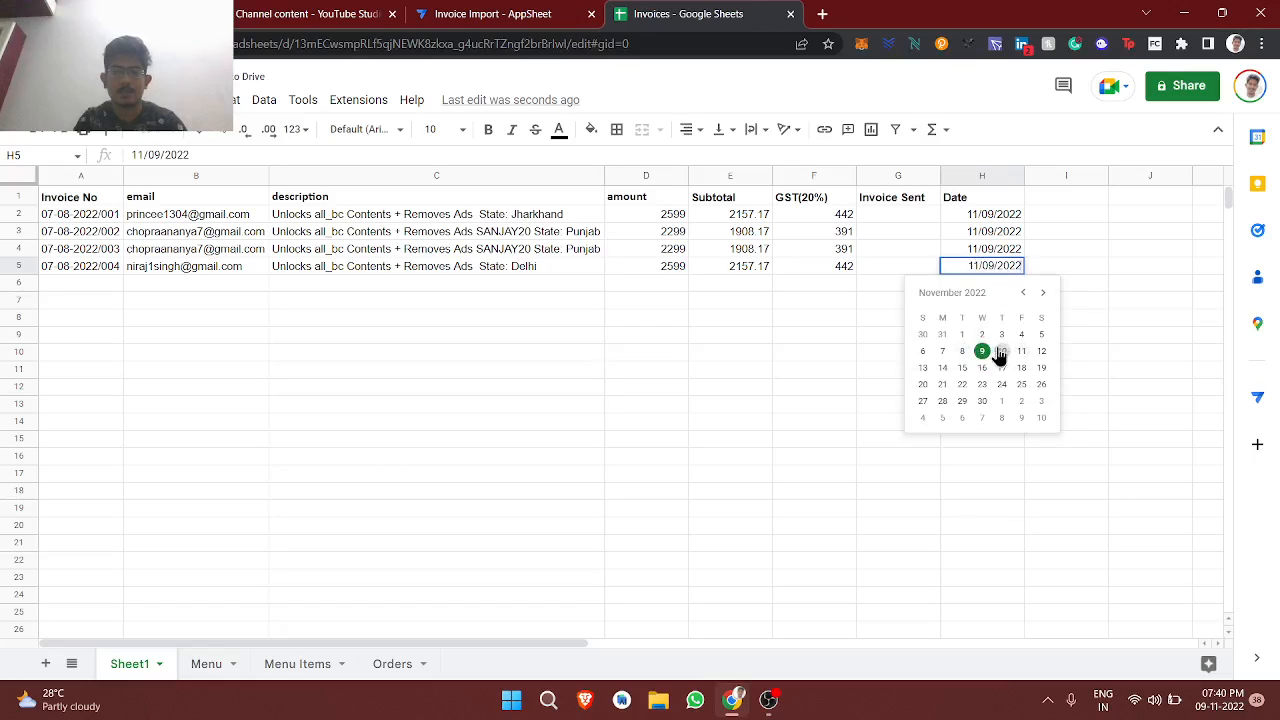
left_click(1001, 352)
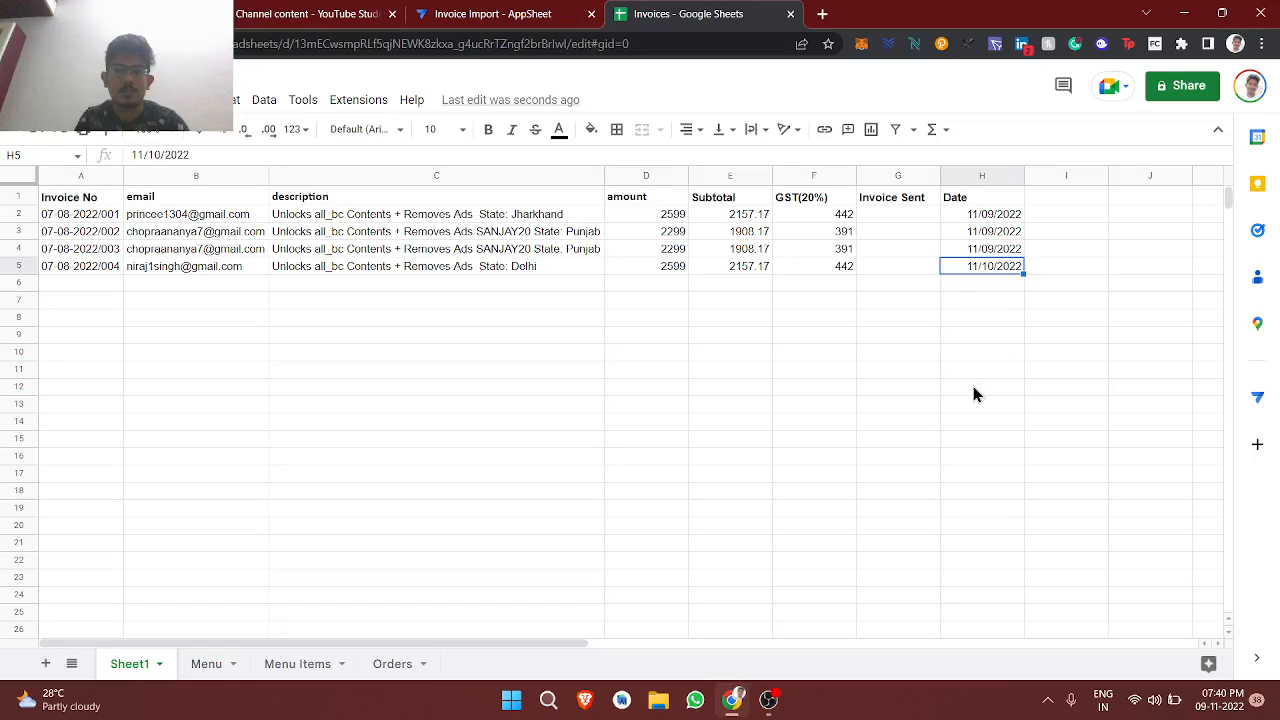
left_click(971, 217)
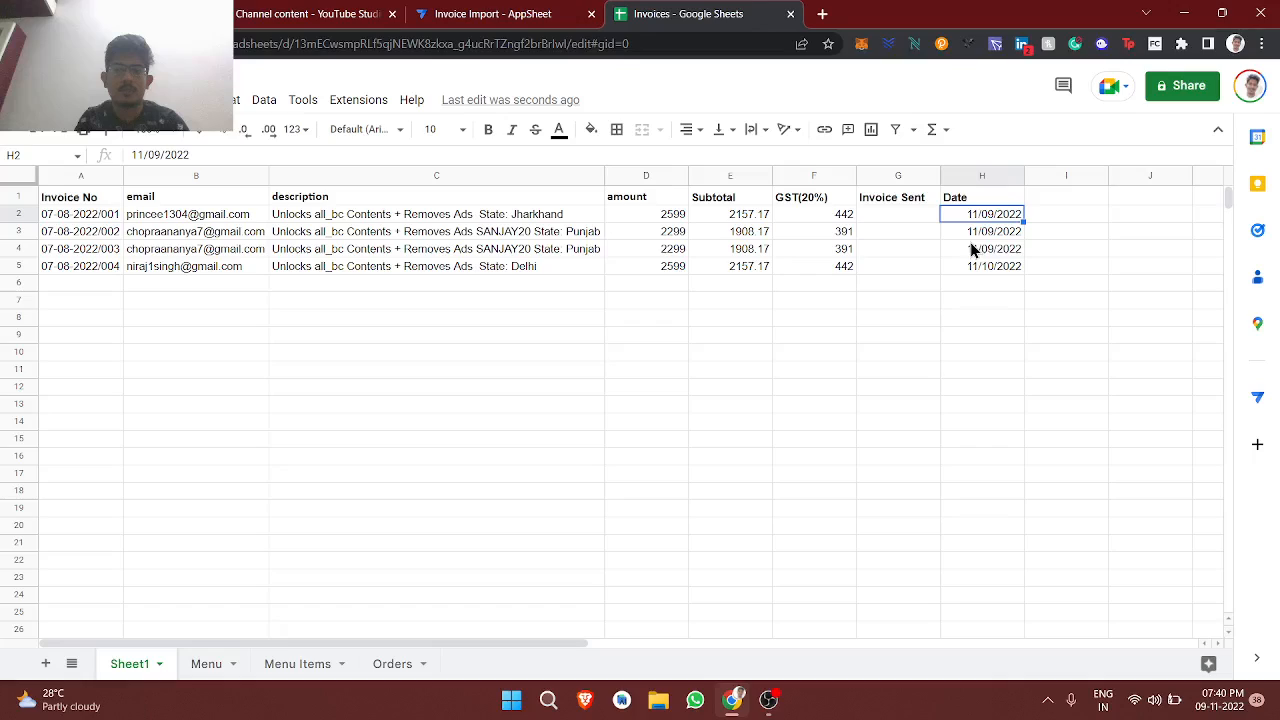
left_click(988, 234)
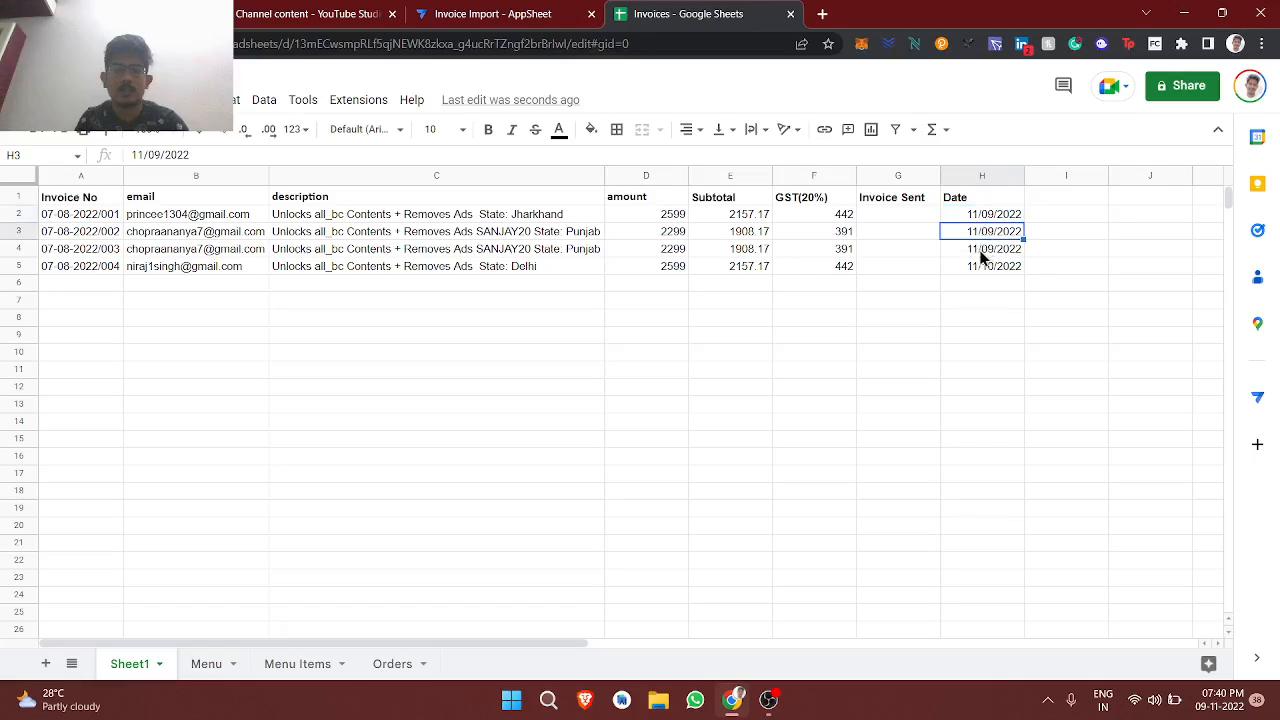
left_click(20, 210)
key("shift+Down")
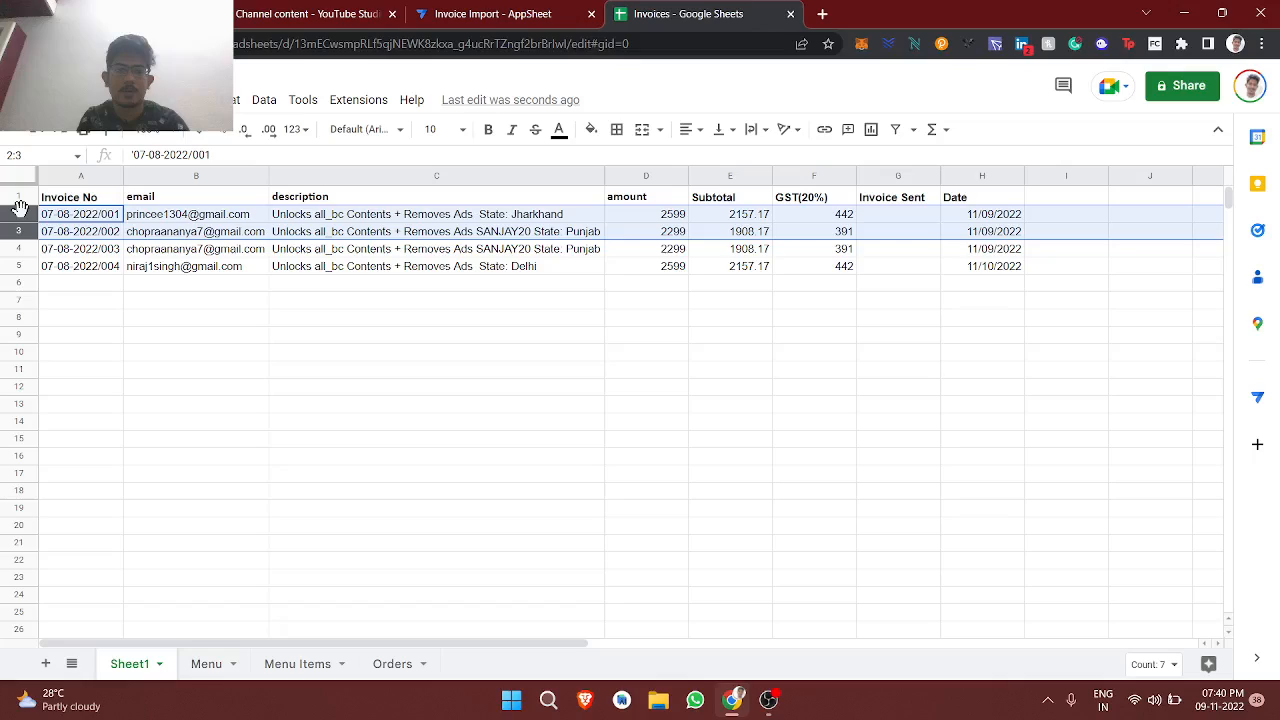
key("shift+Down")
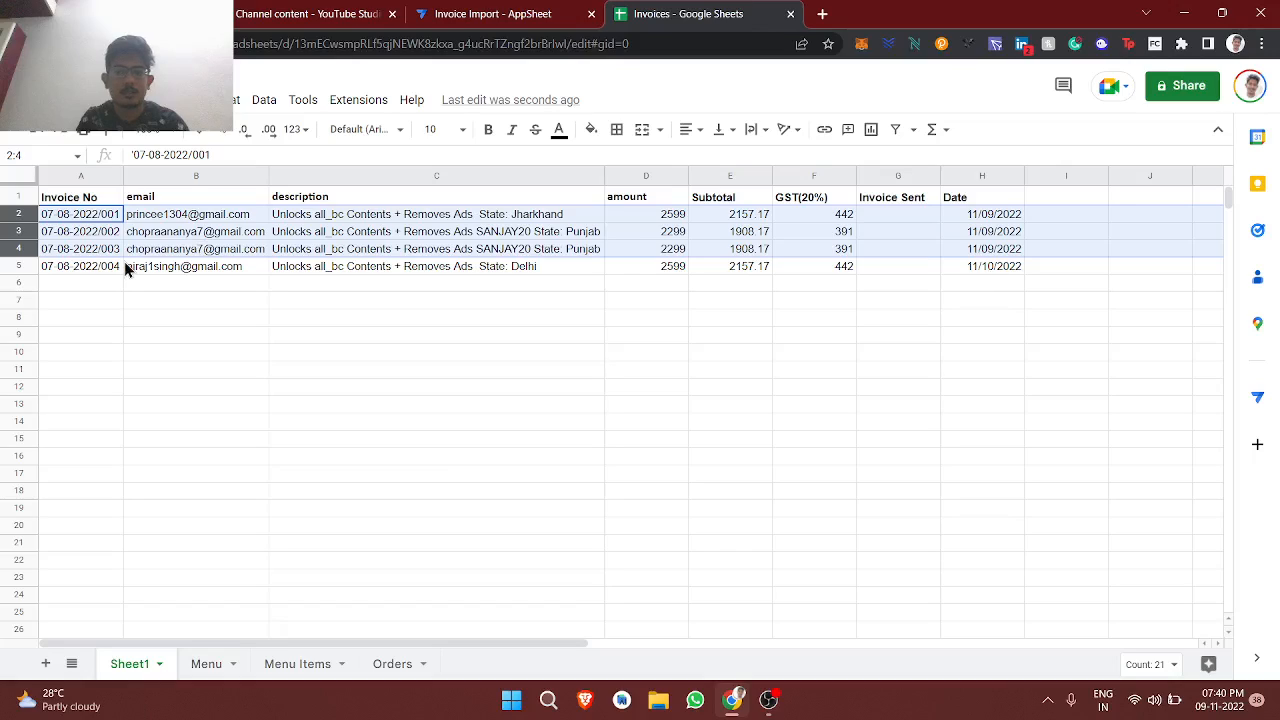
Step: Duplicate the invoice in row 5 into row 6, keeping its date
left_click(26, 272)
key("ctrl+c")
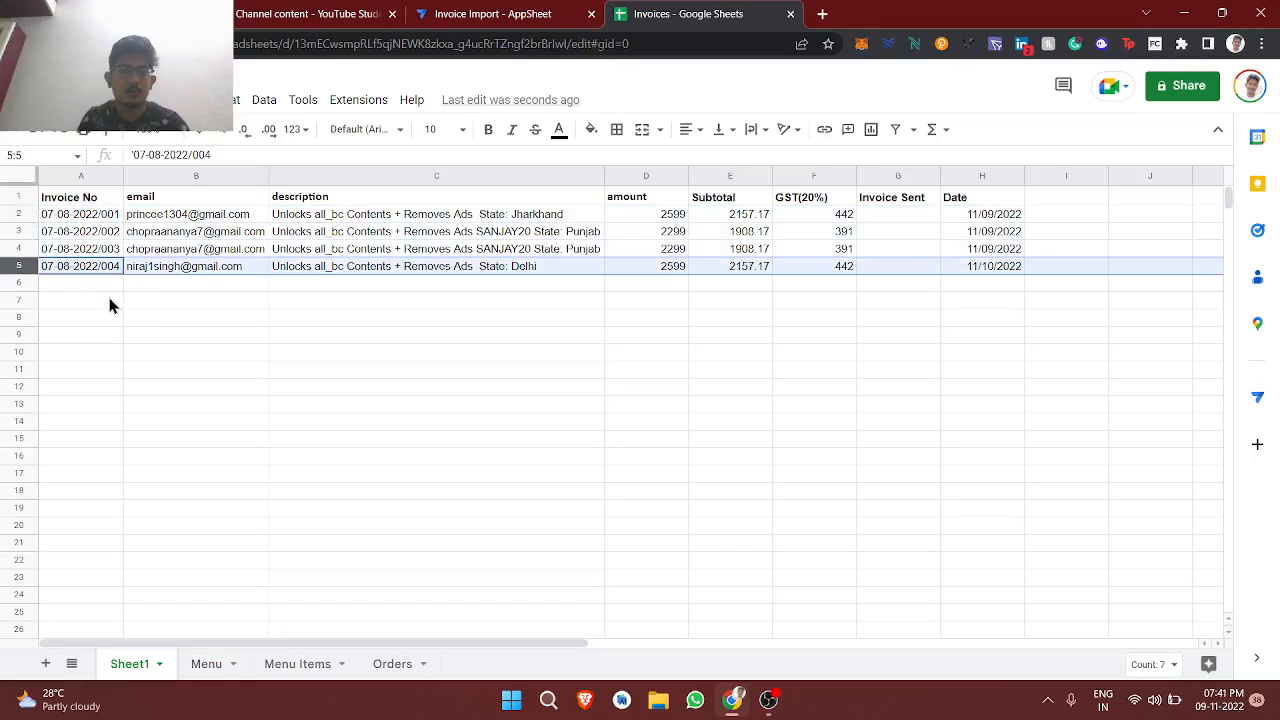
left_click(66, 289)
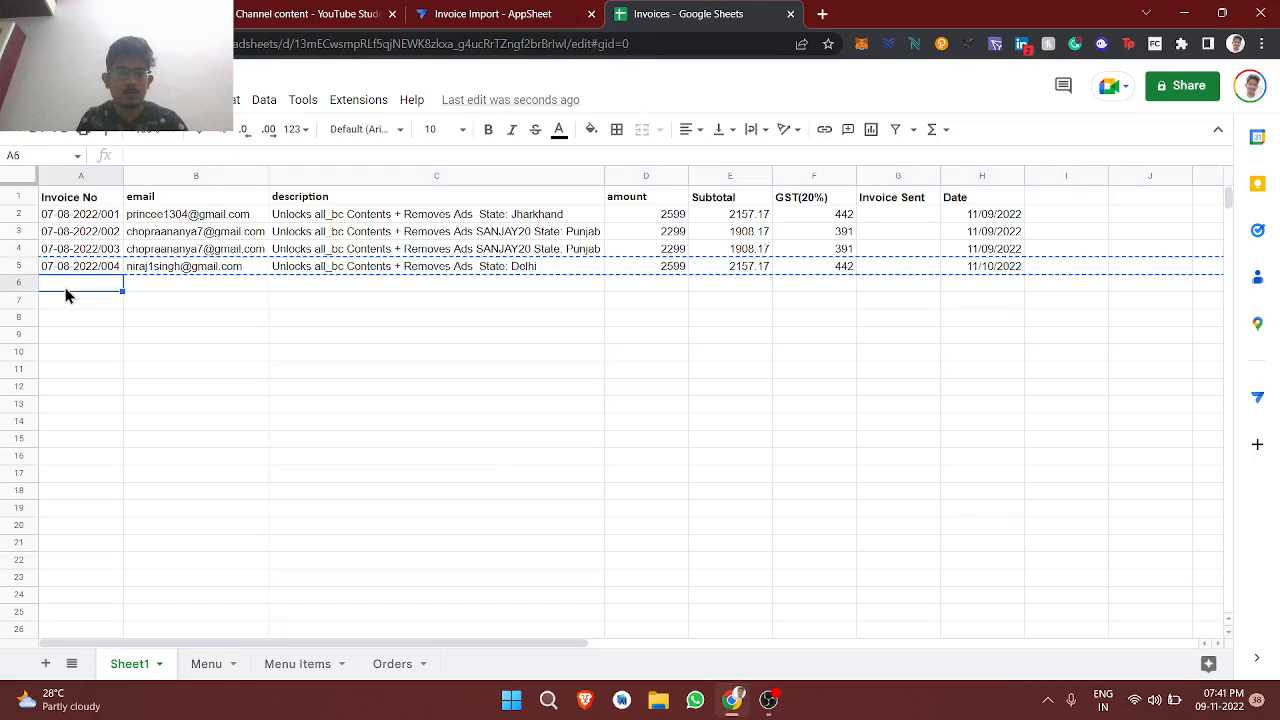
key("ctrl+v")
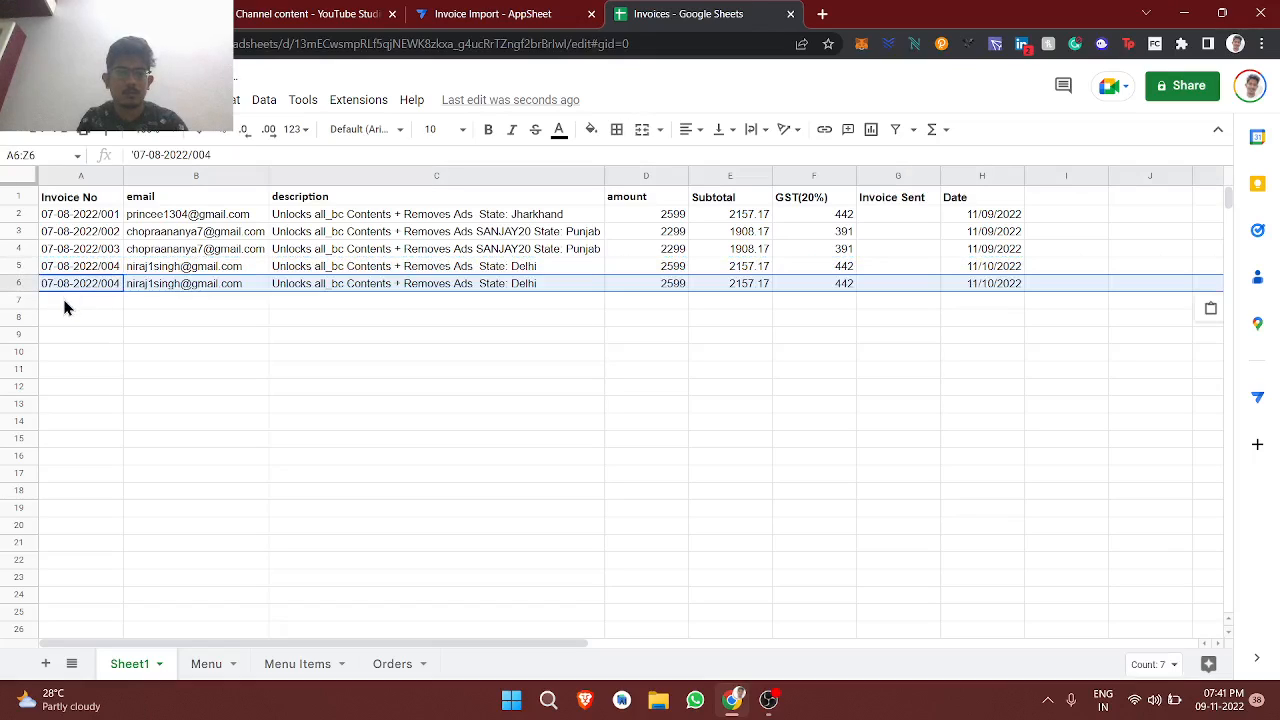
double_click(993, 285)
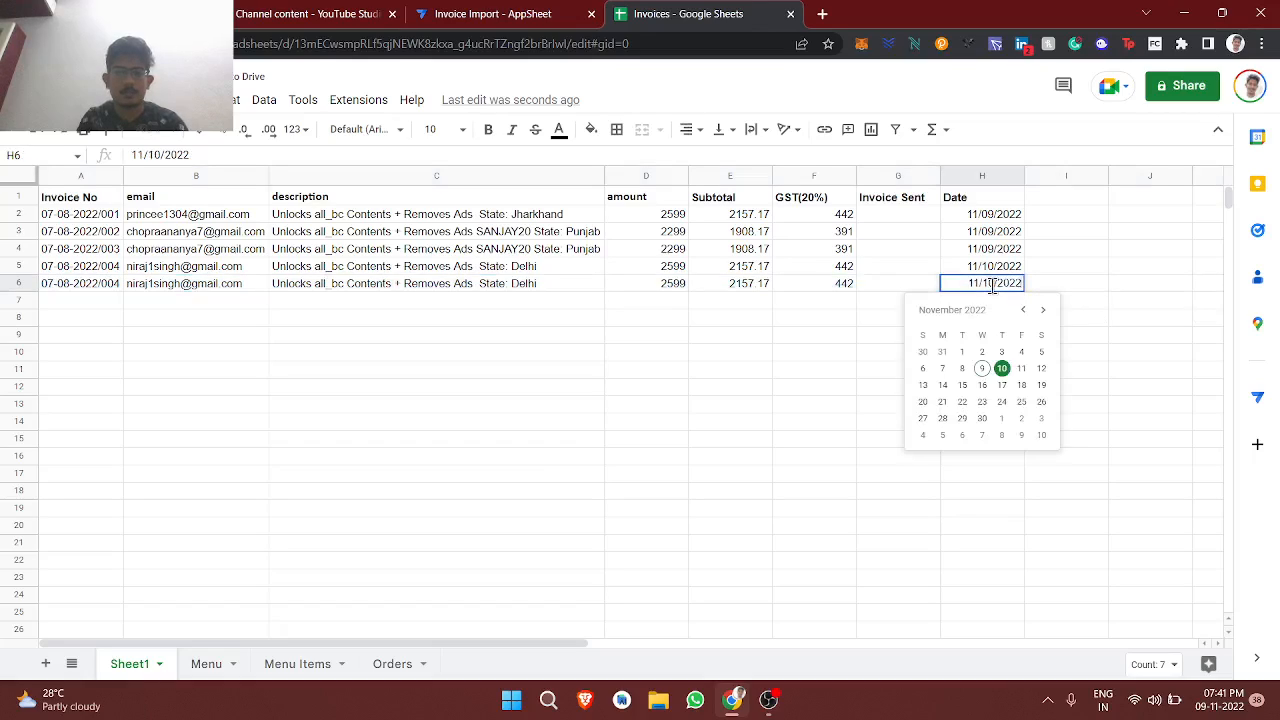
left_click(803, 370)
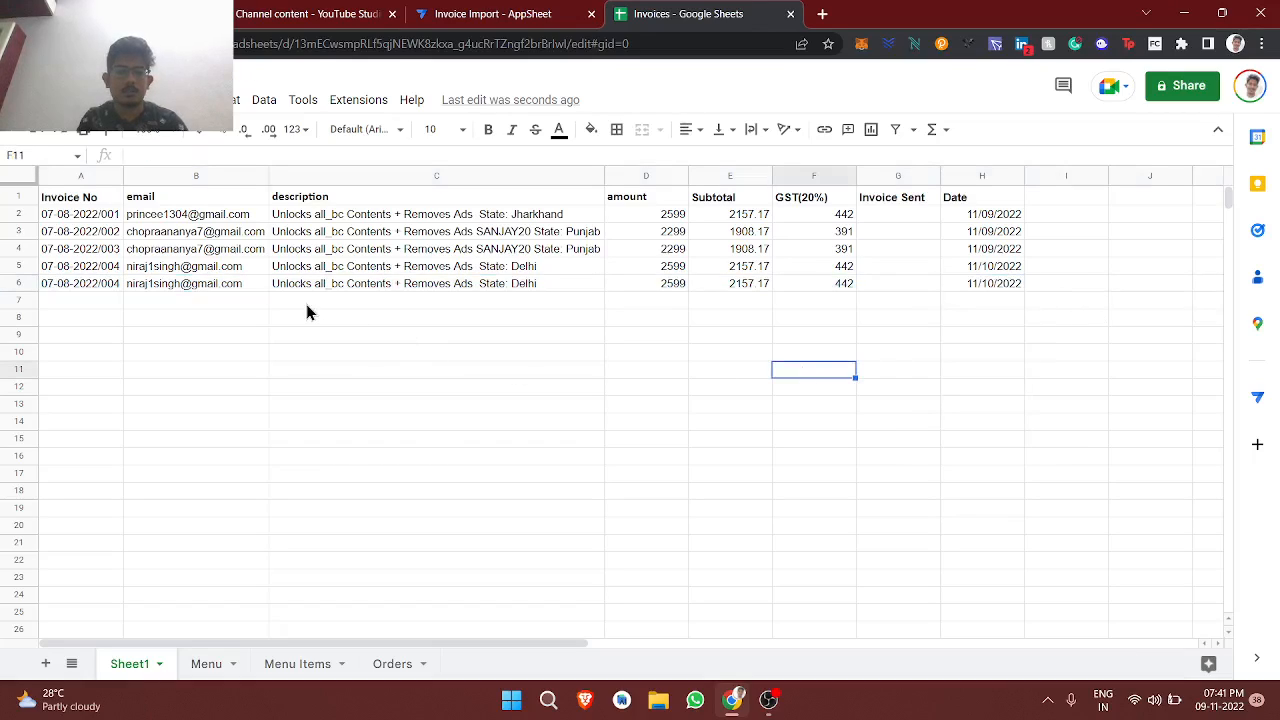
Step: Replace the part before the @ in row 6's email with placeholder text
left_click(166, 284)
double_click(166, 284)
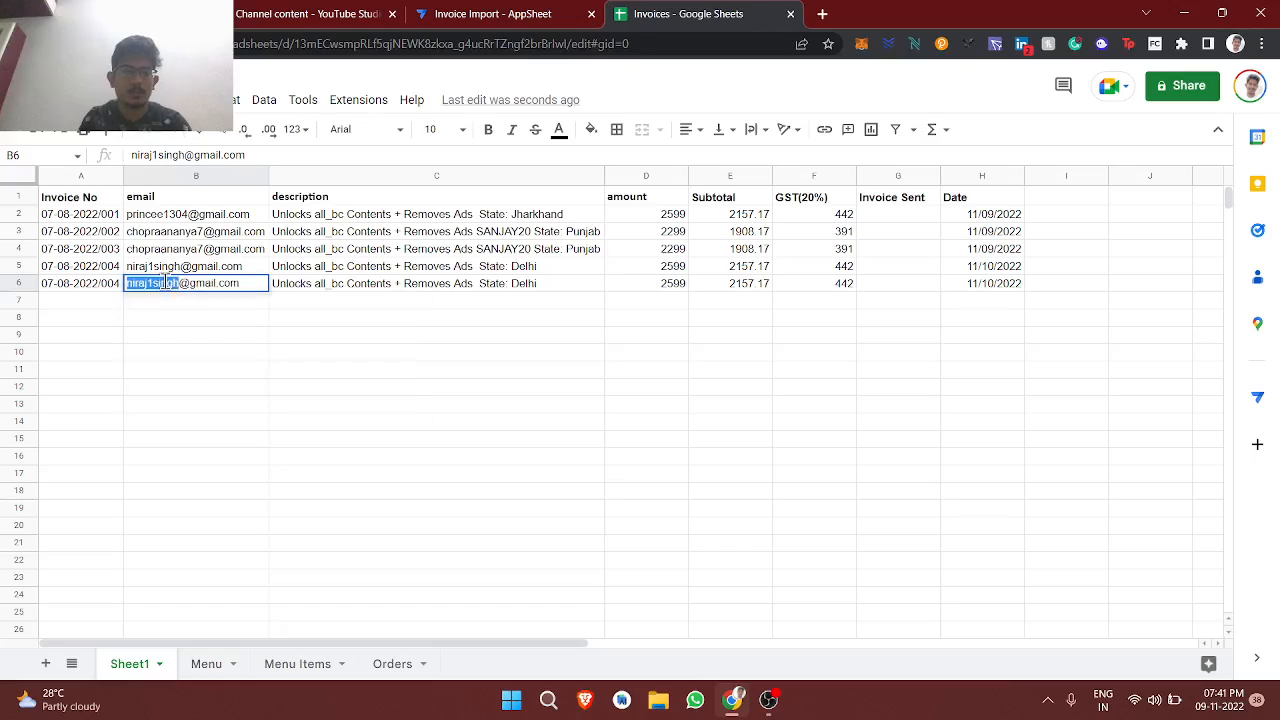
type("ad")
key("BackSpace")
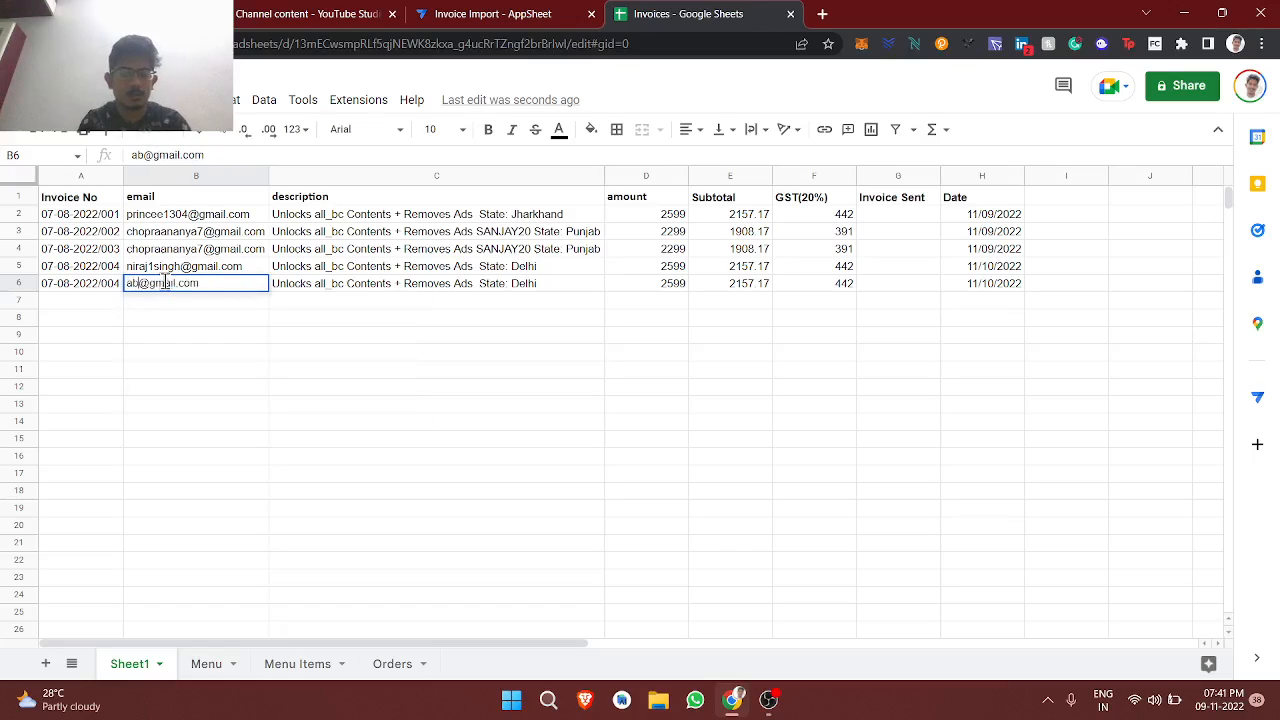
type("bc")
key("Return")
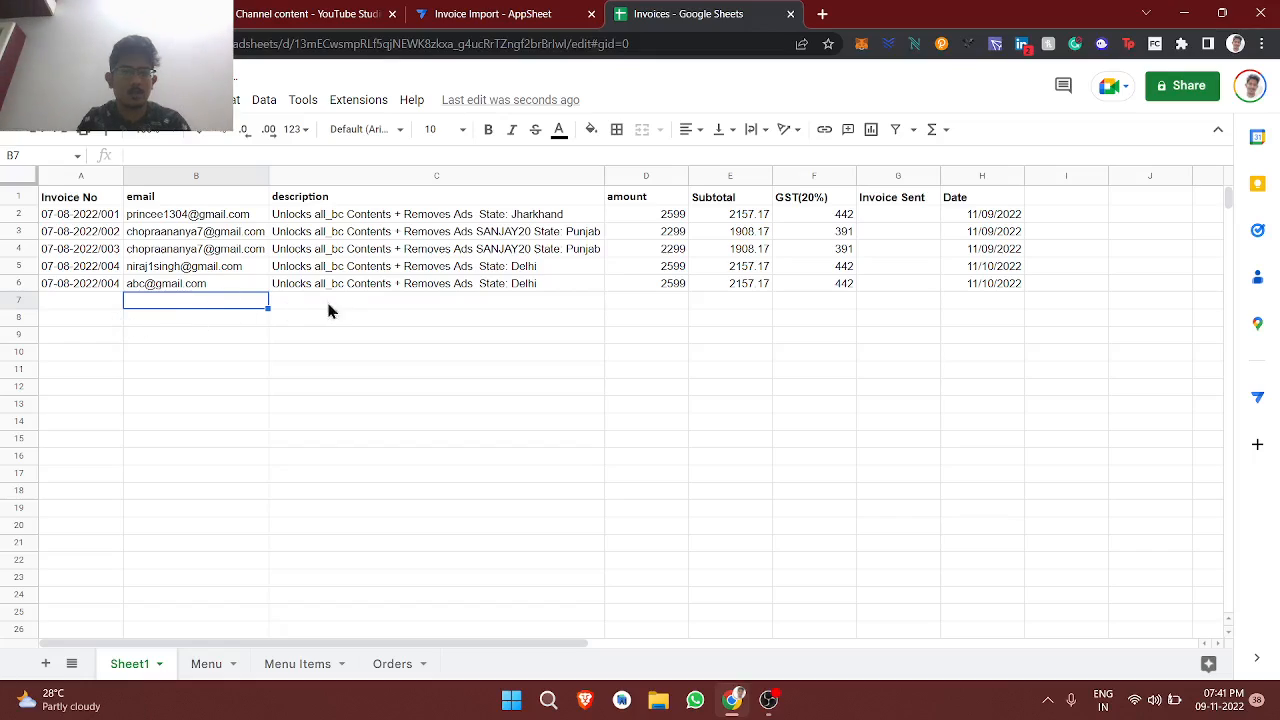
Step: Change the ending of row 6's invoice number to 005
left_click(94, 290)
key("BackSpace")
type("5")
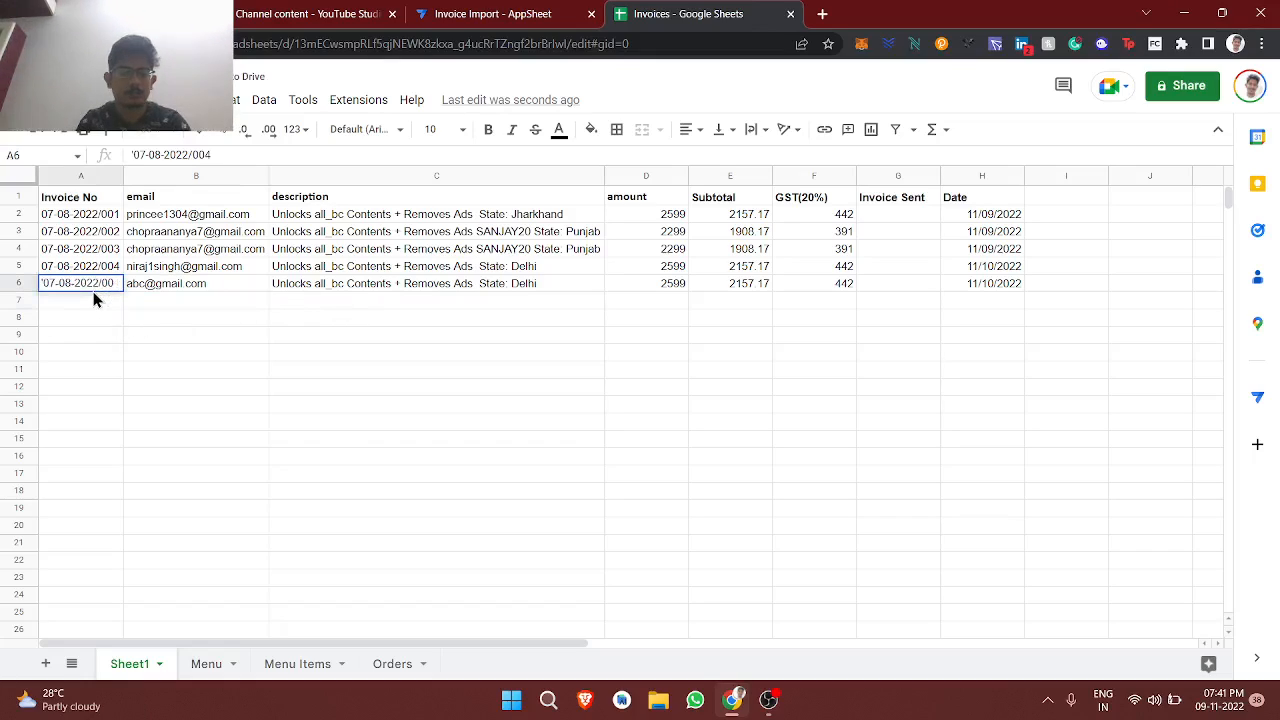
key("Return")
key("Up")
key("Right")
key("Right")
key("Right")
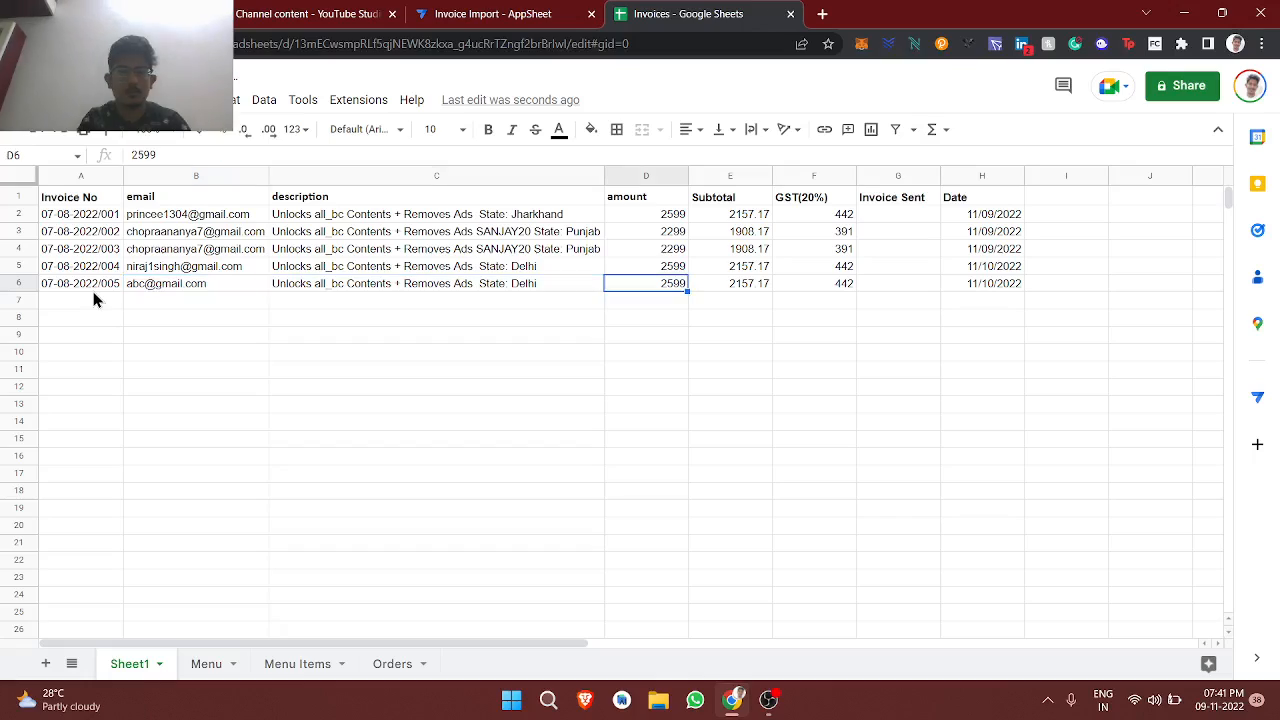
left_click(314, 370)
Step: Switch to the Invoice Import app in AppSheet and review the Invoices bot under Automation
left_click(470, 13)
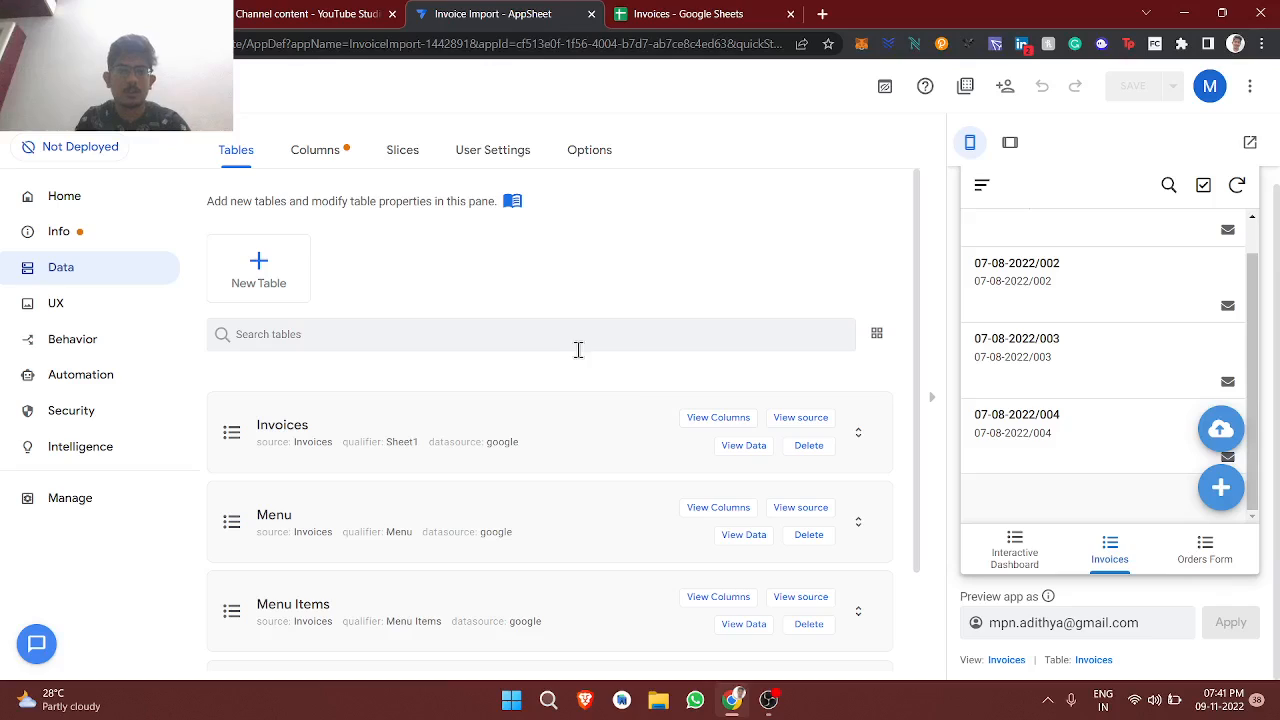
left_click(78, 380)
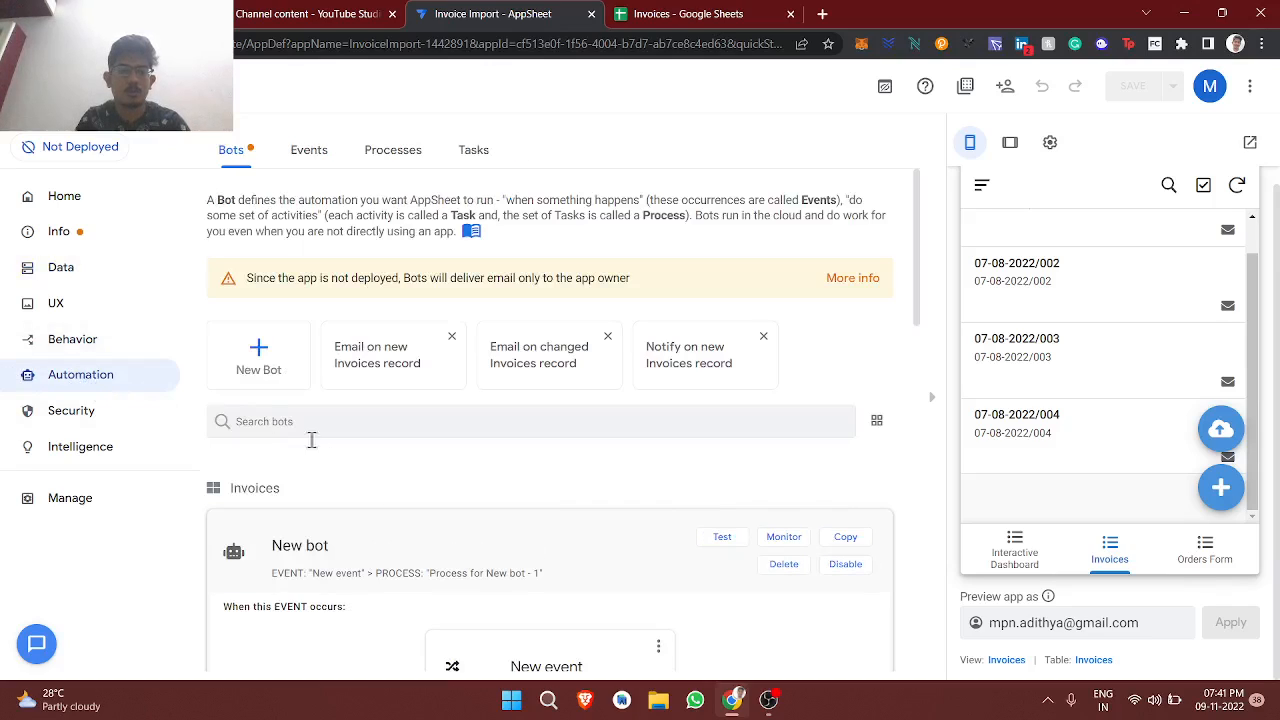
scroll(365, 465, "down", 3)
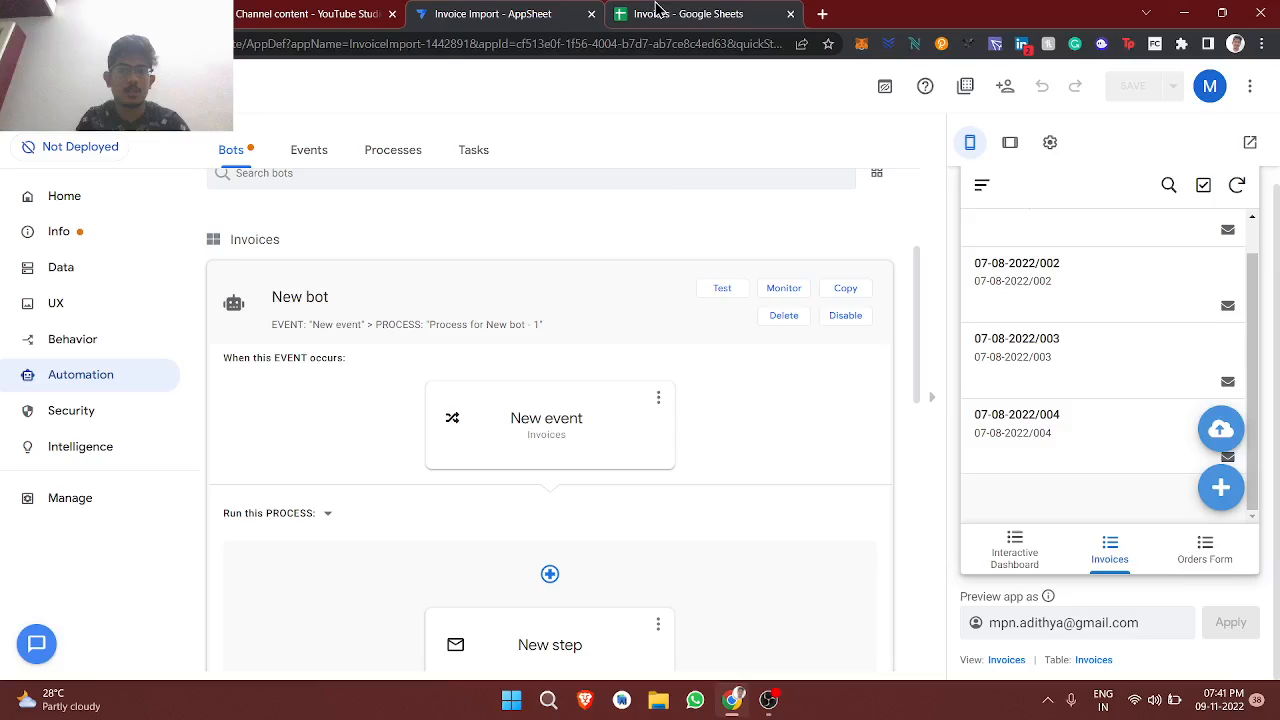
Step: Switch back to the Invoices spreadsheet and add a new sheet named Date Filter
left_click(688, 14)
left_click(966, 216)
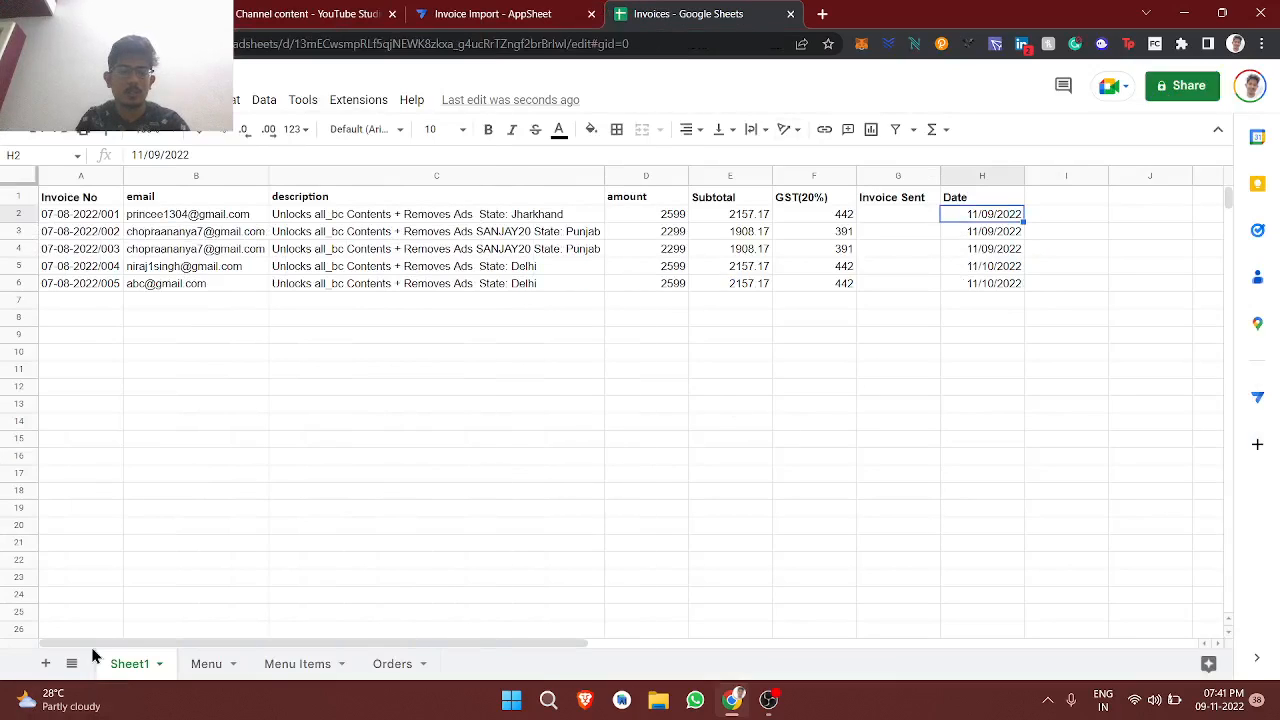
left_click(38, 668)
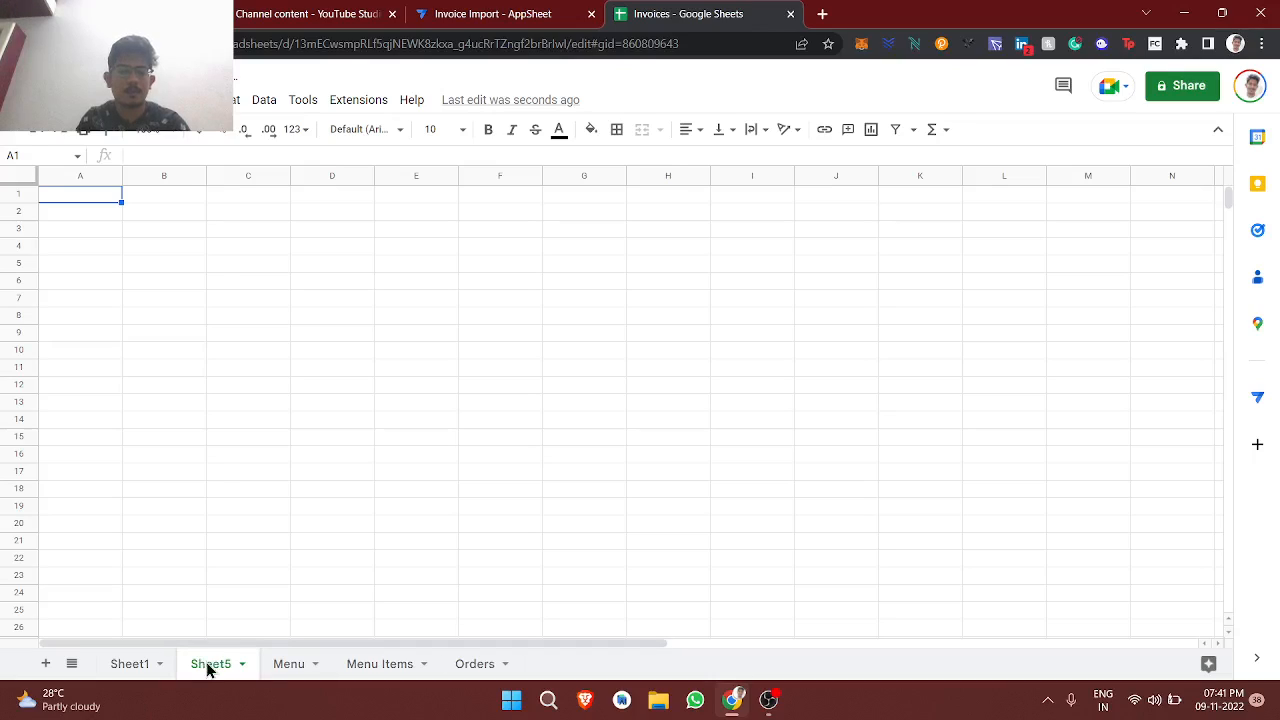
double_click(208, 668)
type("Date")
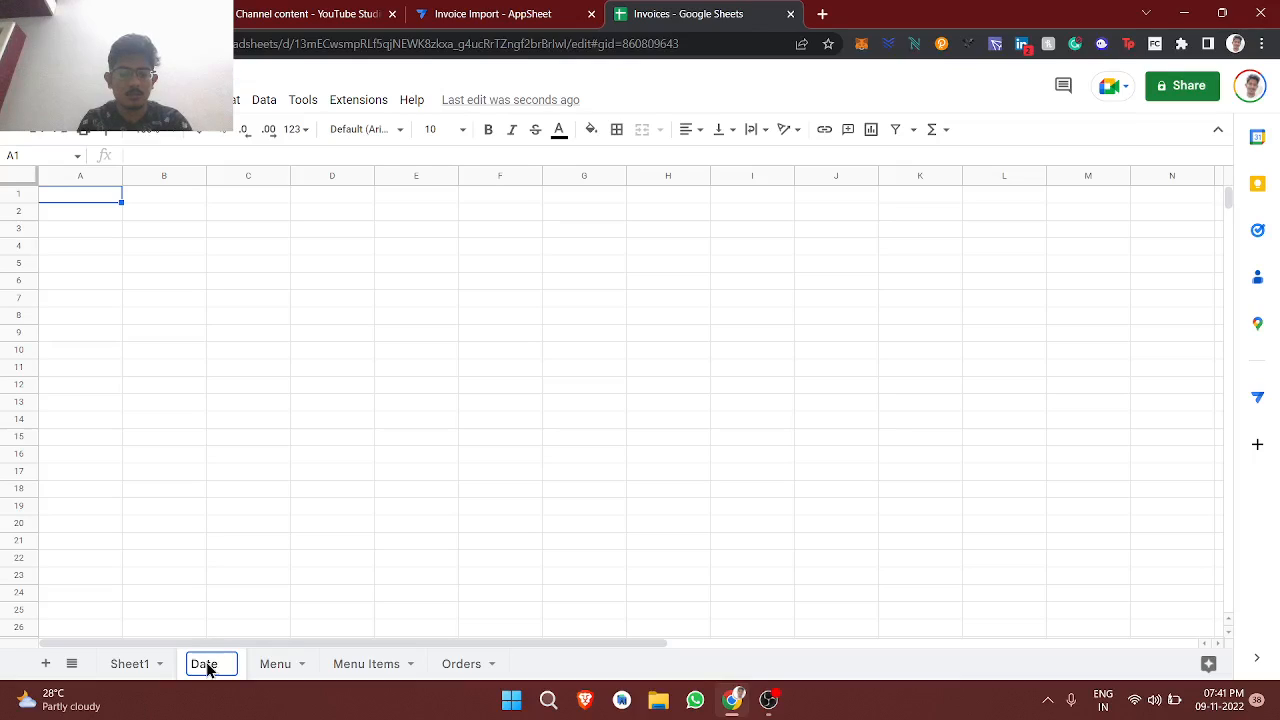
type(" Filter")
key("Return")
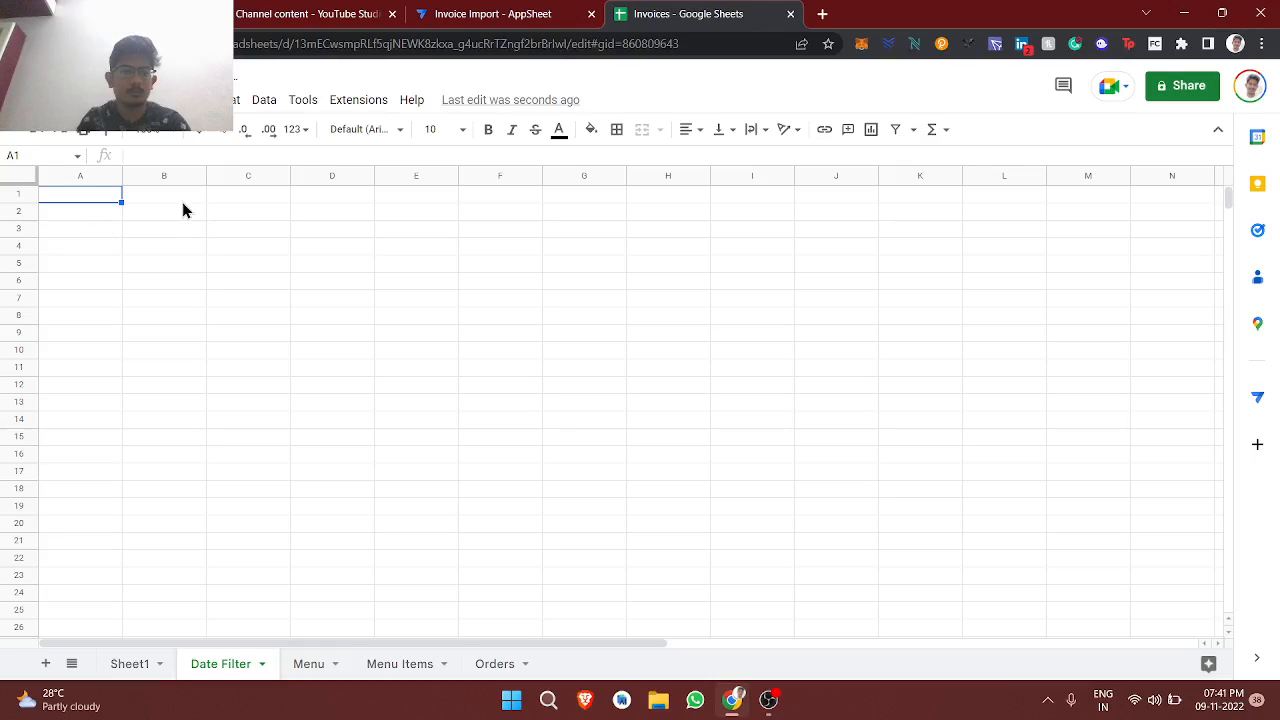
Step: Enter the headers Date in A1 and Pdf Link in B1 of the Date Filter sheet, and make row 1 bold
type("a")
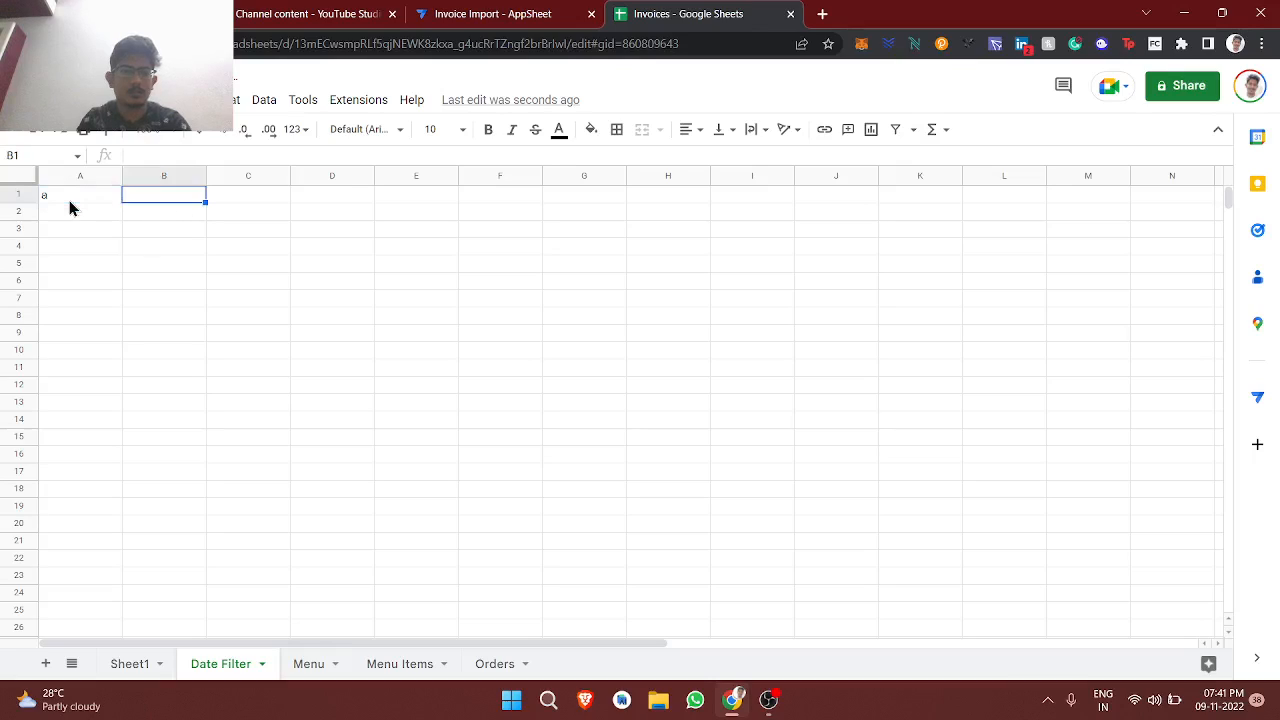
key("BackSpace")
type("Date")
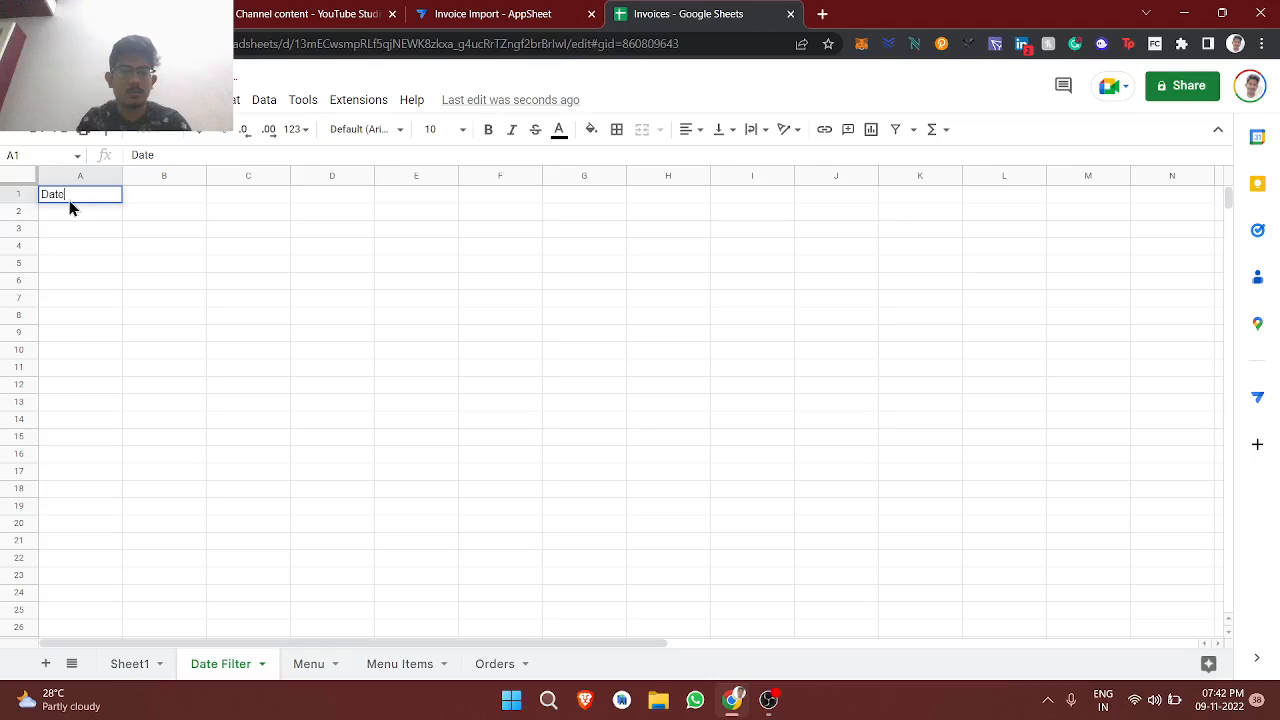
left_click(176, 195)
type("Pdf Link")
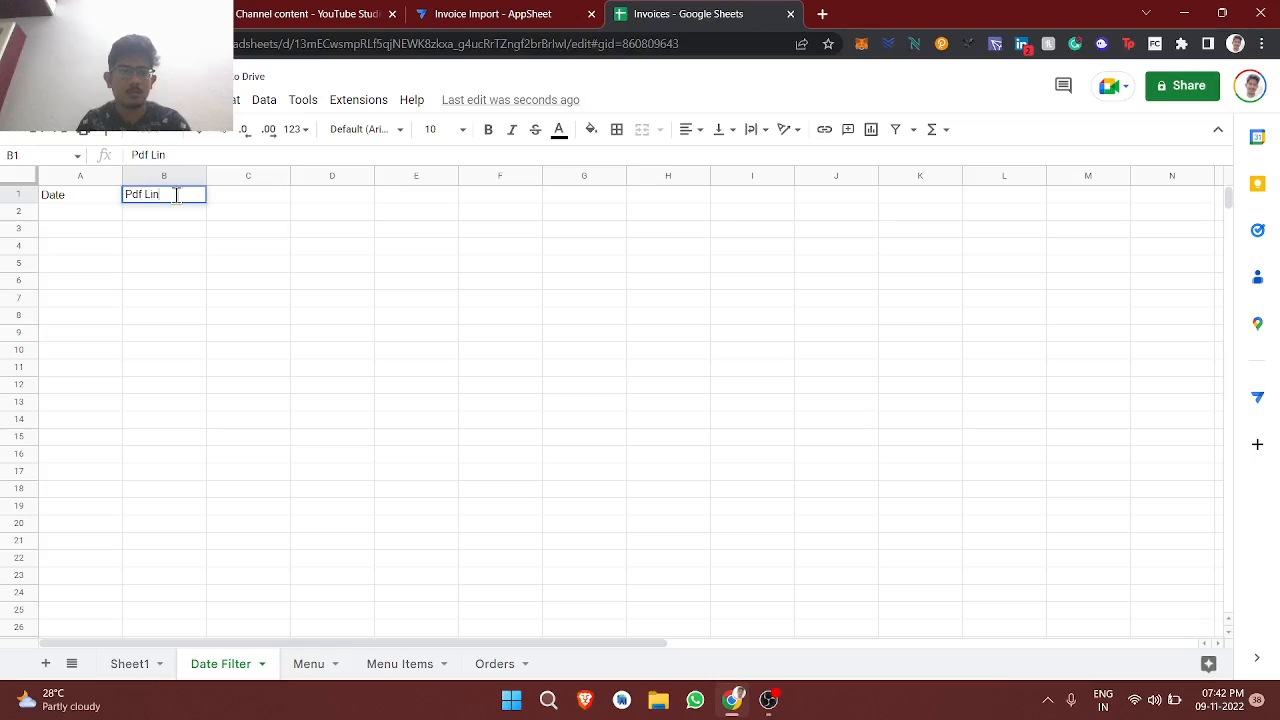
key("Return")
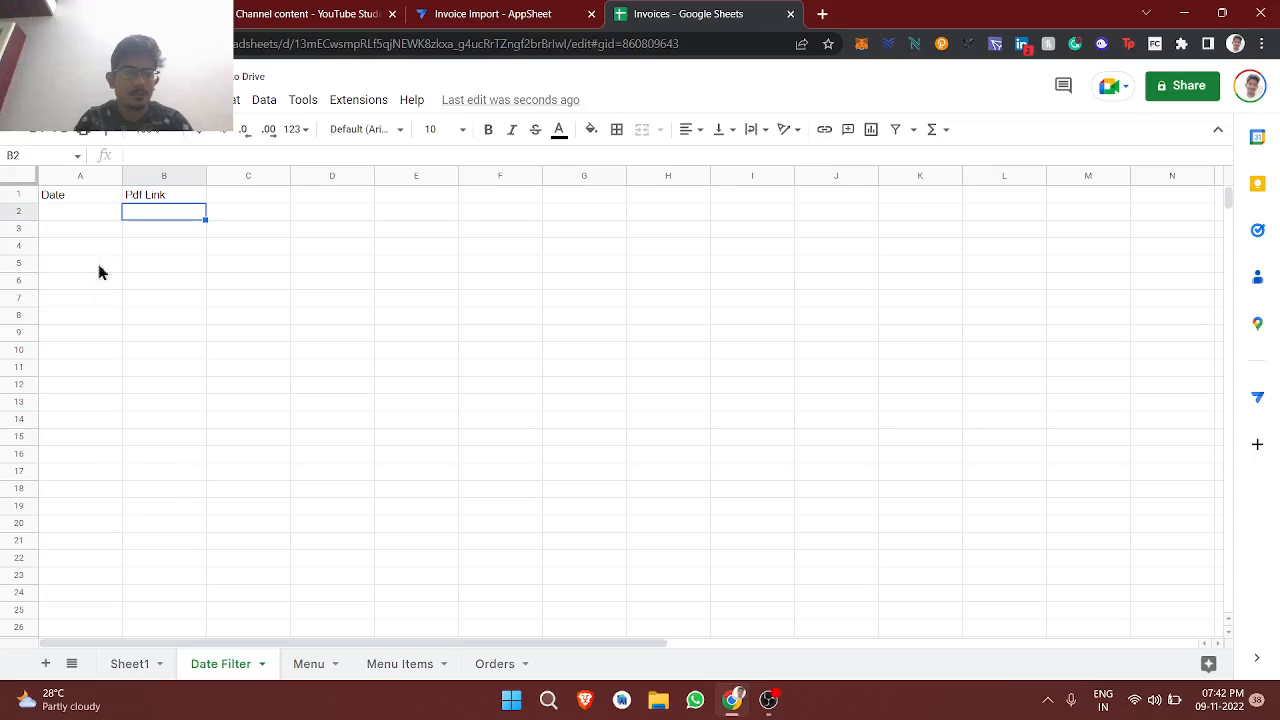
left_click(13, 194)
key("ctrl+b")
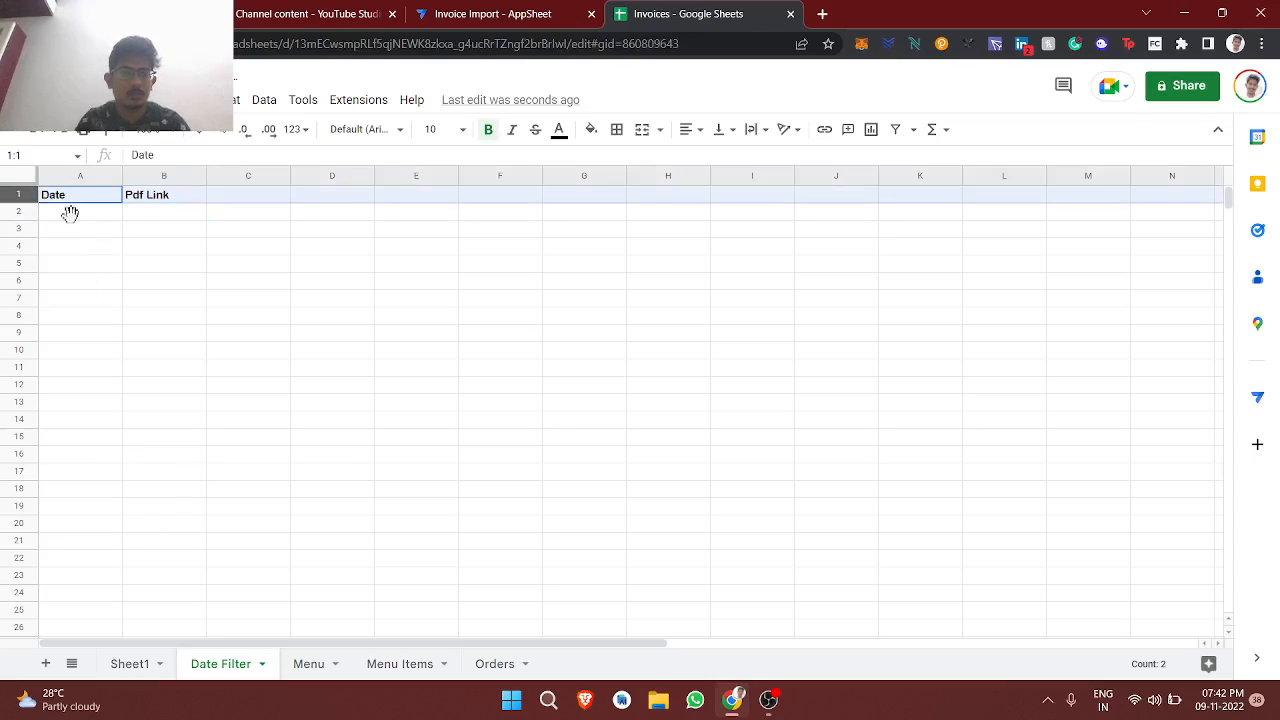
left_click(318, 372)
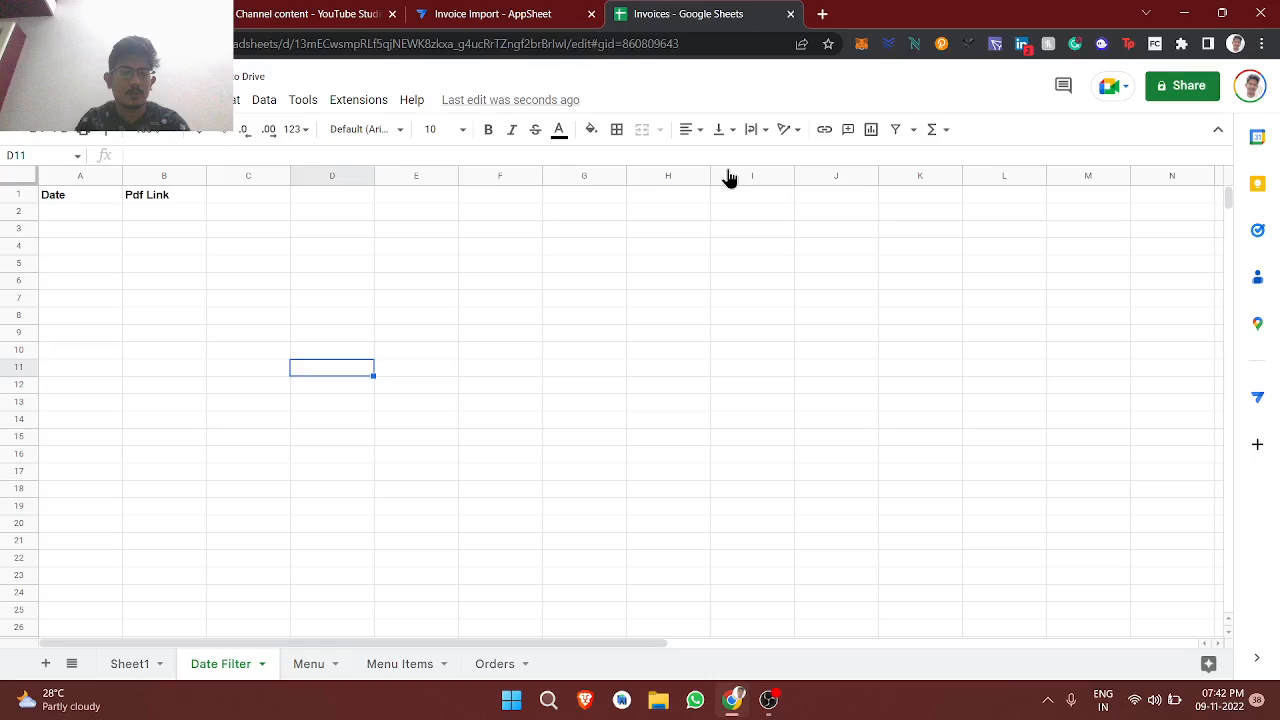
Step: Switch to the Invoice Import app in AppSheet and open its data tables
left_click(130, 664)
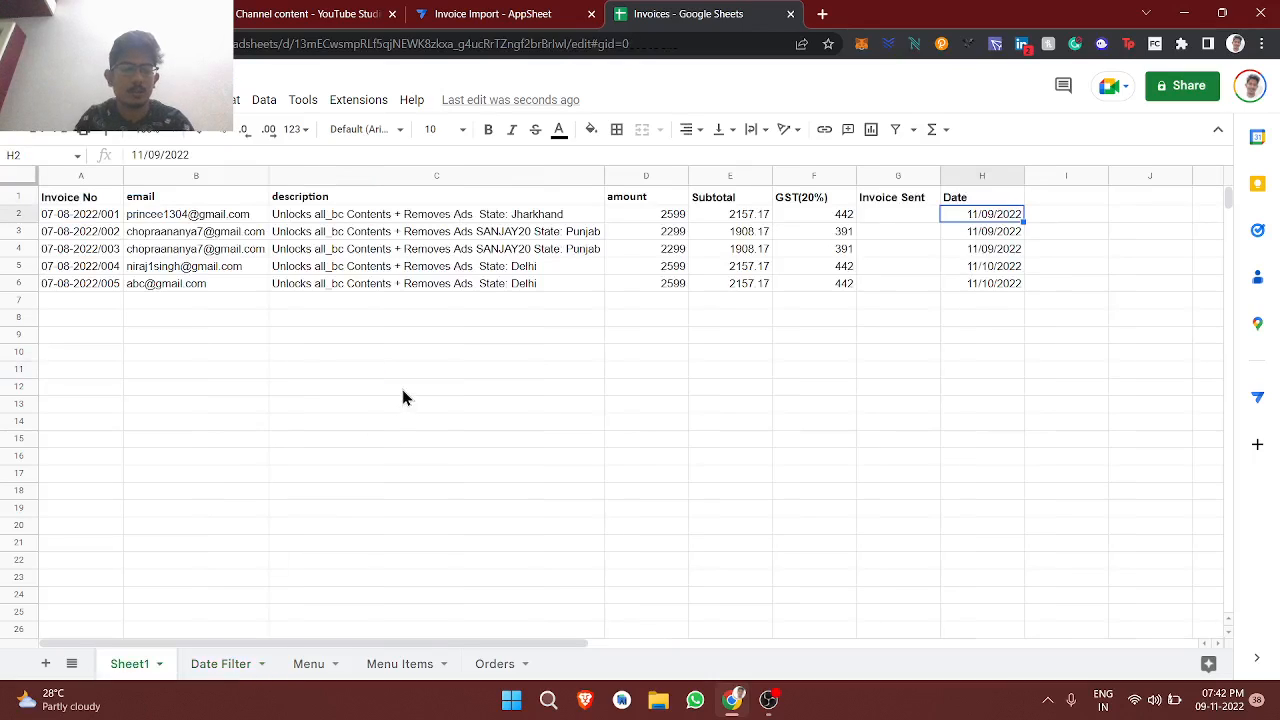
left_click(490, 14)
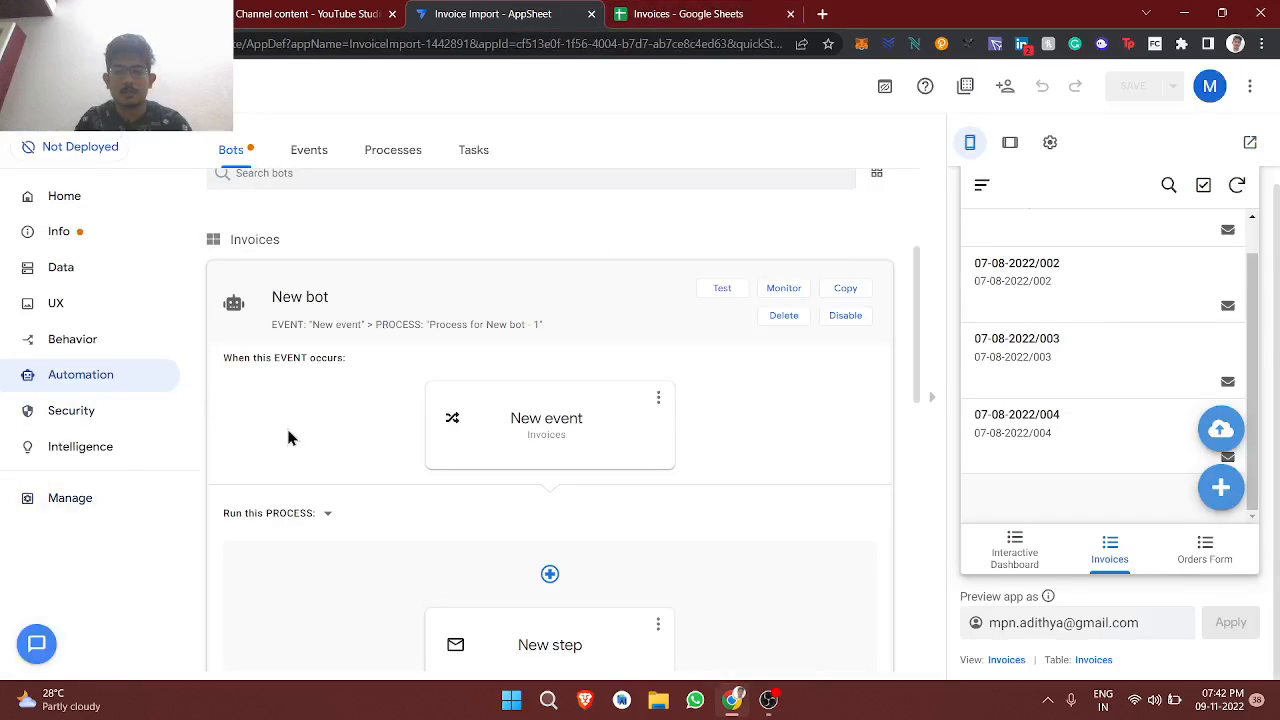
left_click(31, 278)
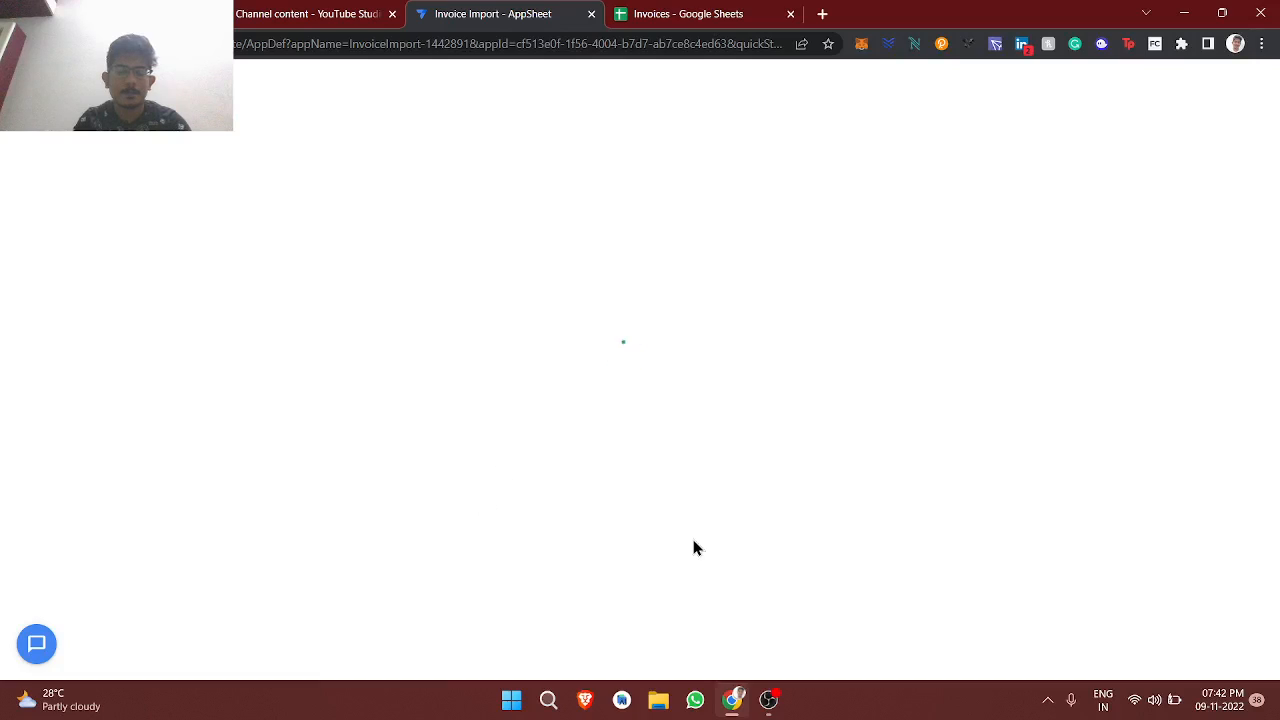
left_click(772, 701)
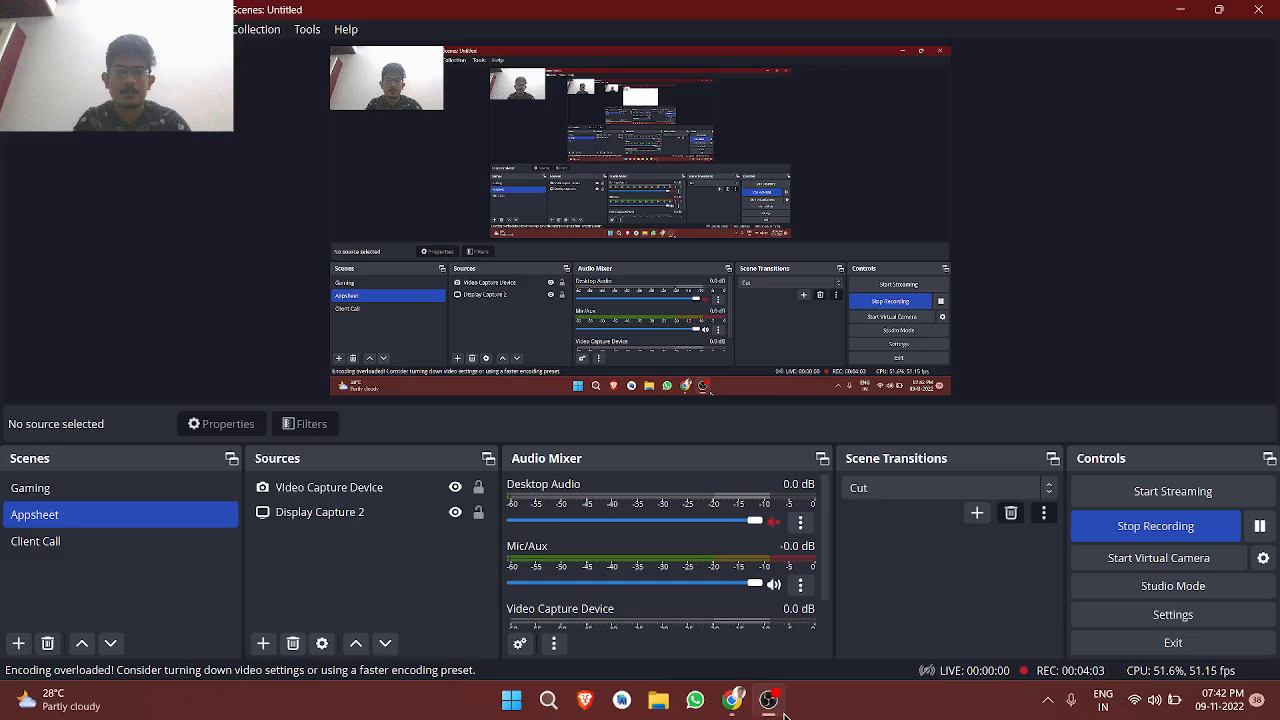
left_click(733, 700)
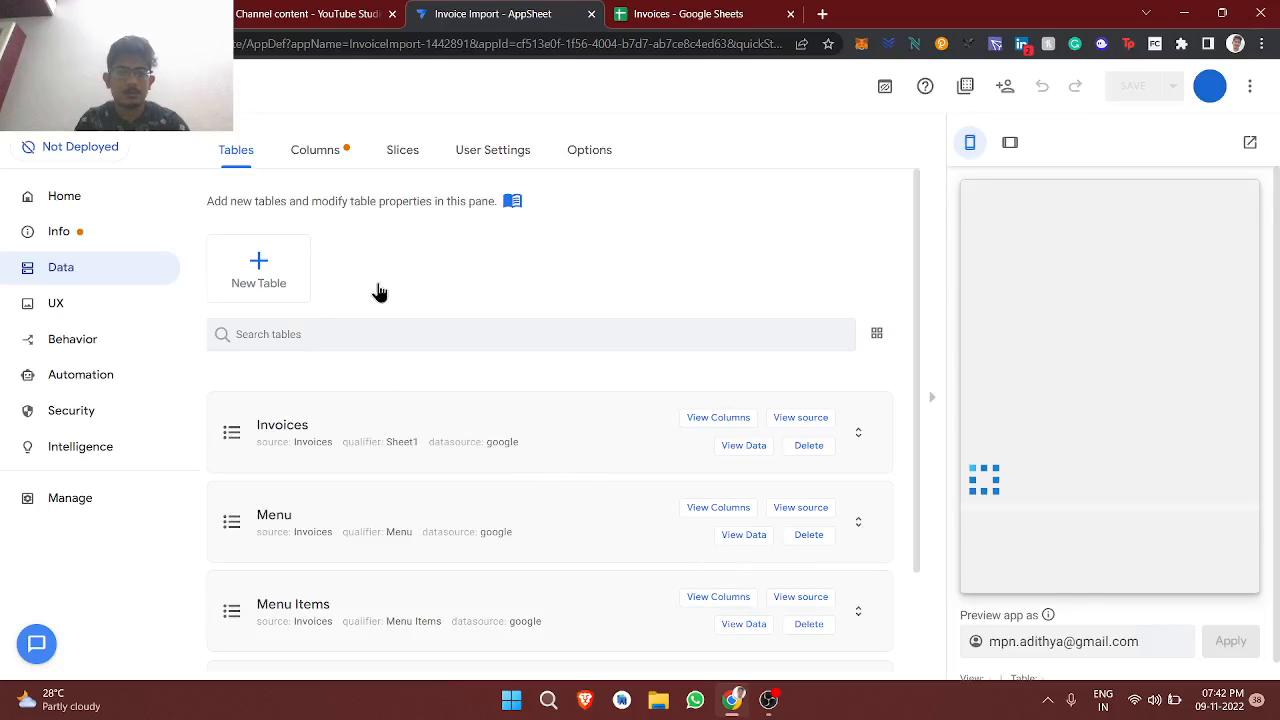
left_click(280, 279)
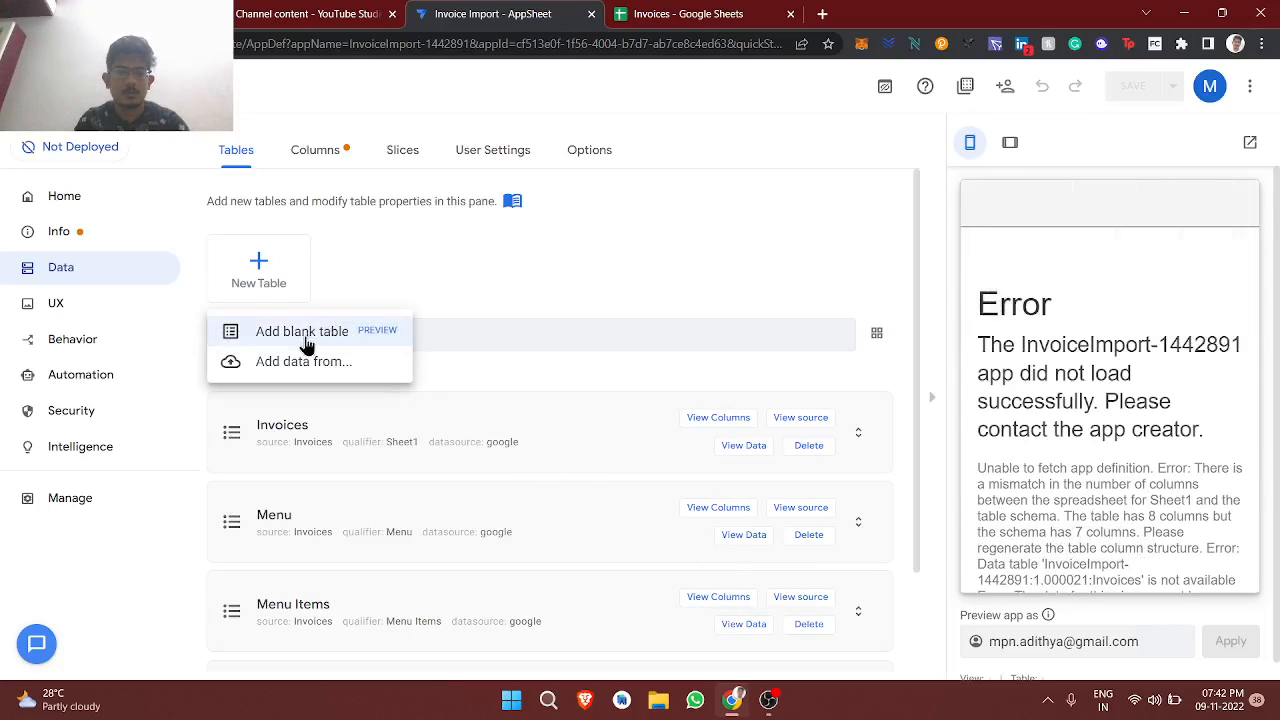
left_click(754, 359)
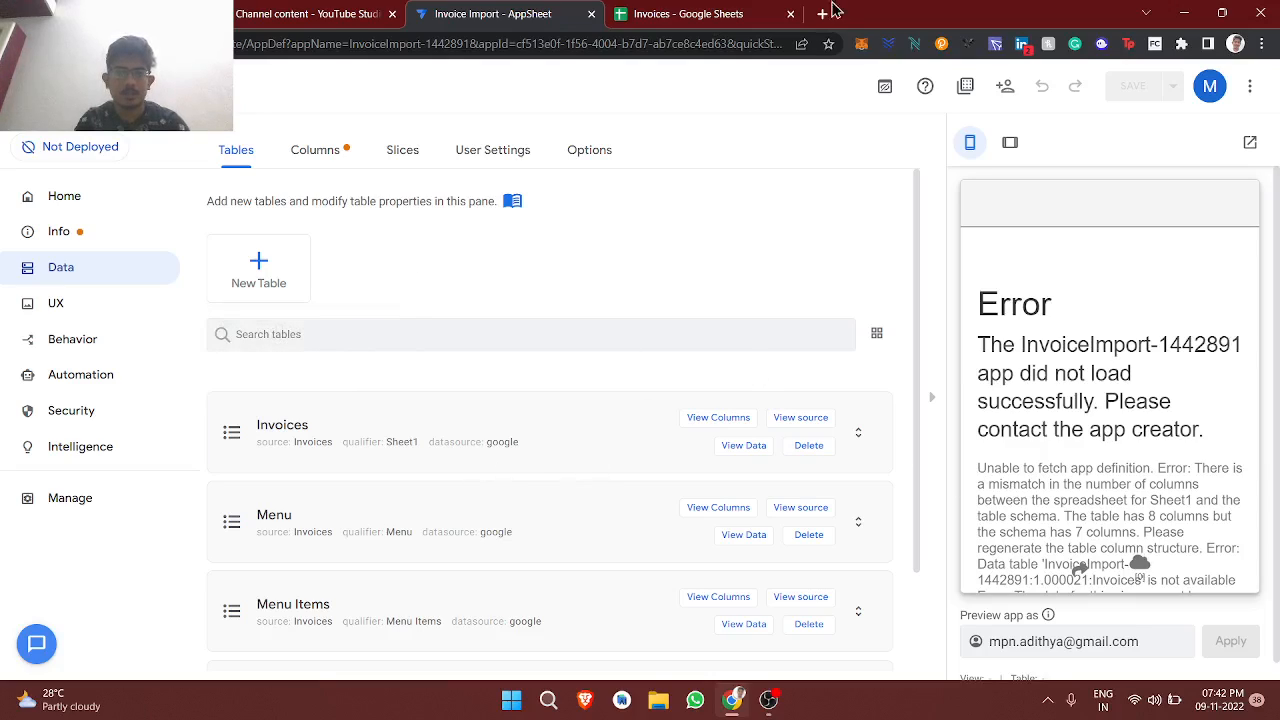
left_click(739, 10)
left_click(490, 13)
Step: Regenerate the column structure of the Invoices table
left_click(728, 418)
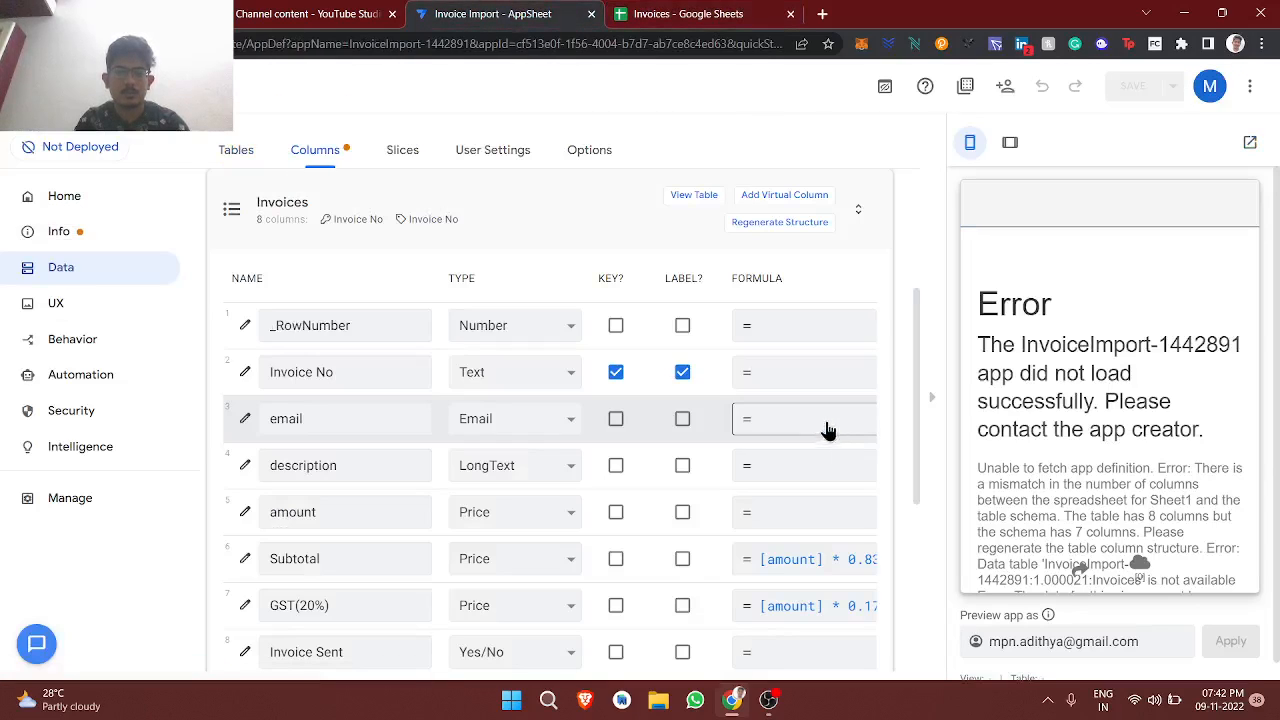
left_click(780, 222)
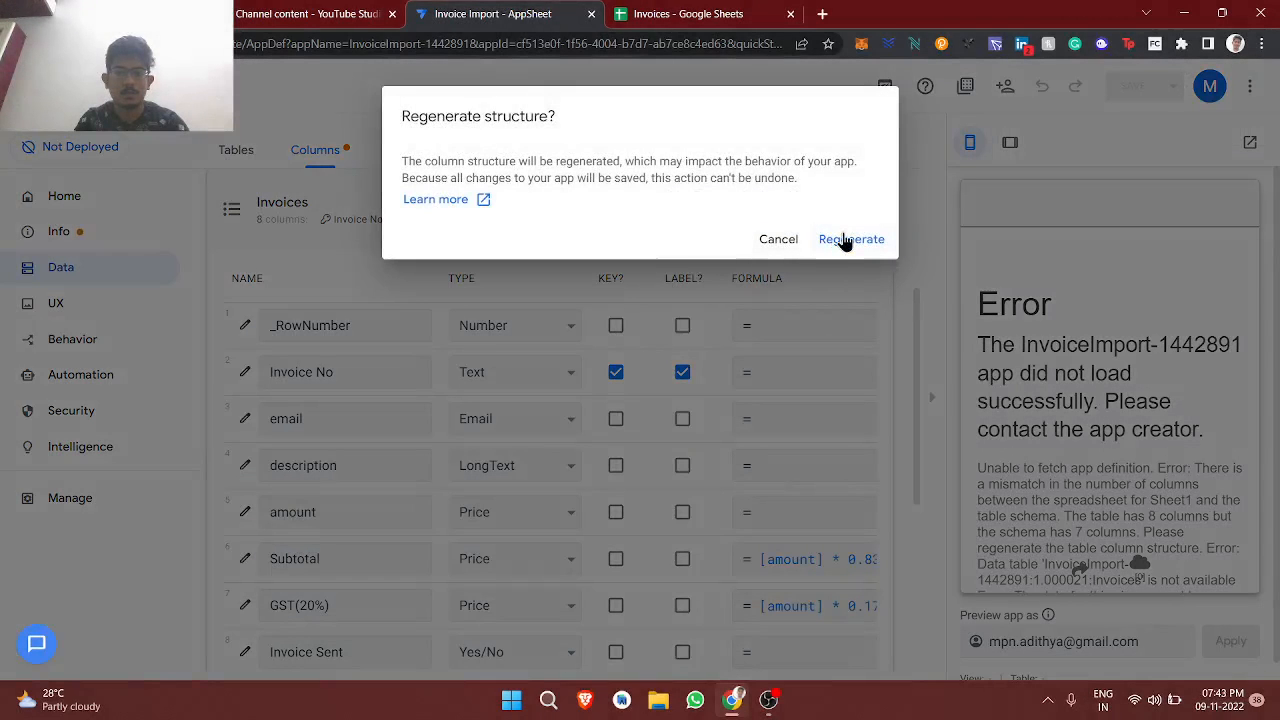
key("Return")
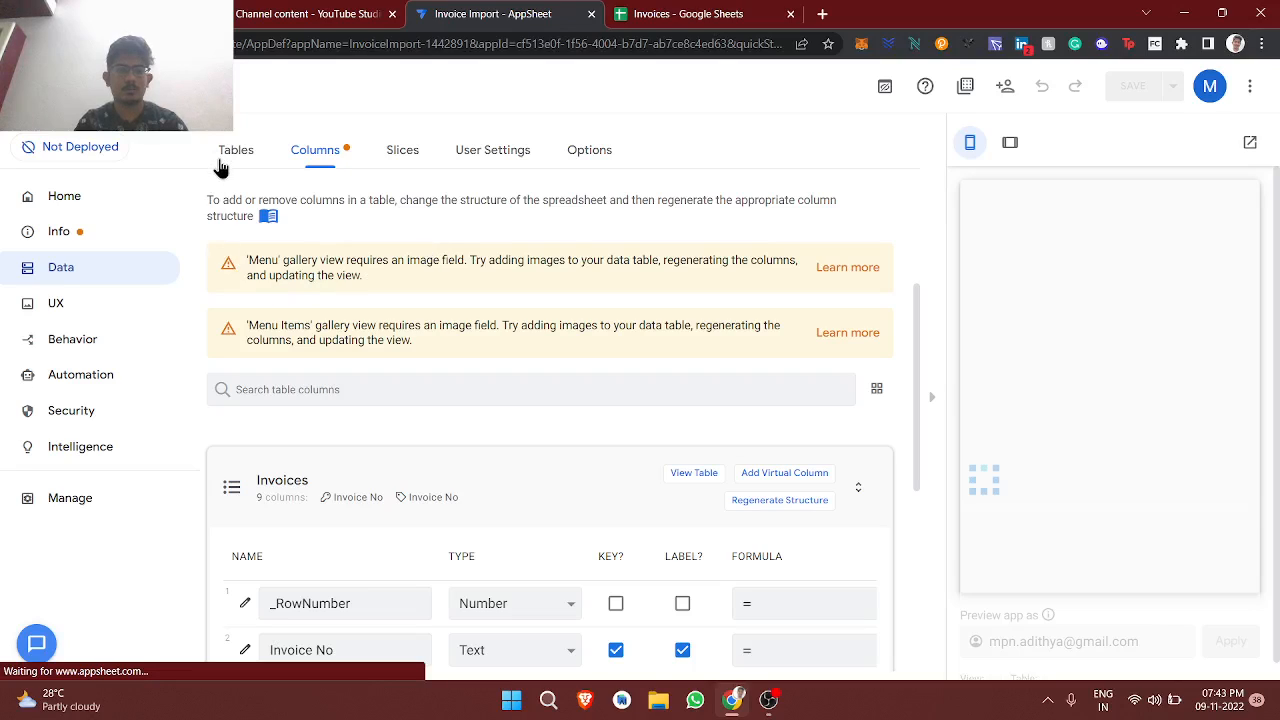
Step: Add the suggested Date Filter sheet from Invoices as a table and open its columns
left_click(212, 161)
left_click(377, 268)
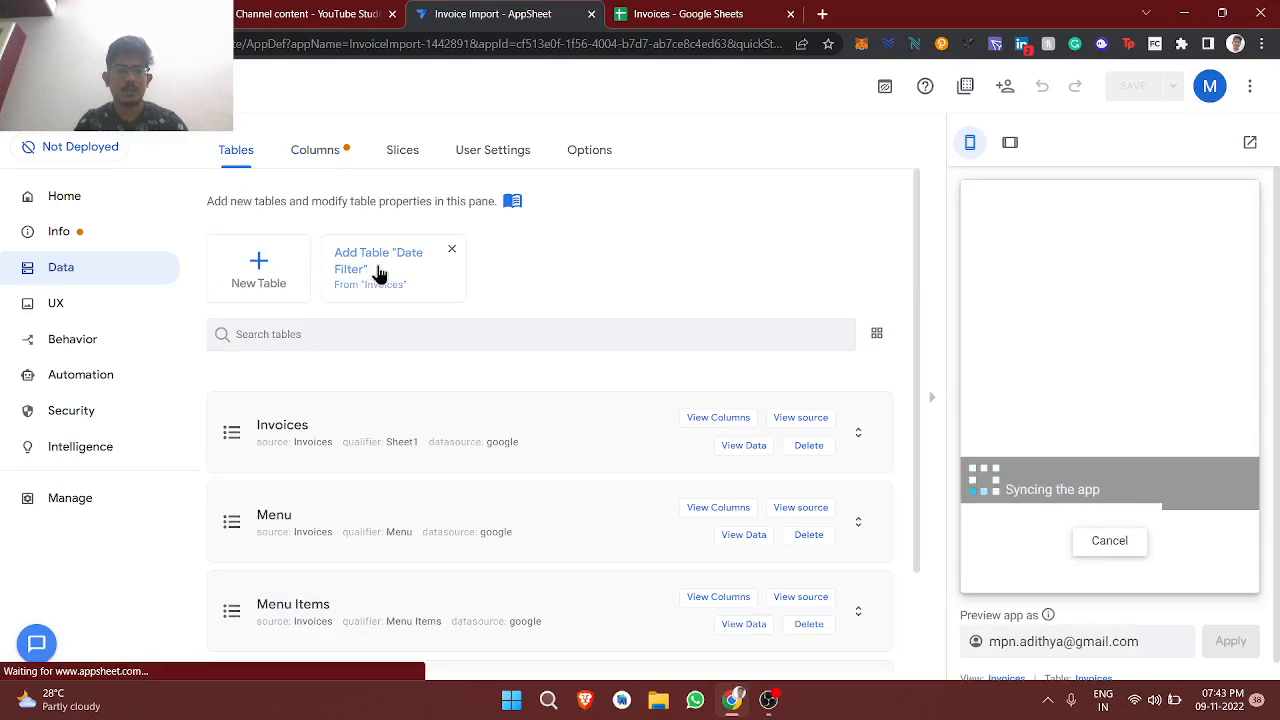
left_click(705, 342)
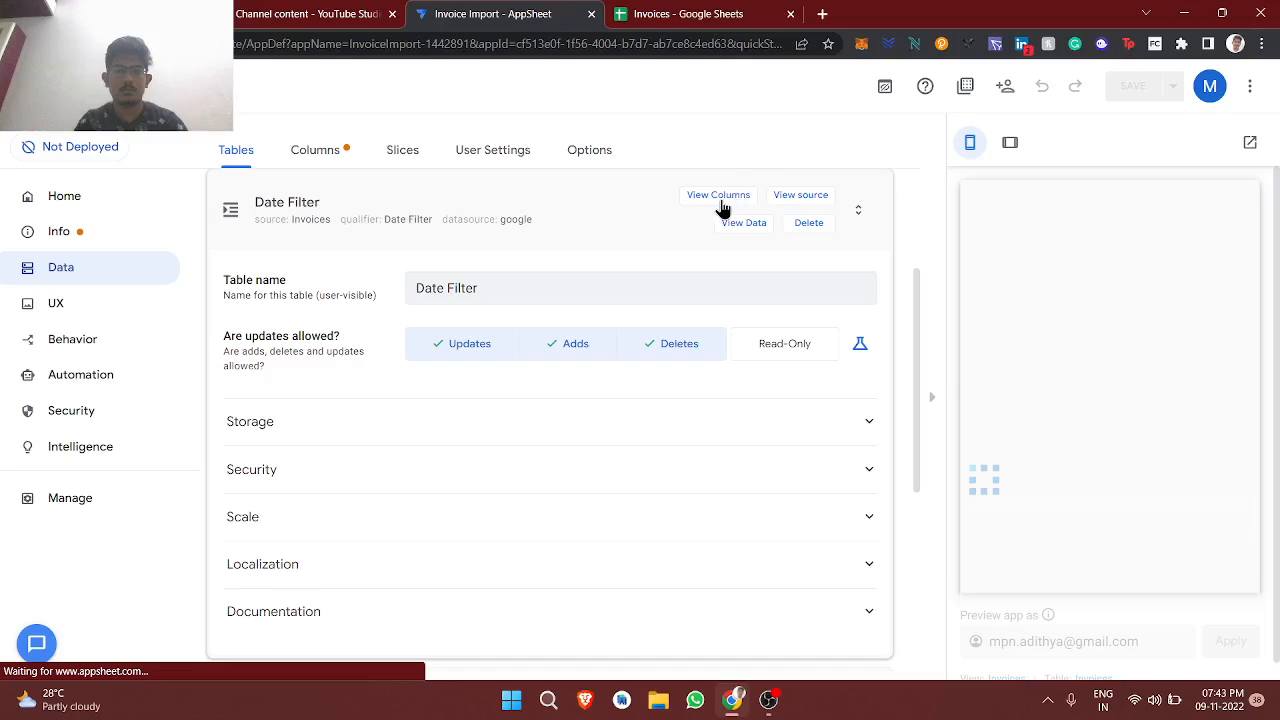
left_click(720, 198)
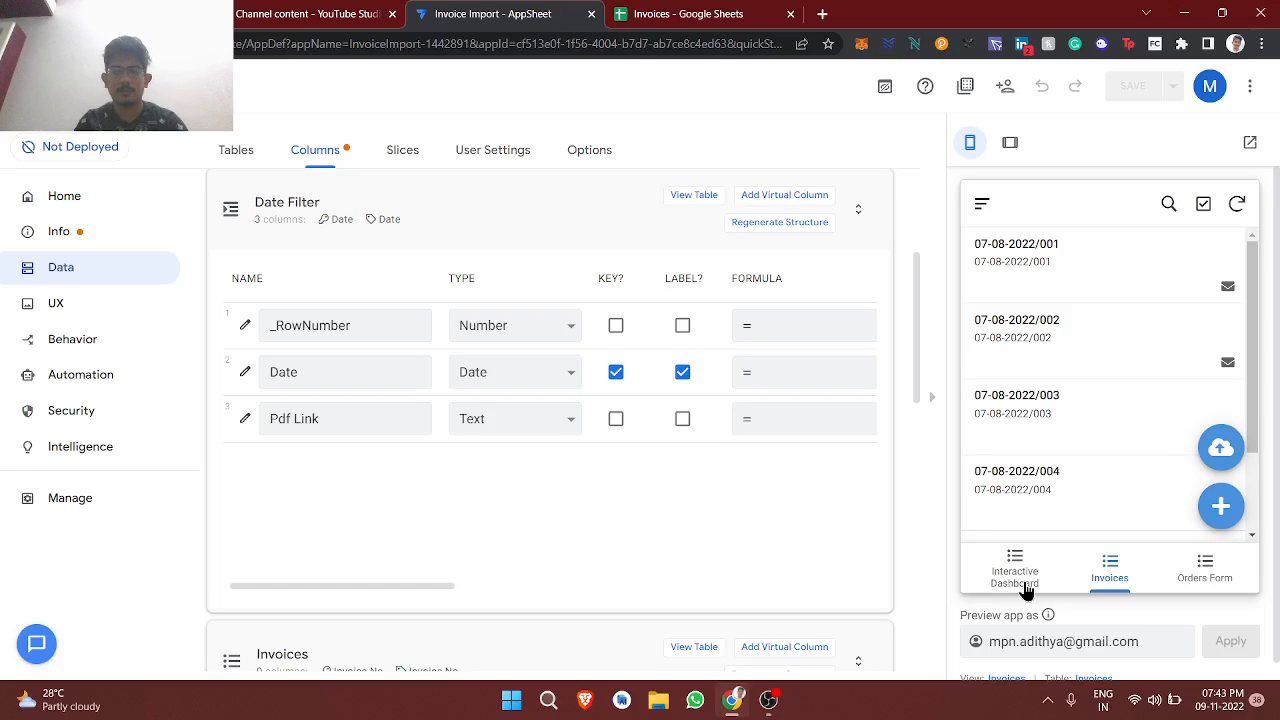
Step: Preview the Interactive Dashboard and Invoices views and look through the app's list of UX views
left_click(1022, 592)
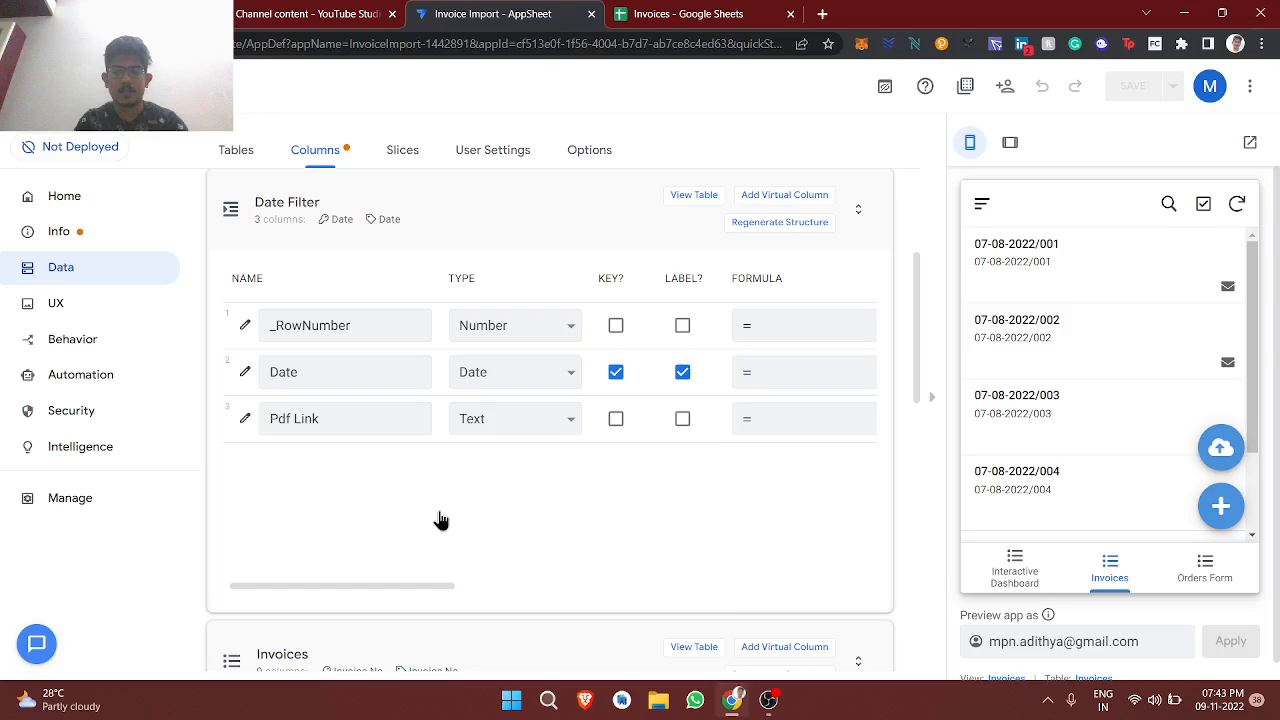
left_click(143, 311)
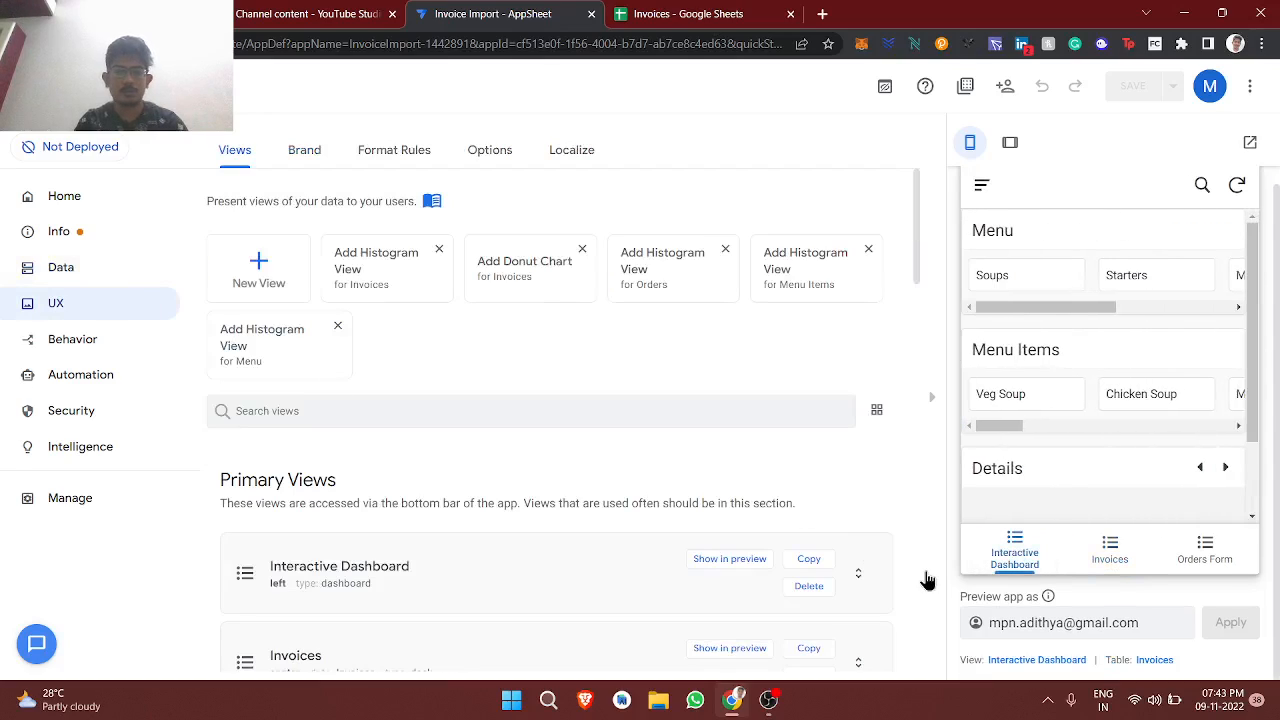
left_click(1104, 564)
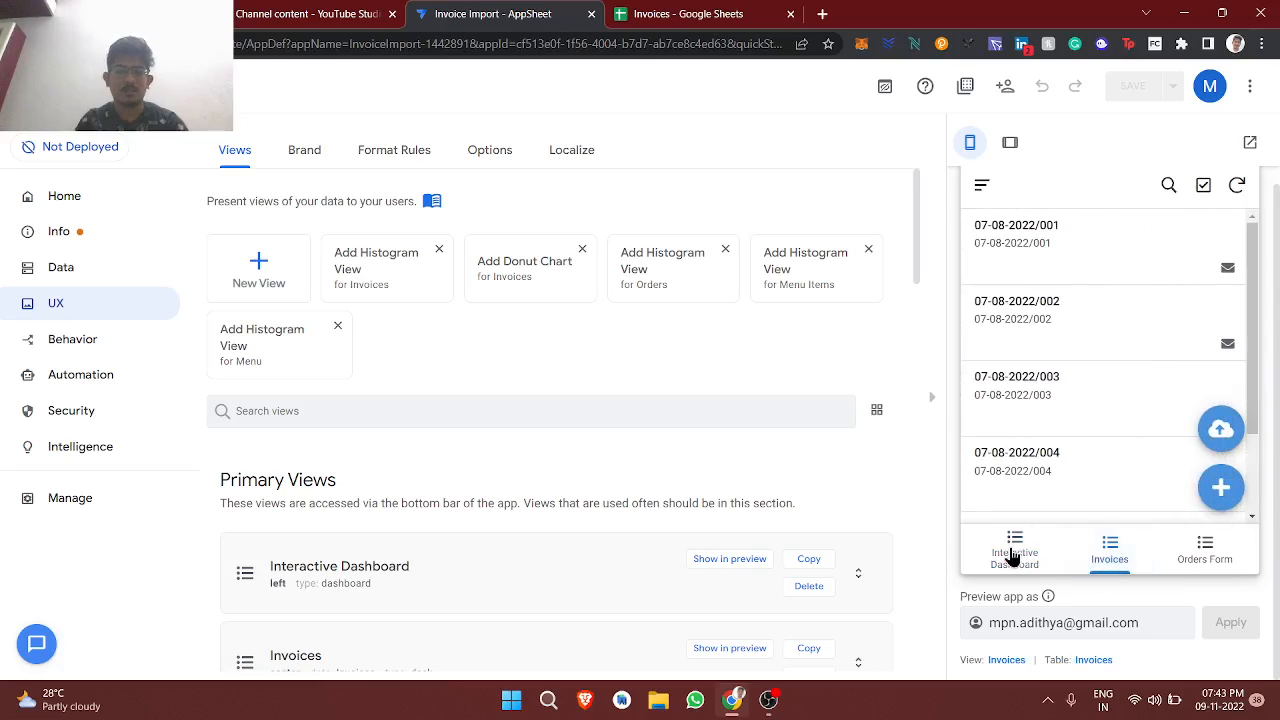
left_click(1013, 556)
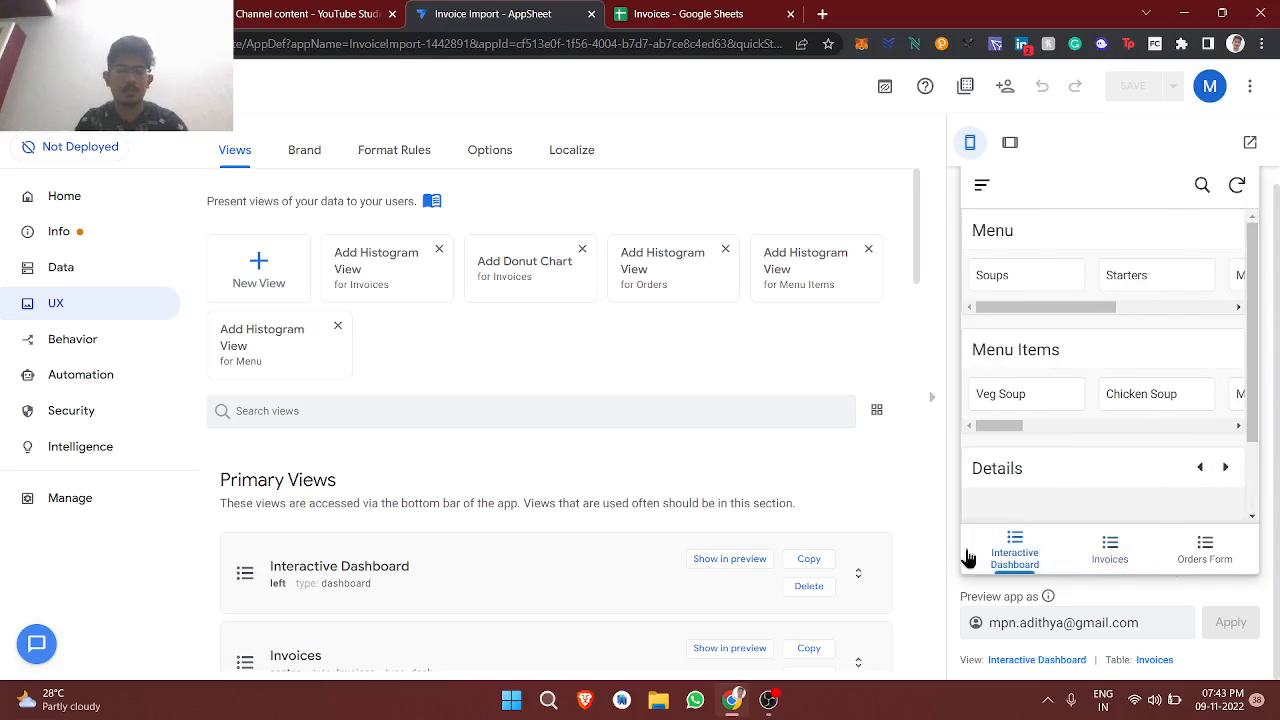
scroll(764, 497, "down", 2)
scroll(764, 497, "down", 2)
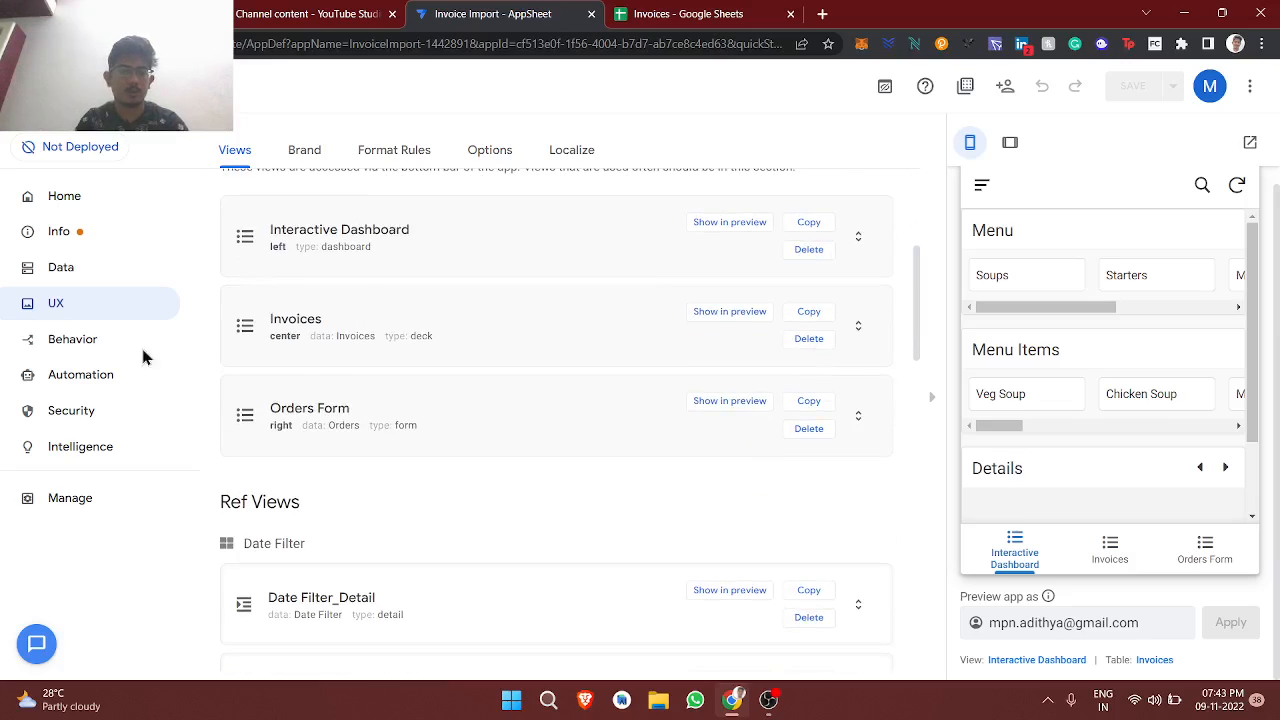
scroll(348, 272, "up", 4)
Step: Create a new UX view and name it Generate Pdf
left_click(258, 270)
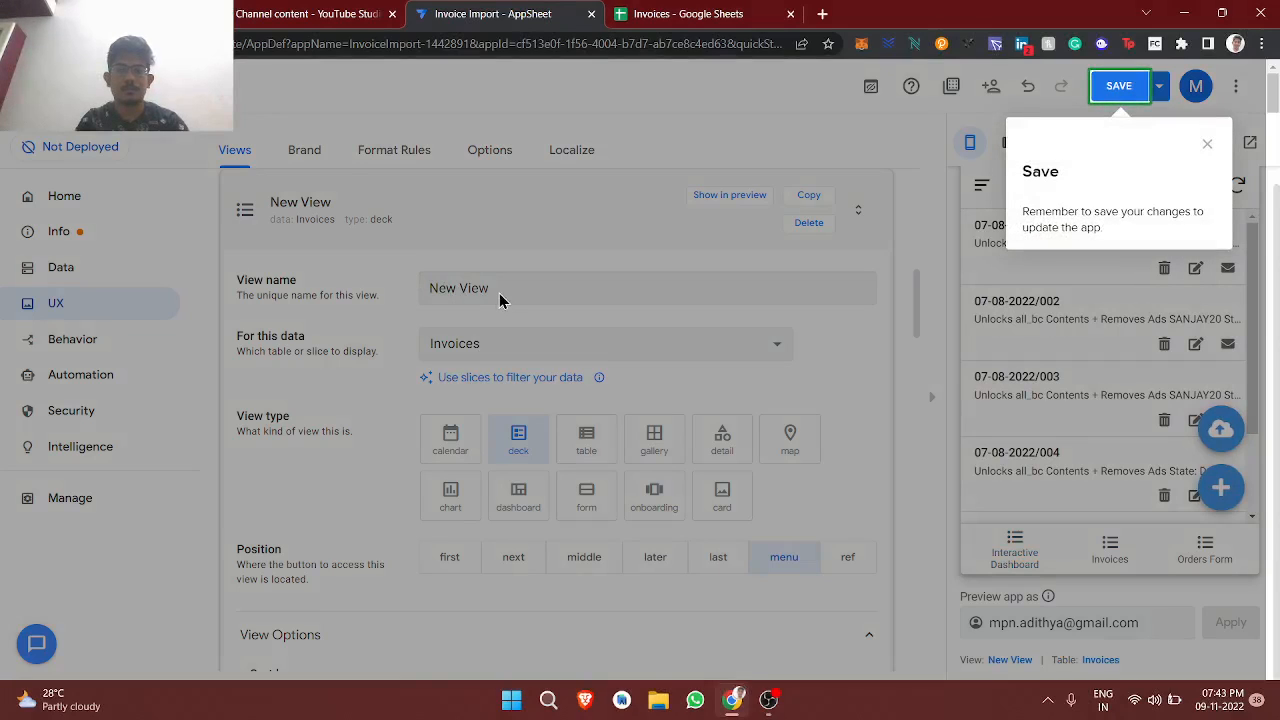
left_click(1207, 144)
left_click(586, 284)
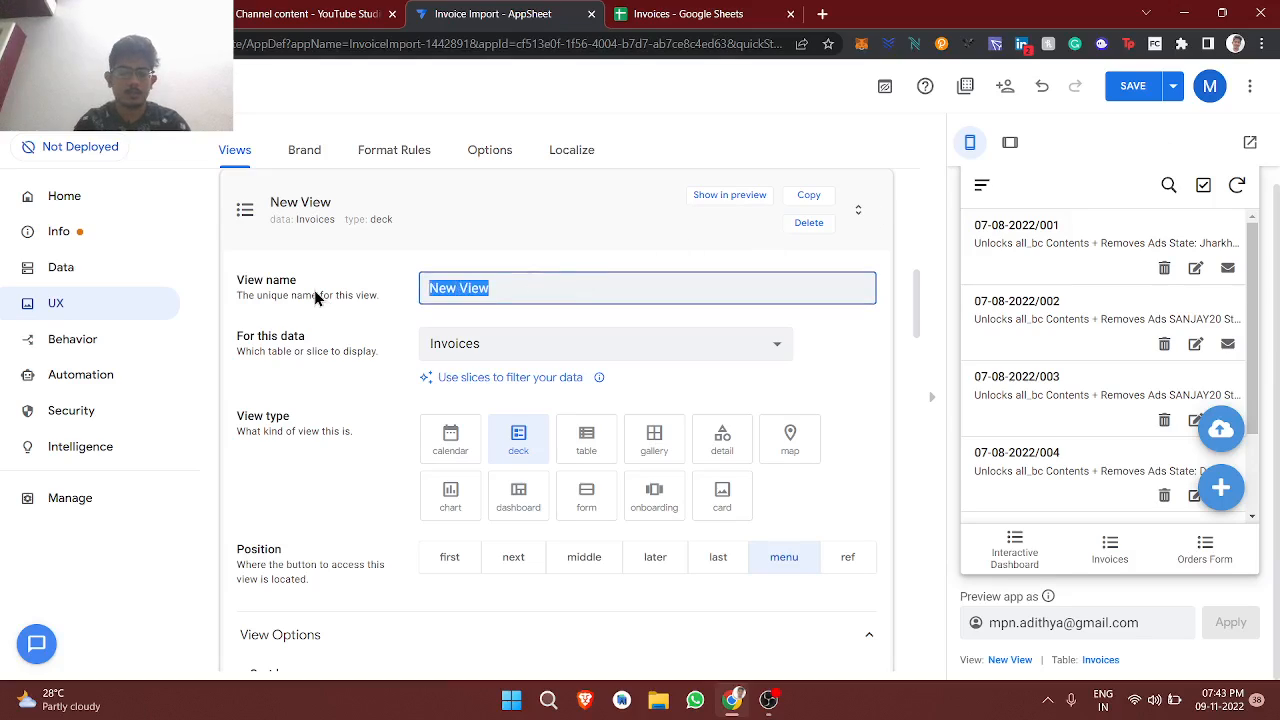
type("Gen")
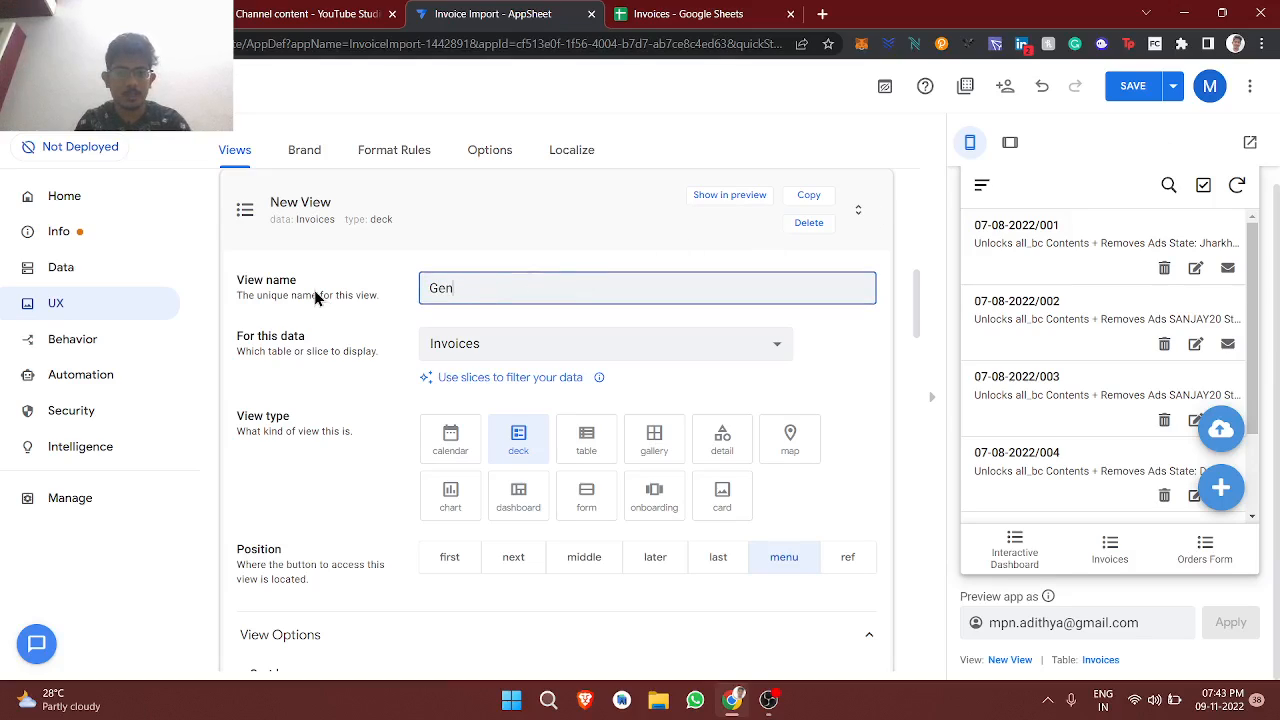
type("erate Pdf")
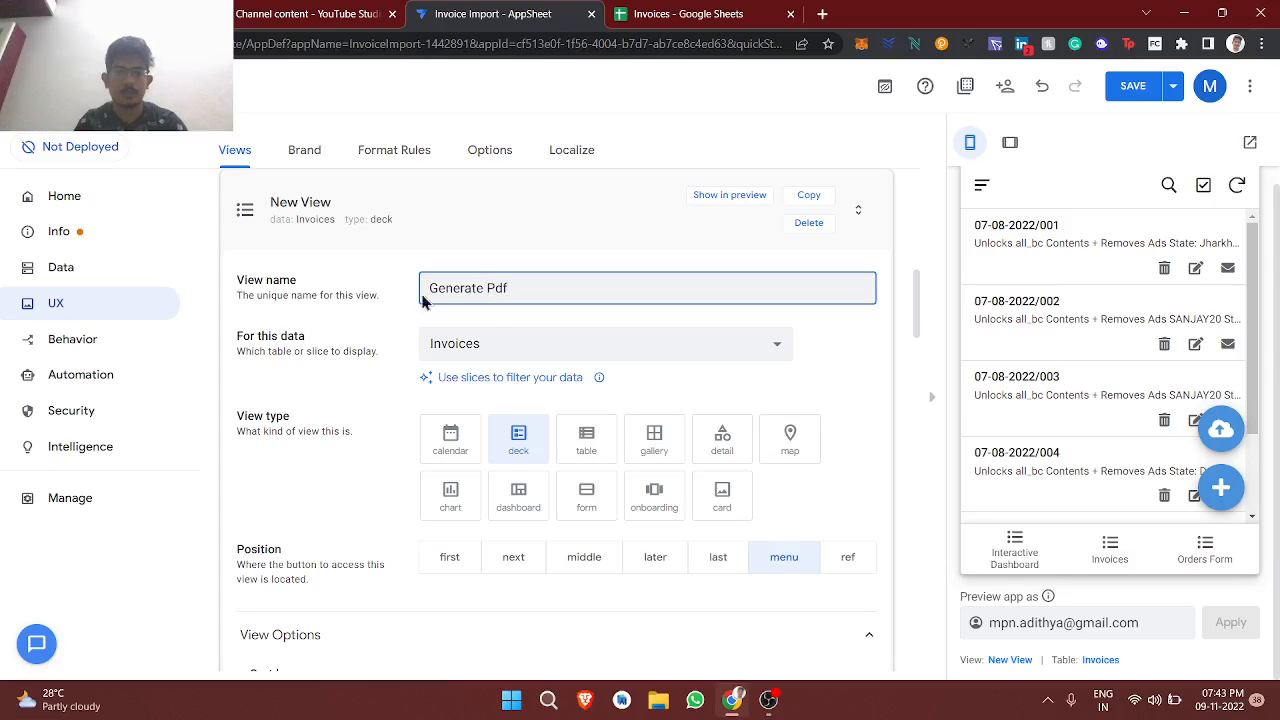
Step: Base the Generate Pdf view on the Date Filter table and set its position to later
left_click(496, 345)
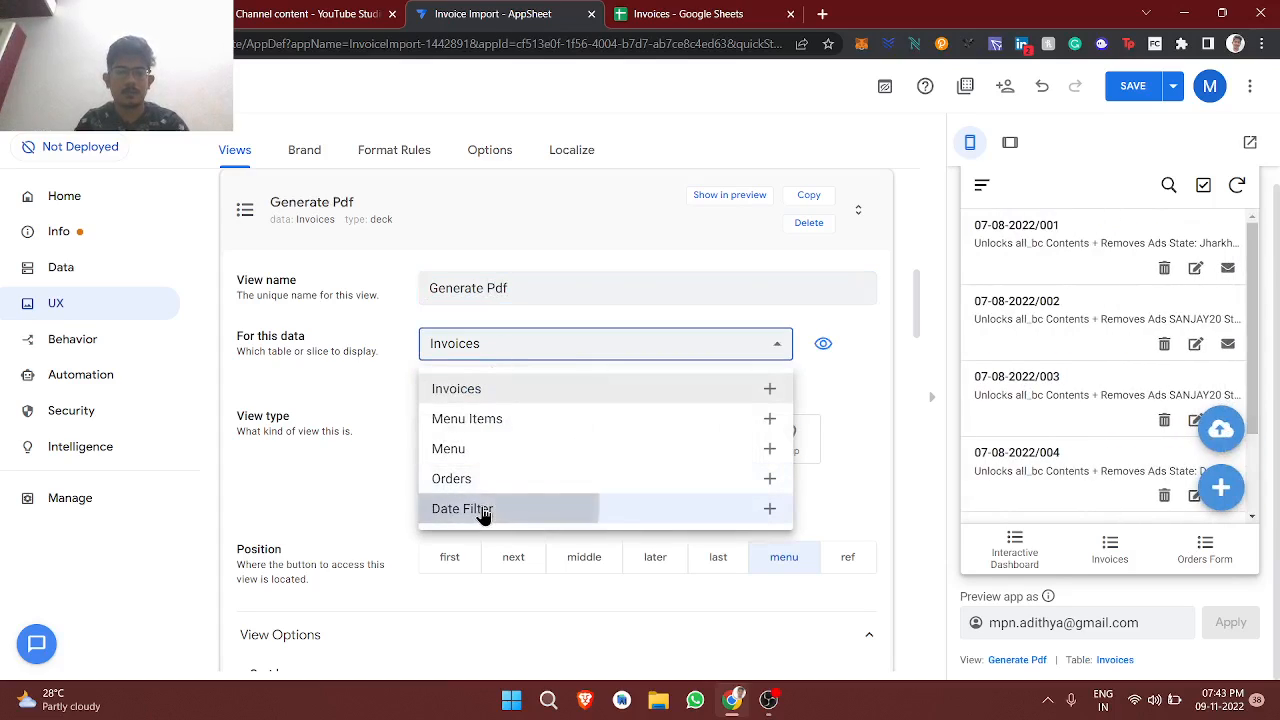
left_click(494, 511)
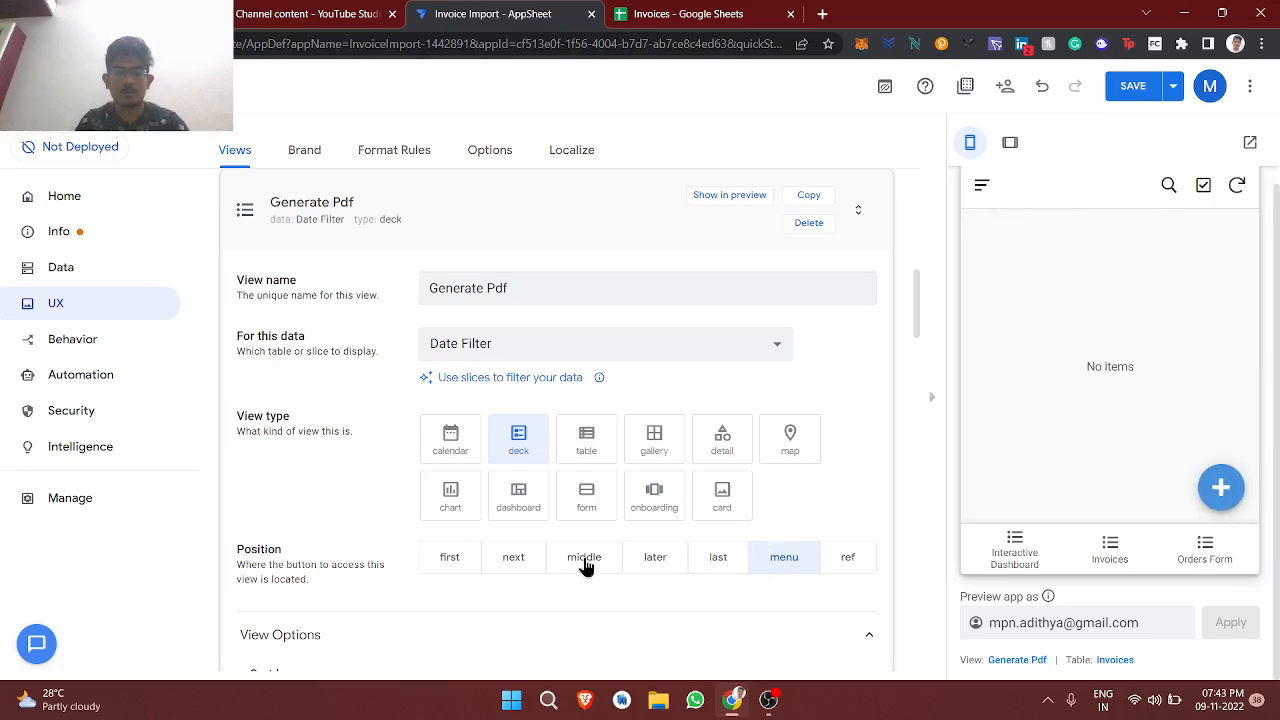
left_click(586, 565)
left_click(645, 566)
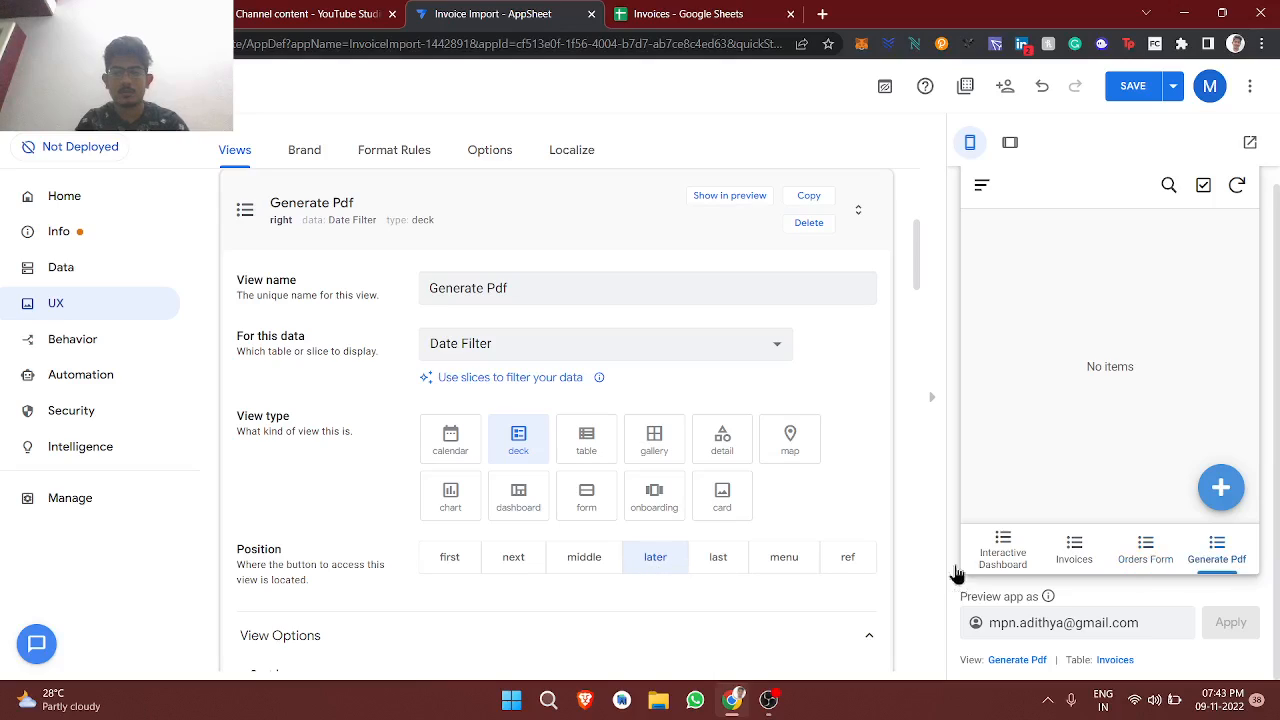
Step: Preview the Generate Pdf view's new-record form, cancel the entry and return to that view in the preview
scroll(1078, 437, "up", 1)
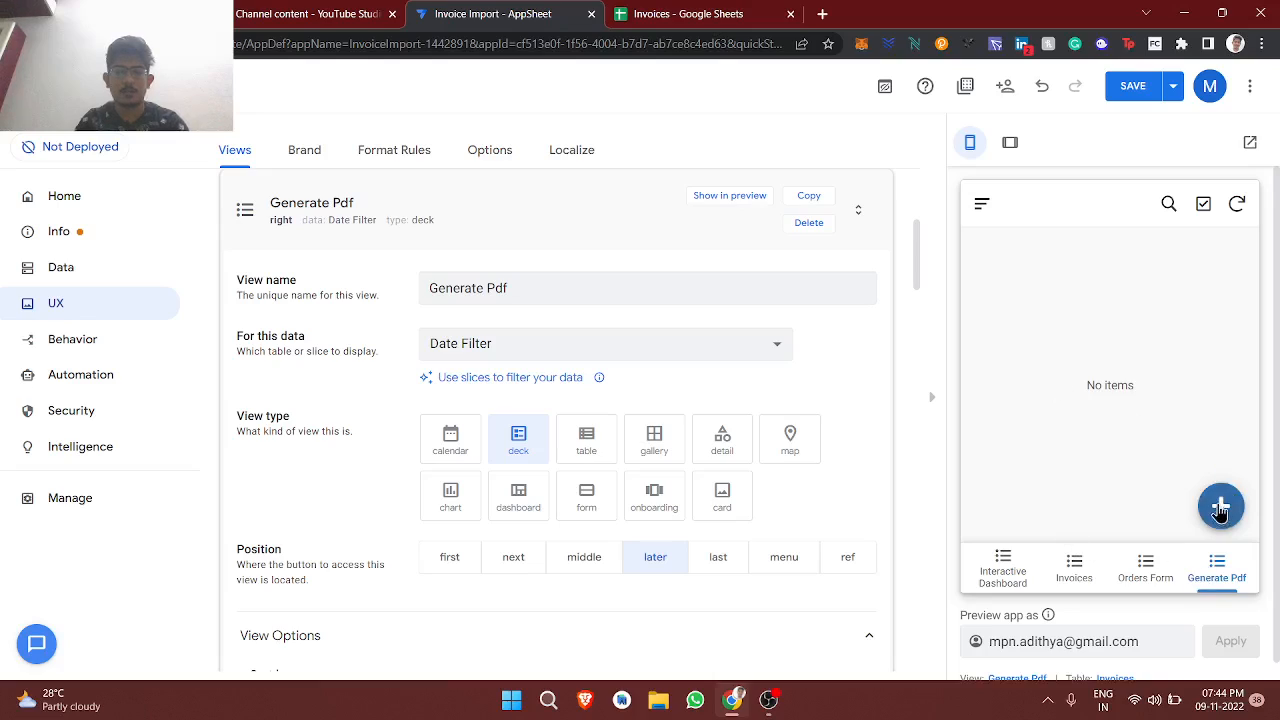
left_click(1219, 508)
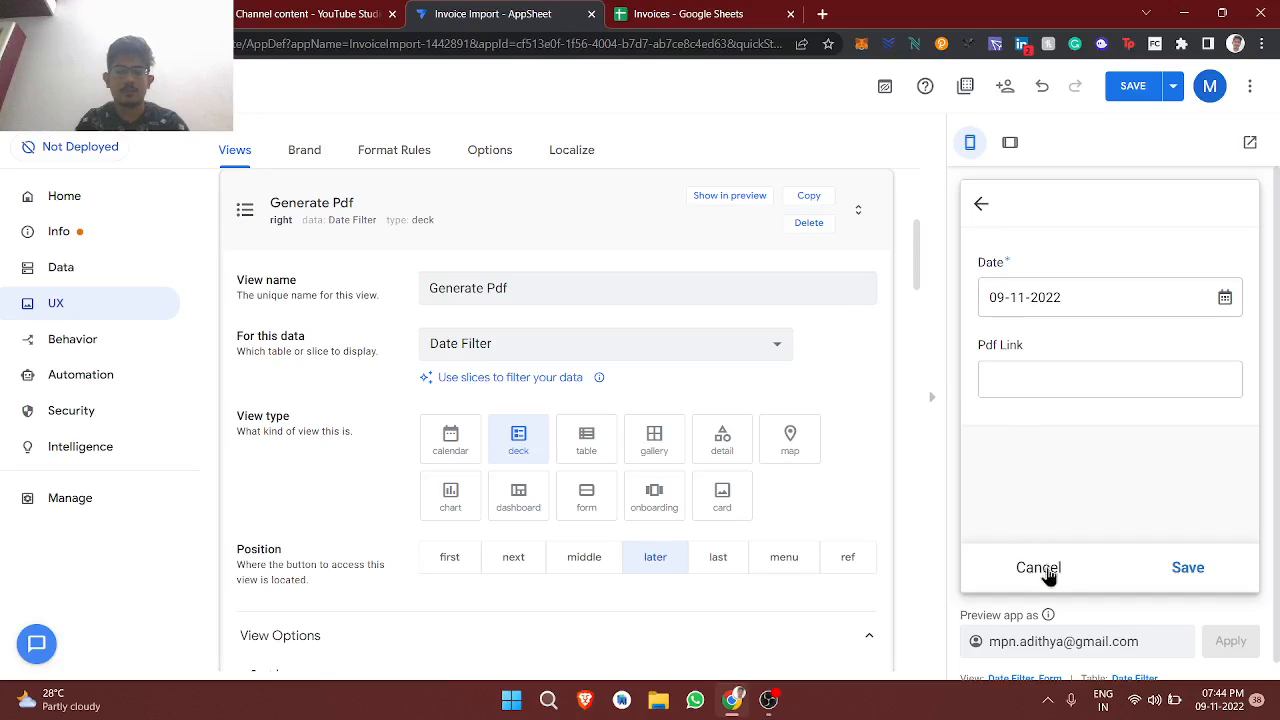
left_click(1040, 568)
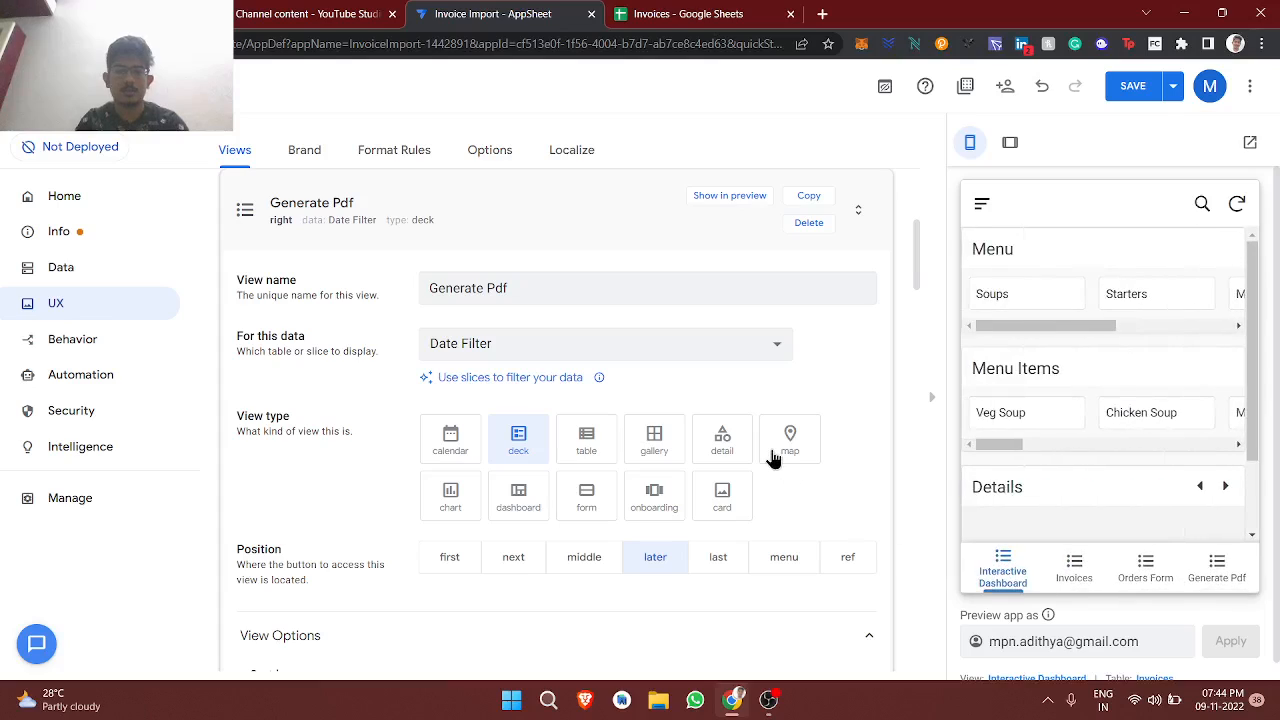
left_click(1226, 580)
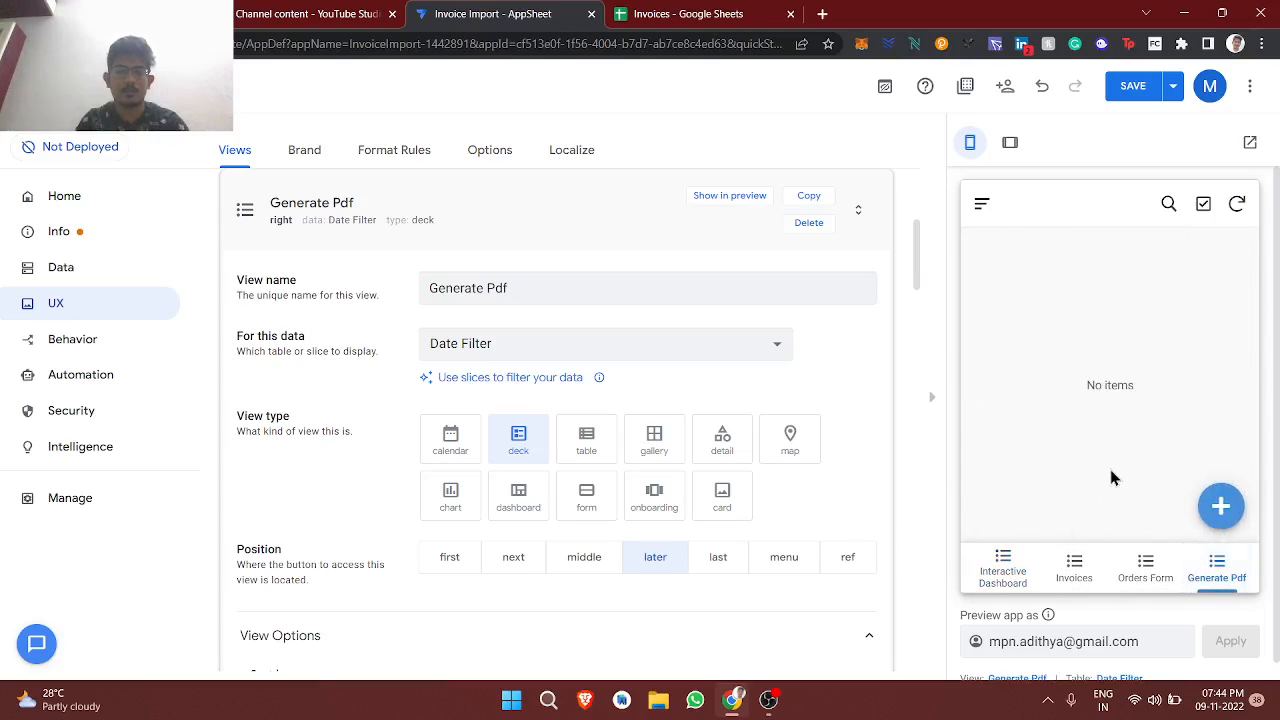
Step: Create a custom automation bot and give it a custom event
left_click(22, 373)
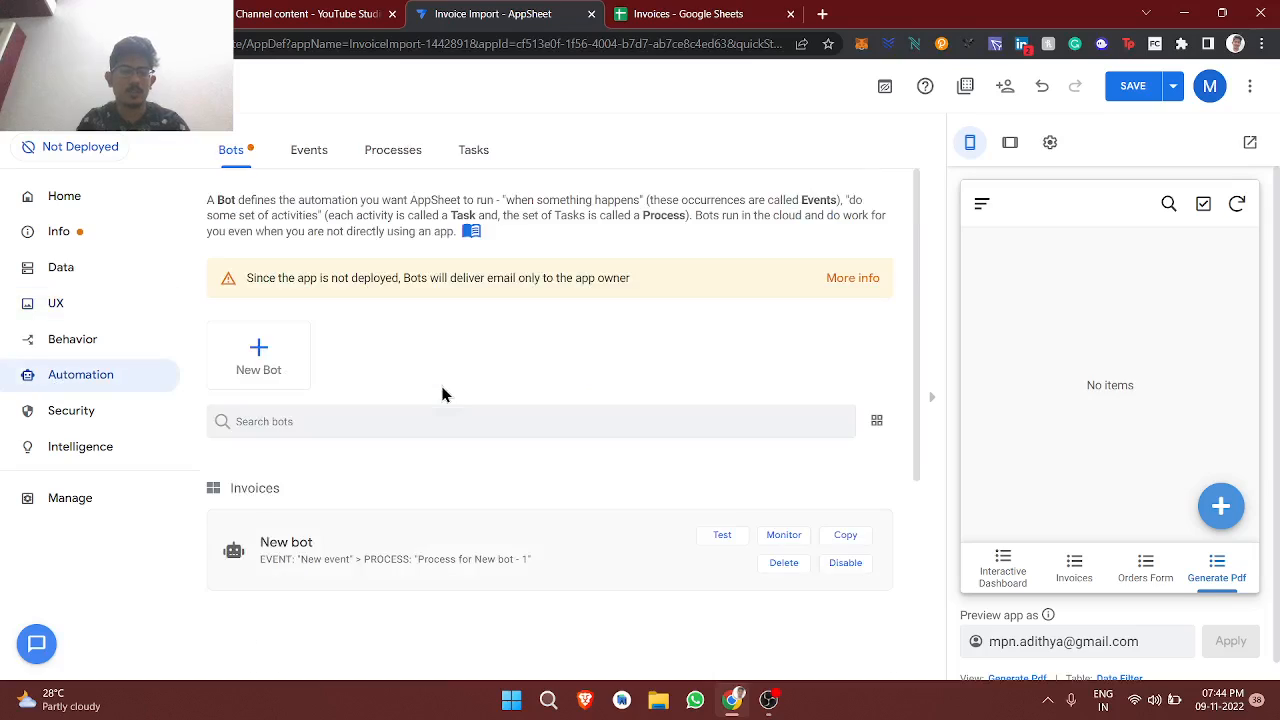
left_click(300, 371)
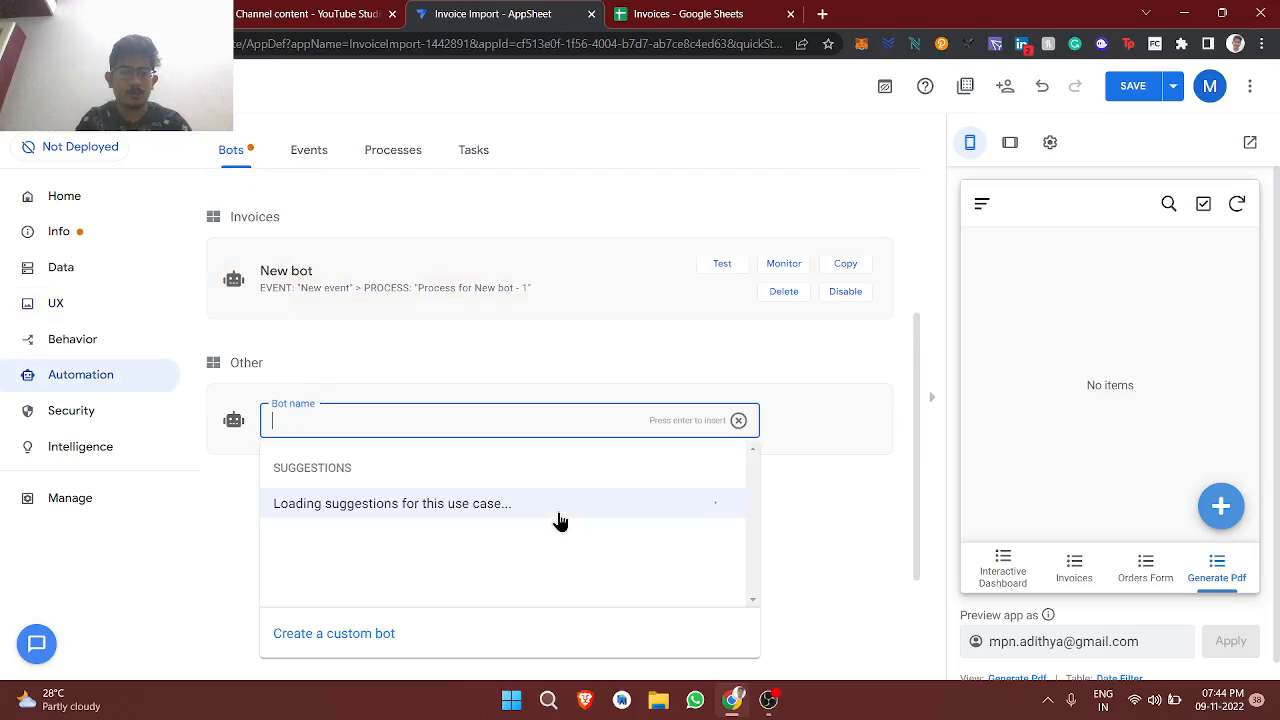
left_click(358, 642)
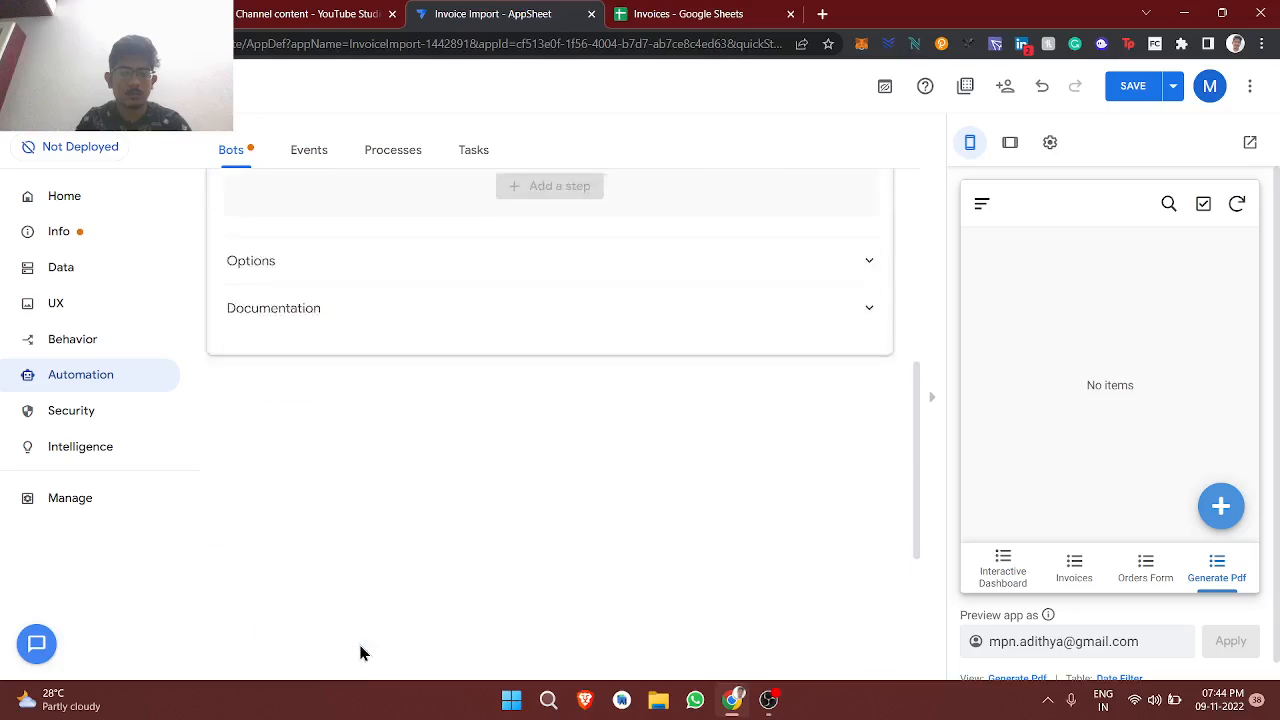
left_click(525, 404)
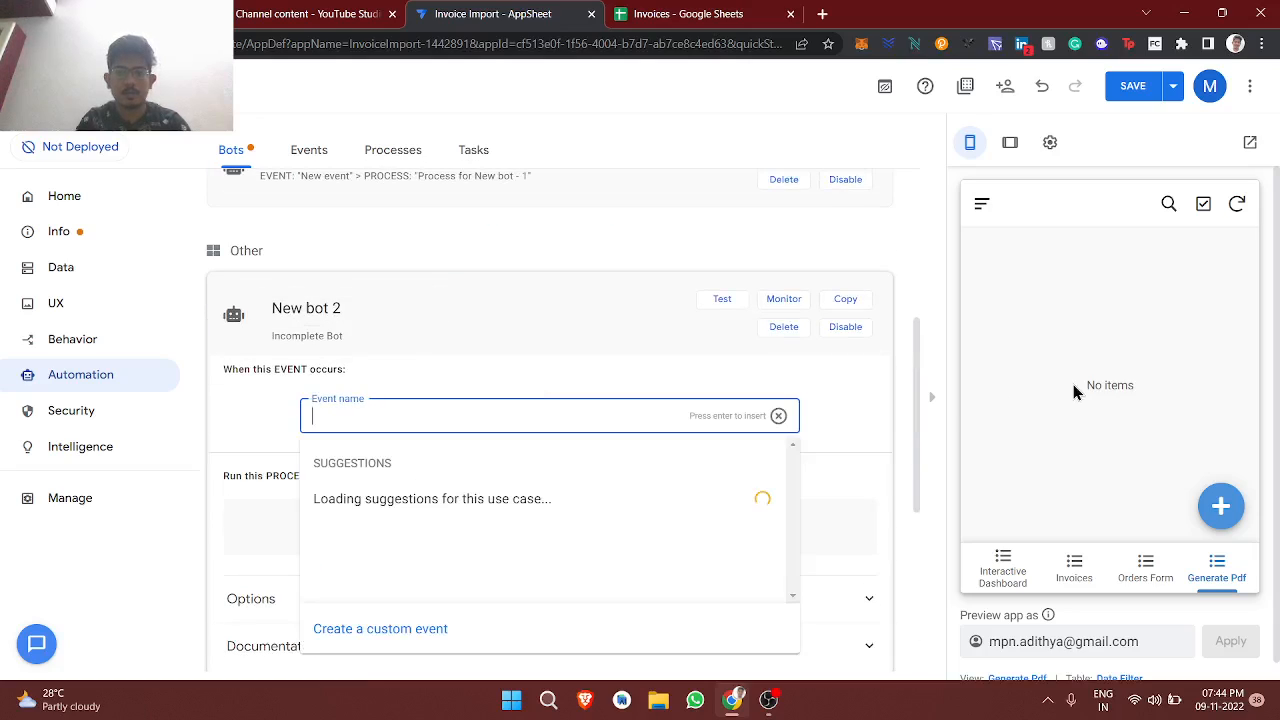
left_click(440, 626)
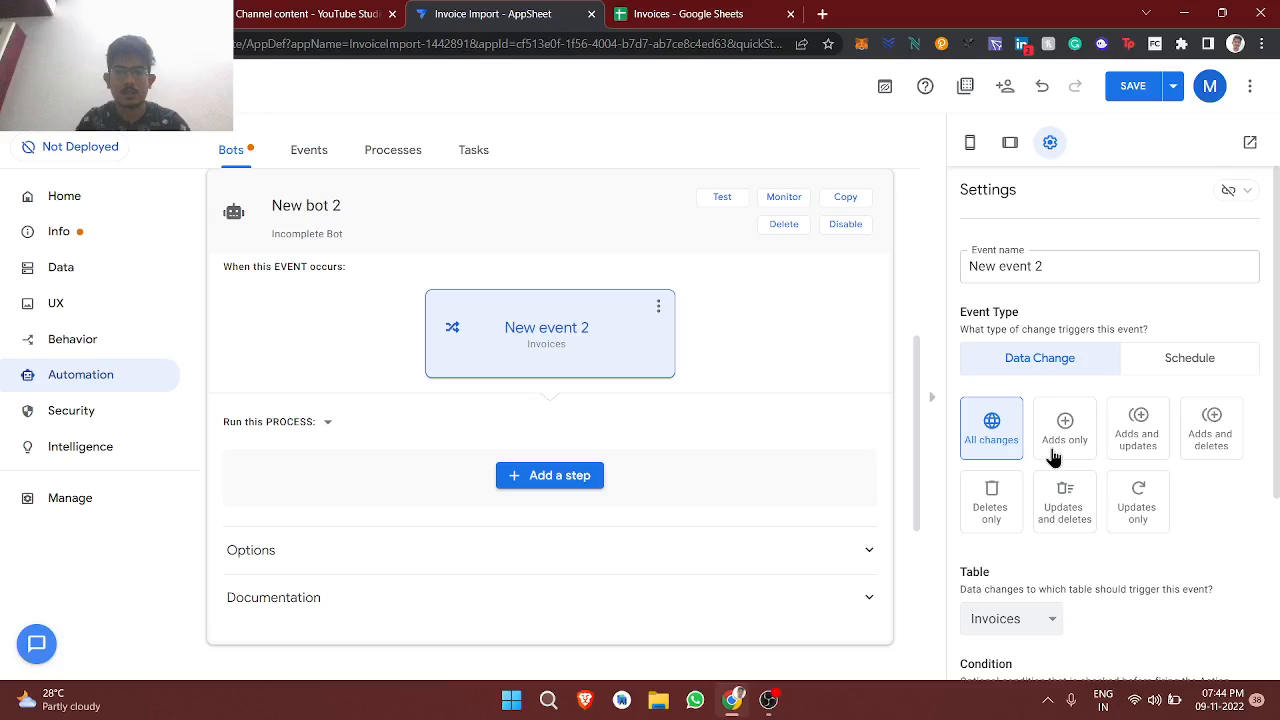
Step: Make the event trigger on adds only to the Date Filter table and enable bypassing of security filters
left_click(1053, 457)
scroll(1053, 385, "down", 2)
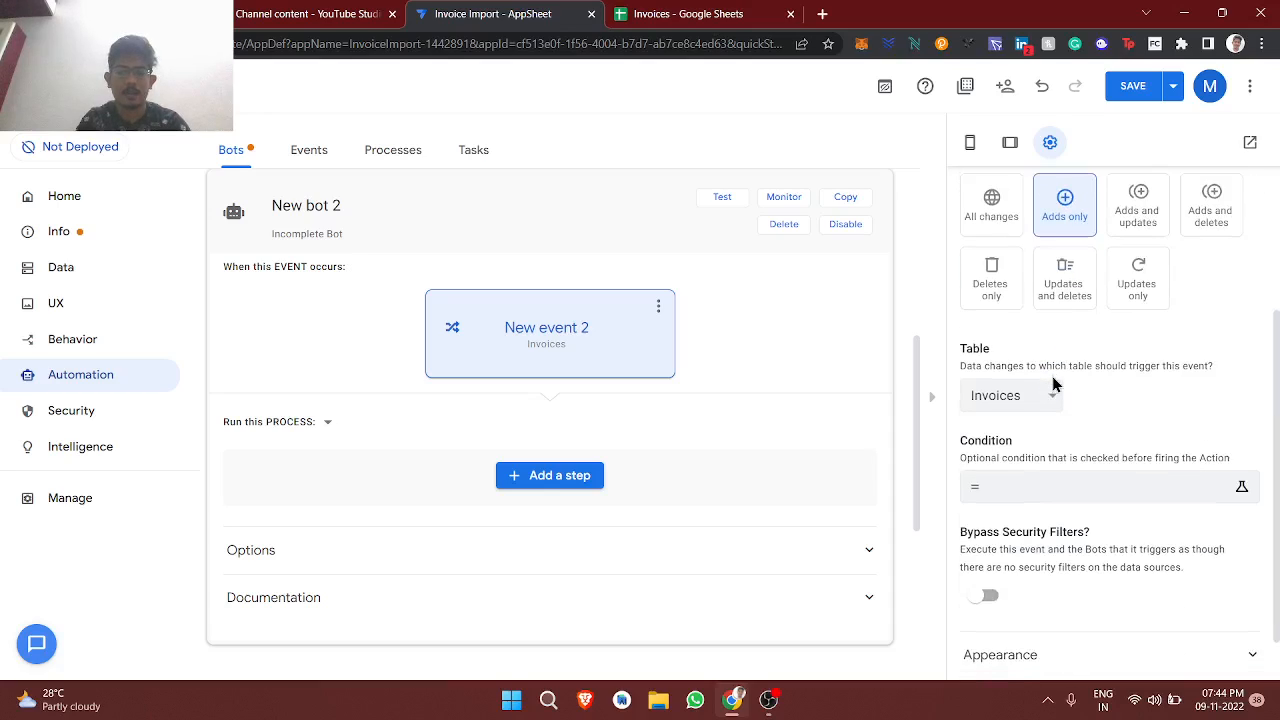
left_click(1012, 395)
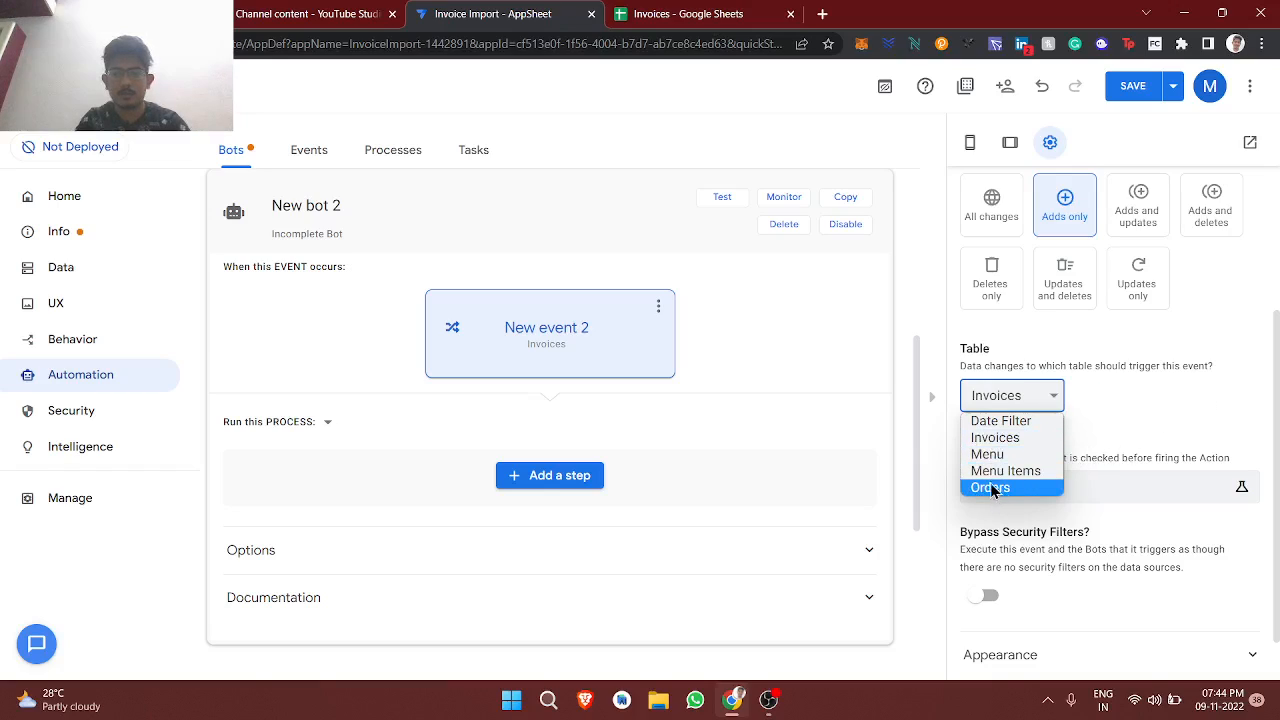
left_click(987, 422)
scroll(1022, 480, "down", 1)
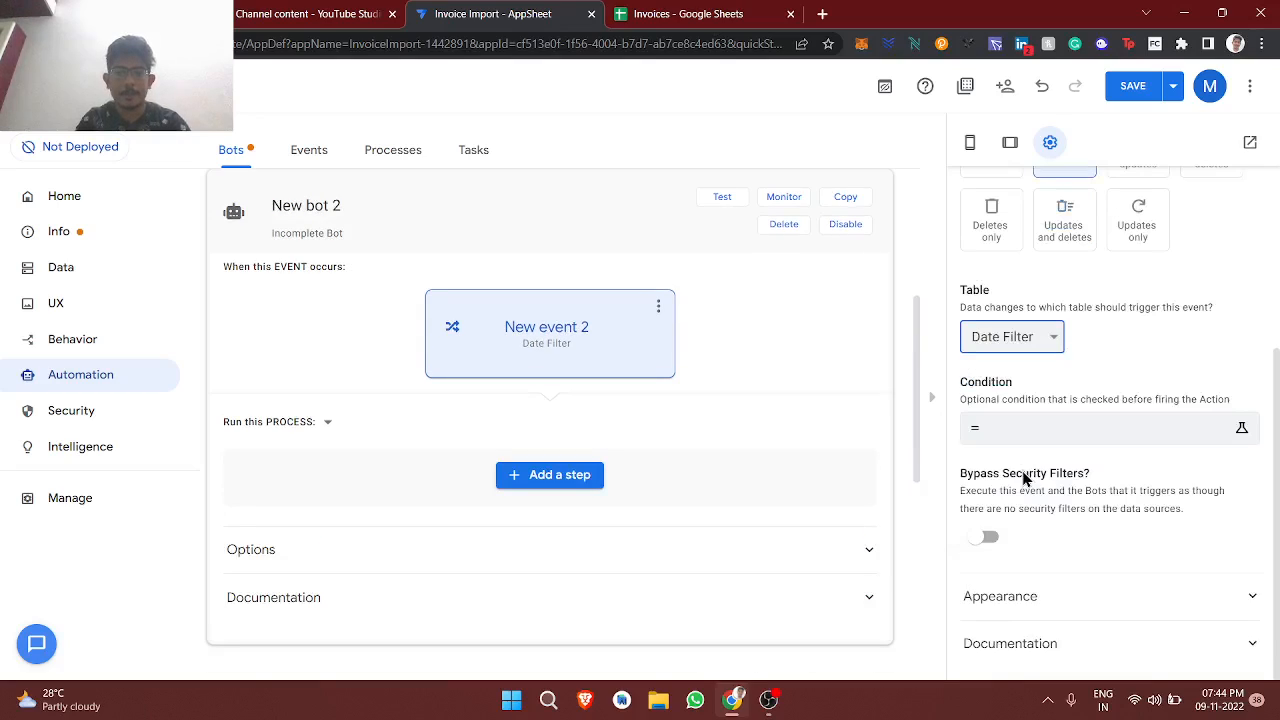
left_click(983, 537)
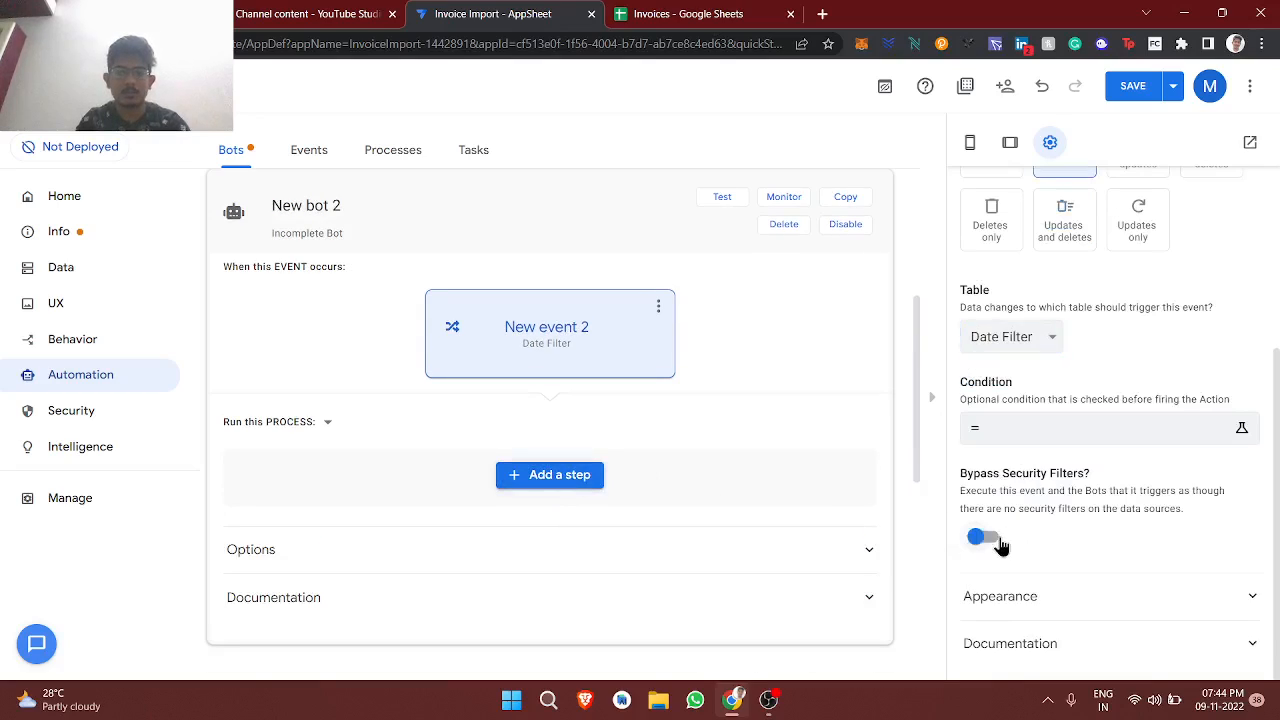
Step: Add a custom step to the bot's process and set its task to create a new file
left_click(559, 482)
left_click(515, 605)
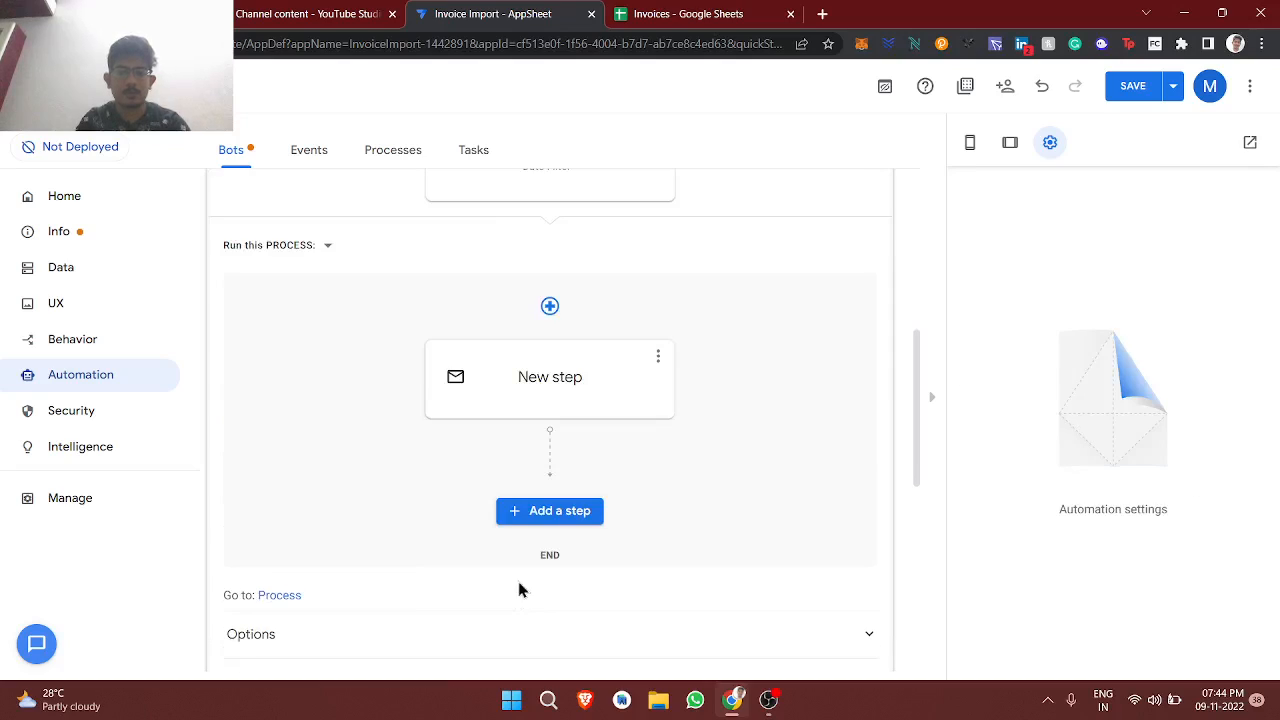
left_click(523, 405)
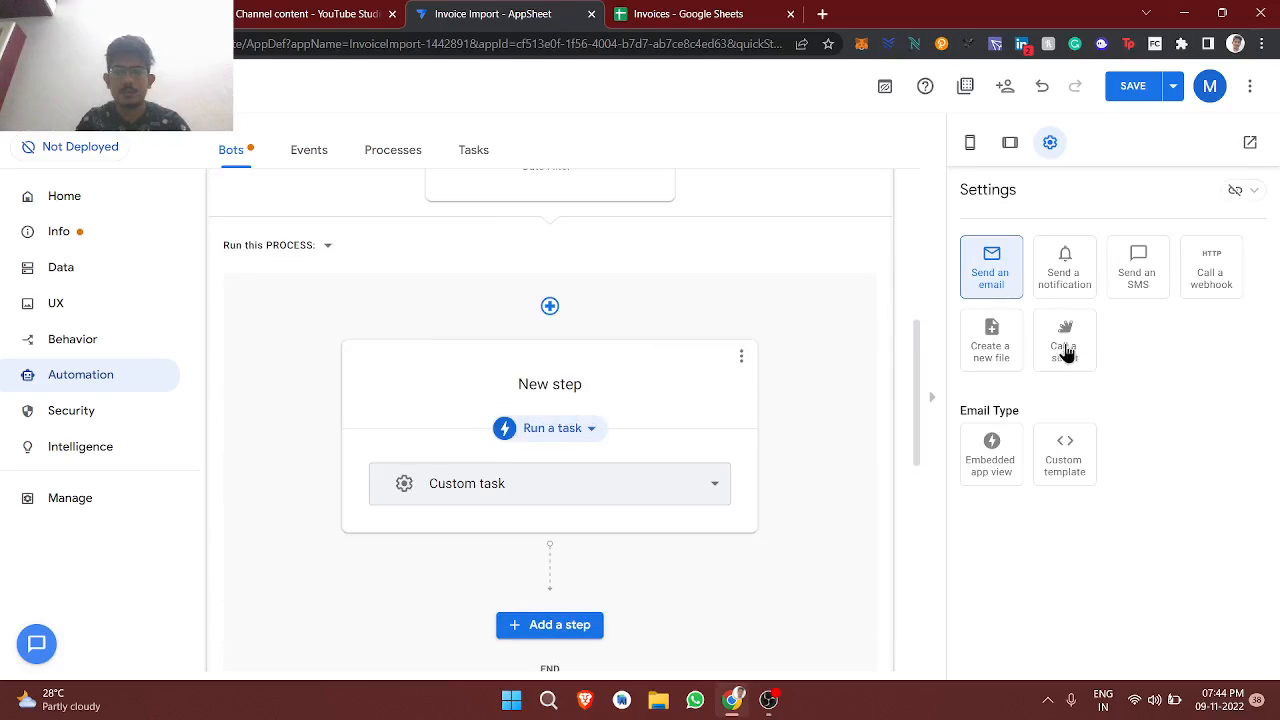
left_click(969, 350)
Step: Create a document template for the task's PDF file
scroll(1019, 524, "down", 2)
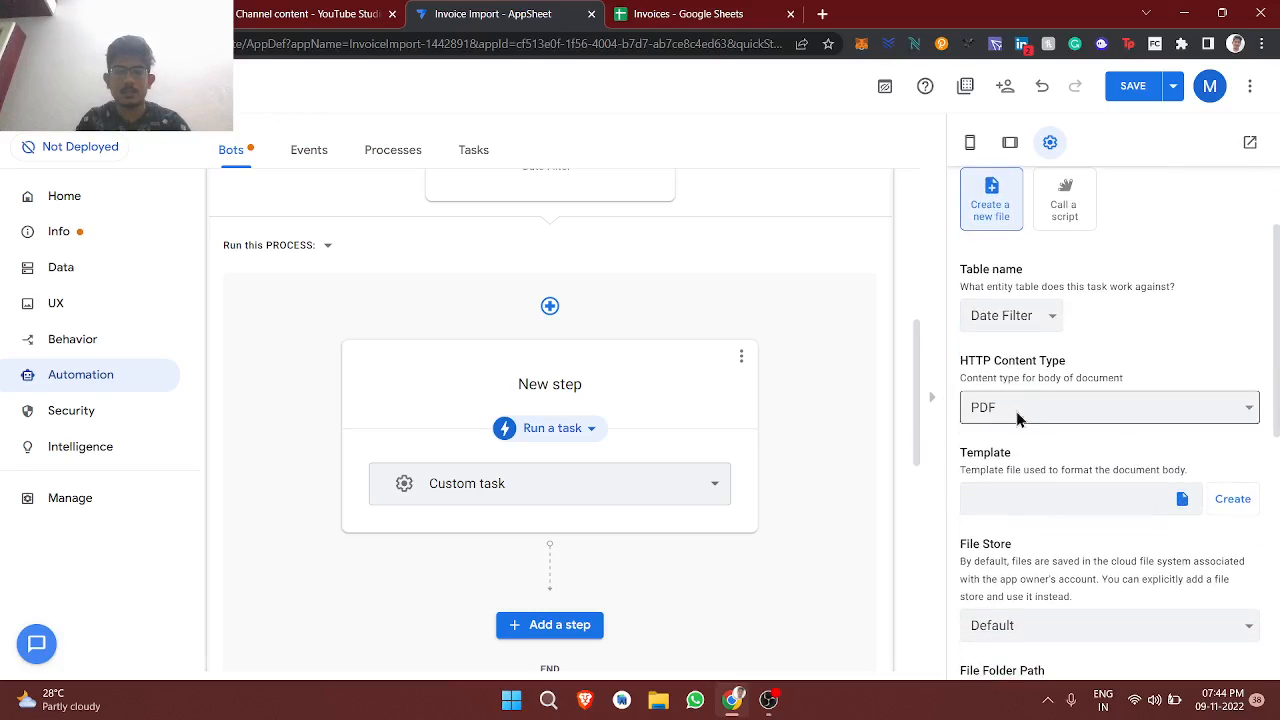
left_click(1222, 502)
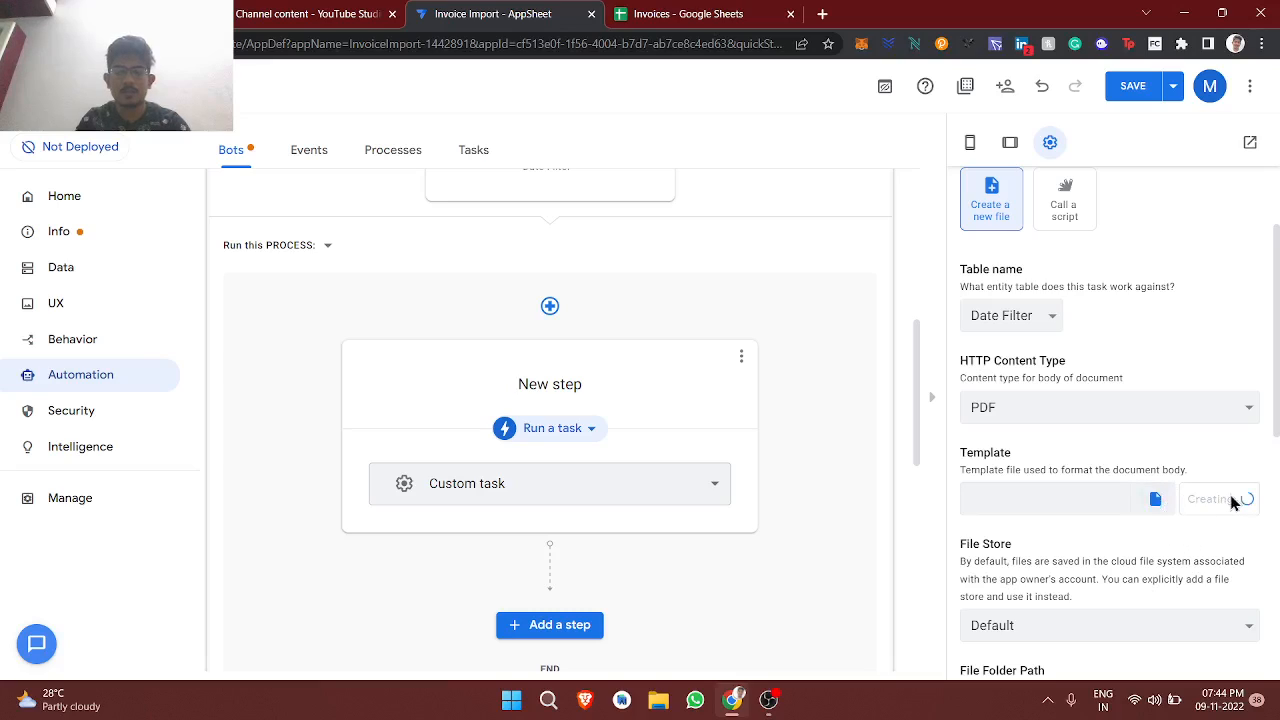
scroll(1133, 521, "down", 1)
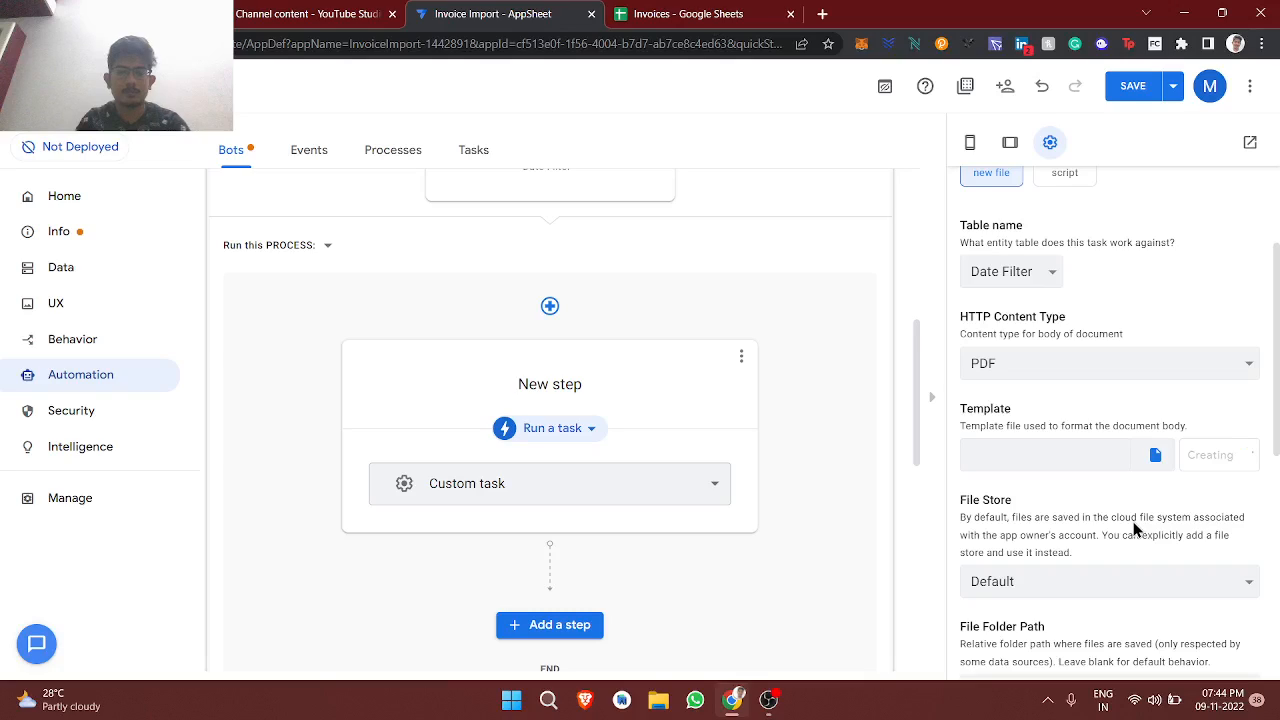
scroll(1135, 530, "down", 1)
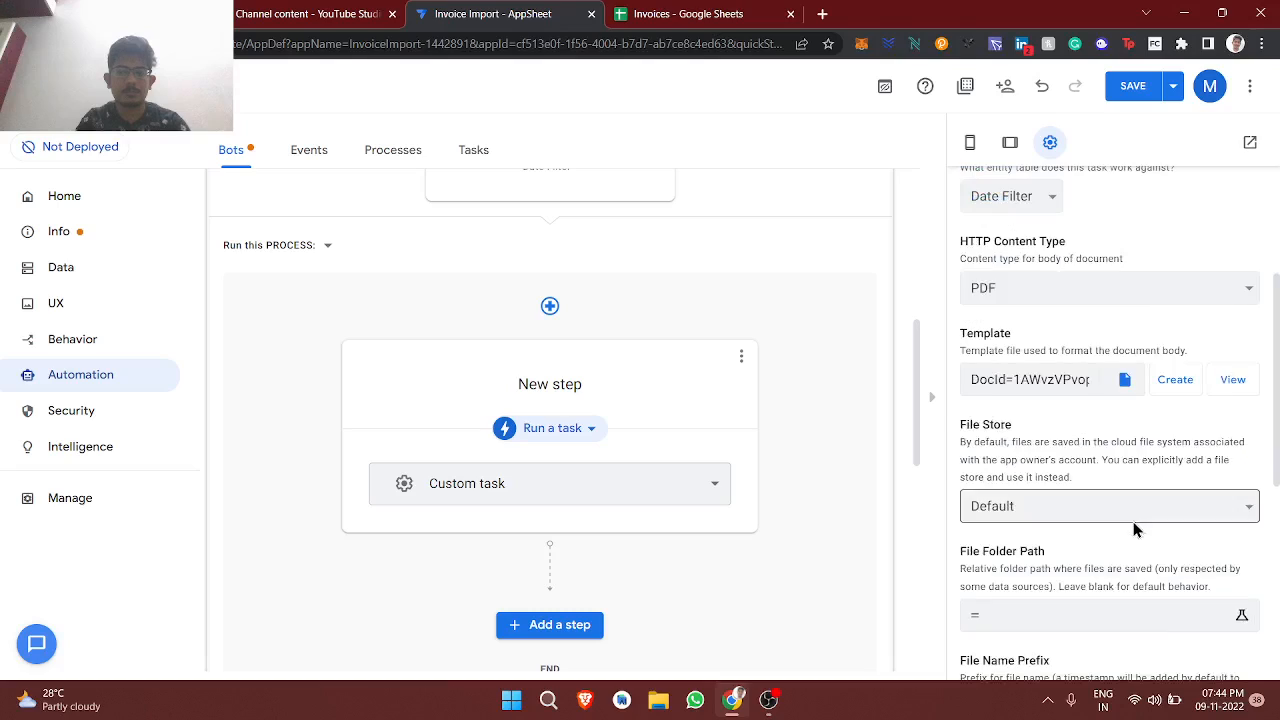
Step: Open the task's file name prefix expression and clear its default text
scroll(1135, 530, "down", 3)
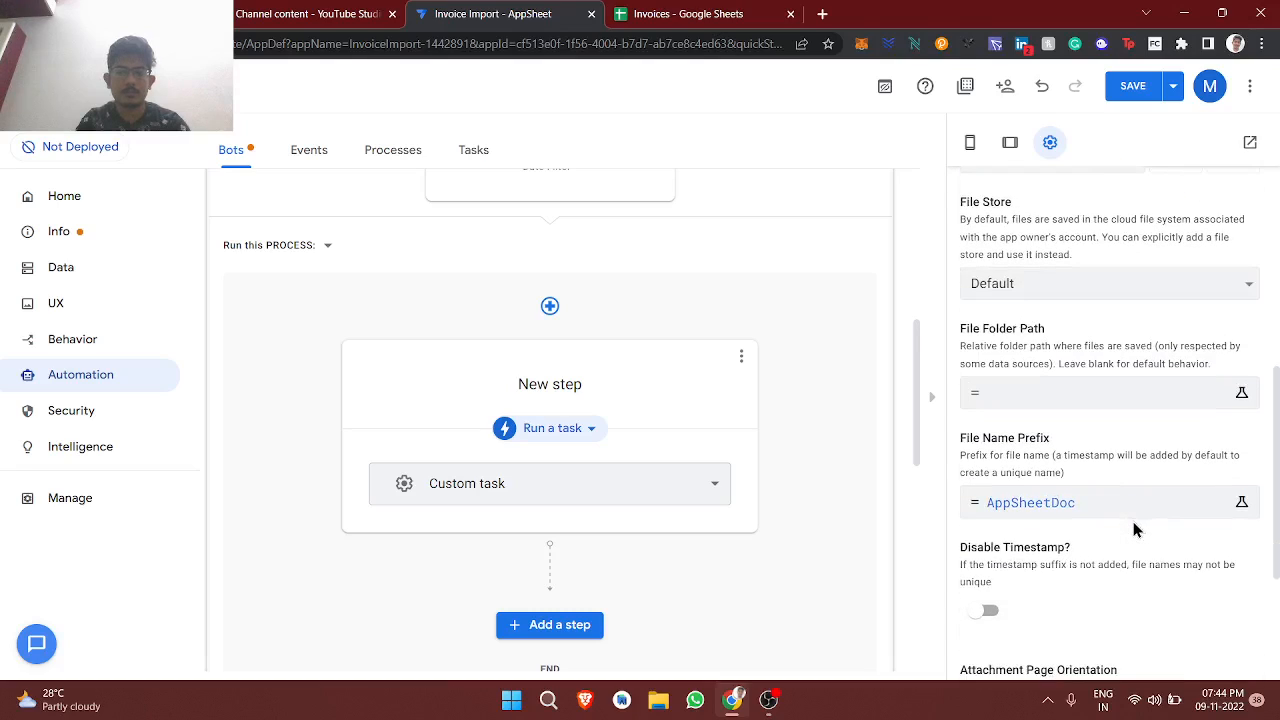
left_click(1078, 508)
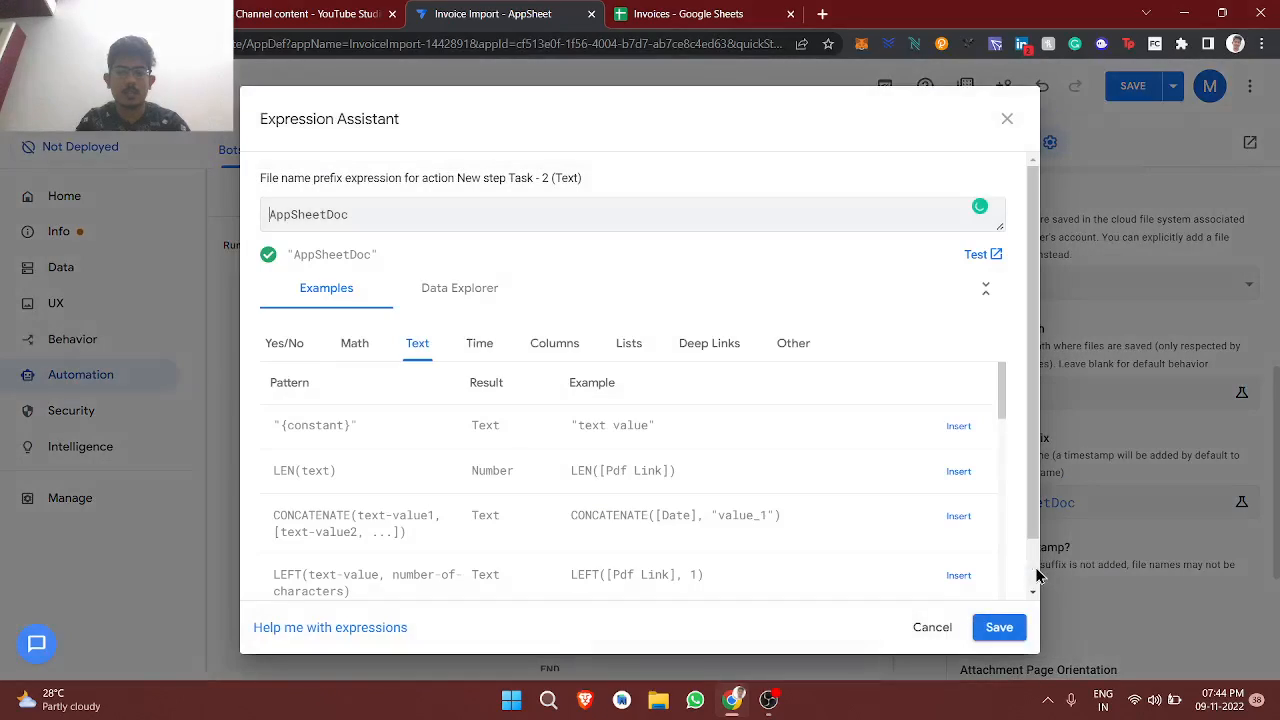
left_click_drag(350, 214, 218, 242)
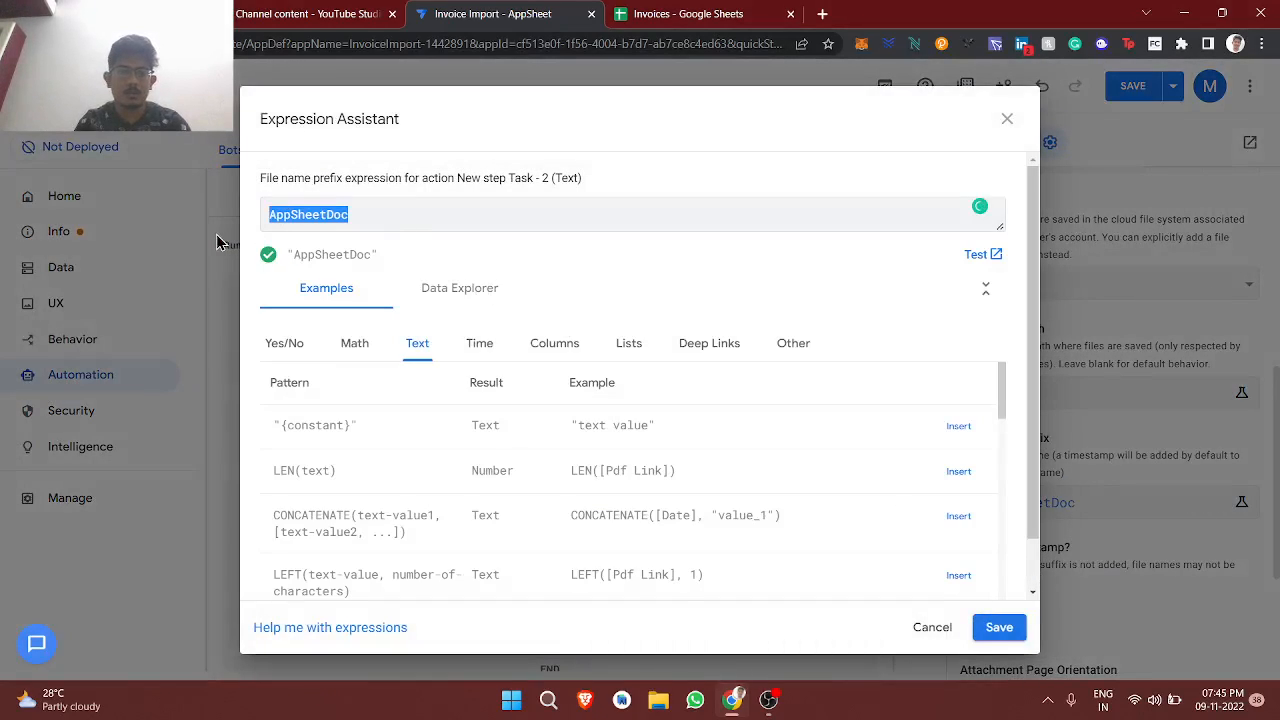
key("BackSpace")
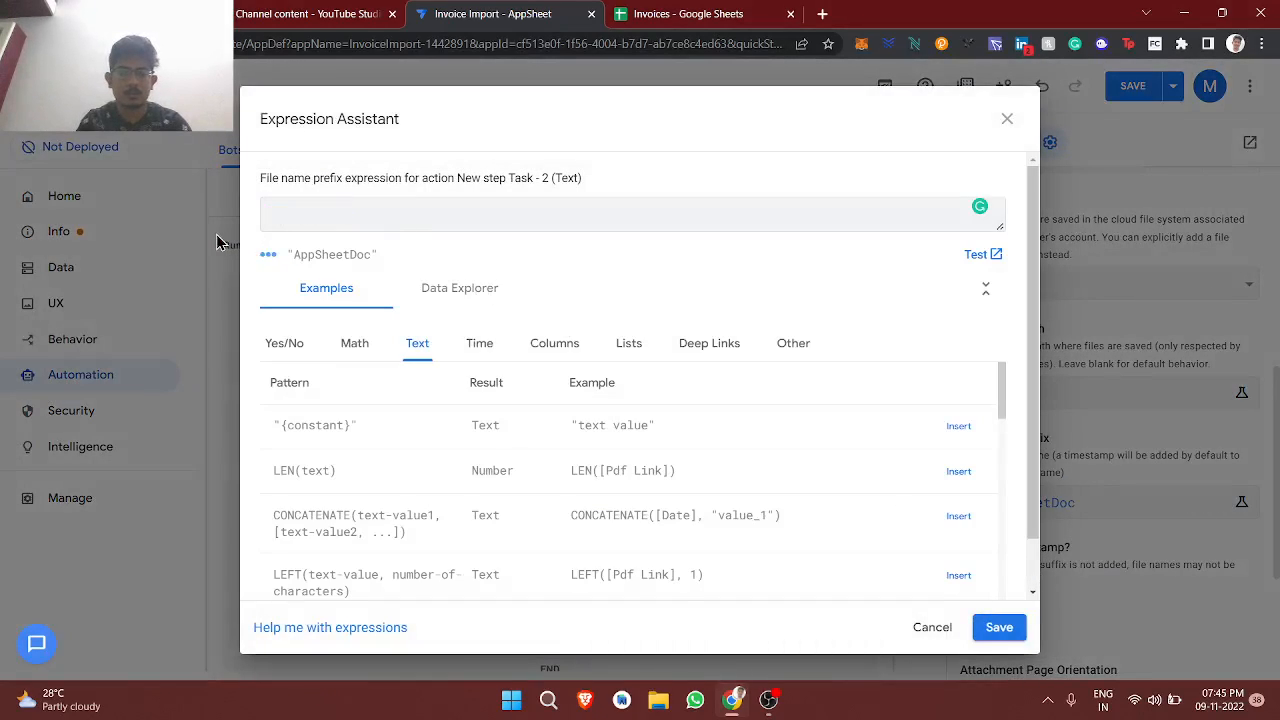
left_click(545, 350)
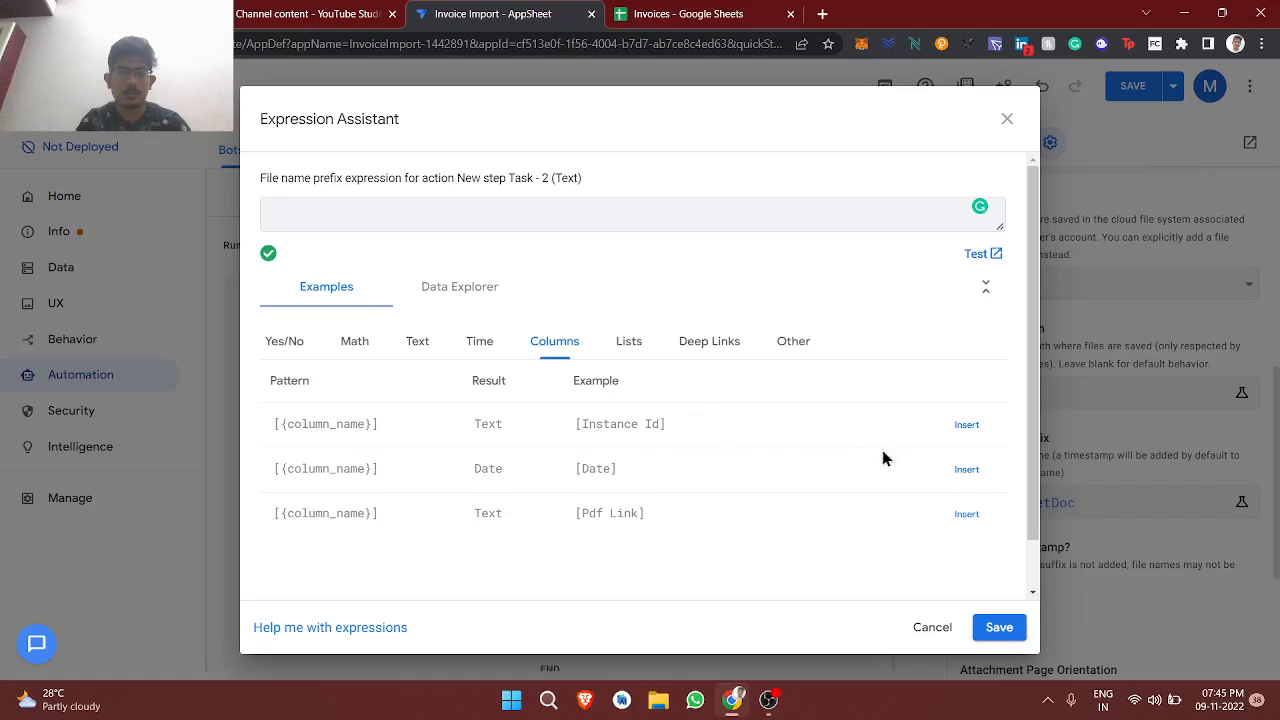
left_click(962, 470)
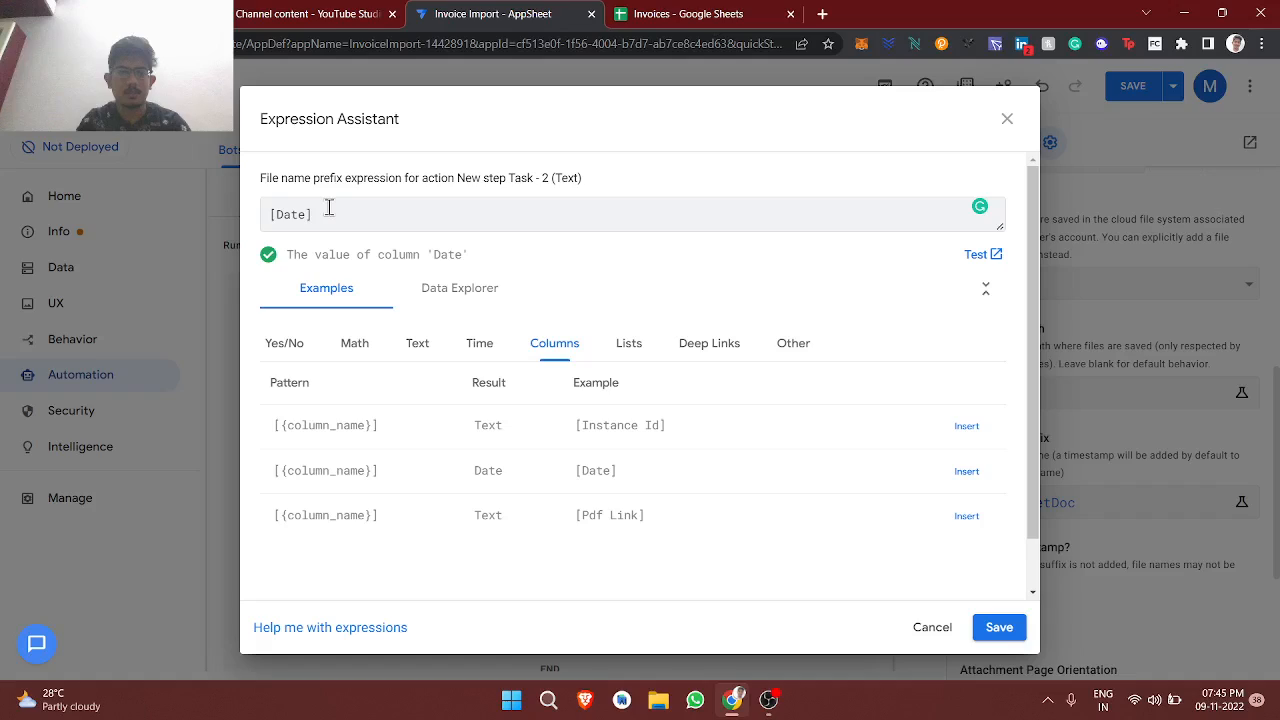
key("BackSpace")
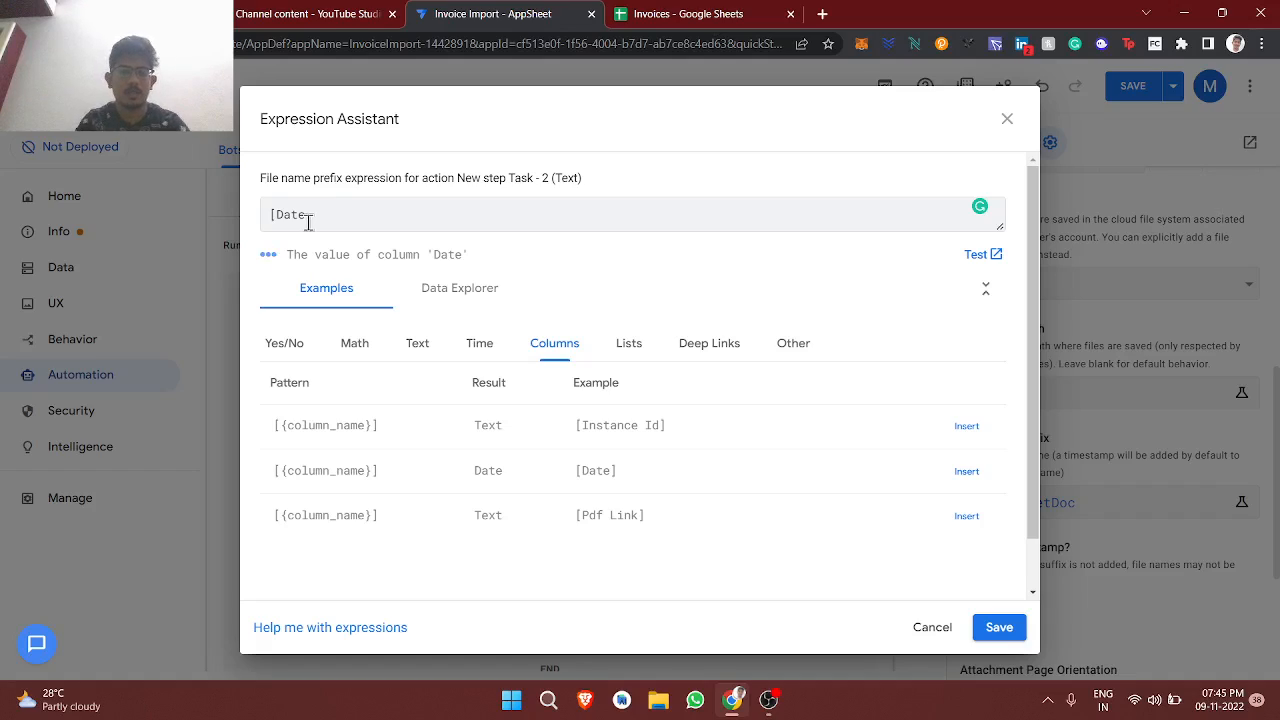
key("BackSpace")
key("BackSpace")
key("BackSpace")
key("BackSpace")
key("BackSpace")
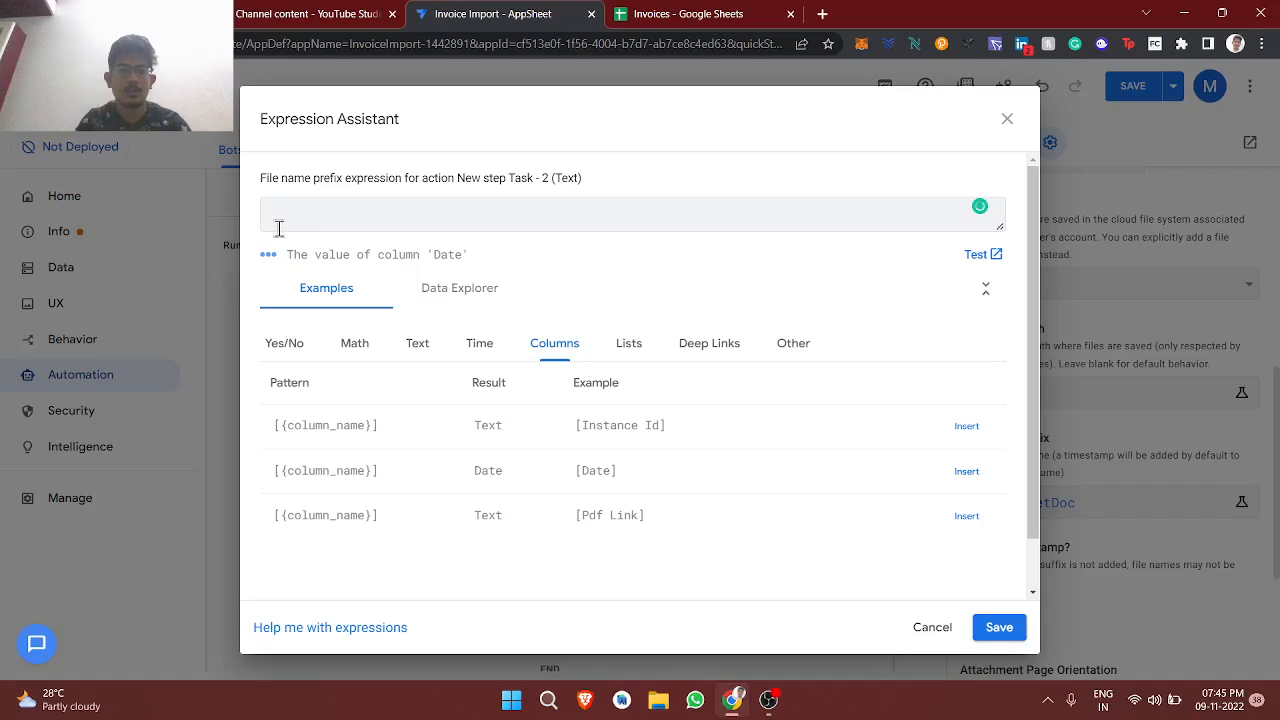
Step: Set the file creation task's file name prefix to temp and disable the timestamp suffix
type("temp")
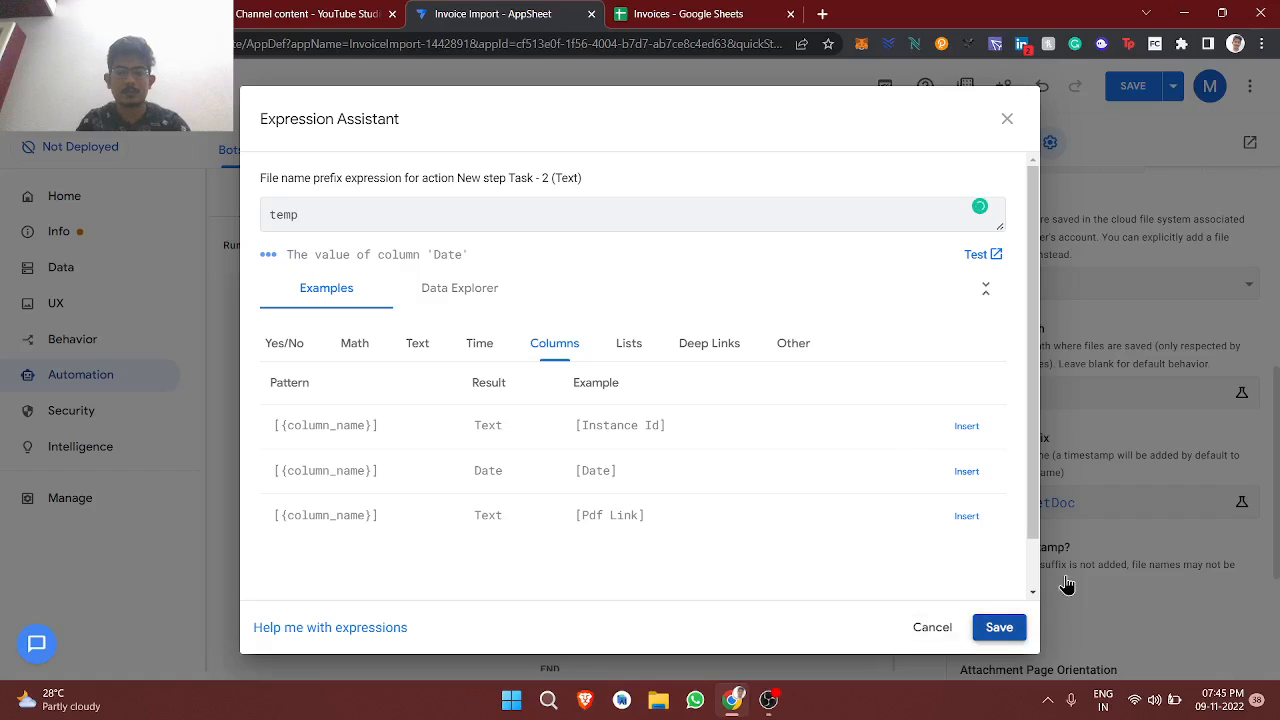
left_click(997, 627)
scroll(1040, 549, "down", 2)
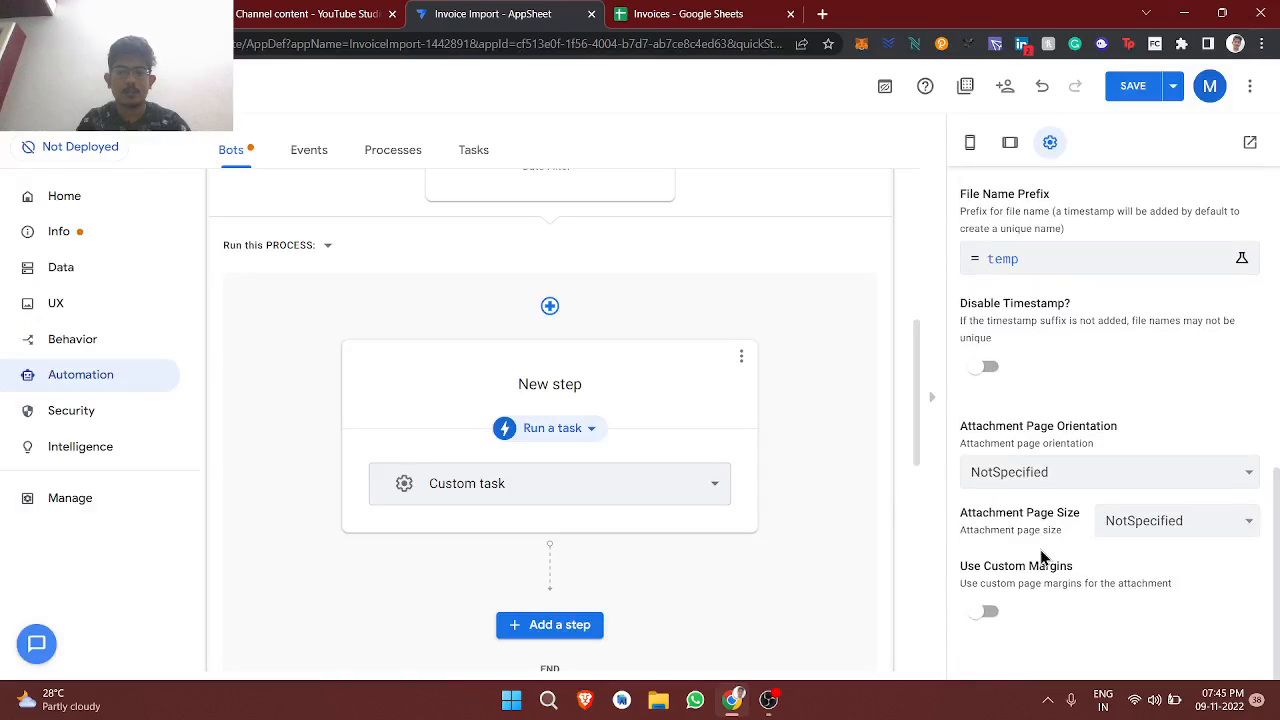
left_click(984, 370)
Step: Add a second custom step to the bot's process after the file creation step
left_click(543, 636)
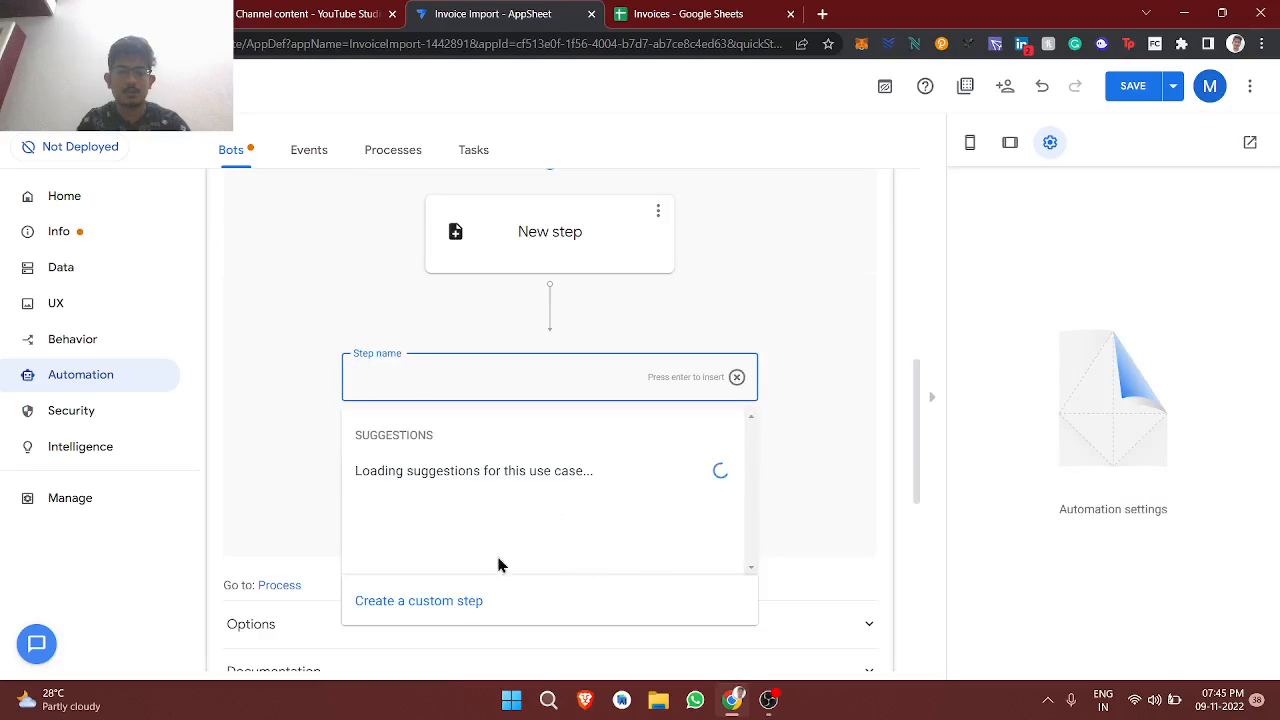
left_click(457, 601)
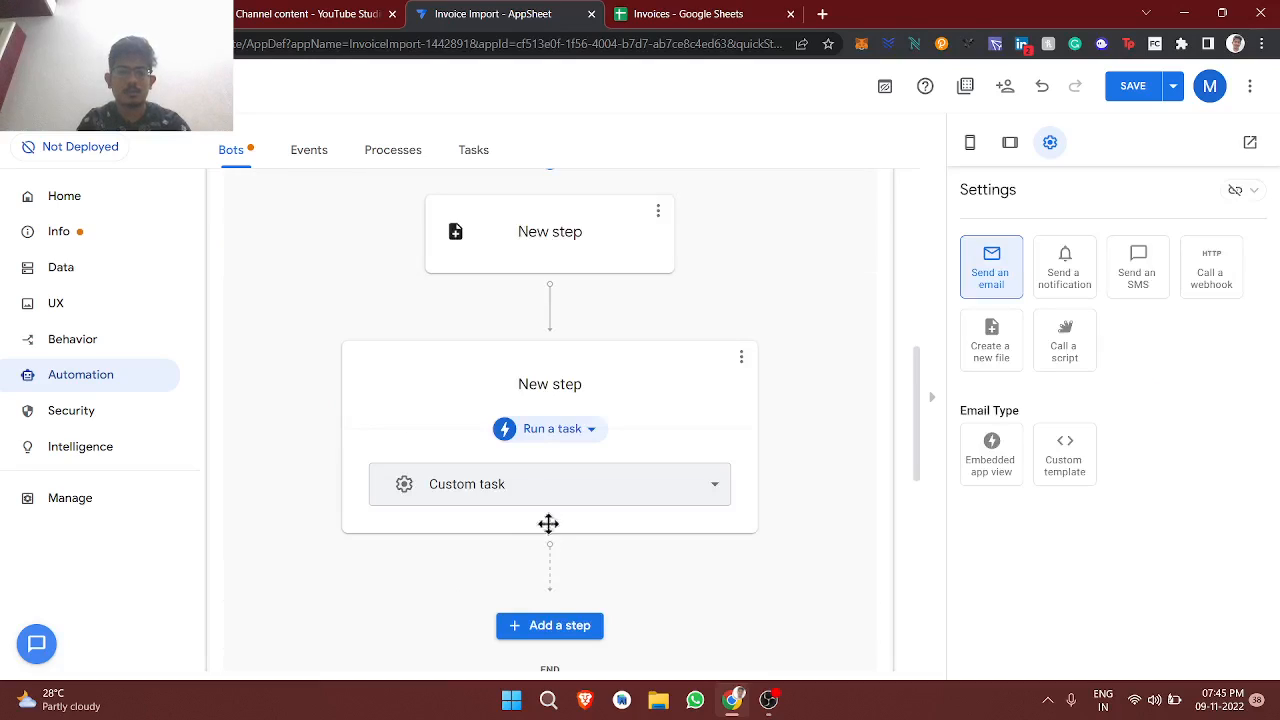
Step: Set the file folder path of the first step's file creation task to "Pdfs"
left_click(595, 243)
scroll(994, 428, "down", 5)
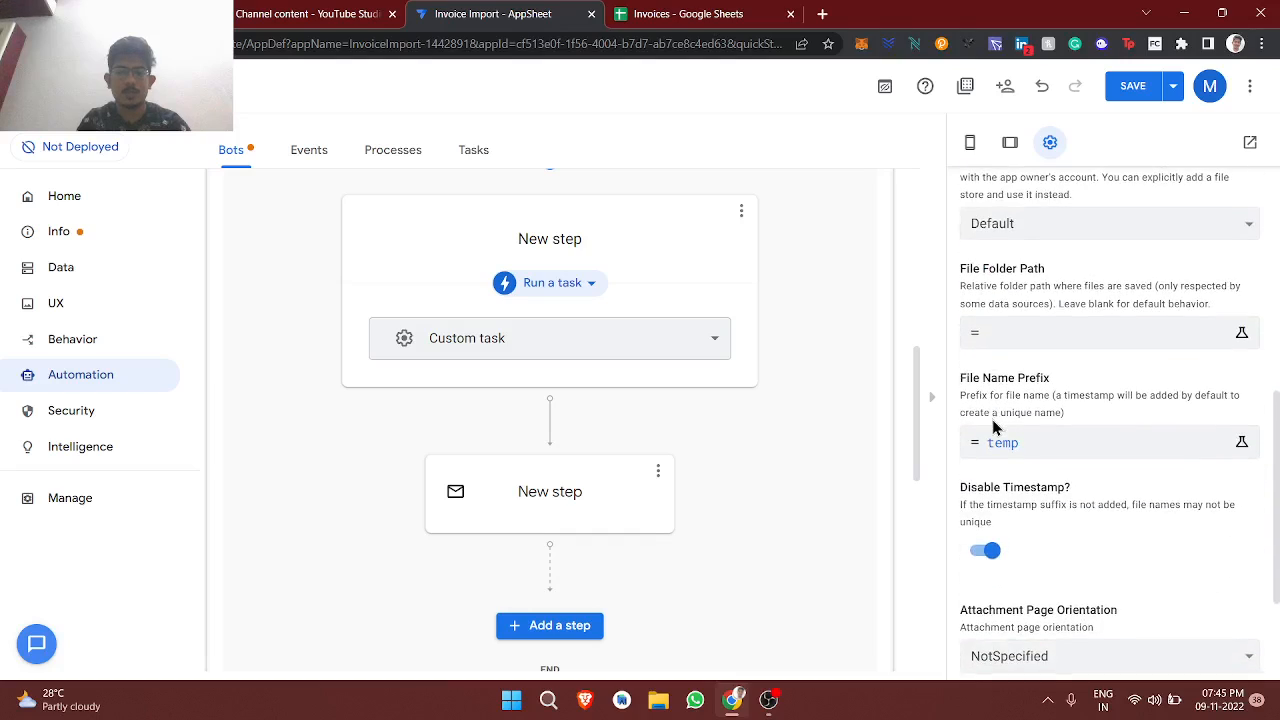
scroll(994, 428, "down", 3)
scroll(1000, 432, "up", 3)
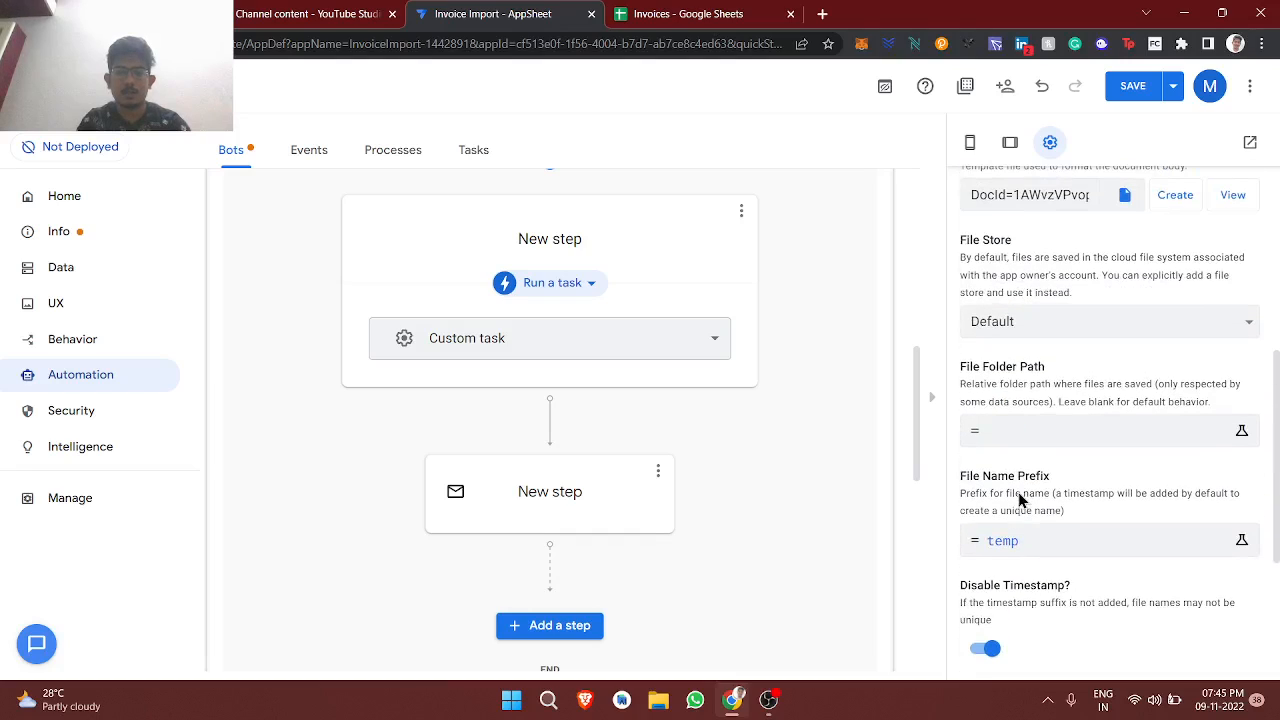
left_click(1008, 441)
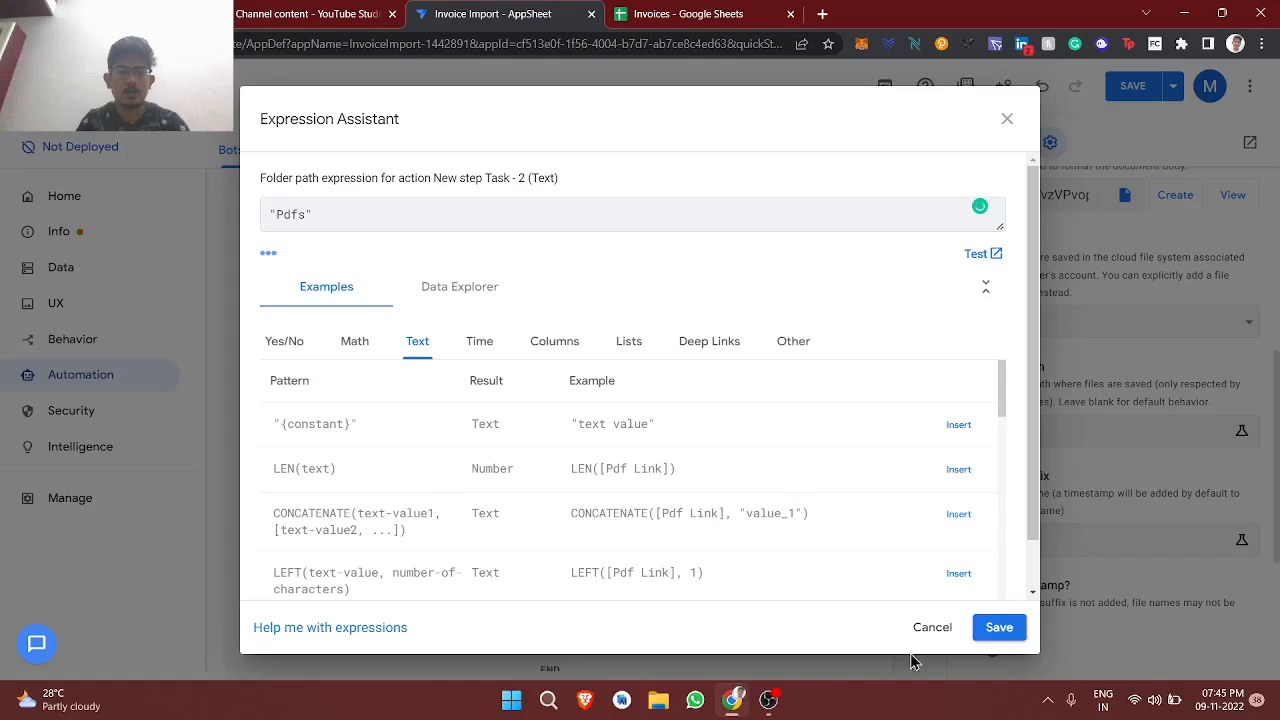
left_click(1000, 628)
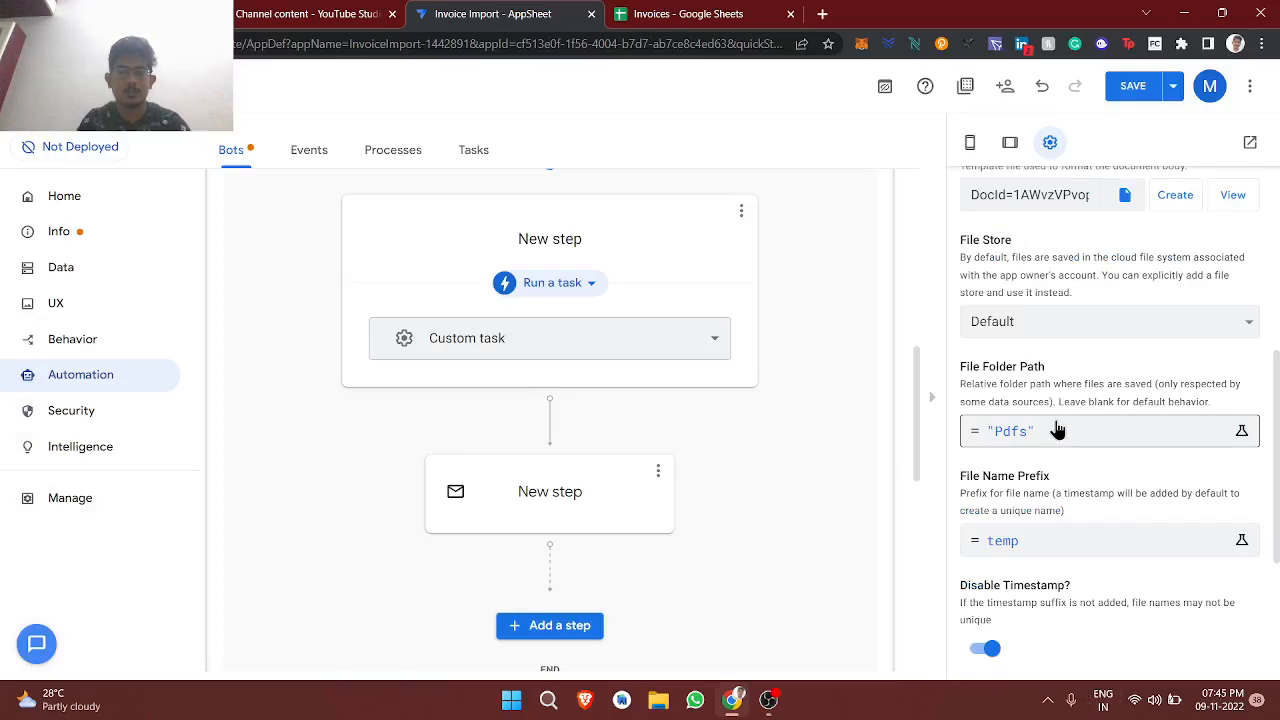
Step: Make the second step run a data action that sets the row's Pdf Link column
left_click(606, 532)
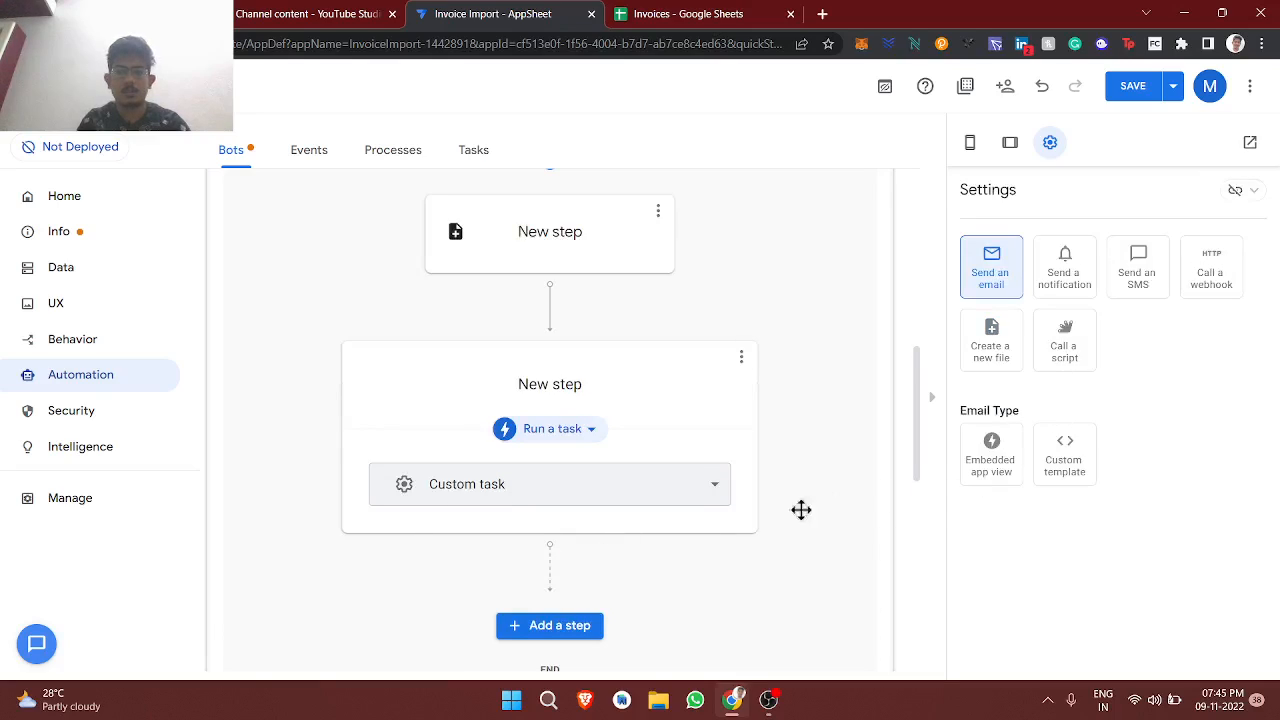
left_click(567, 440)
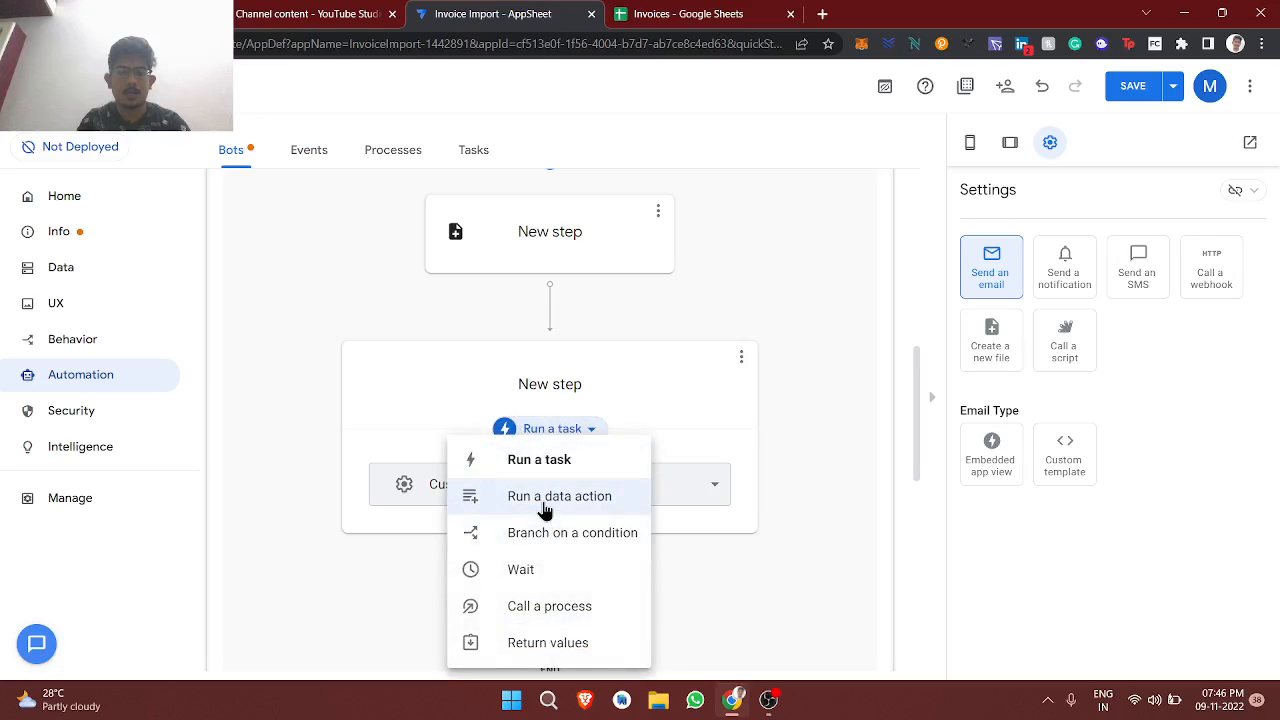
left_click(543, 505)
left_click(1052, 453)
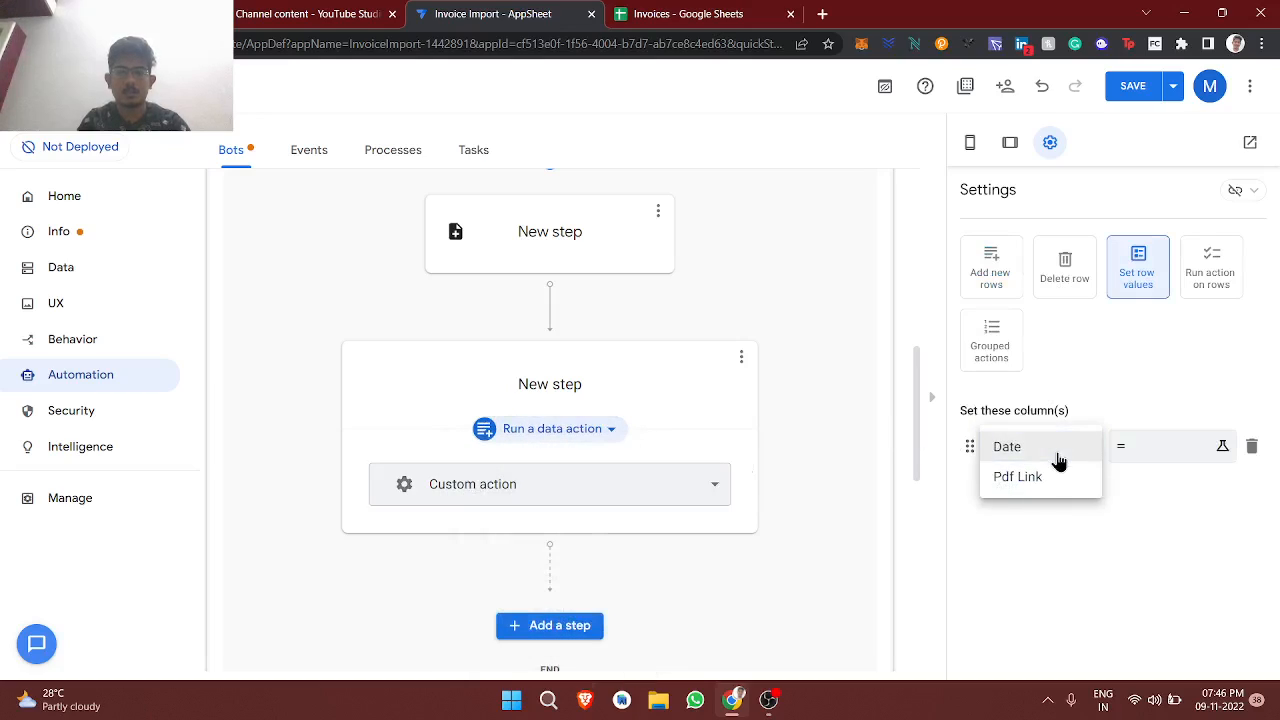
left_click(1045, 478)
Step: Enter CONCATENATE("appsheet/data/") as the new value of the Pdf Link column and save the expression
left_click(1137, 452)
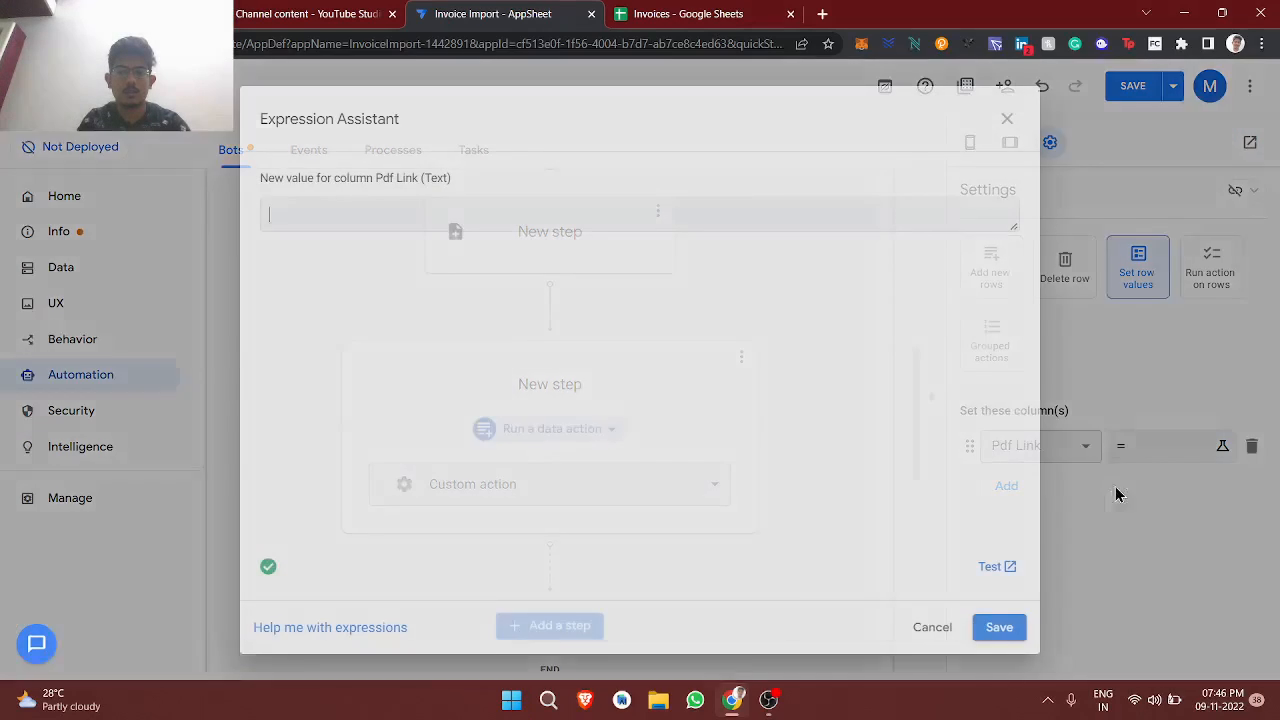
type("CONCATE")
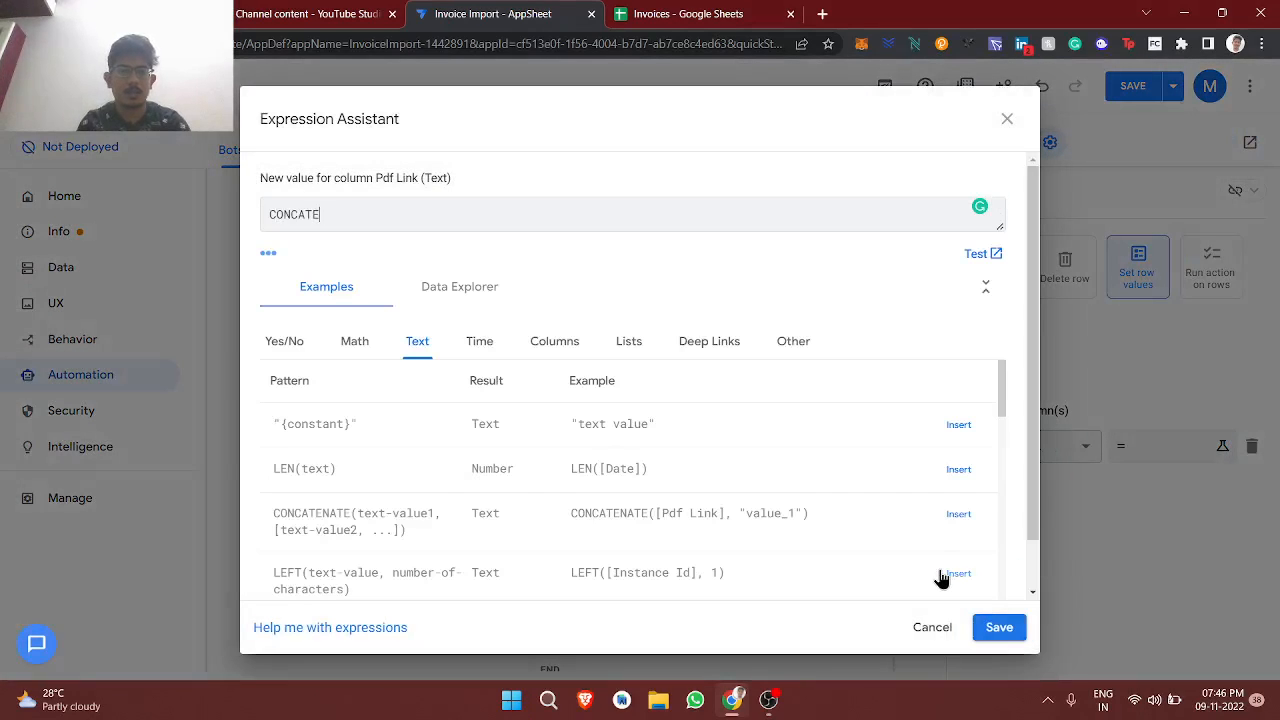
type("NATE()")
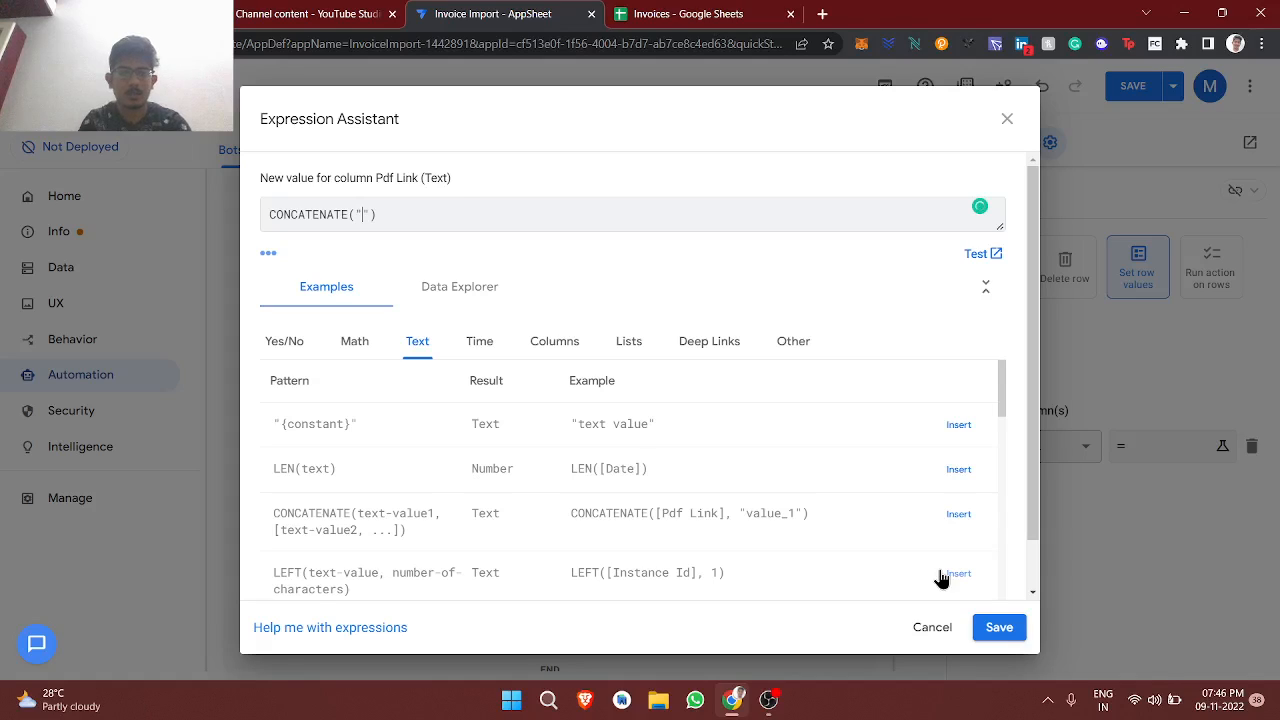
type("appsheet/data/")
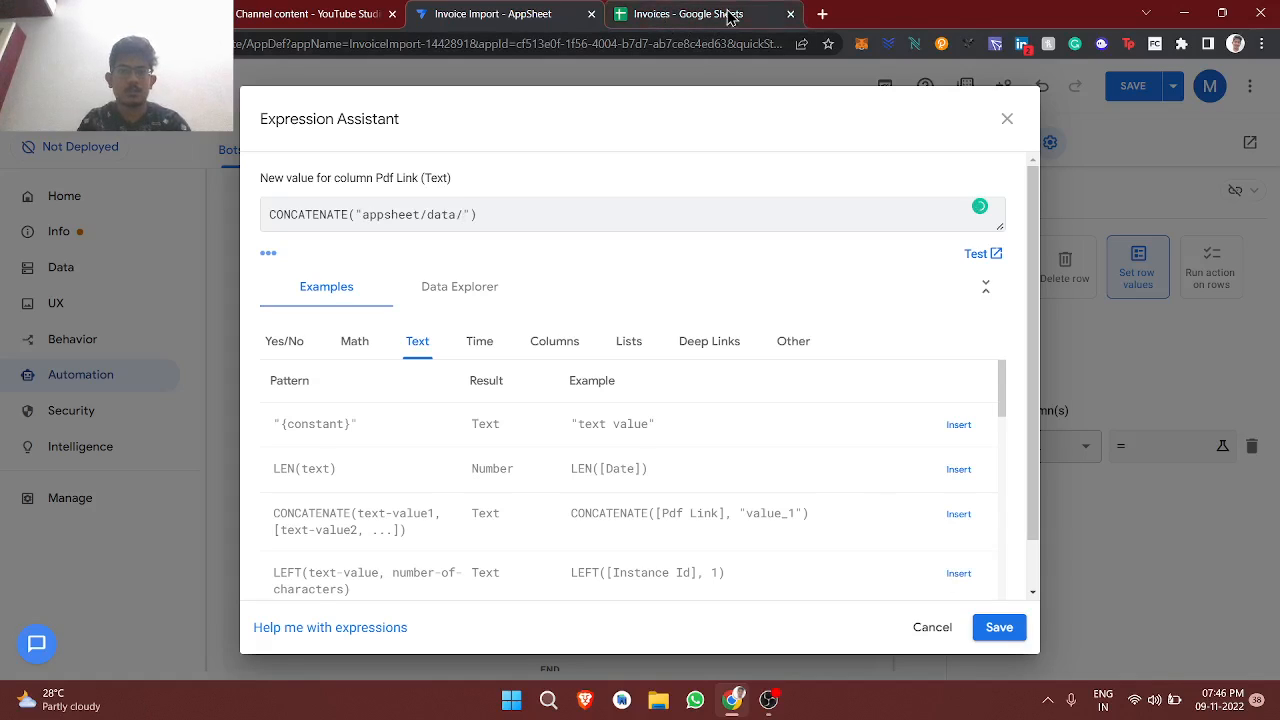
left_click(821, 14)
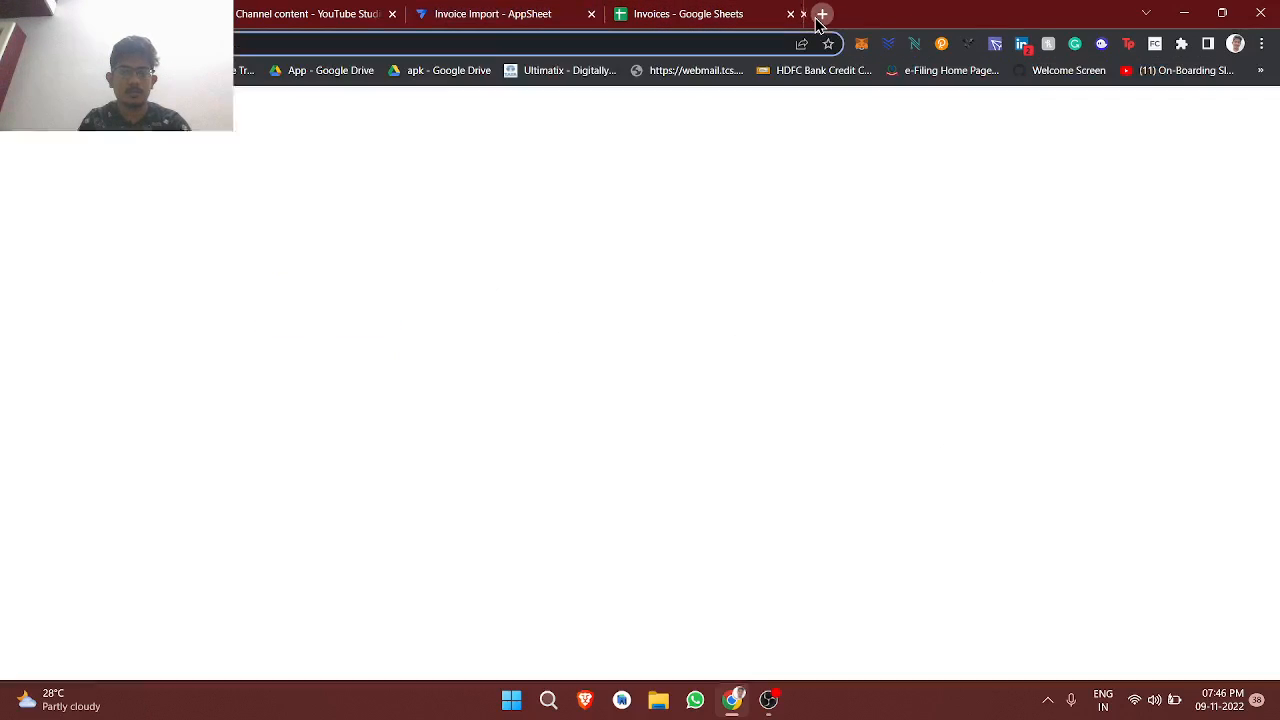
left_click(540, 12)
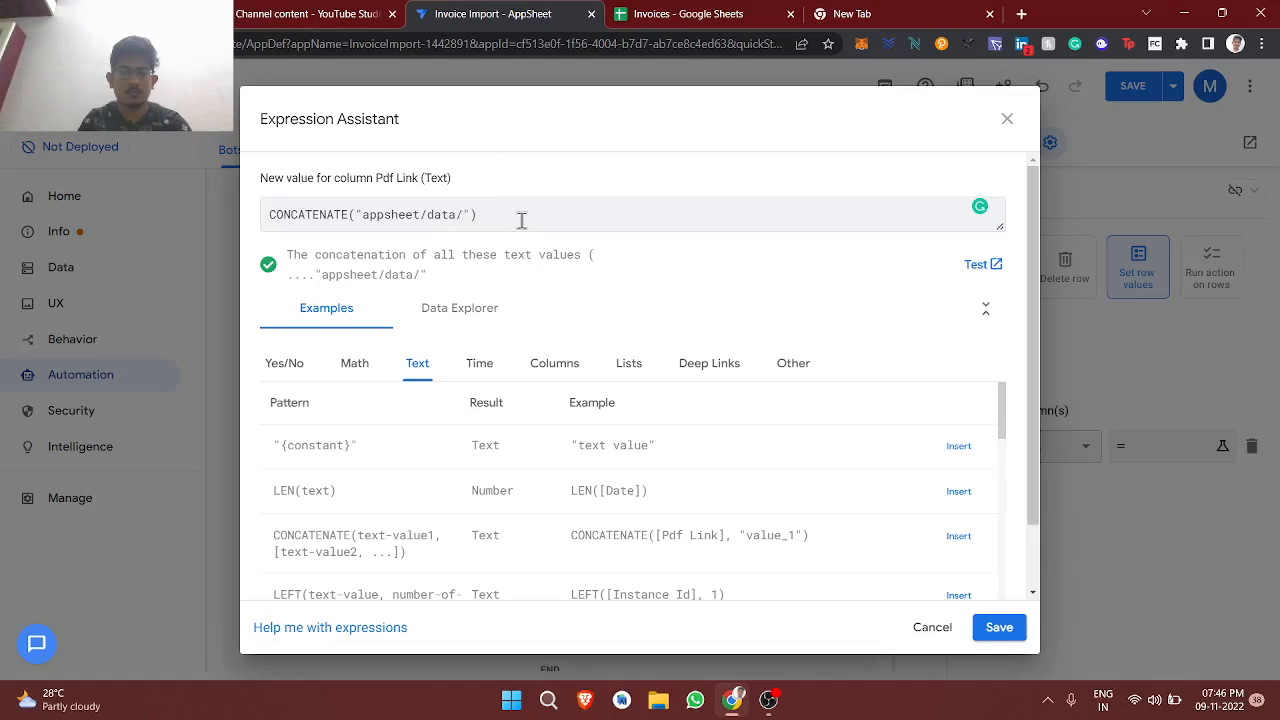
left_click(999, 627)
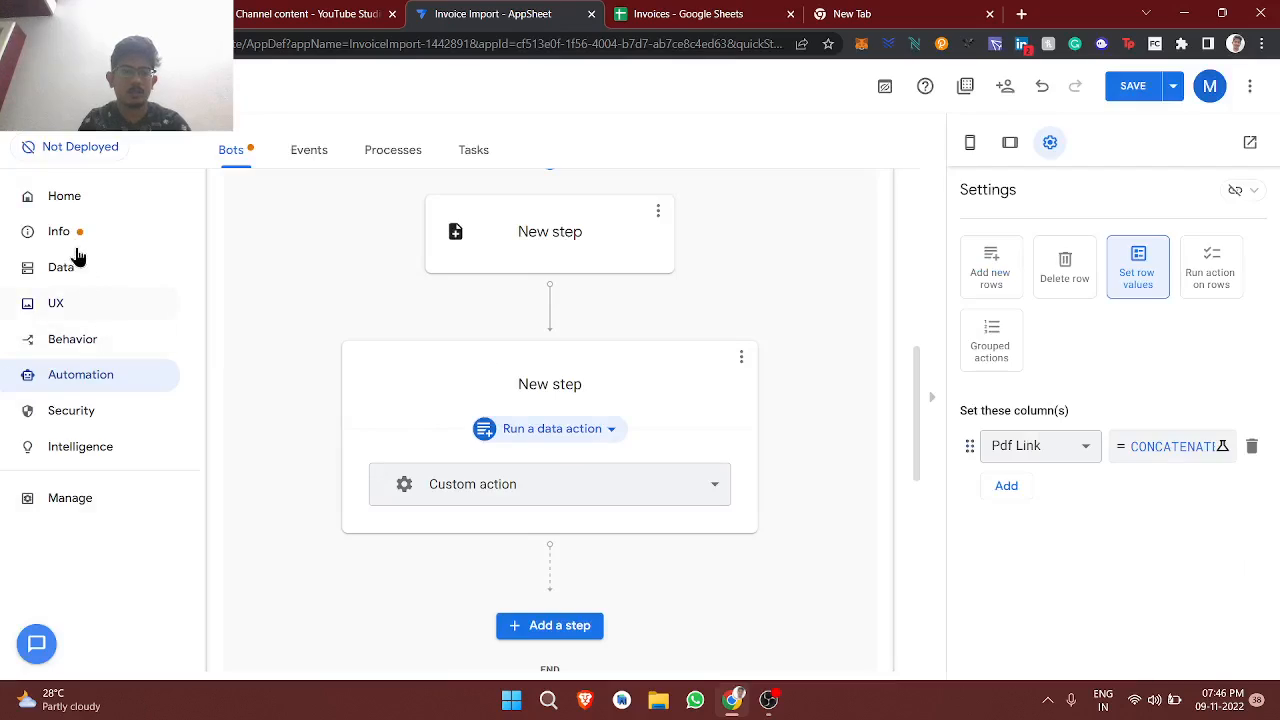
Step: Copy the default app folder path from the app's properties
left_click(74, 242)
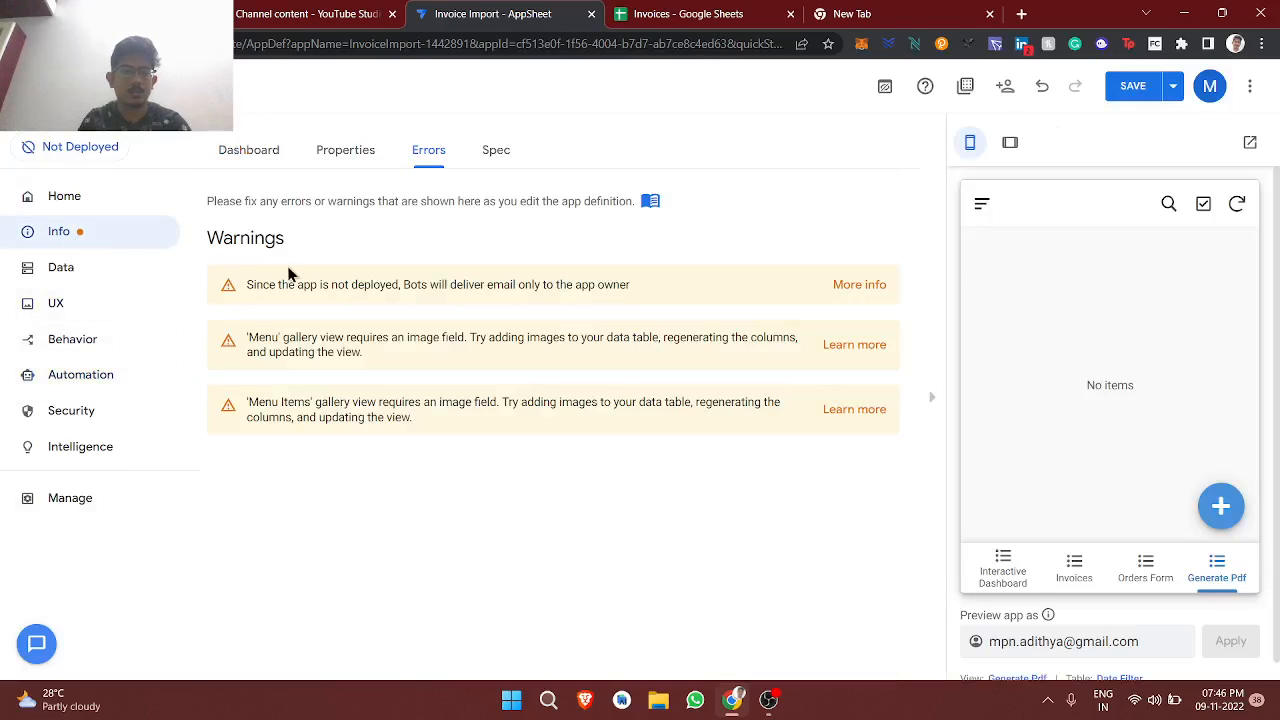
left_click(344, 162)
left_click(238, 164)
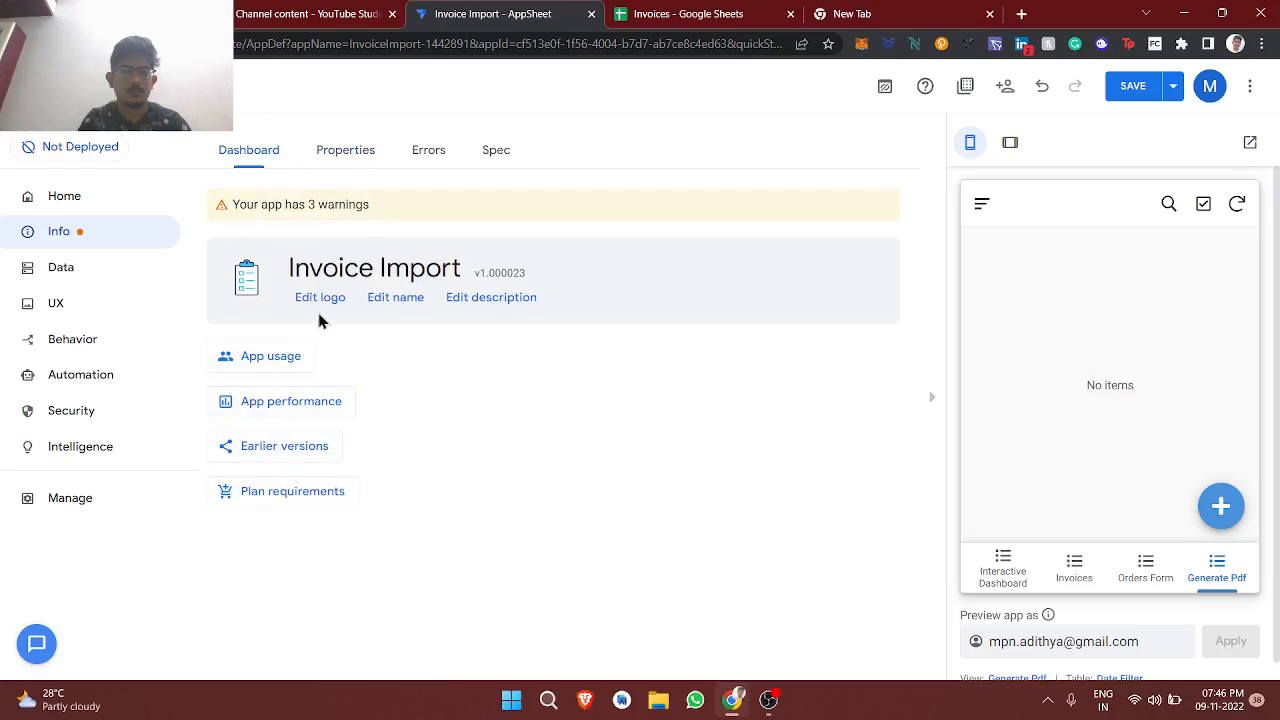
left_click(321, 166)
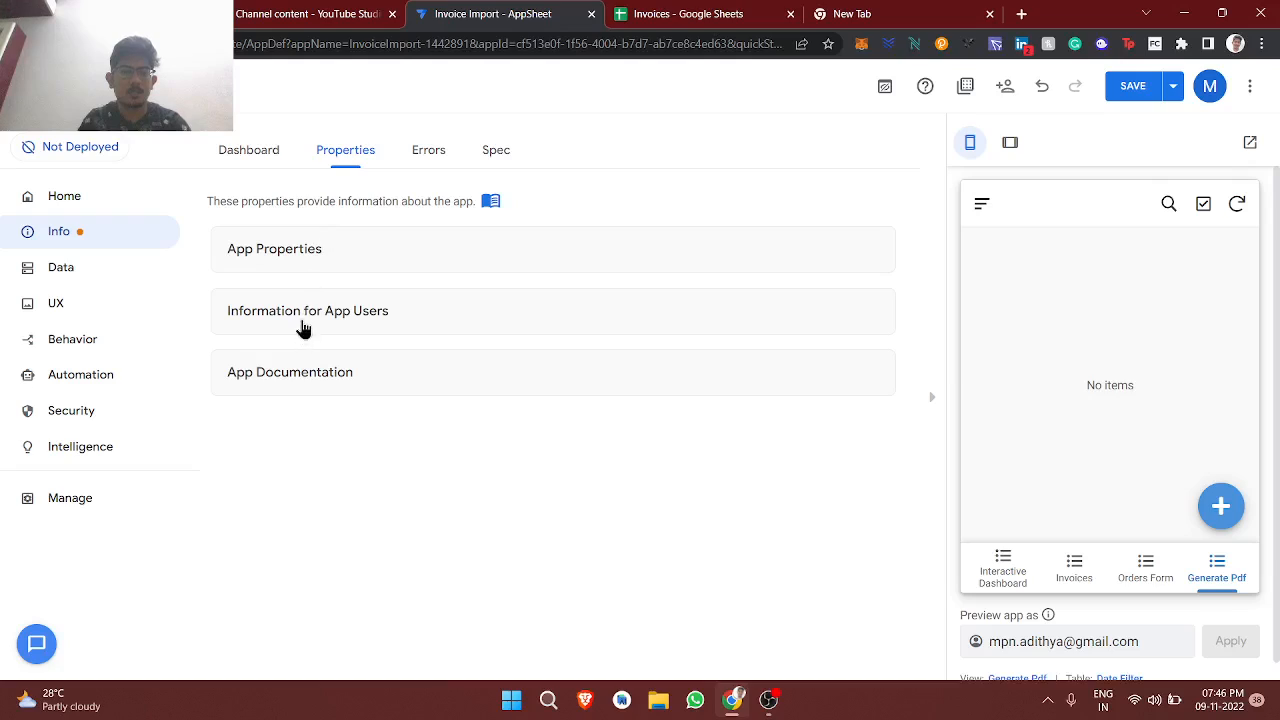
left_click(282, 248)
scroll(281, 246, "down", 3)
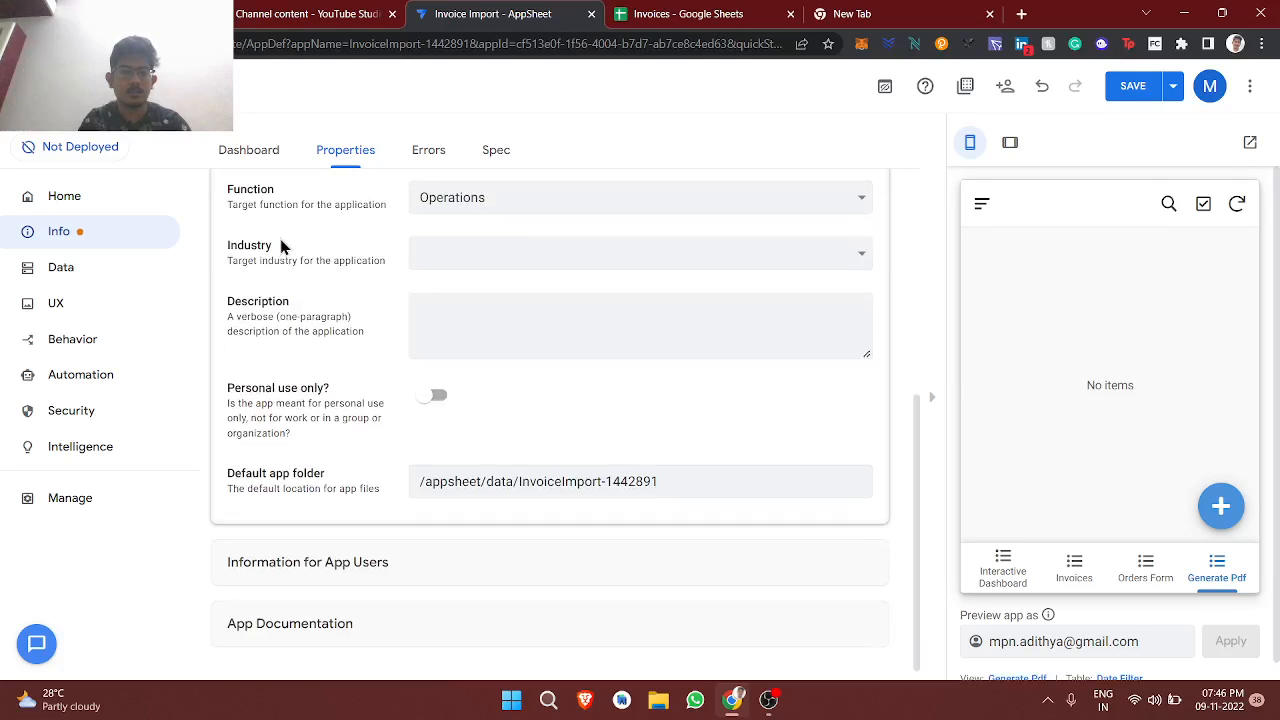
left_click_drag(689, 483, 316, 507)
key("ctrl+c")
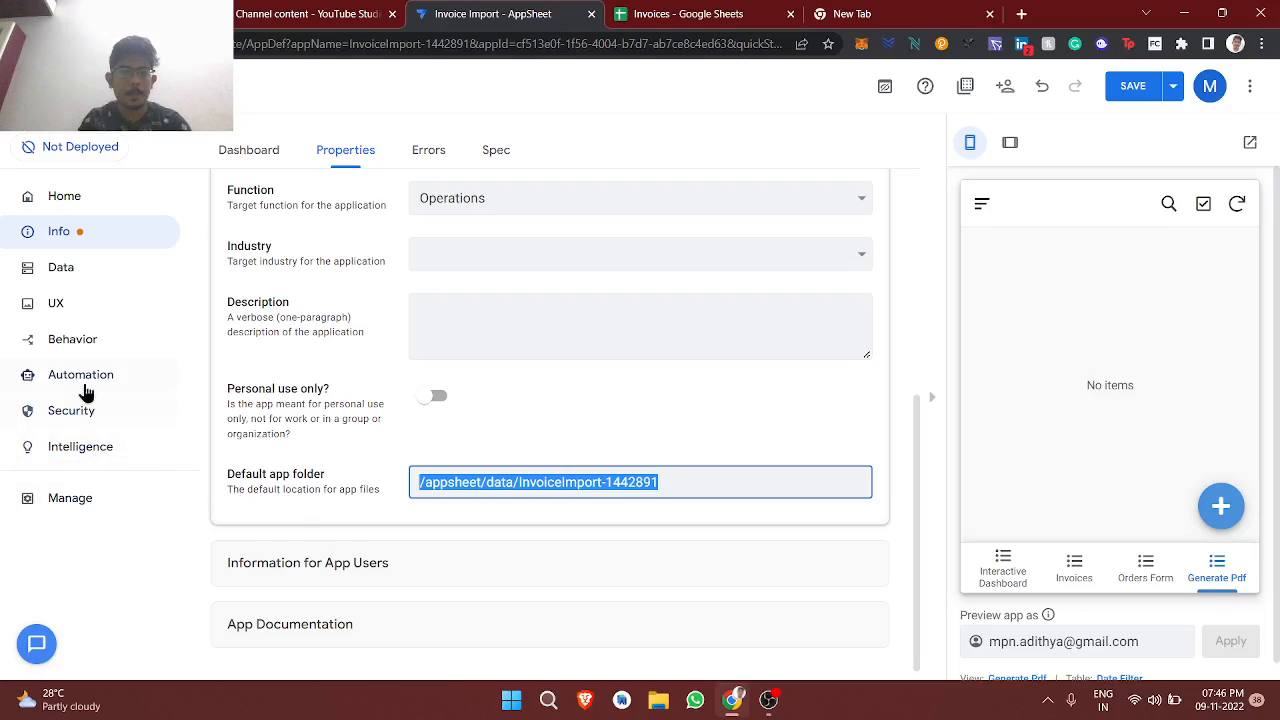
Step: Replace the text inside the Pdf Link CONCATENATE expression with the copied app folder path followed by /Pdfs/temp.pdf, and save it
left_click(85, 384)
scroll(525, 506, "down", 5)
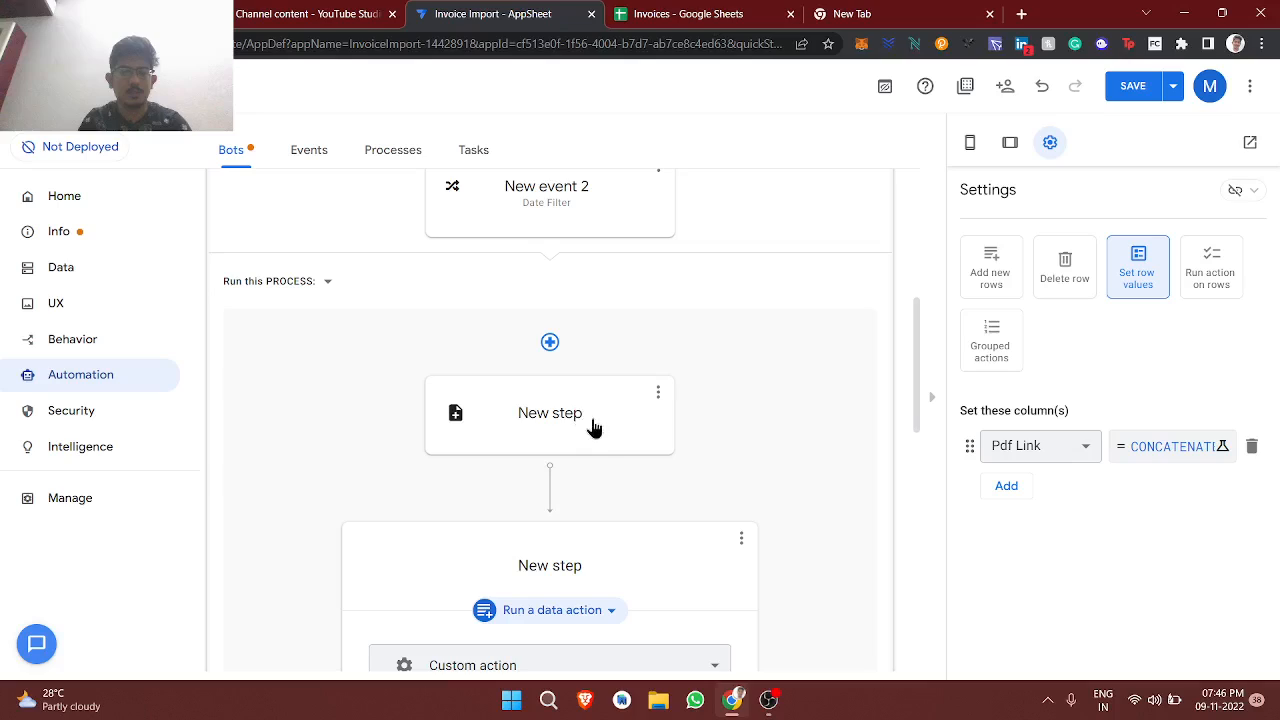
scroll(601, 445, "down", 1)
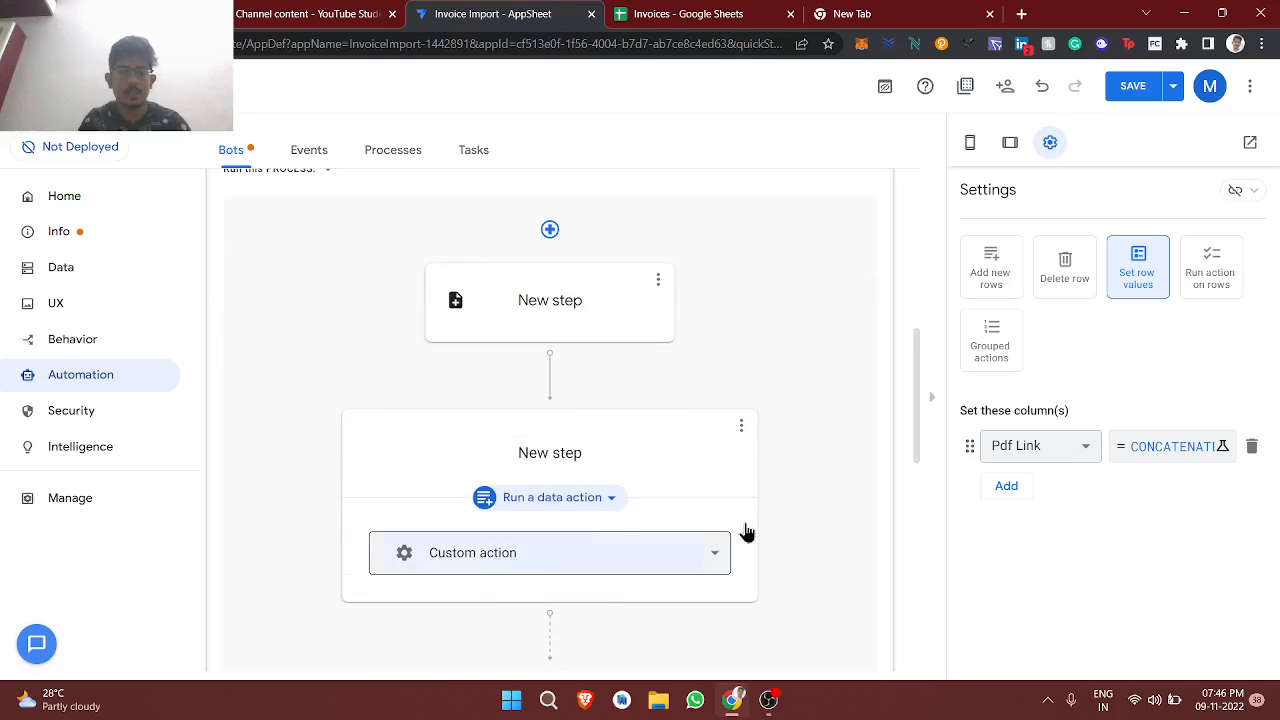
left_click(1220, 446)
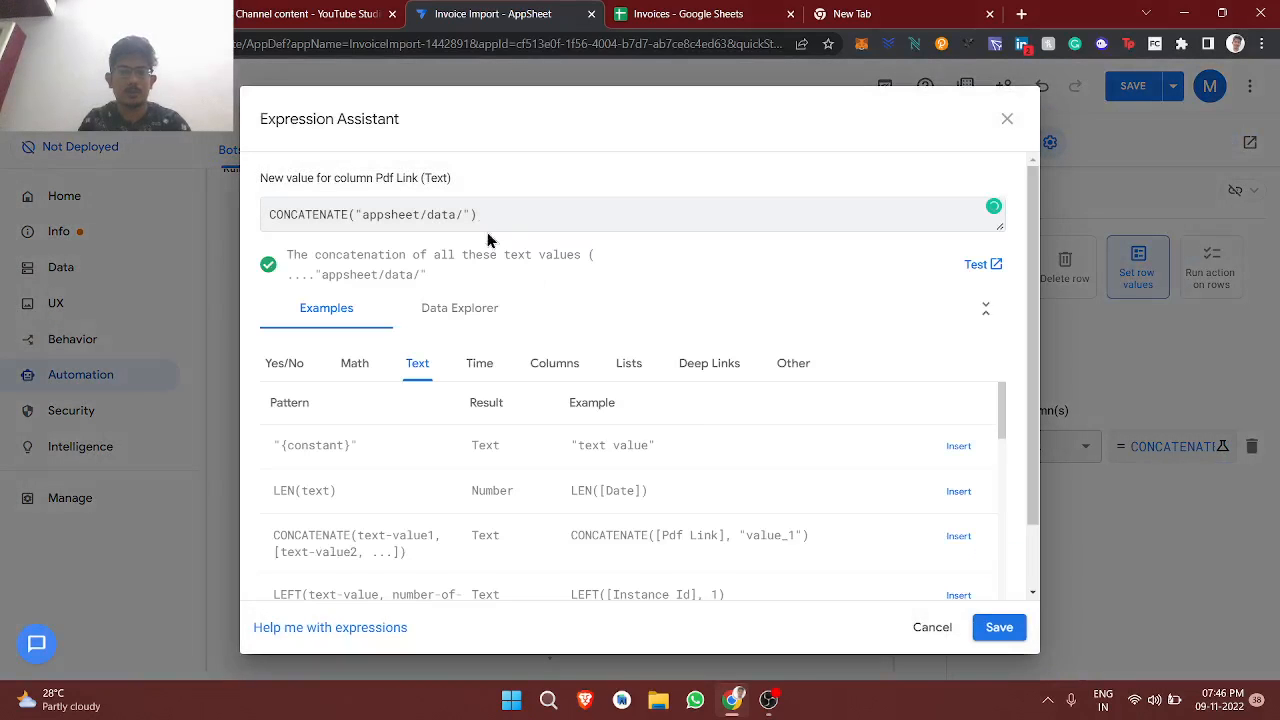
left_click_drag(465, 216, 362, 219)
key("ctrl+v")
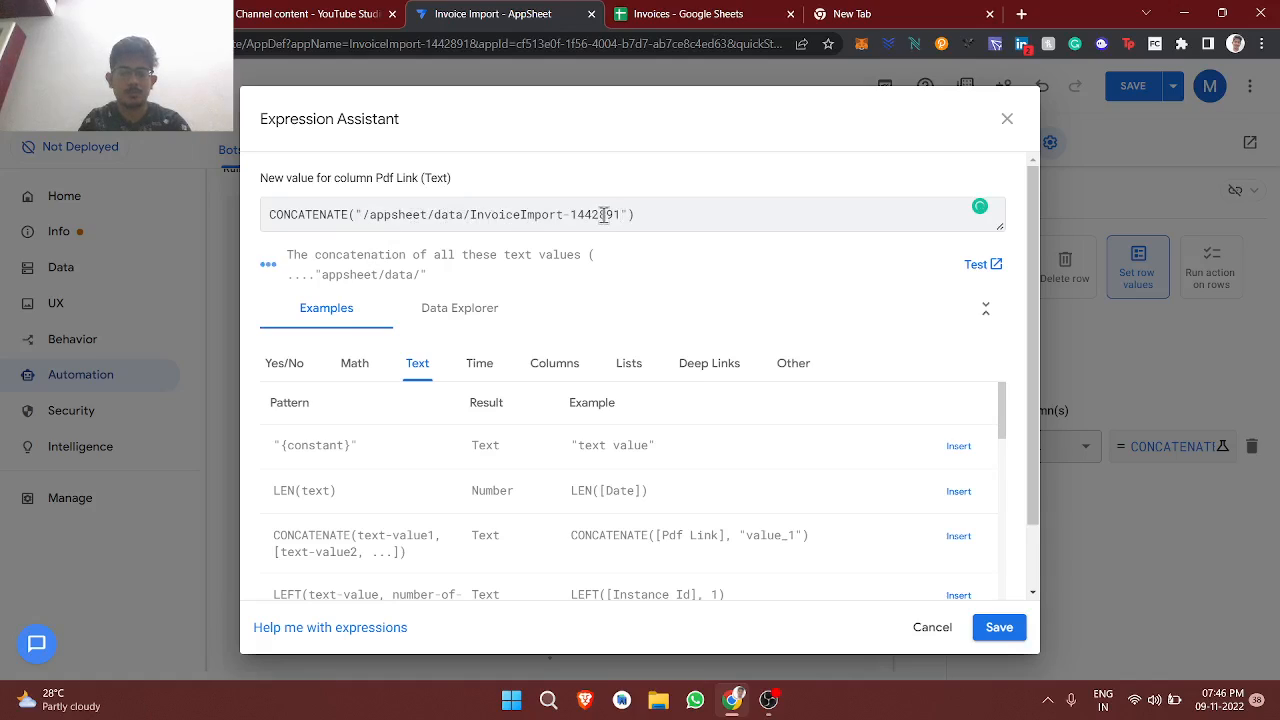
type("/Pdfs/temp.pdf")
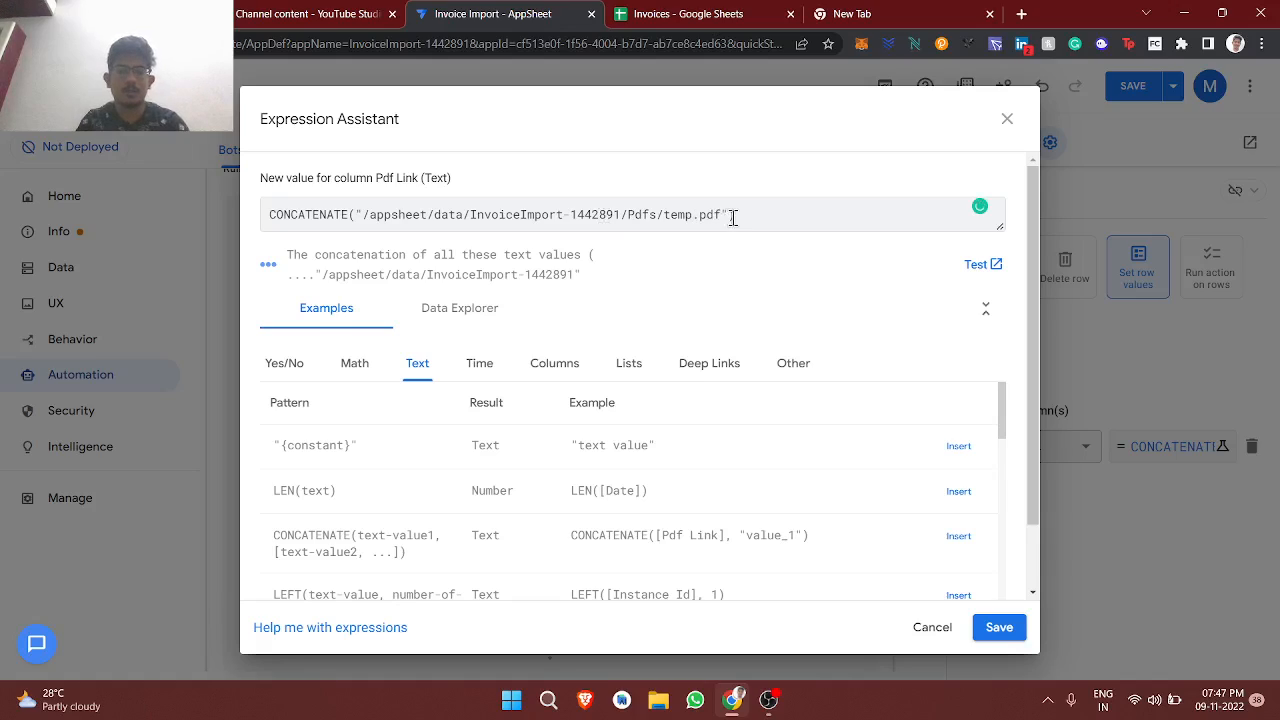
type(")")
left_click_drag(663, 216, 714, 216)
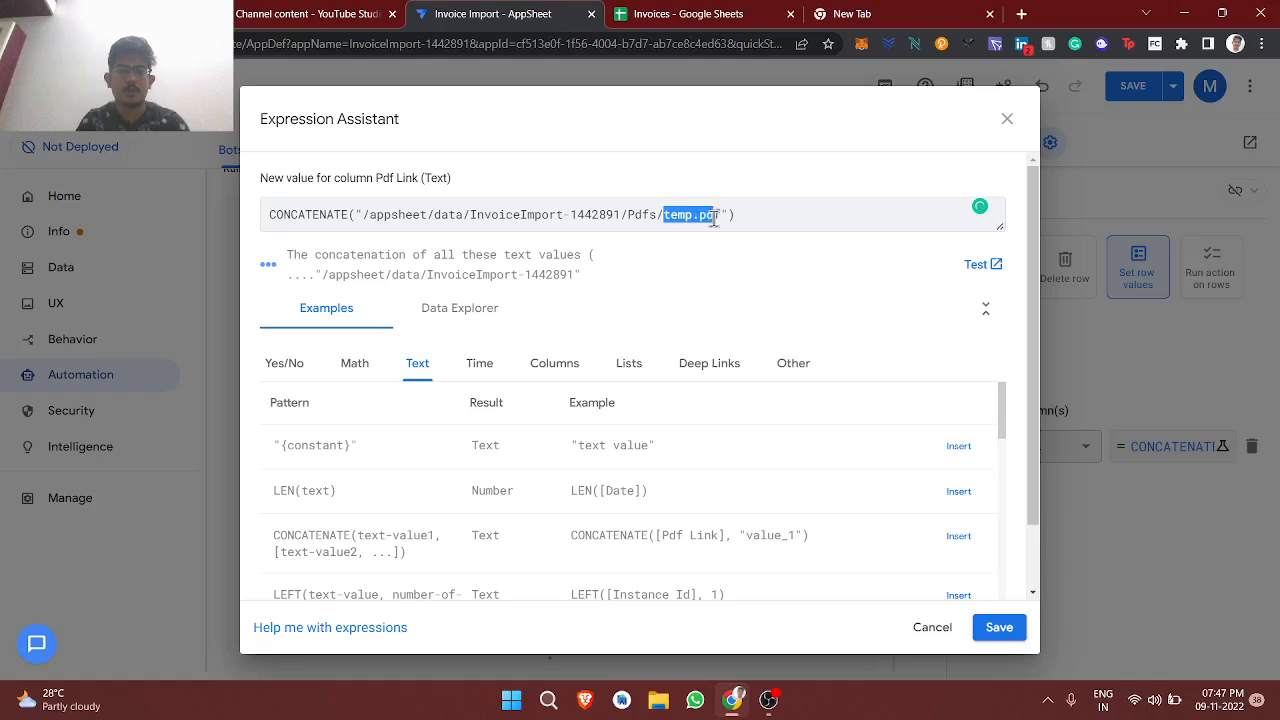
left_click(704, 217)
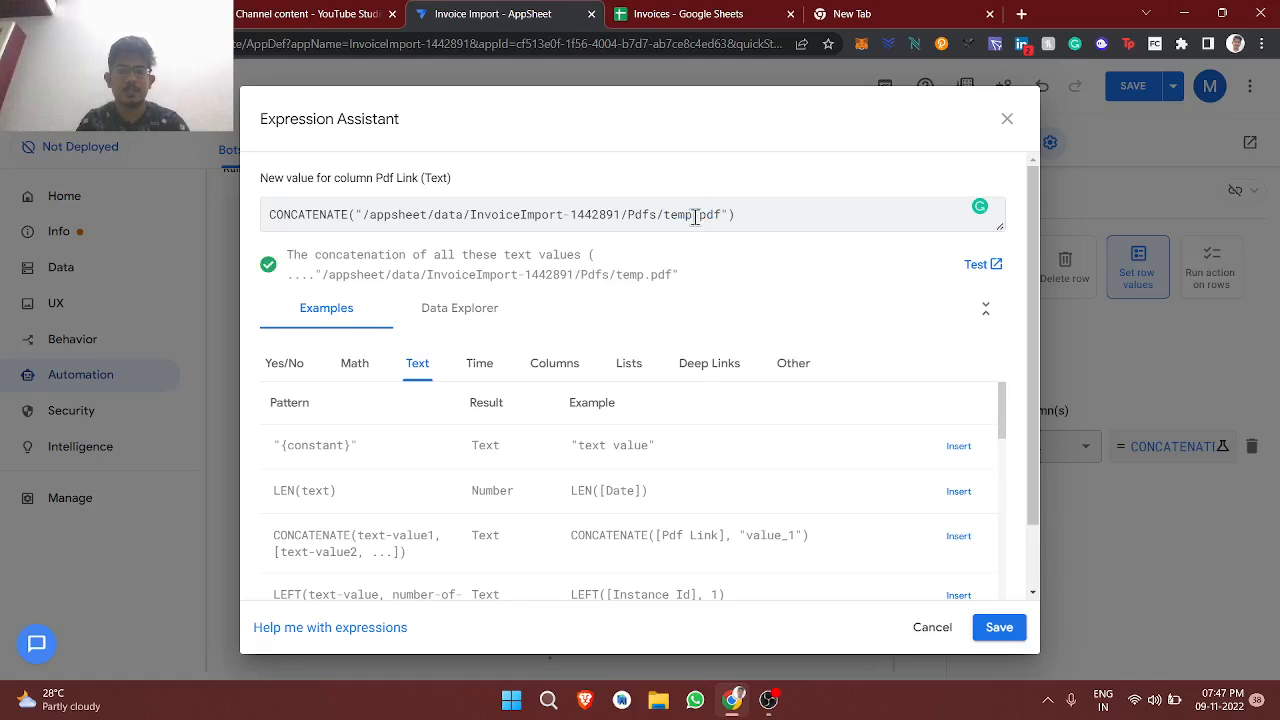
left_click_drag(693, 215, 721, 215)
double_click(689, 216)
left_click(1014, 636)
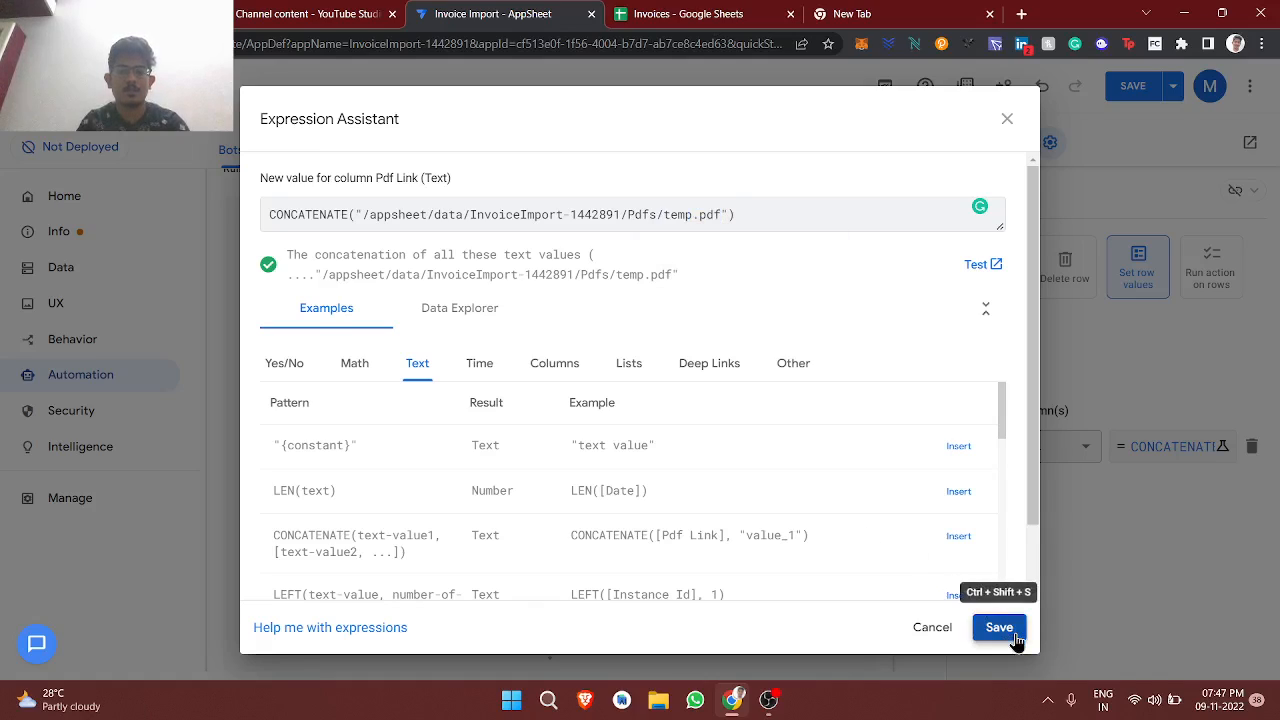
Step: Open the template document of the first step's file creation task
left_click(519, 328)
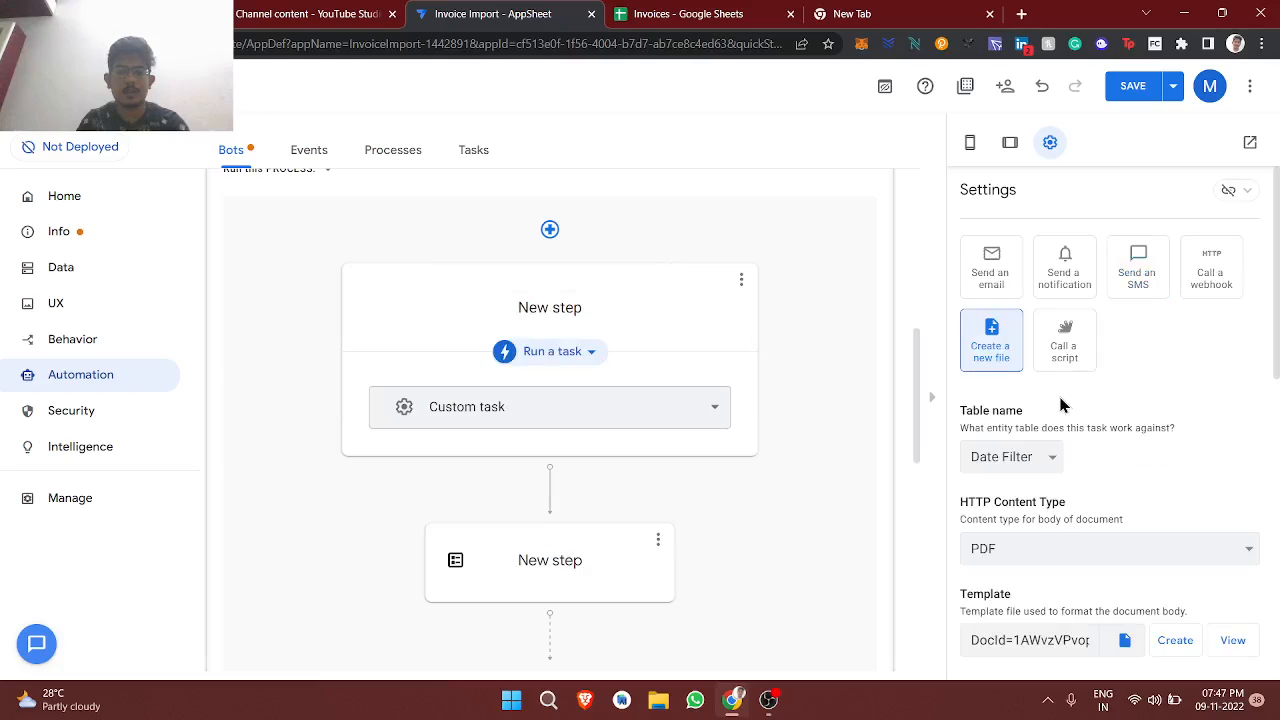
scroll(1063, 406, "down", 5)
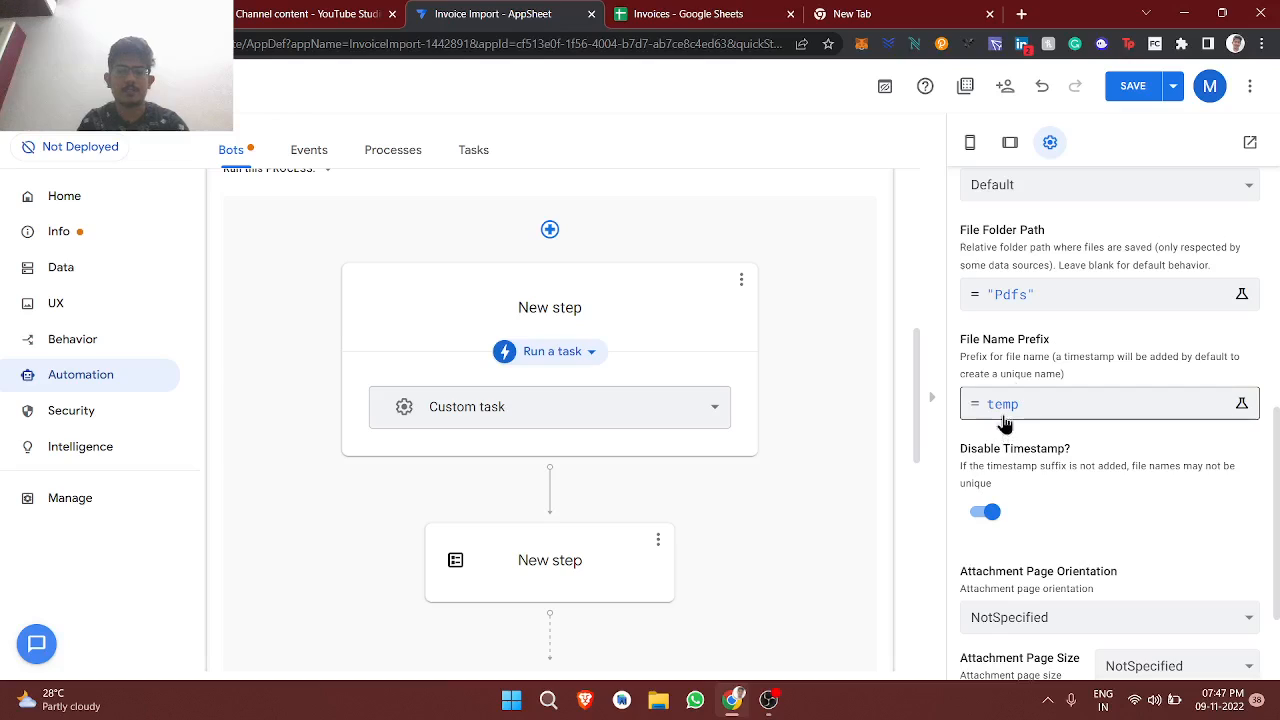
scroll(1005, 420, "up", 5)
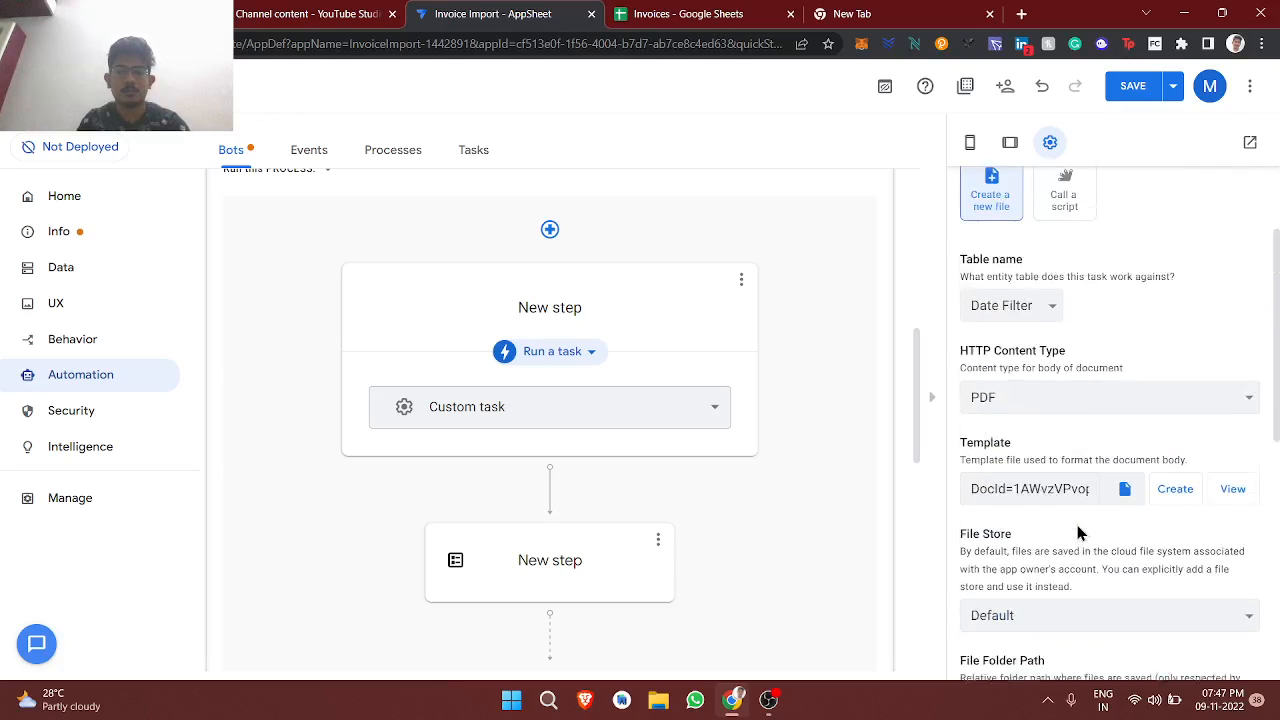
left_click(1232, 497)
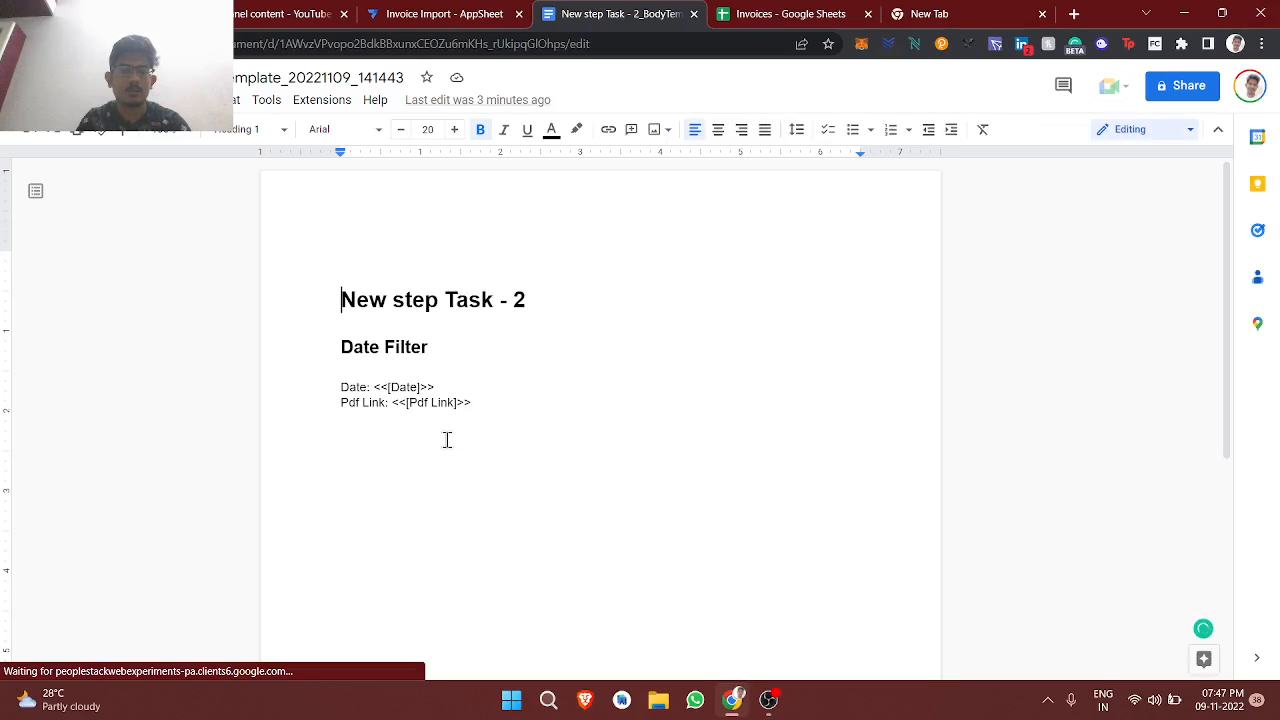
Step: Delete all the default heading and field text from the template document
scroll(443, 437, "down", 1)
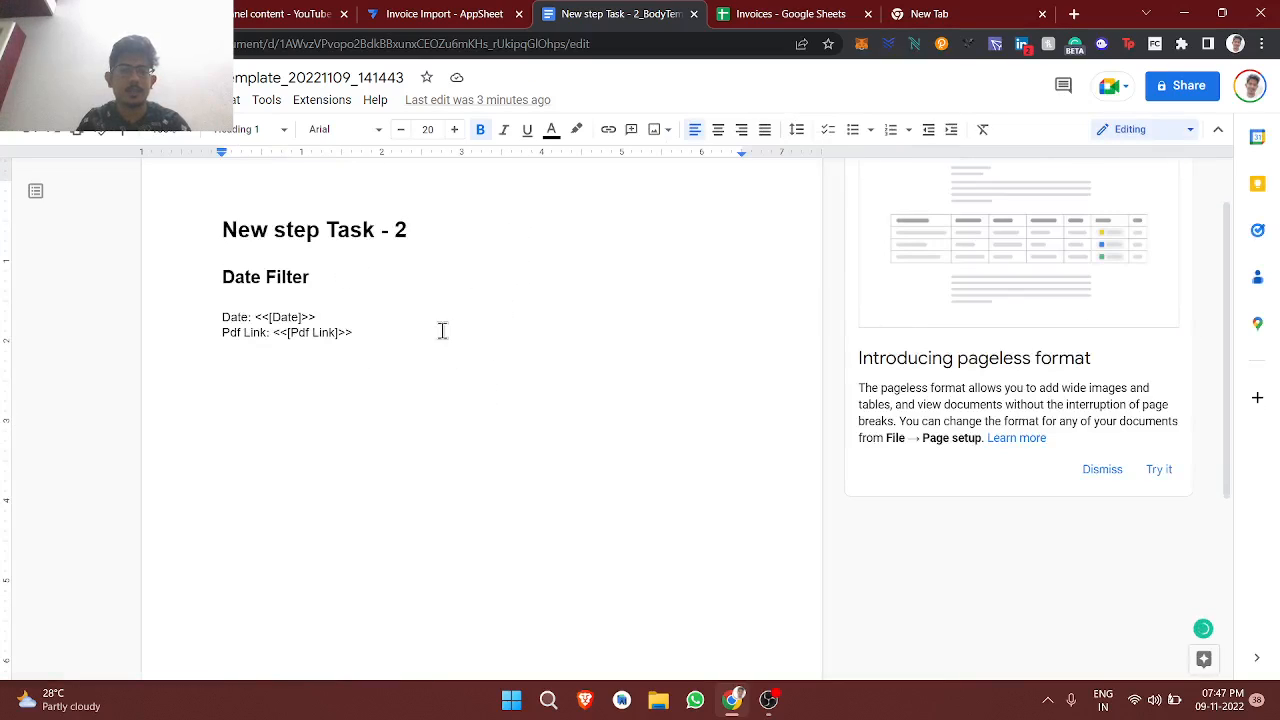
left_click_drag(443, 331, 156, 218)
key("BackSpace")
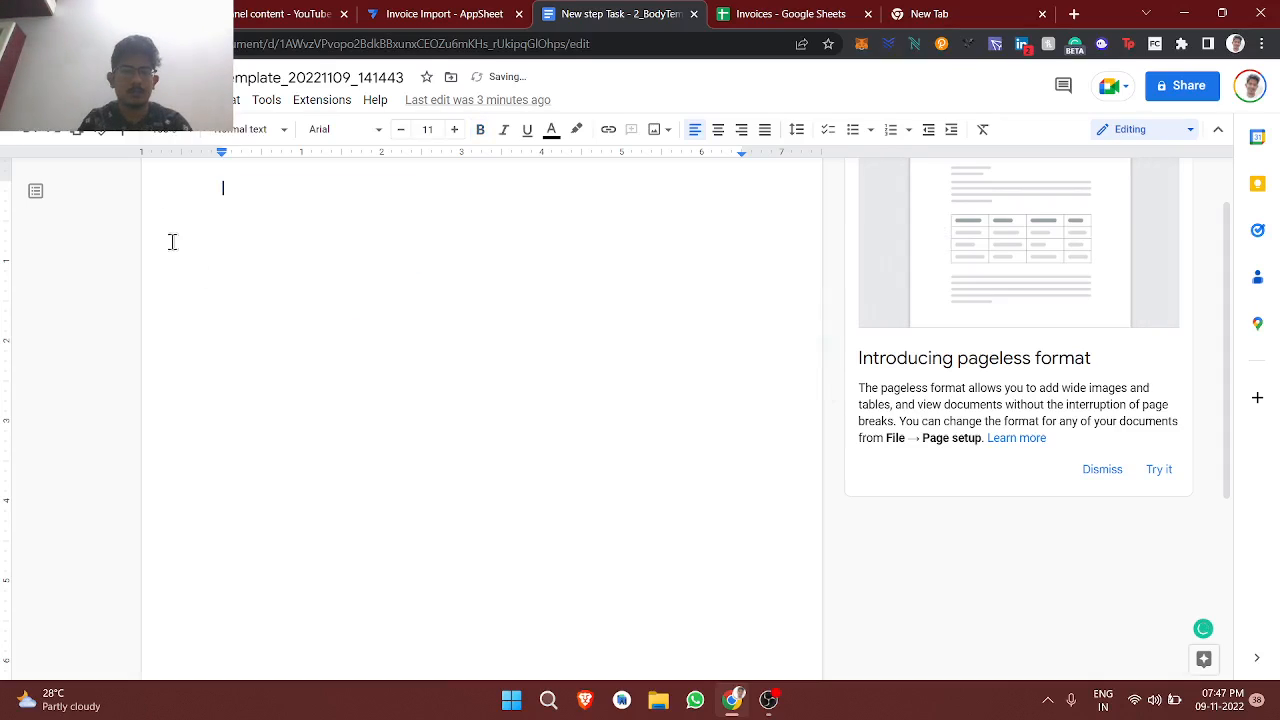
Step: Insert a table with six columns and one row into the empty template document
right_click(289, 282)
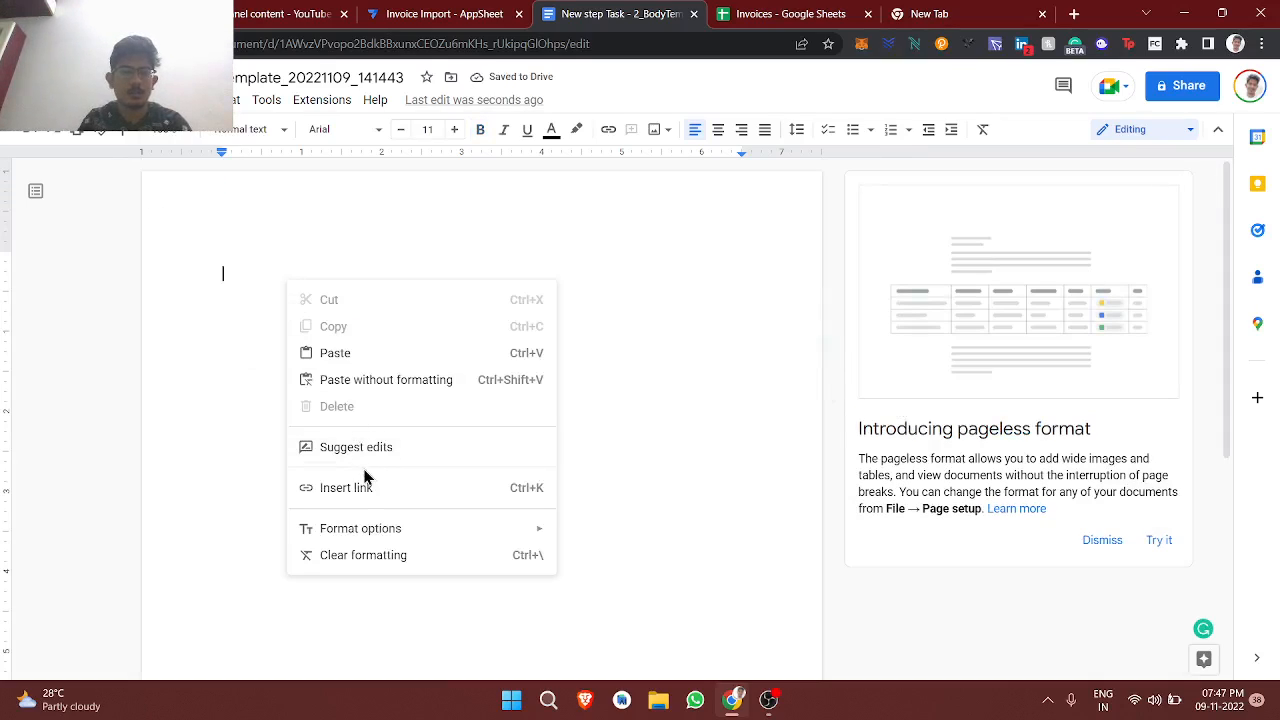
left_click(180, 100)
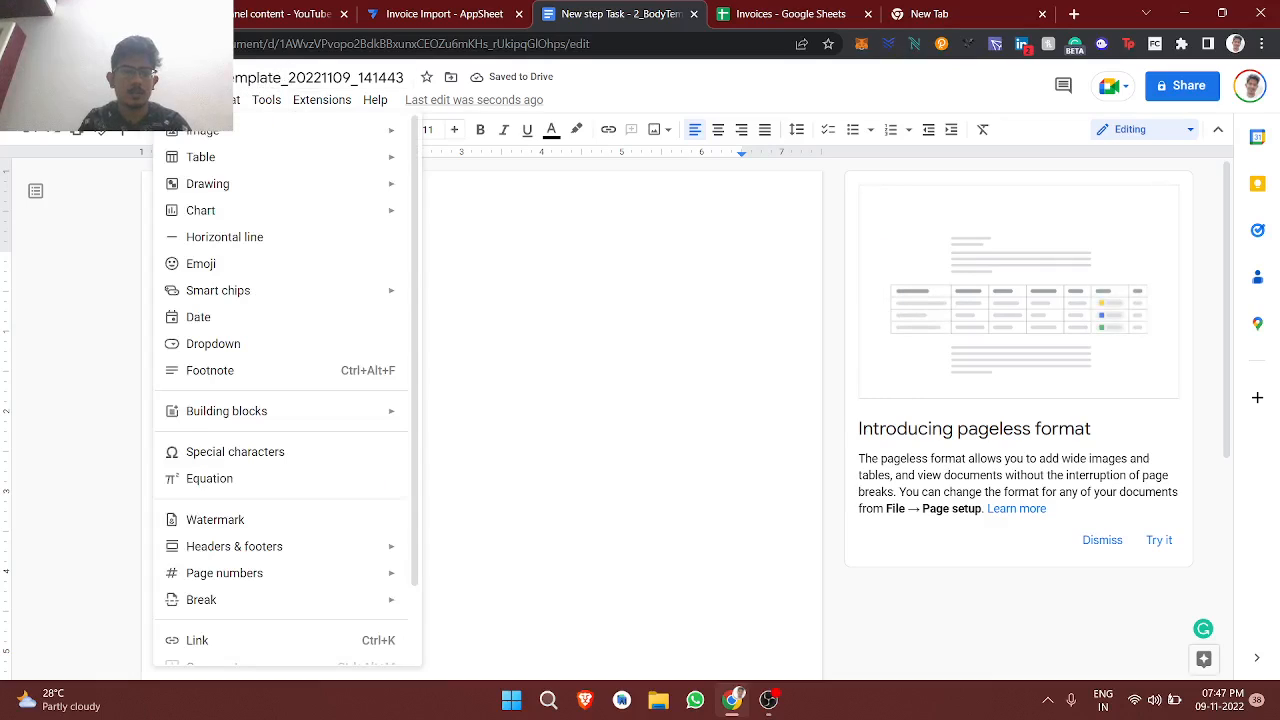
mouse_move(217, 160)
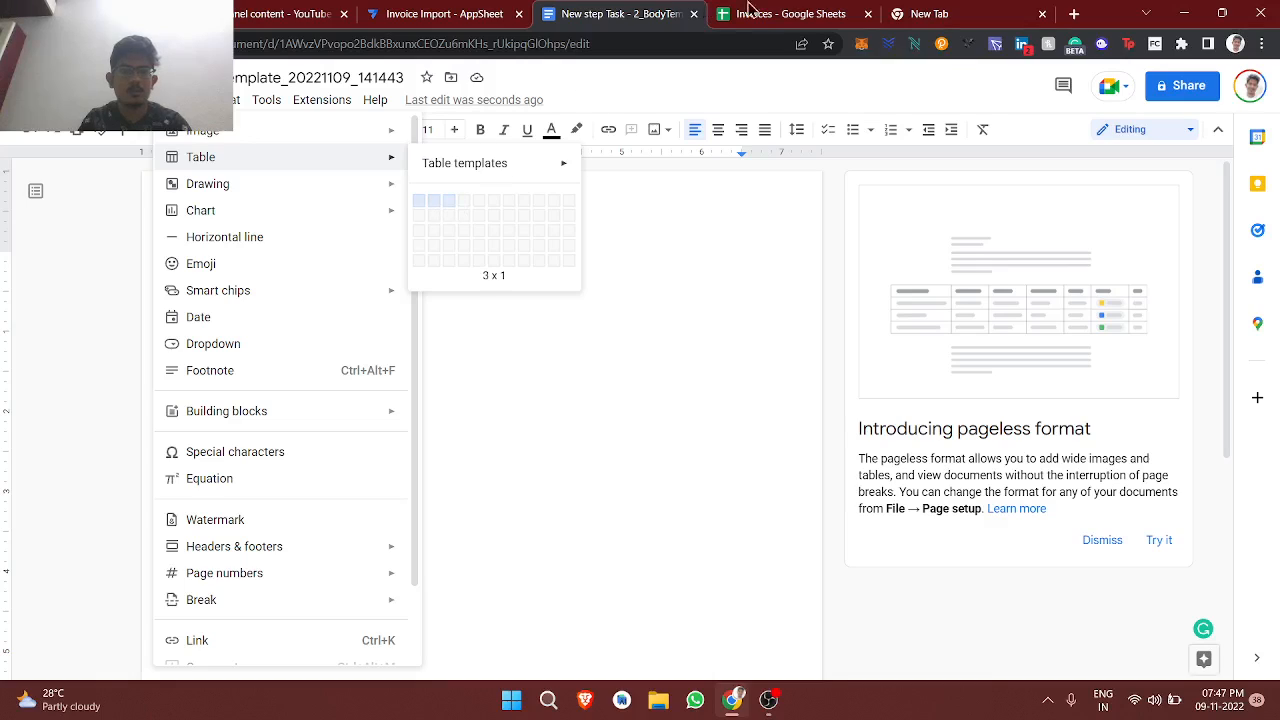
left_click(748, 10)
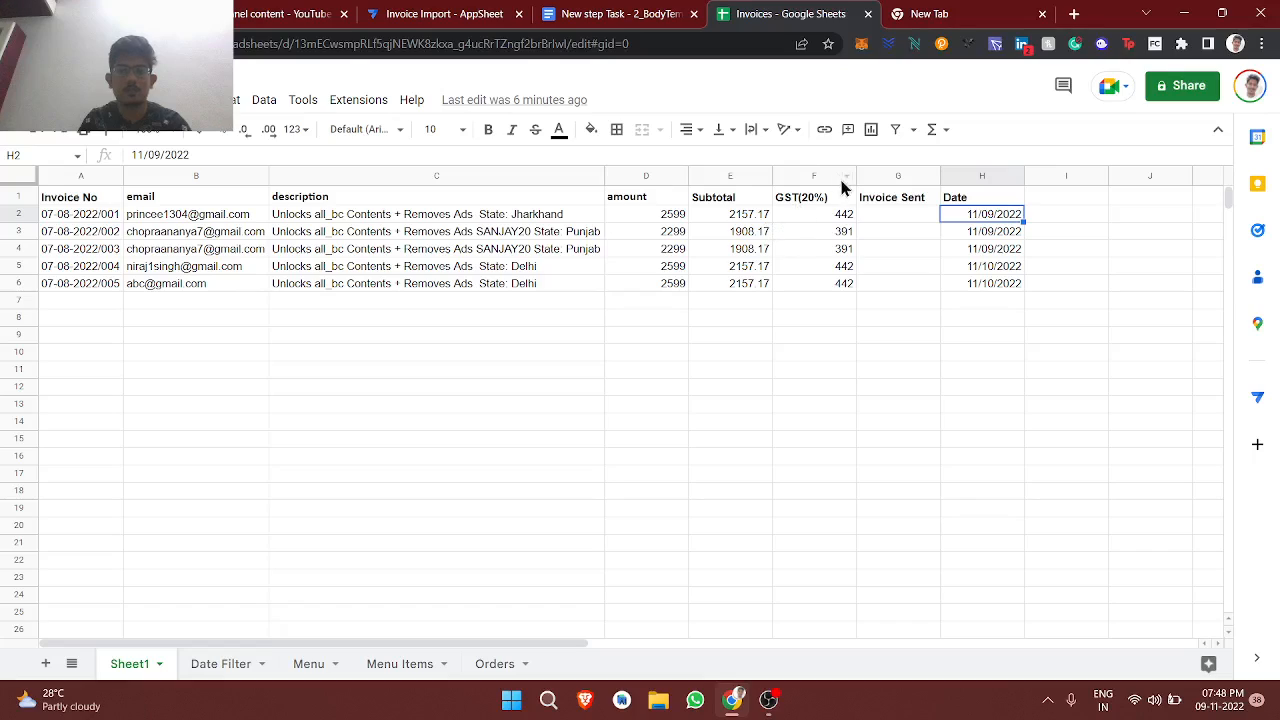
left_click(615, 13)
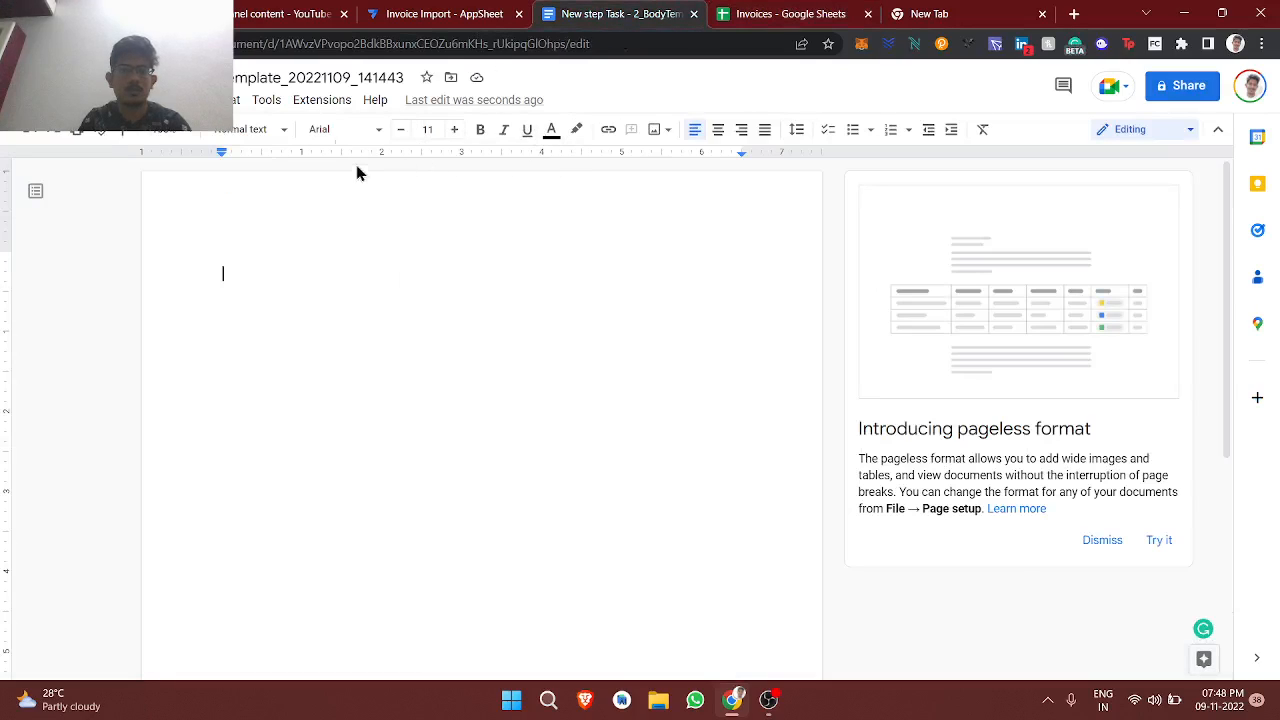
left_click(180, 100)
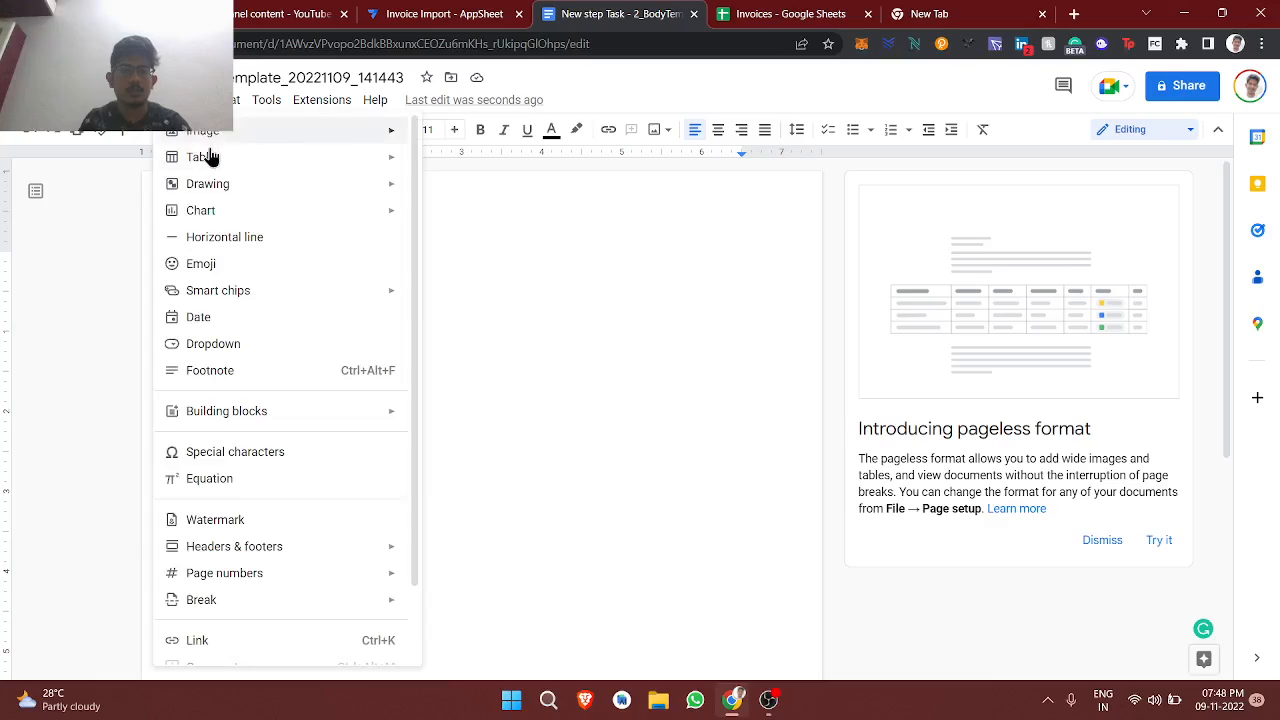
mouse_move(206, 160)
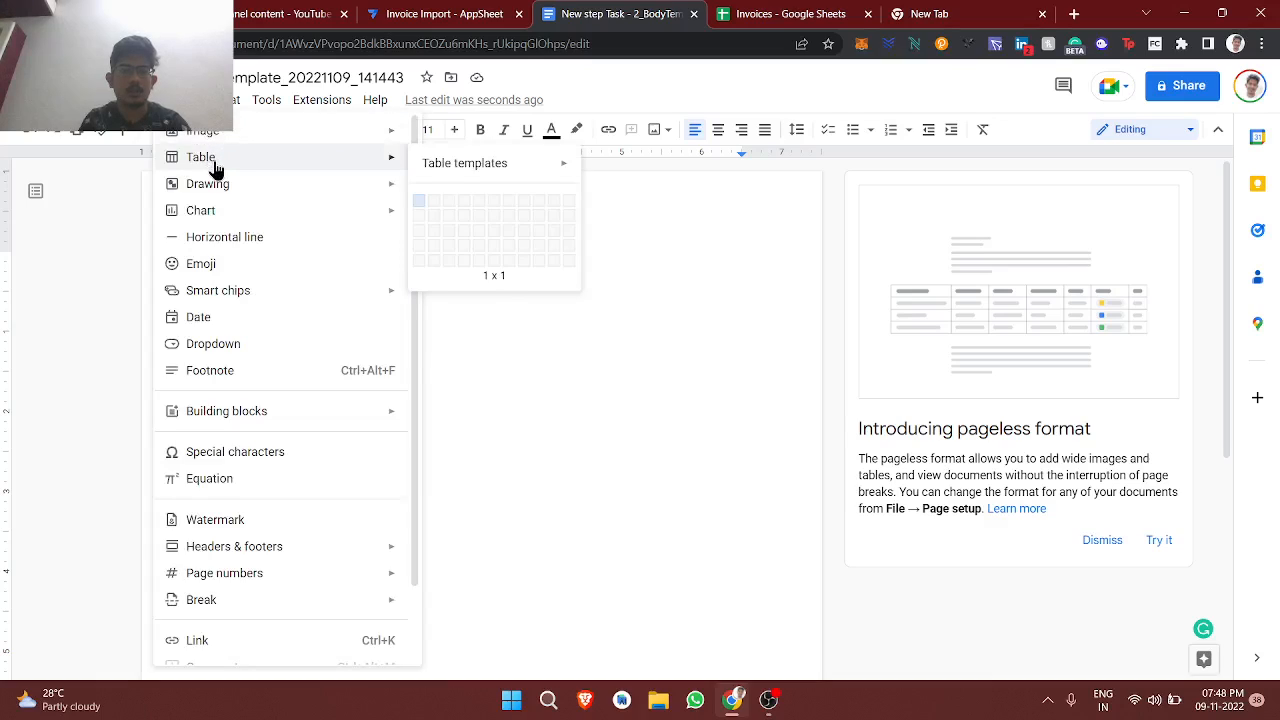
left_click(494, 212)
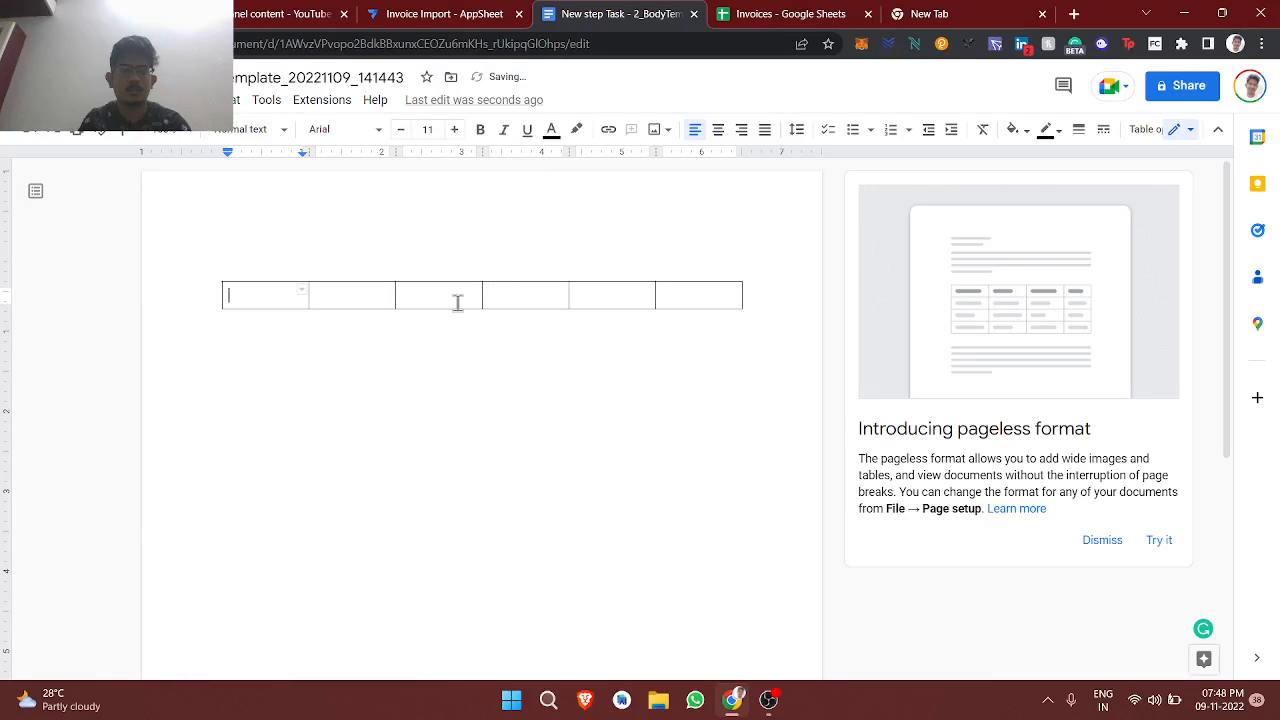
Step: Try to paste the copied header row of Sheet1 from the Invoices spreadsheet into the template's table
left_click(463, 12)
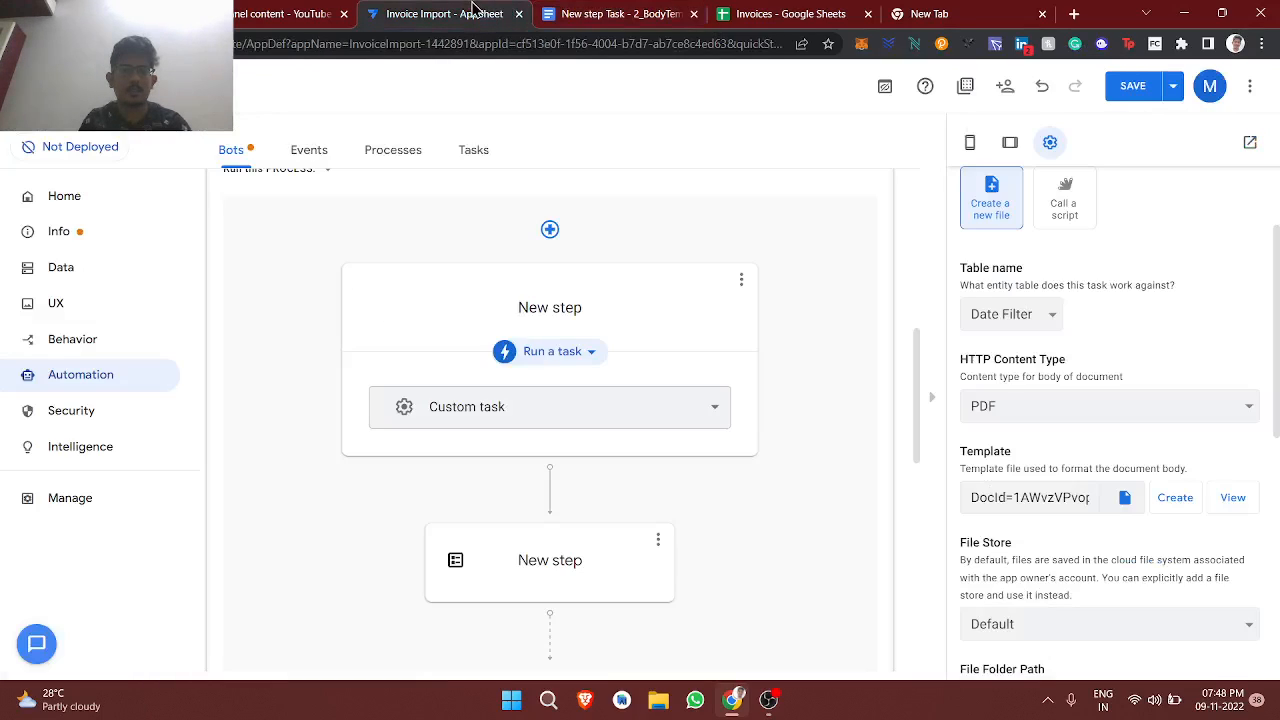
left_click(733, 13)
left_click(6, 196)
key("ctrl+c")
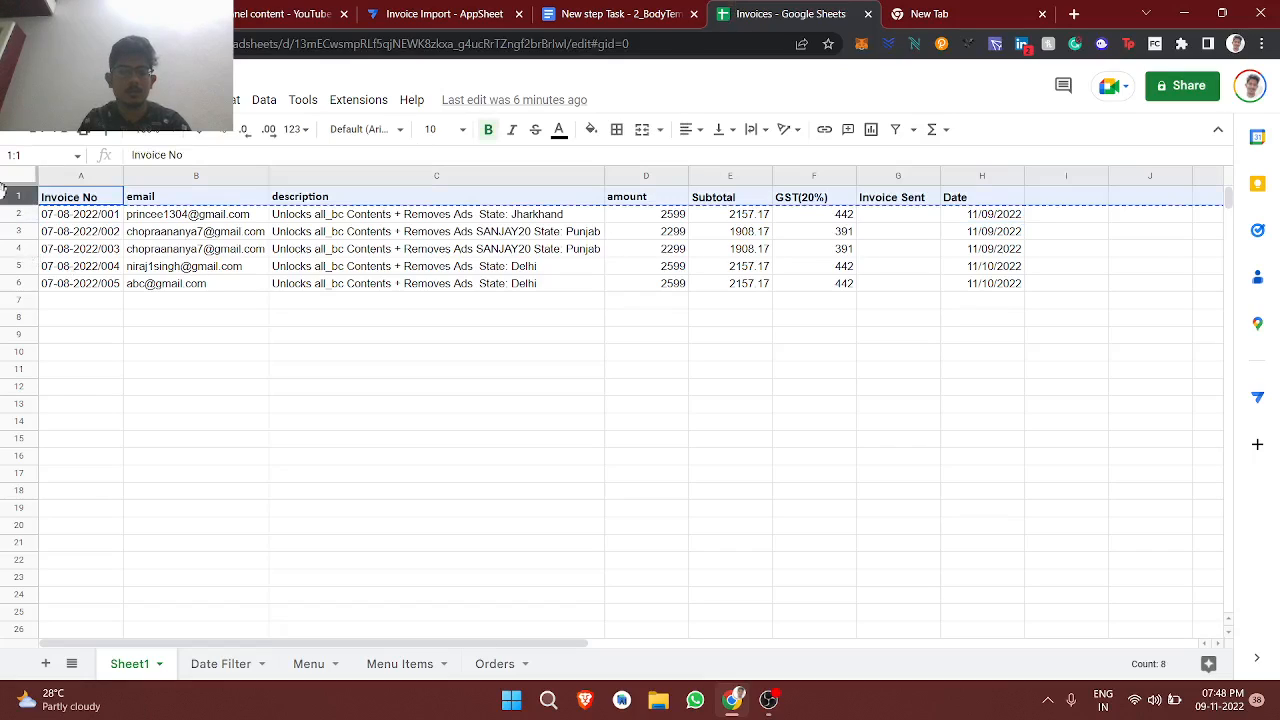
left_click(608, 12)
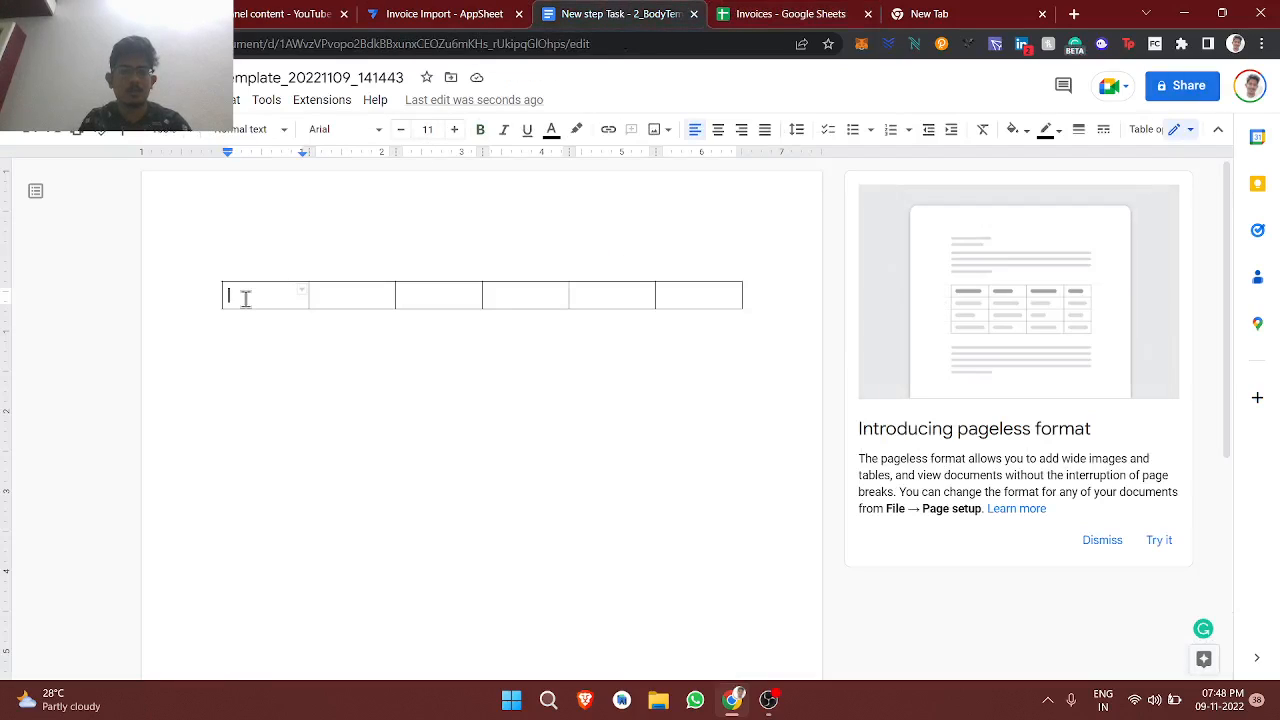
key("ctrl+v")
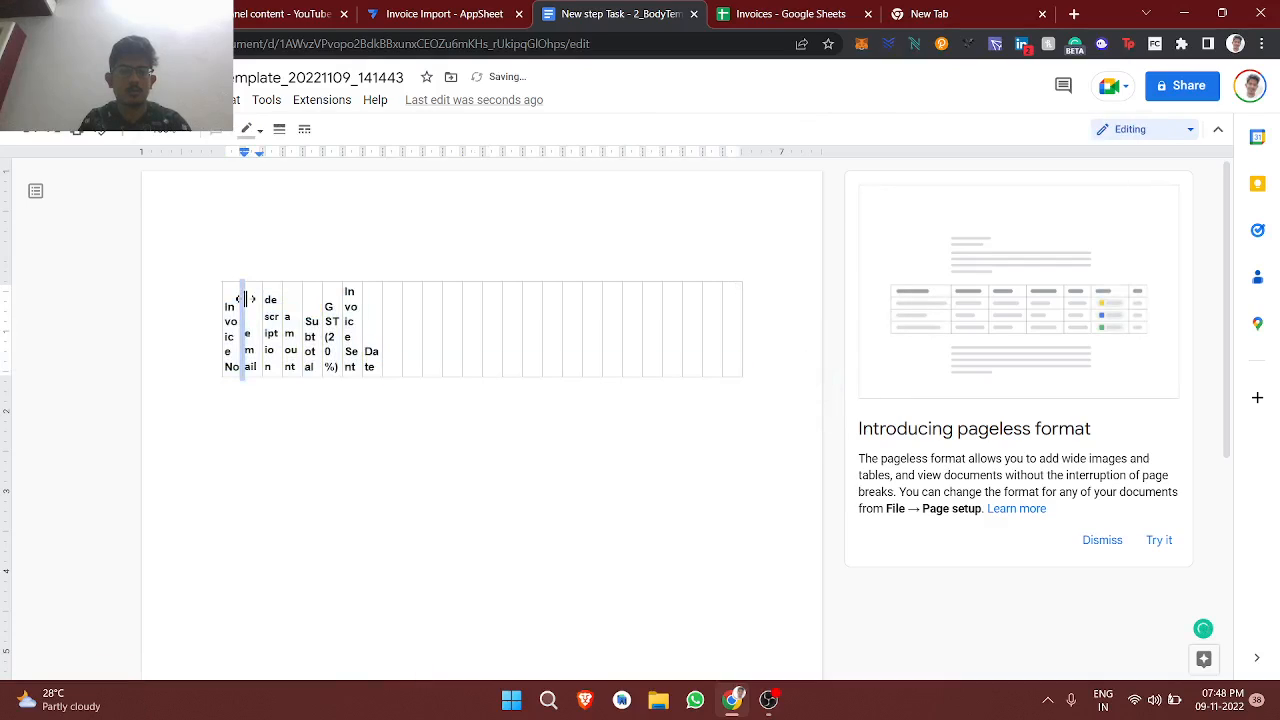
key("ctrl+z")
Step: Enter "Invoice No" as the heading in the table's first cell
type("Invoice")
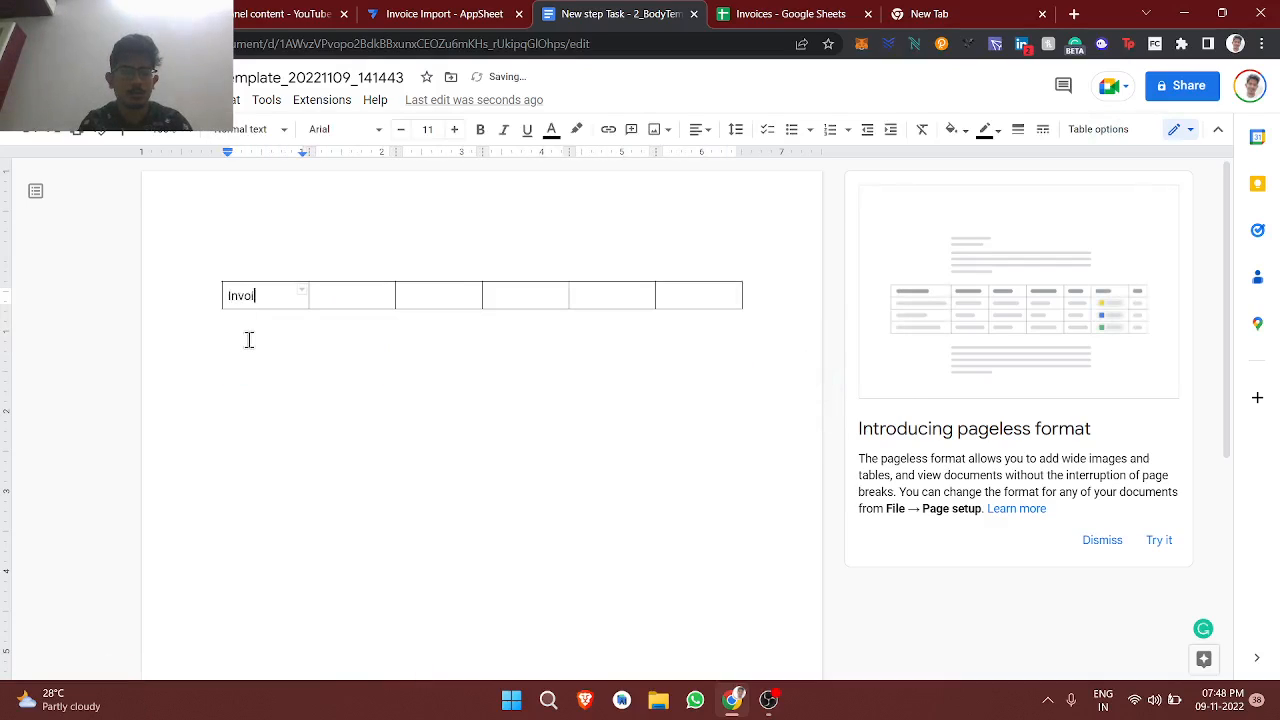
key("Tab")
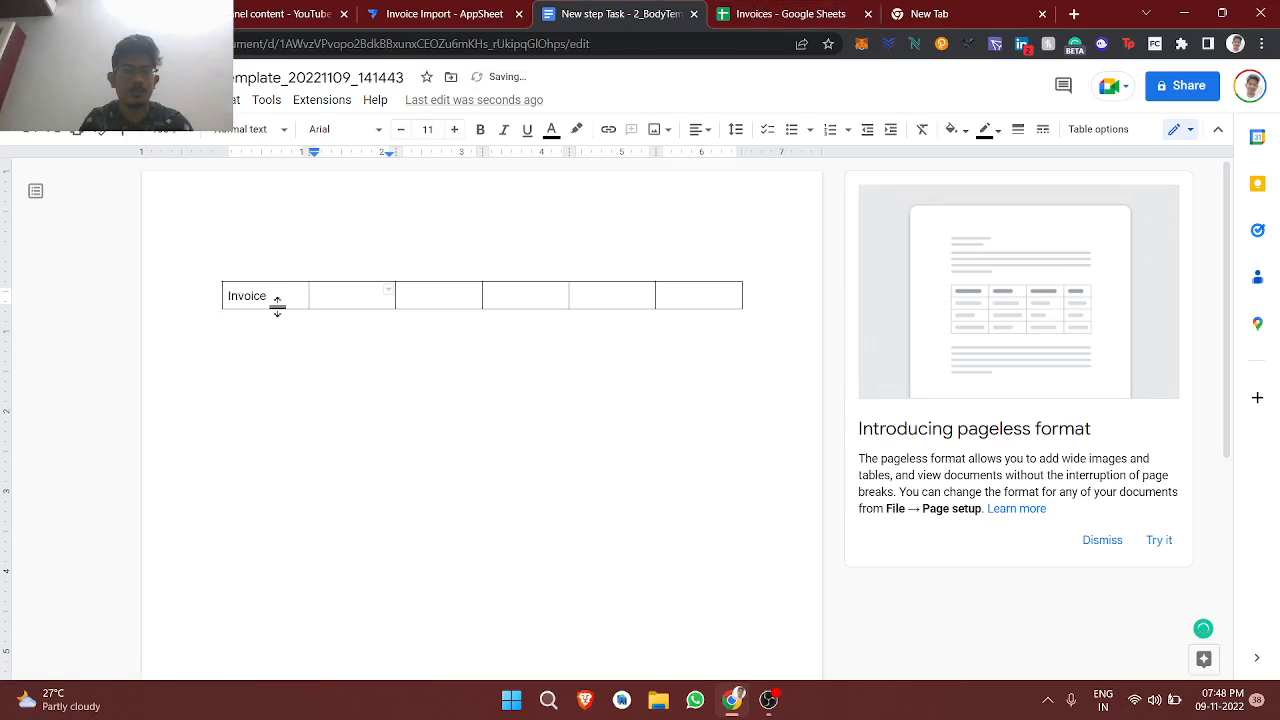
left_click(276, 308)
left_click(285, 295)
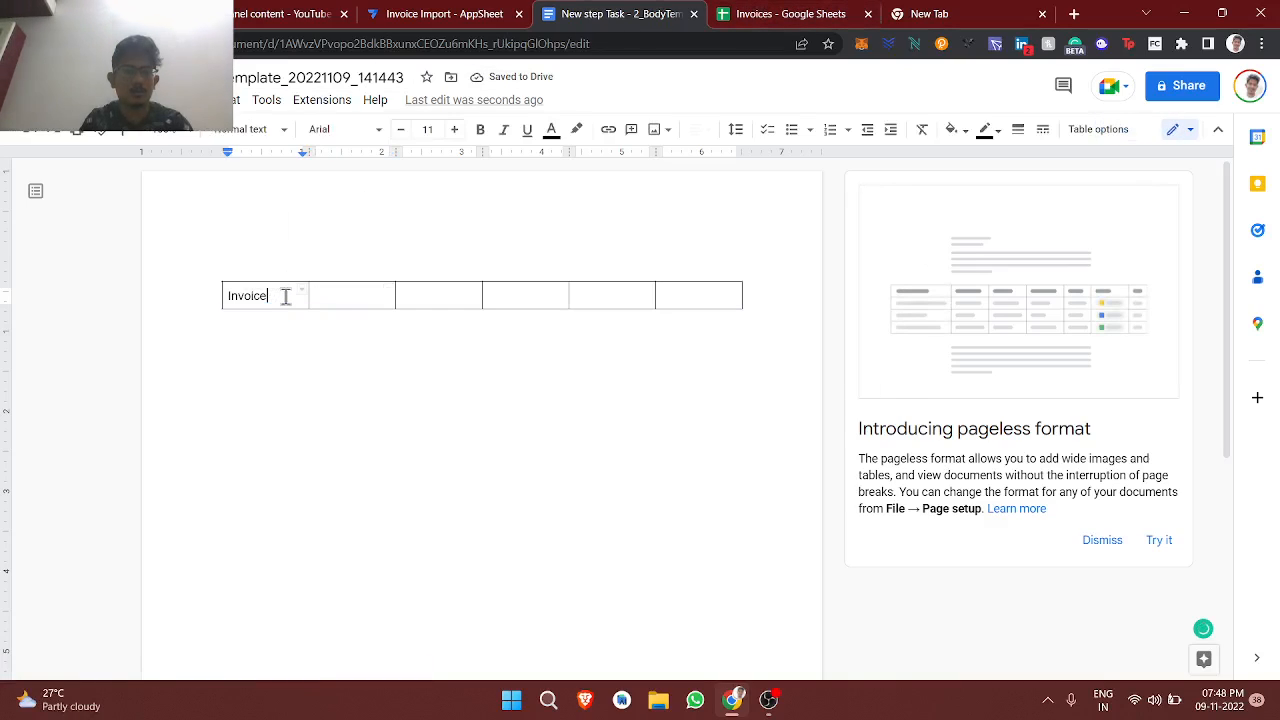
type("No")
key("Tab")
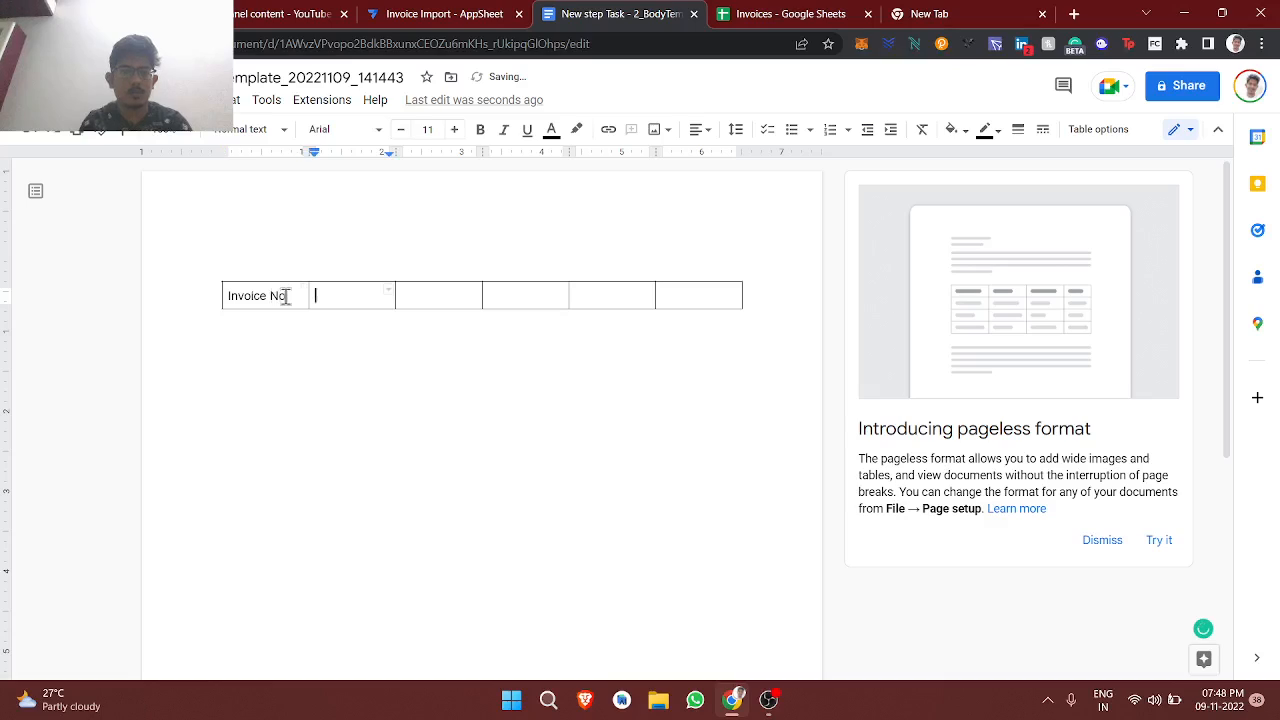
Step: Copy the email heading from the Invoices spreadsheet into the second cell of the template's table
left_click(790, 13)
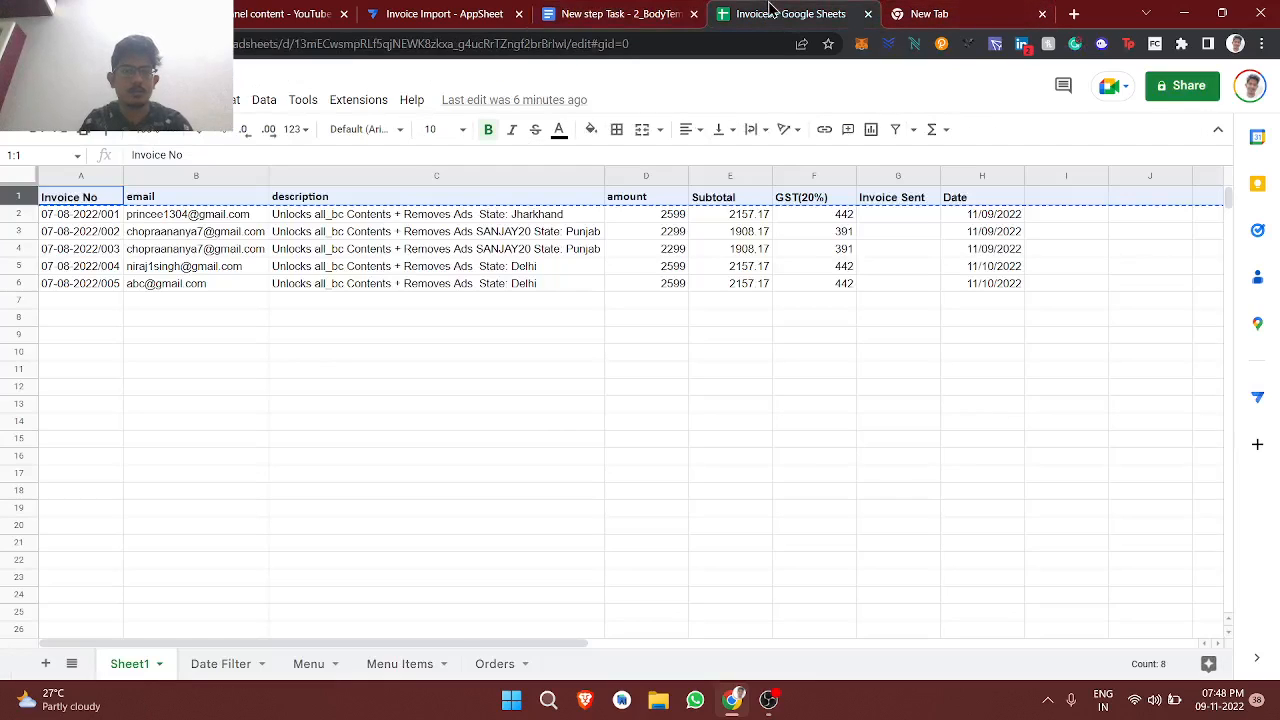
left_click(224, 200)
key("ctrl+c")
left_click(620, 13)
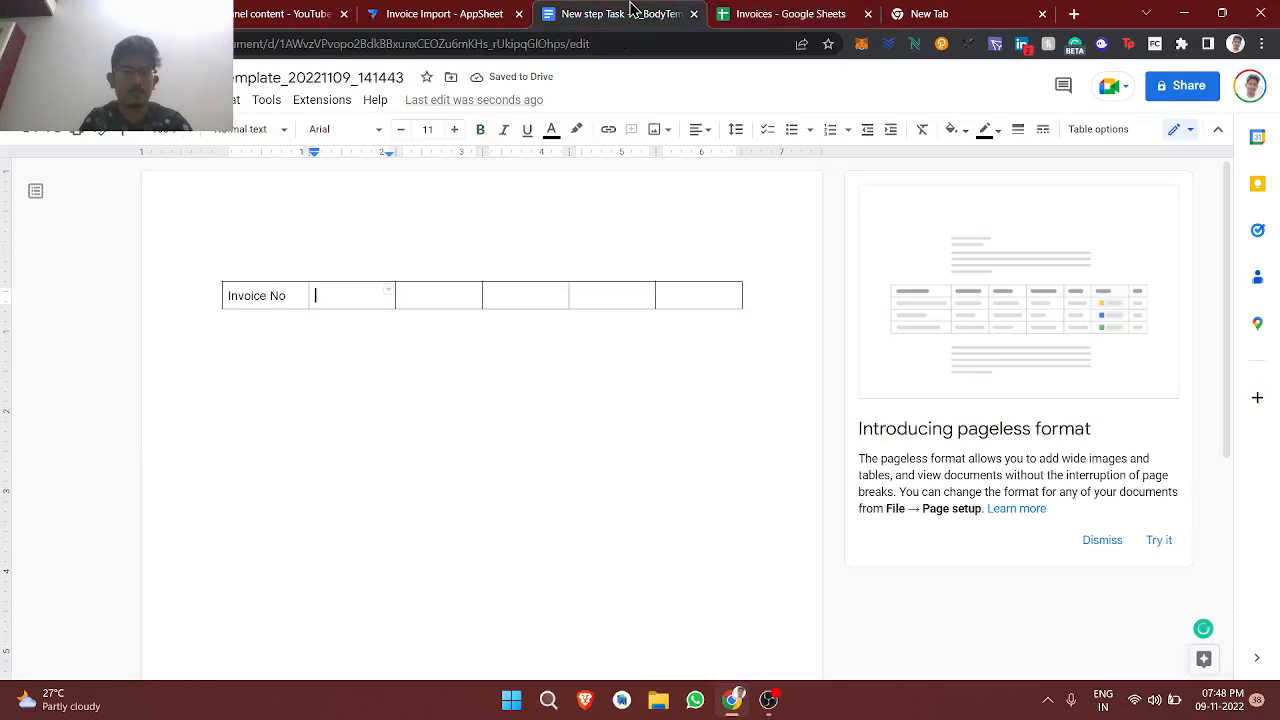
key("ctrl+v")
Step: Copy the description heading from the Invoices spreadsheet into the table's third cell
left_click(845, 10)
left_click(287, 199)
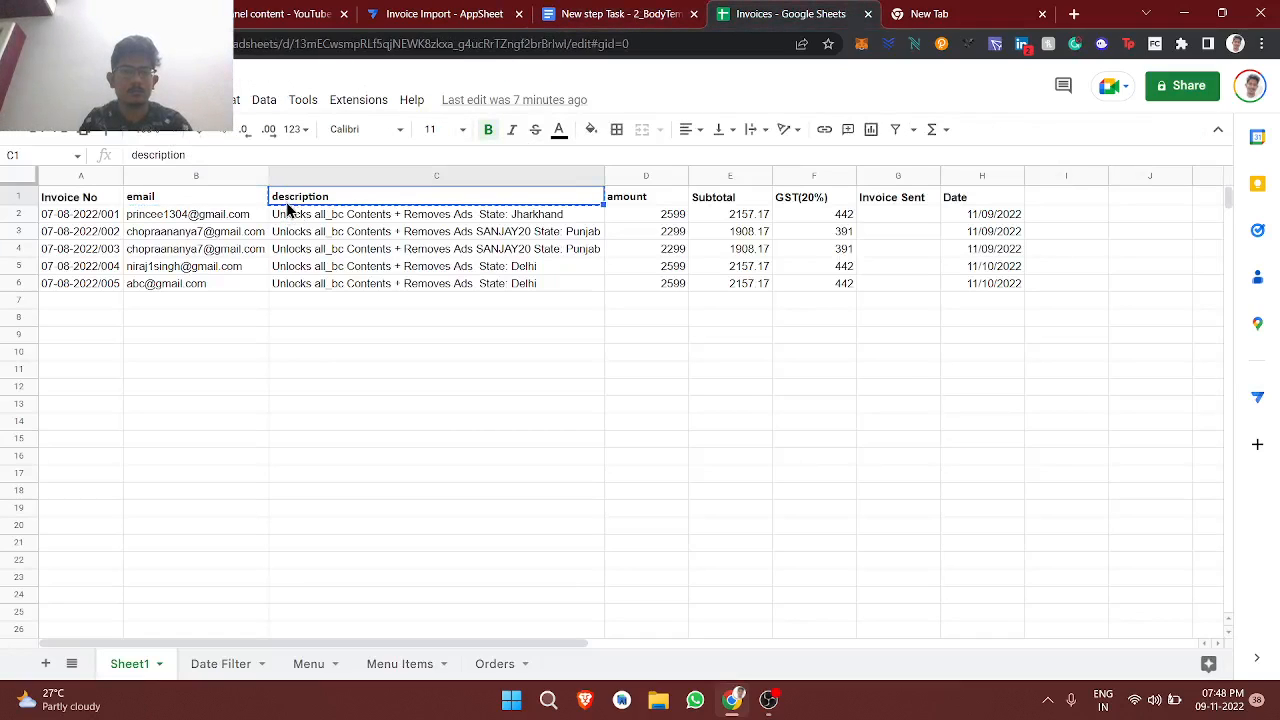
key("ctrl+c")
left_click(620, 13)
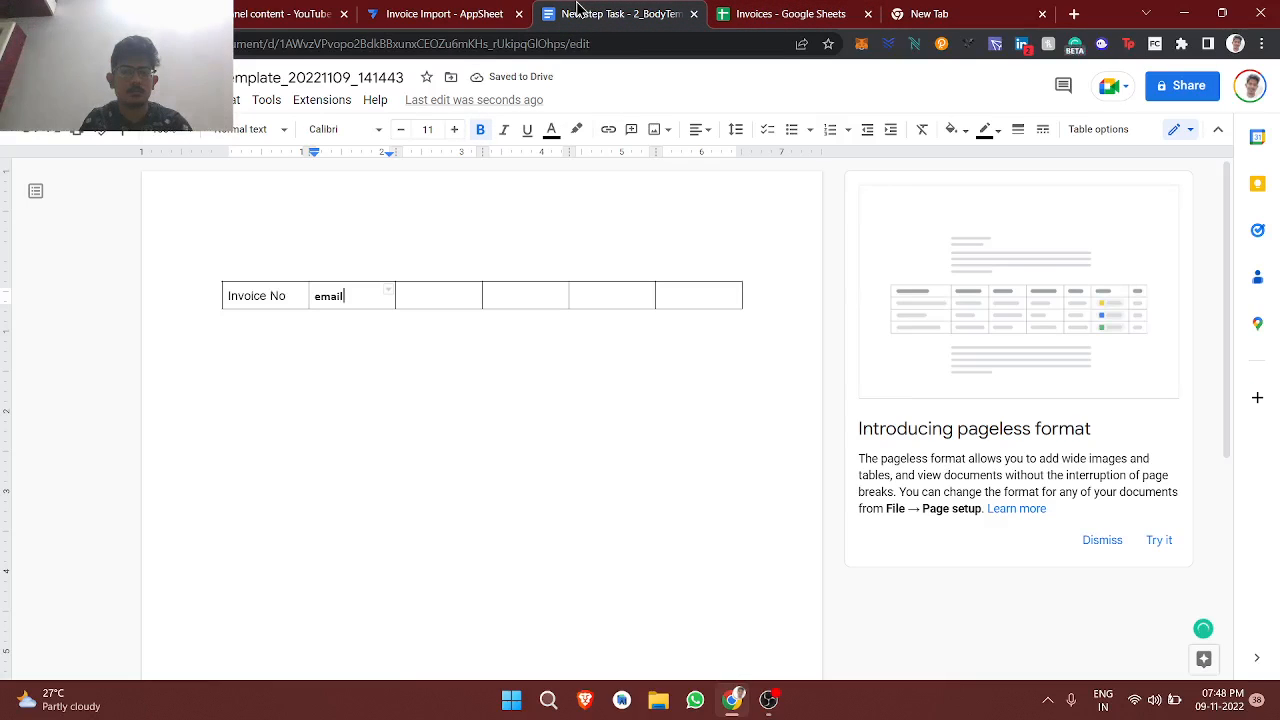
left_click(409, 302)
key("ctrl+v")
Step: Copy the amount heading from the Invoices spreadsheet into the table's fourth cell
left_click(745, 12)
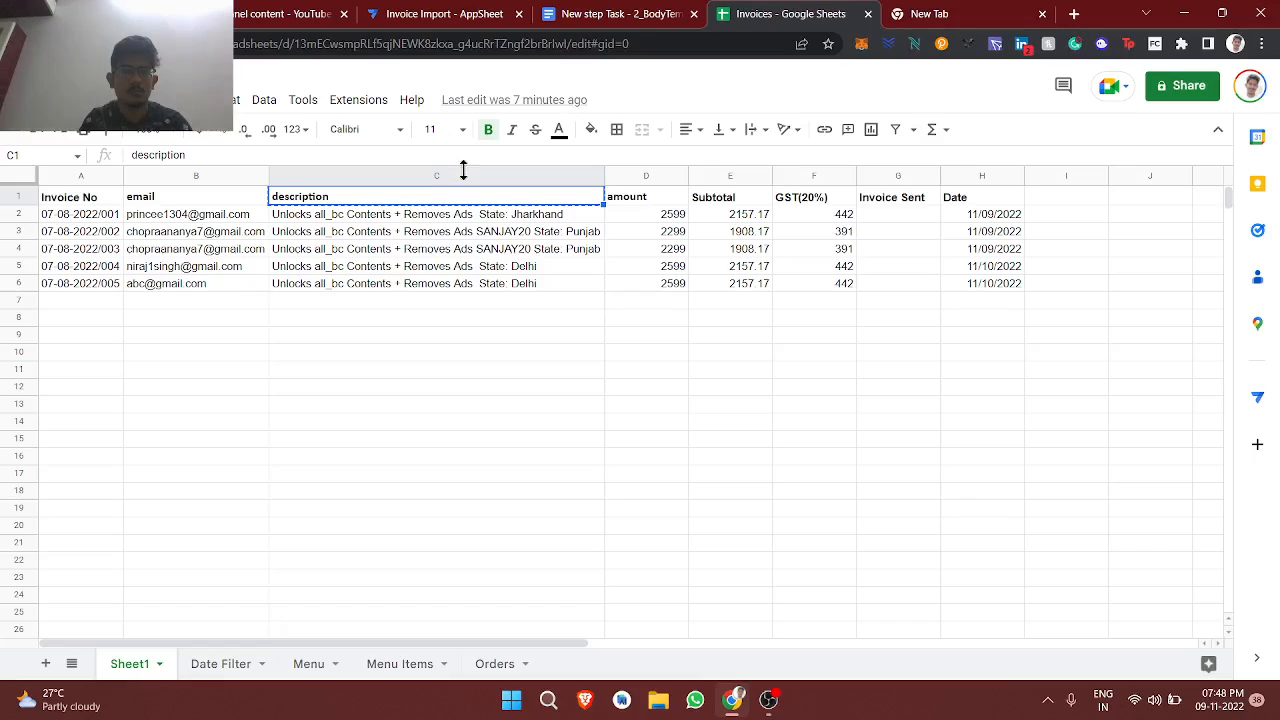
left_click(630, 203)
key("ctrl+c")
left_click(620, 13)
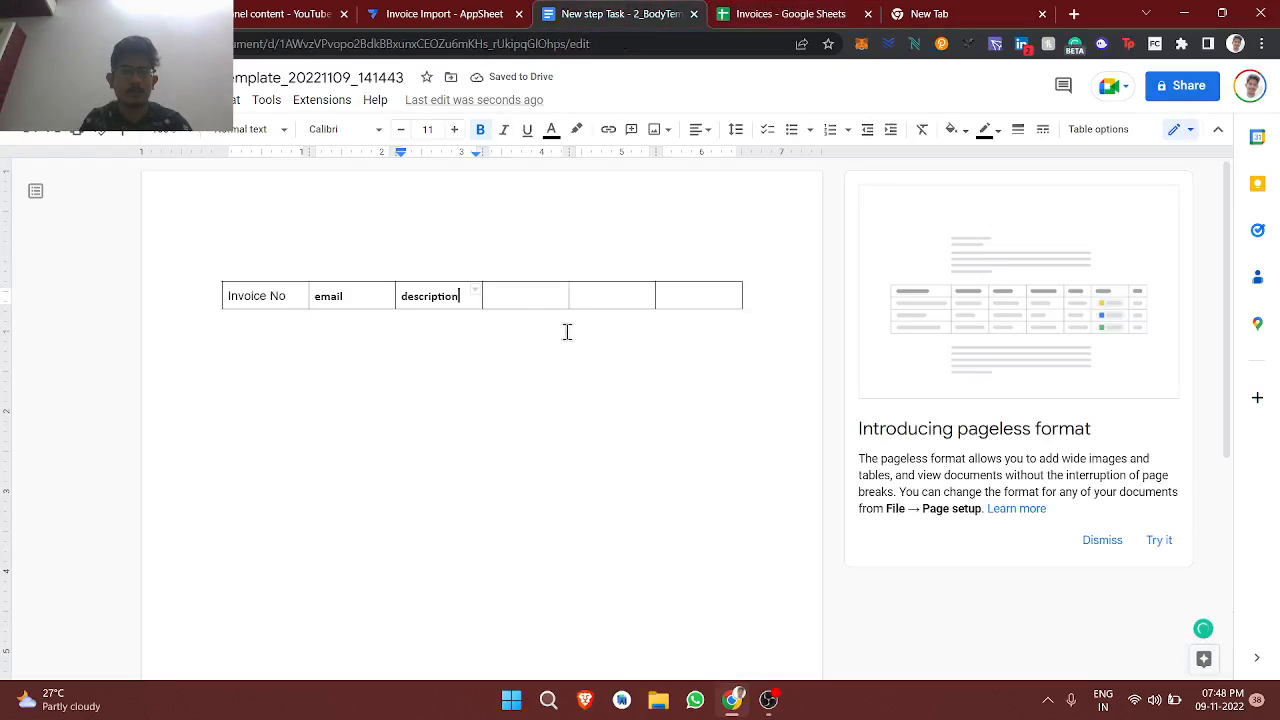
left_click(515, 304)
key("ctrl+v")
Step: Copy the Subtotal heading from the Invoices spreadsheet into the table's fifth cell
left_click(745, 12)
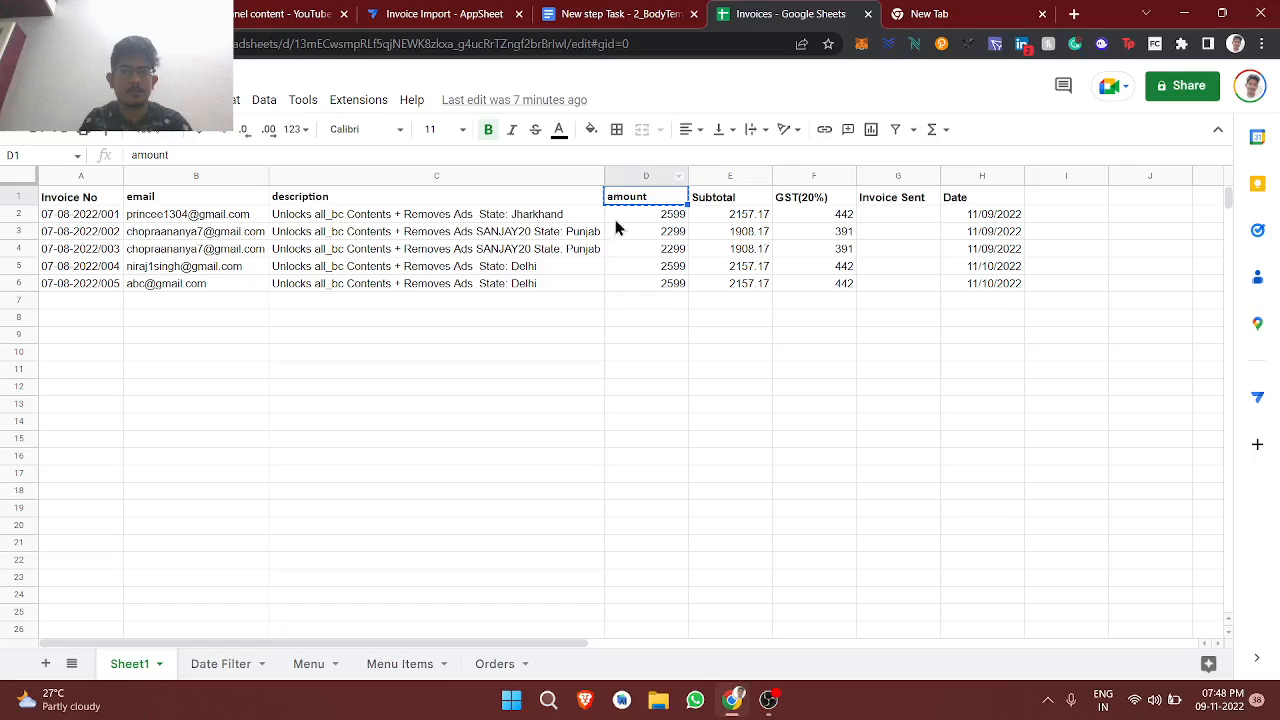
left_click(694, 203)
left_click(620, 13)
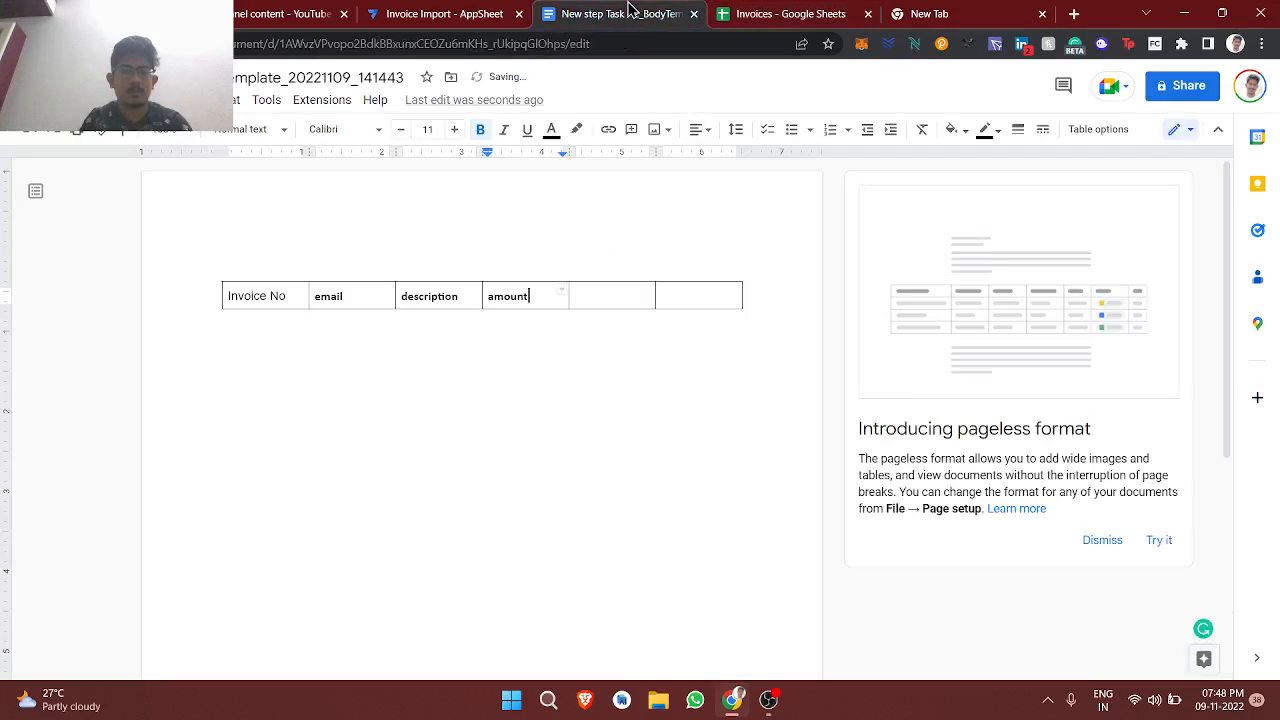
left_click(618, 303)
key("ctrl+v")
Step: Copy the GST(20%) heading from the Invoices spreadsheet into the last cell of the table
left_click(785, 13)
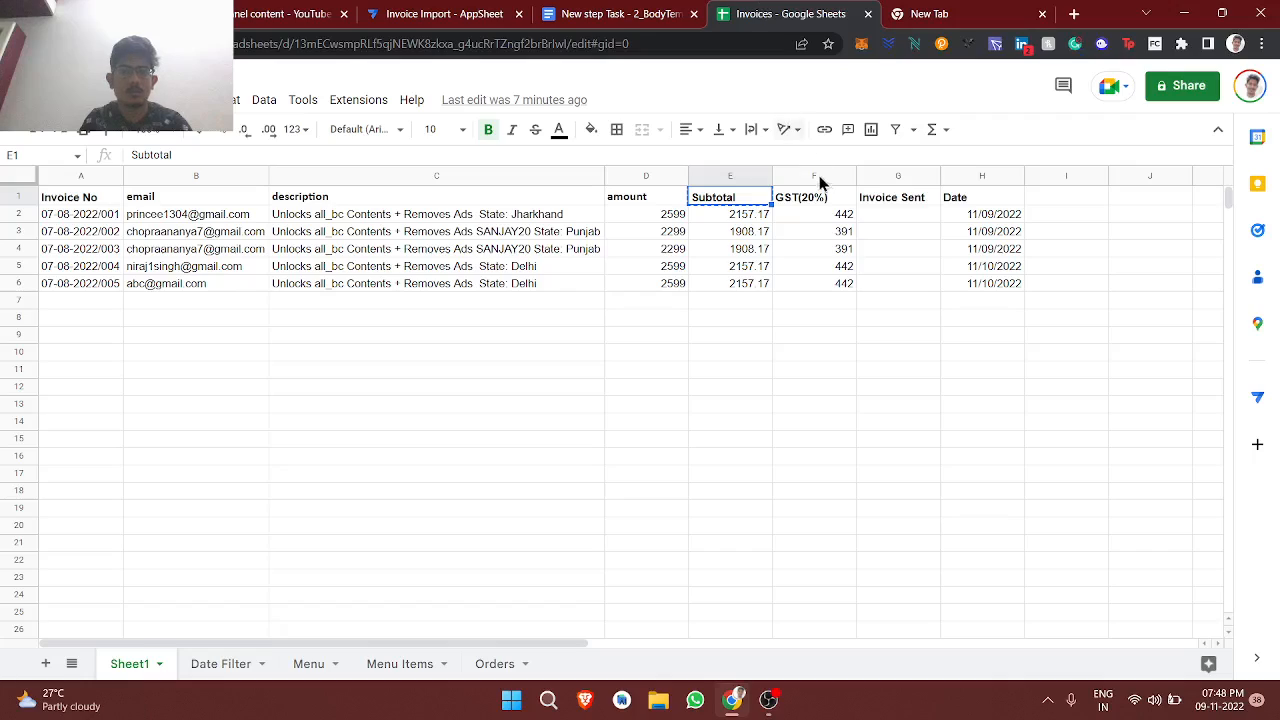
left_click(815, 205)
key("ctrl+c")
left_click(620, 13)
left_click(700, 297)
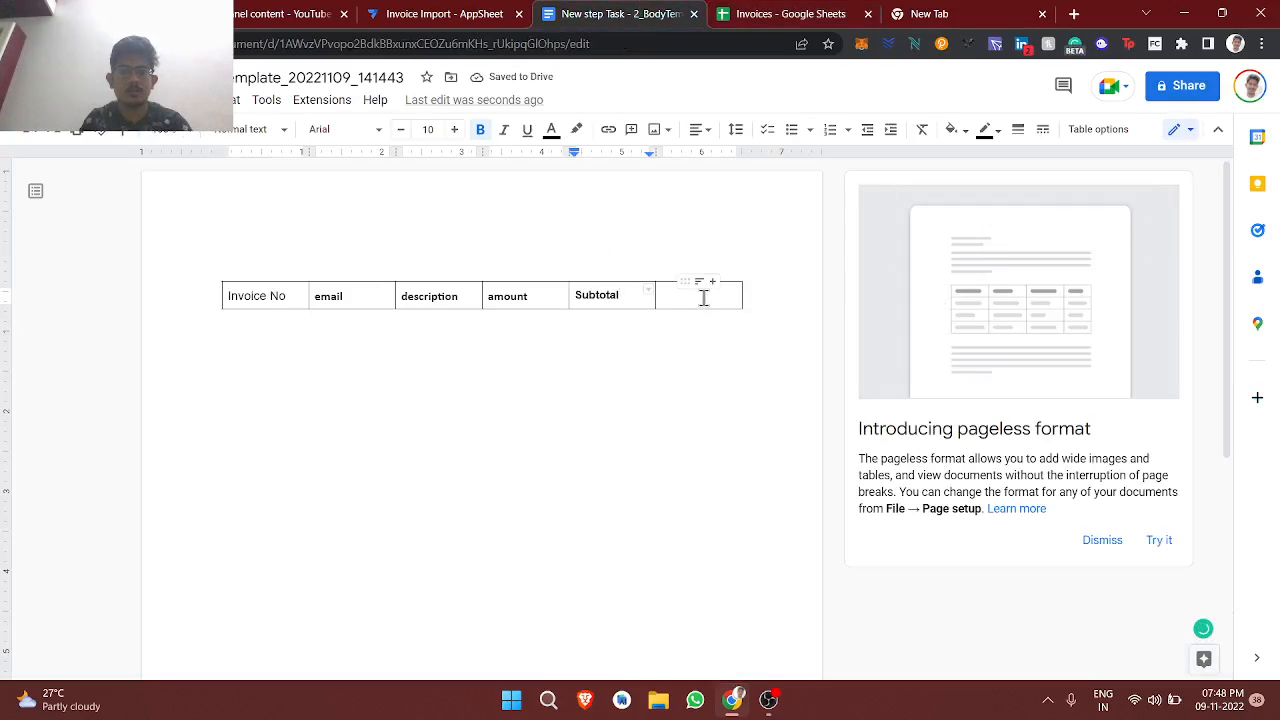
key("ctrl+v")
Step: Put the GST(20%) heading from the Invoices spreadsheet in the table's last cell and begin the expression <<start: SELECT() below the table
left_click(785, 13)
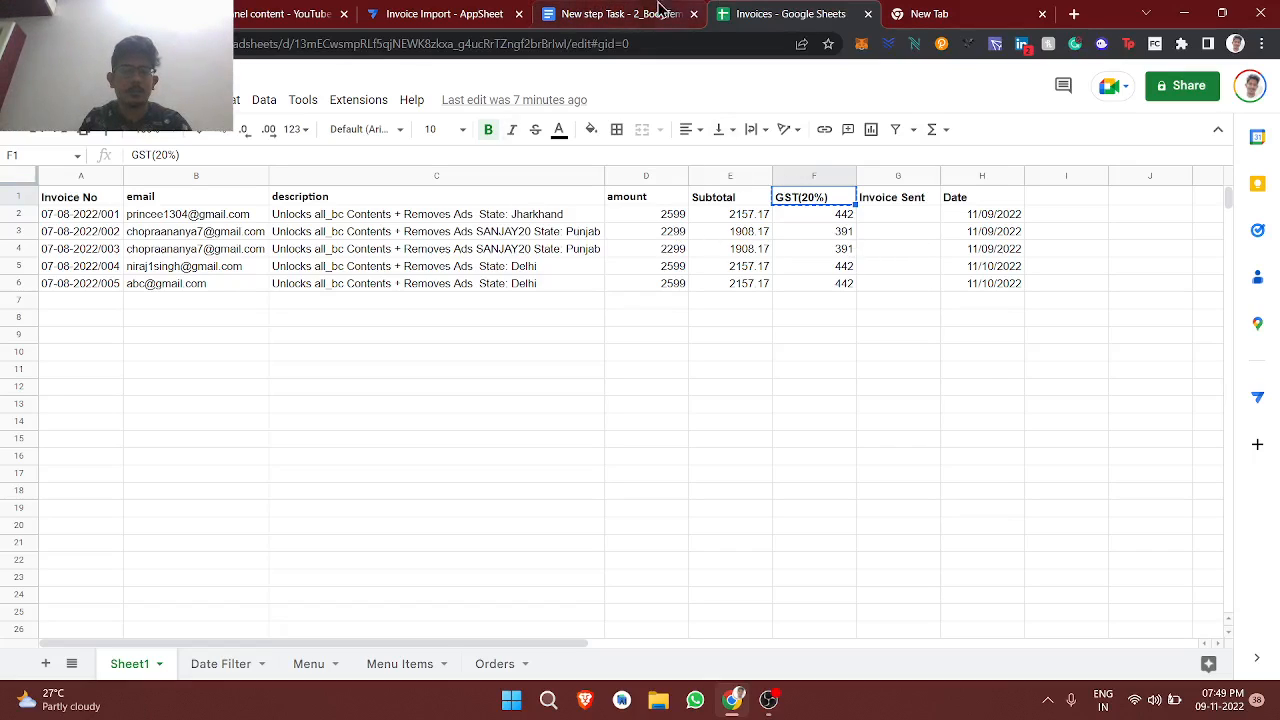
left_click(620, 13)
left_click(250, 360)
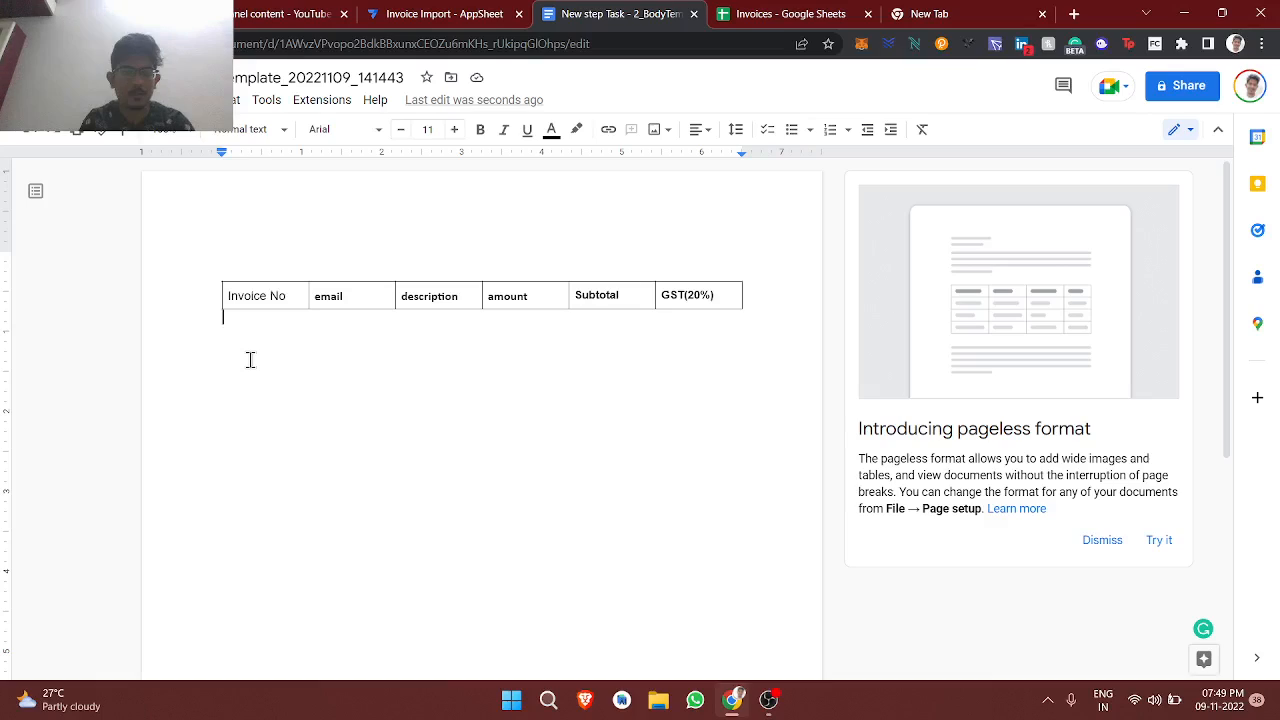
type("<<<<")
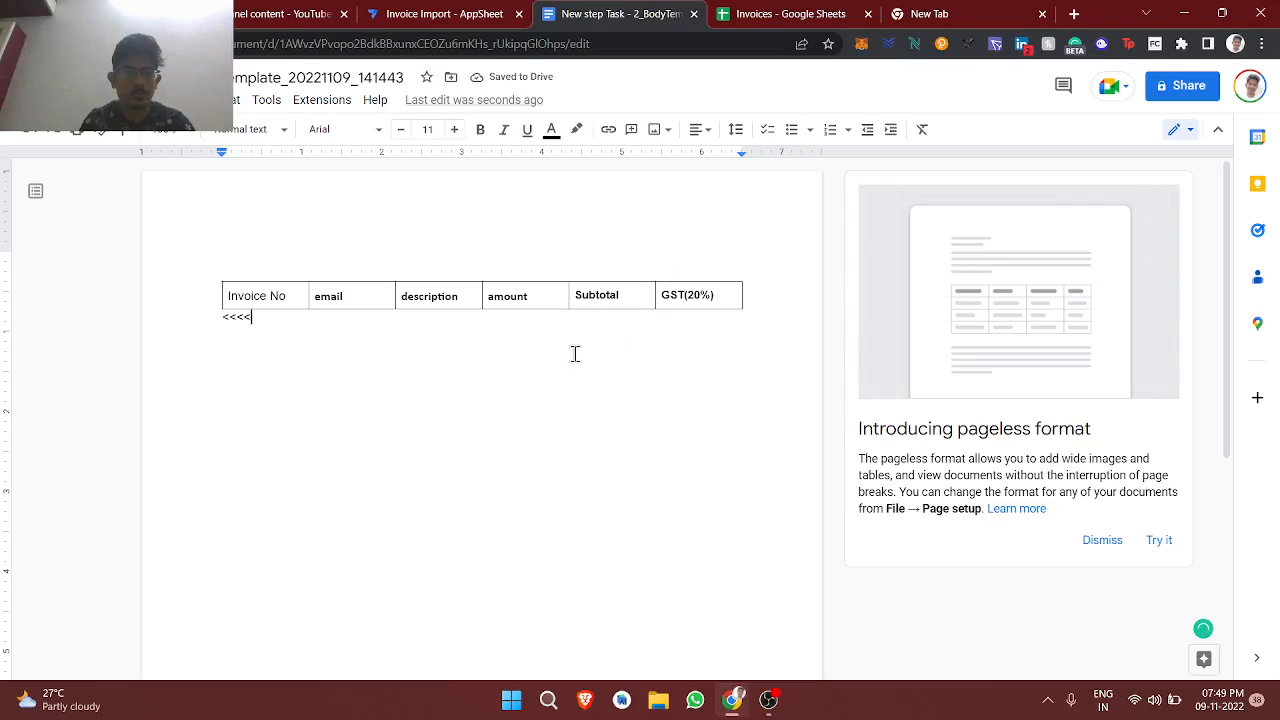
key("BackSpace")
key("BackSpace")
type("st")
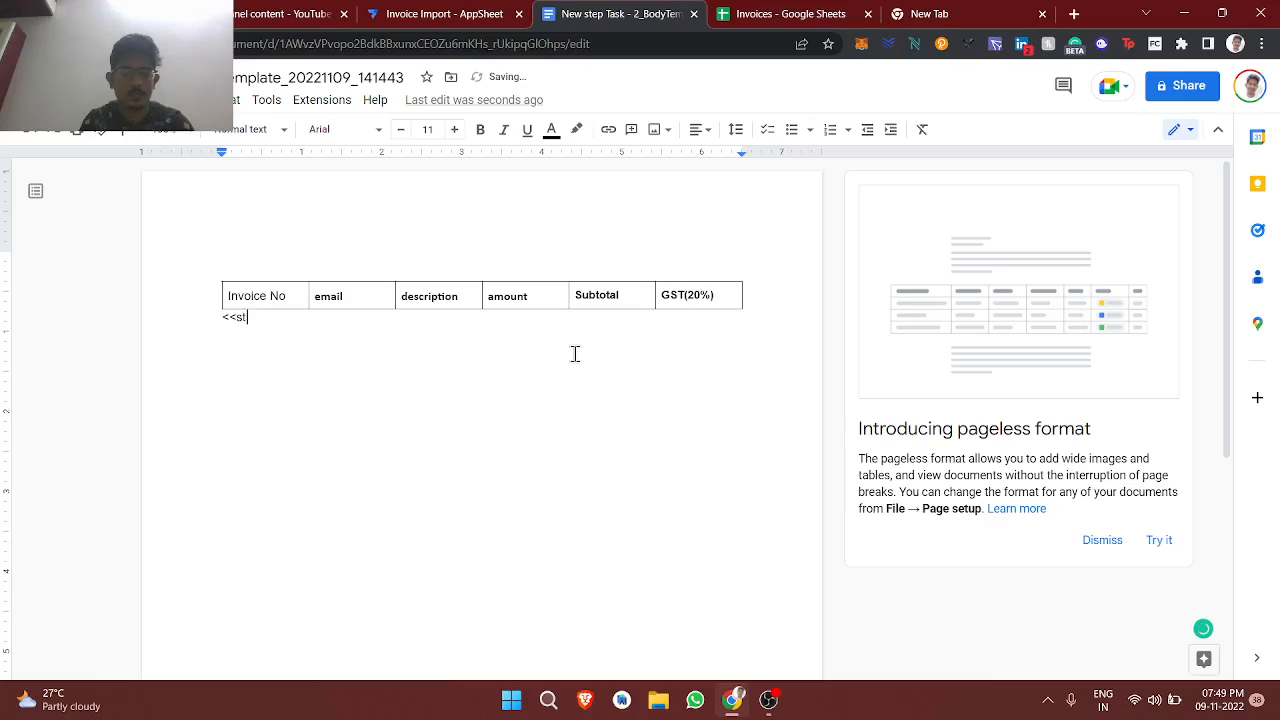
type("art: SELECT()")
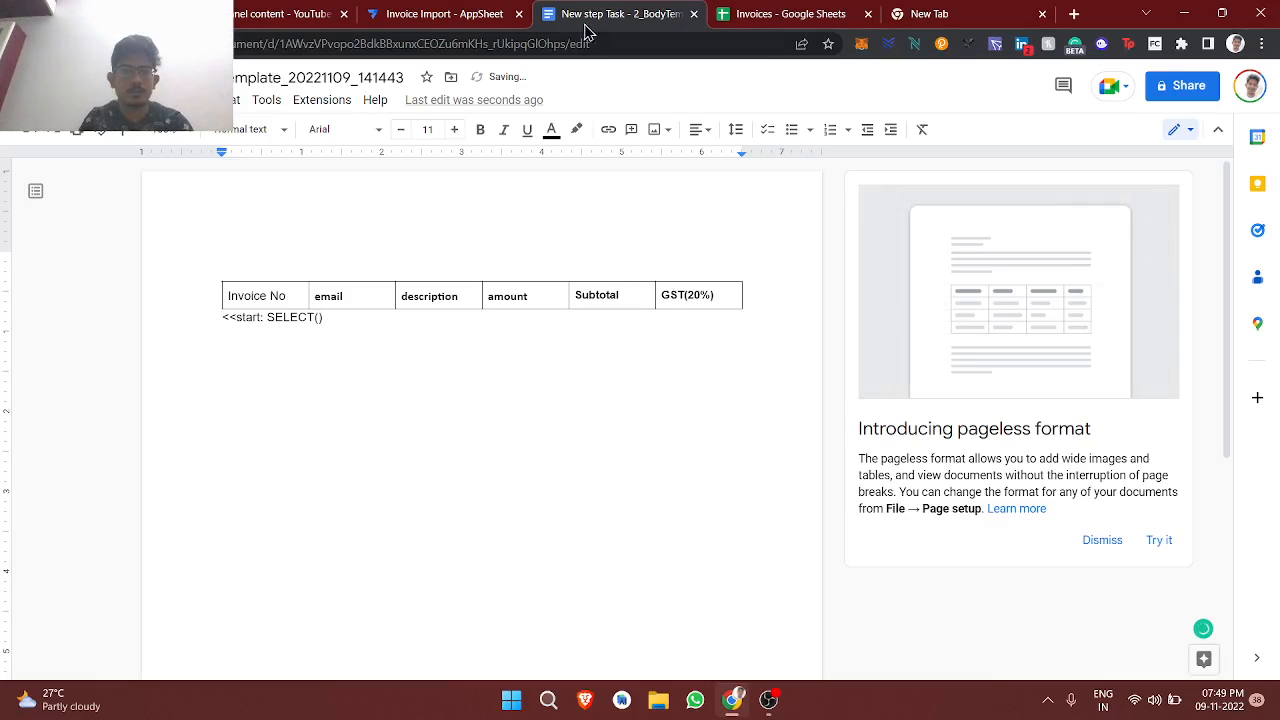
Step: Check the worksheet name in the Invoices spreadsheet, then open the Invoices table's settings in AppSheet and copy its table name
left_click(768, 14)
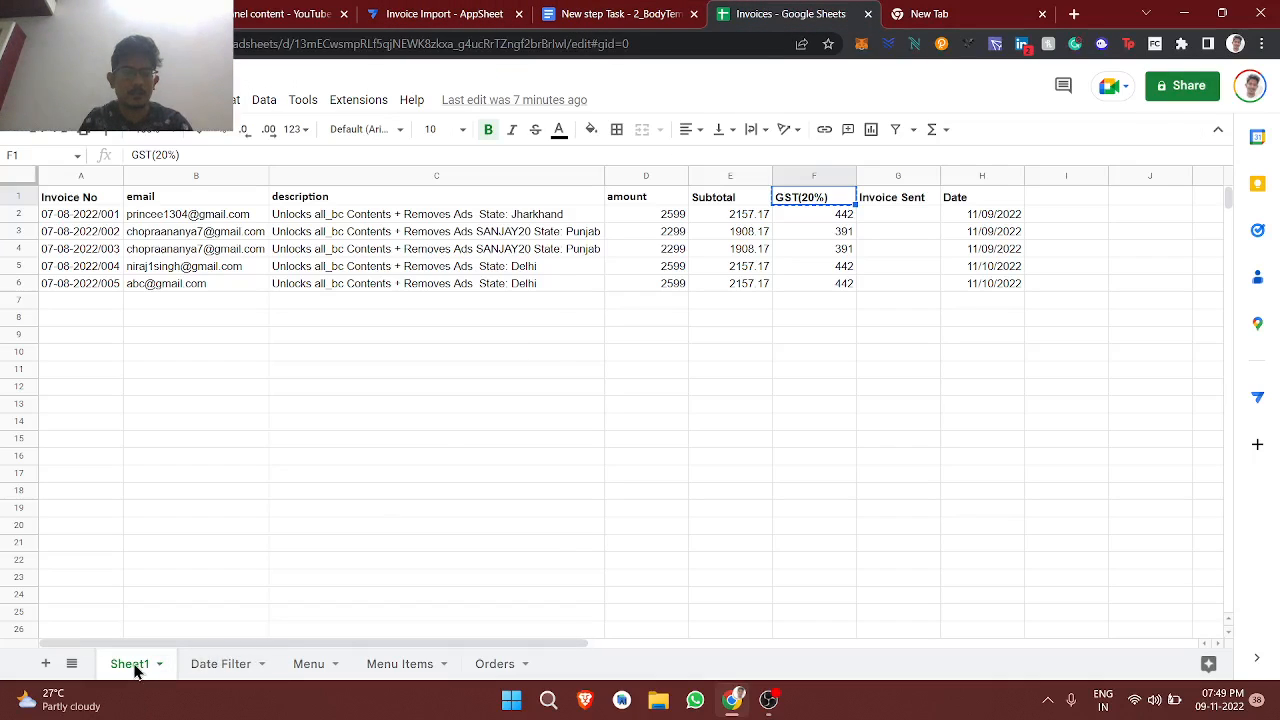
left_click(137, 668)
left_click(570, 12)
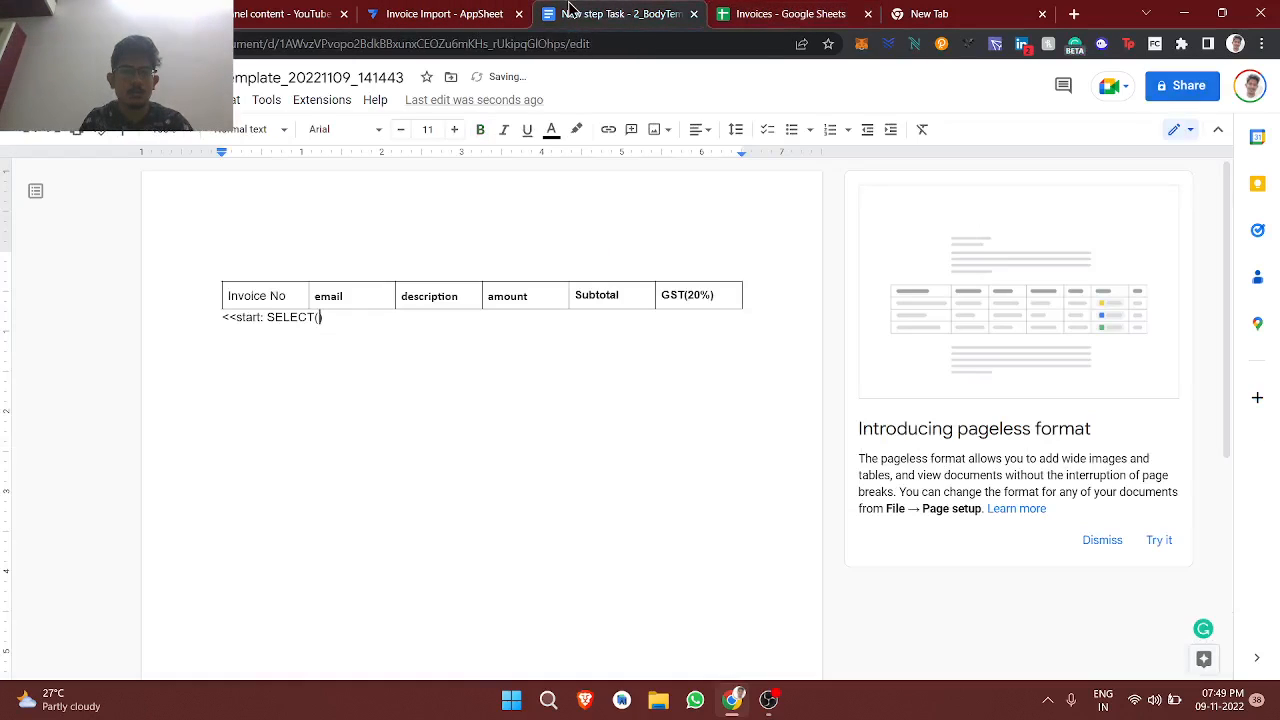
left_click(440, 14)
scroll(325, 380, "up", 3)
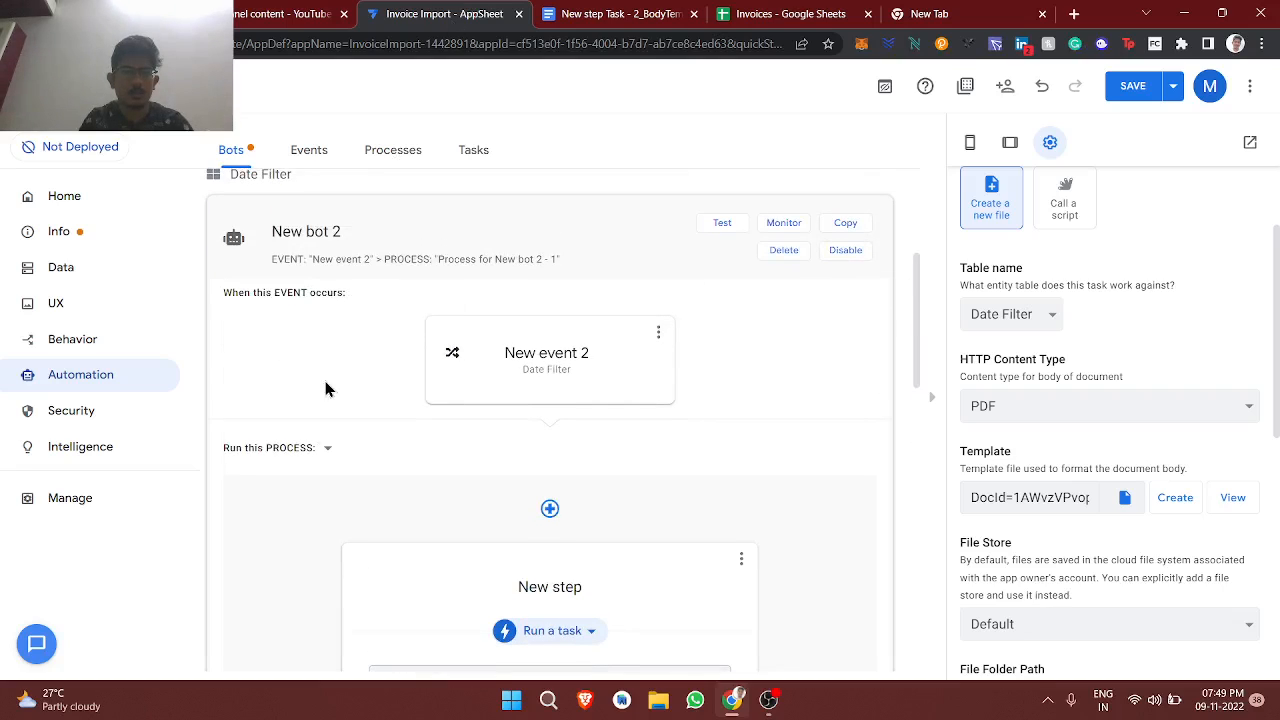
scroll(300, 375, "up", 1)
left_click(62, 268)
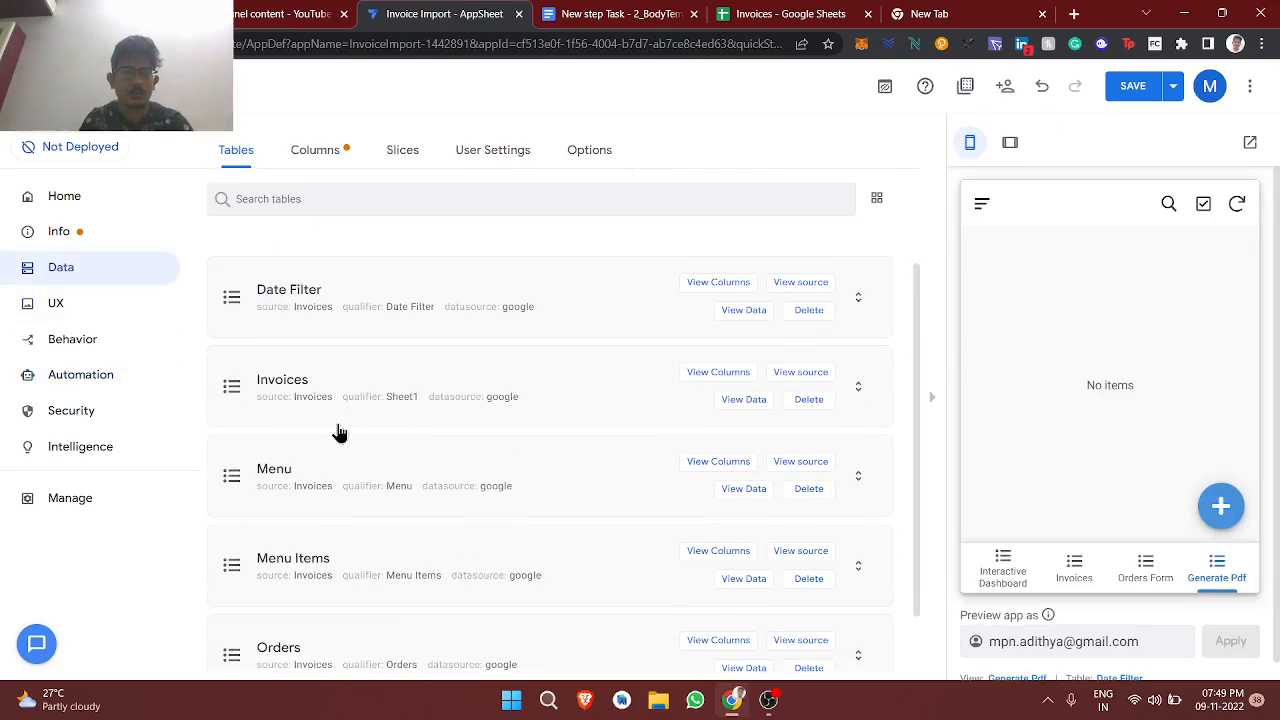
scroll(340, 432, "down", 1)
left_click(317, 331)
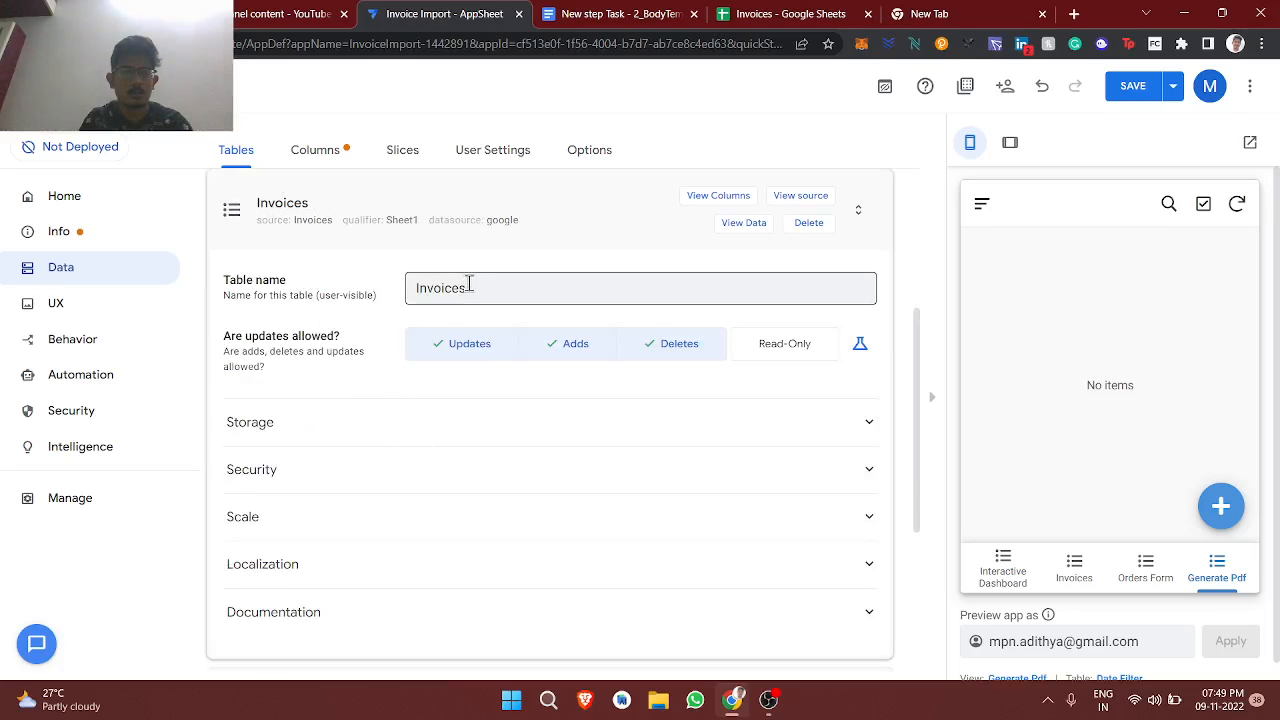
left_click_drag(469, 283, 362, 294)
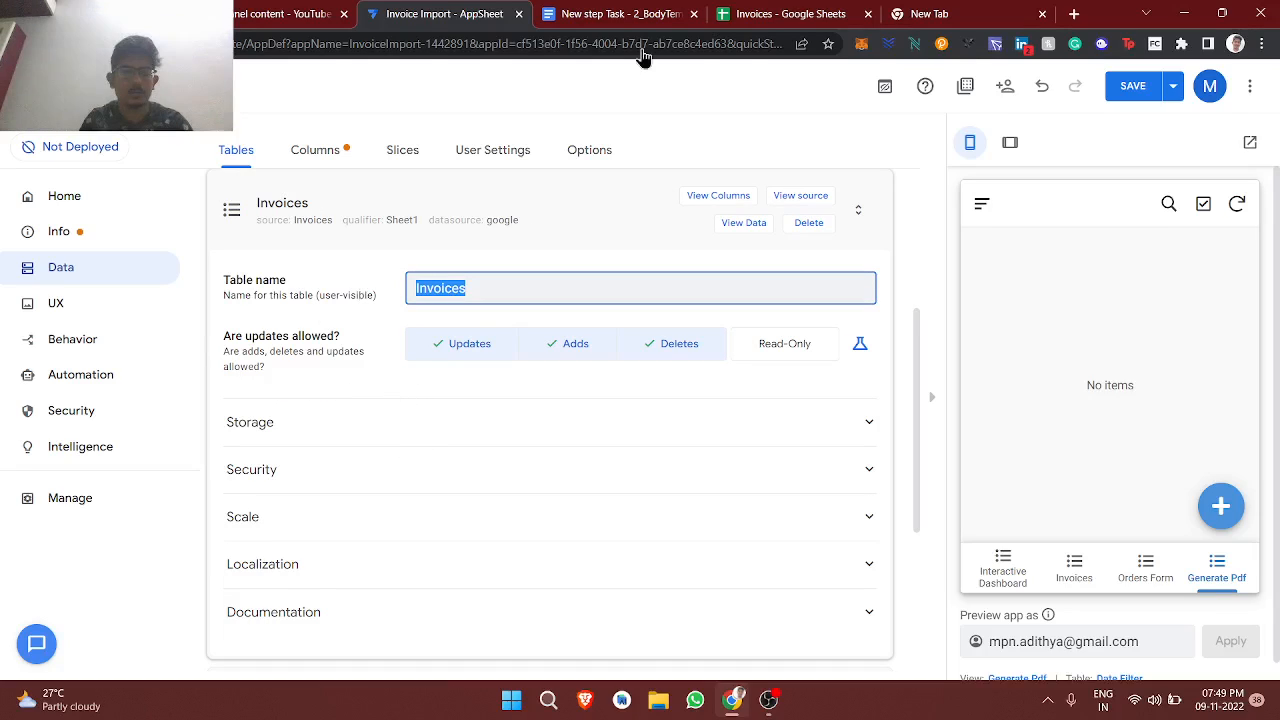
Step: Try to rename the Sheet1 worksheet of the Invoices spreadsheet as Invoices
left_click(643, 12)
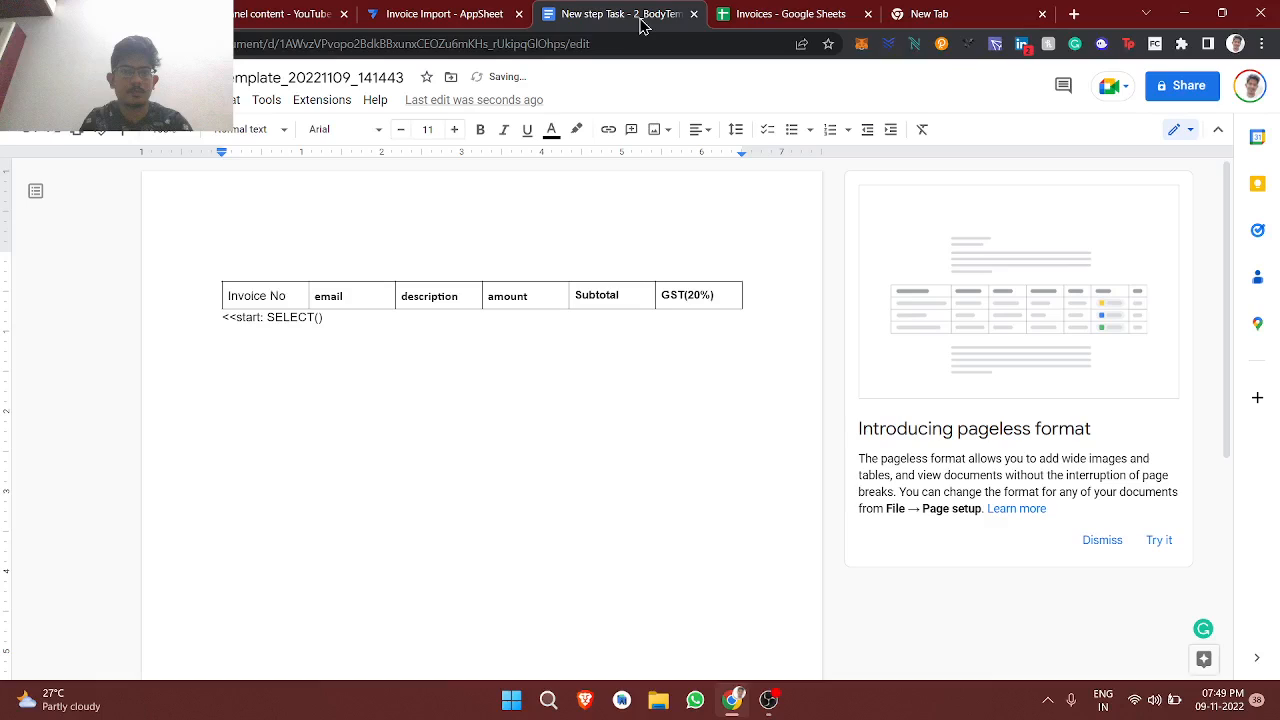
key("ctrl+Tab")
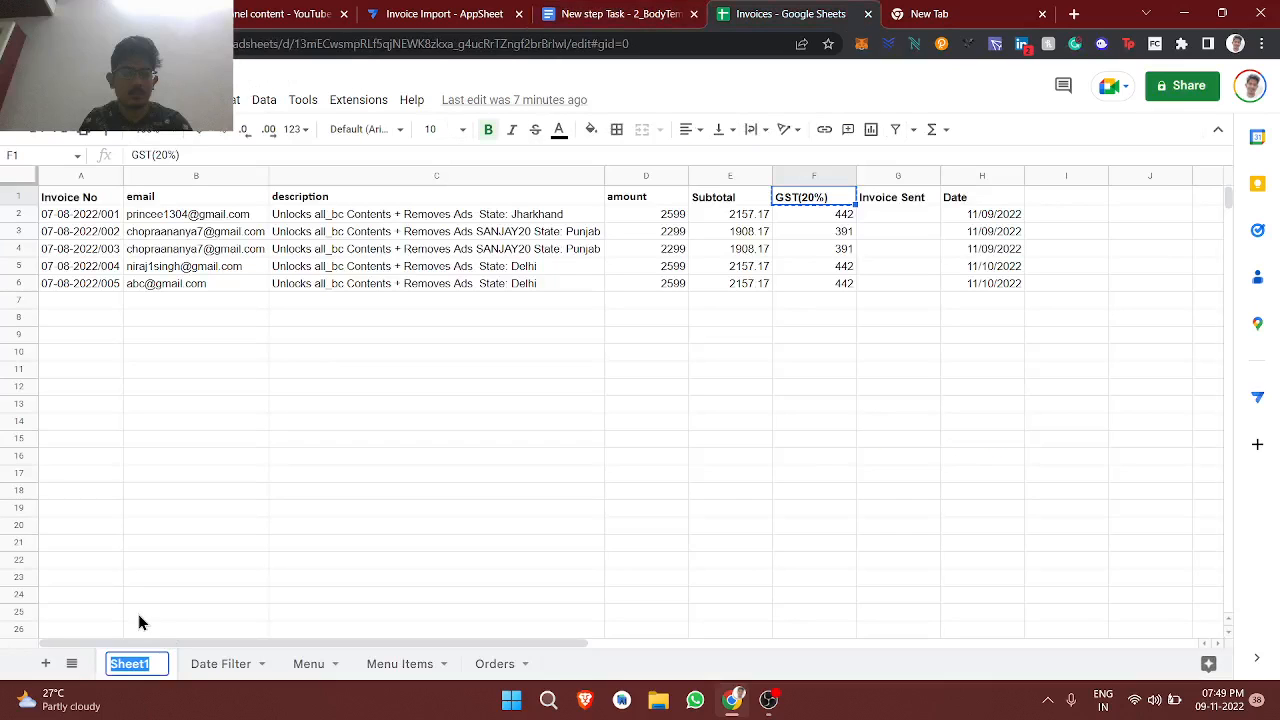
key("ctrl+v")
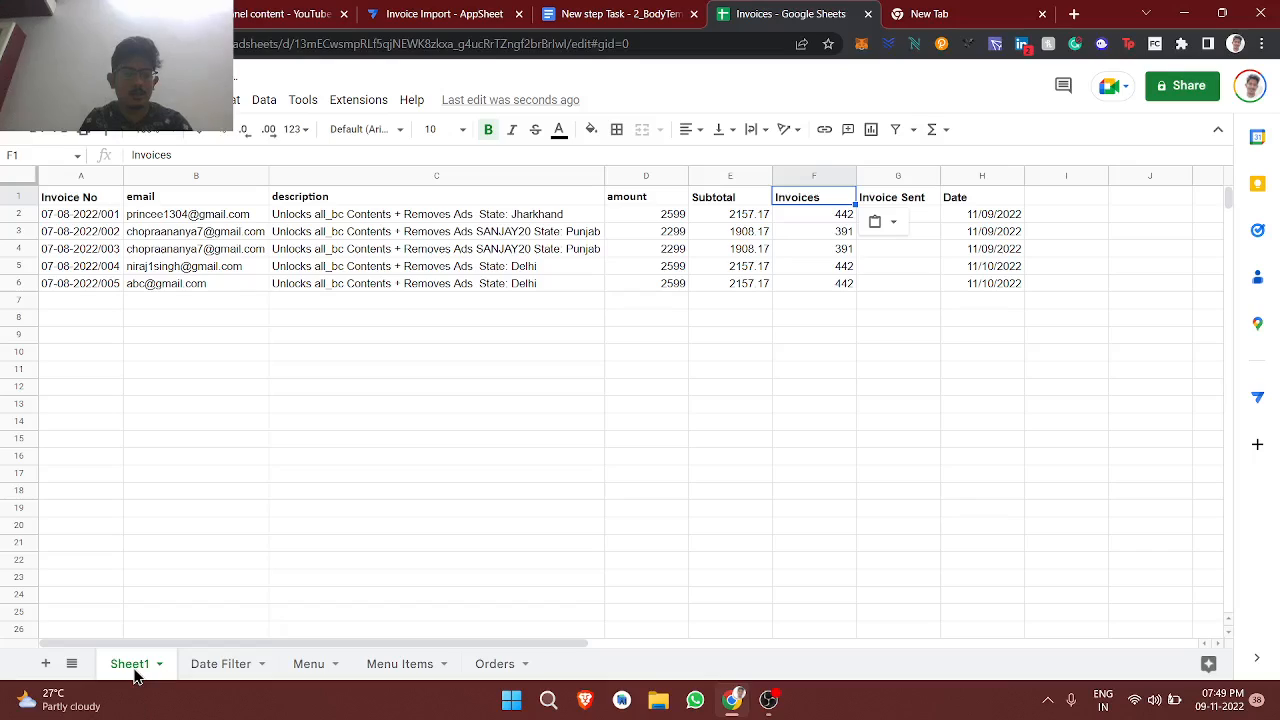
double_click(134, 666)
key("ctrl+v")
key("ctrl+z")
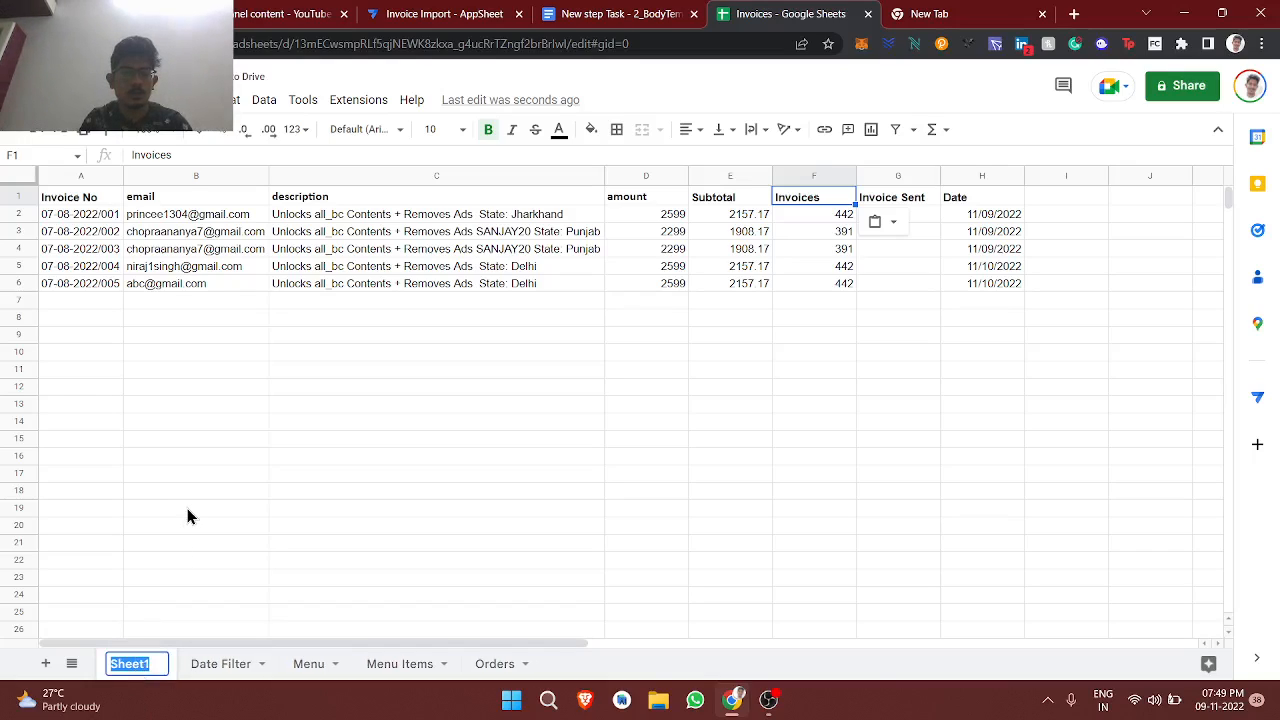
left_click(187, 508)
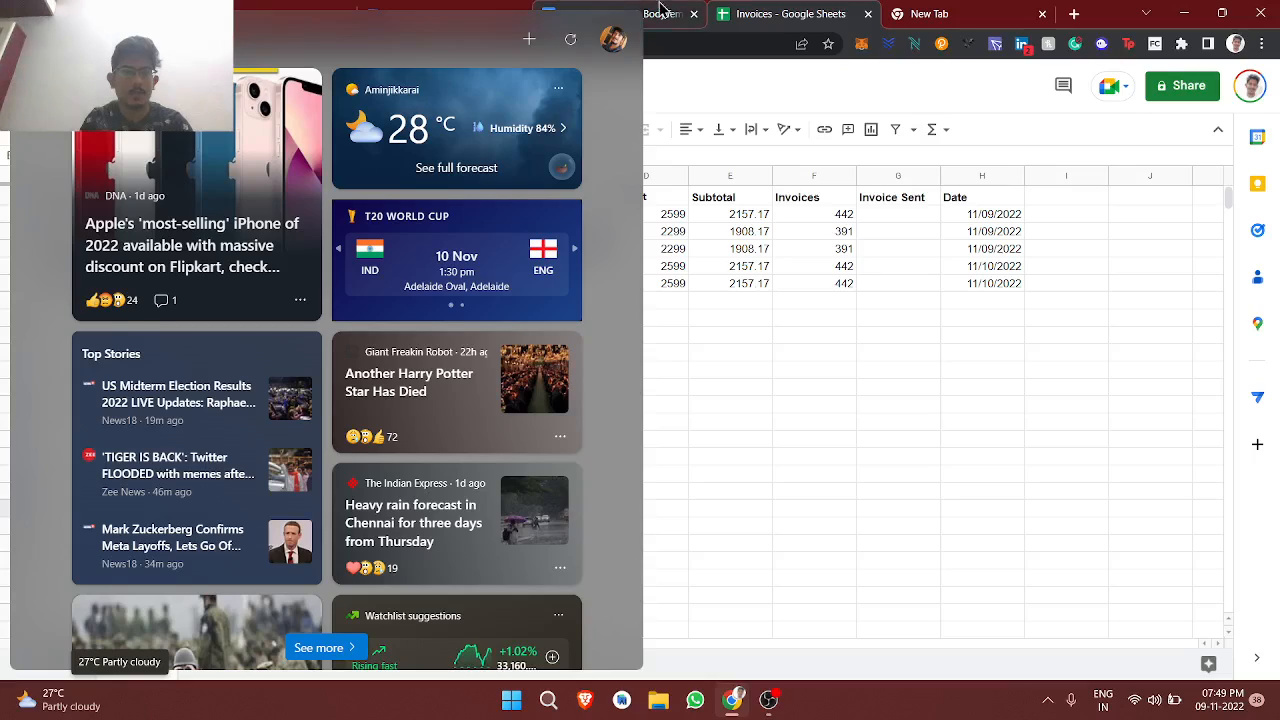
left_click(763, 245)
left_click(763, 532)
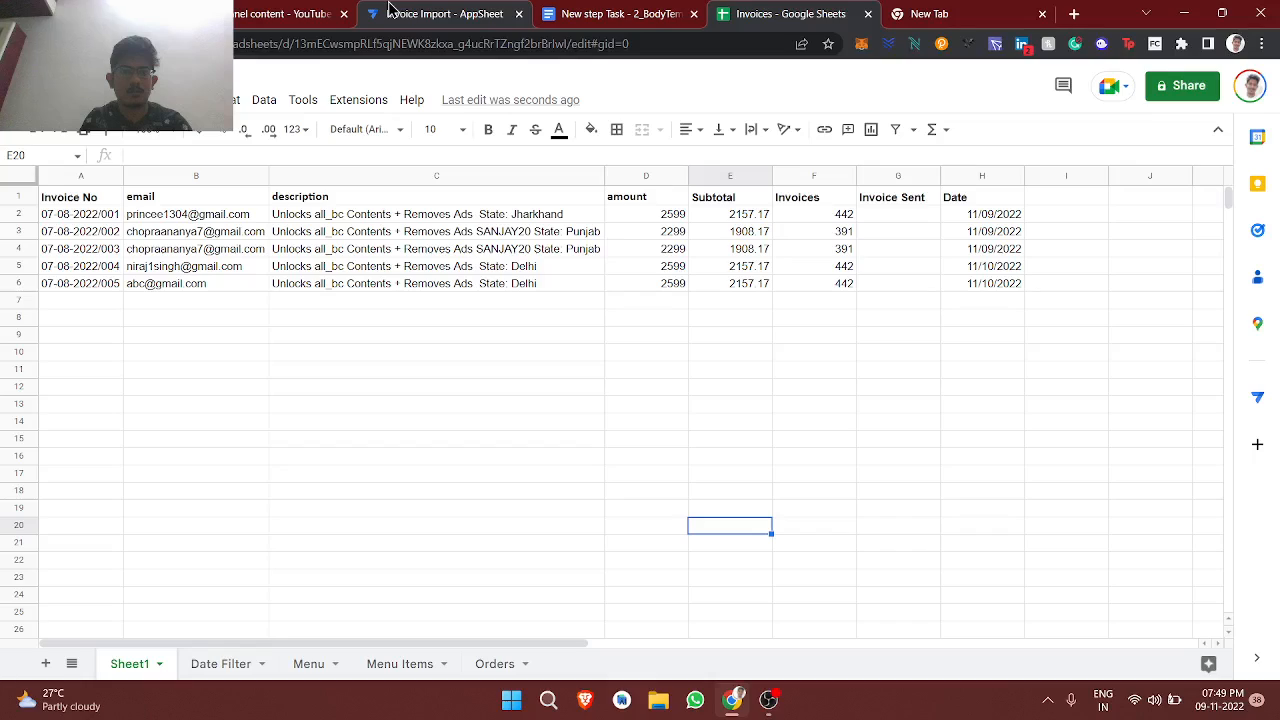
Step: Copy the table name Invoices from its AppSheet settings and insert Invoices[] inside the SELECT parentheses in the template
left_click(390, 12)
left_click(340, 410)
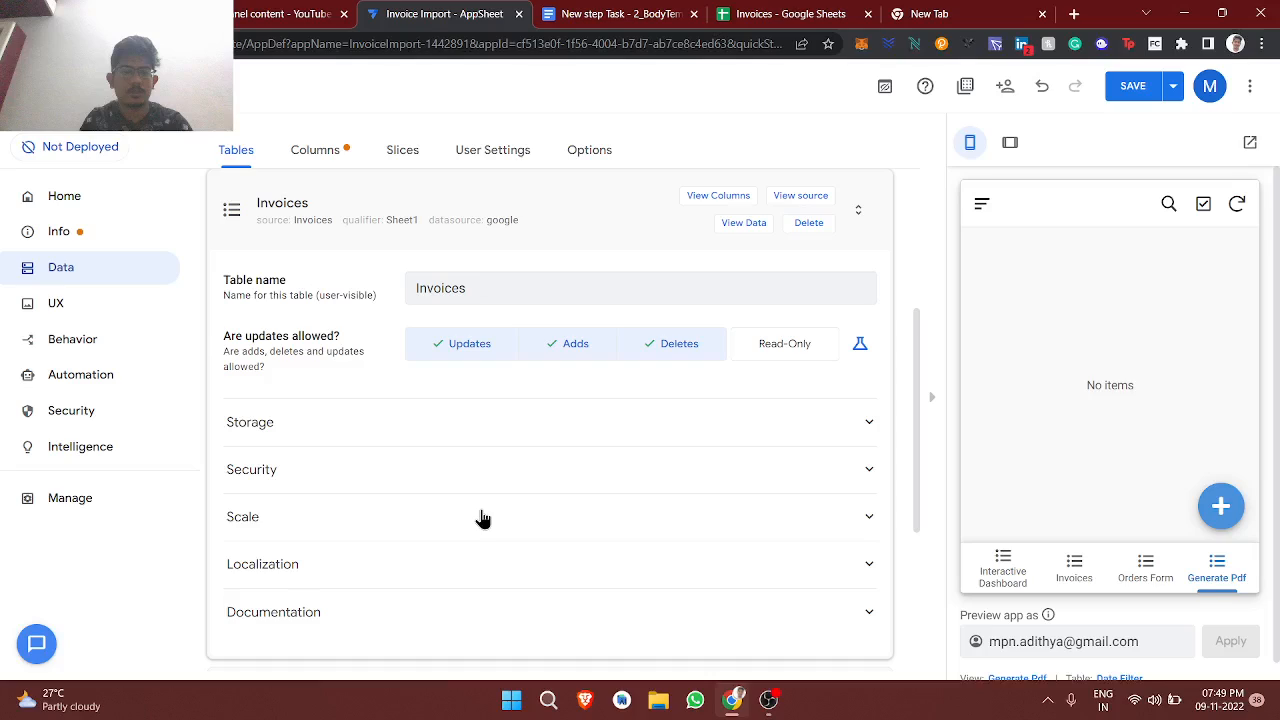
left_click(510, 438)
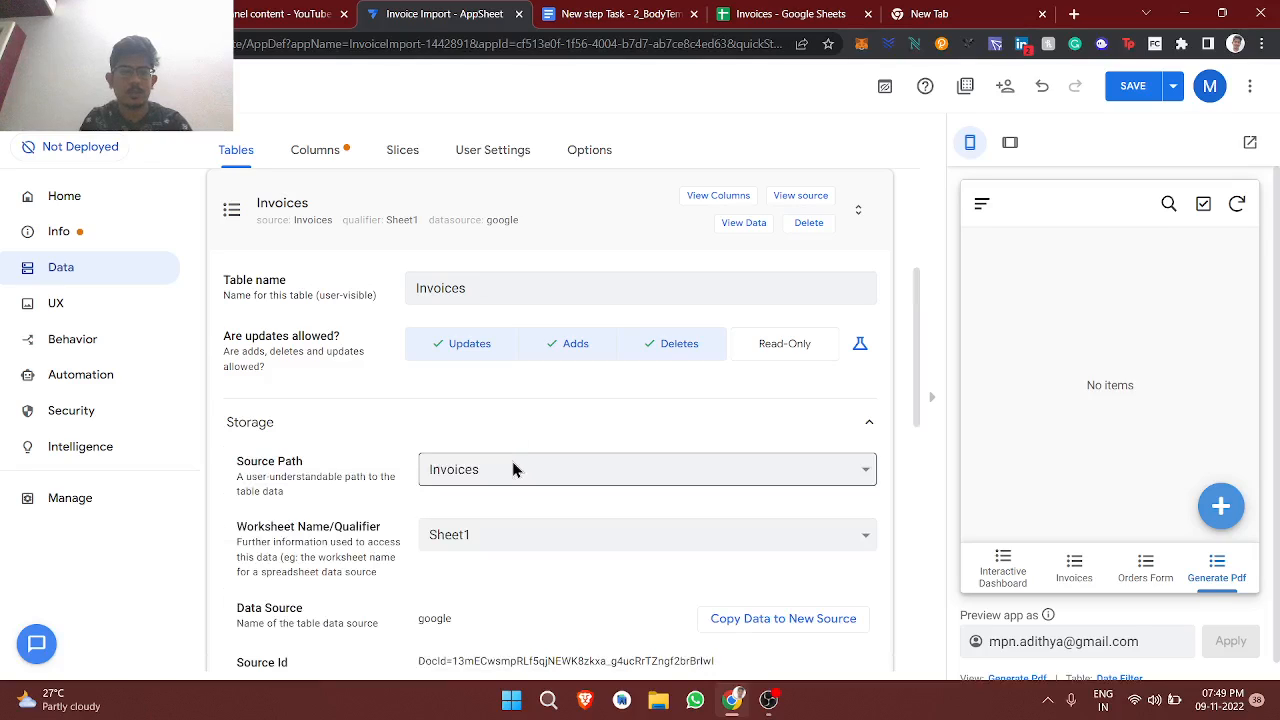
left_click(498, 276)
left_click_drag(498, 276, 358, 290)
key("ctrl+c")
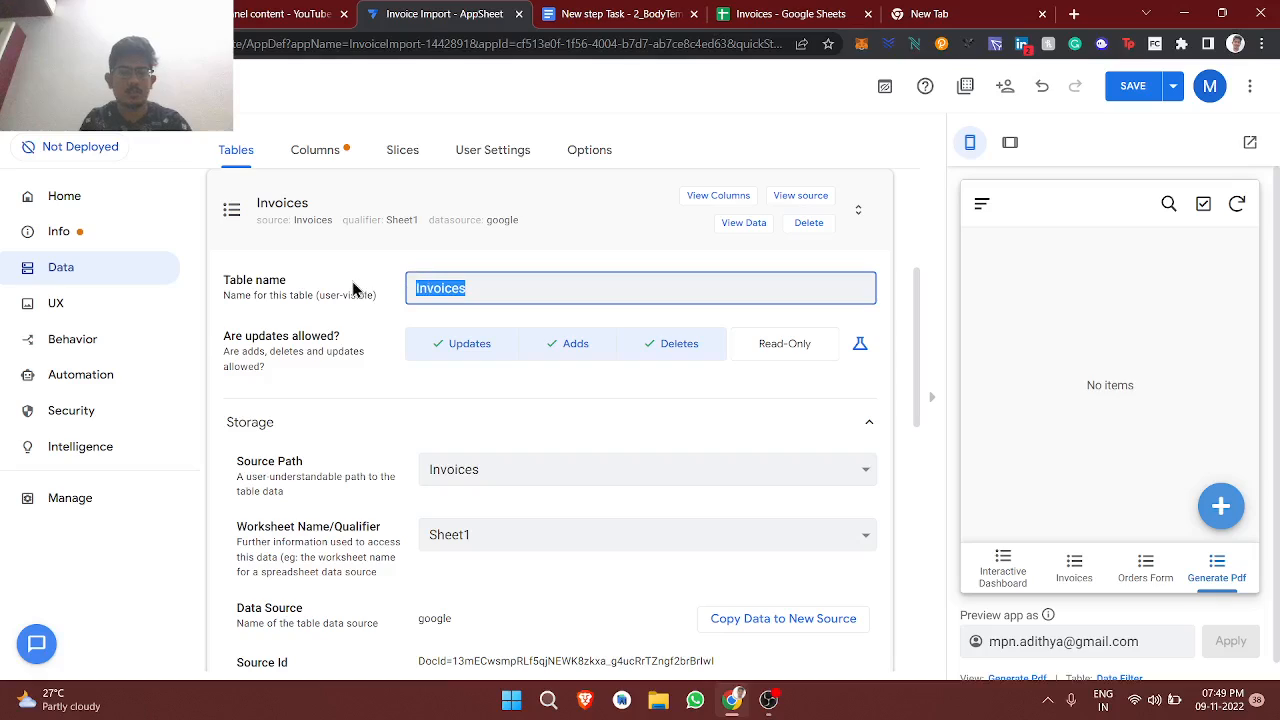
left_click(645, 13)
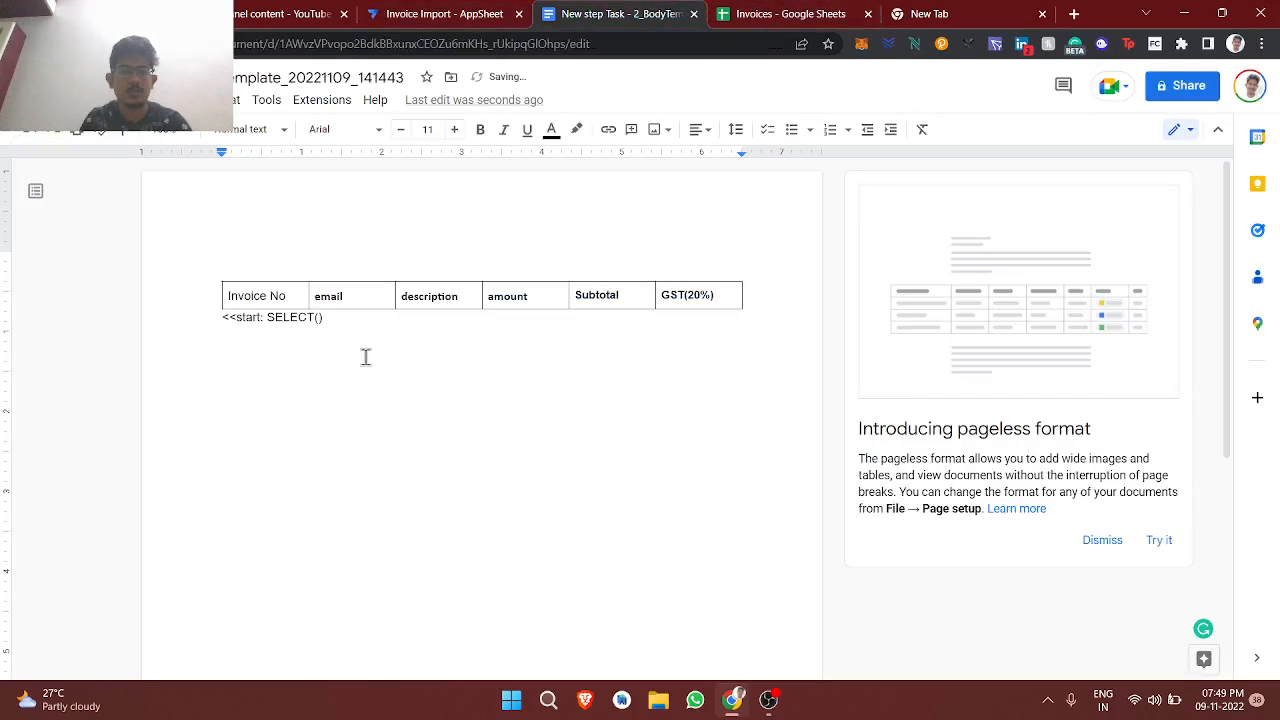
key("ctrl+v")
type("[]")
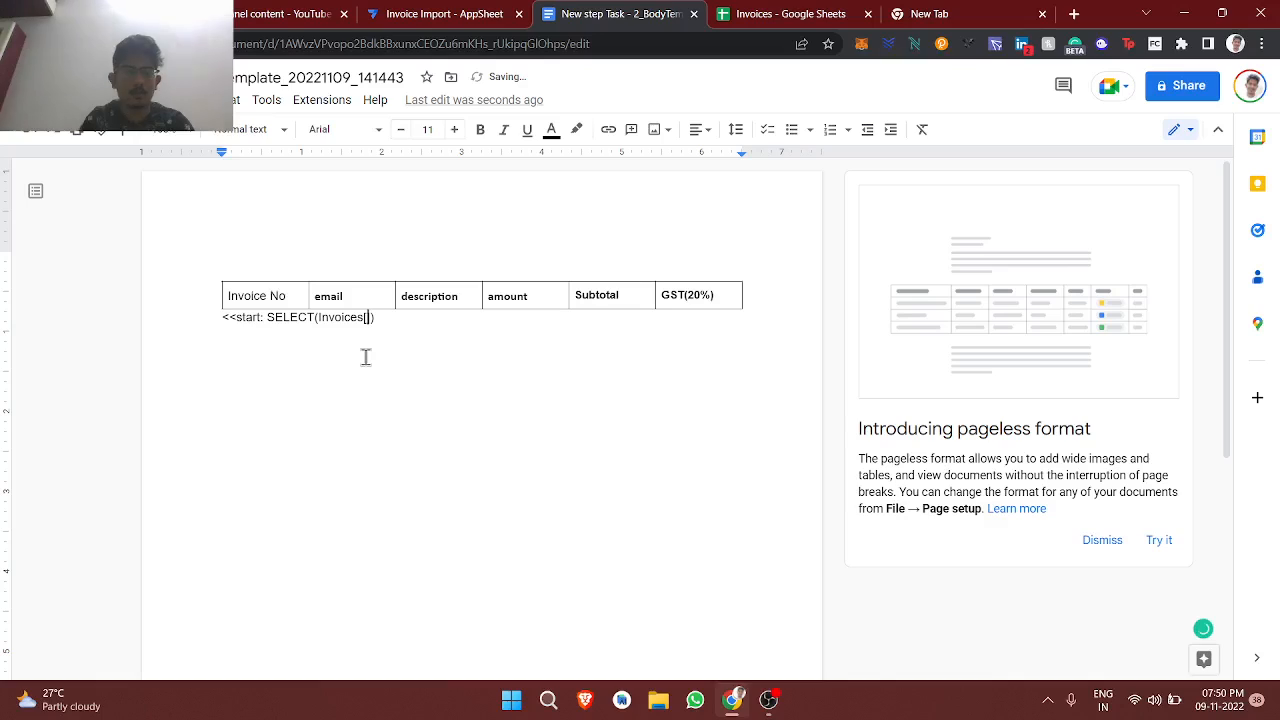
Step: Copy the Invoice No key column name from the Invoices table's columns in AppSheet into the square brackets after Invoices
left_click(740, 13)
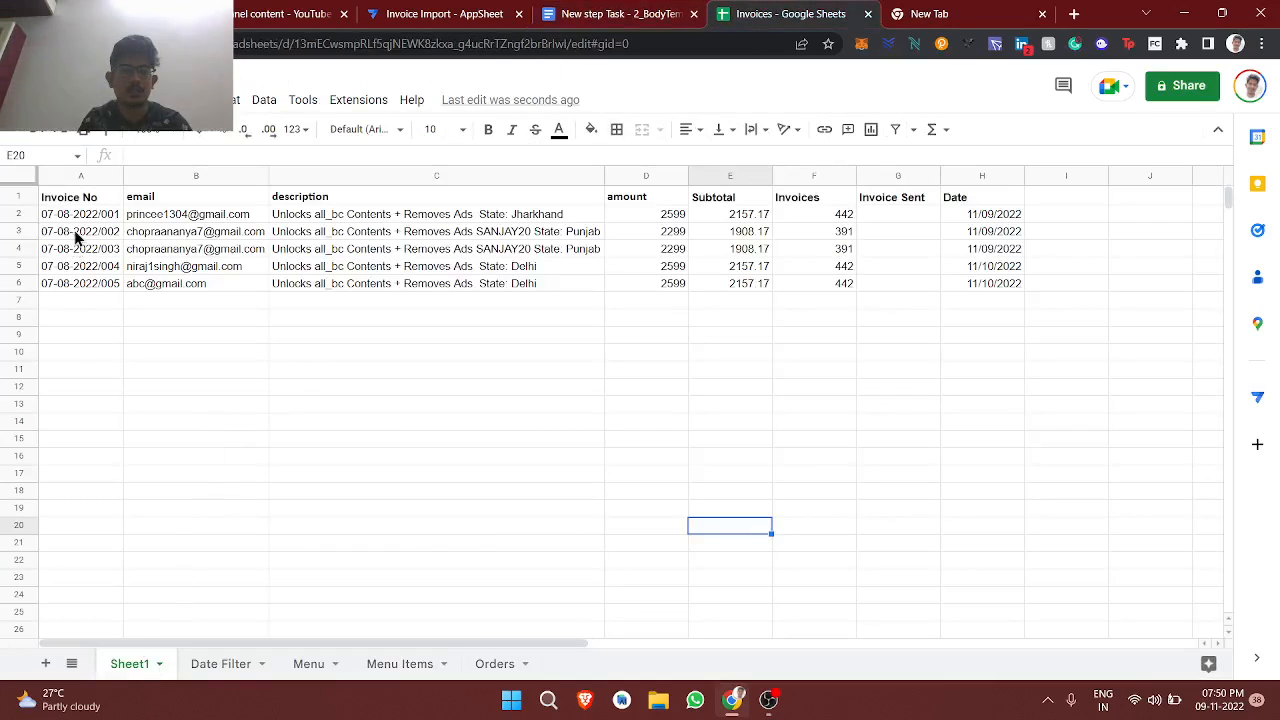
left_click(81, 199)
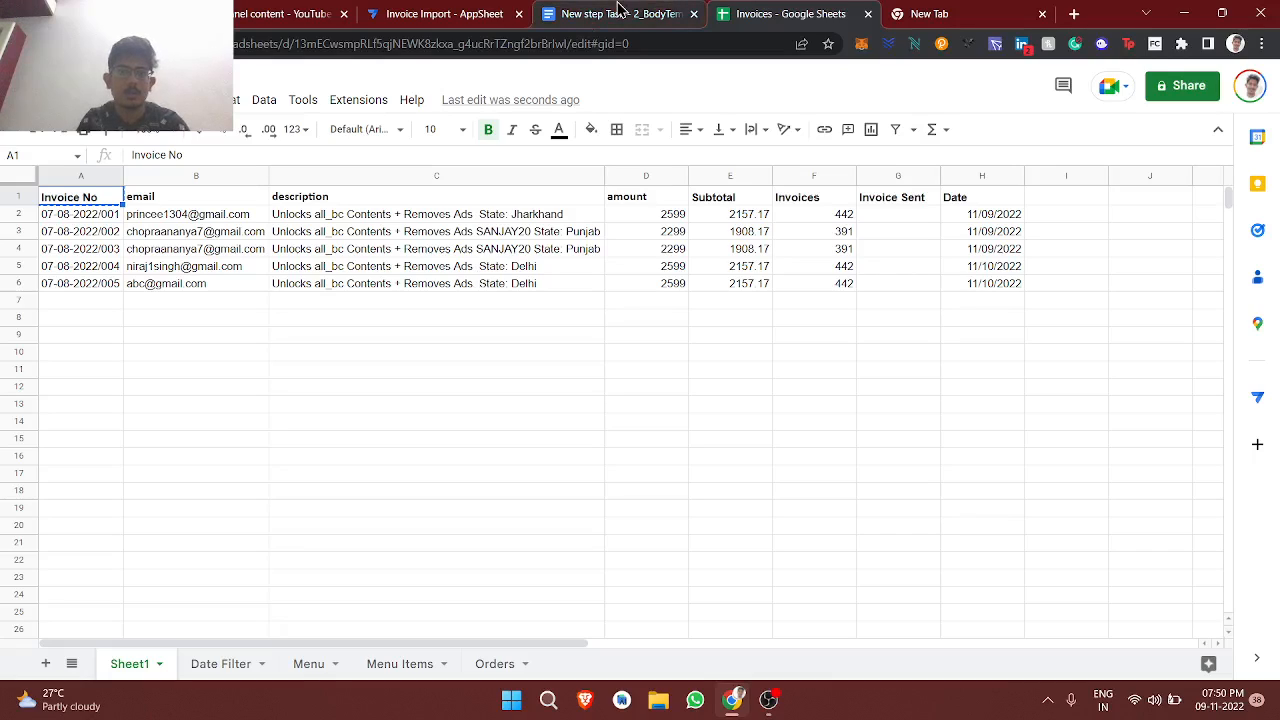
left_click(489, 12)
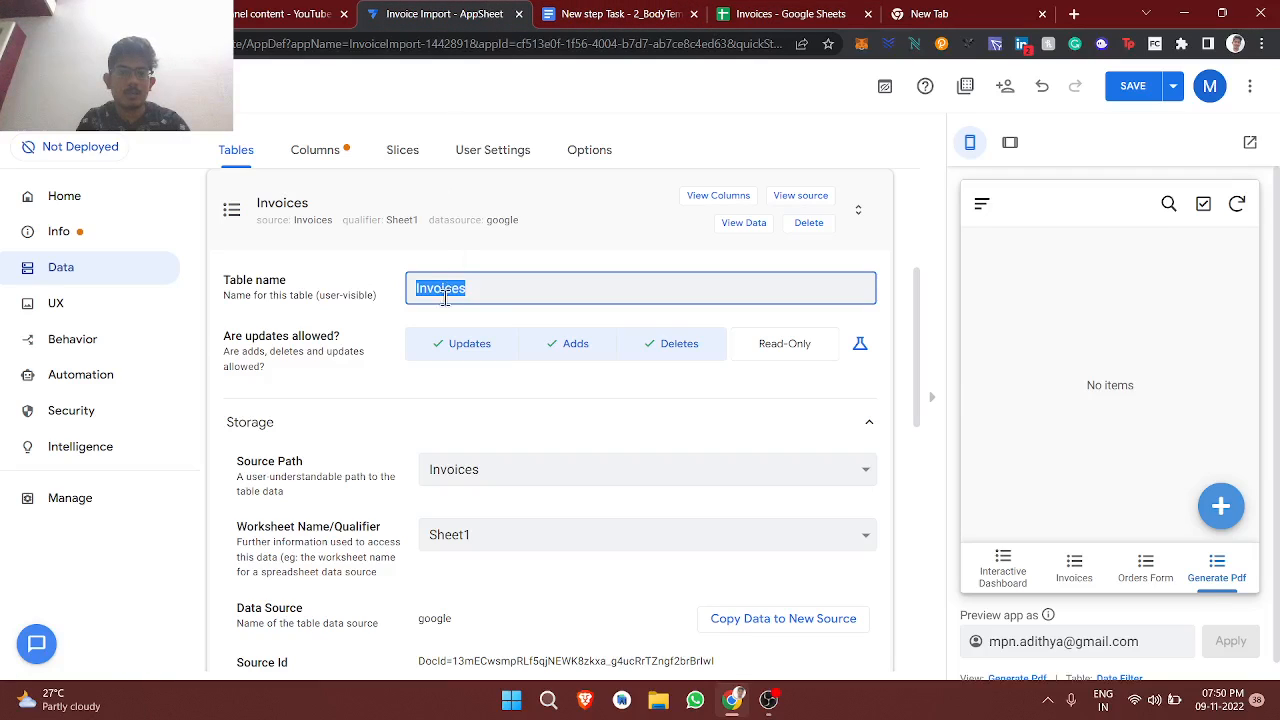
left_click(718, 196)
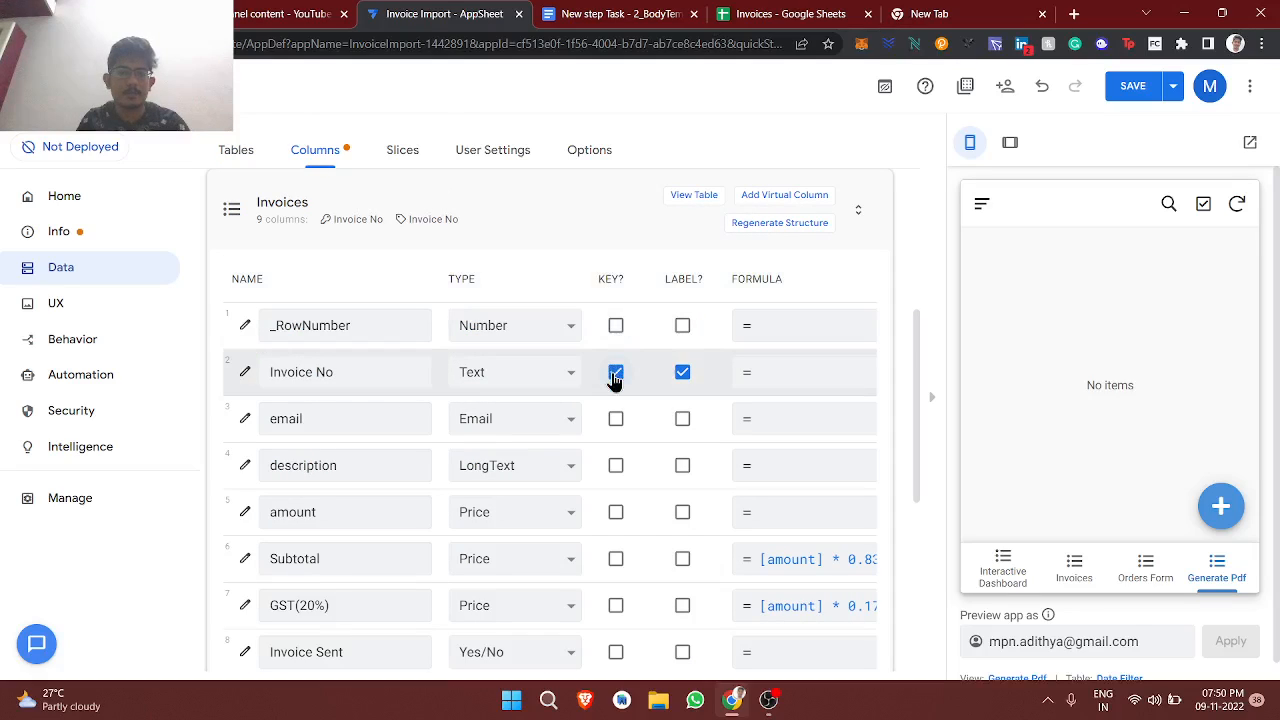
triple_click(351, 371)
key("ctrl+c")
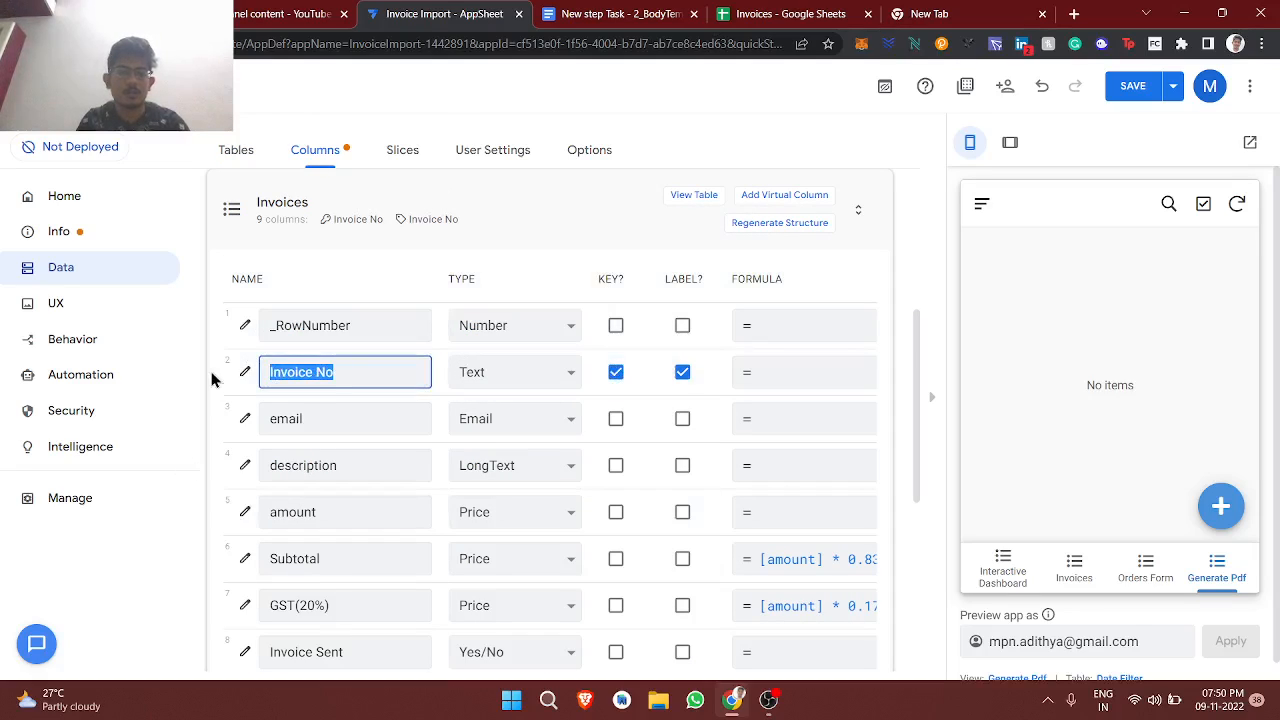
left_click(795, 13)
left_click(578, 12)
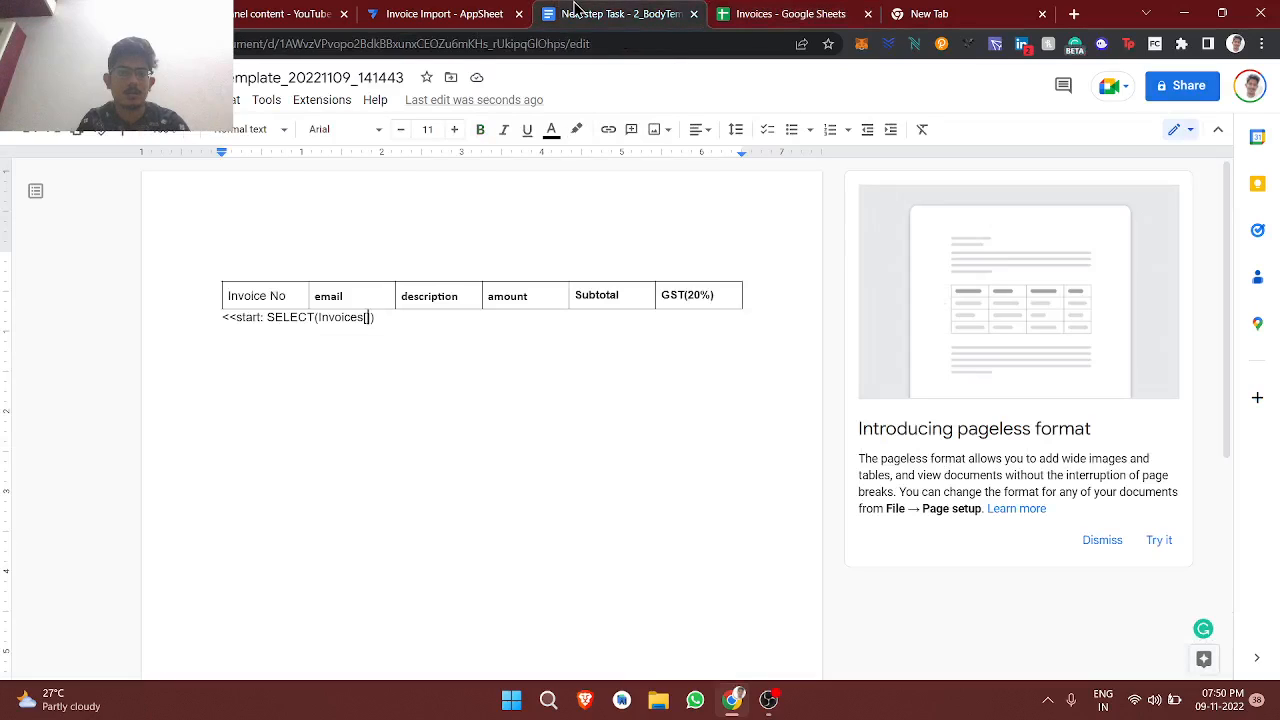
key("ctrl+v")
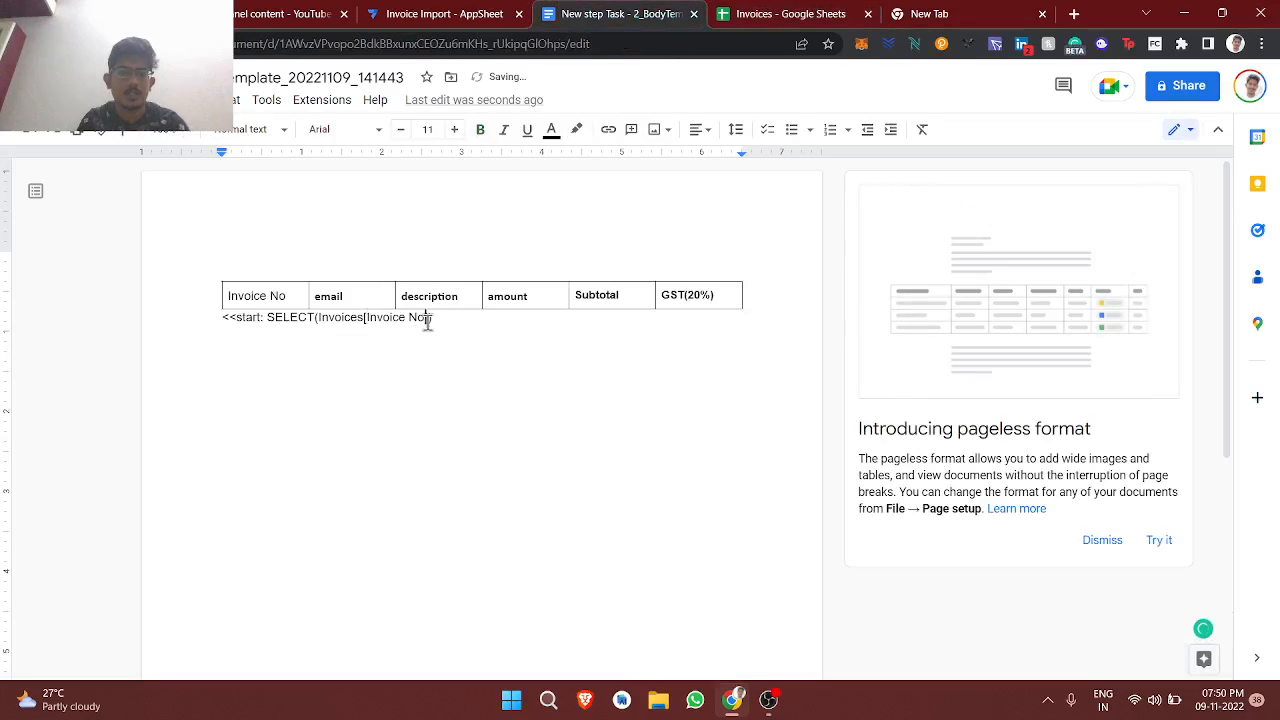
Step: Extend the SELECT expression with a comma and [Date], taking the Date column name from the header in the Invoices spreadsheet
key("Right")
type(", ")
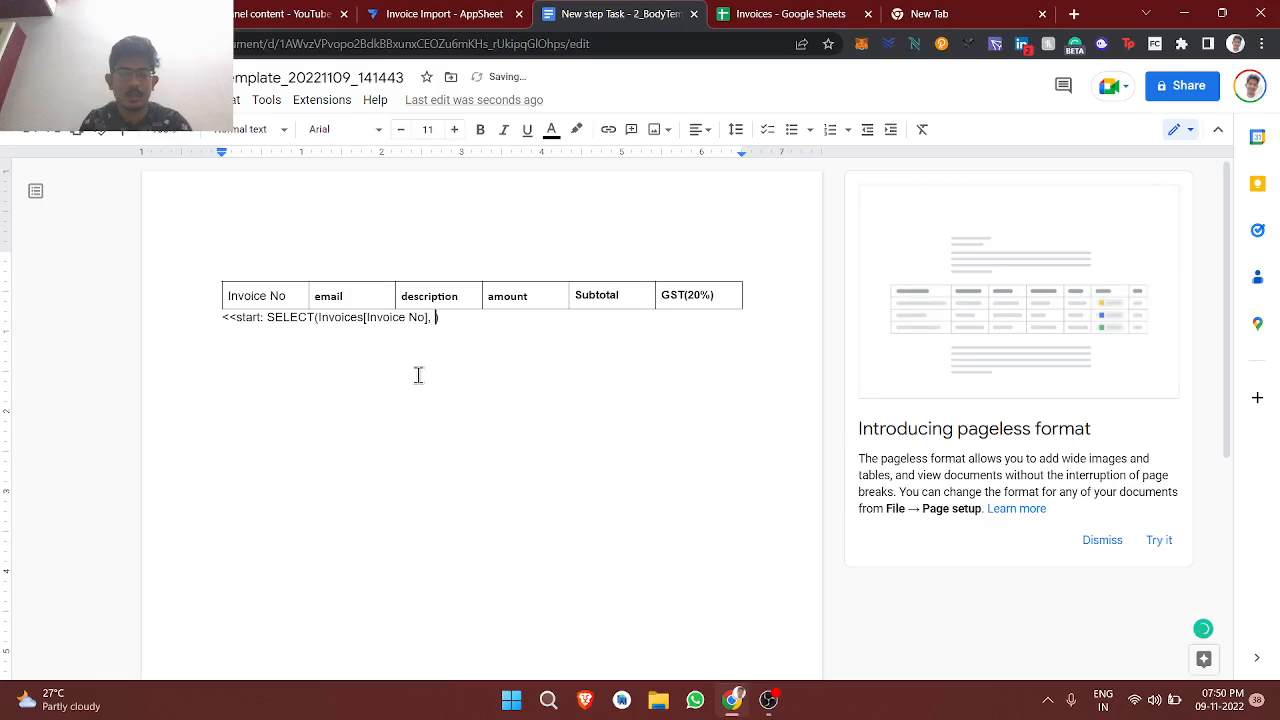
type("[]")
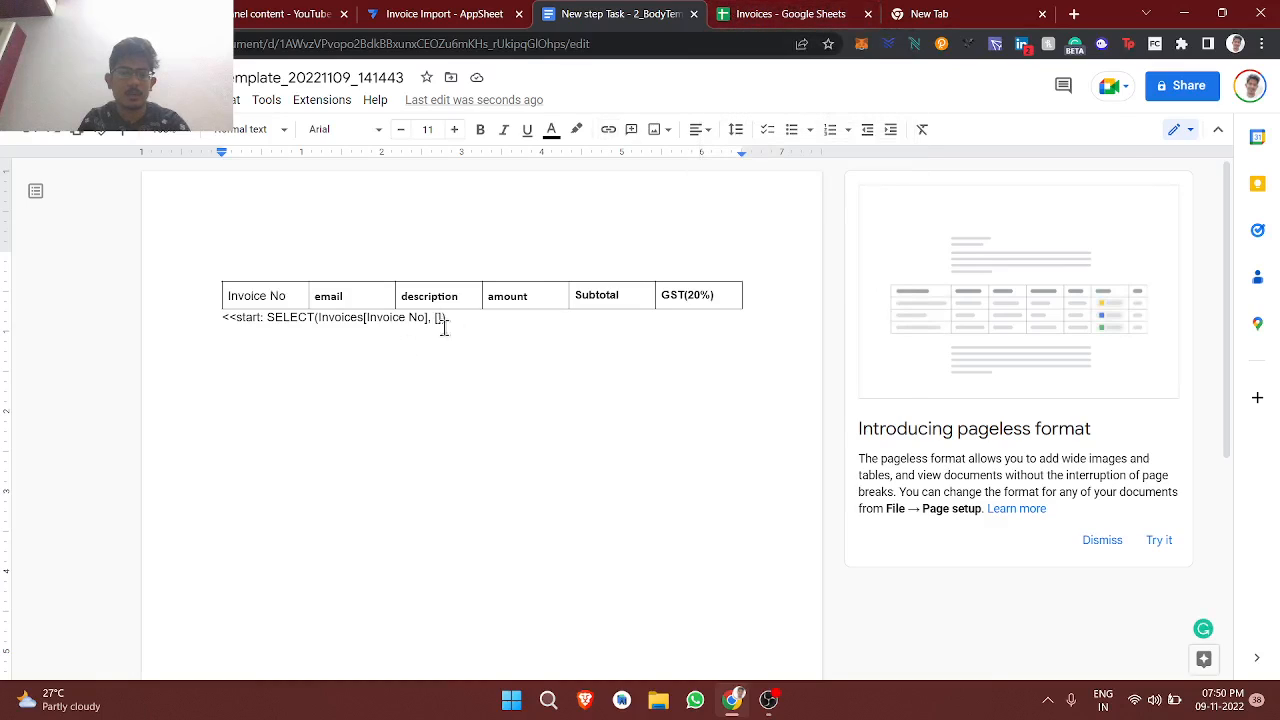
left_click(810, 13)
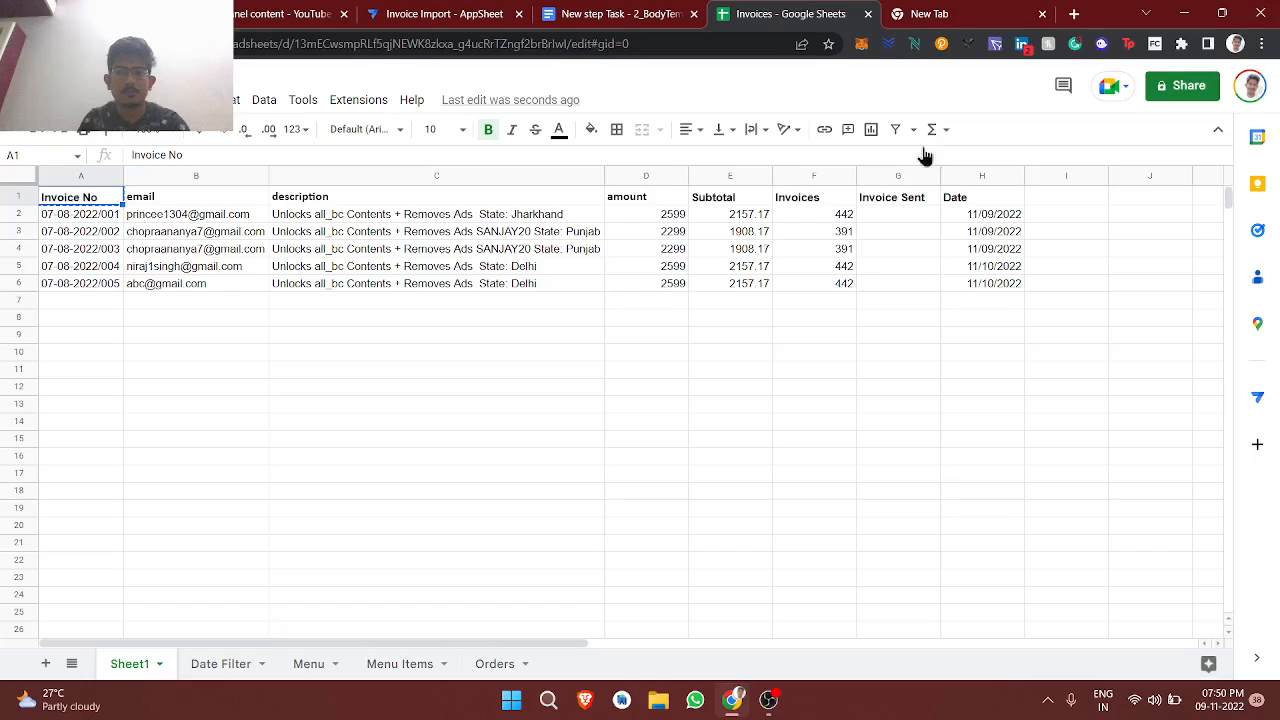
left_click(981, 200)
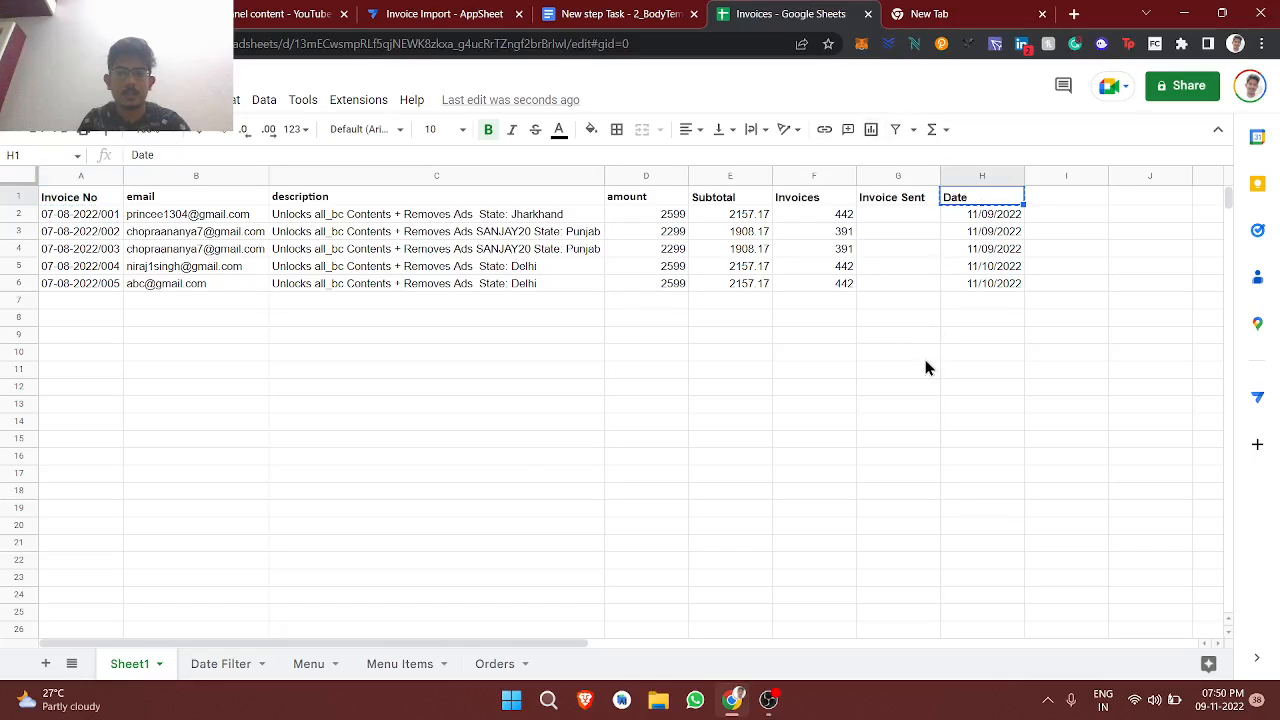
left_click(620, 13)
type("Date")
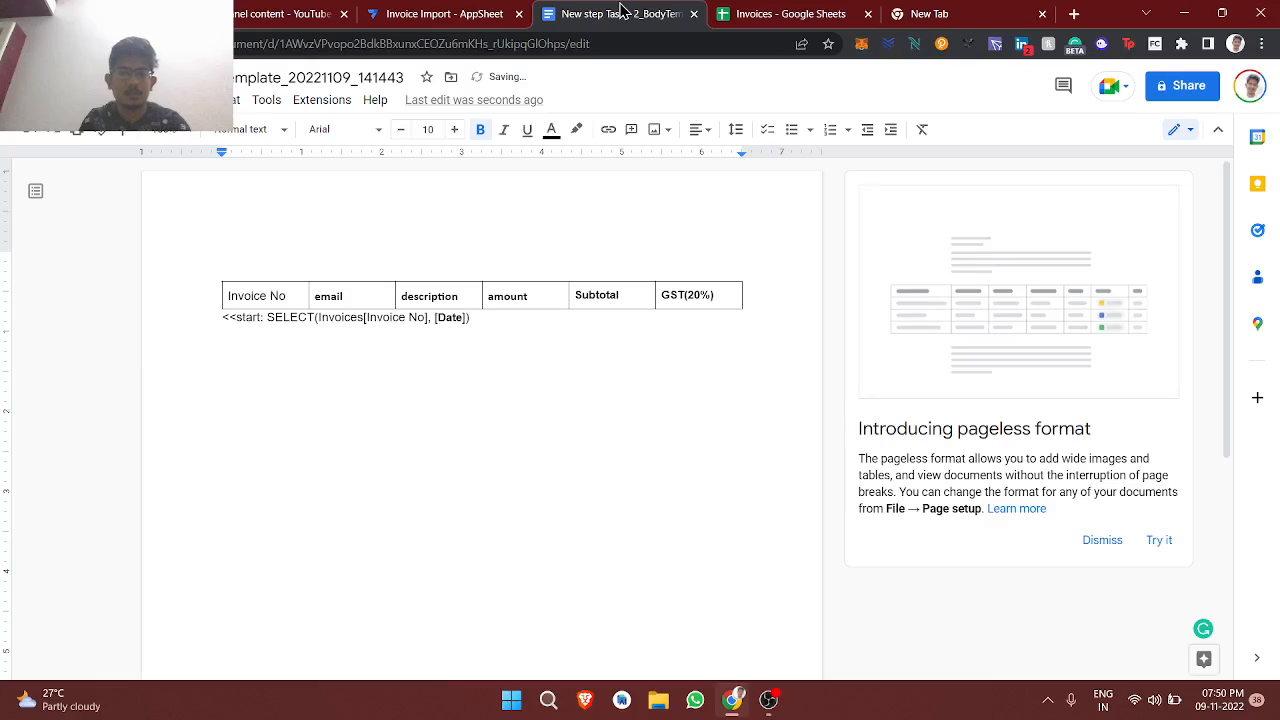
Step: Complete the SELECT condition after [Date] with = [_THISROW].[Date]
key("Right")
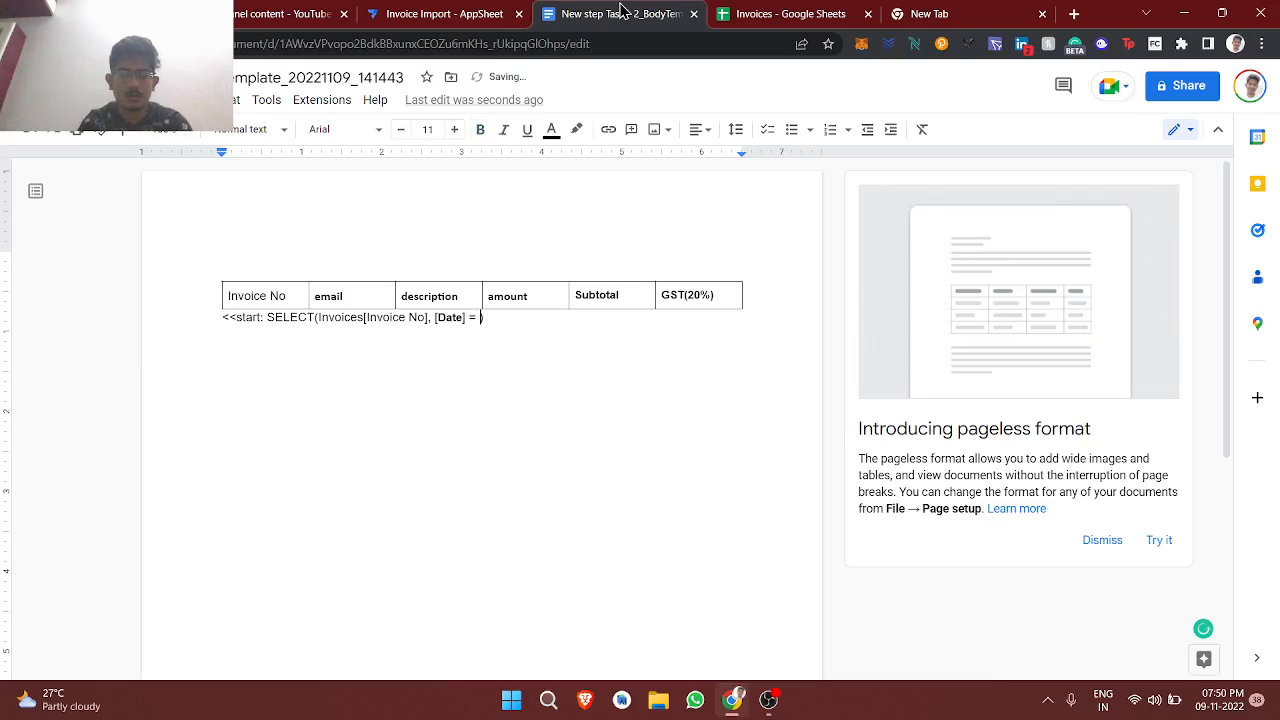
type("[_THIS]")
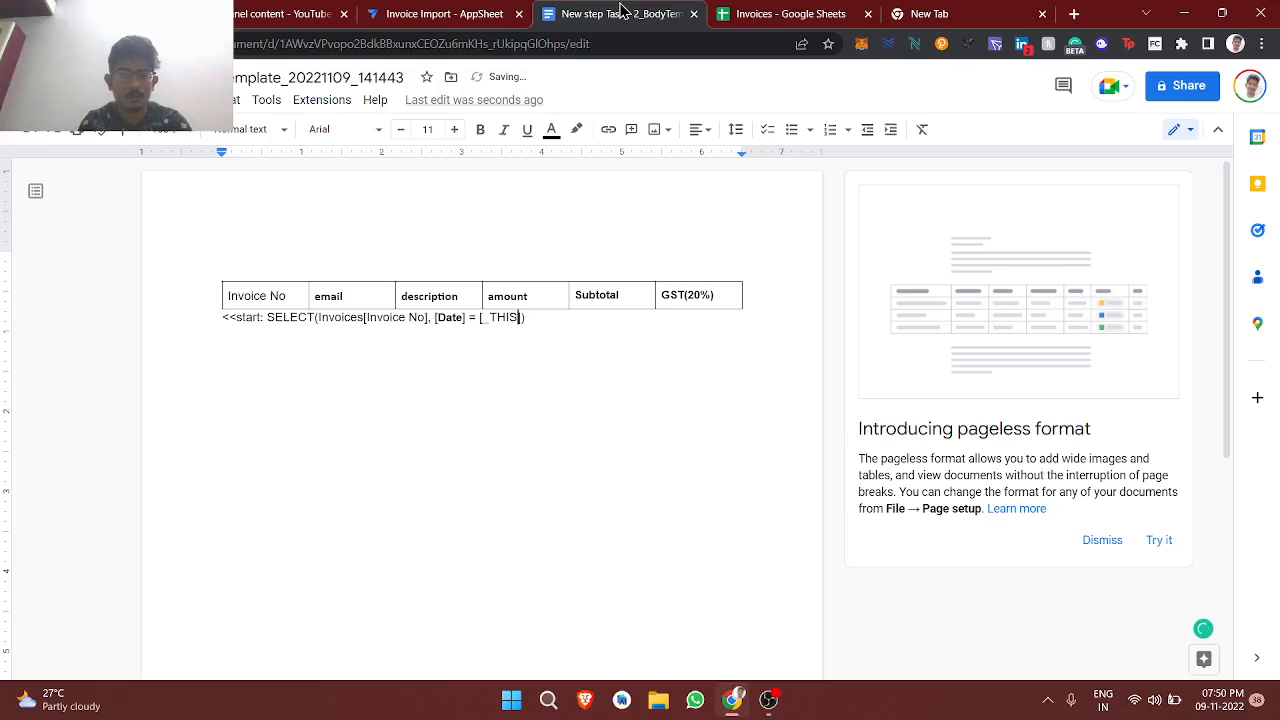
type("ROW")
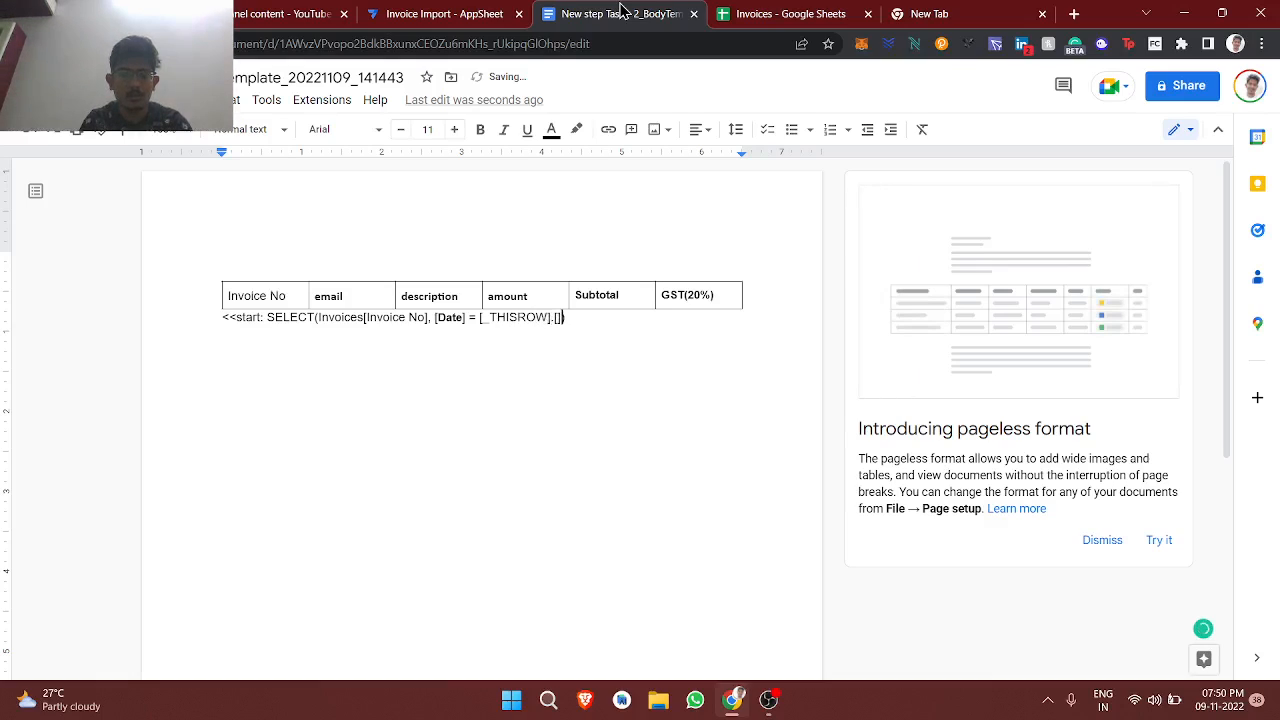
type(".[Date]")
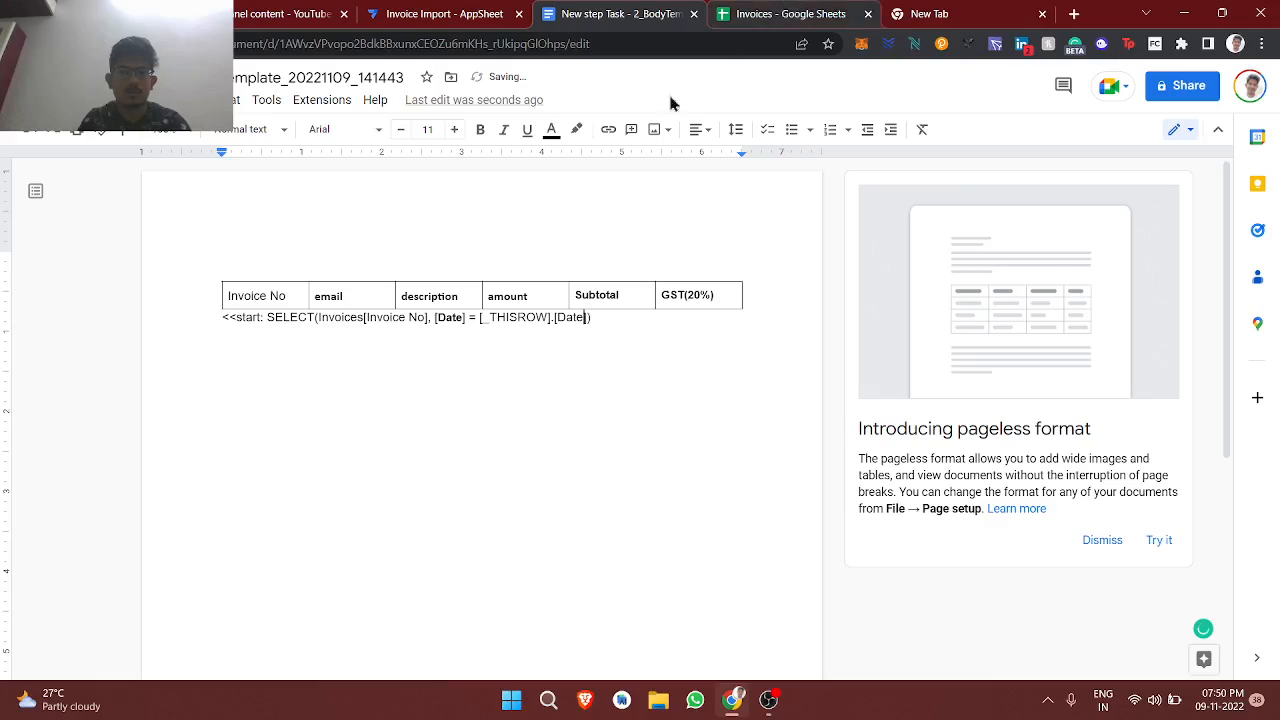
Step: Check the condition's date reference against the Date Filter worksheet, and close the start expression in the template with >>
left_click_drag(466, 317, 435, 317)
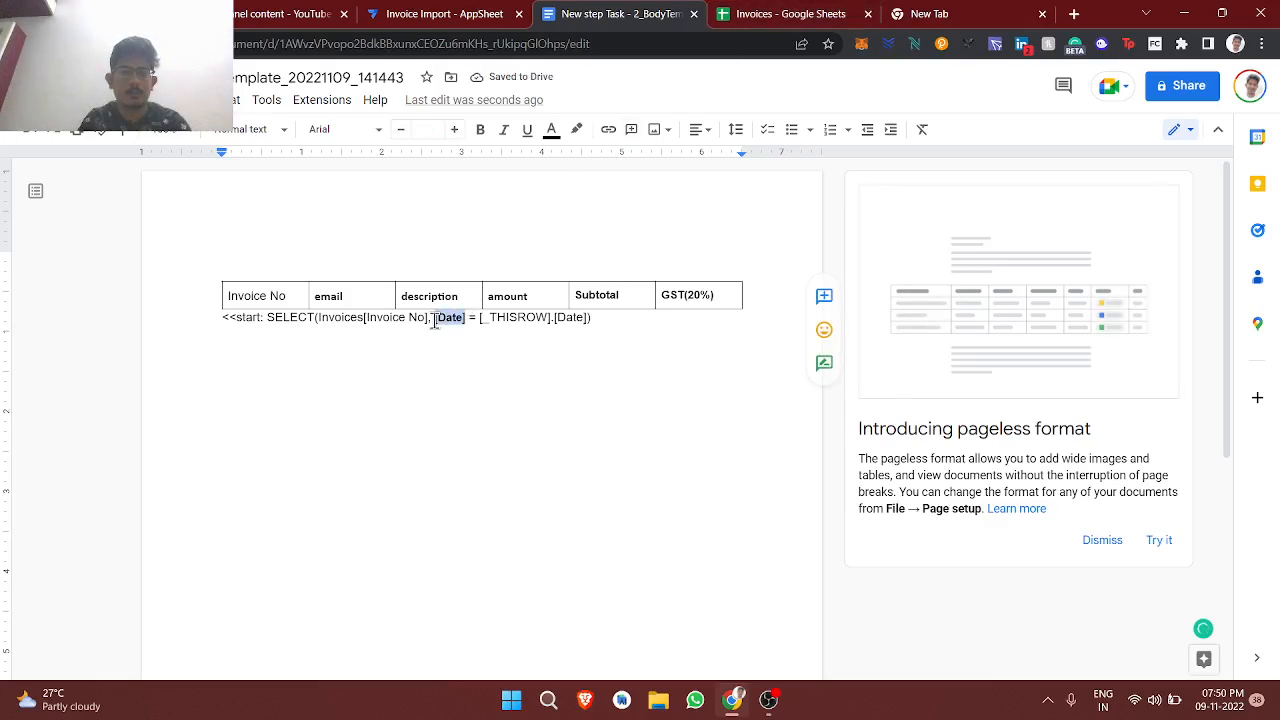
left_click(508, 12)
left_click(790, 13)
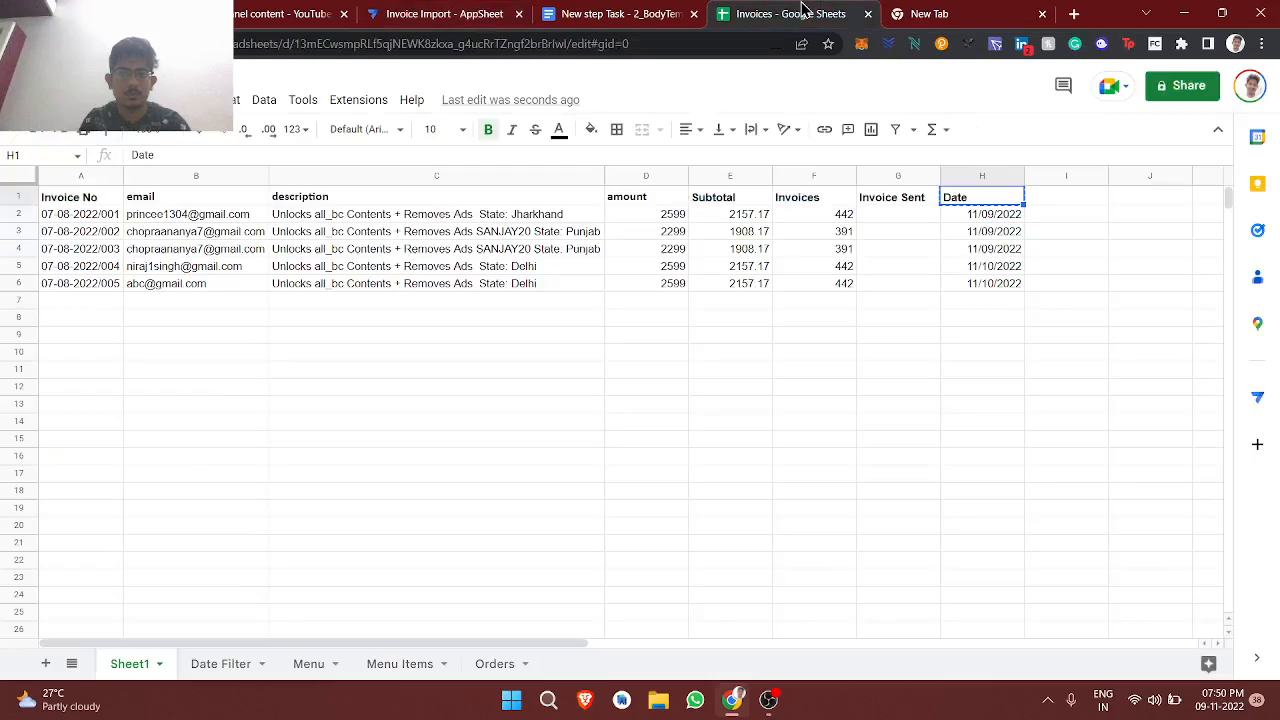
left_click(205, 665)
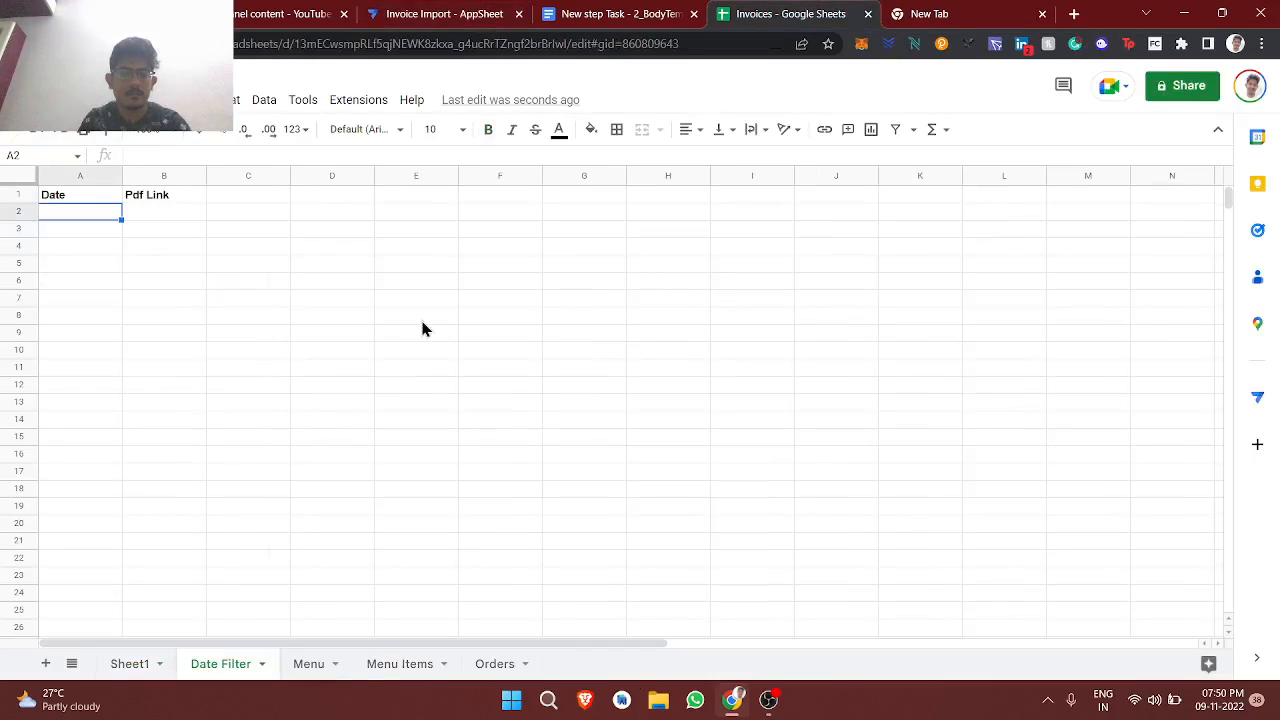
left_click(640, 13)
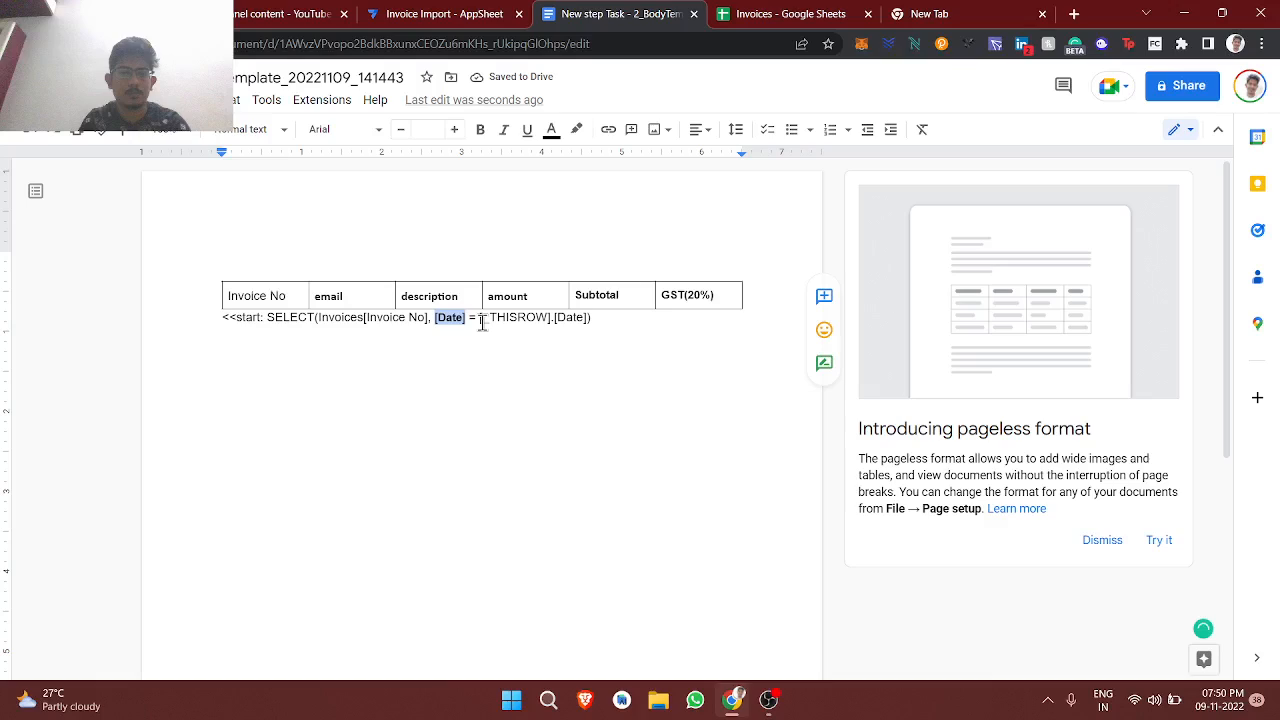
left_click_drag(483, 321, 588, 319)
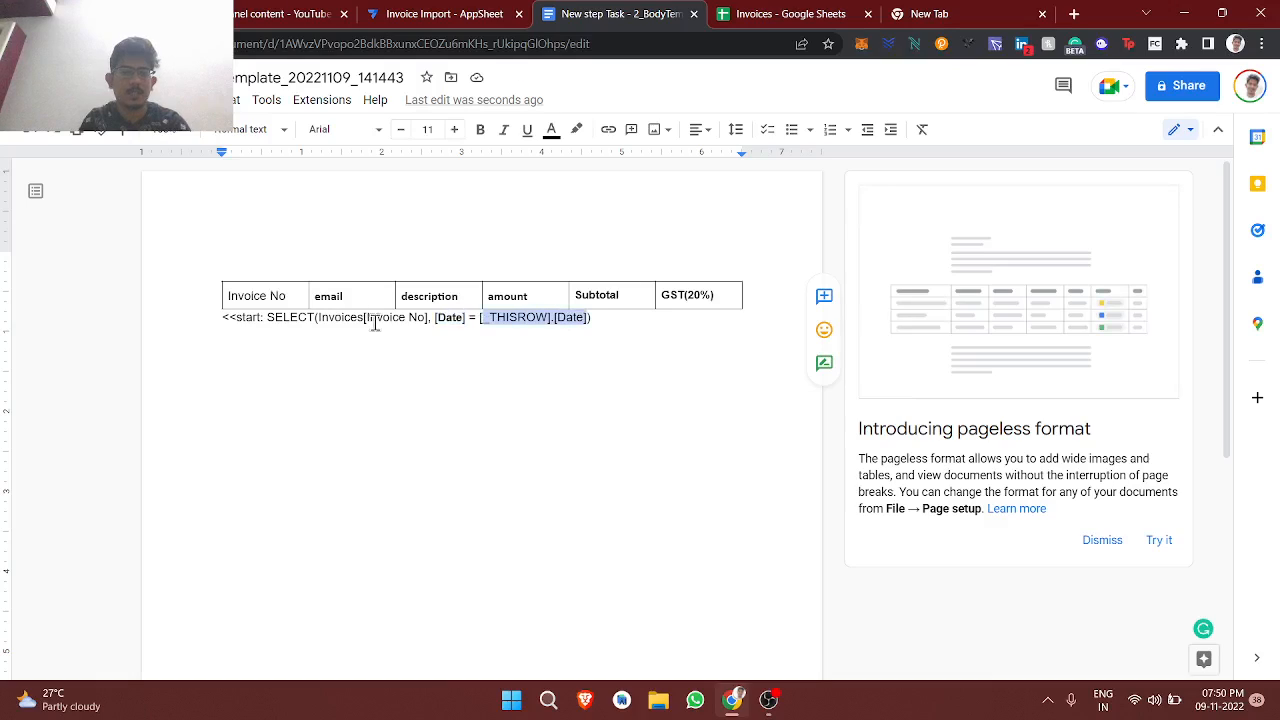
left_click_drag(375, 323, 423, 323)
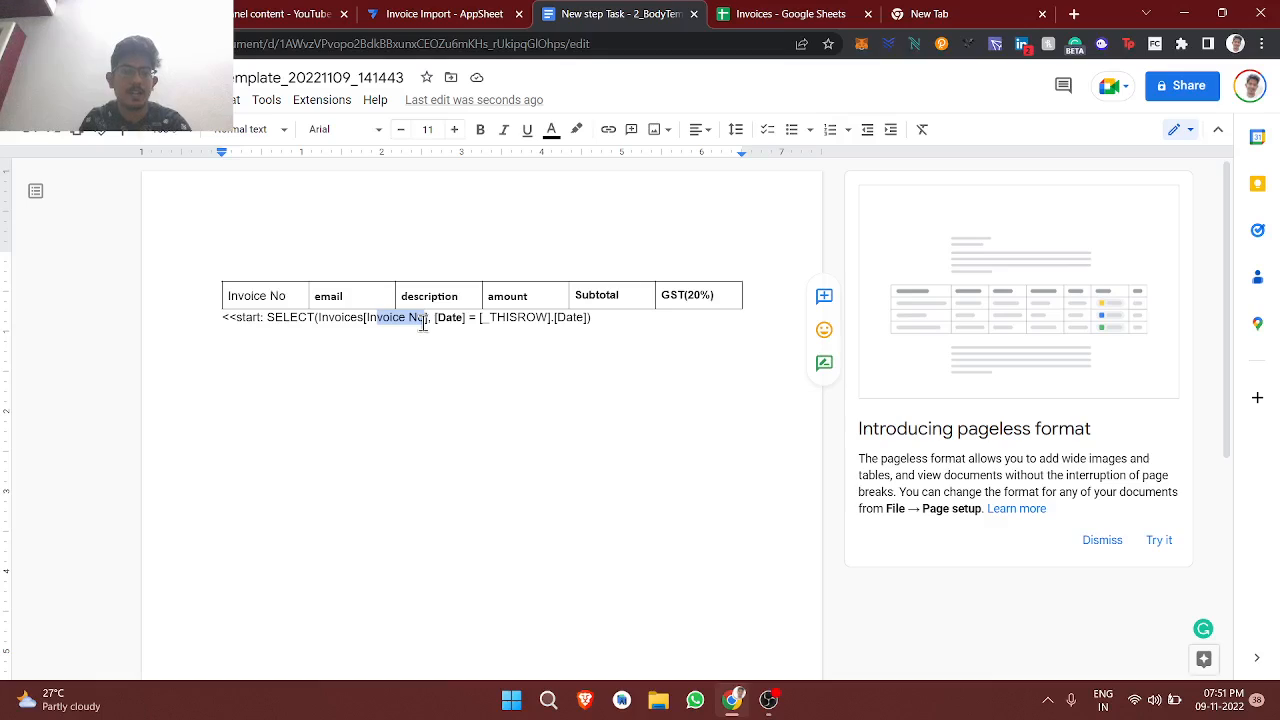
left_click(632, 322)
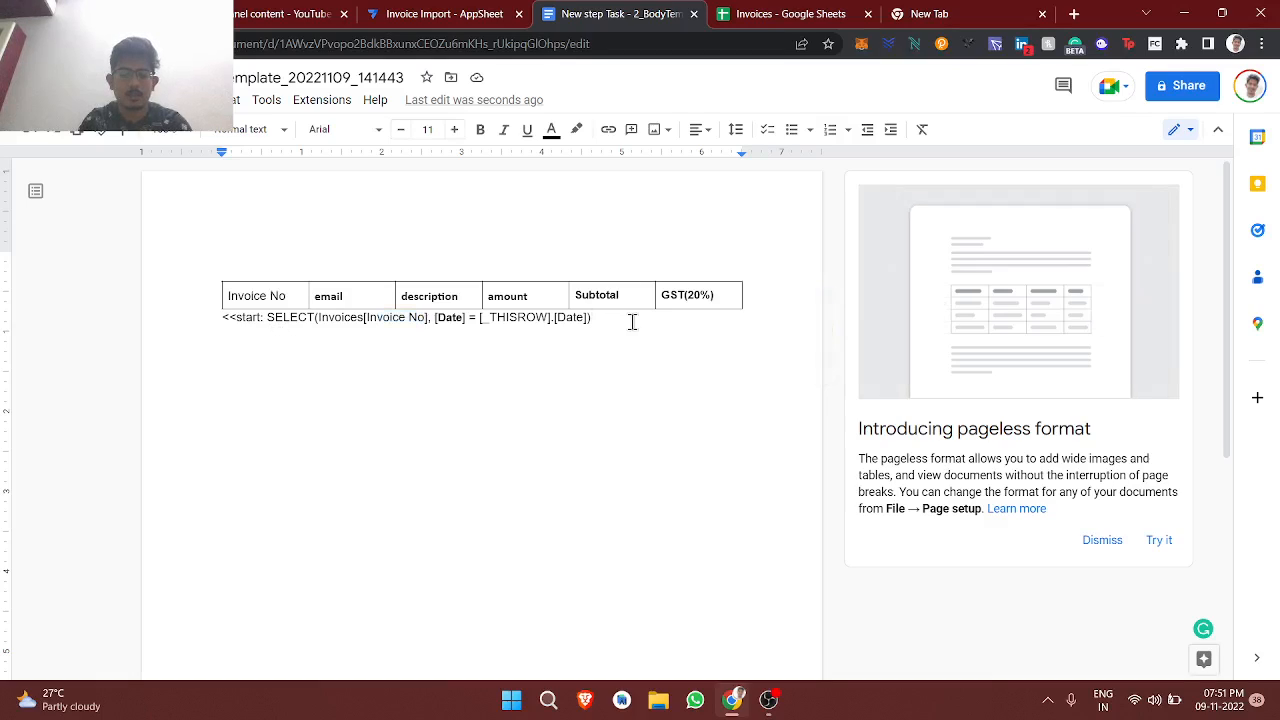
type(">>")
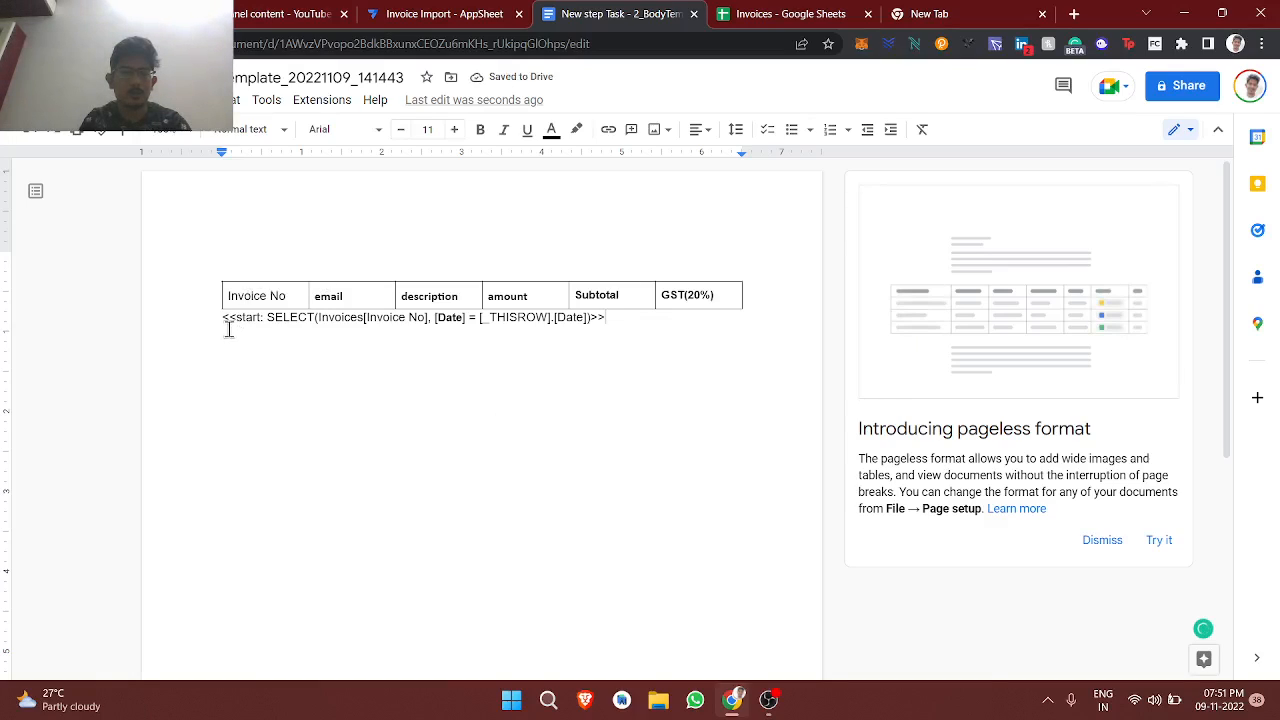
Step: Insert a 6 x 1 table below the start expression
left_click_drag(222, 317, 236, 317)
left_click(632, 319)
left_click(168, 100)
mouse_move(223, 157)
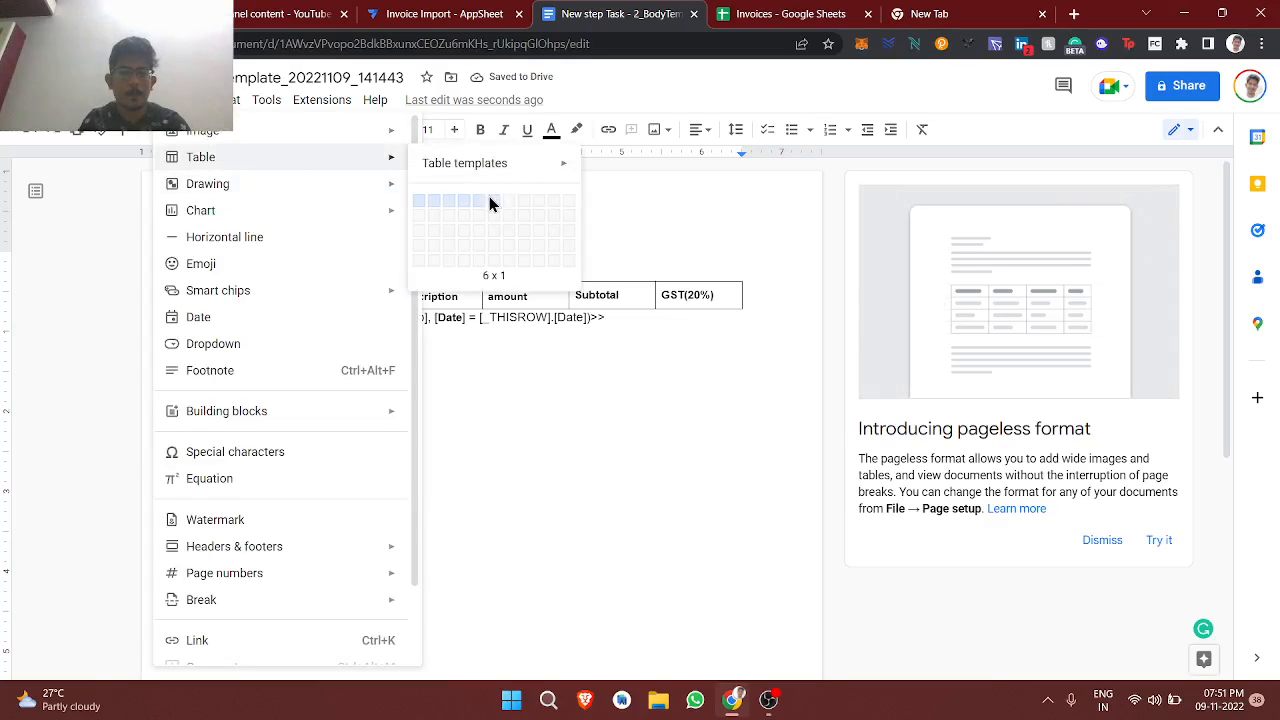
left_click(489, 205)
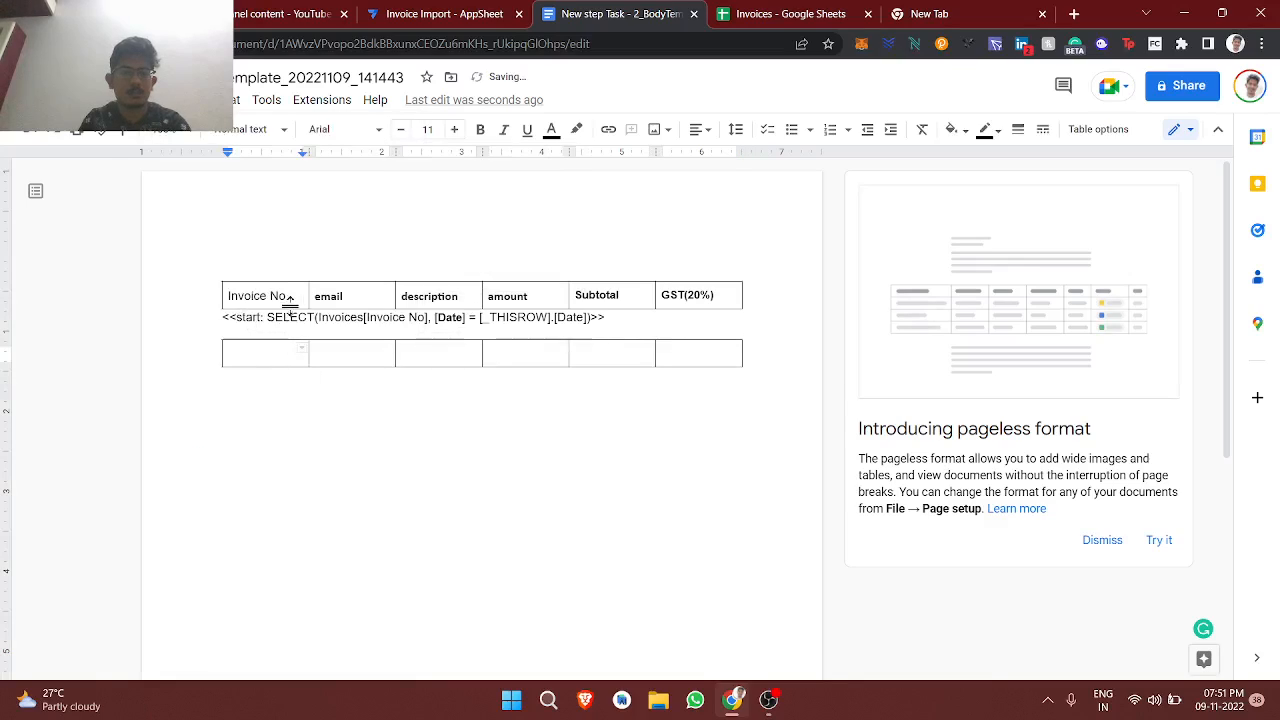
Step: Fill the first two cells of the new table with <<Invoice No>> and <<email>>, copying the names from the header table
left_click_drag(289, 297, 203, 297)
key("ctrl+c")
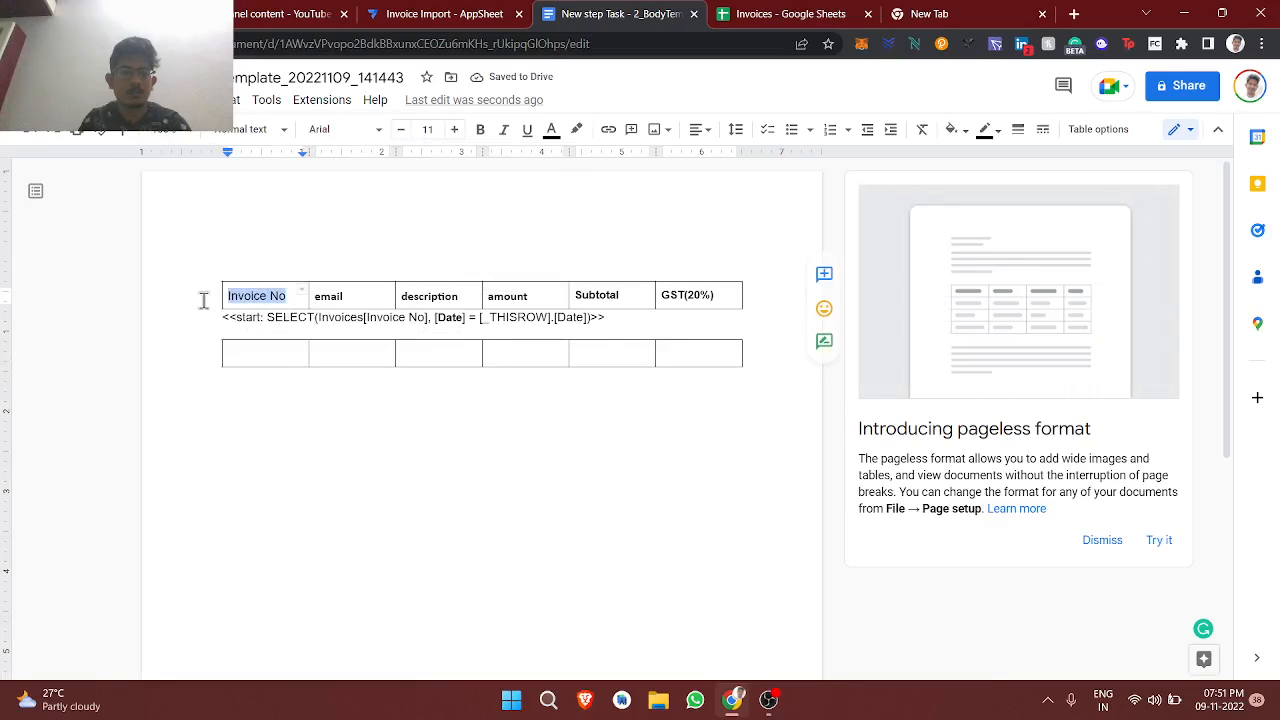
left_click(273, 355)
type("<<>>")
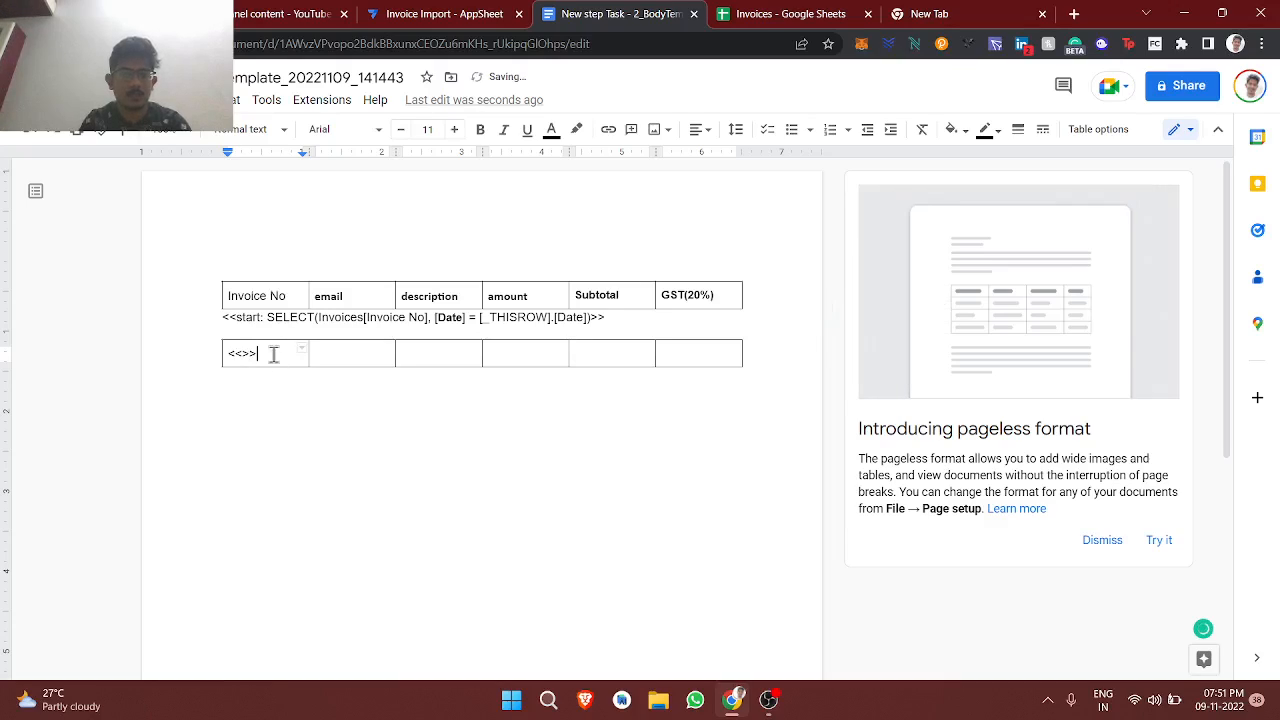
key("ctrl+v")
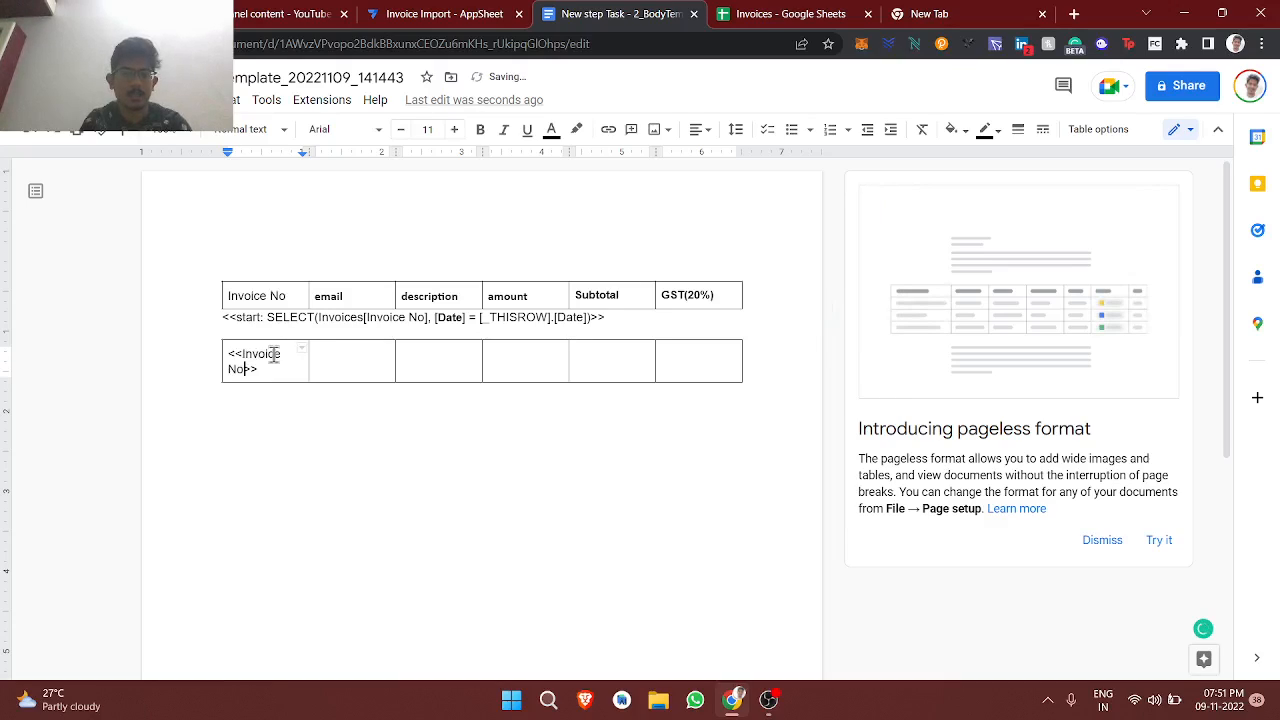
double_click(330, 295)
key("ctrl+c")
left_click(343, 352)
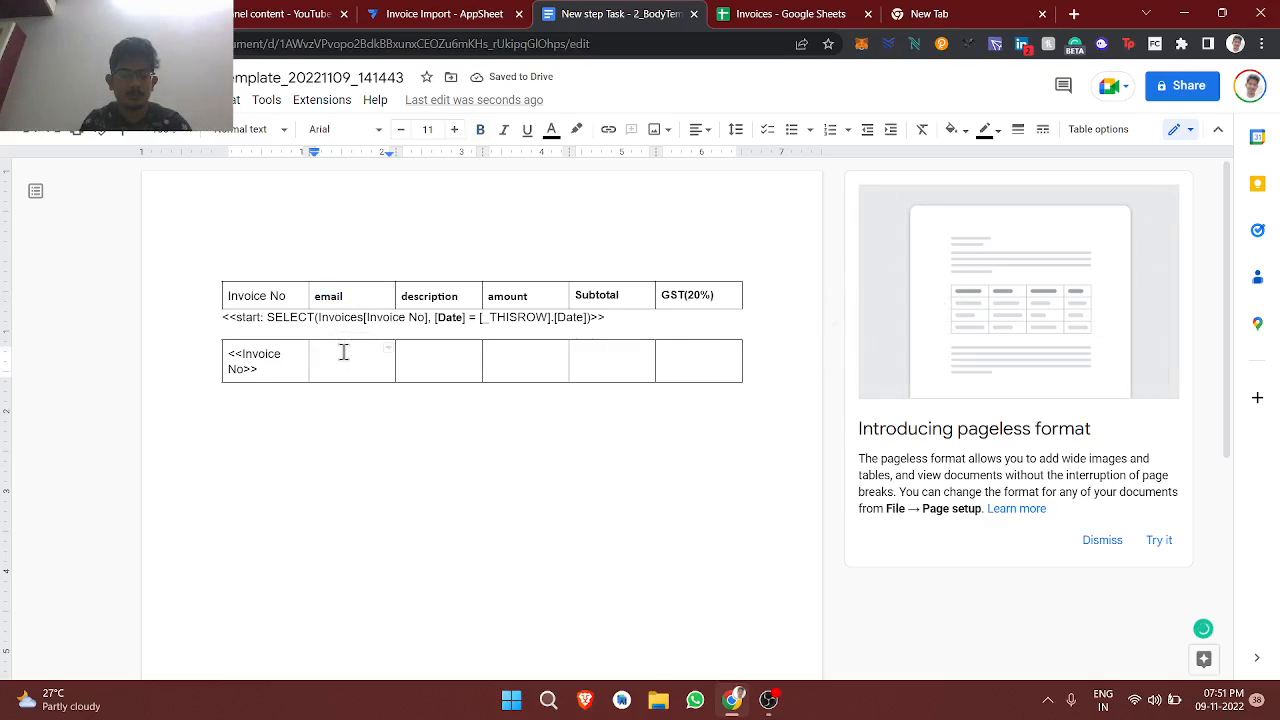
type("<<>>")
key("ctrl+v")
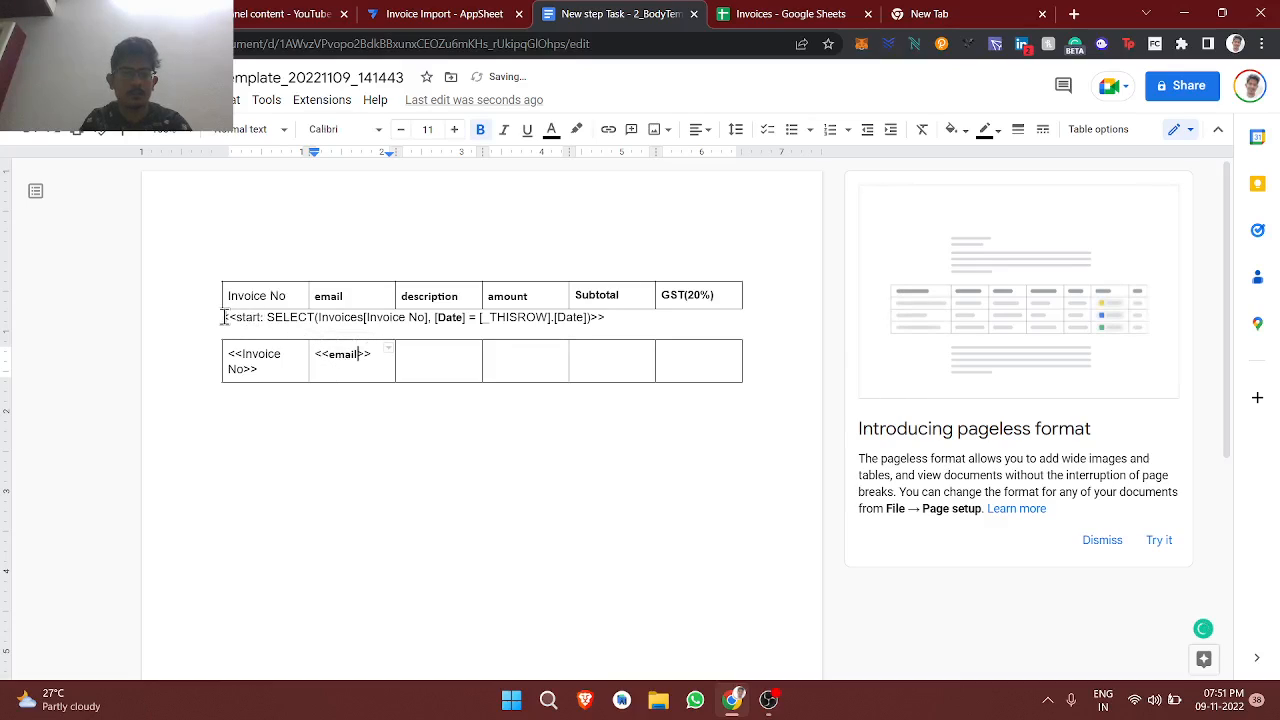
Step: Fill the third and fourth cells of the lower table with <<description>> and <<amount>>, copying the names from the header table
left_click_drag(224, 318, 606, 320)
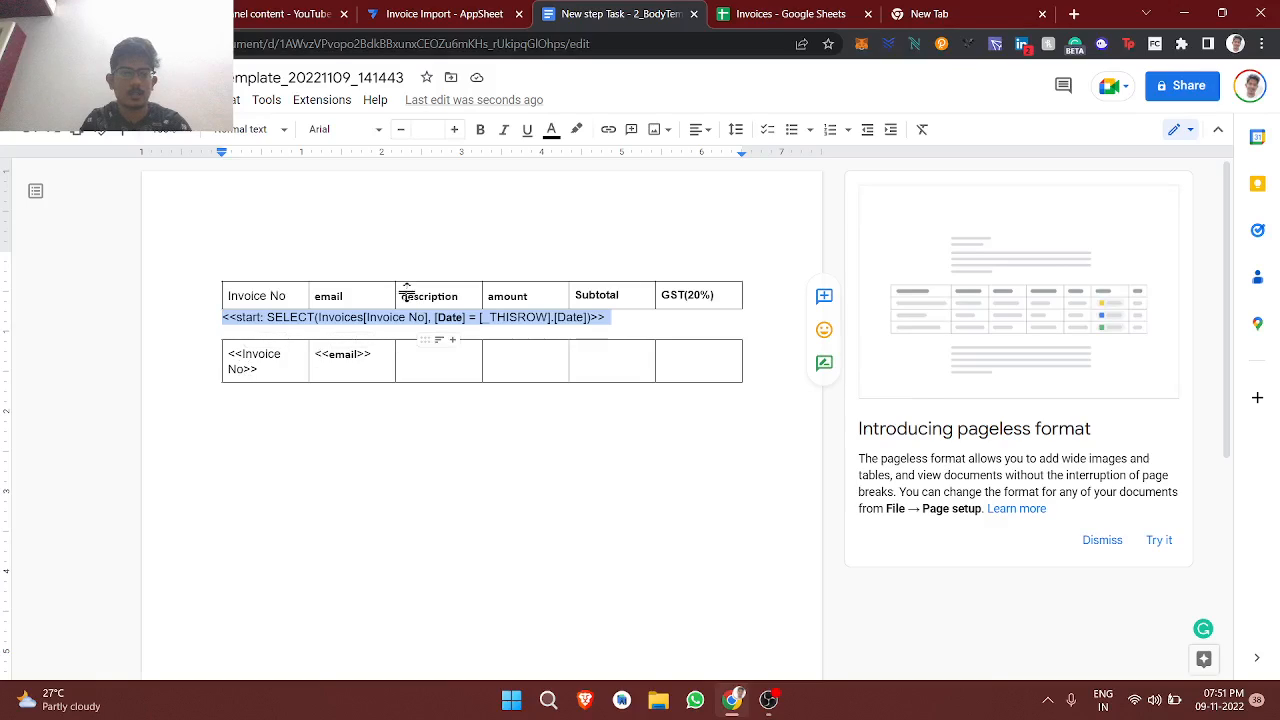
double_click(435, 350)
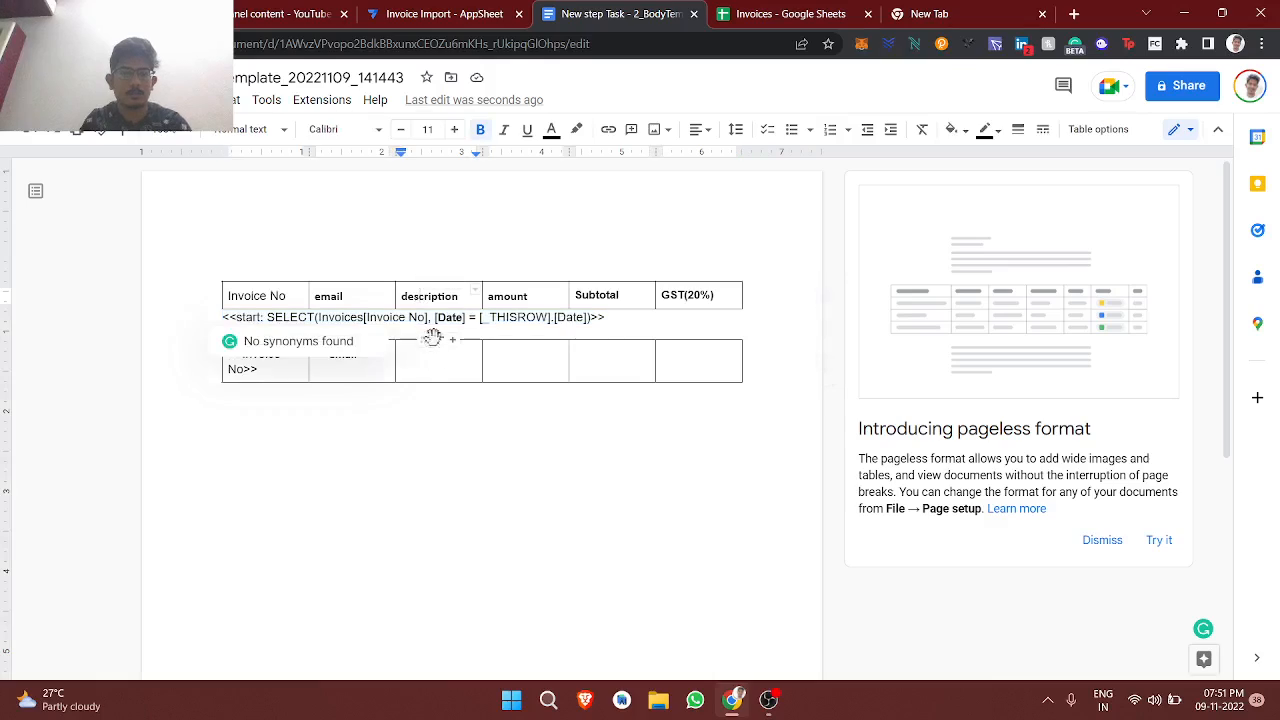
double_click(418, 297)
key("ctrl+c")
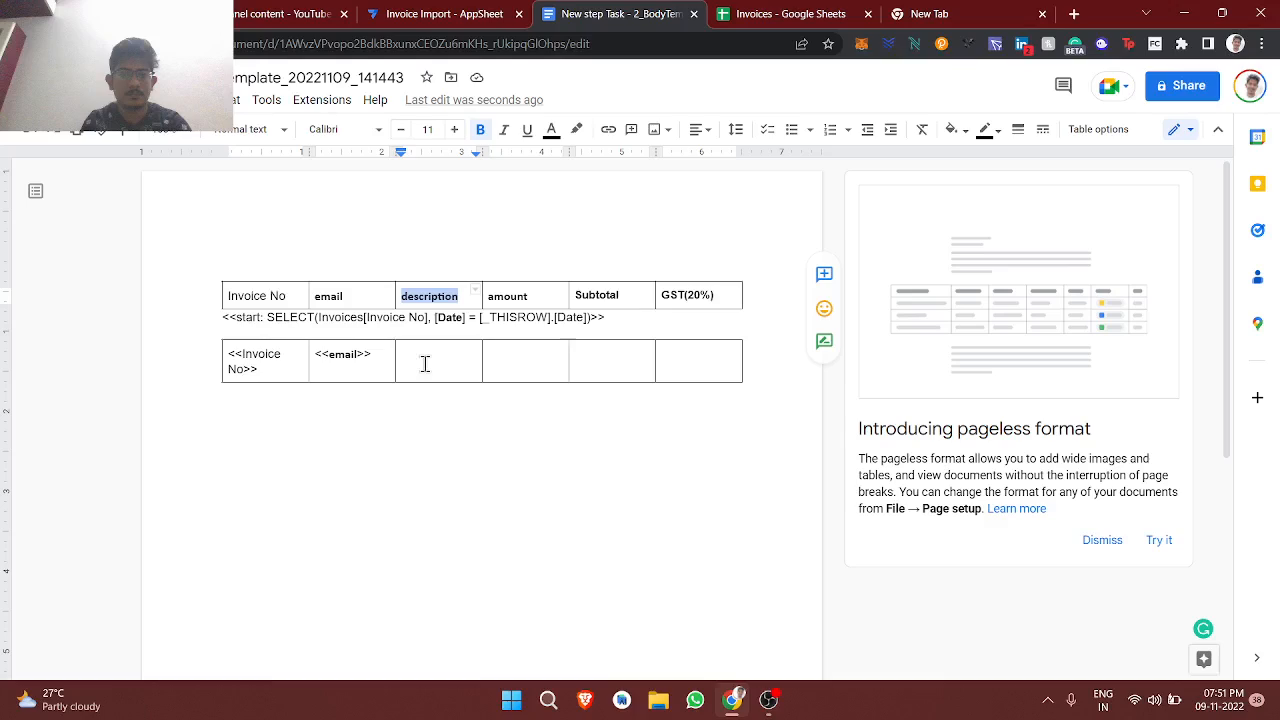
left_click(408, 350)
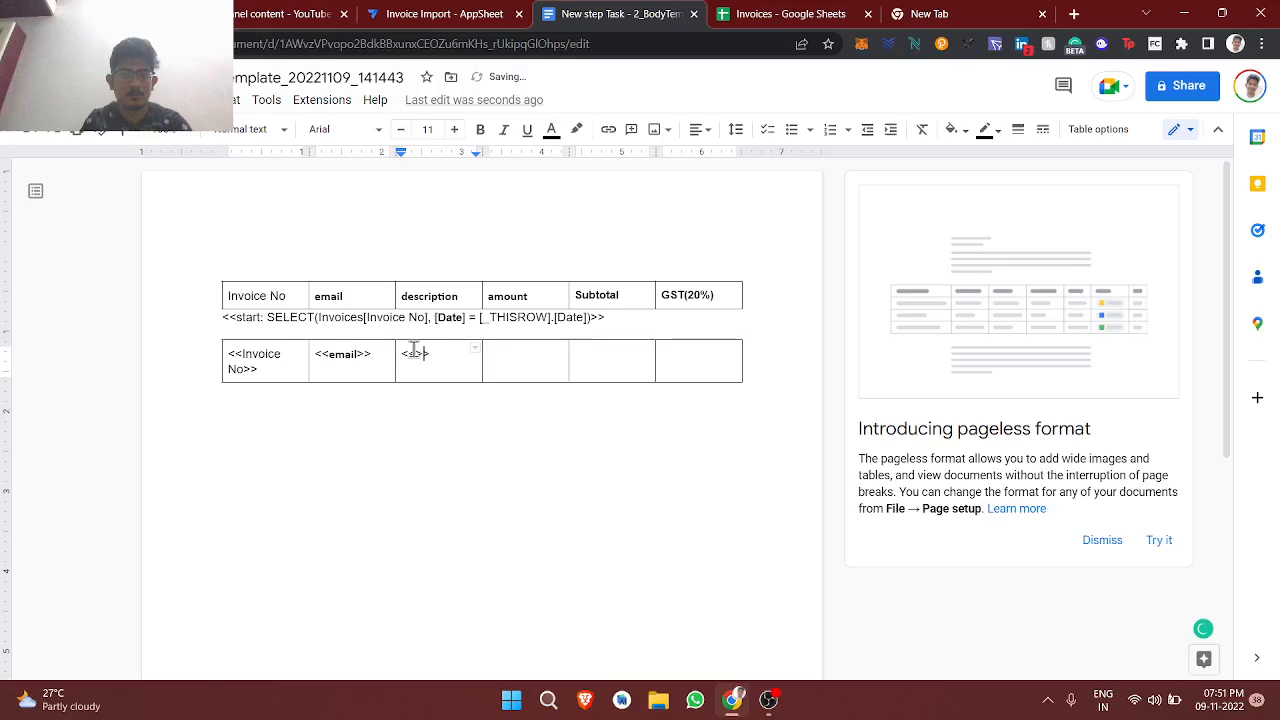
key("ctrl+v")
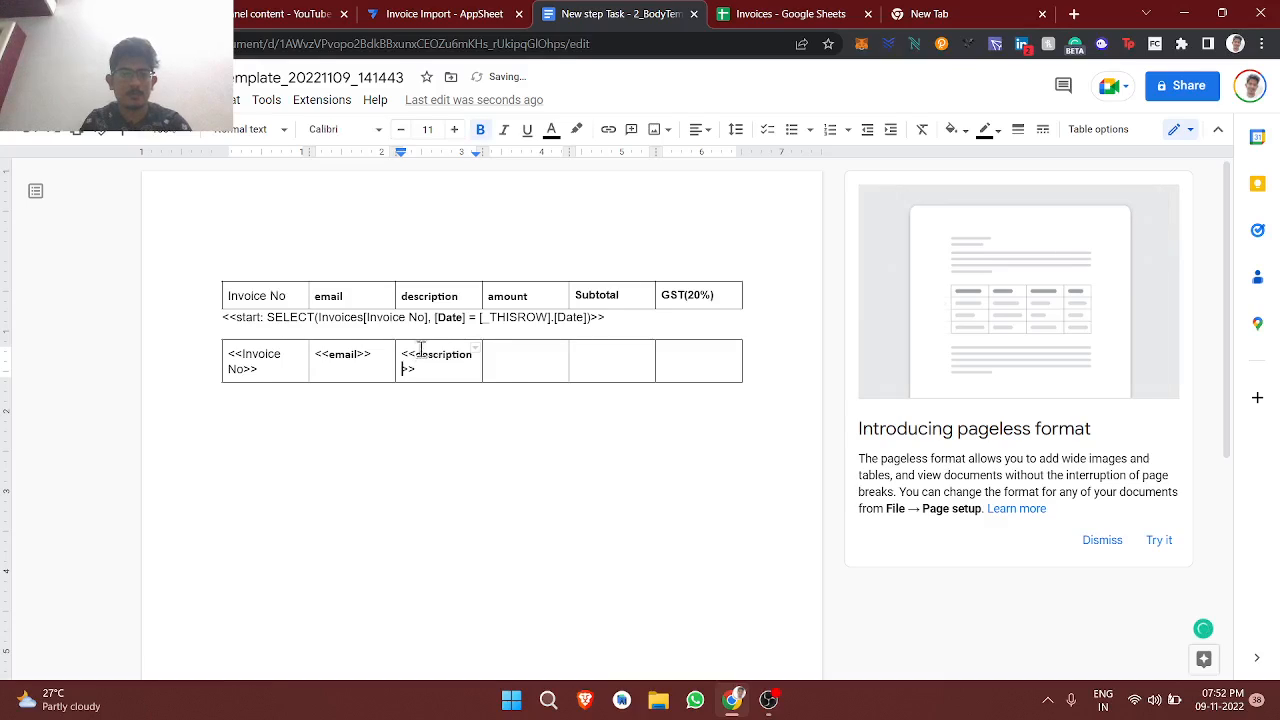
double_click(515, 295)
key("ctrl+c")
left_click(517, 356)
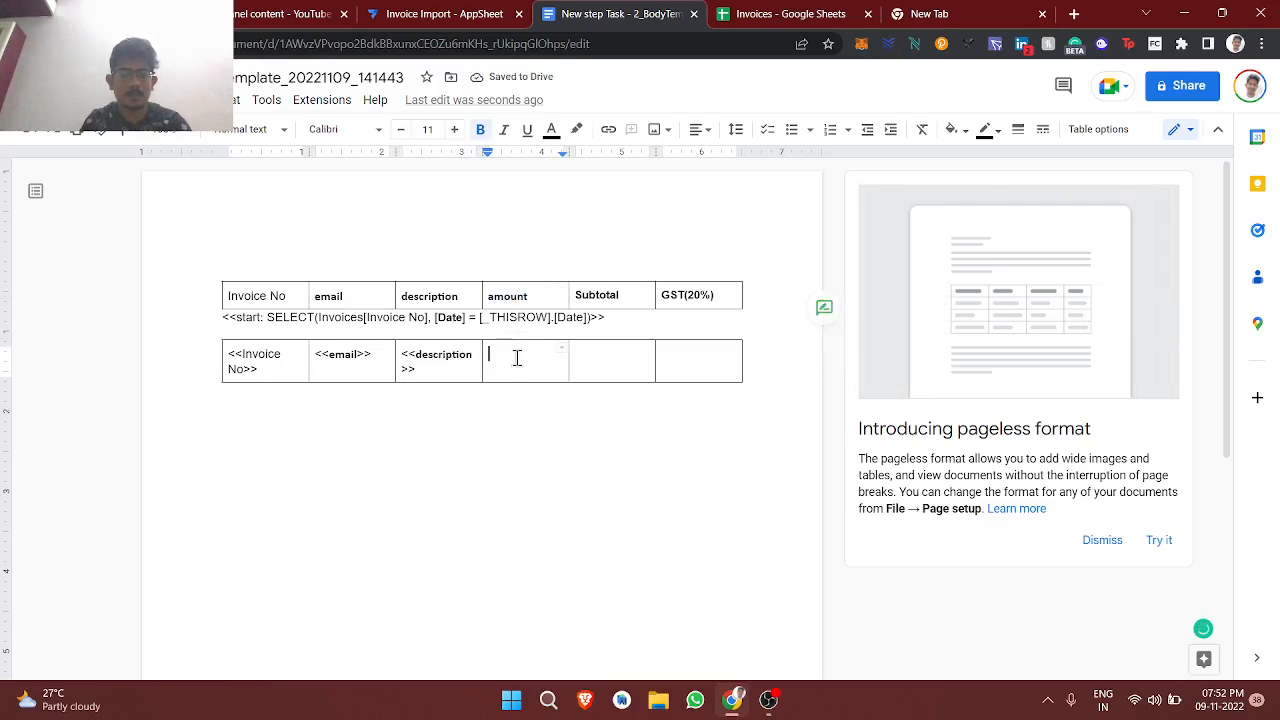
type("<<>>")
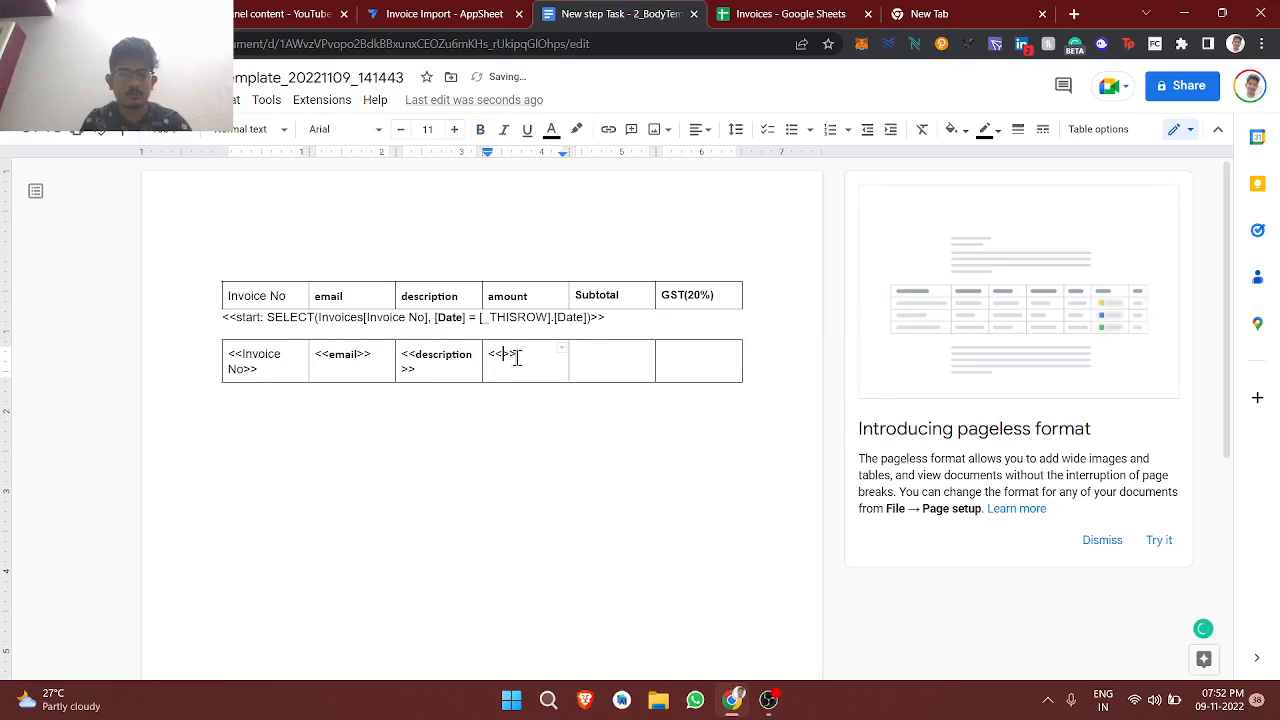
key("ctrl+v")
Step: Fill the last two cells of the lower table with <<Subtotal>> and <<GST(20%)>>, copying the names from the header table
double_click(604, 296)
key("ctrl+c")
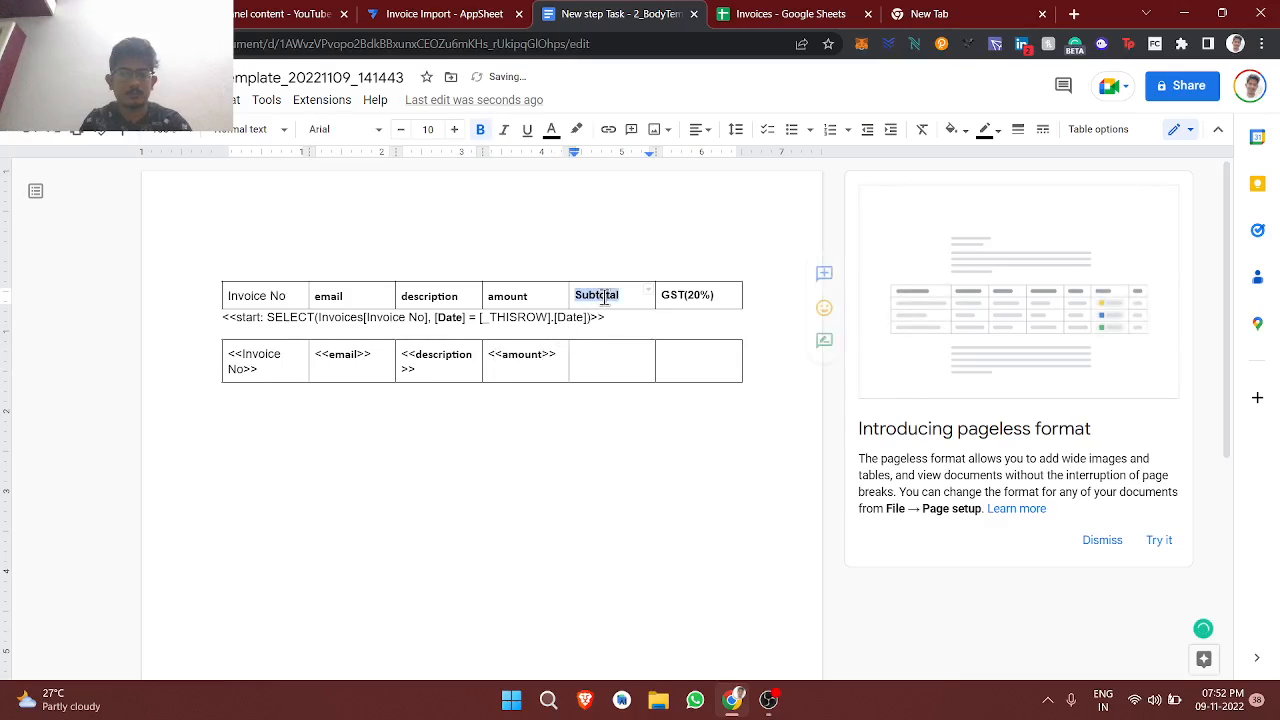
left_click(601, 368)
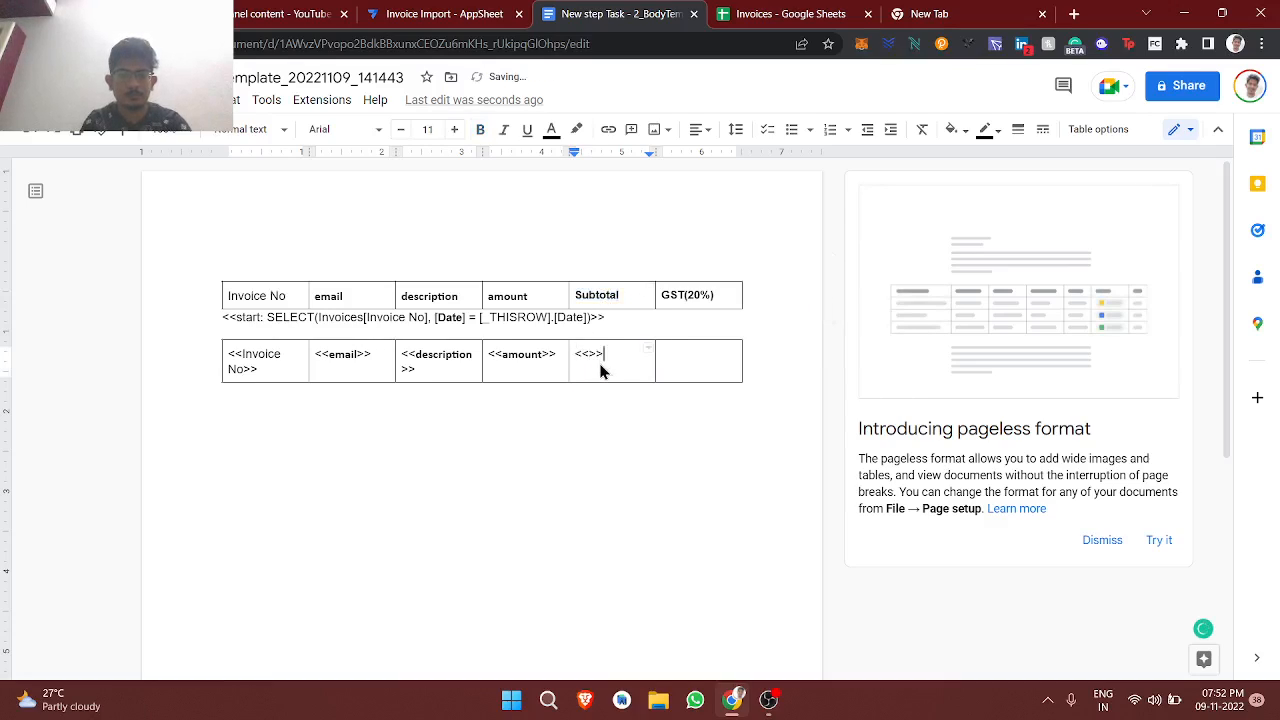
key("ctrl+v")
double_click(680, 295)
key("ctrl+c")
left_click(682, 359)
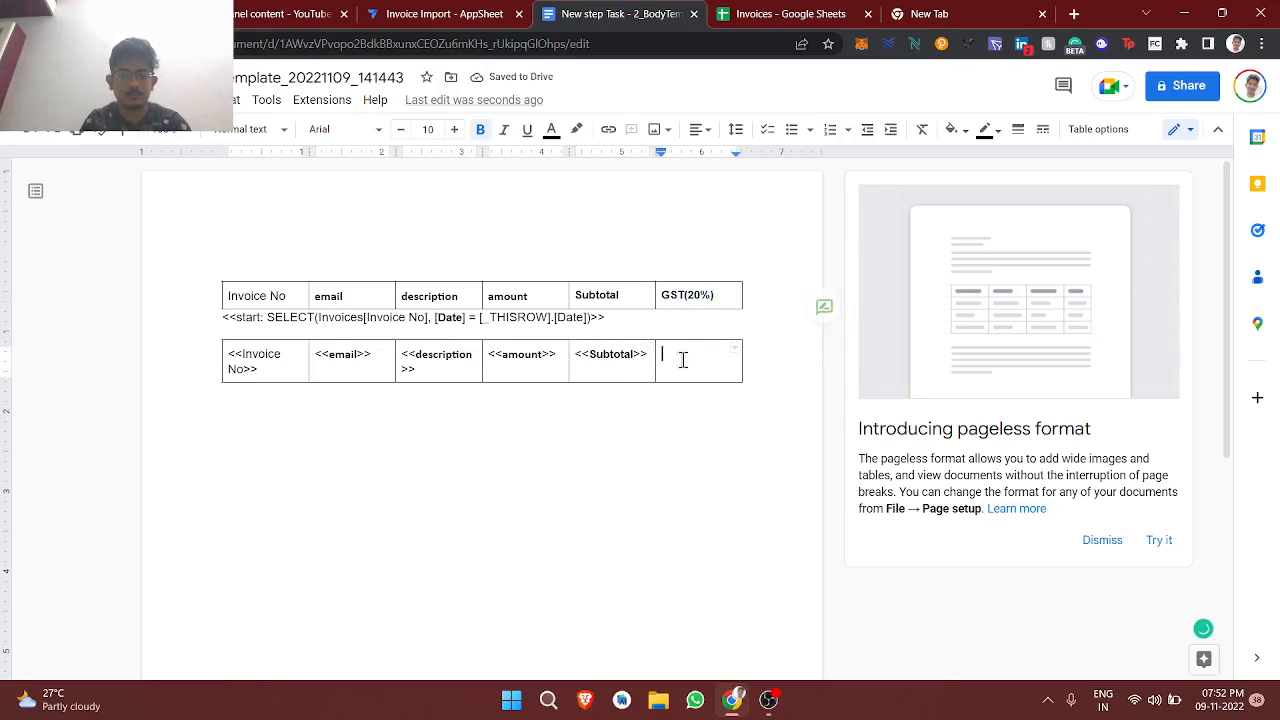
type("<<>>")
key("ctrl+v")
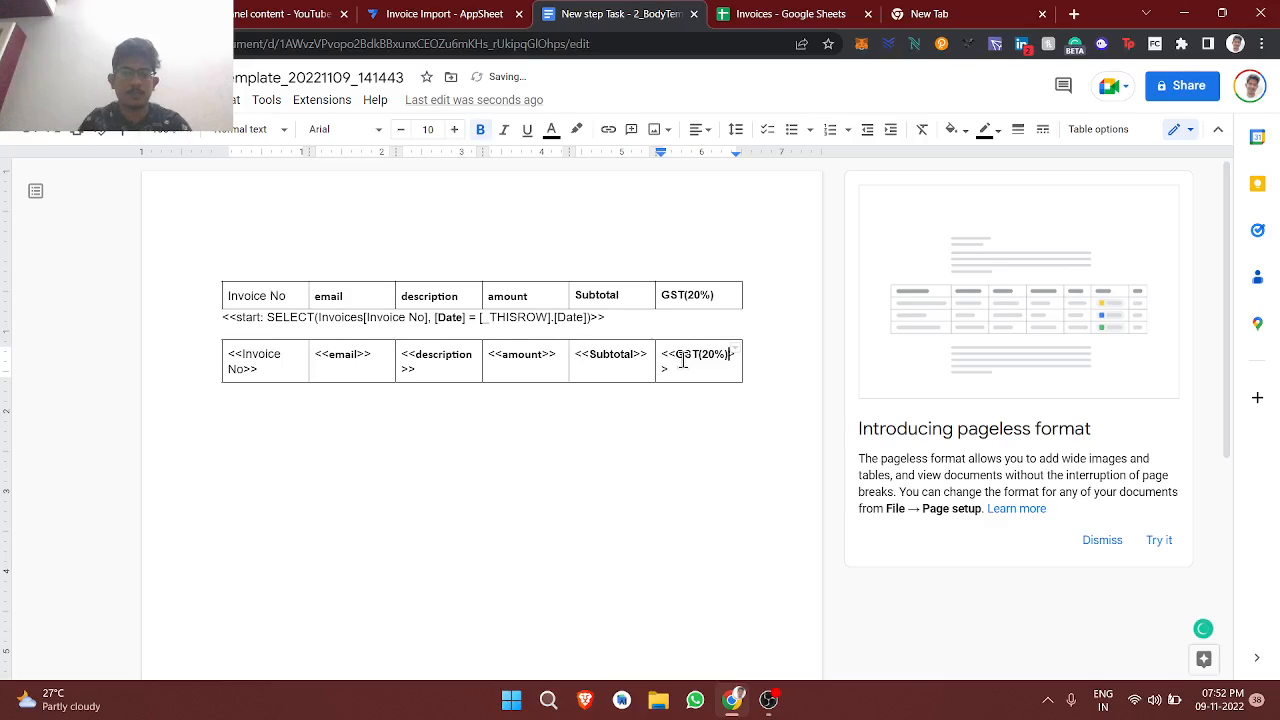
Step: Add the closing tag <<End>> on the line below the lower field table
left_click(351, 413)
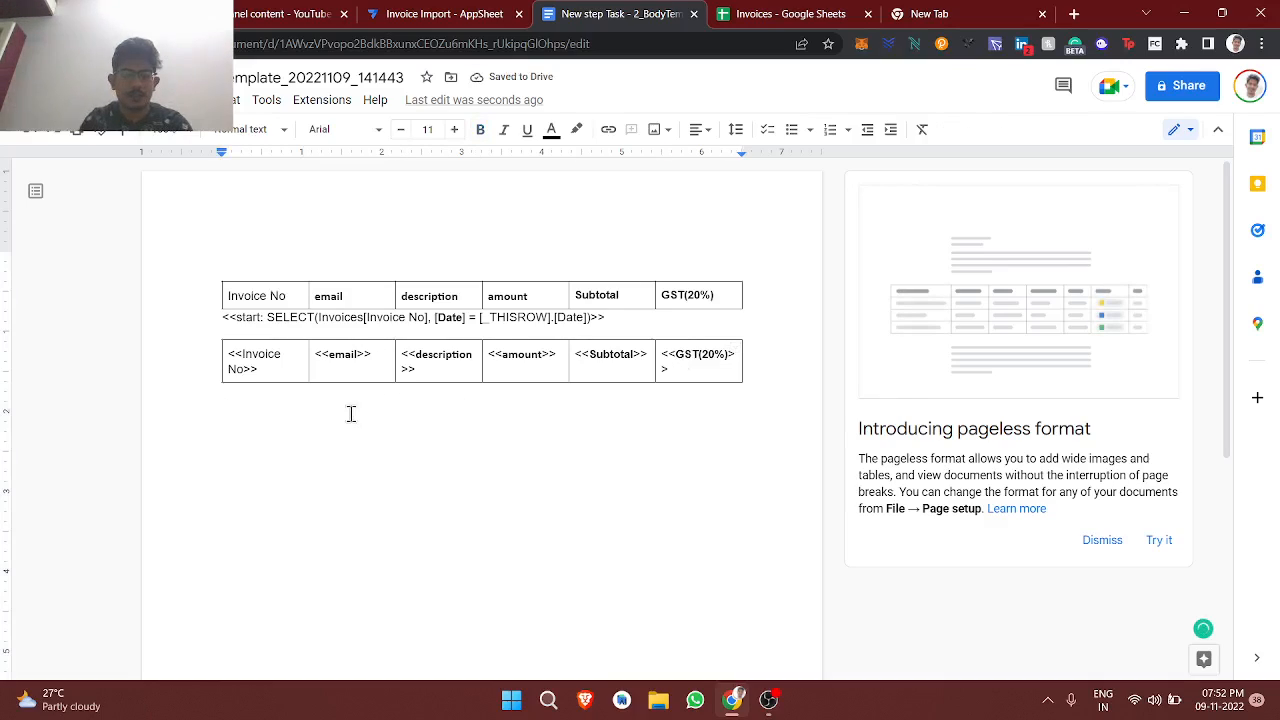
type("<<>>")
key("Left")
key("Left")
type("End")
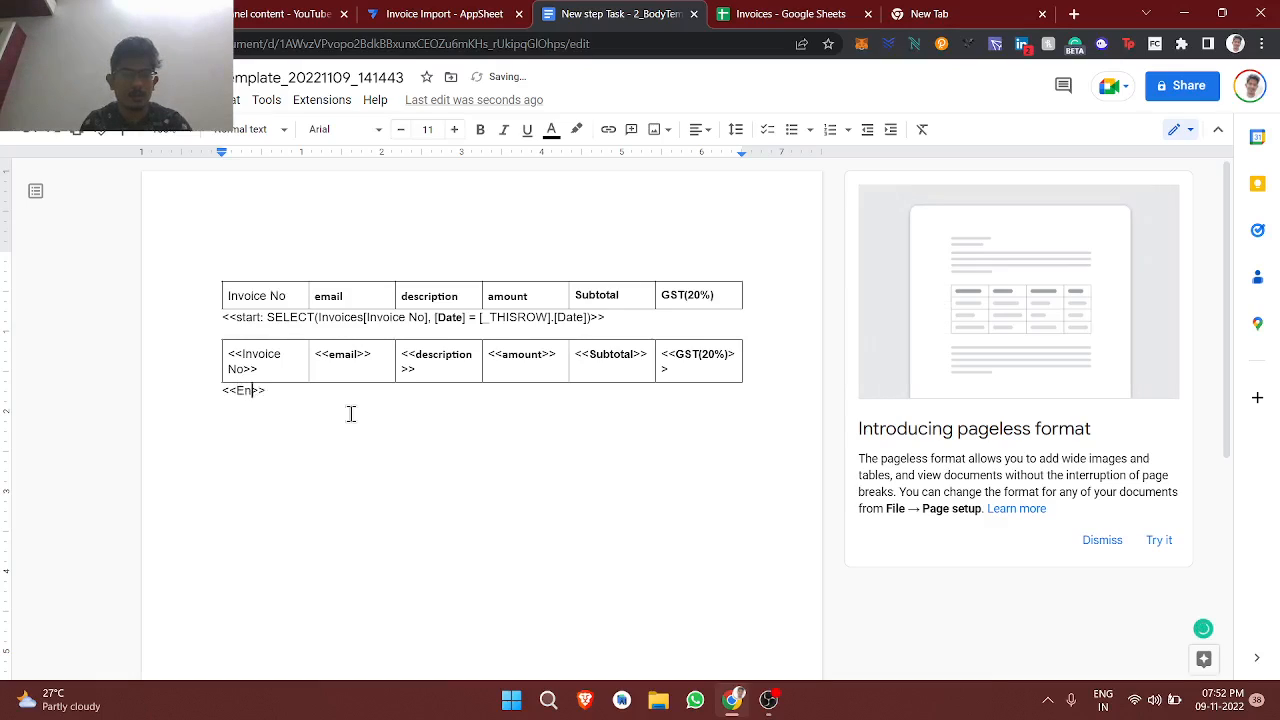
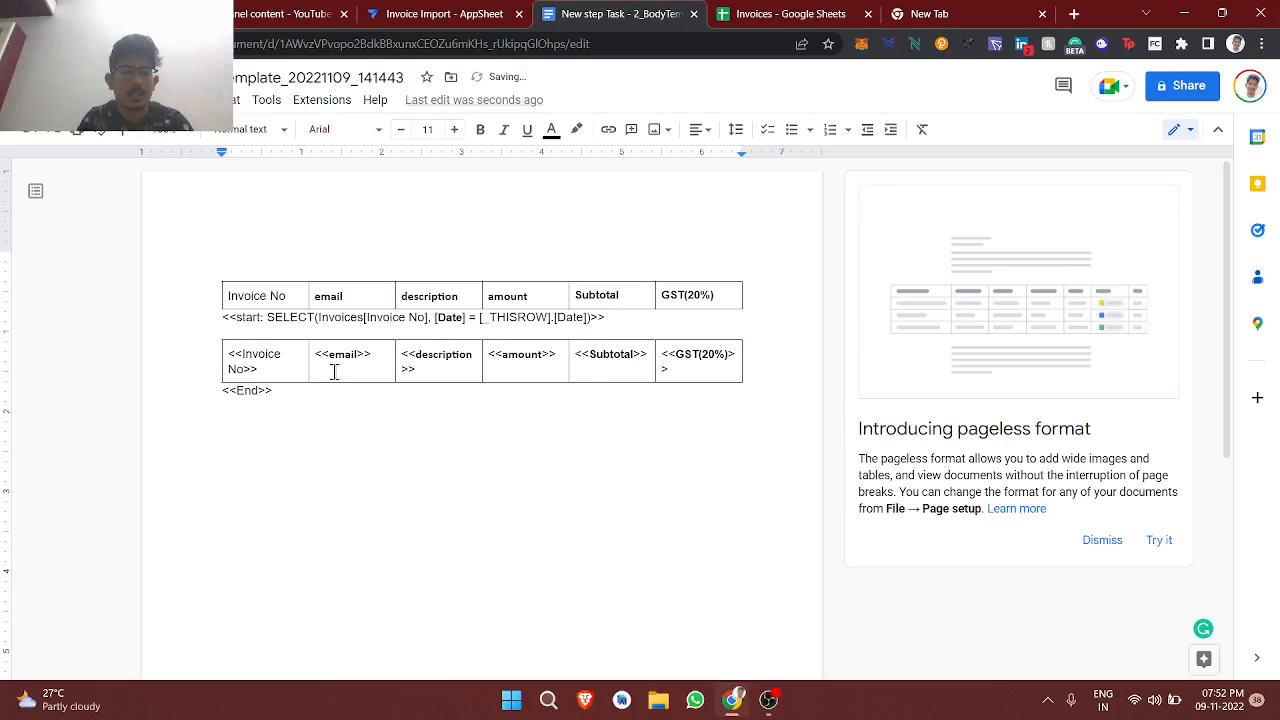
left_click(259, 390)
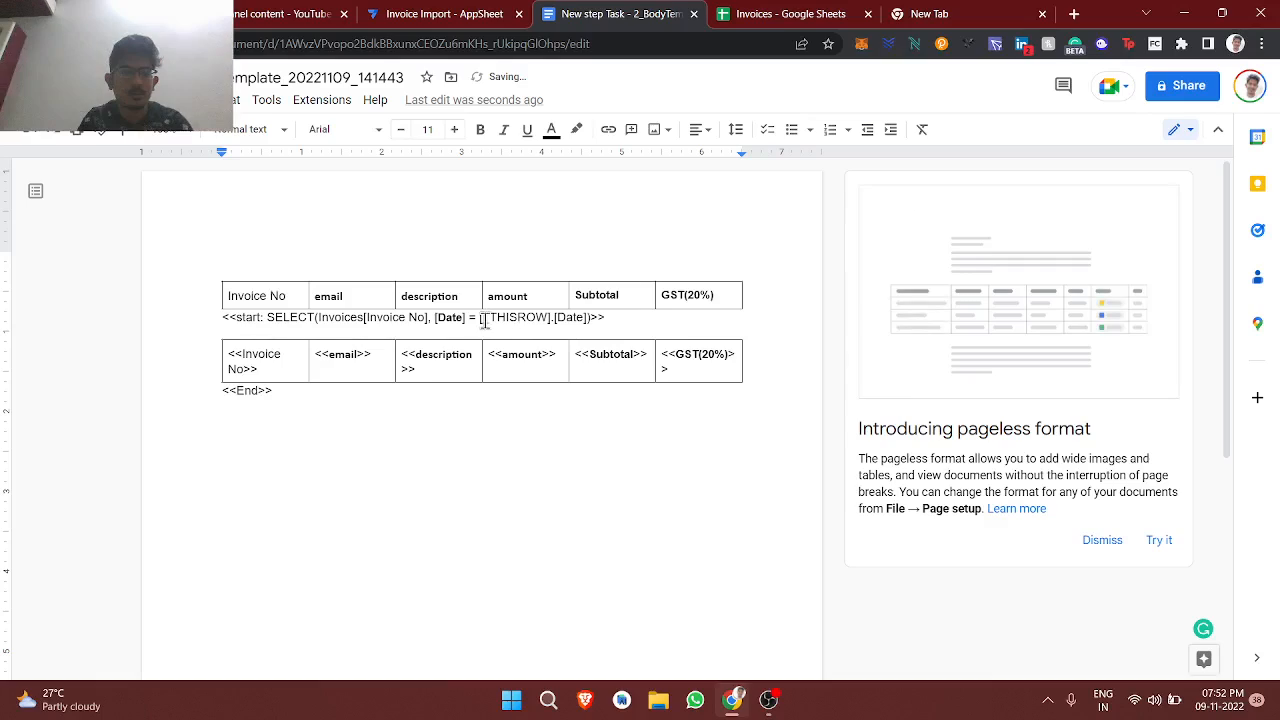
Step: Switch to the Invoices spreadsheet in Google Sheets and examine the Sheet1 rows dated 11/09/2022 and their invoice numbers
left_click(815, 13)
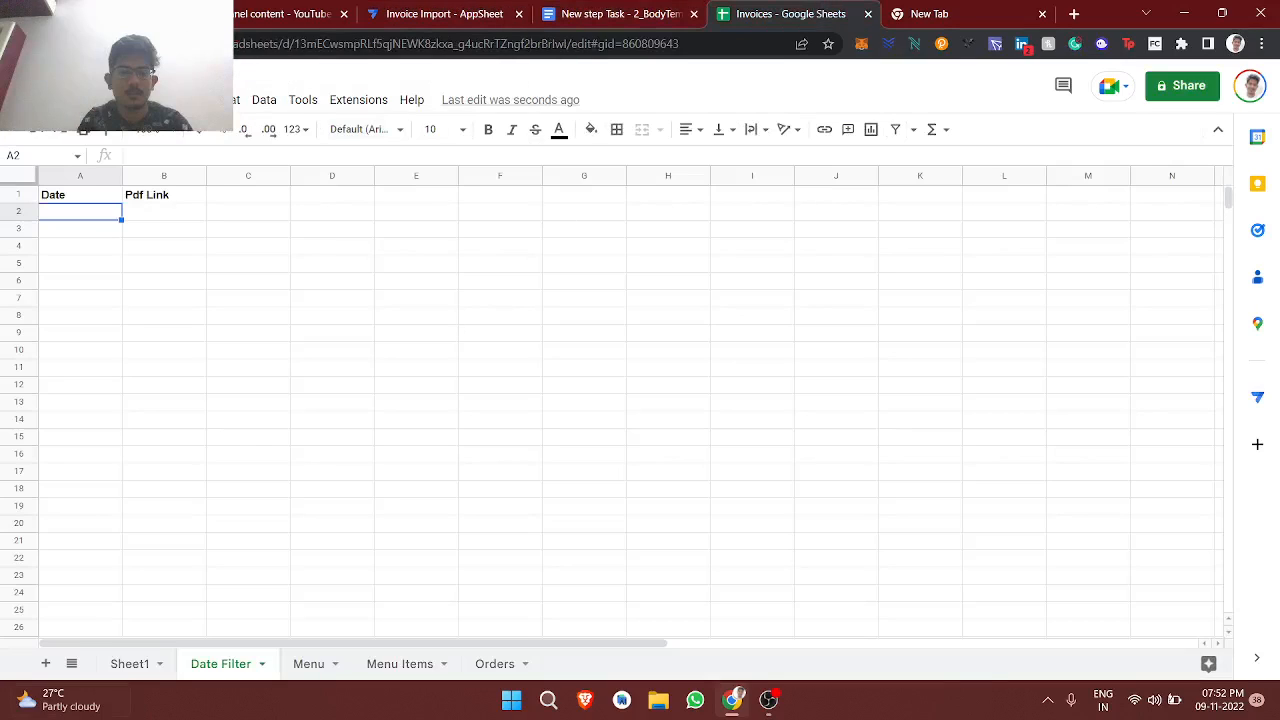
mouse_move(60, 698)
left_click(793, 477)
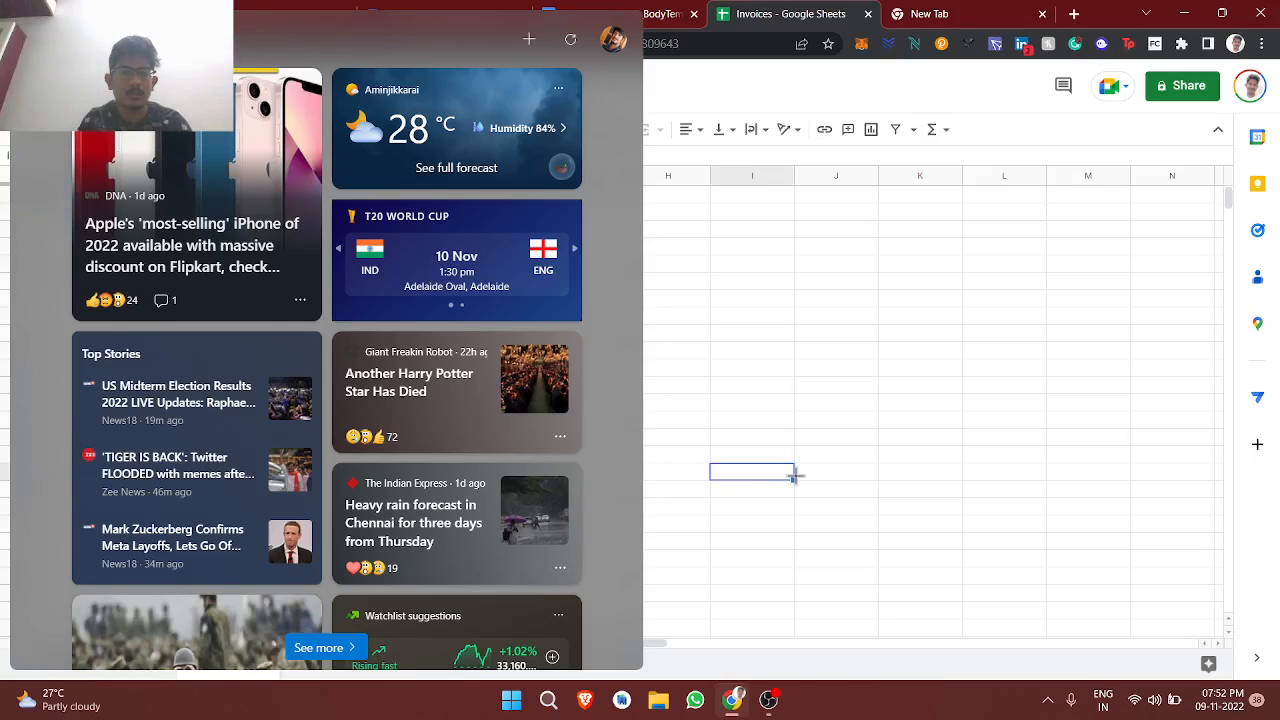
left_click(870, 613)
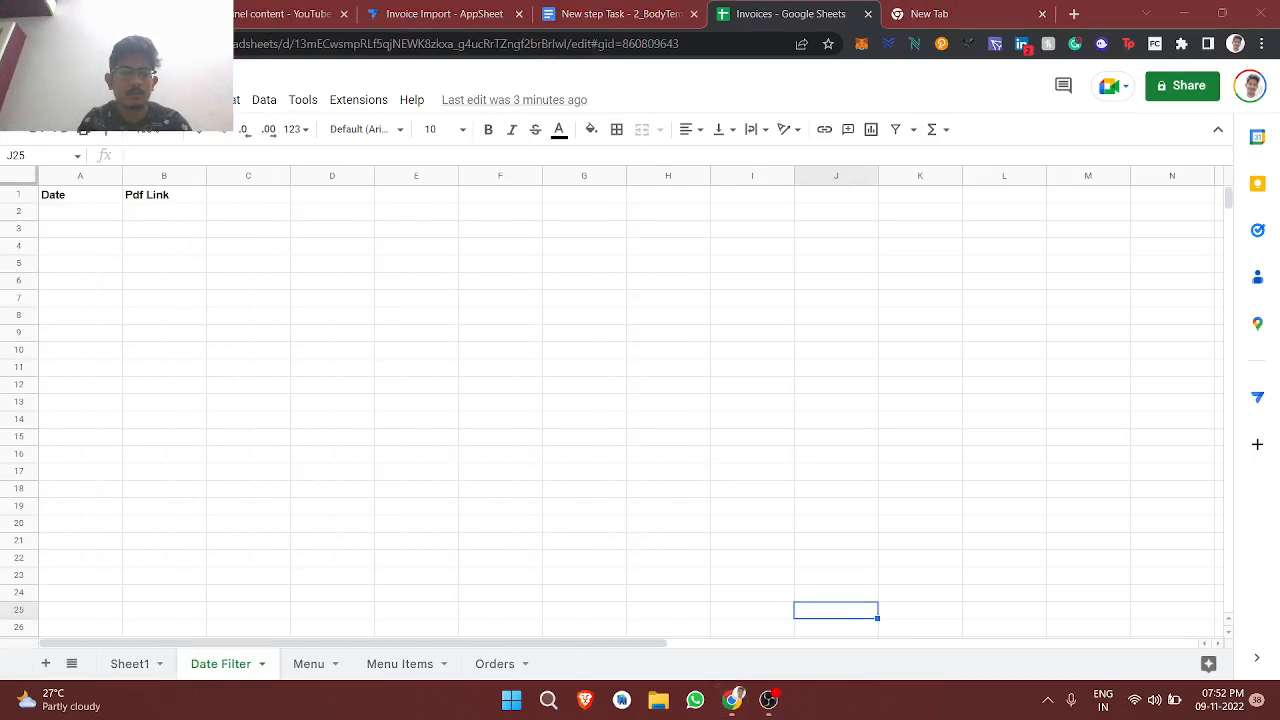
left_click(129, 664)
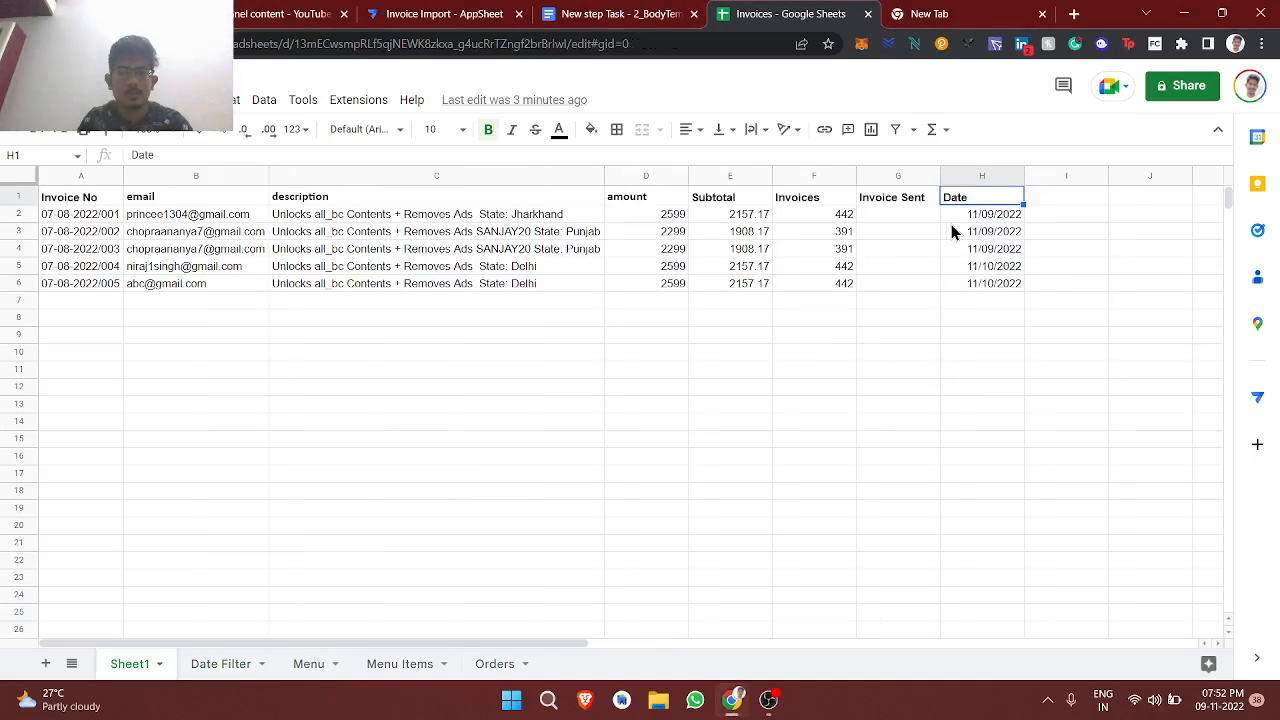
left_click(955, 220)
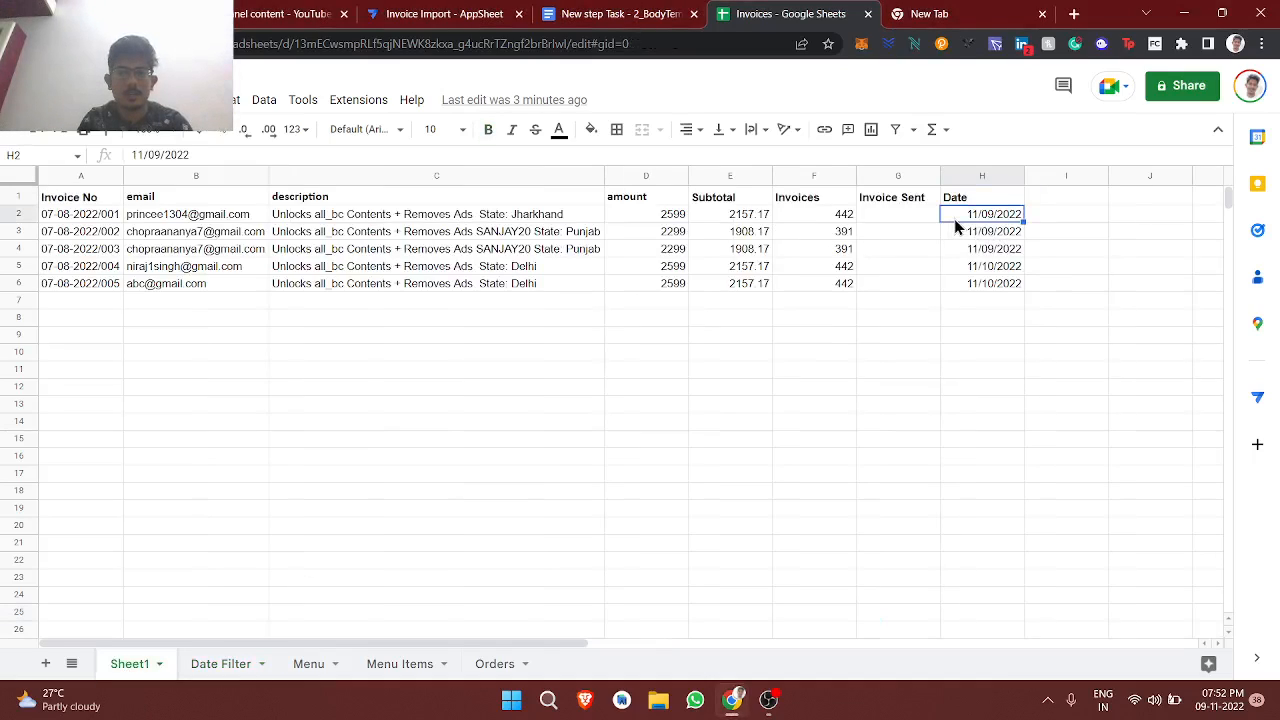
left_click(8, 214)
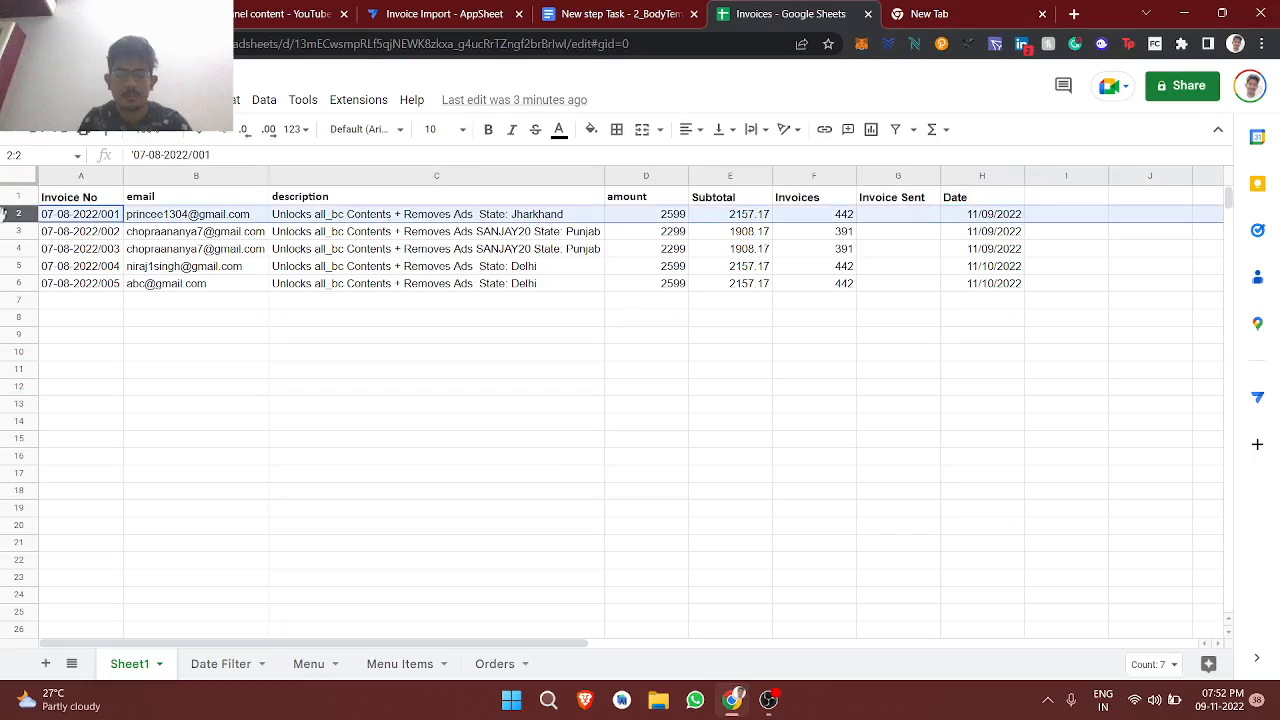
key("shift+Down")
key("shift+Down")
key("shift+Down")
key("shift+Up")
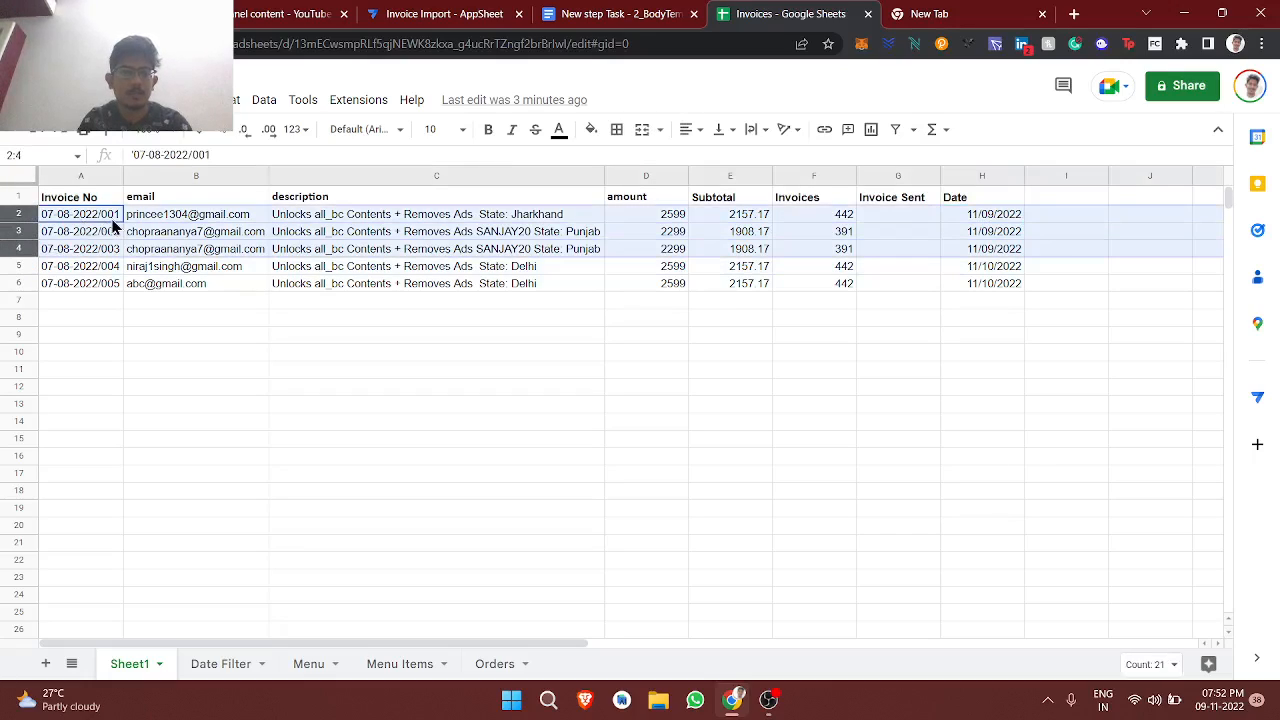
left_click(110, 219)
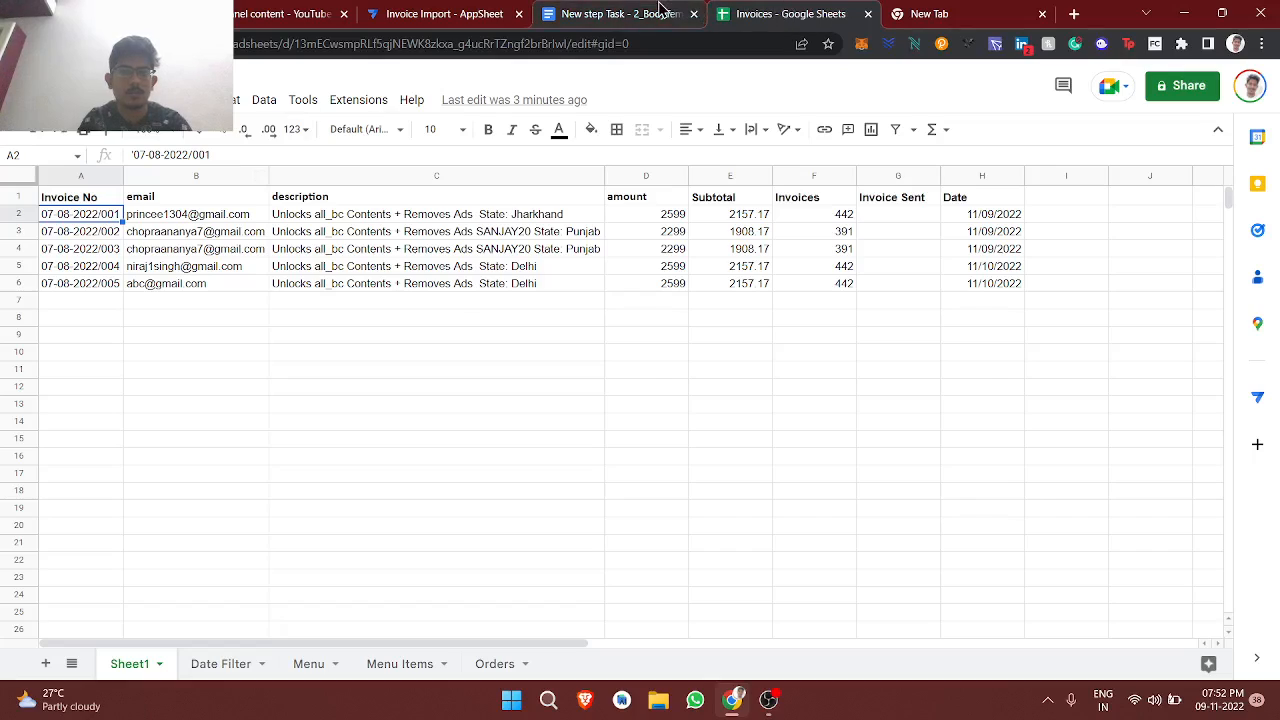
Step: Return to the template document and review the Invoice No reference in the start expression against the lower table's placeholders
left_click(612, 14)
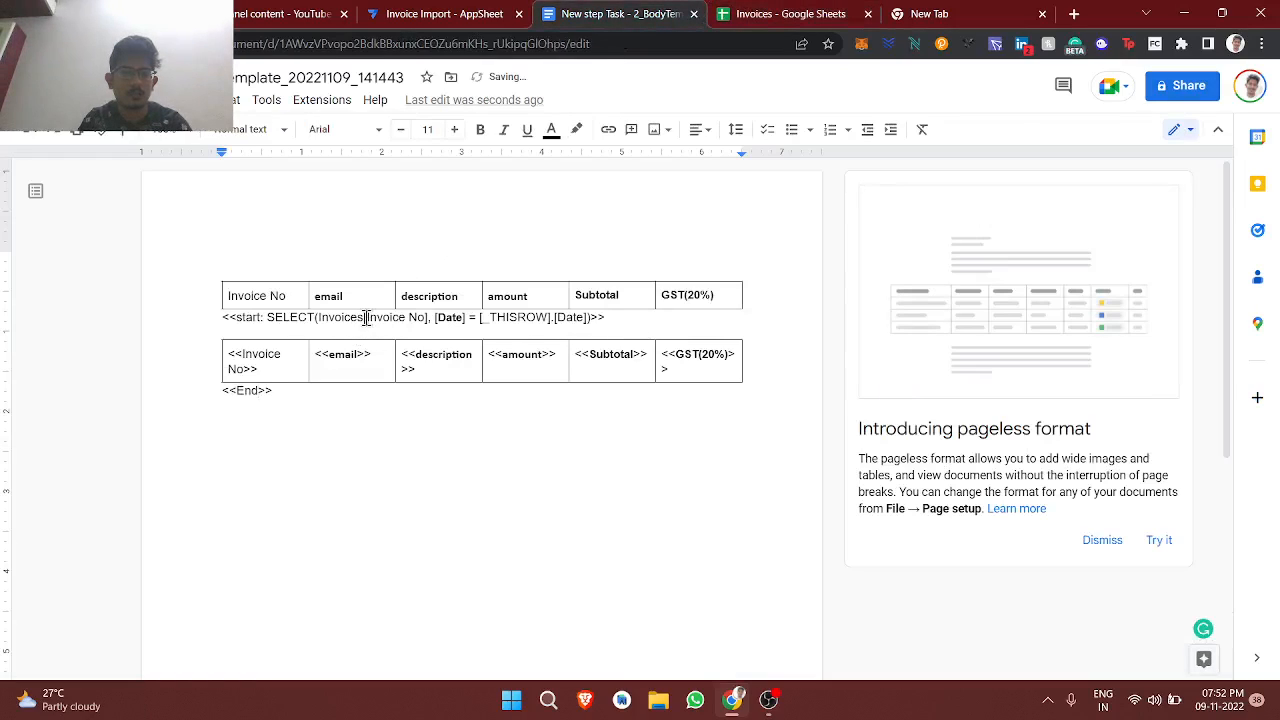
left_click_drag(366, 317, 427, 318)
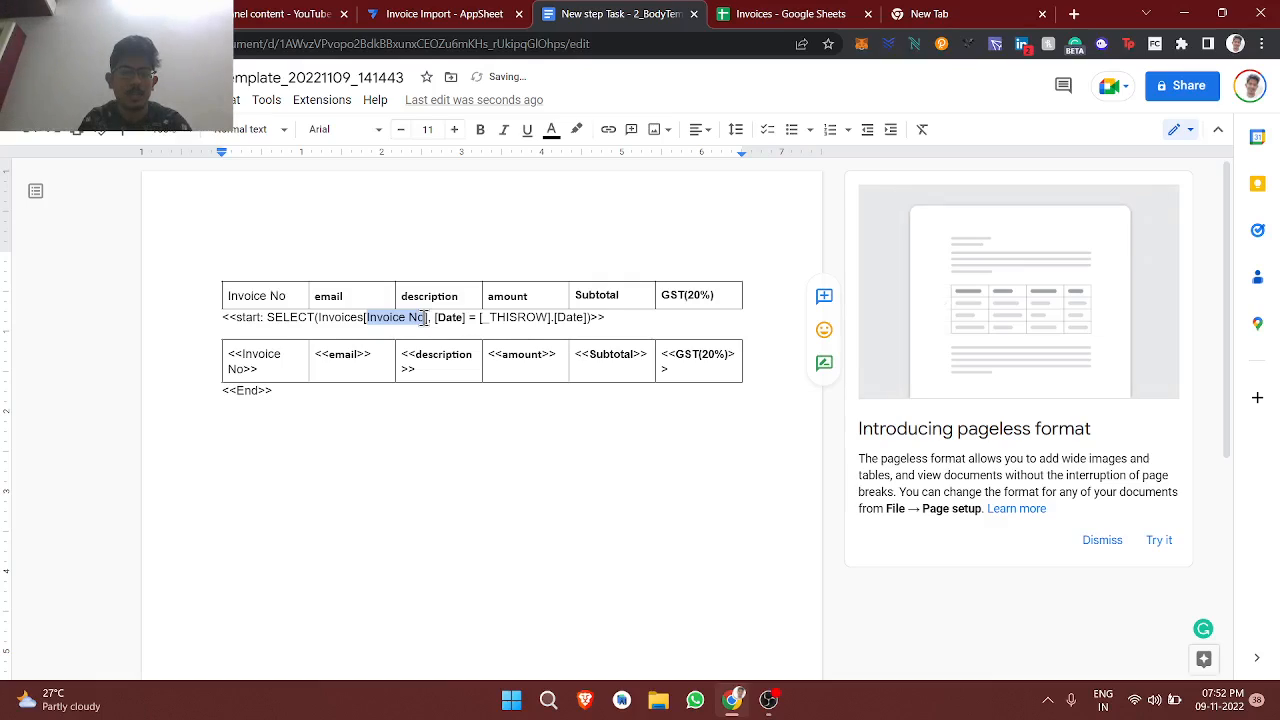
left_click_drag(275, 368, 227, 354)
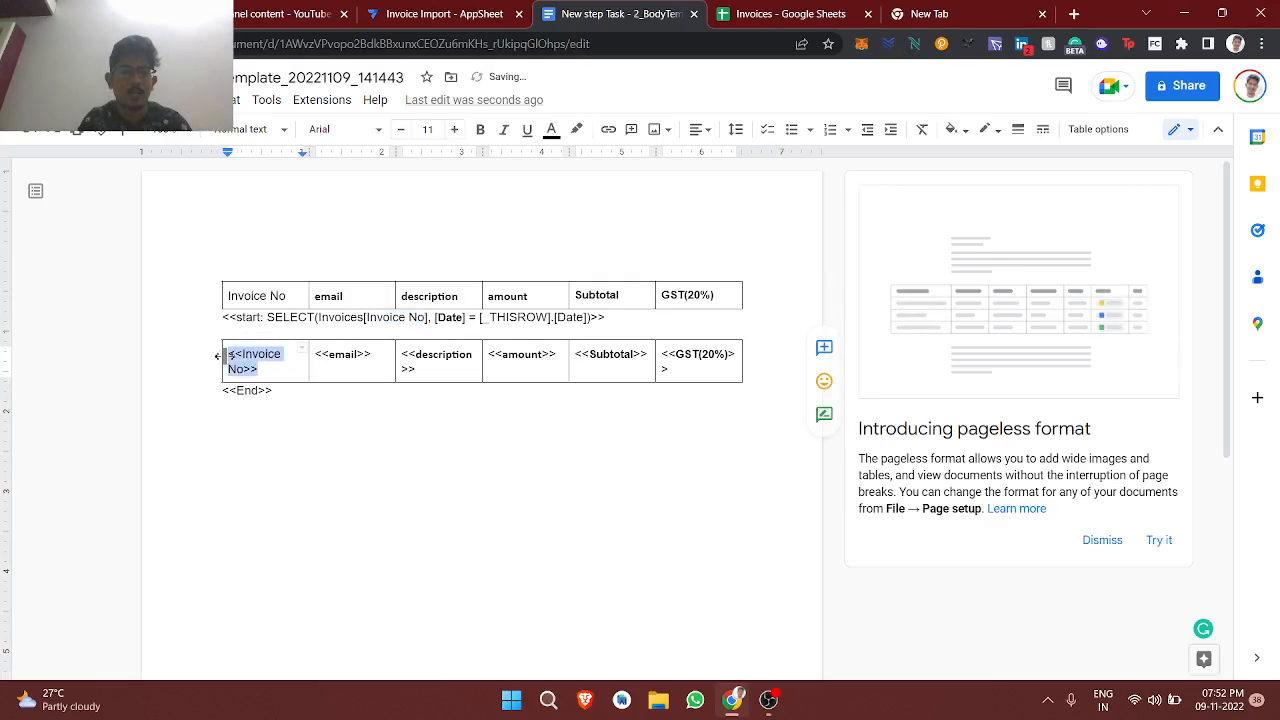
double_click(341, 356)
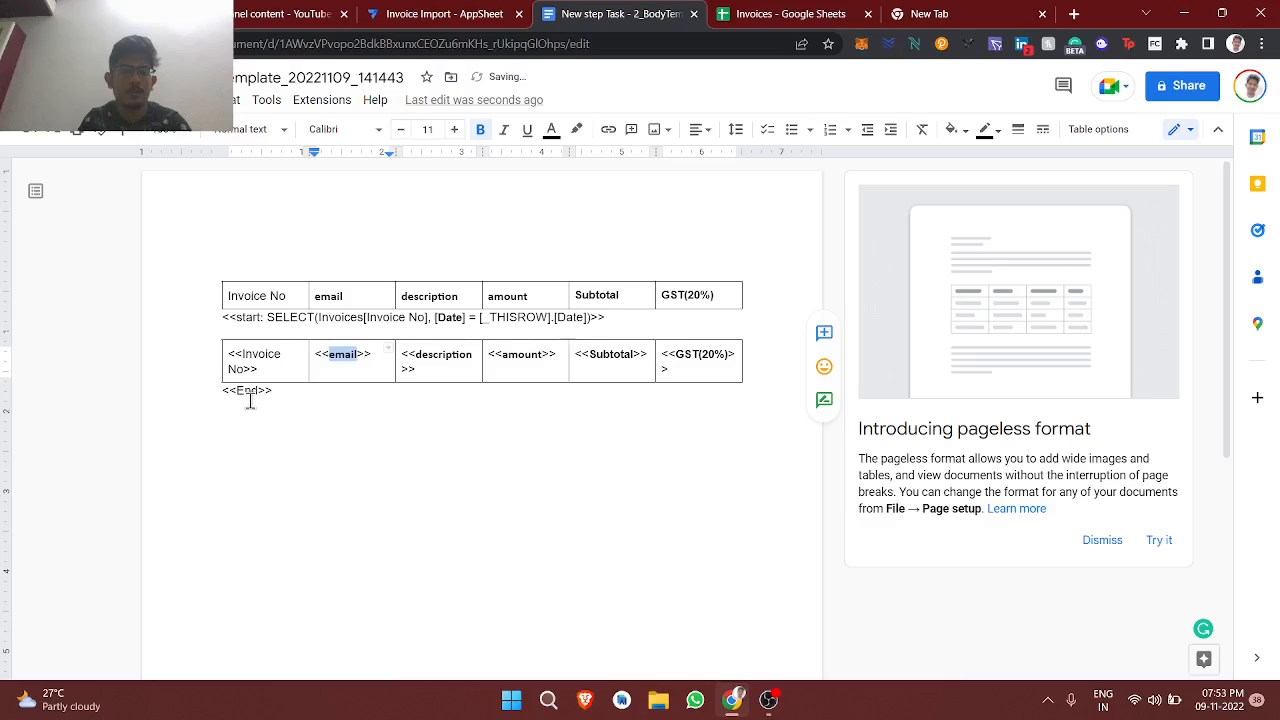
left_click(341, 421)
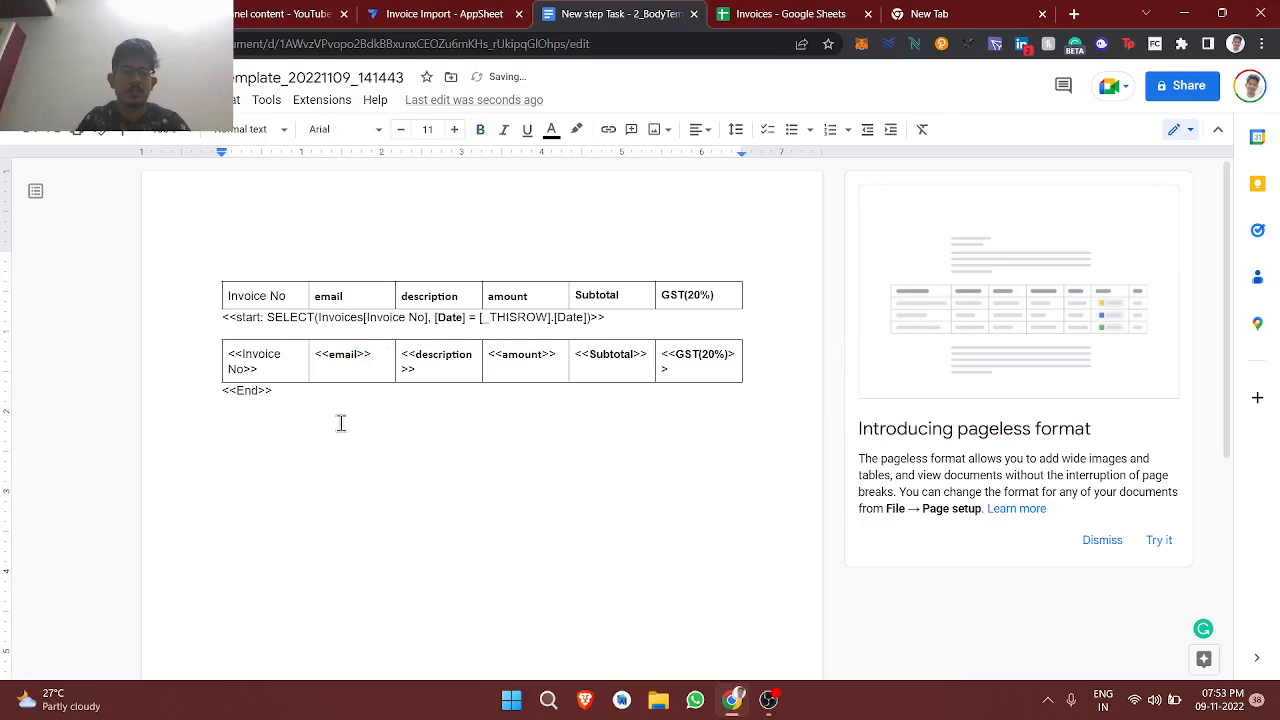
Step: Switch to the AppSheet editor, review the Date Filter bot's process under Automation, and save the app
left_click(470, 14)
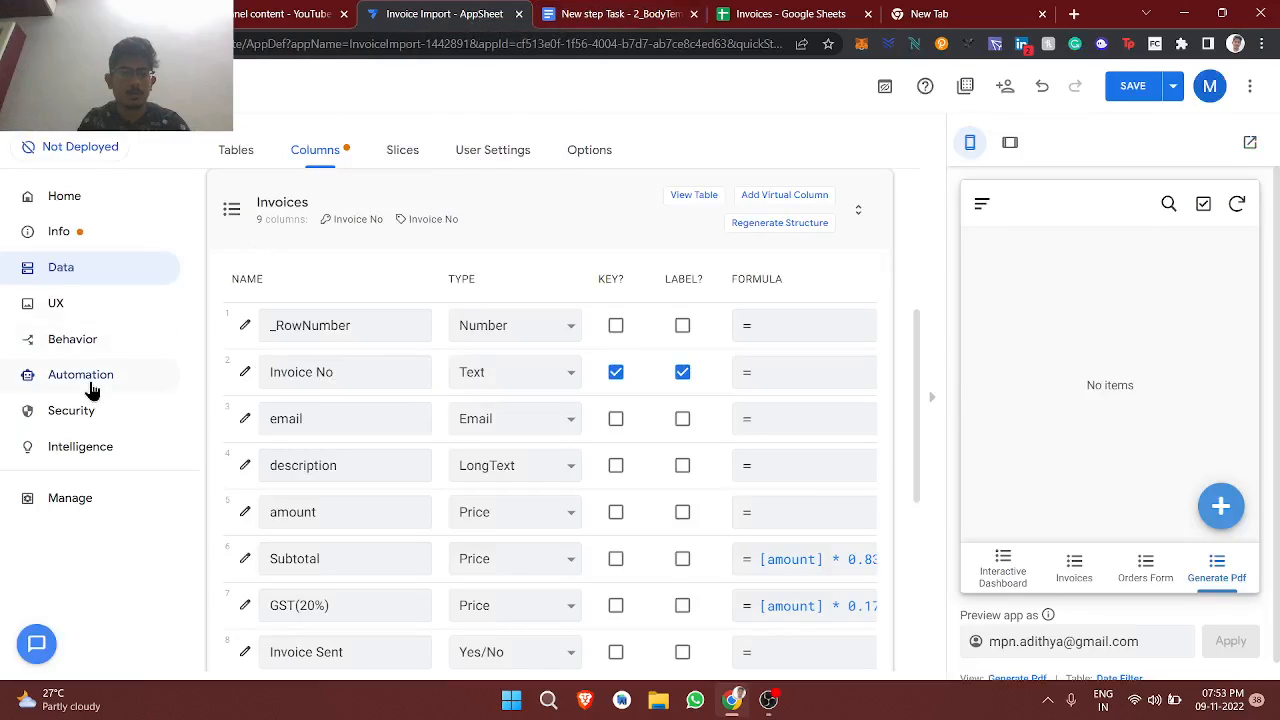
left_click(80, 375)
scroll(543, 506, "down", 5)
scroll(545, 508, "up", 2)
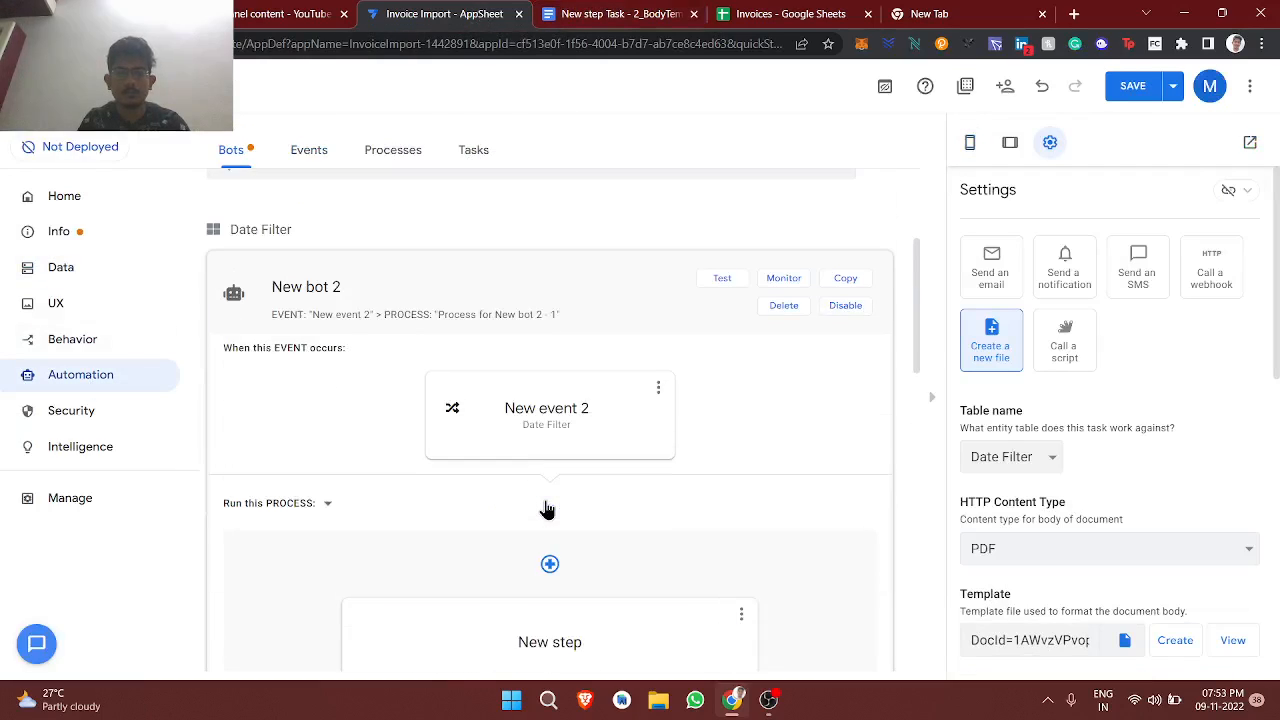
scroll(547, 510, "down", 3)
left_click(1130, 88)
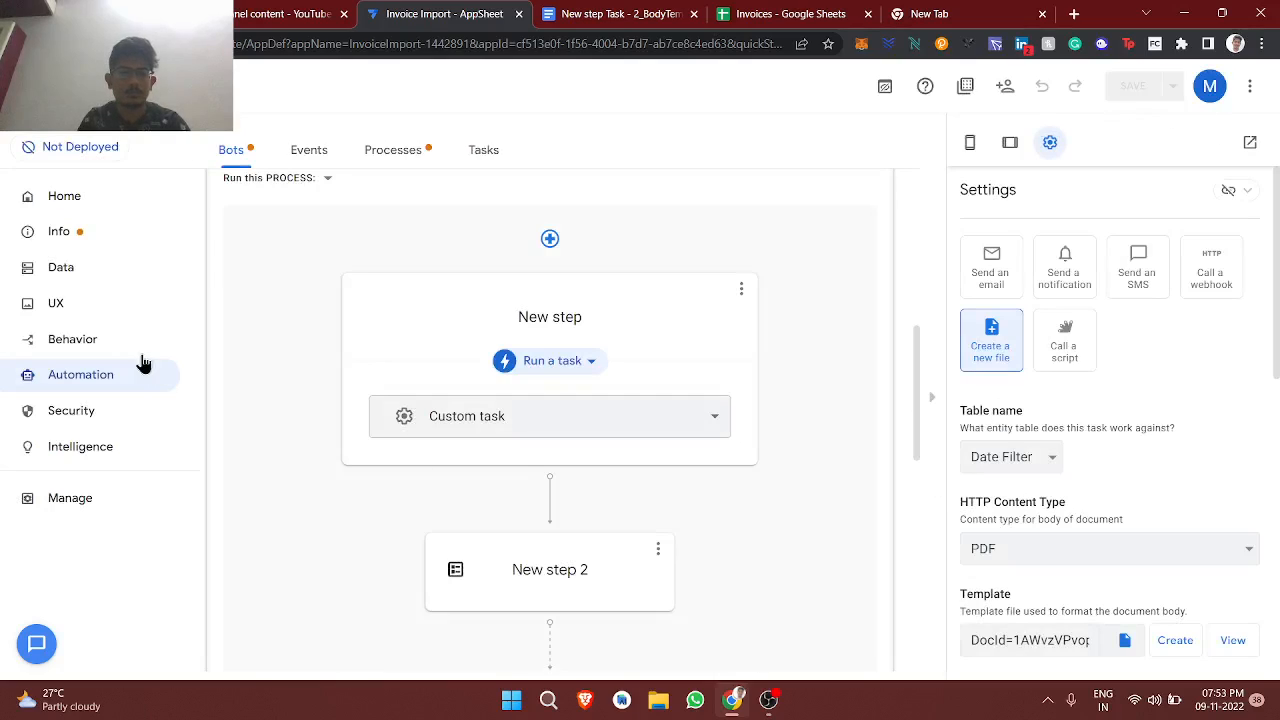
Step: Create a new behavior action and name it Open PDF
left_click(62, 285)
left_click(74, 337)
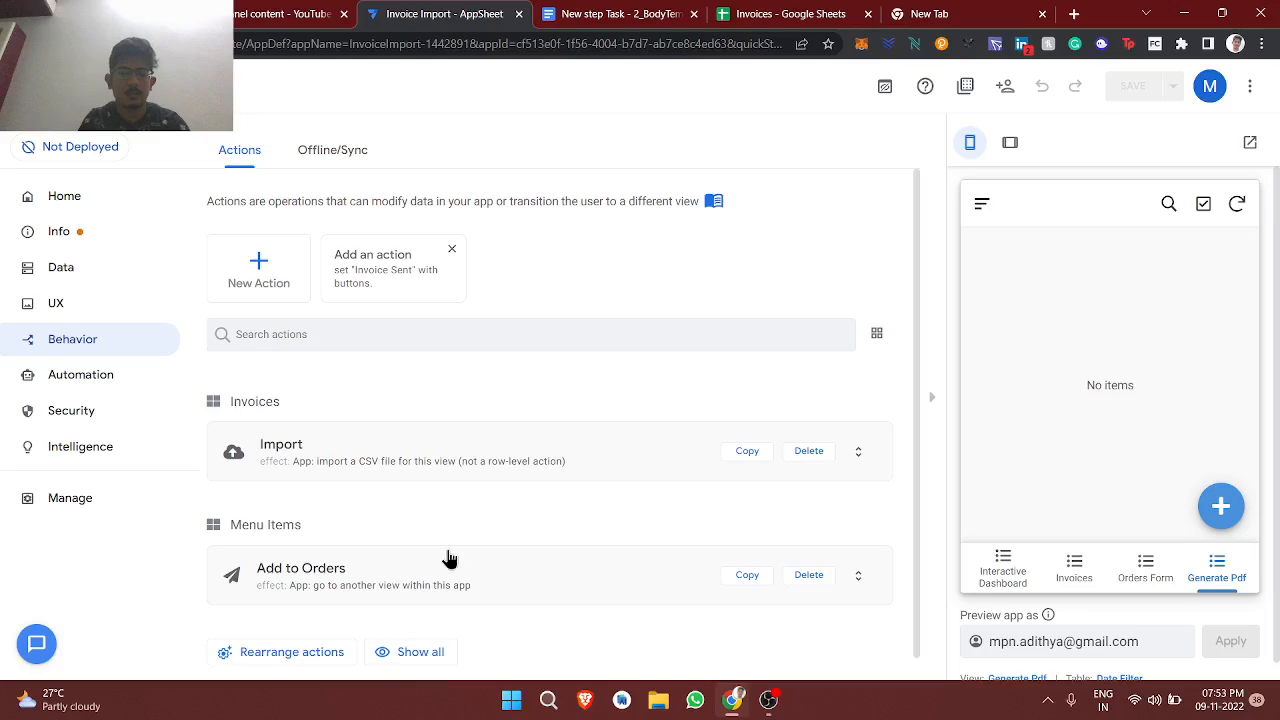
scroll(262, 262, "down", 1)
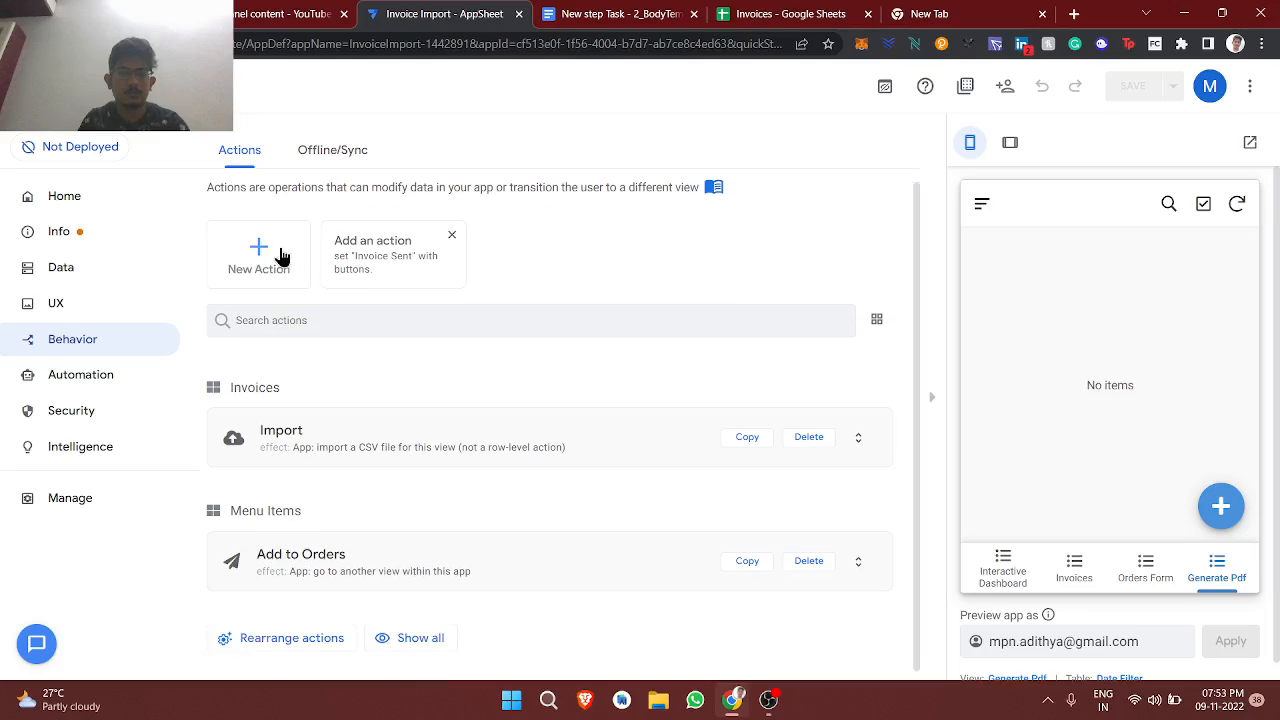
left_click(260, 257)
left_click(494, 266)
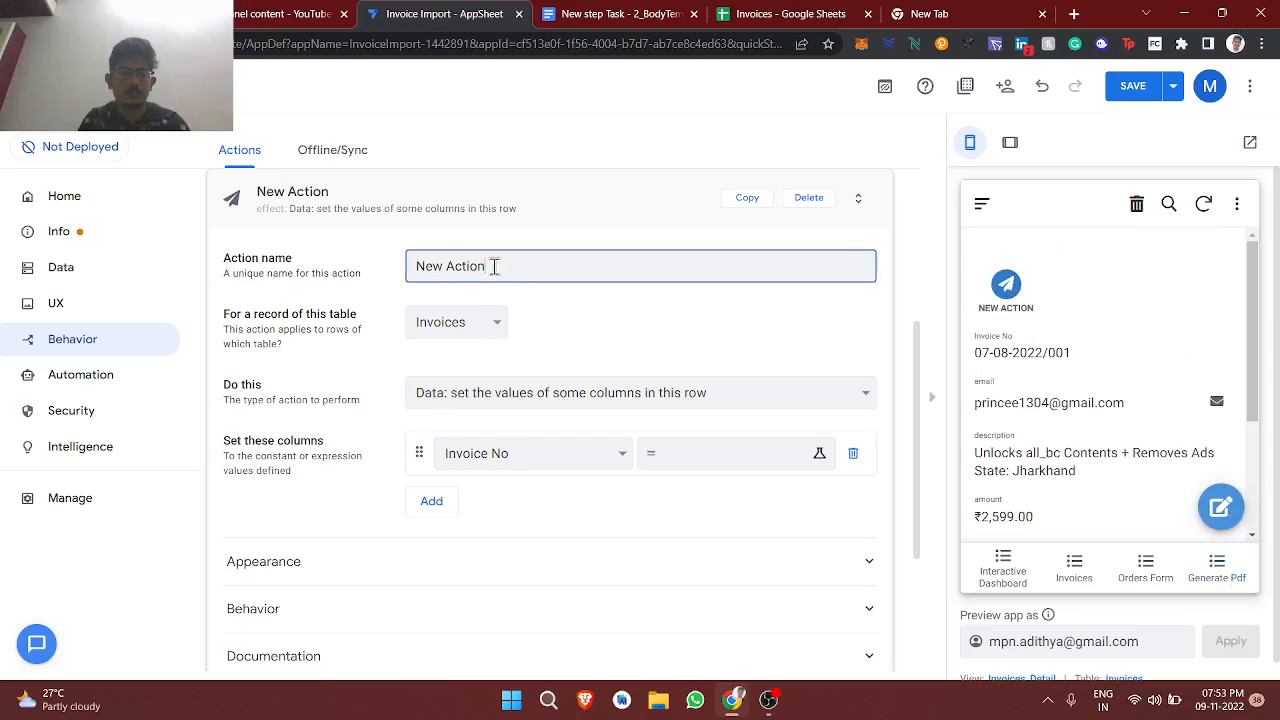
key("ctrl+a")
type("OP")
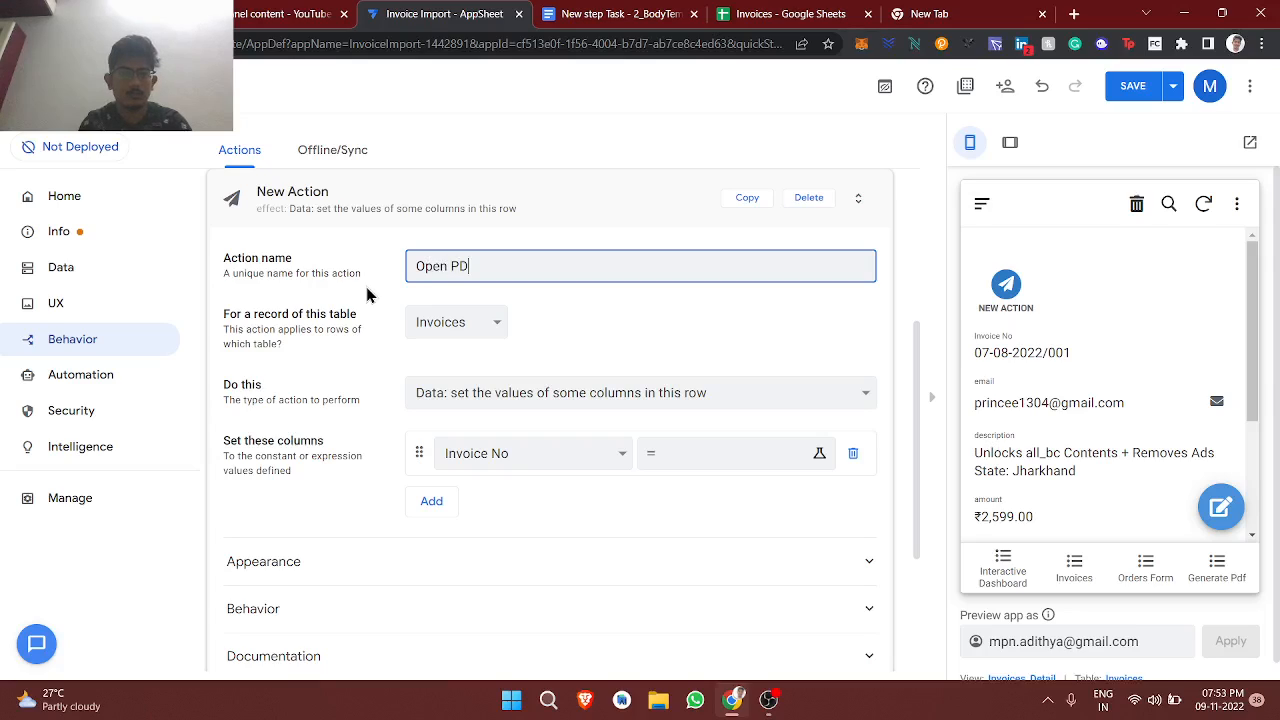
Step: Apply the Open PDF action to the Date Filter table and set its type to "External: open a file"
left_click(445, 322)
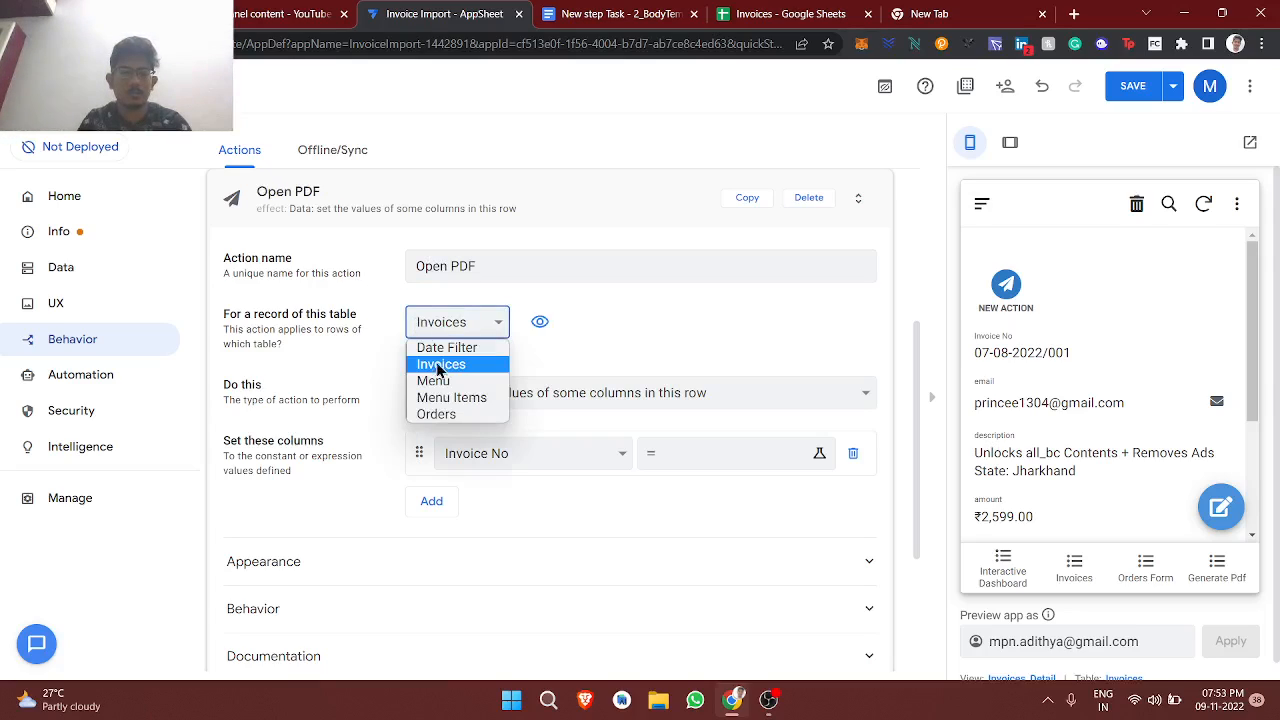
left_click(440, 348)
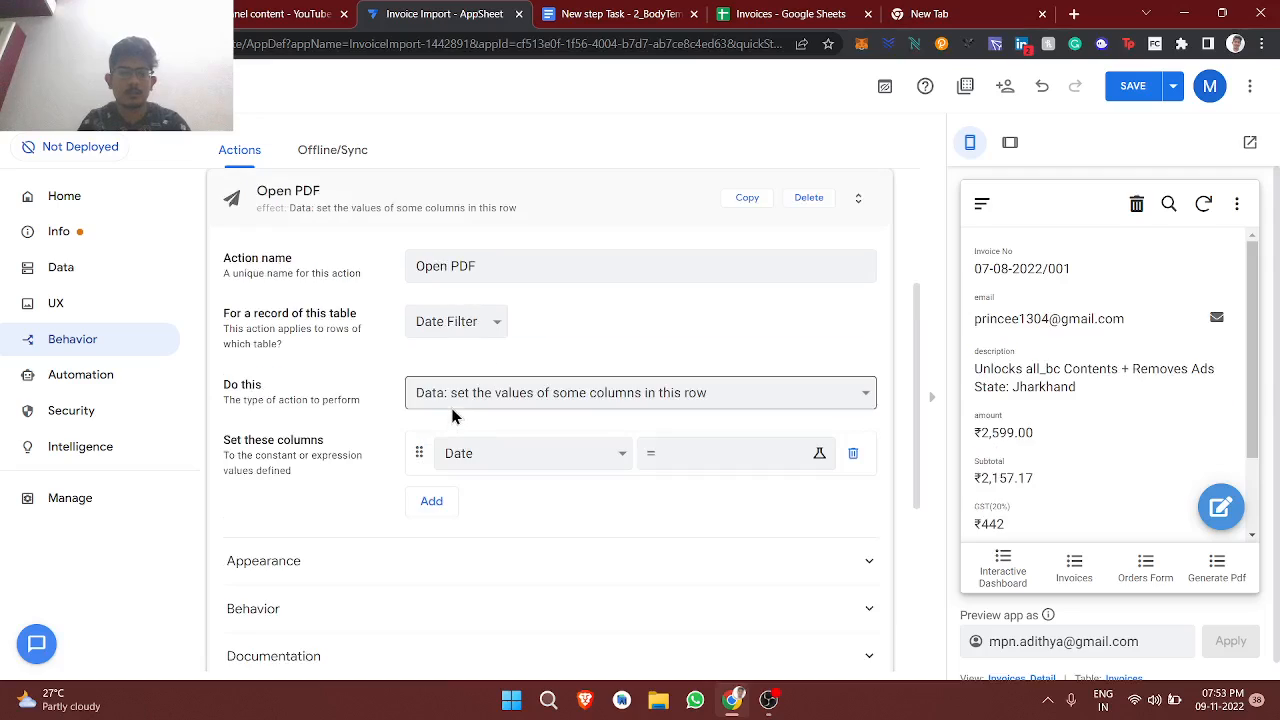
left_click(453, 400)
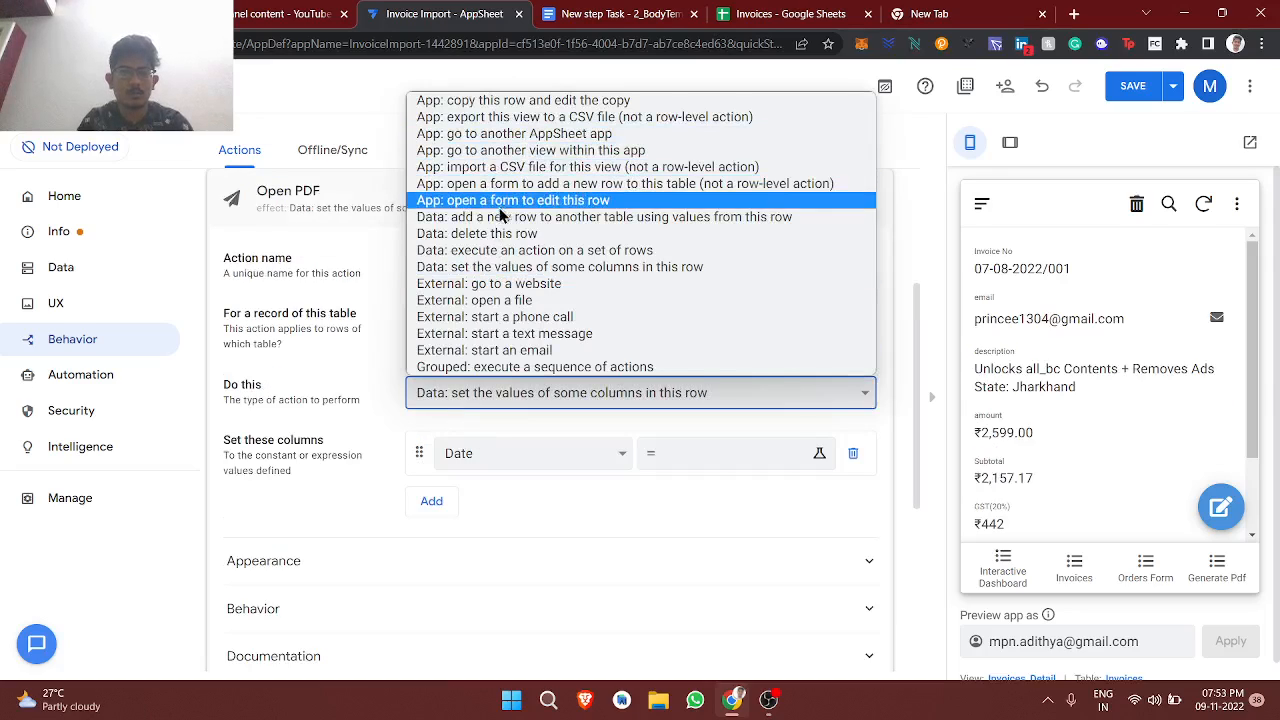
left_click(501, 302)
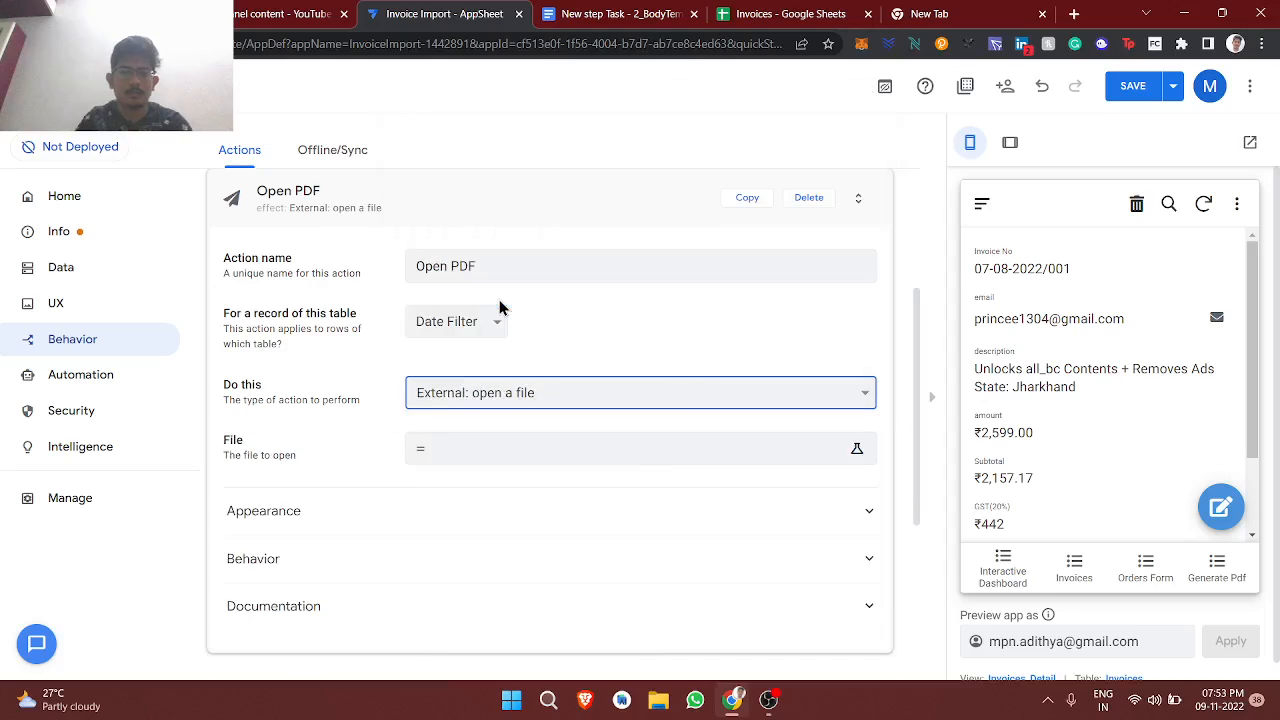
left_click(461, 403)
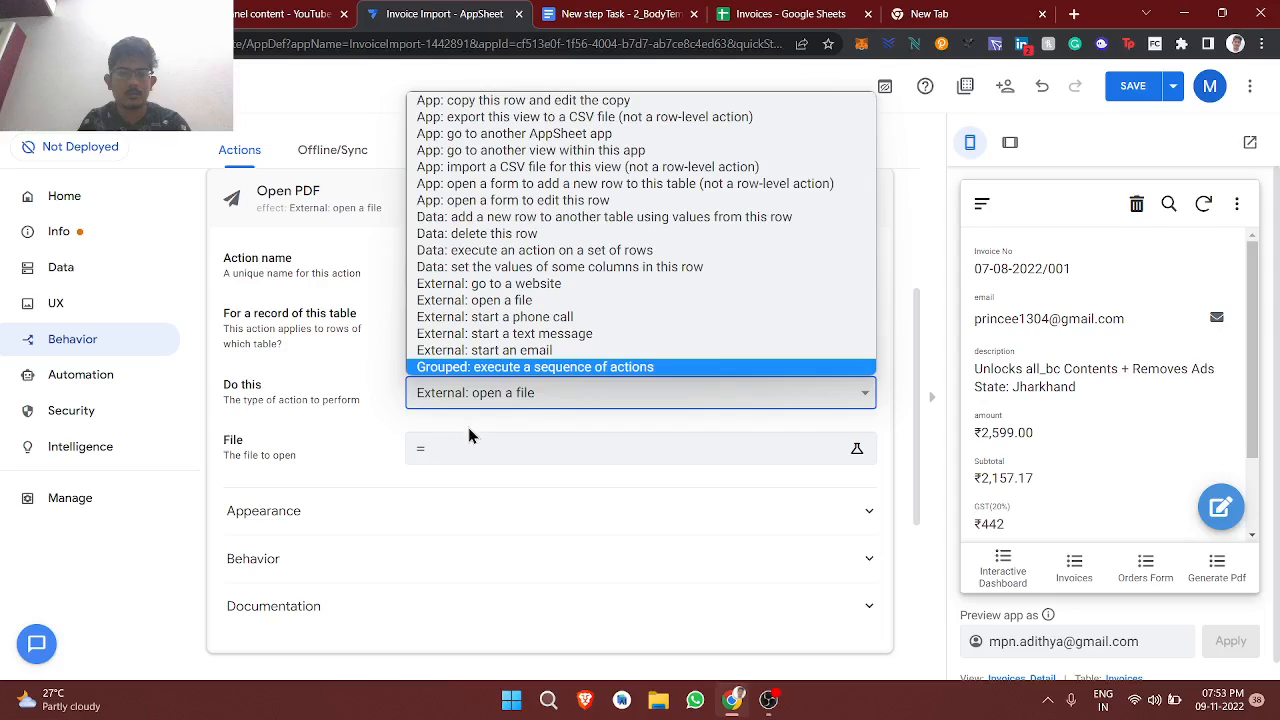
left_click(469, 437)
Step: Set the action's File expression to [Pdf Link] and save the expression
left_click(468, 442)
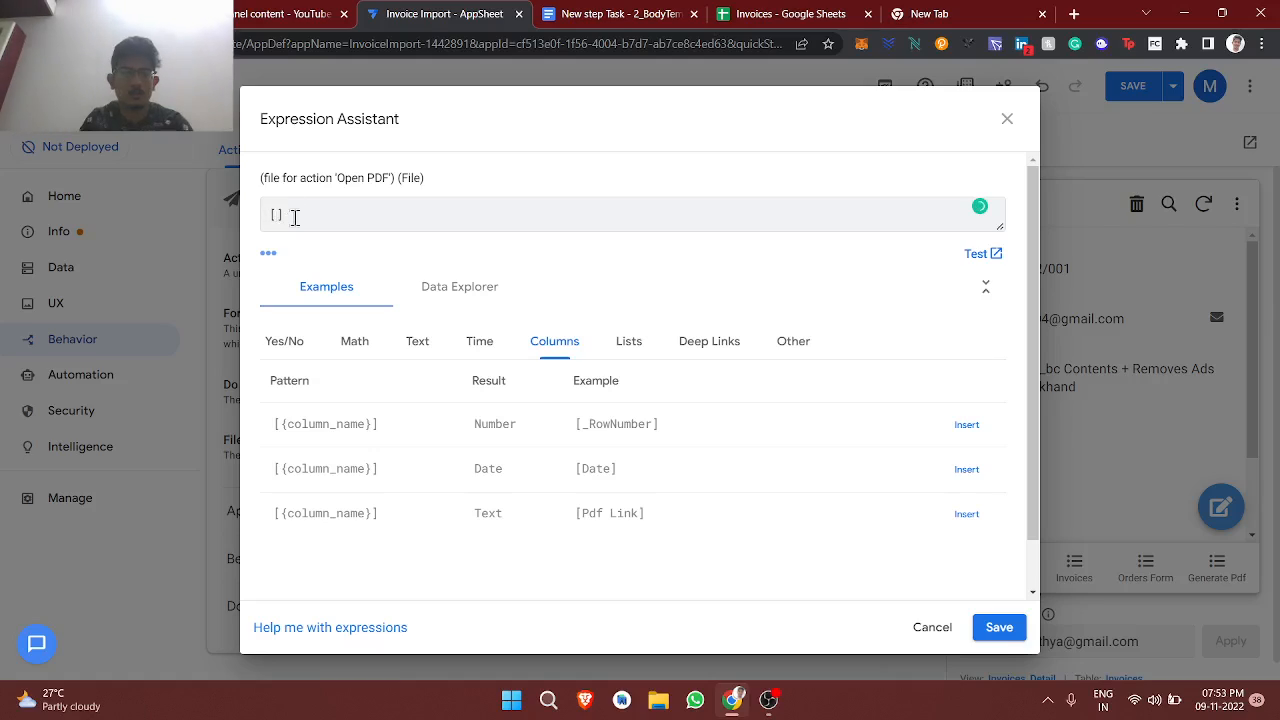
key("BackSpace")
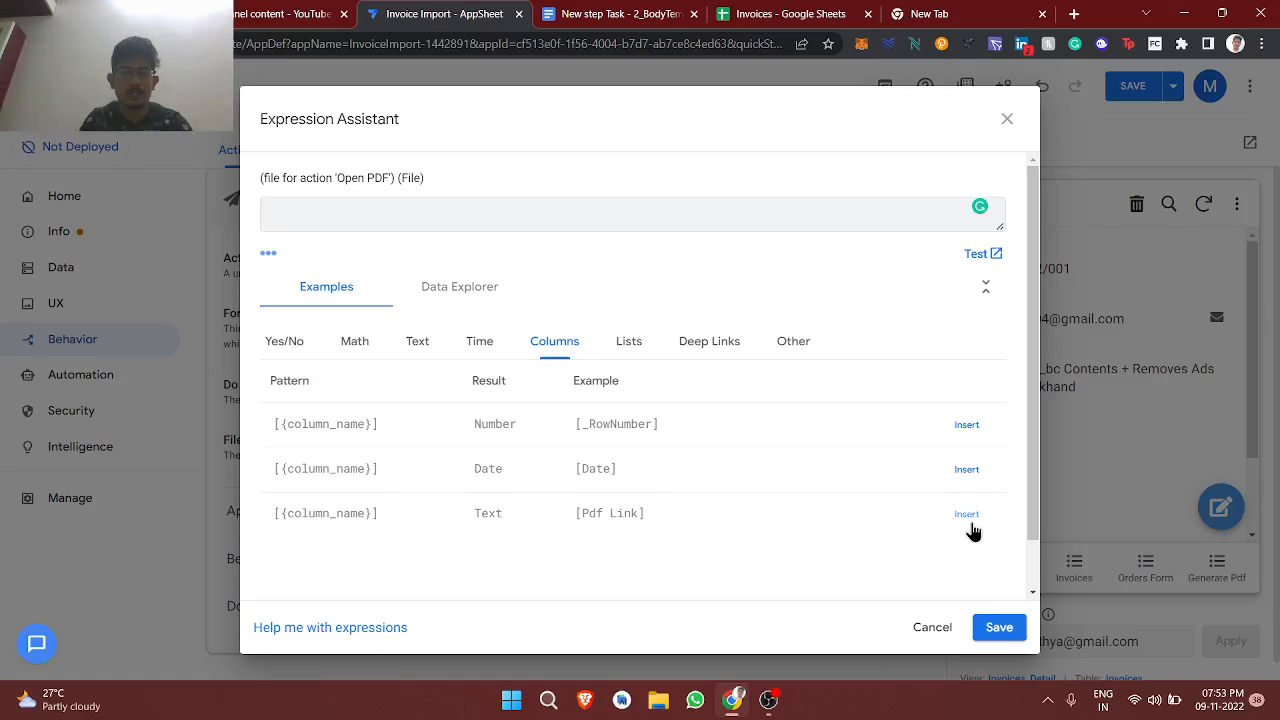
left_click(966, 514)
left_click(999, 627)
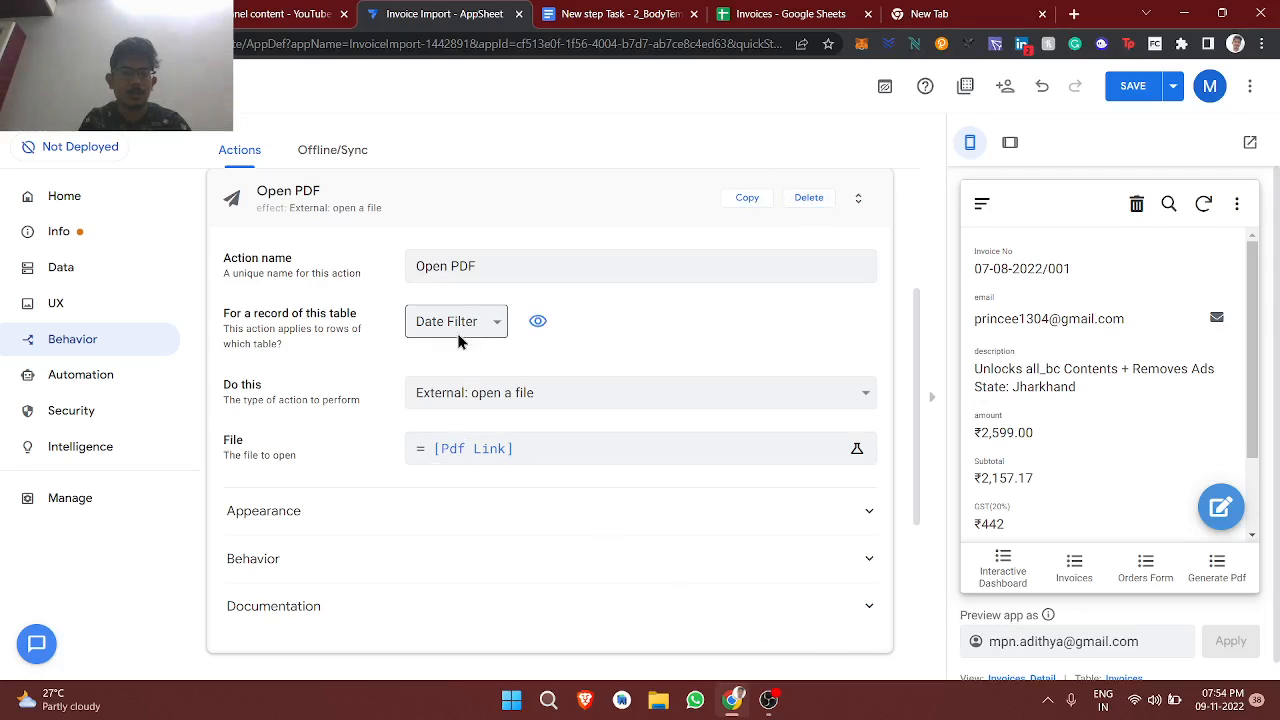
Step: Change the Pdf Link column's type to File in the Date Filter table's column settings and close them
left_click(538, 324)
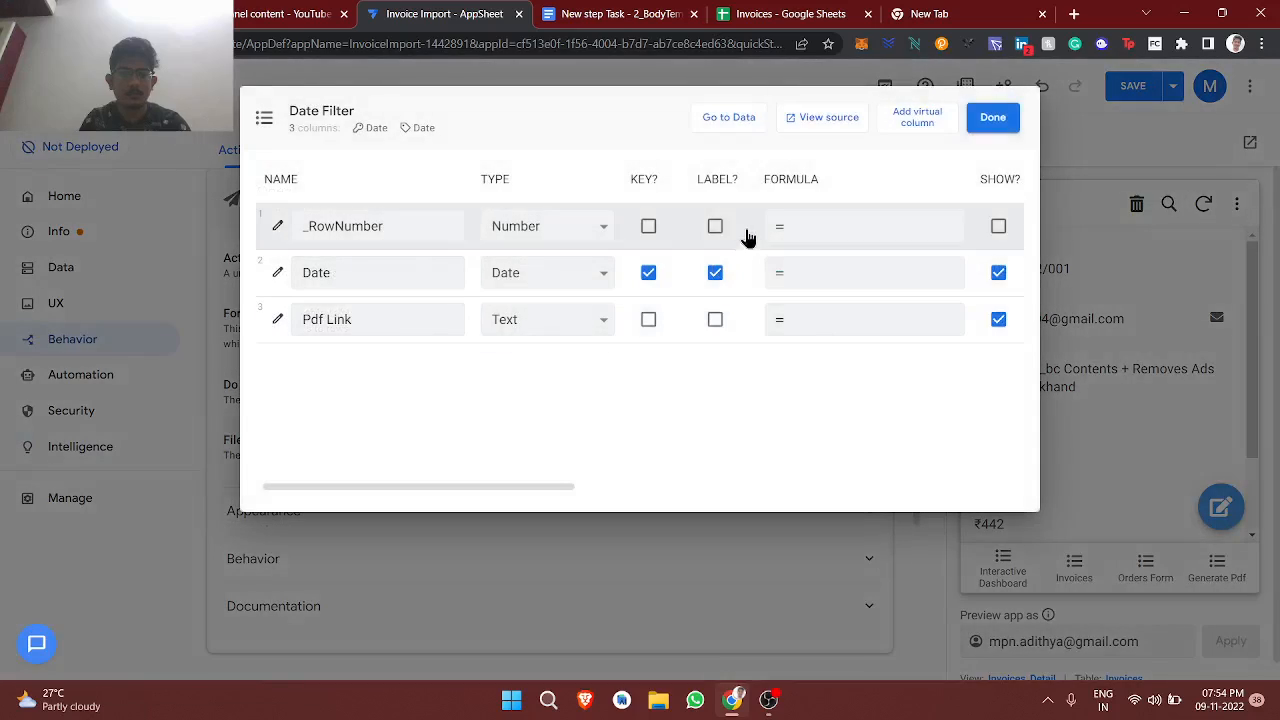
left_click(528, 334)
key("f")
key("Return")
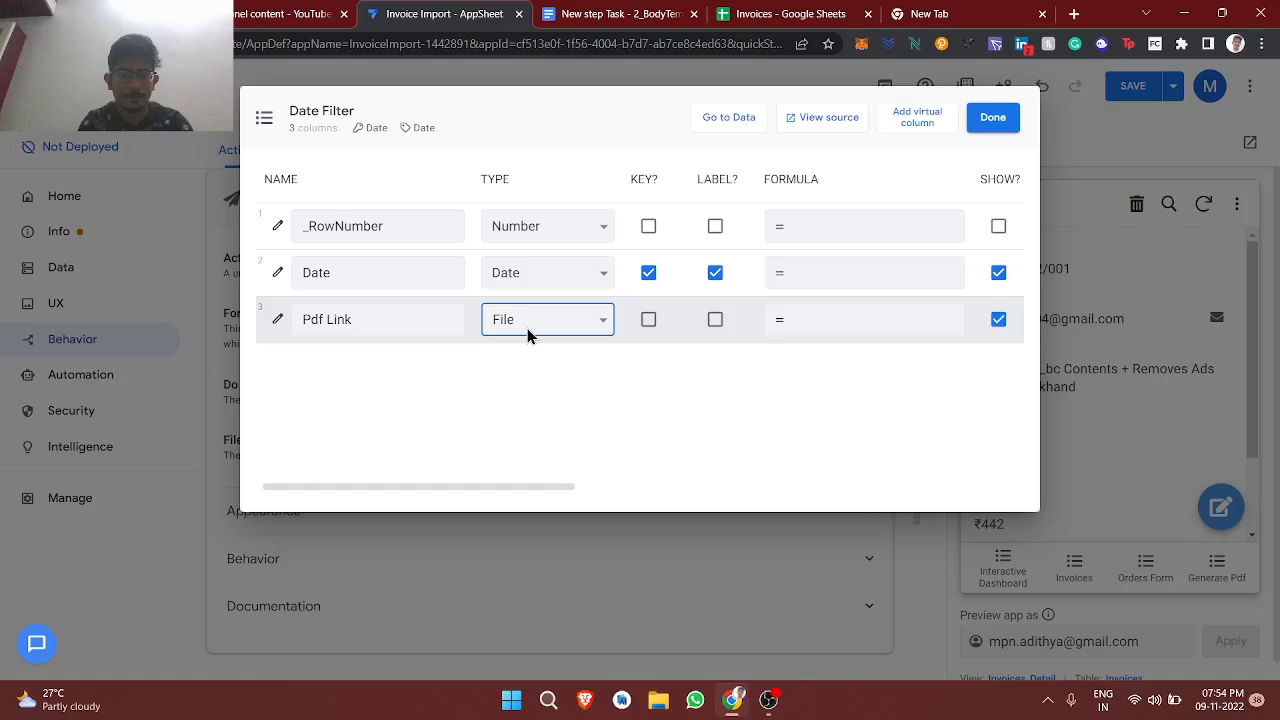
left_click(1012, 124)
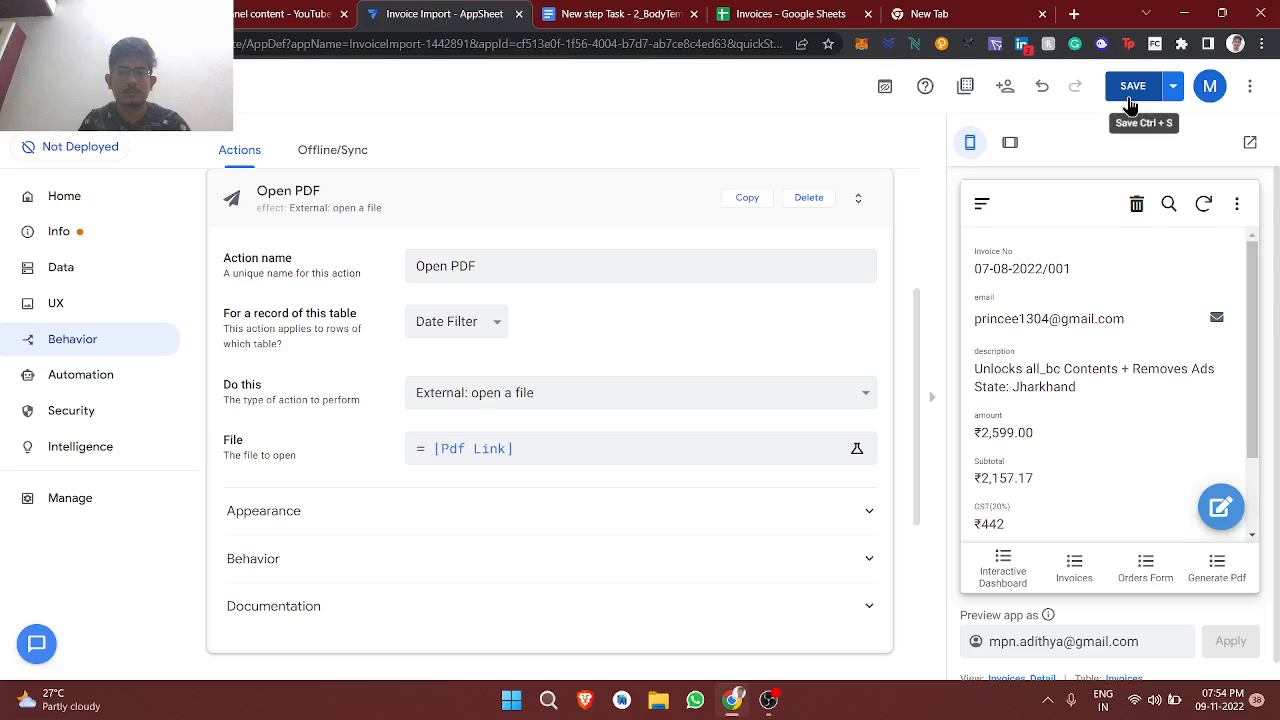
Step: Save the app, add a record dated 09-11-2022 in the preview's Generate Pdf view, and sync that record
left_click(1133, 92)
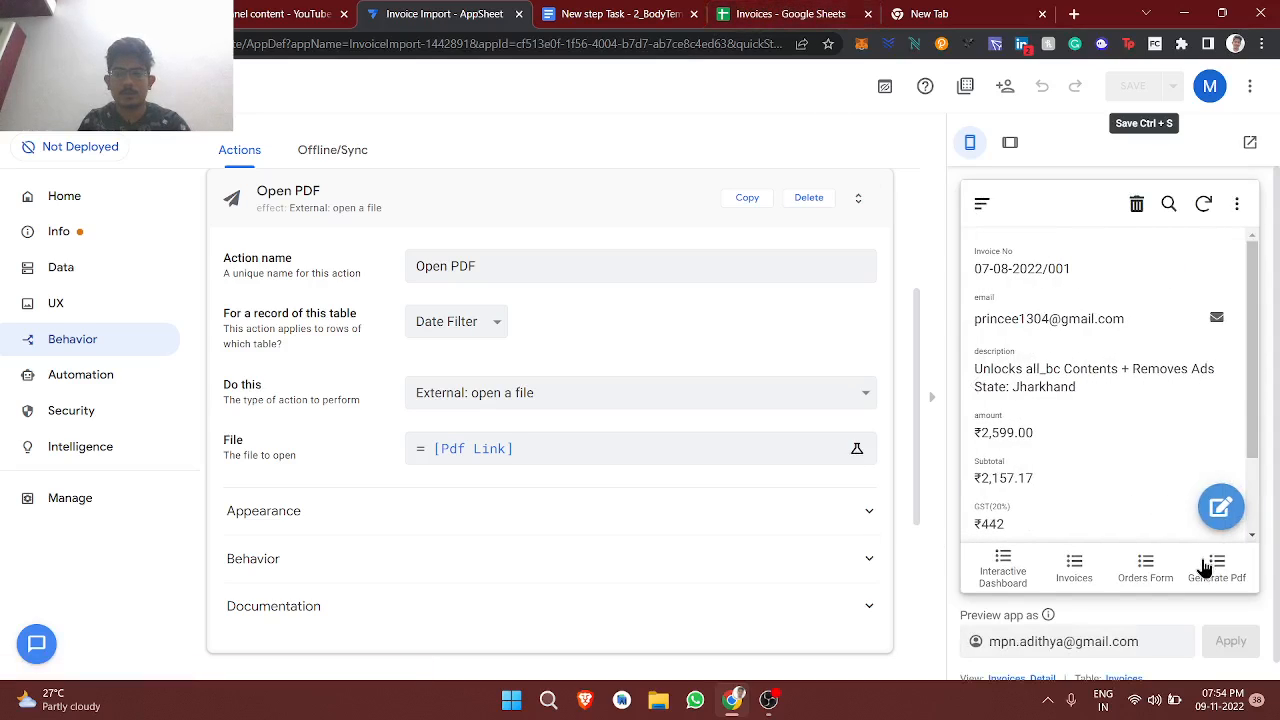
left_click(1216, 567)
left_click(1214, 503)
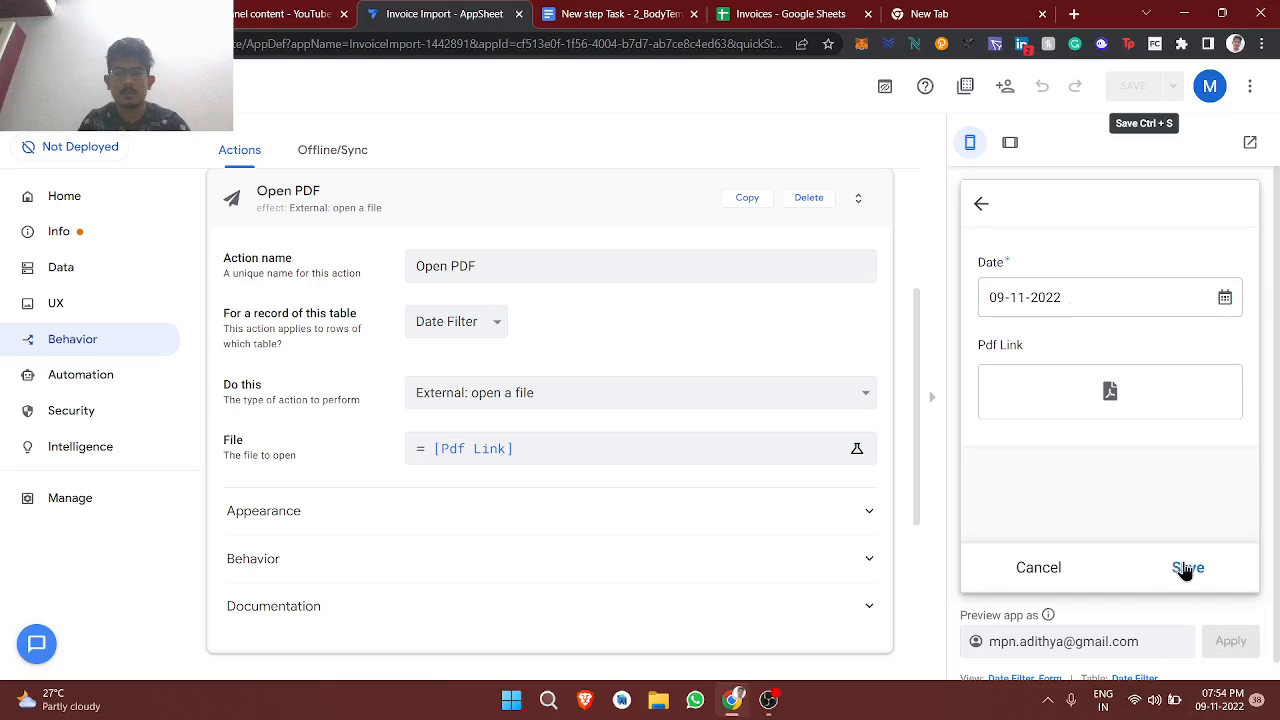
left_click(1186, 569)
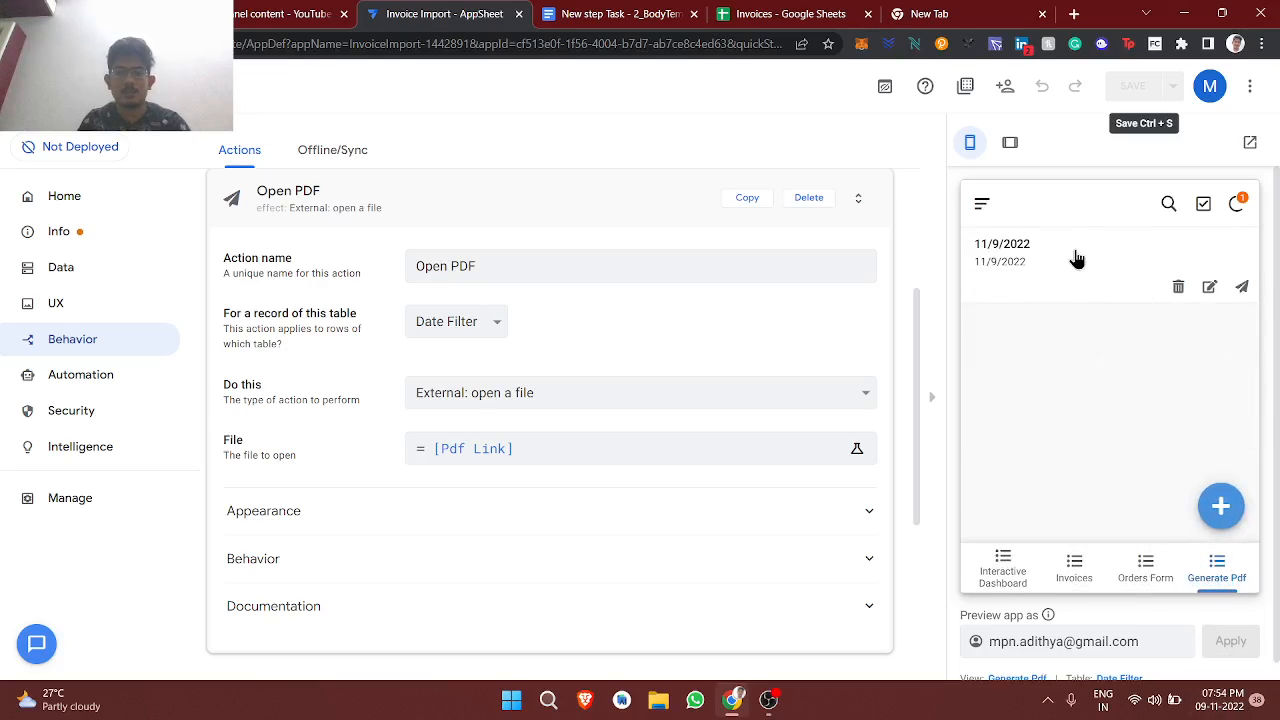
left_click(1076, 259)
left_click(1202, 212)
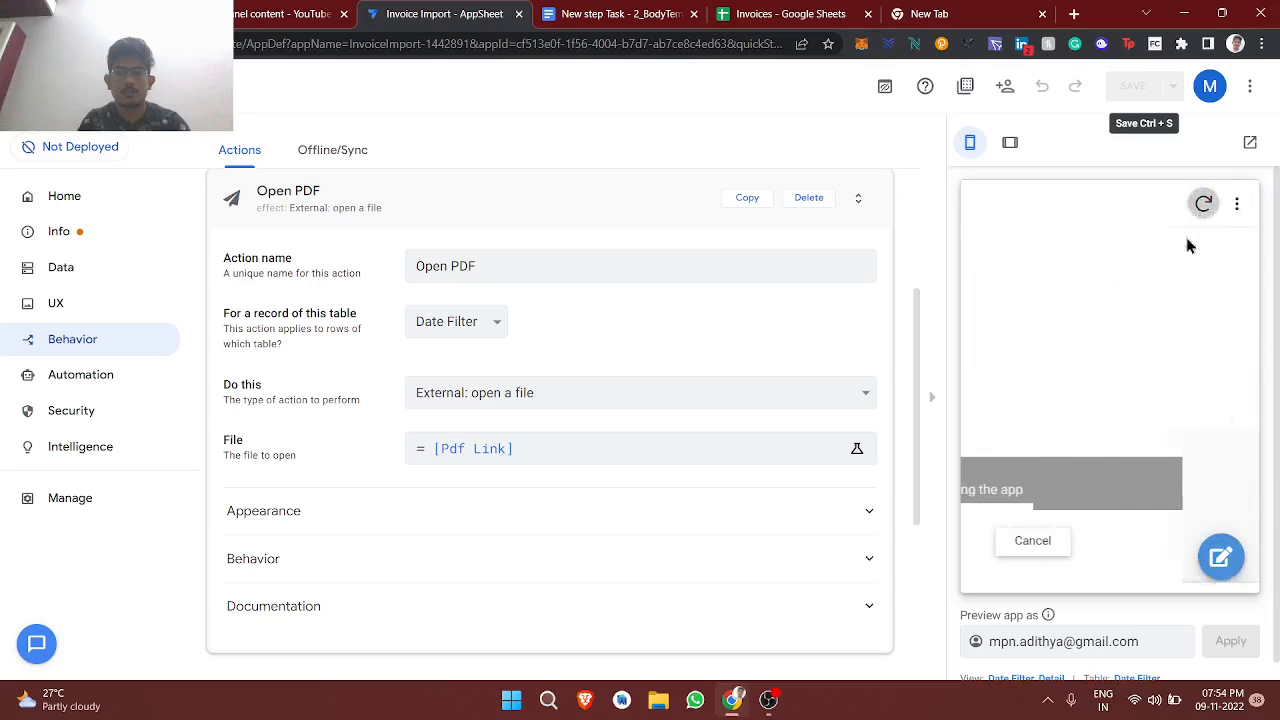
Step: Check the new record's Pdf Link cell in the Date Filter sheet of the Invoices spreadsheet in Google Sheets, and return to the Google Docs template
left_click(616, 12)
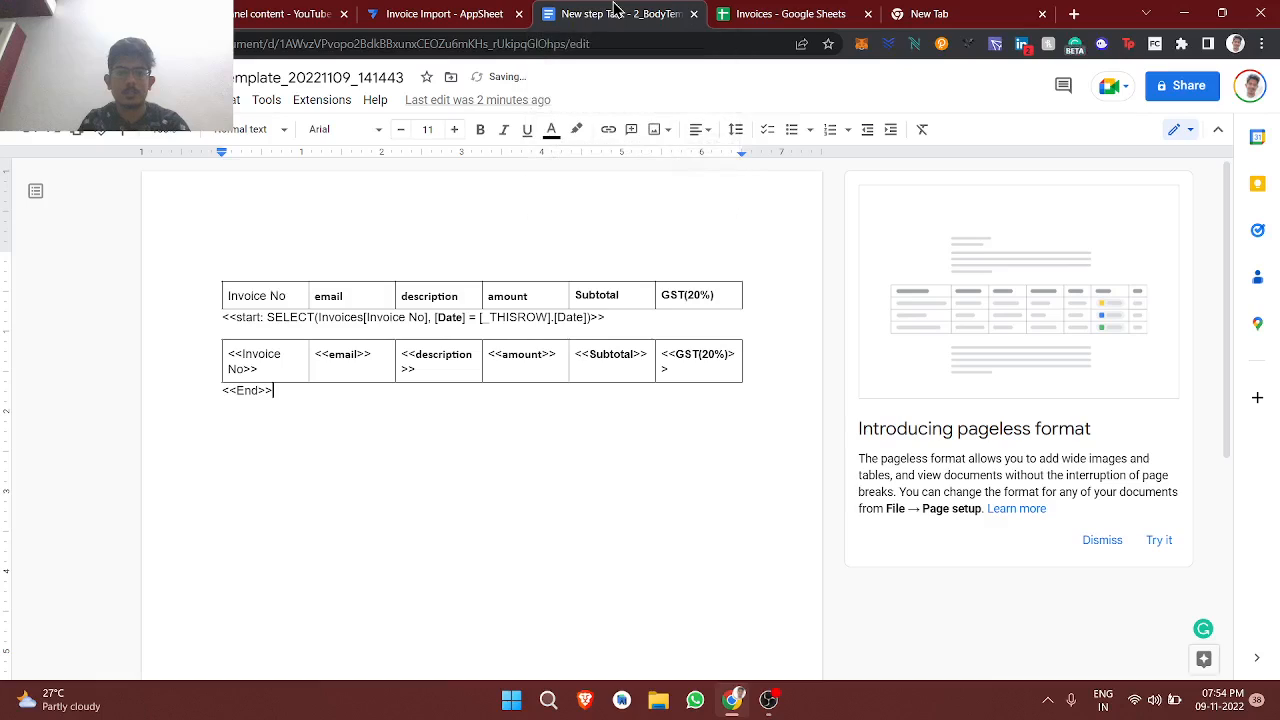
left_click(823, 12)
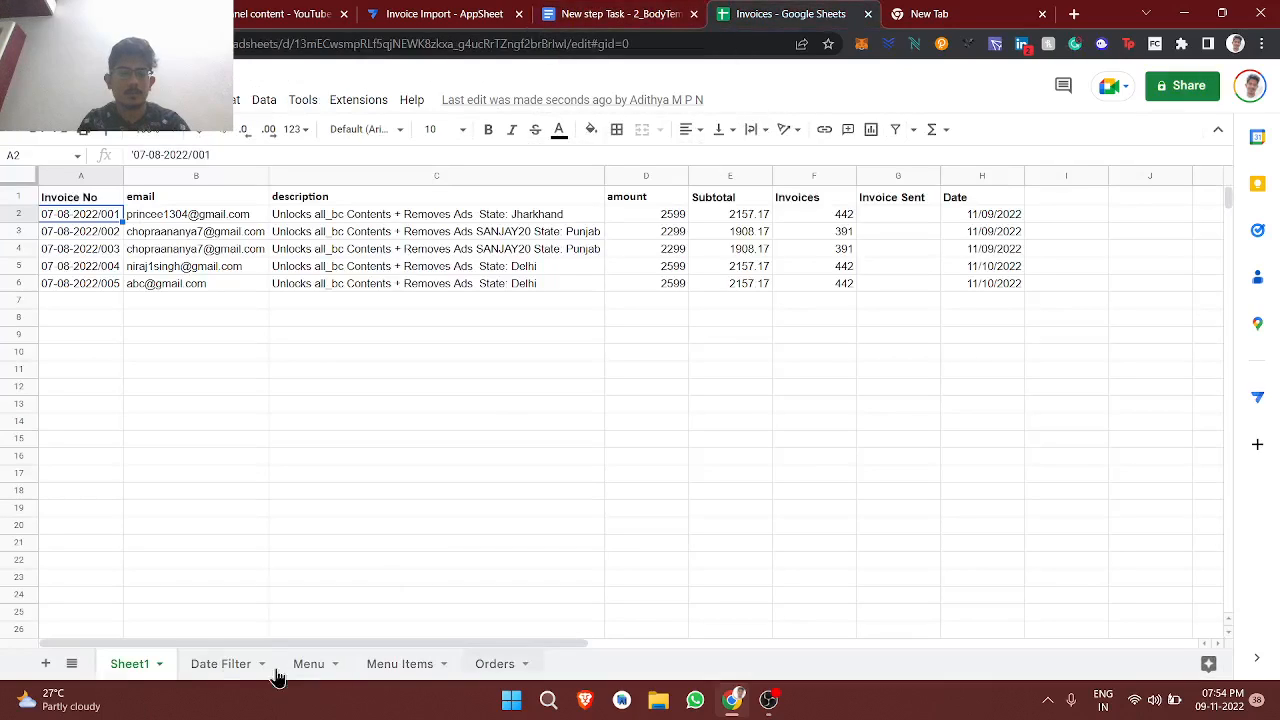
left_click(210, 664)
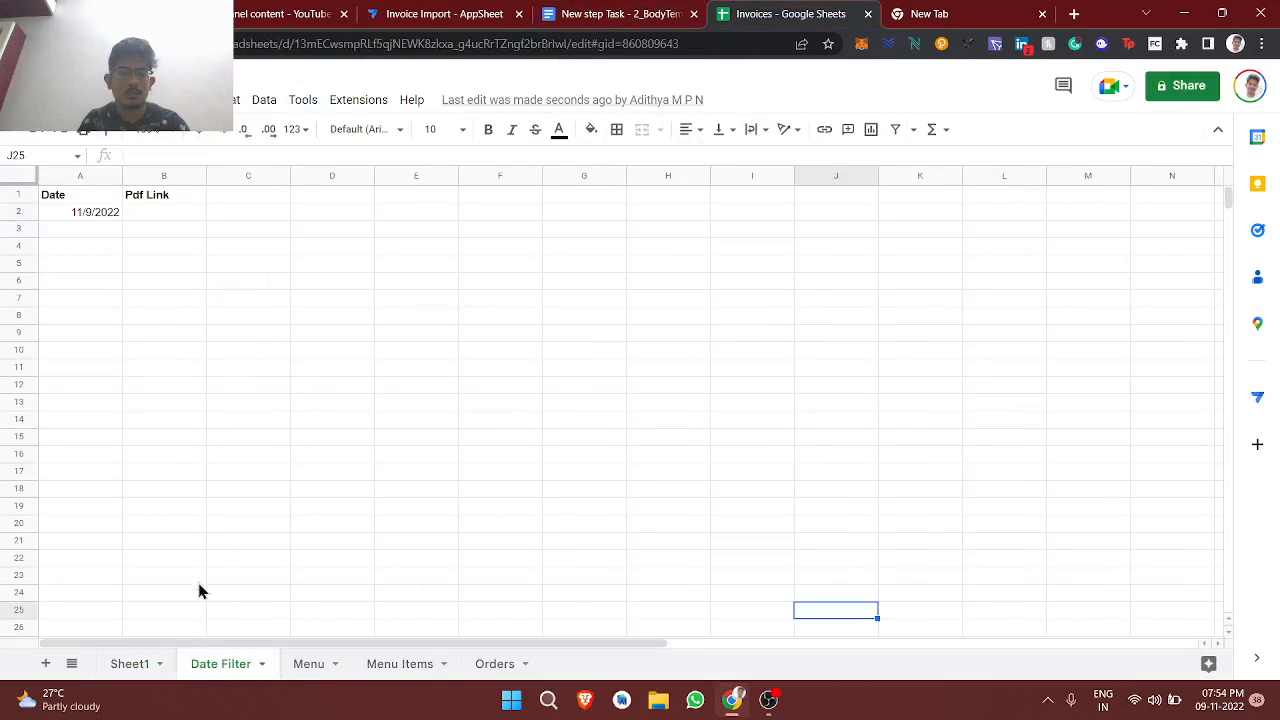
left_click(185, 378)
left_click(153, 211)
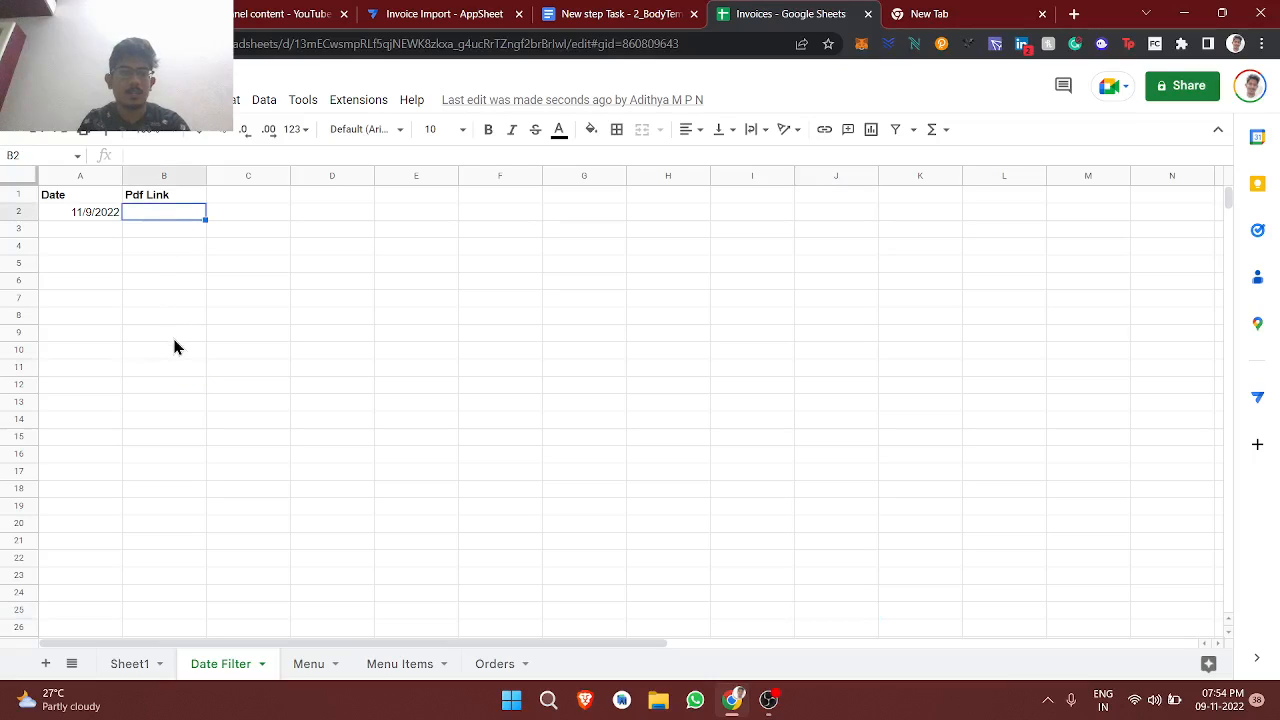
left_click(570, 13)
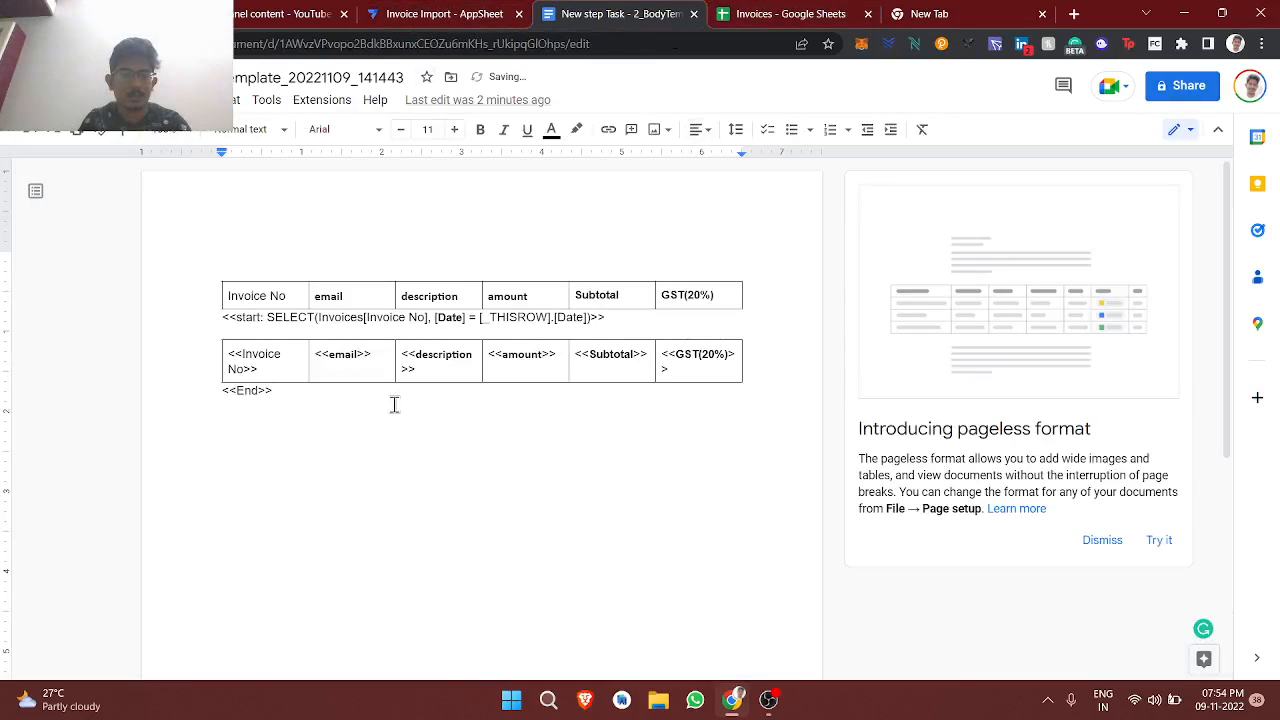
Step: Switch to the Invoice Import app in AppSheet and open its monitoring options
left_click(460, 10)
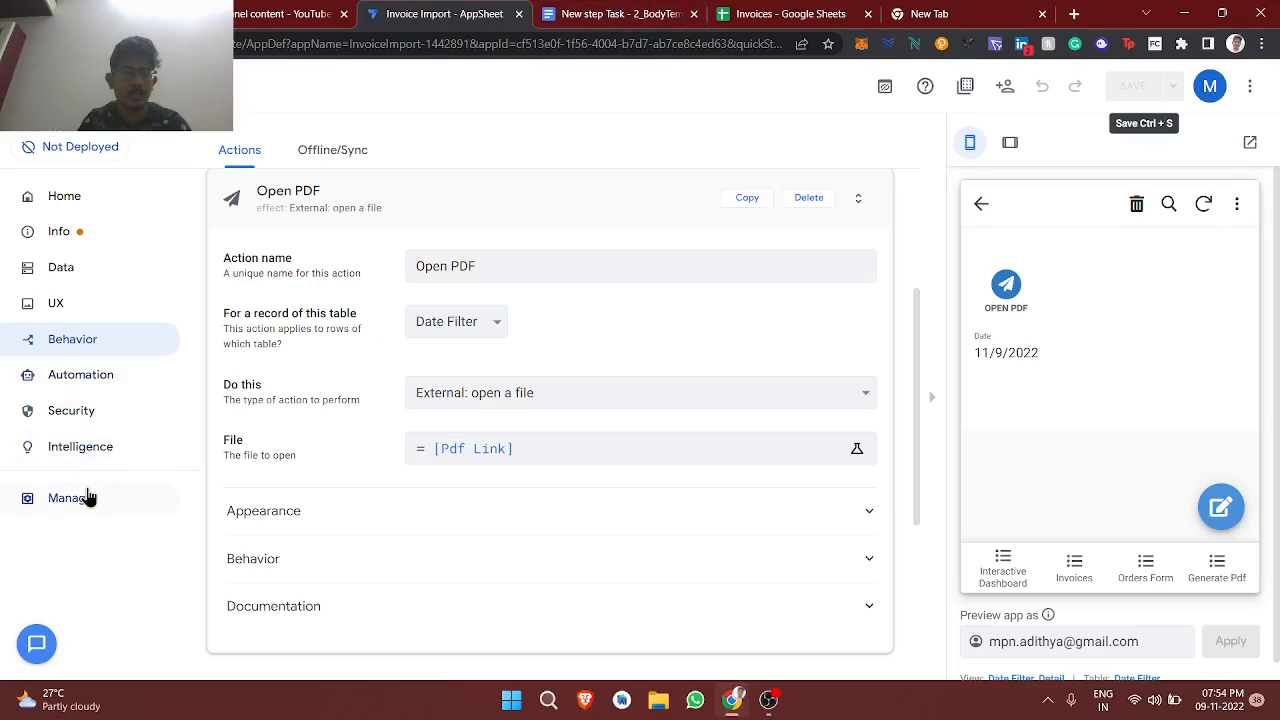
left_click(88, 497)
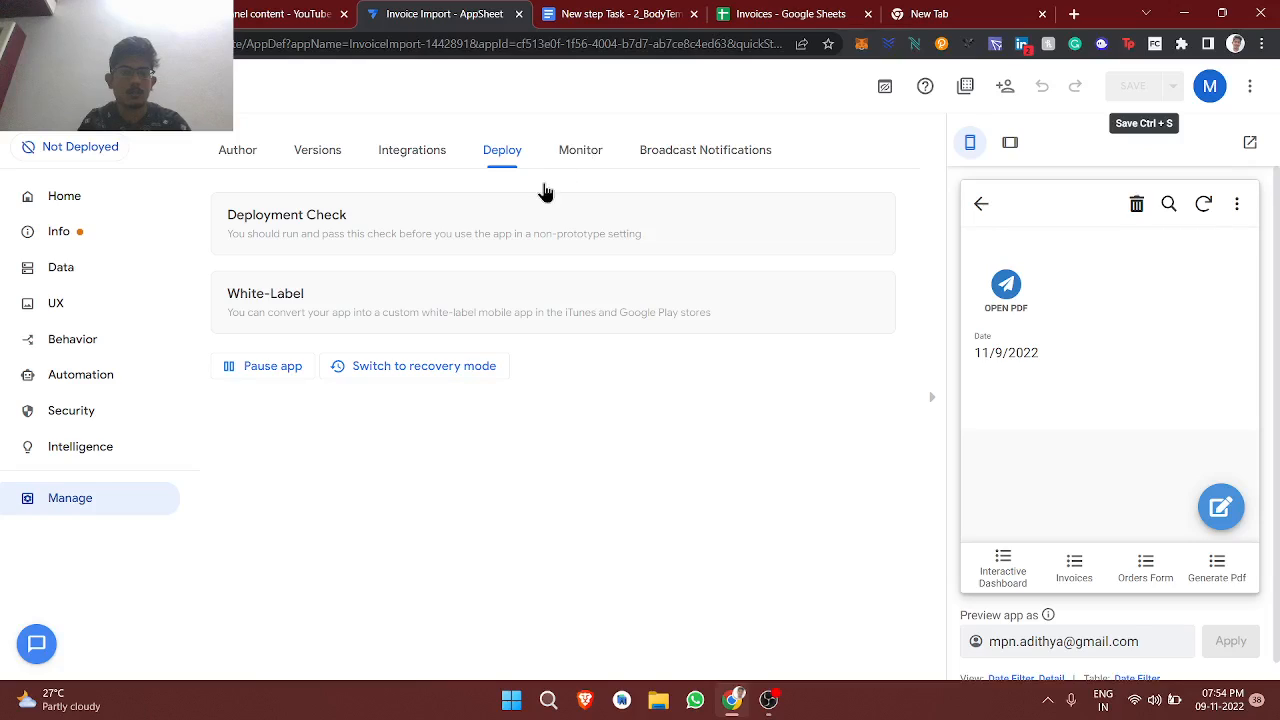
left_click(567, 163)
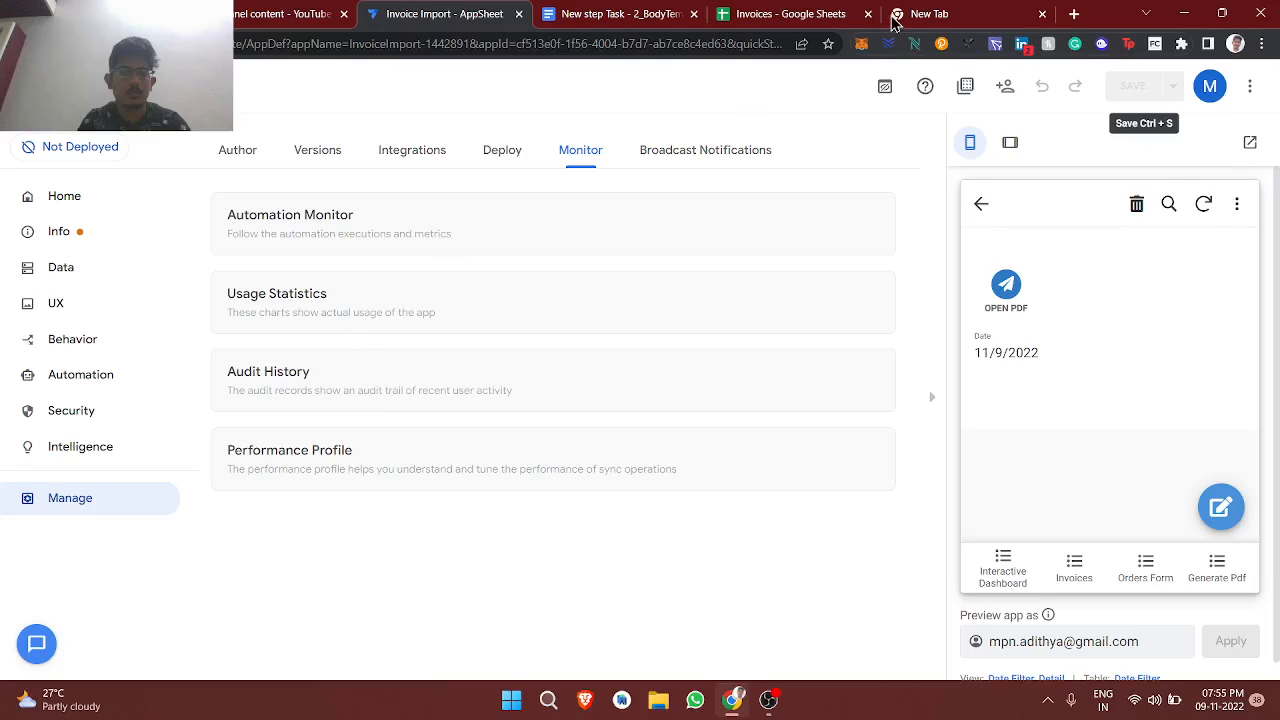
Step: Open Google Drive in the empty browser tab
left_click(920, 14)
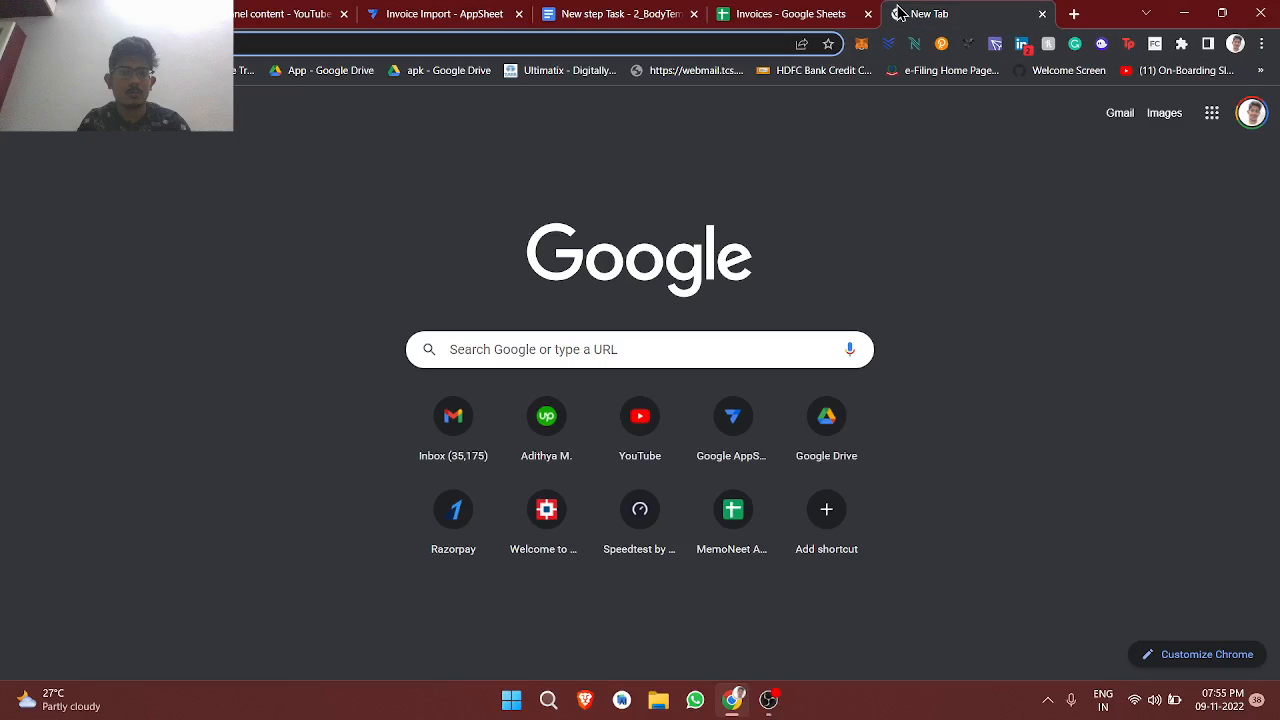
type("google d")
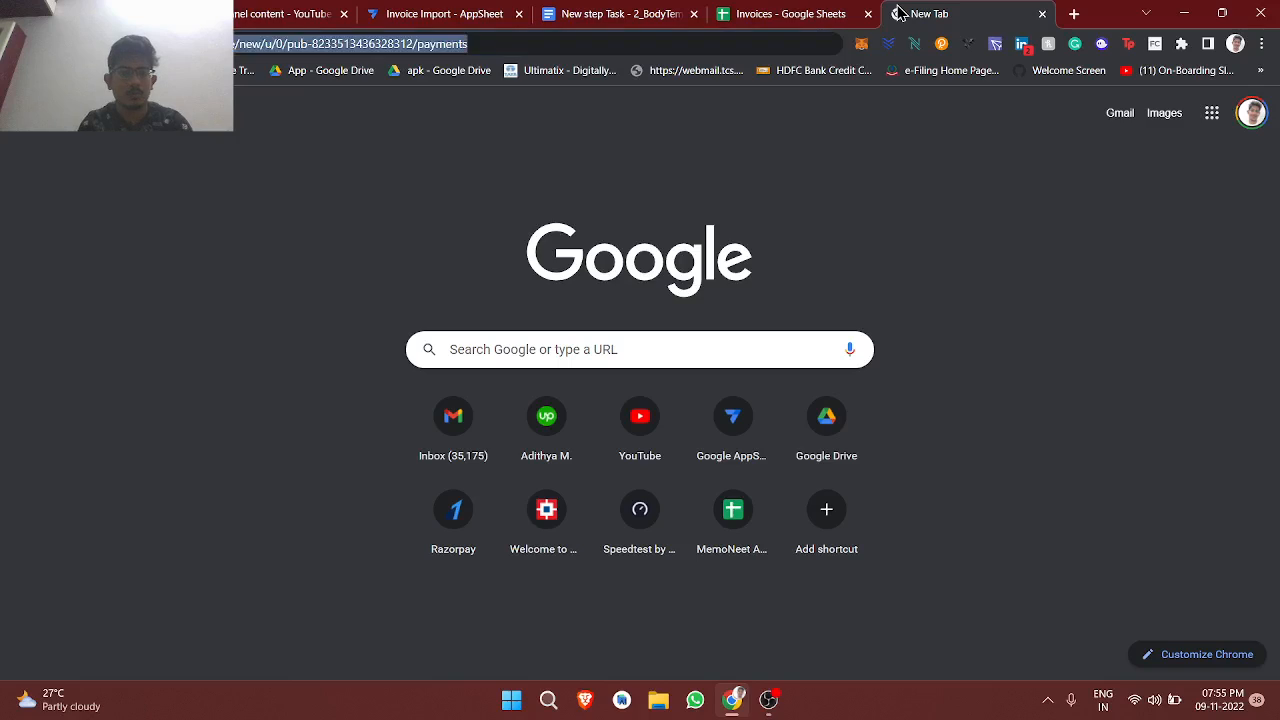
type("rive")
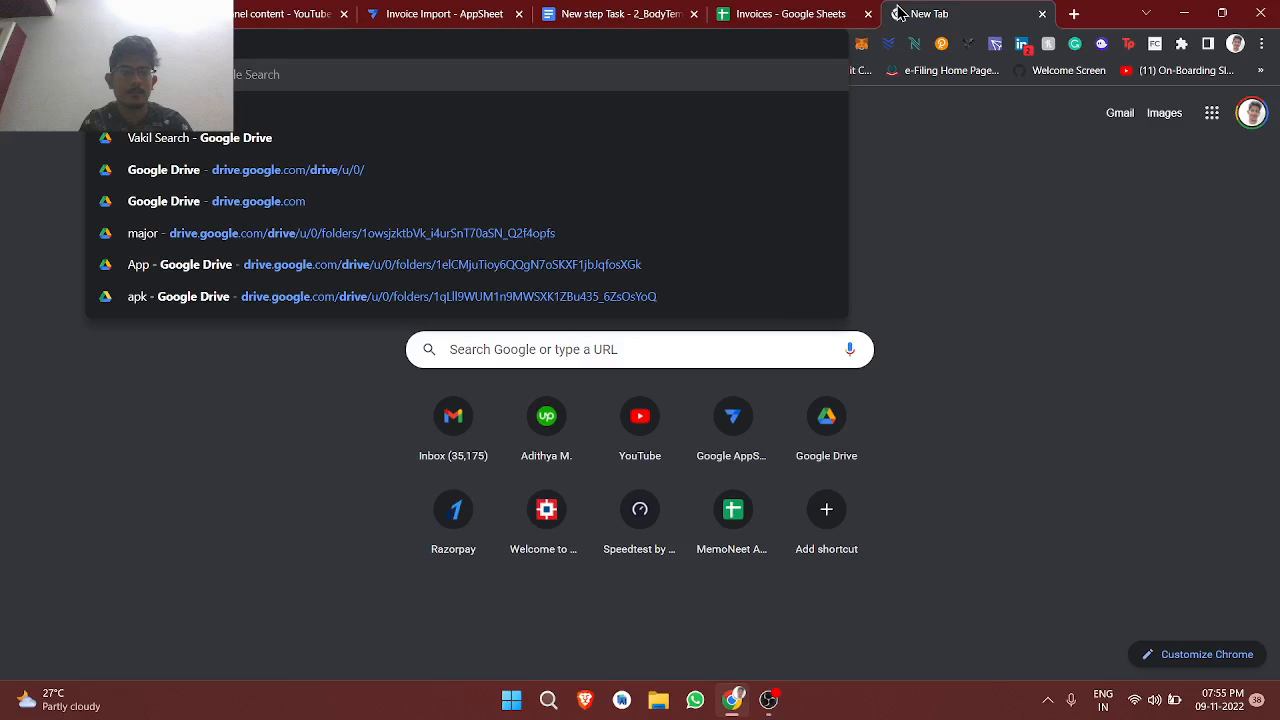
key("Down")
key("Return")
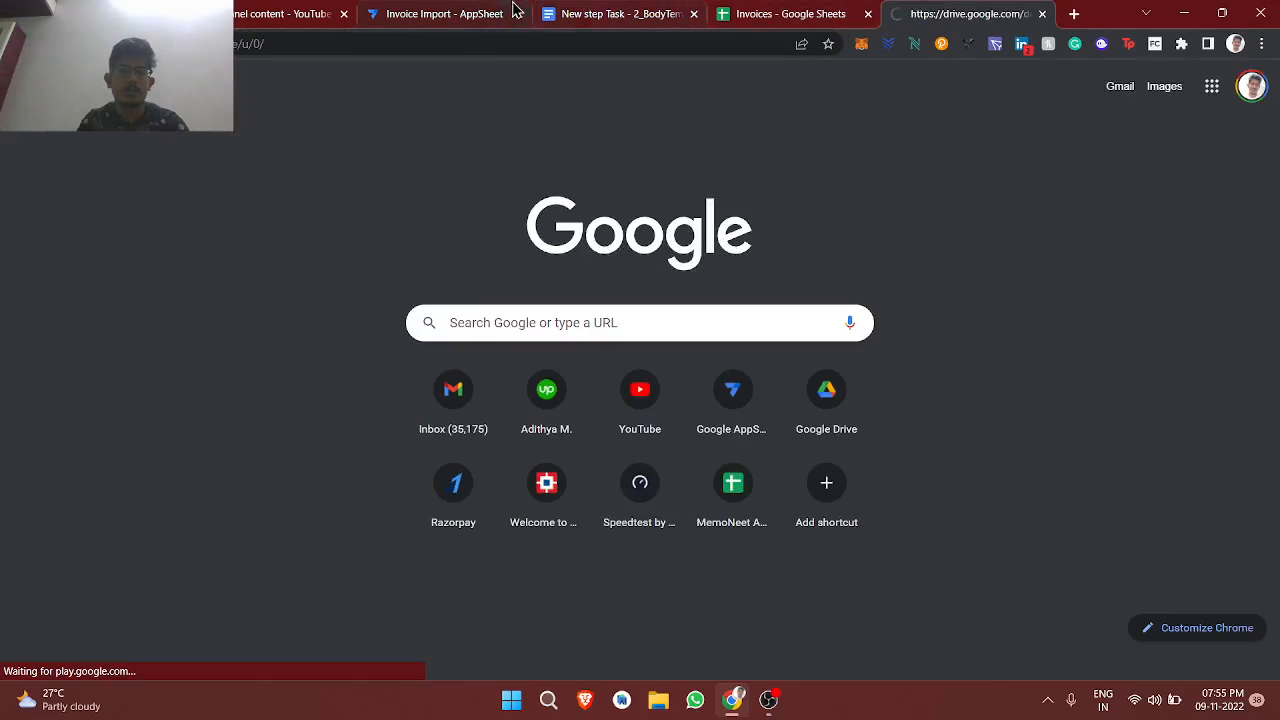
Step: Return to the Invoice Import app and launch the log analyzer for its audit history
left_click(475, 12)
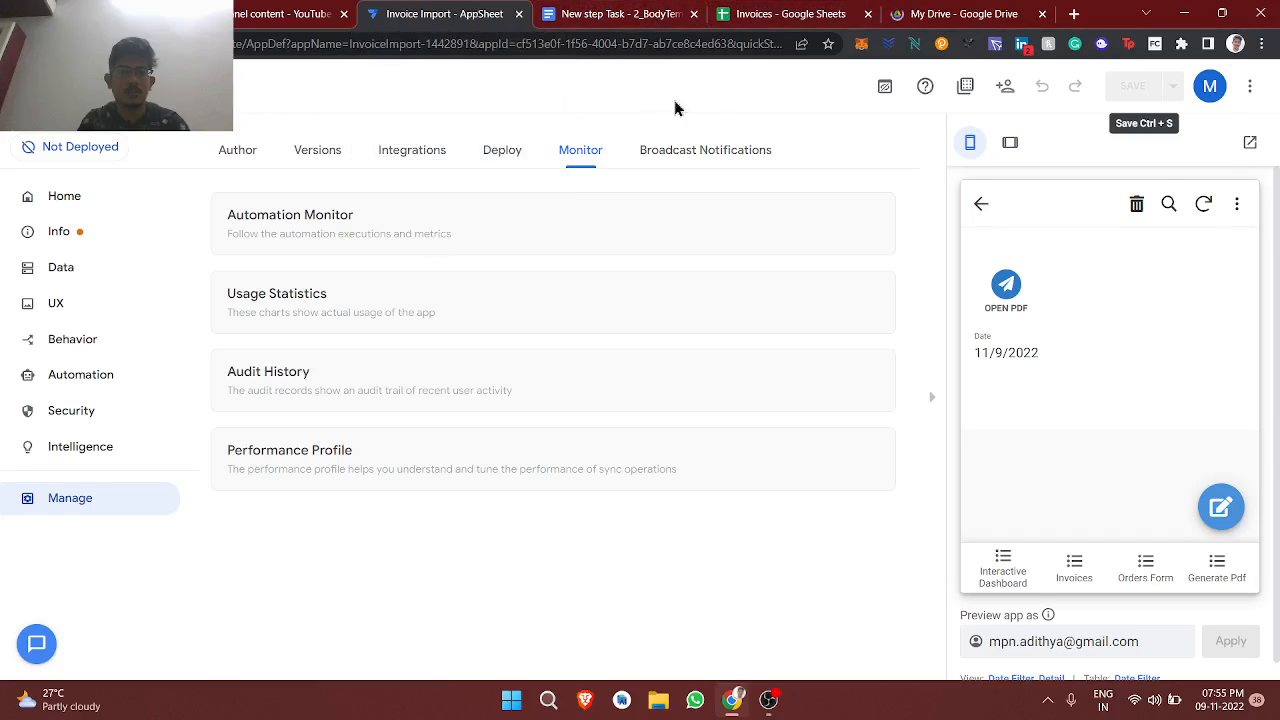
left_click(303, 399)
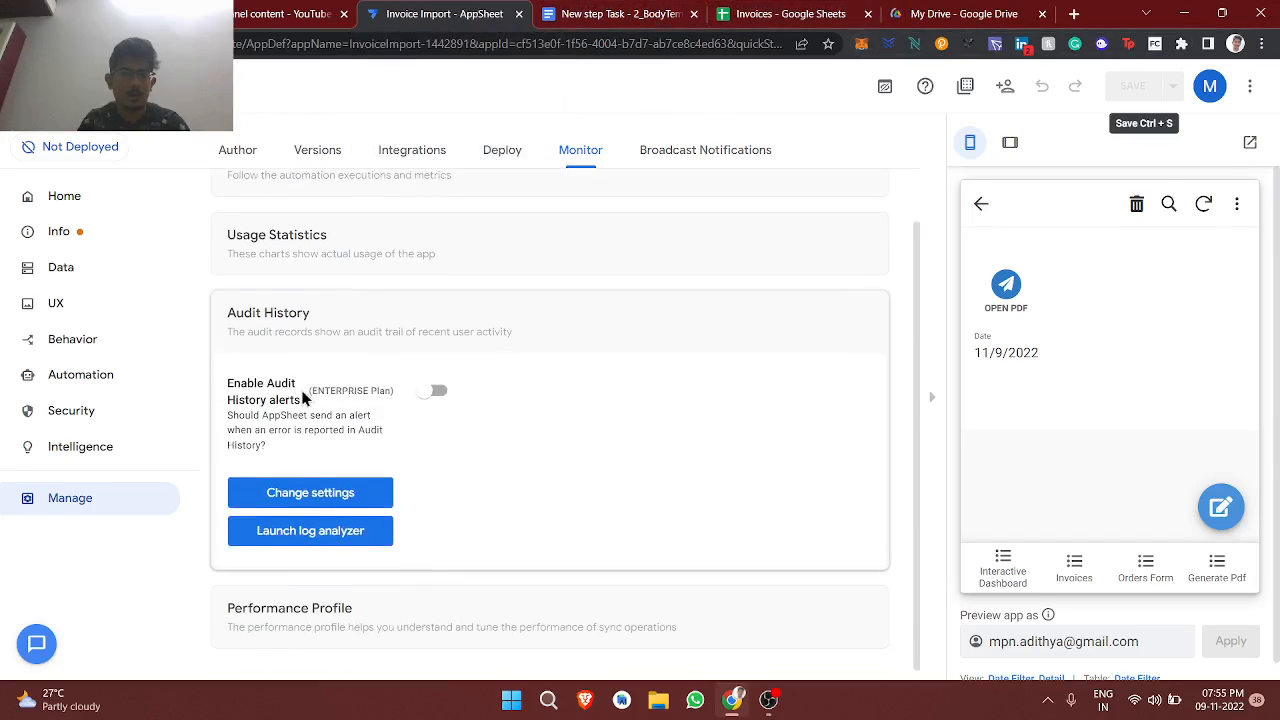
left_click(324, 534)
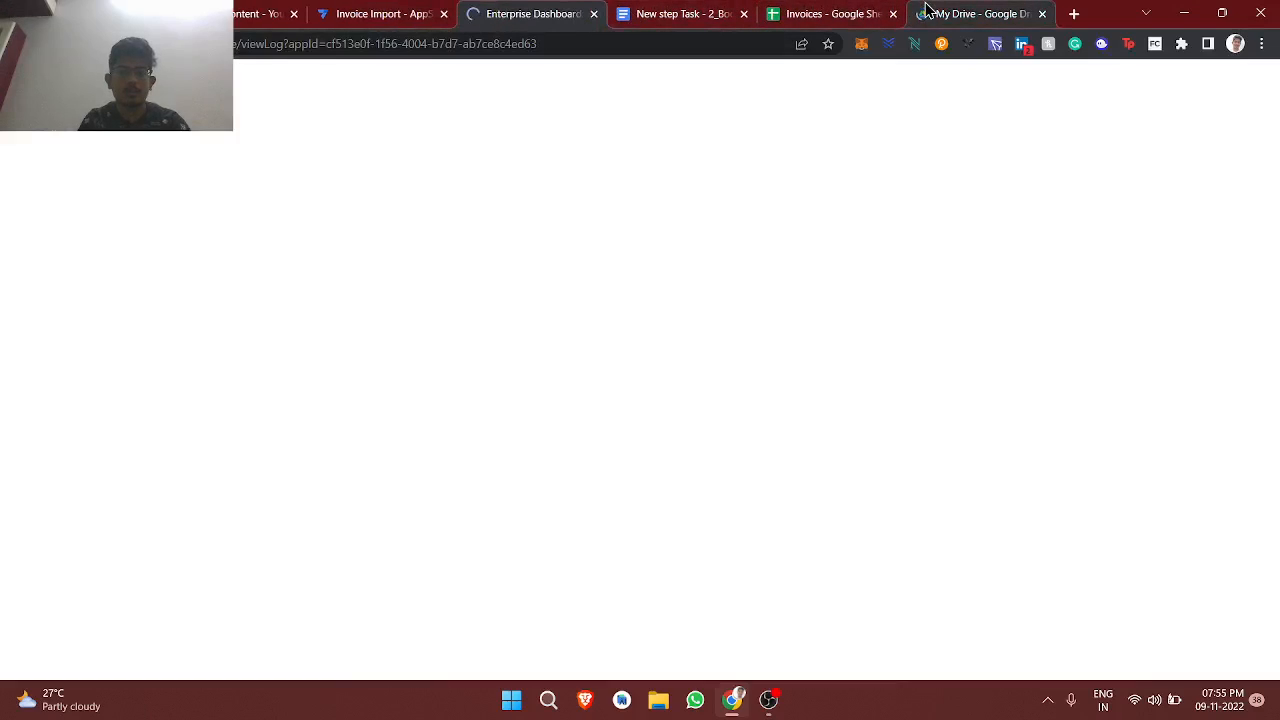
Step: Find the failed "MakeDoc: New step Task - 2" record in the audit log and open its details
scroll(571, 354, "down", 3)
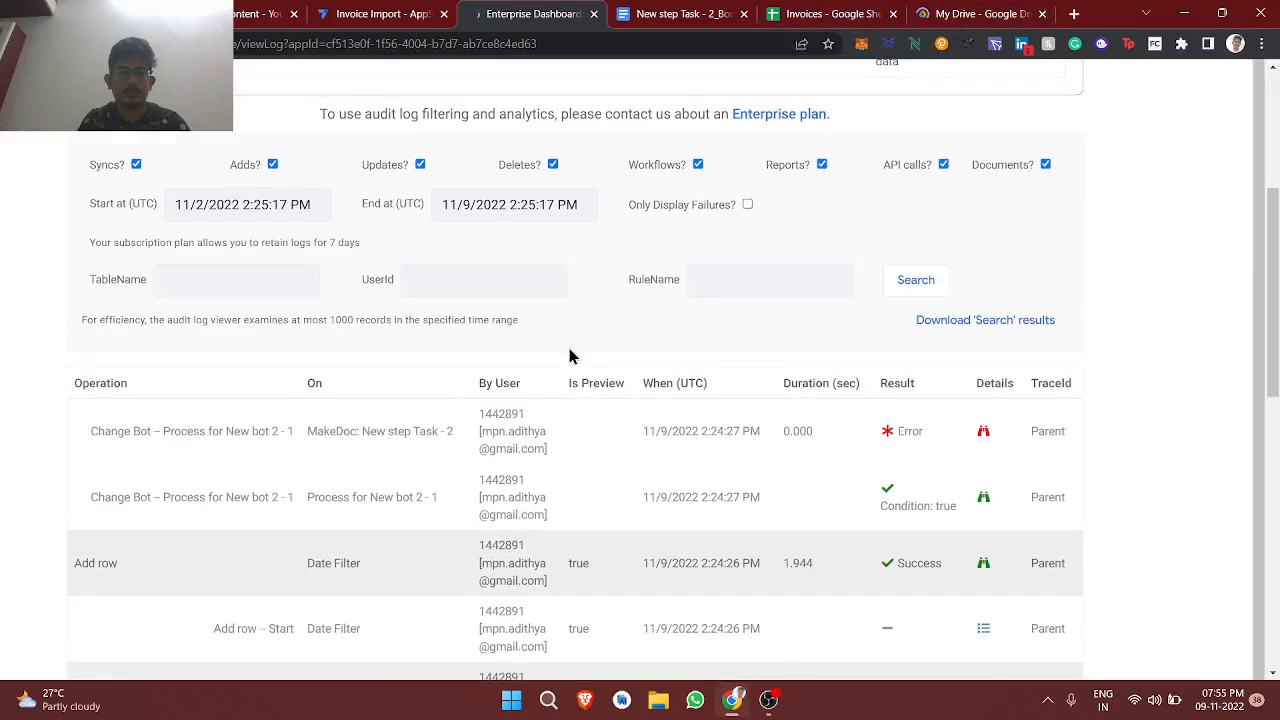
scroll(672, 378, "down", 2)
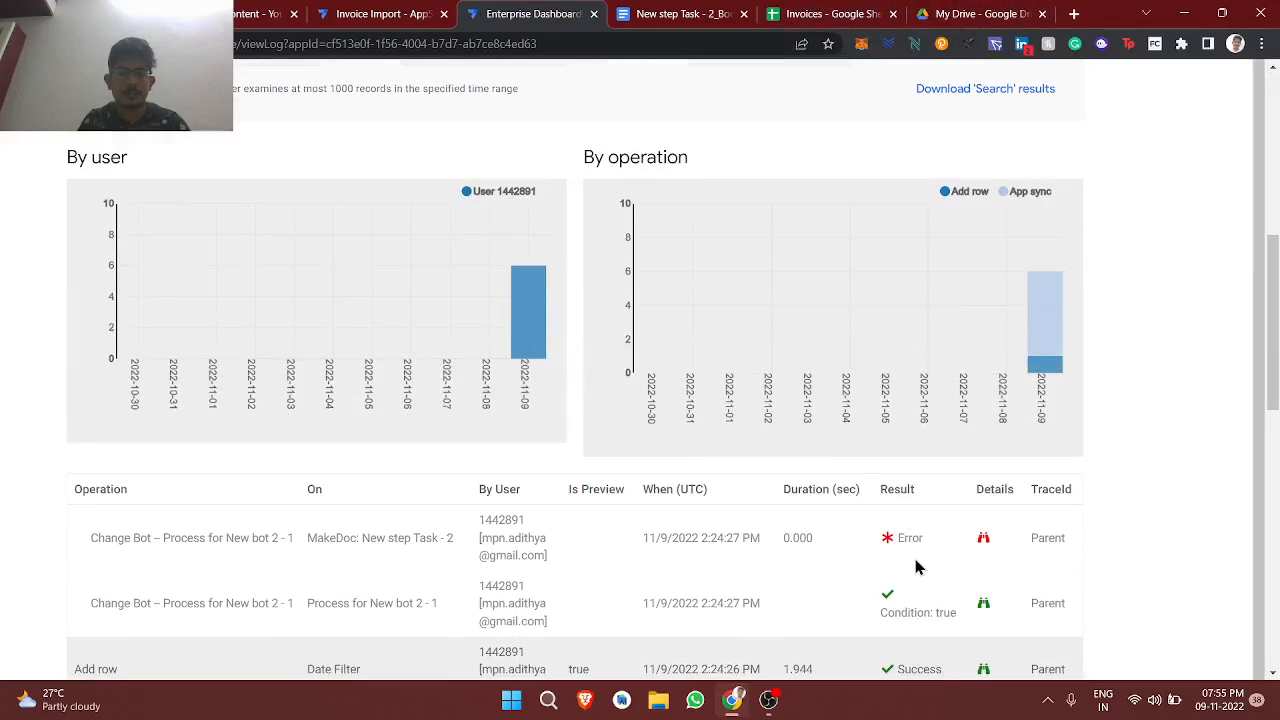
scroll(916, 567, "down", 2)
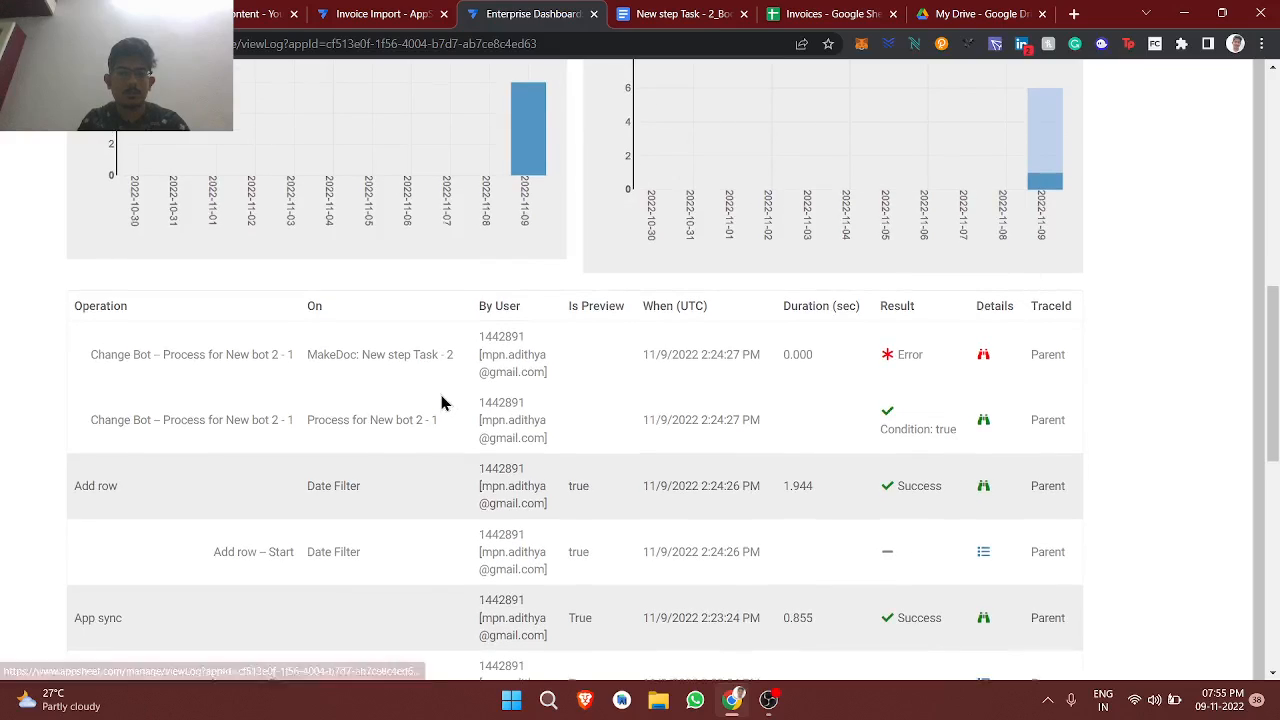
left_click_drag(310, 355, 438, 355)
scroll(486, 366, "down", 2)
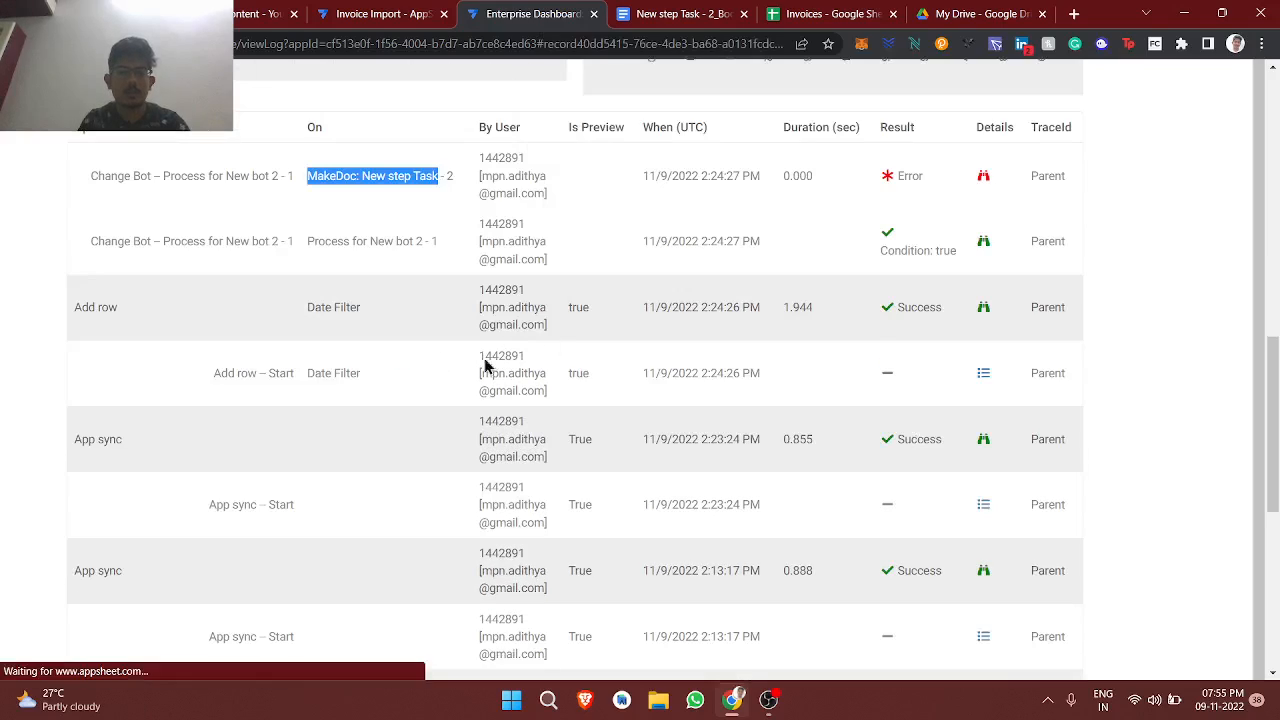
left_click(983, 179)
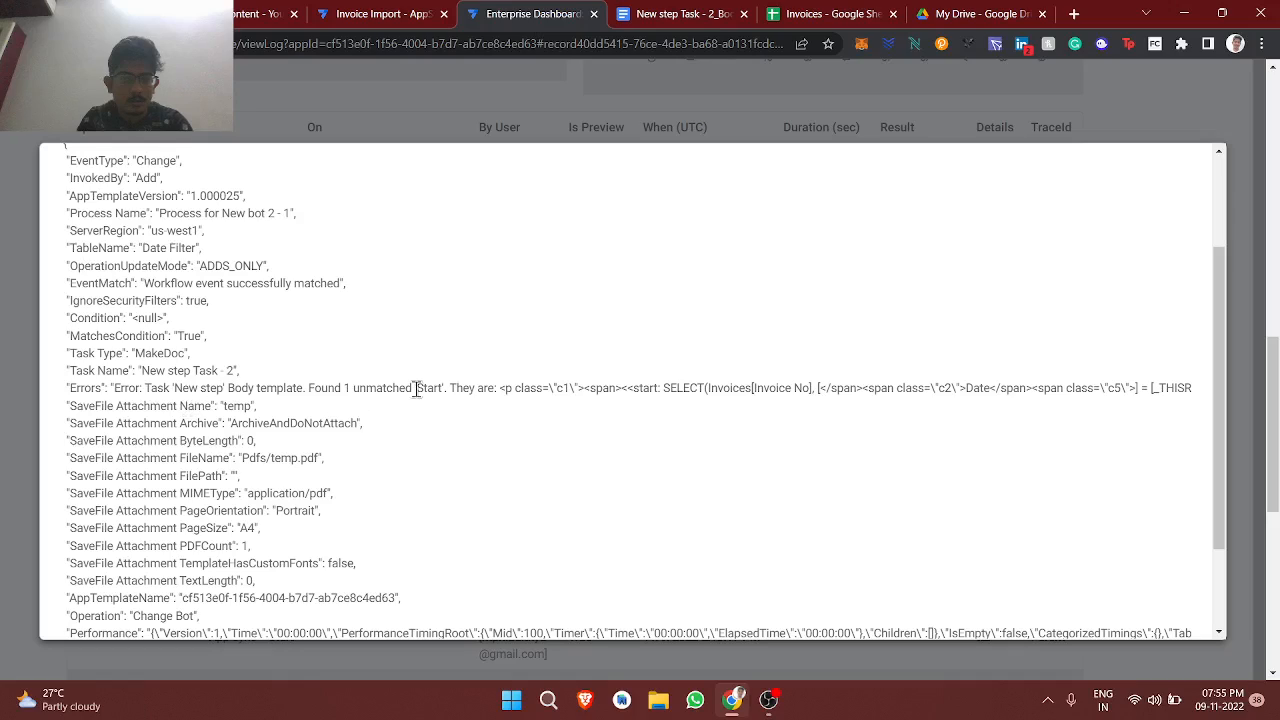
Step: Read the full Errors entry in the details of the failed MakeDoc record
scroll(417, 389, "down", 1)
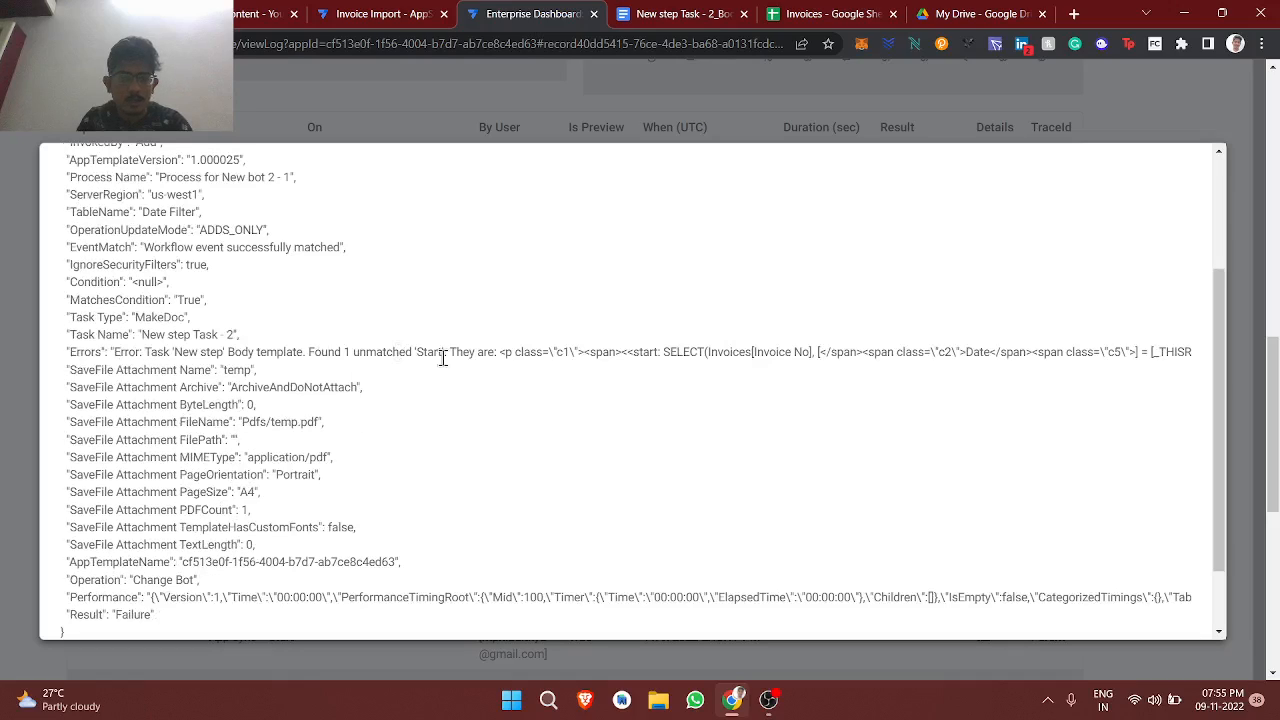
scroll(530, 370, "right", 4)
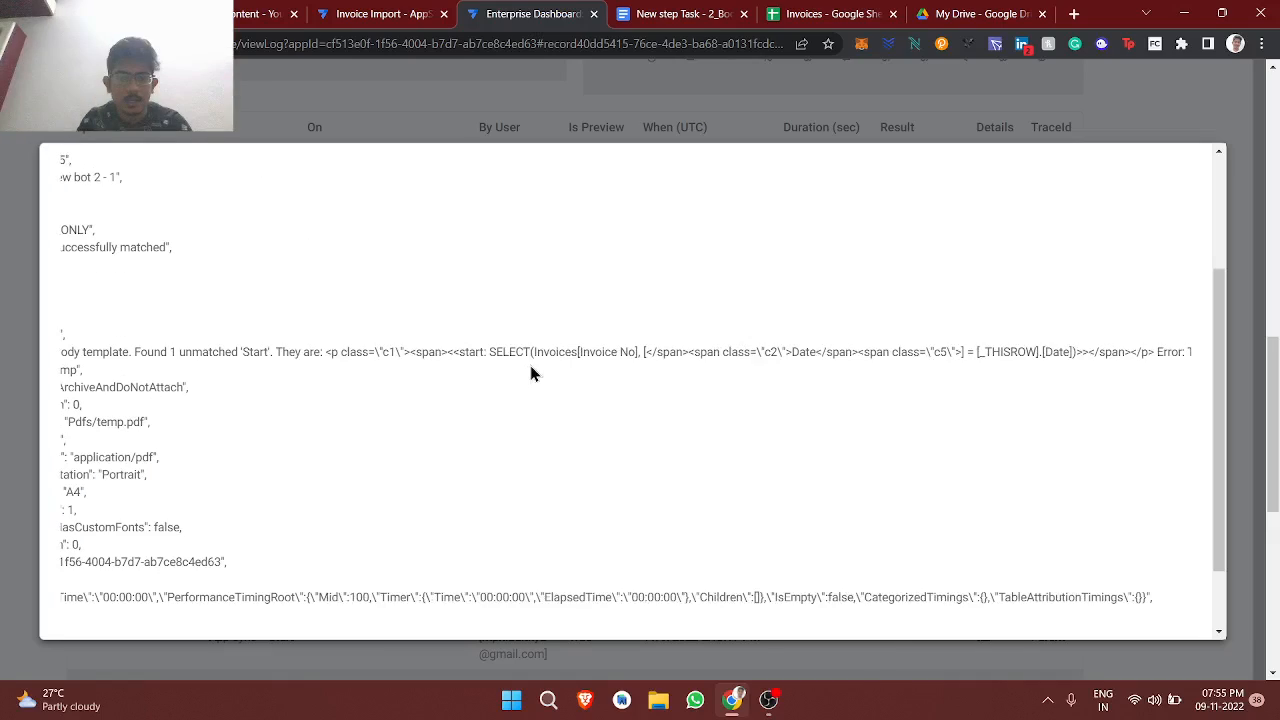
scroll(531, 368, "left", 3)
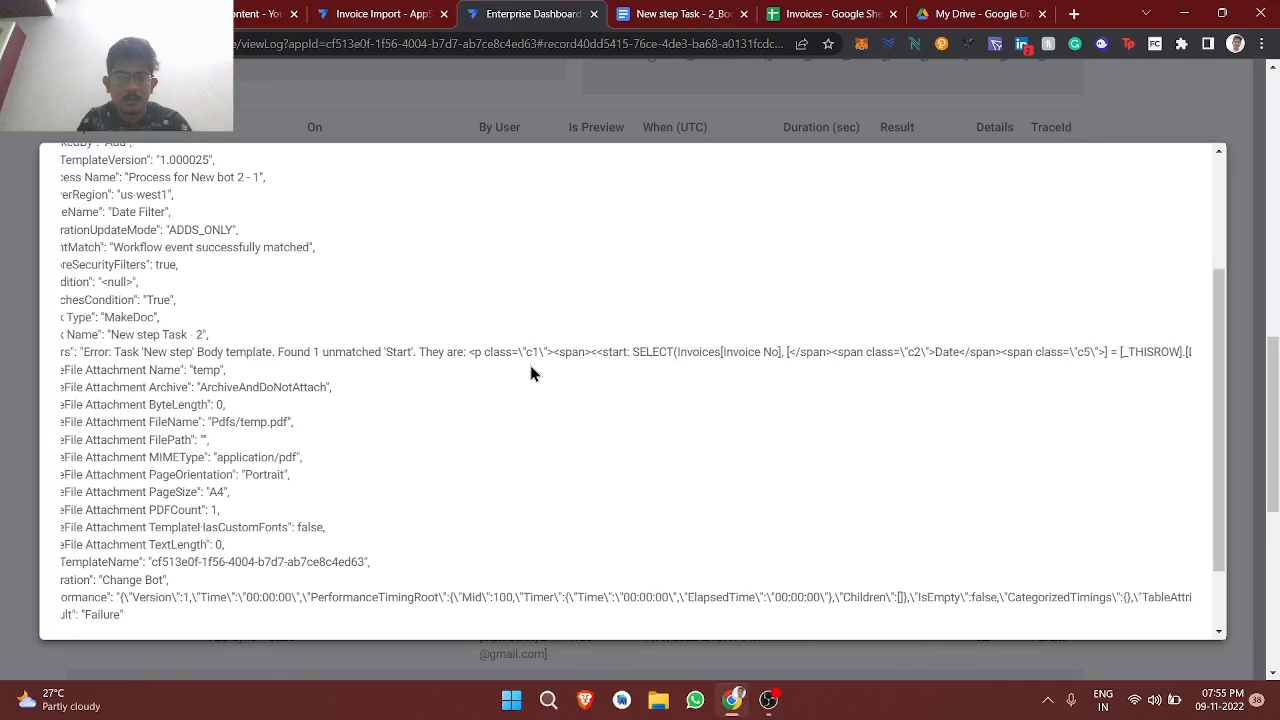
scroll(531, 368, "left", 1)
scroll(531, 368, "down", 1)
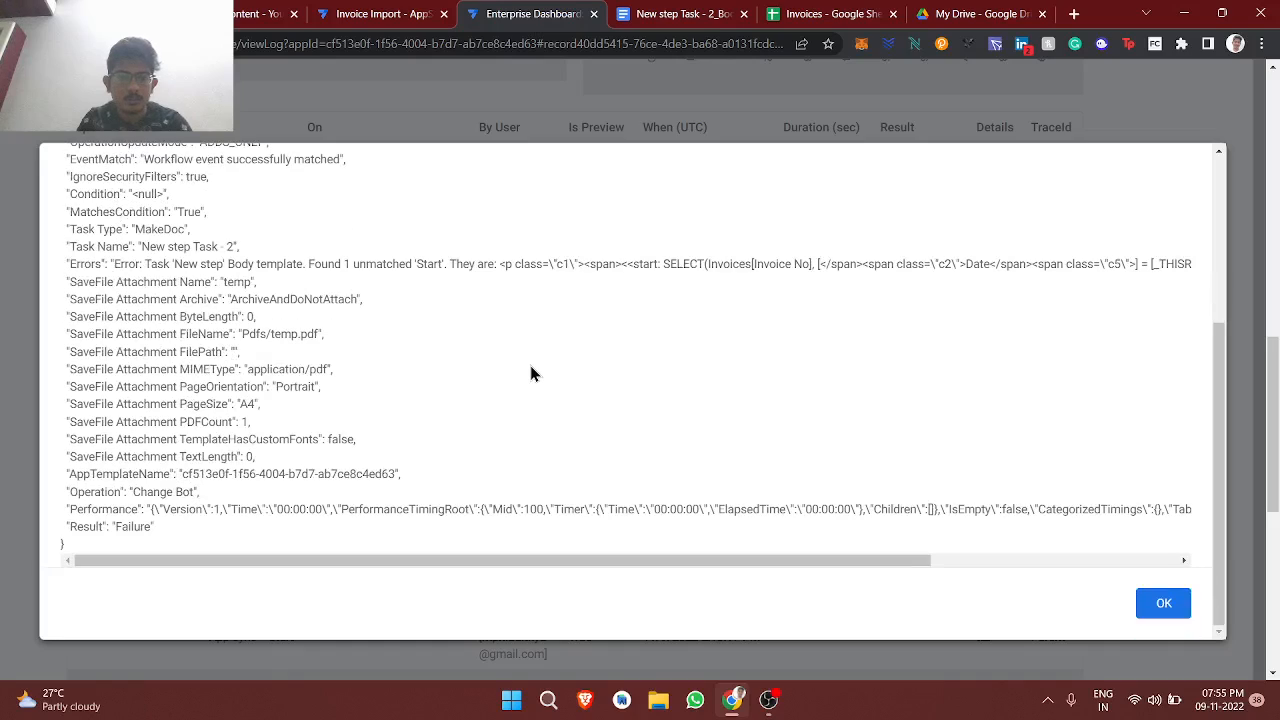
scroll(530, 373, "up", 1)
scroll(374, 342, "right", 7)
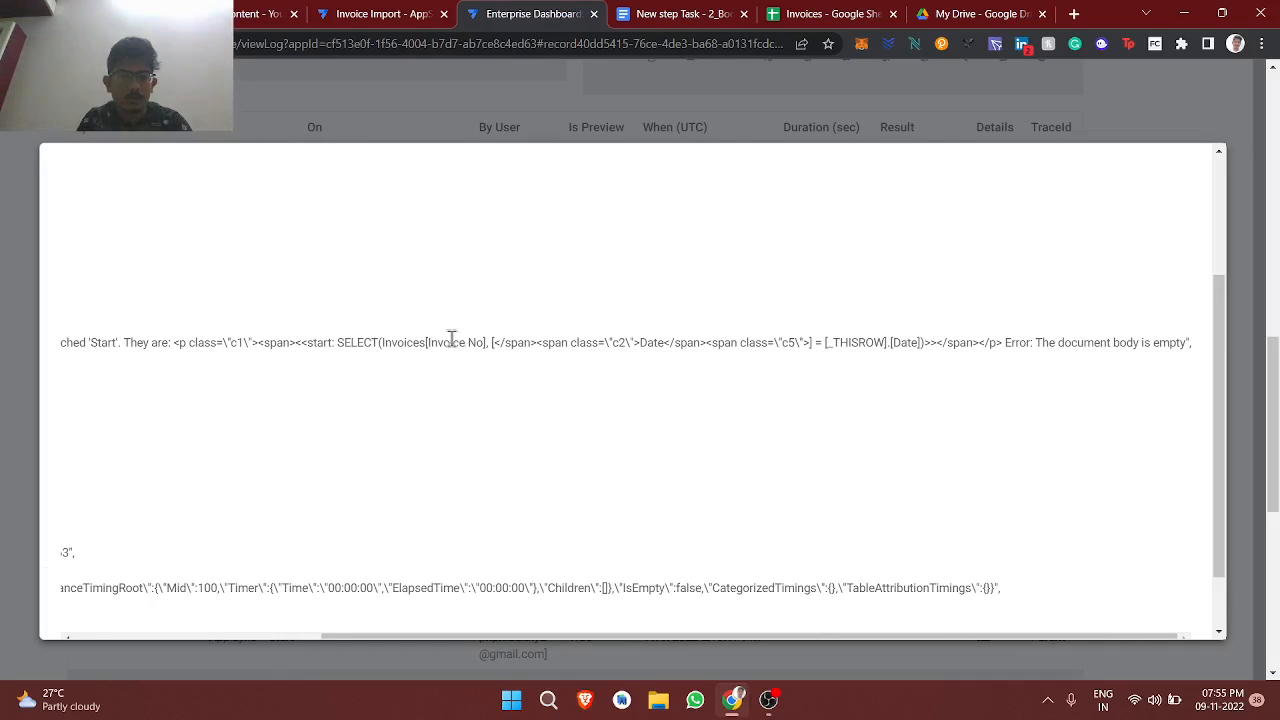
Step: Search Google for "start and end in appsheet" and review the Start expression examples in the "Use Start expressions in templates" help article
left_click(655, 14)
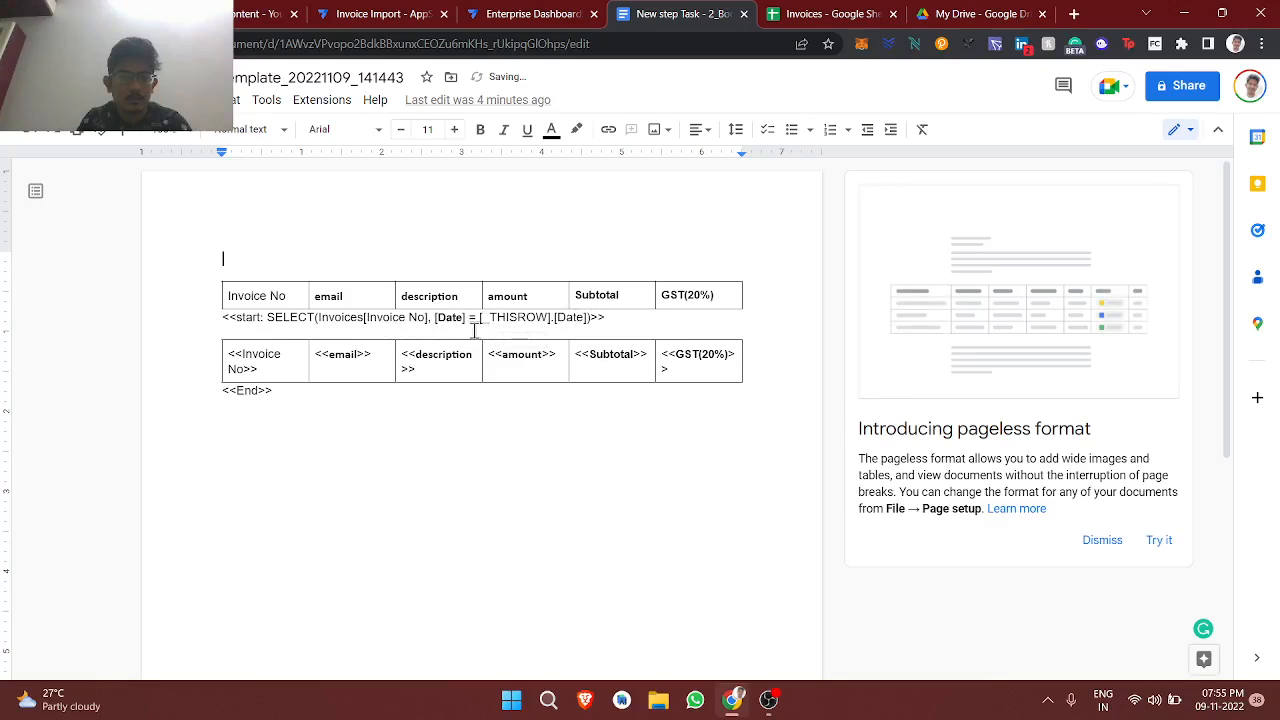
left_click(1073, 14)
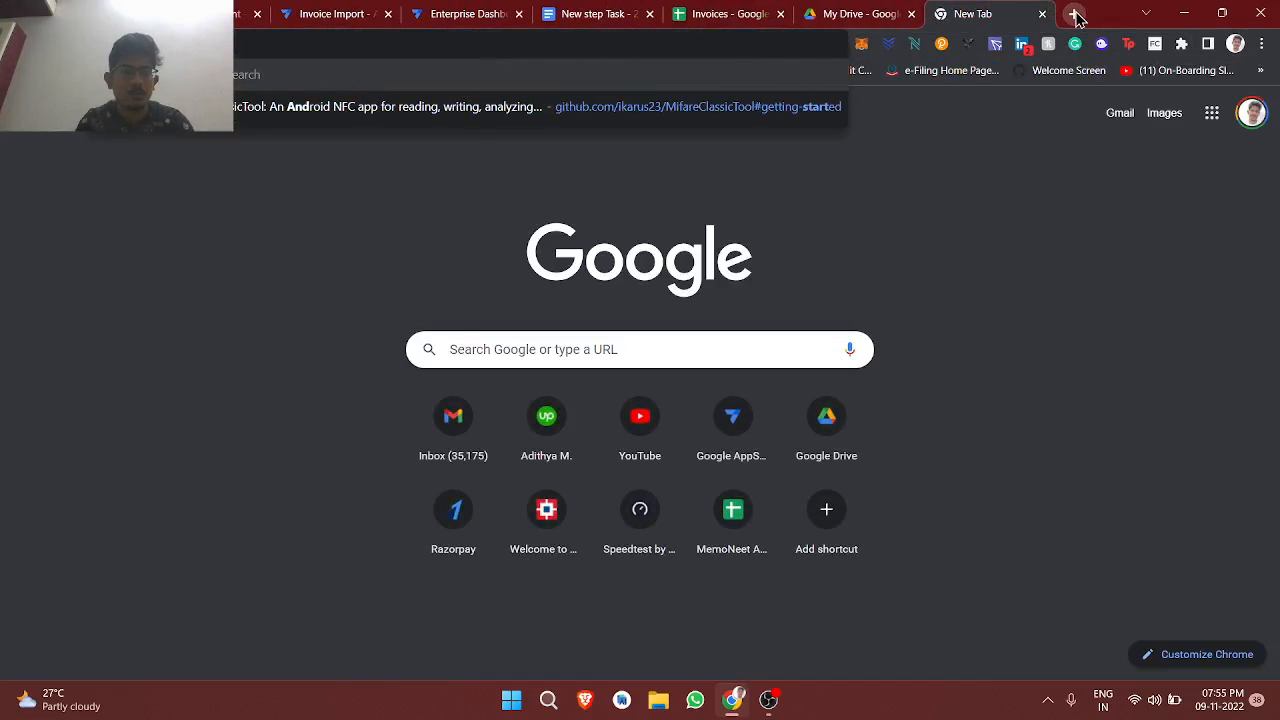
type("in appsheet")
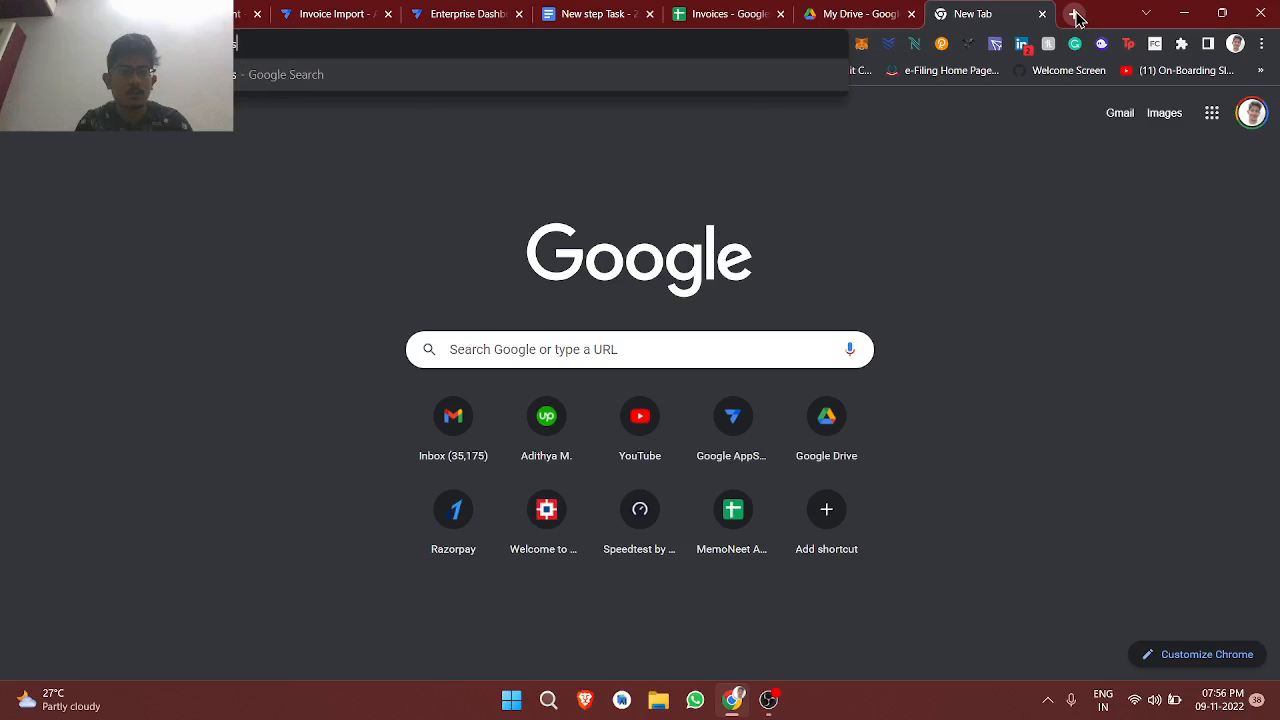
key("Return")
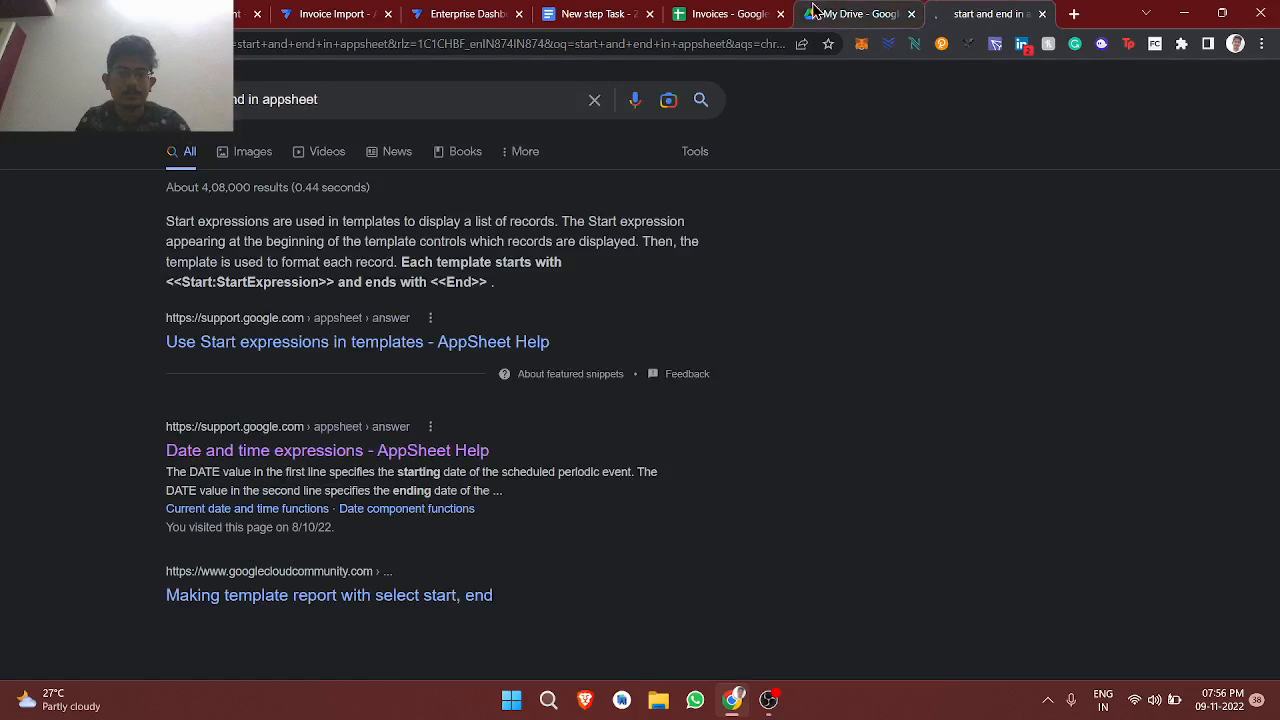
left_click(312, 342)
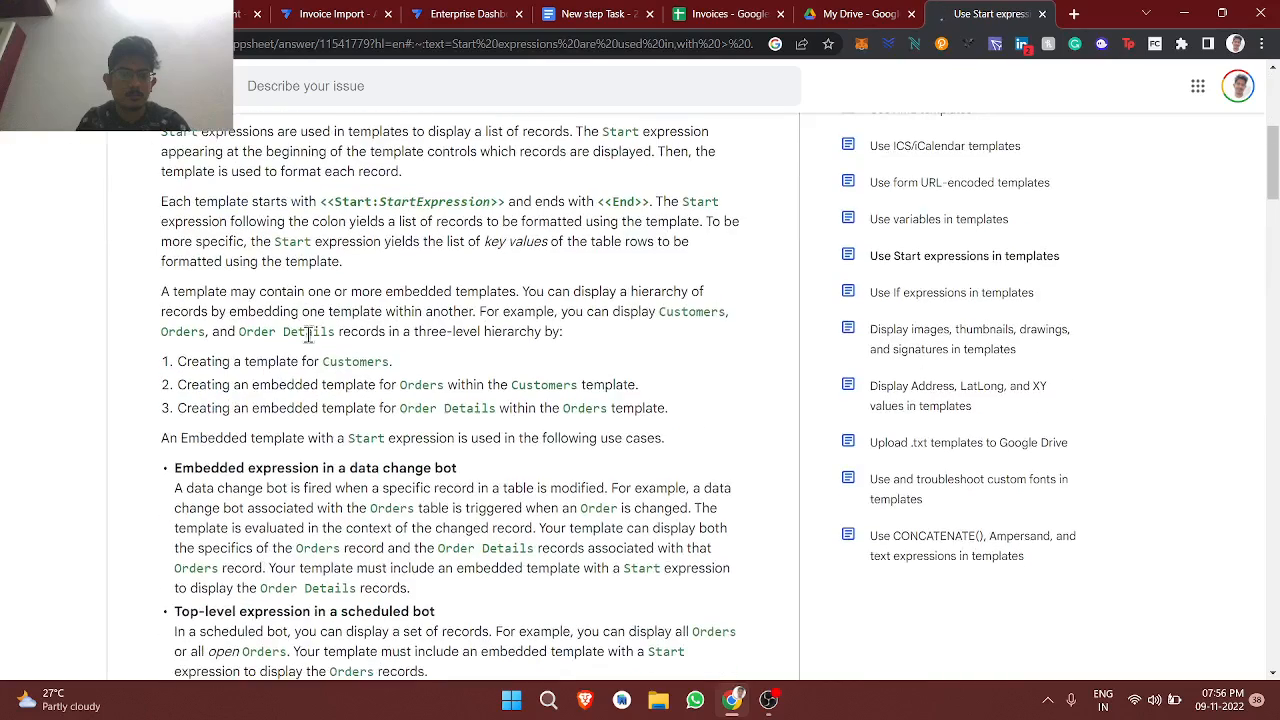
scroll(308, 335, "down", 6)
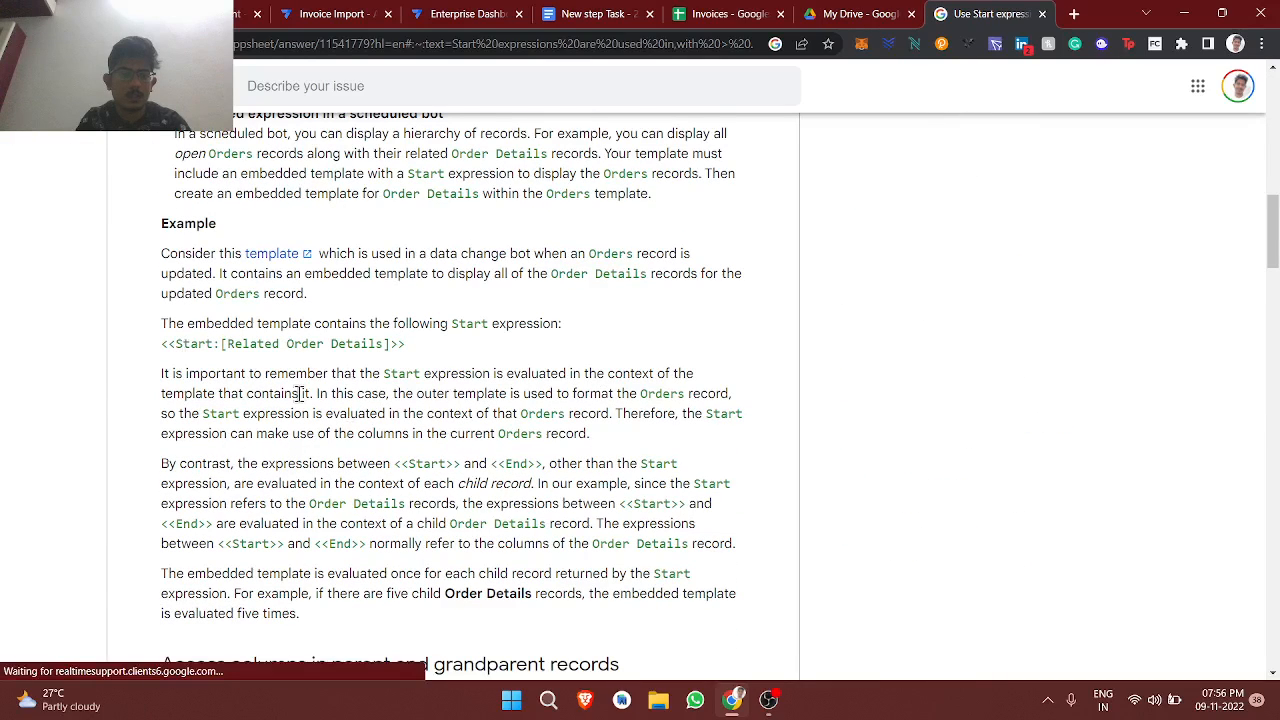
scroll(300, 393, "down", 6)
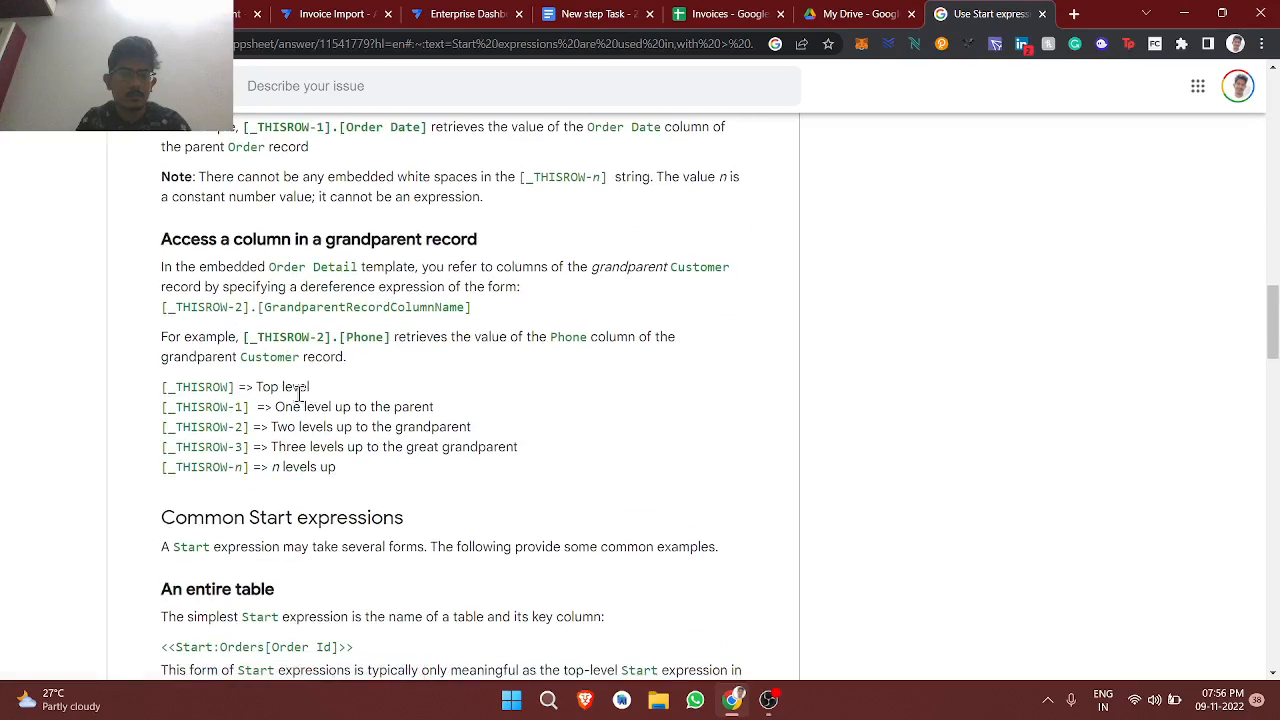
scroll(298, 393, "down", 5)
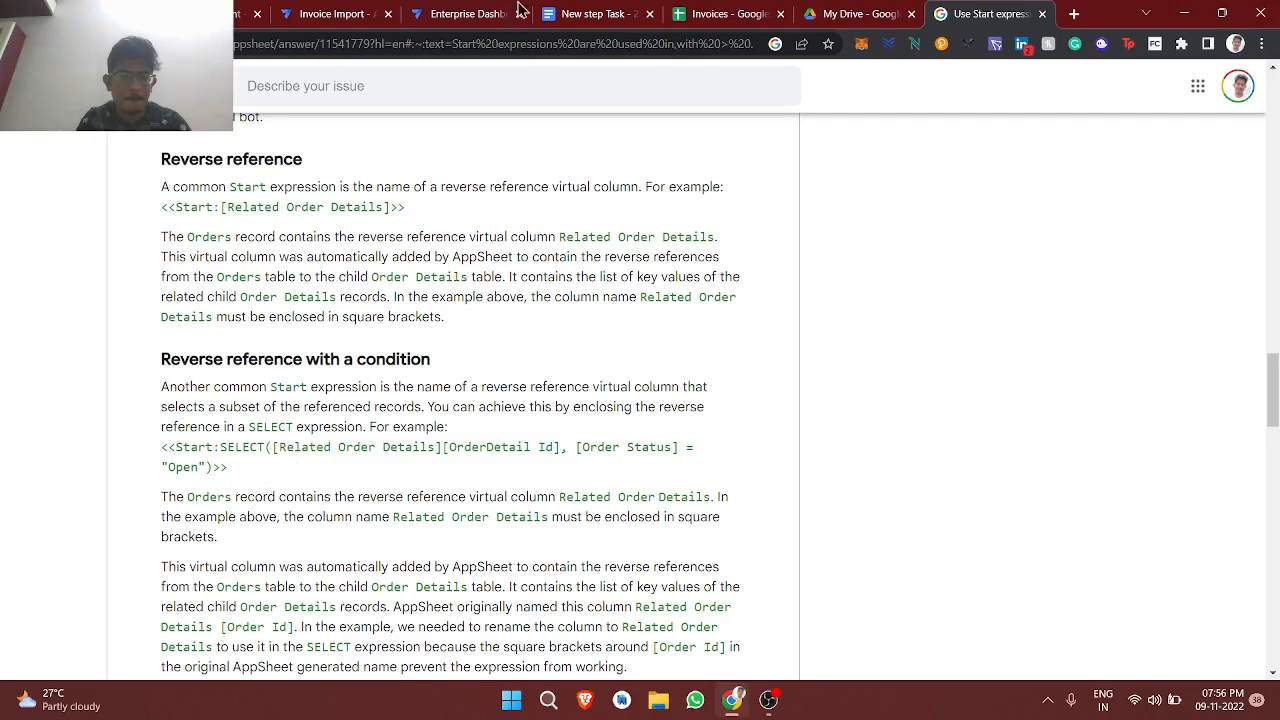
Step: Compare the template document with the Errors entry in the audit log details, reading the entry from start to end
left_click(600, 14)
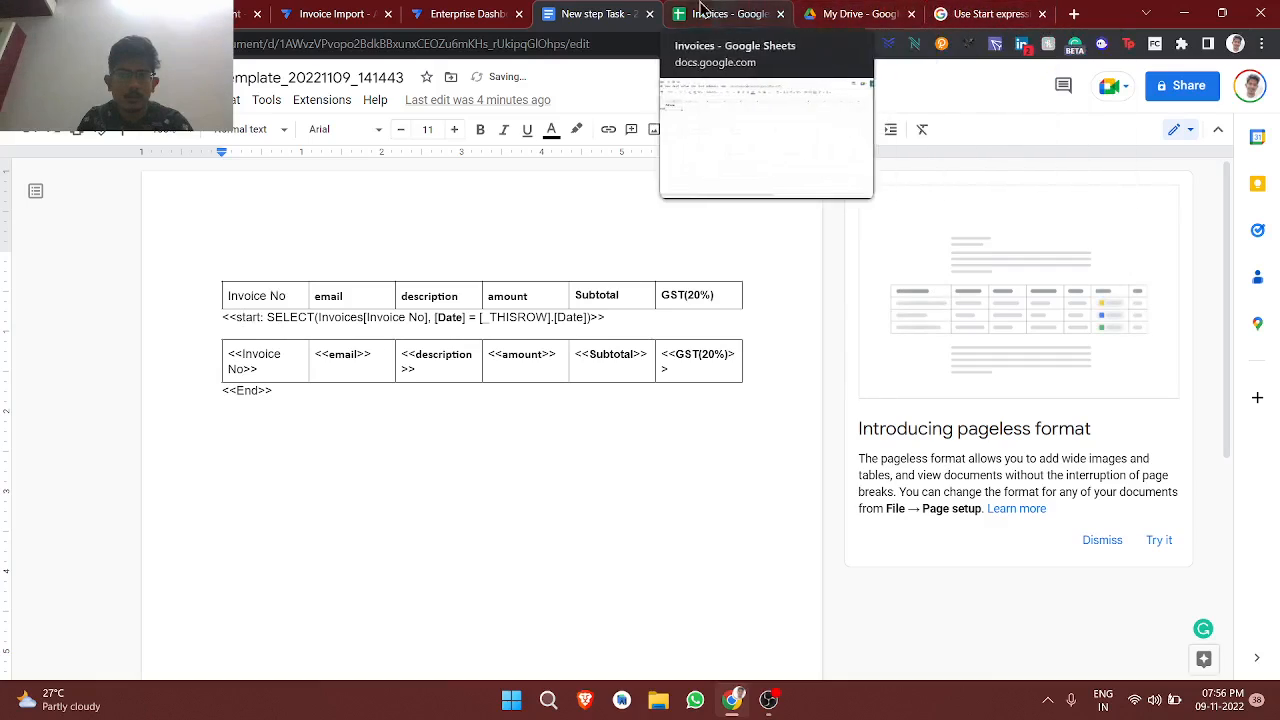
left_click(487, 14)
scroll(242, 424, "left", 3)
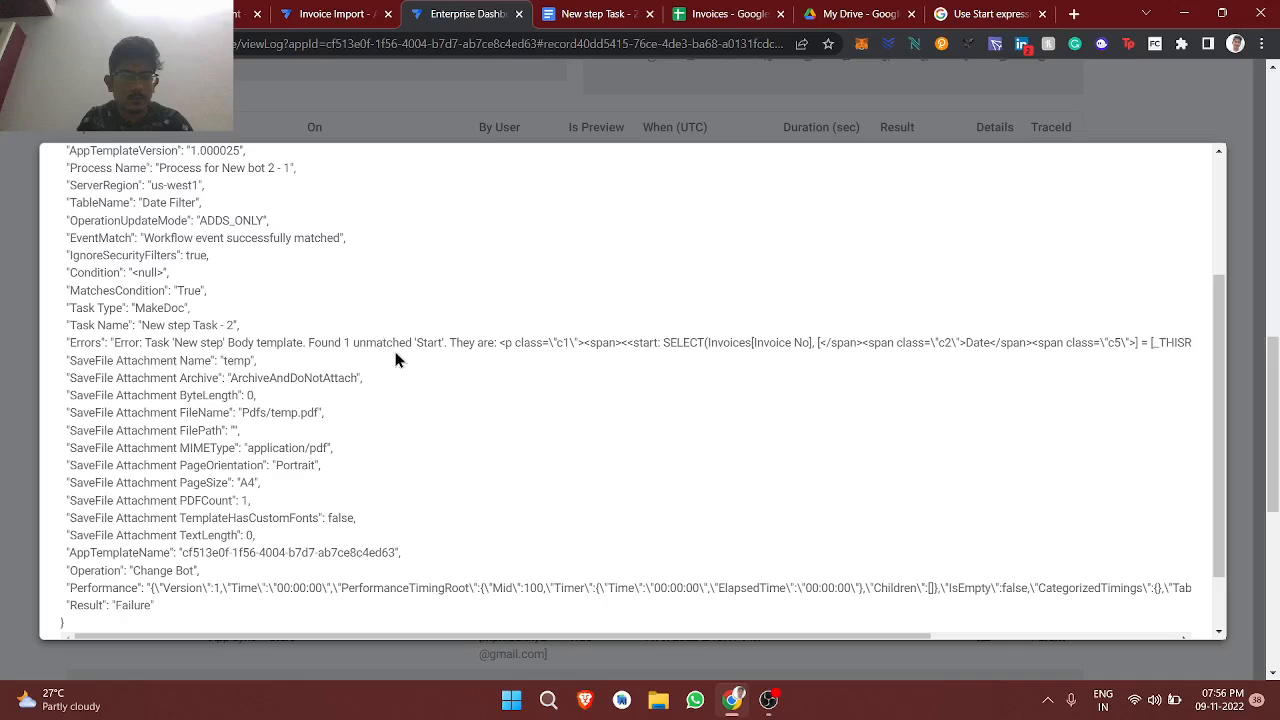
scroll(396, 360, "right", 4)
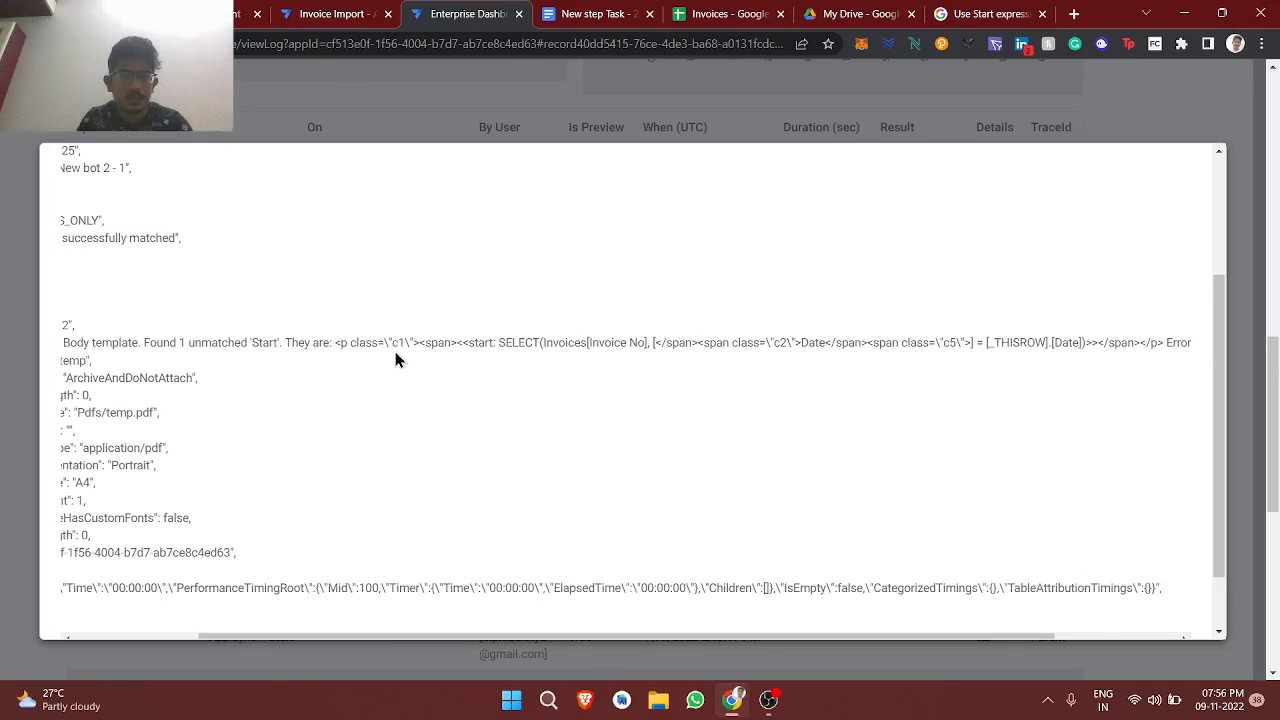
scroll(396, 360, "right", 2)
scroll(375, 359, "right", 1)
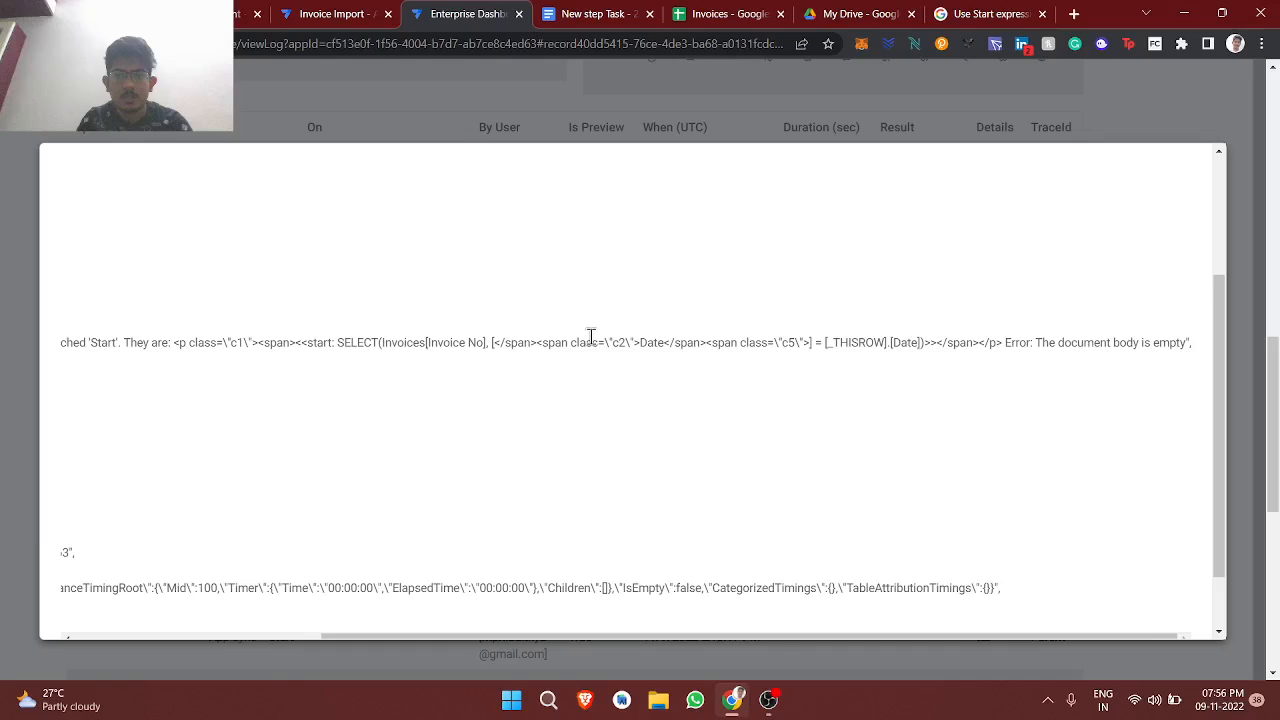
scroll(591, 337, "left", 6)
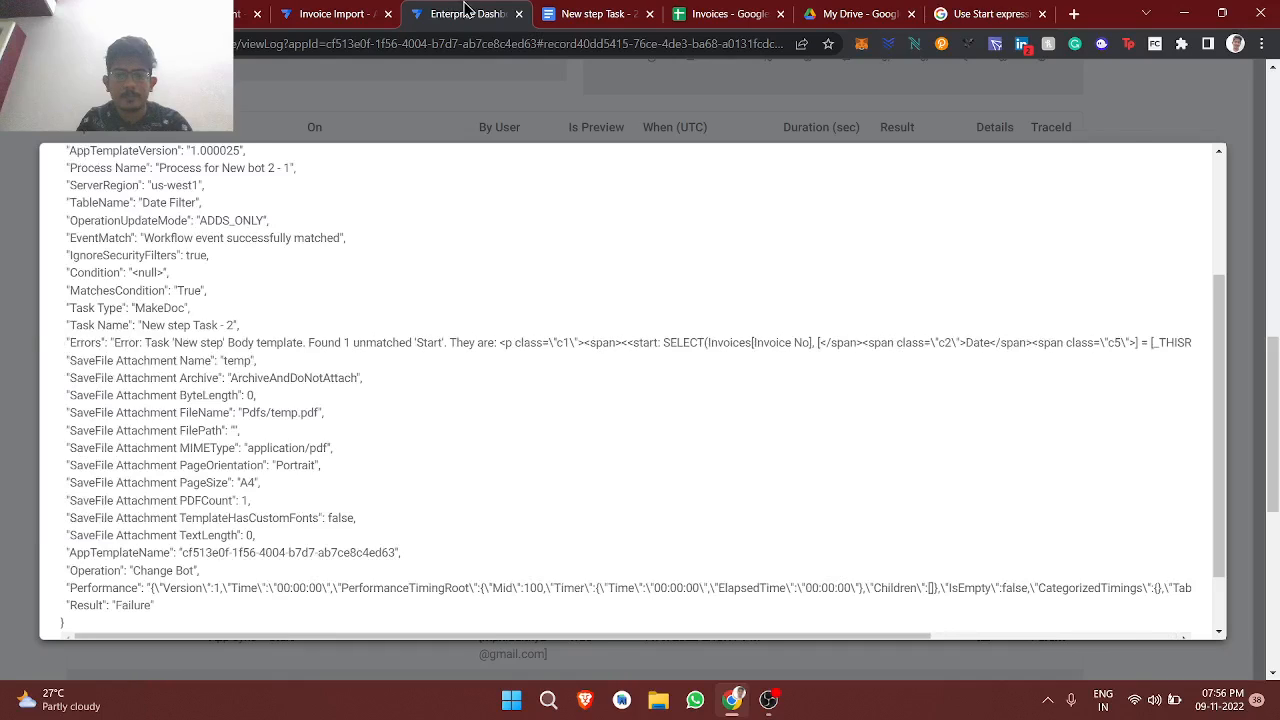
Step: In the template document, remove the [_THISROW]. reference from the Start expression so its condition reads [Date] = [Date]
left_click(546, 12)
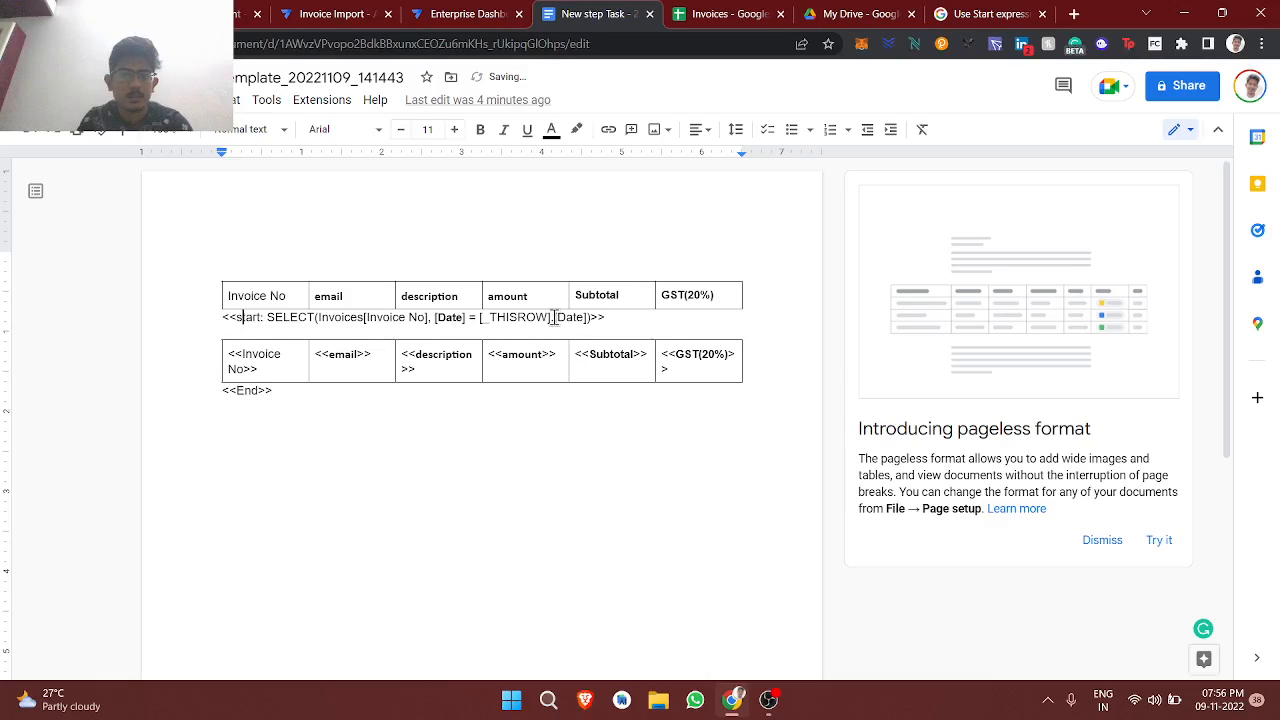
double_click(450, 317)
left_click(552, 319)
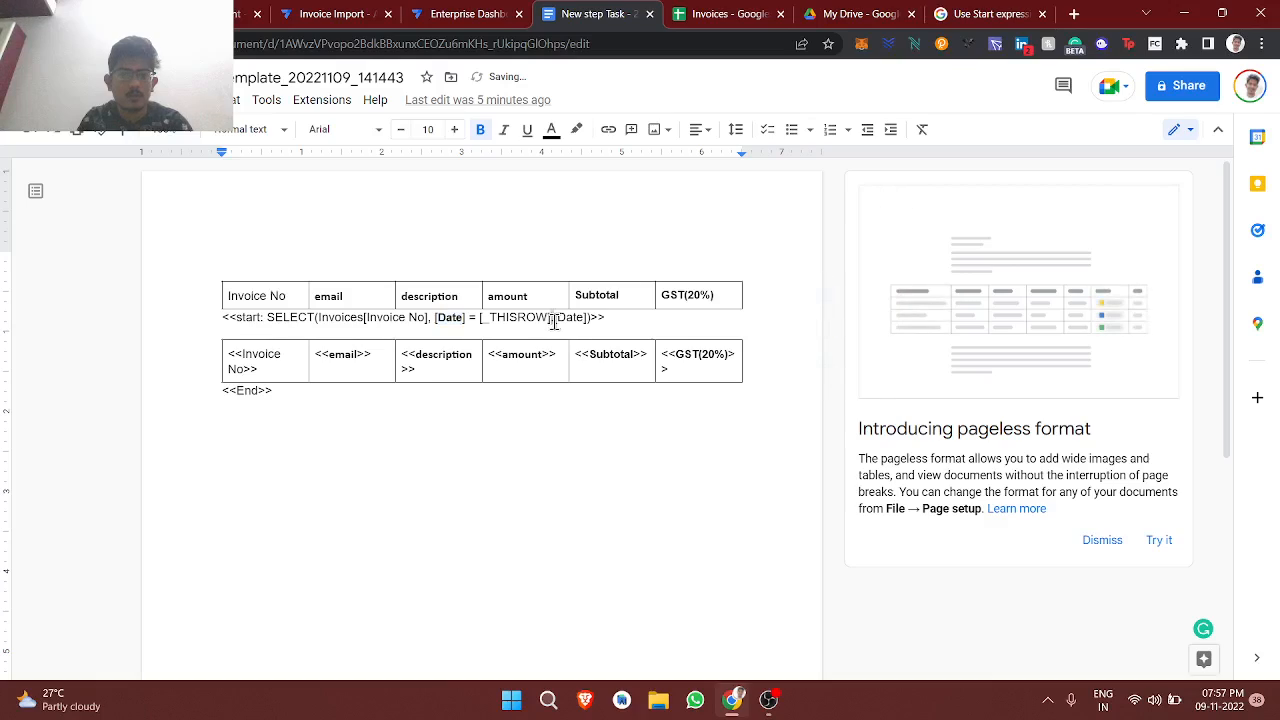
key("BackSpace")
key("BackSpace")
key("BackSpace")
key("BackSpace")
key("BackSpace")
key("BackSpace")
key("BackSpace")
key("BackSpace")
key("BackSpace")
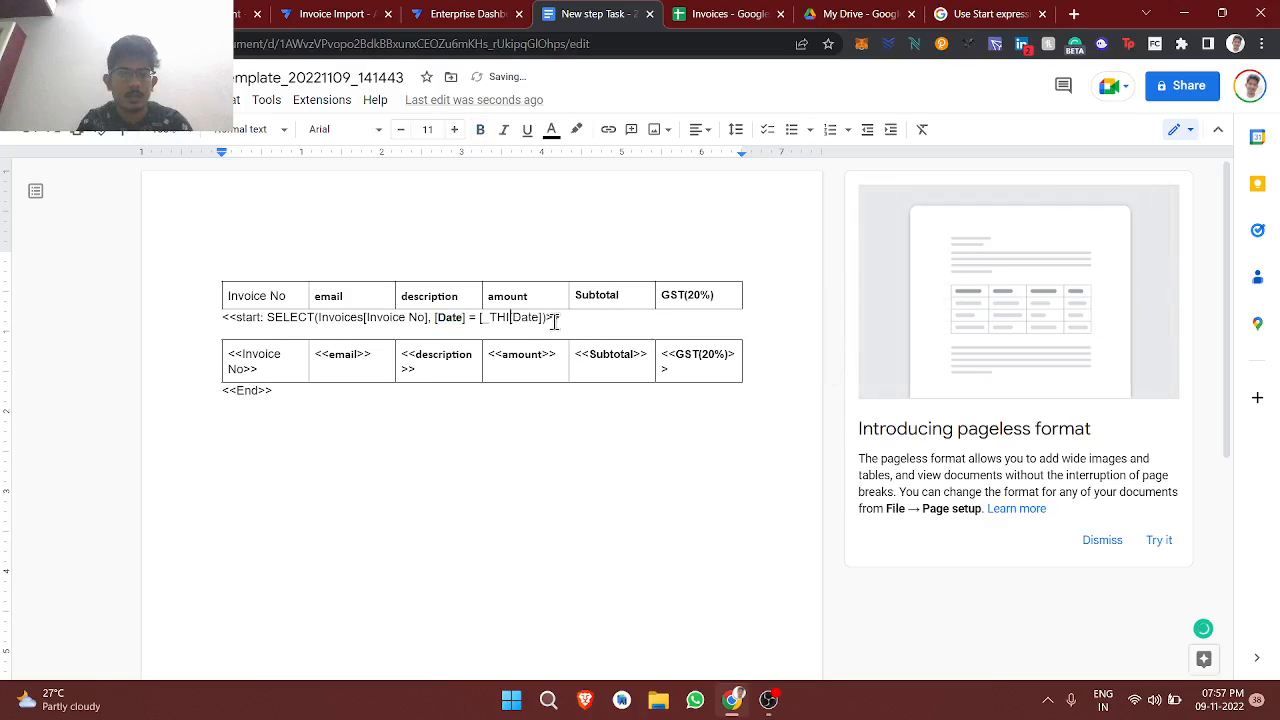
key("BackSpace")
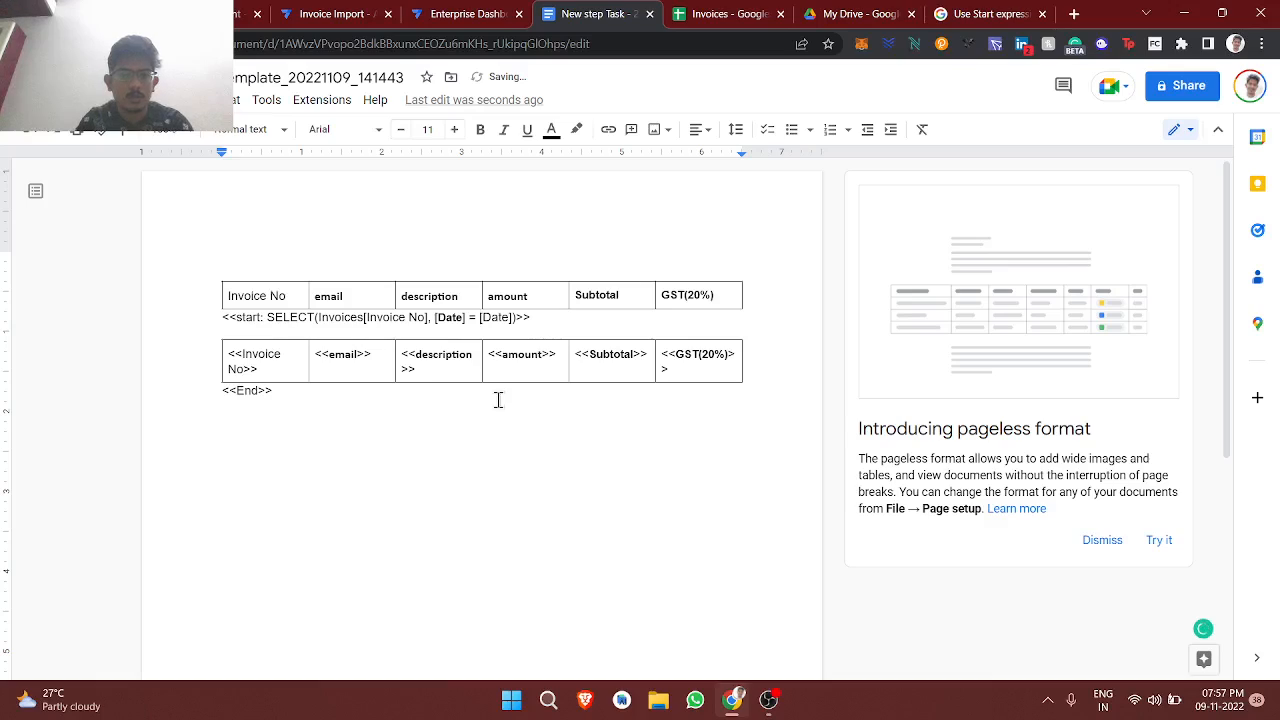
key("Left")
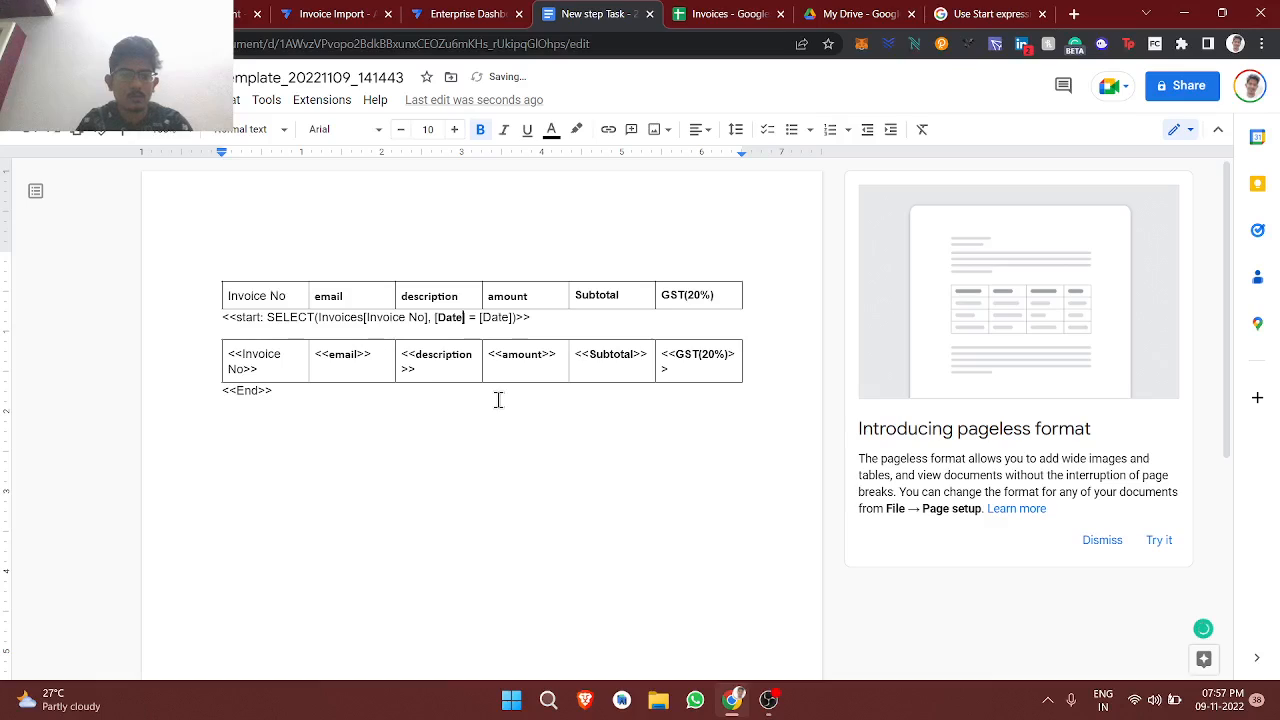
left_click(309, 331)
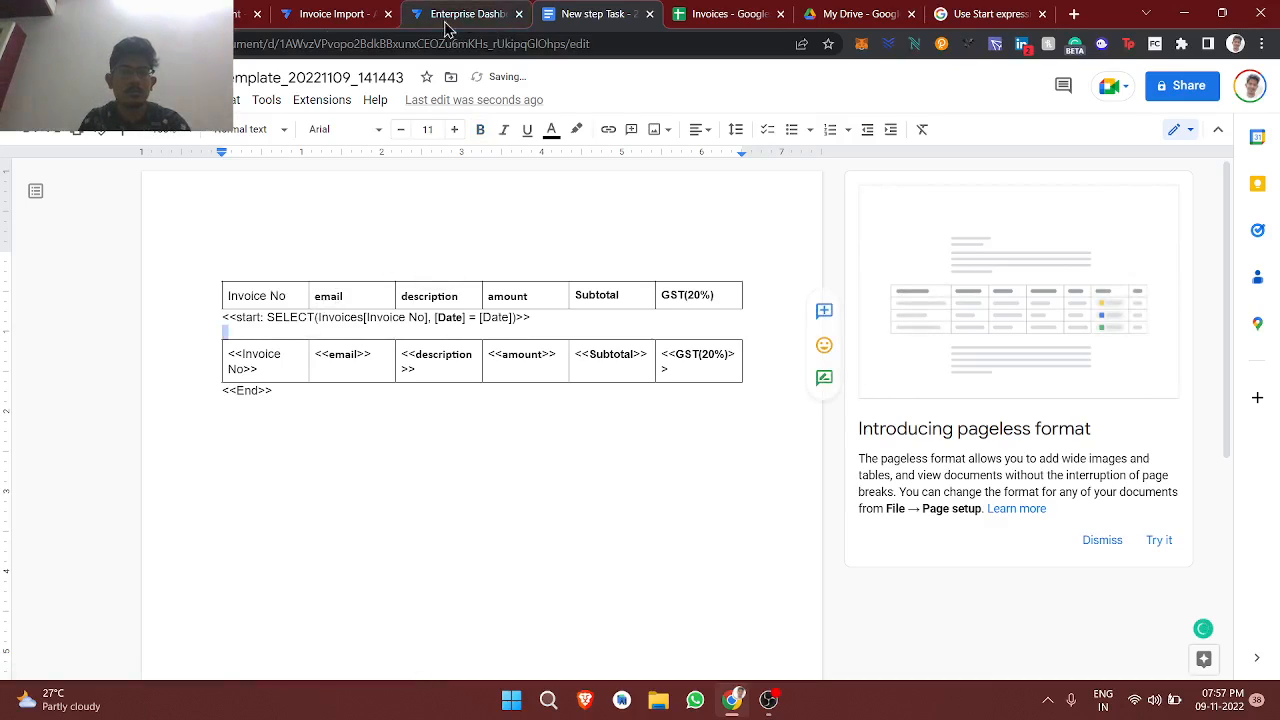
Step: In the Invoice Import app preview, start a new Generate Pdf record and pick 8 November 2022 as its date
left_click(345, 12)
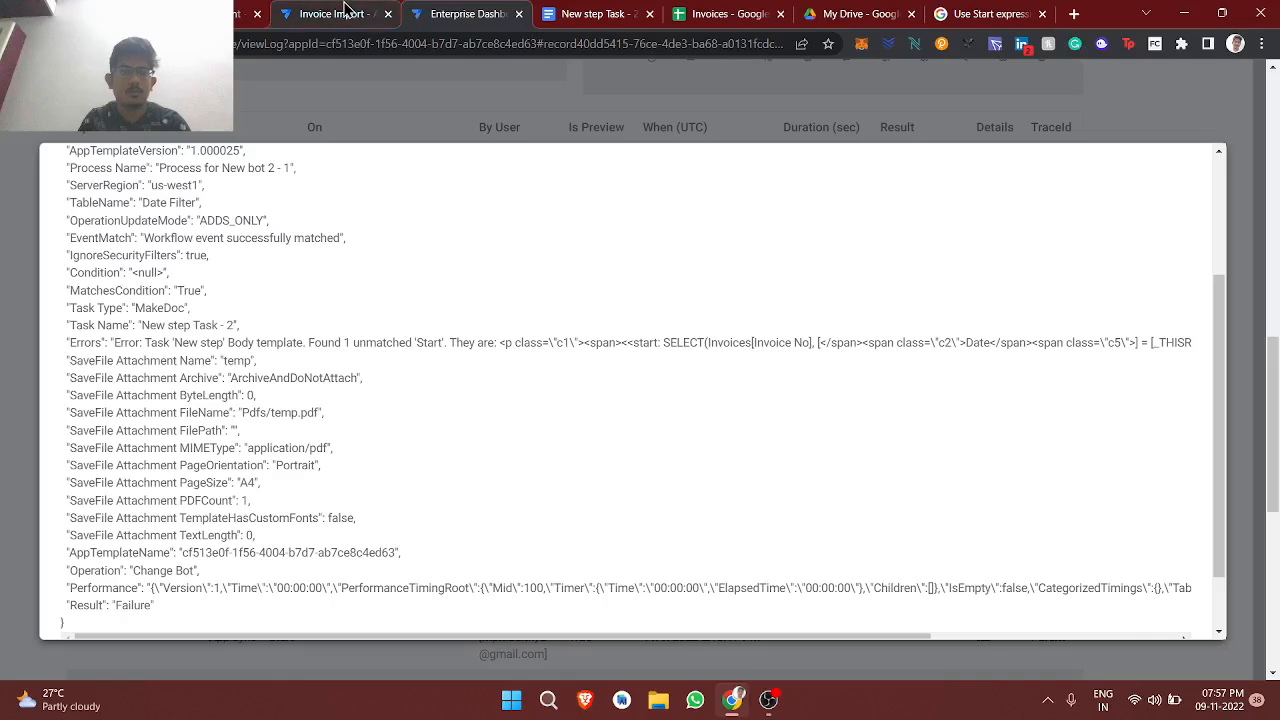
left_click(345, 8)
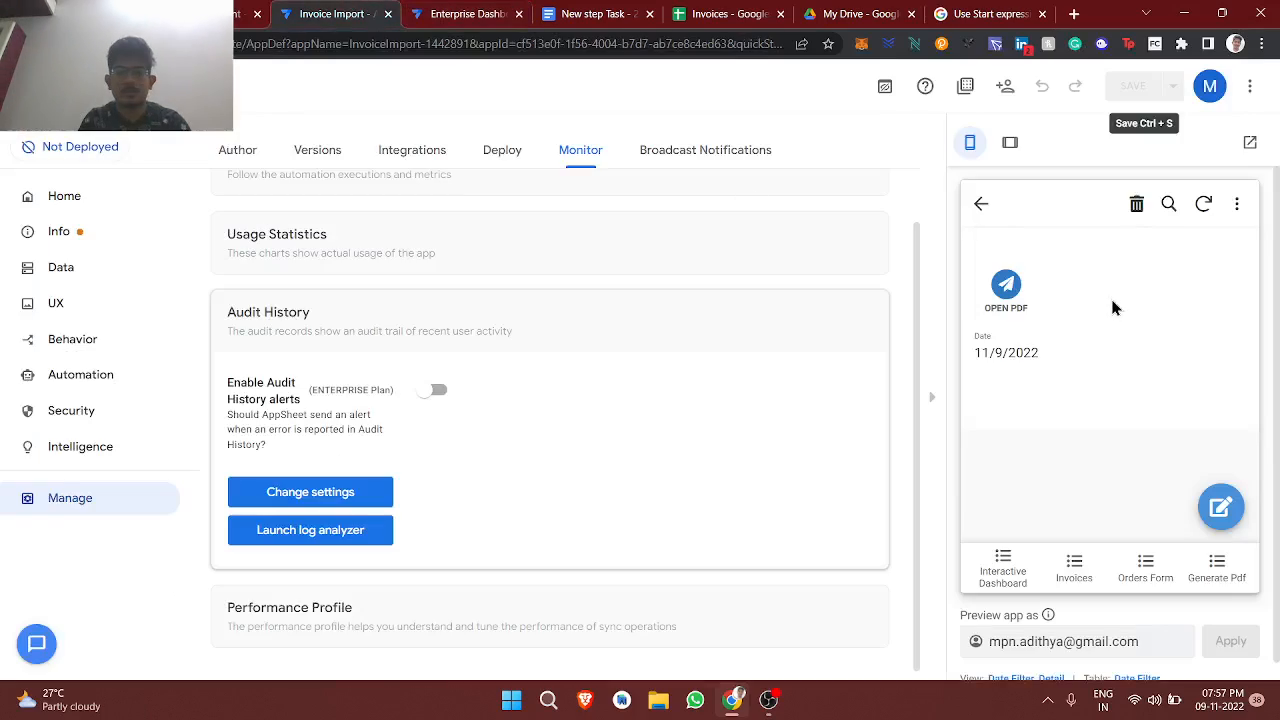
left_click(1230, 566)
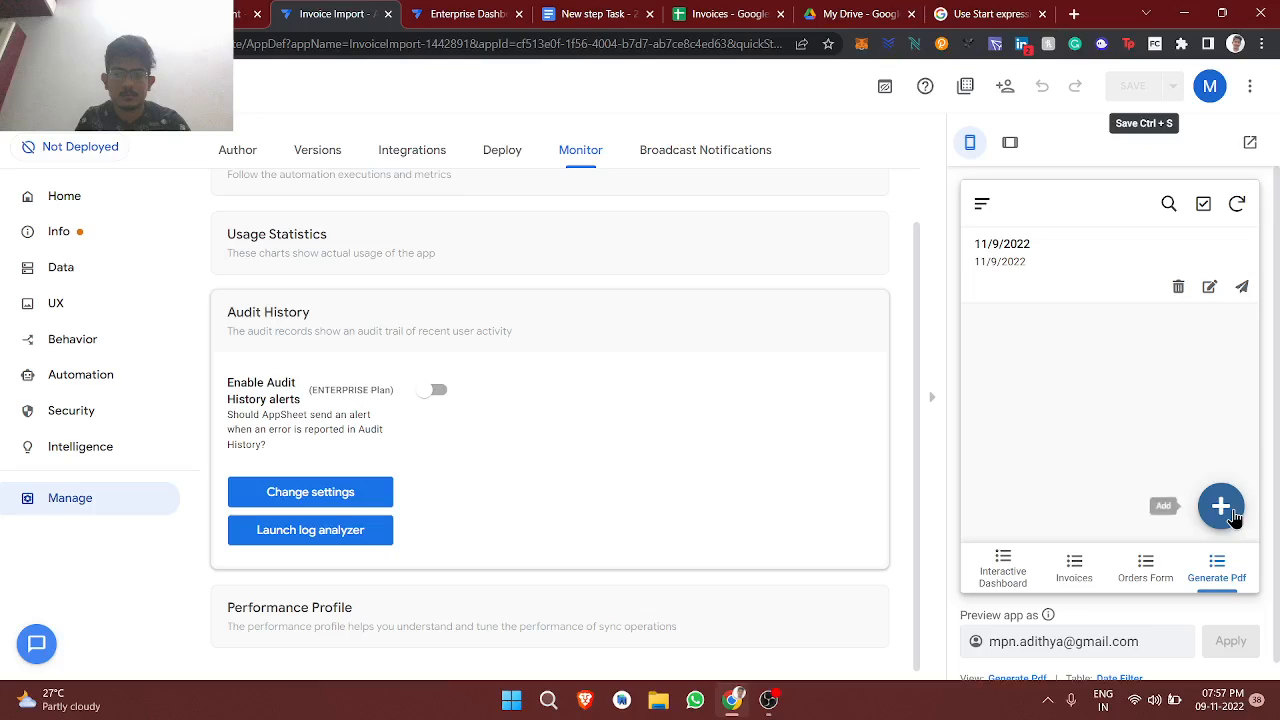
left_click(1220, 510)
left_click(1224, 297)
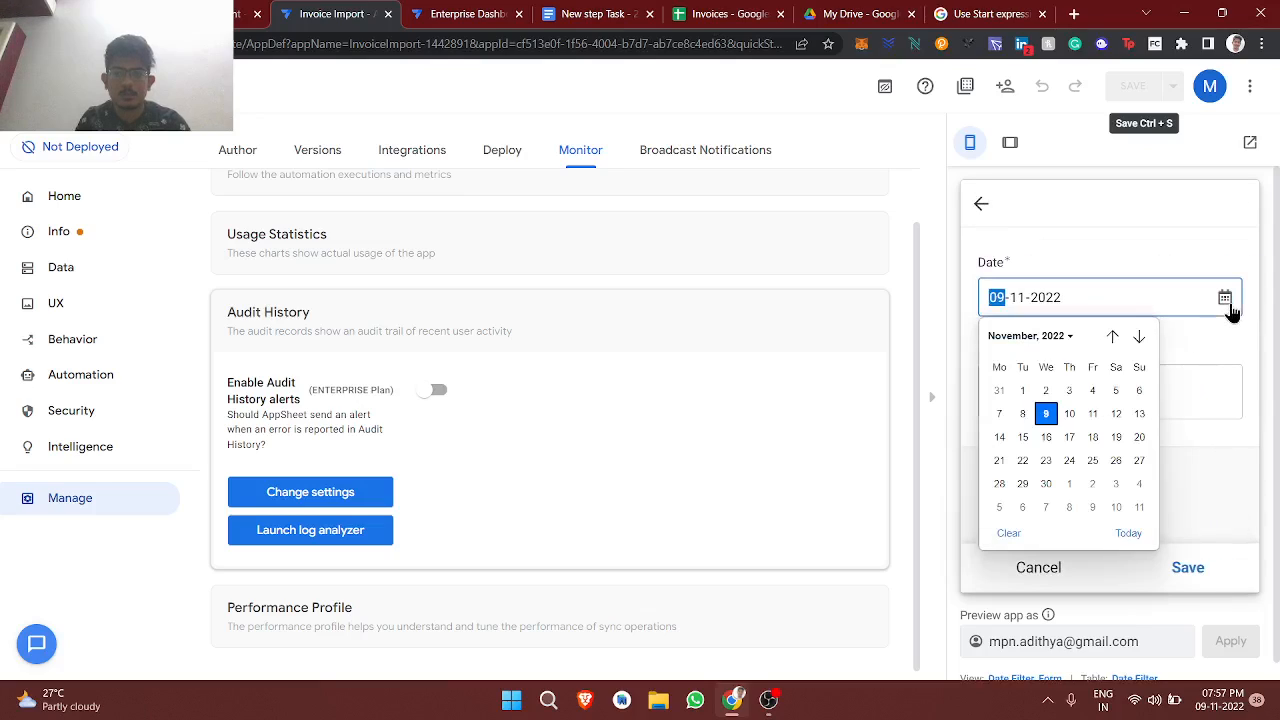
left_click(1020, 415)
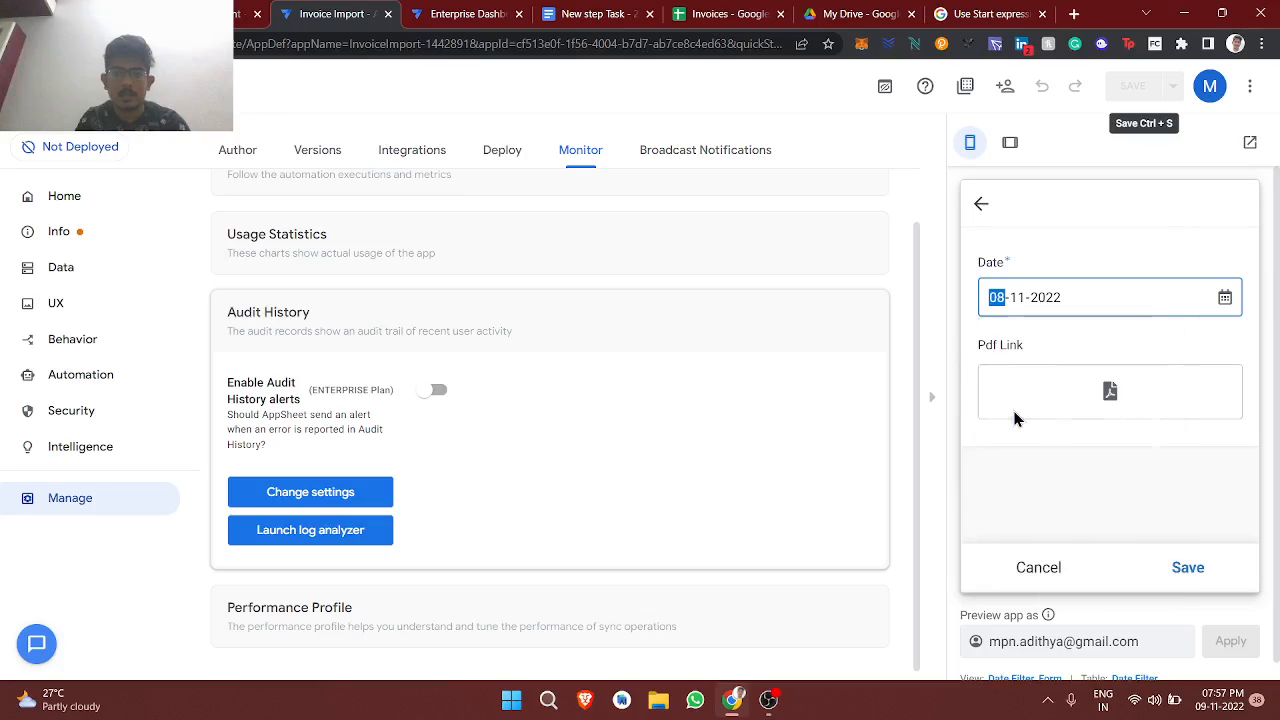
Step: Check the invoice dates in Sheet1 of the Invoices spreadsheet to find a date that has matching invoices
left_click(683, 12)
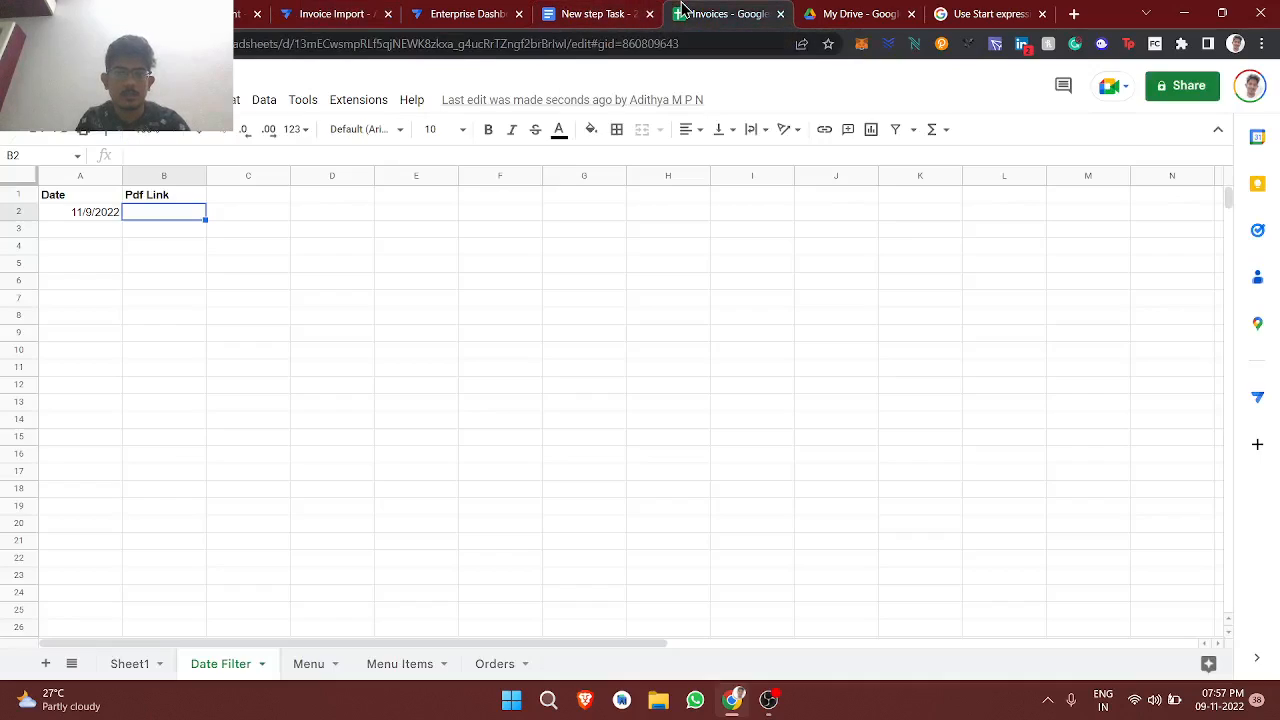
left_click(117, 668)
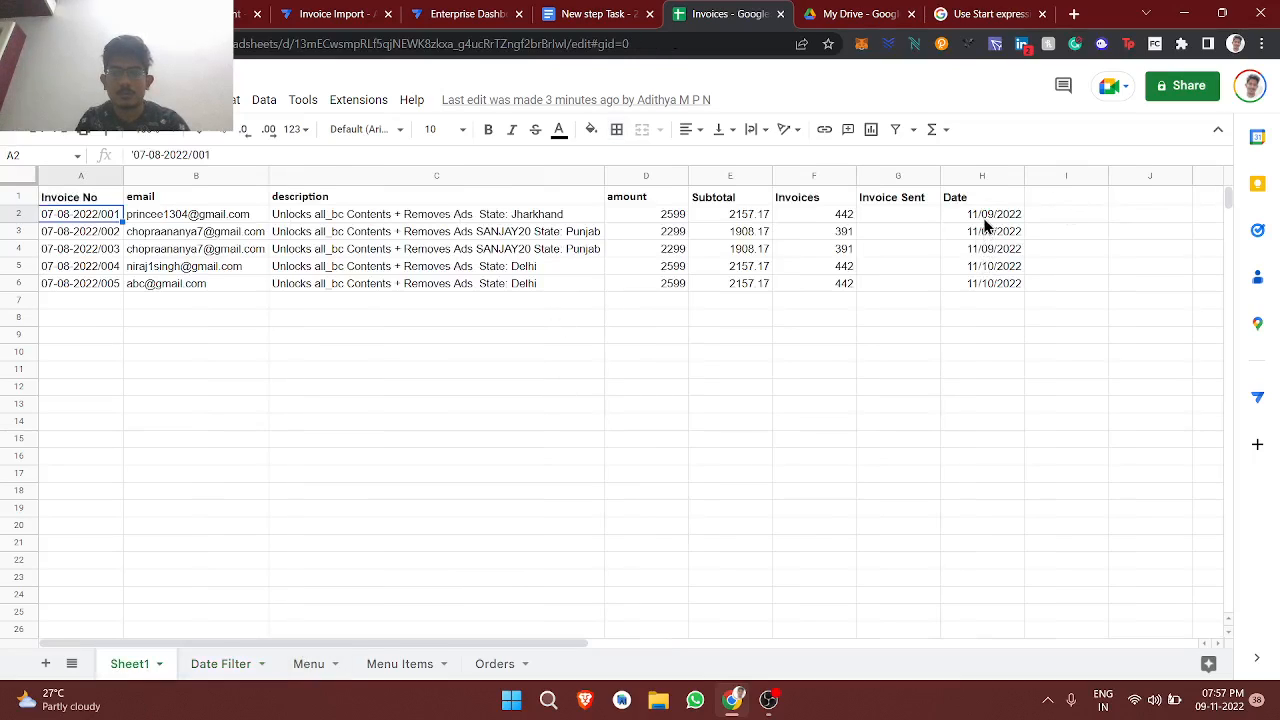
left_click(990, 268)
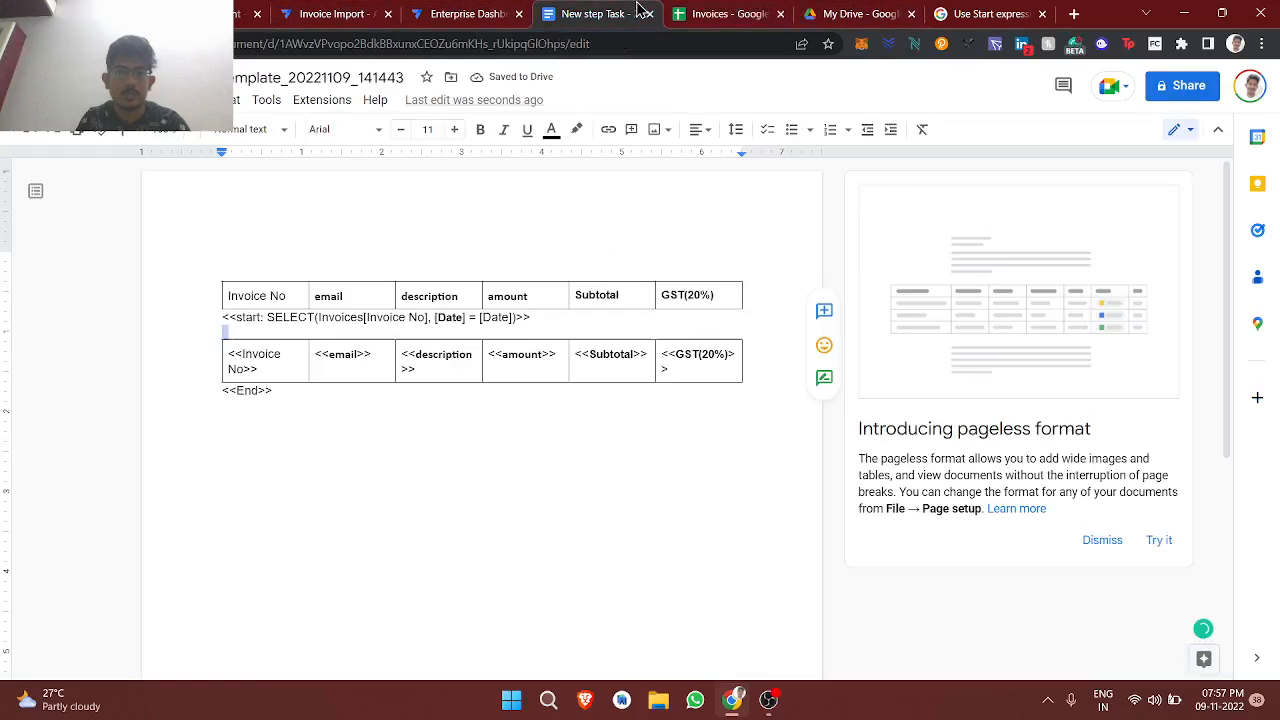
left_click(595, 14)
left_click(470, 10)
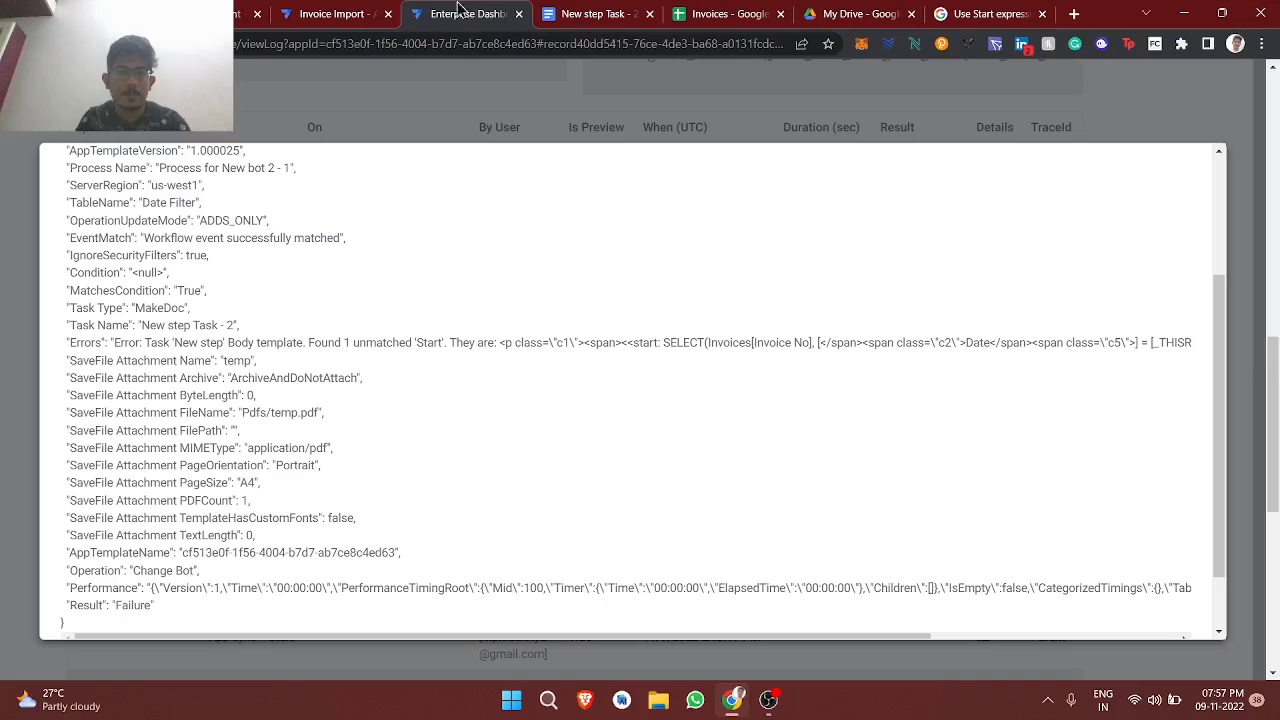
Step: Set the new Generate Pdf record's date to 10-11-2022, save the record and sync the app
left_click(338, 11)
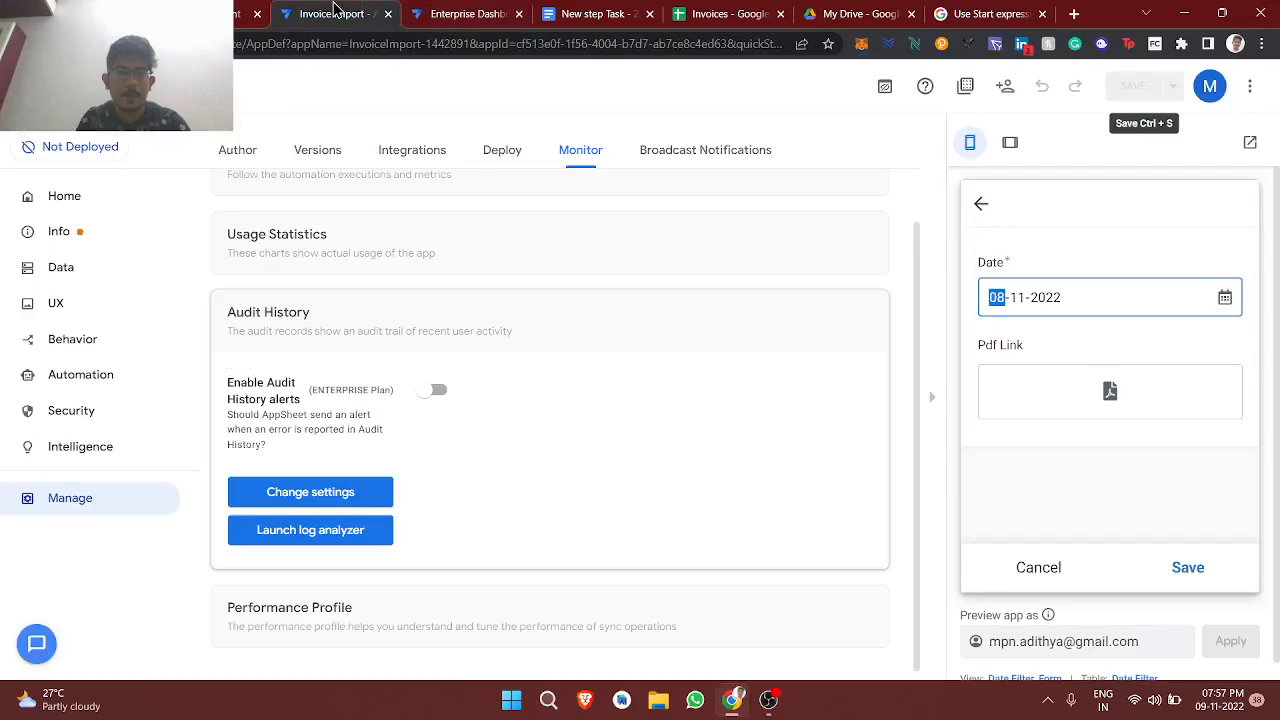
left_click(1225, 297)
left_click(1069, 413)
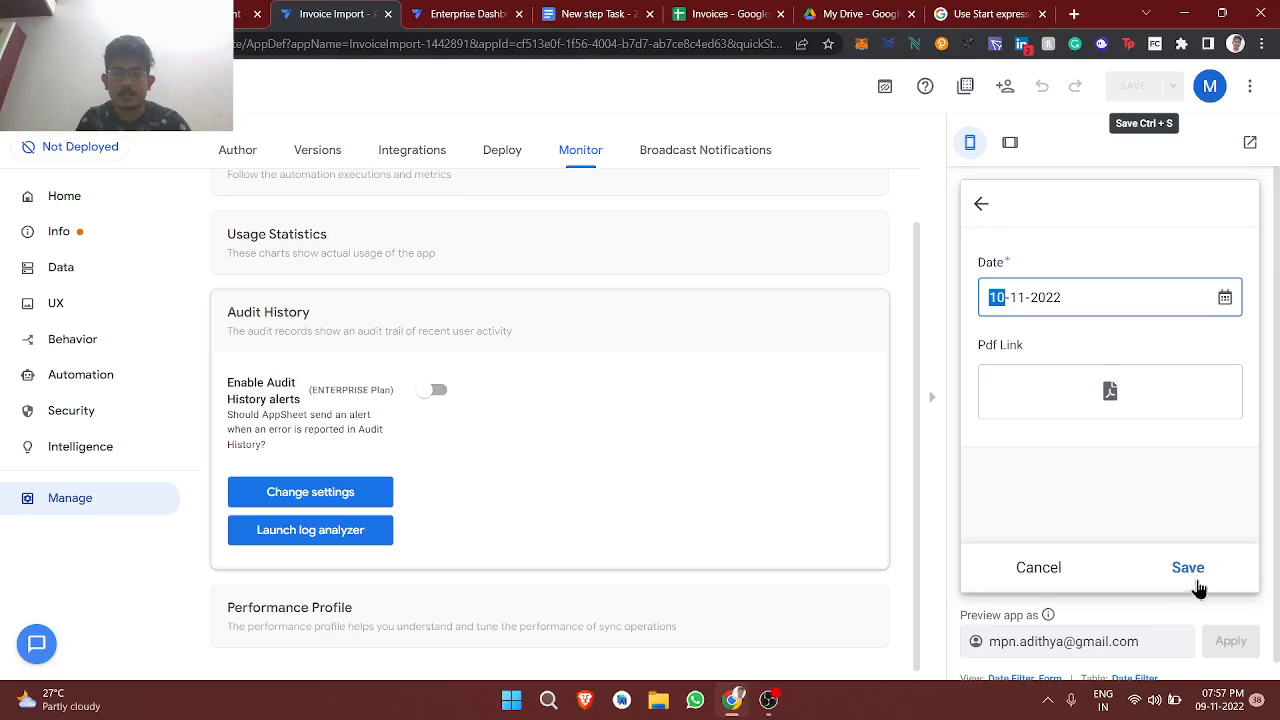
left_click(1190, 570)
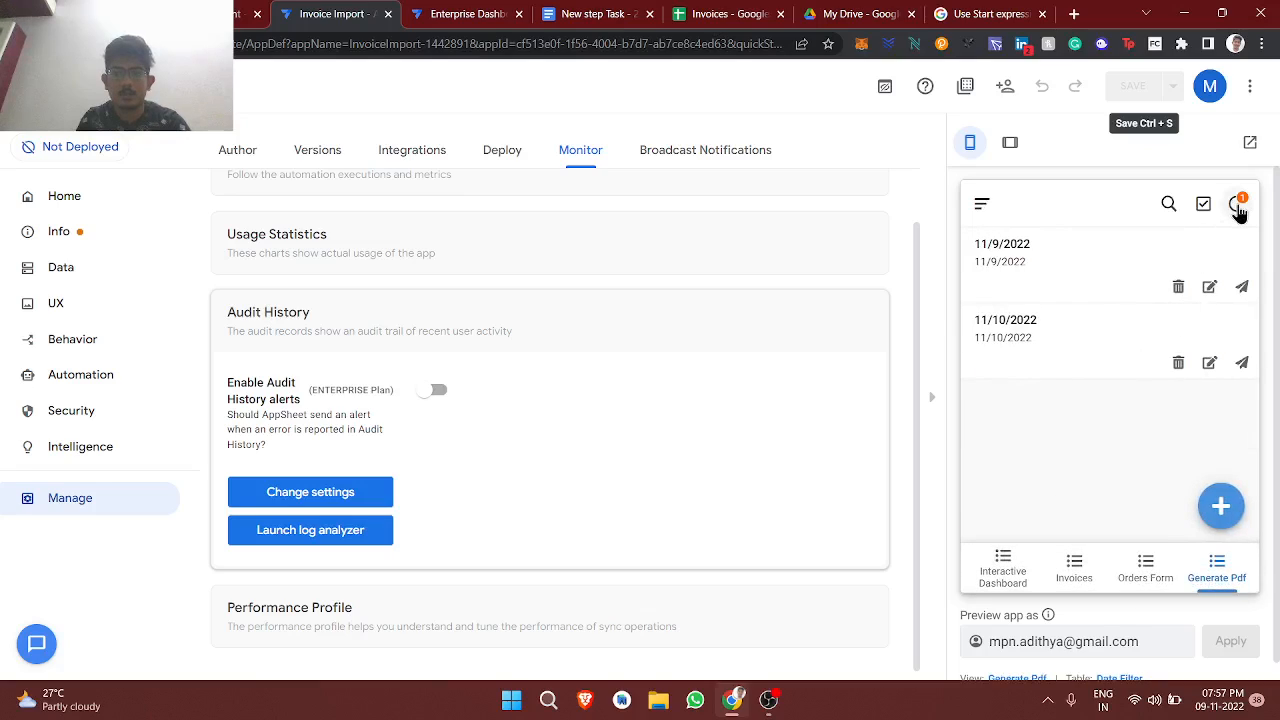
left_click(1238, 204)
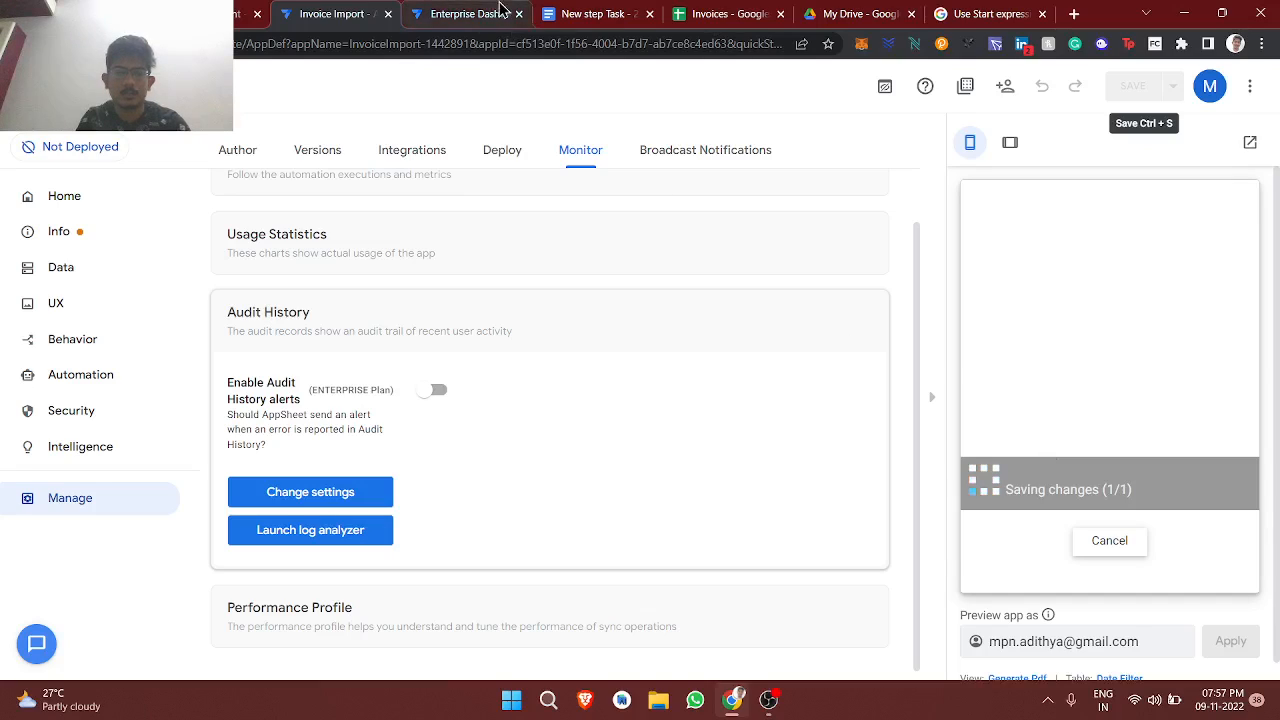
Step: Open the PDF generated for the 11/10/2022 record from its detail view in the app preview
left_click(597, 14)
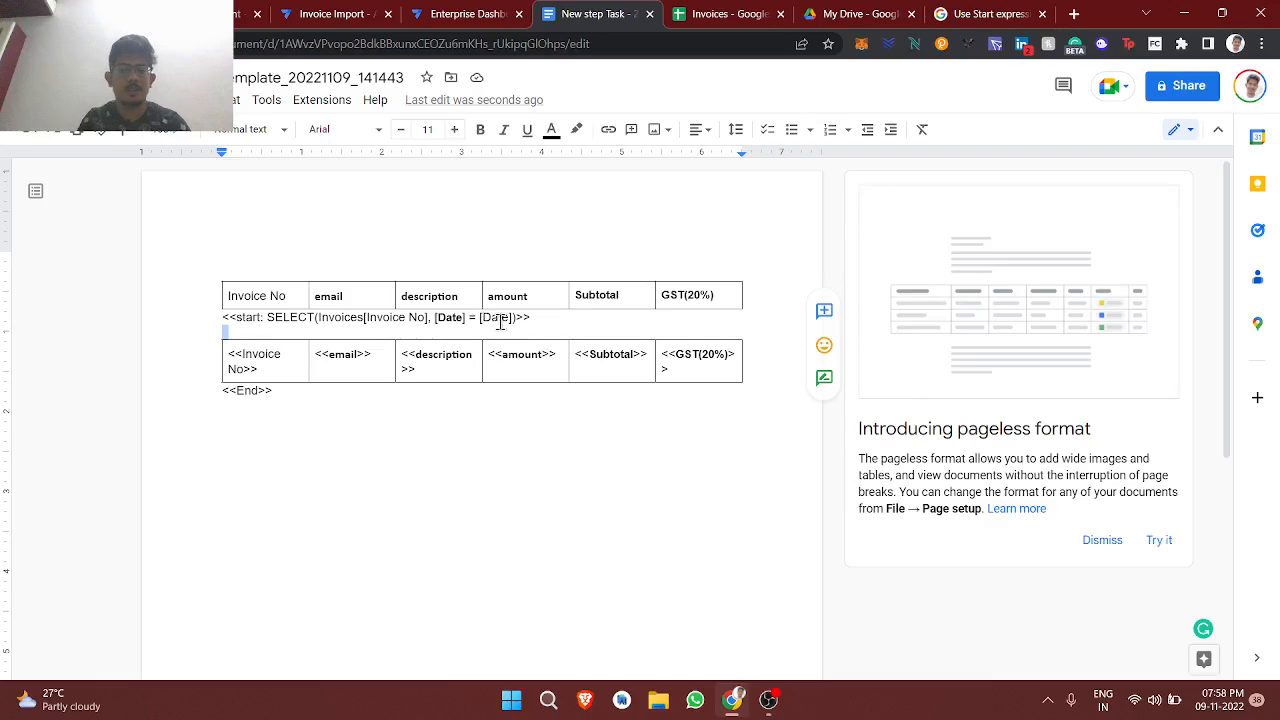
key("ctrl+Tab")
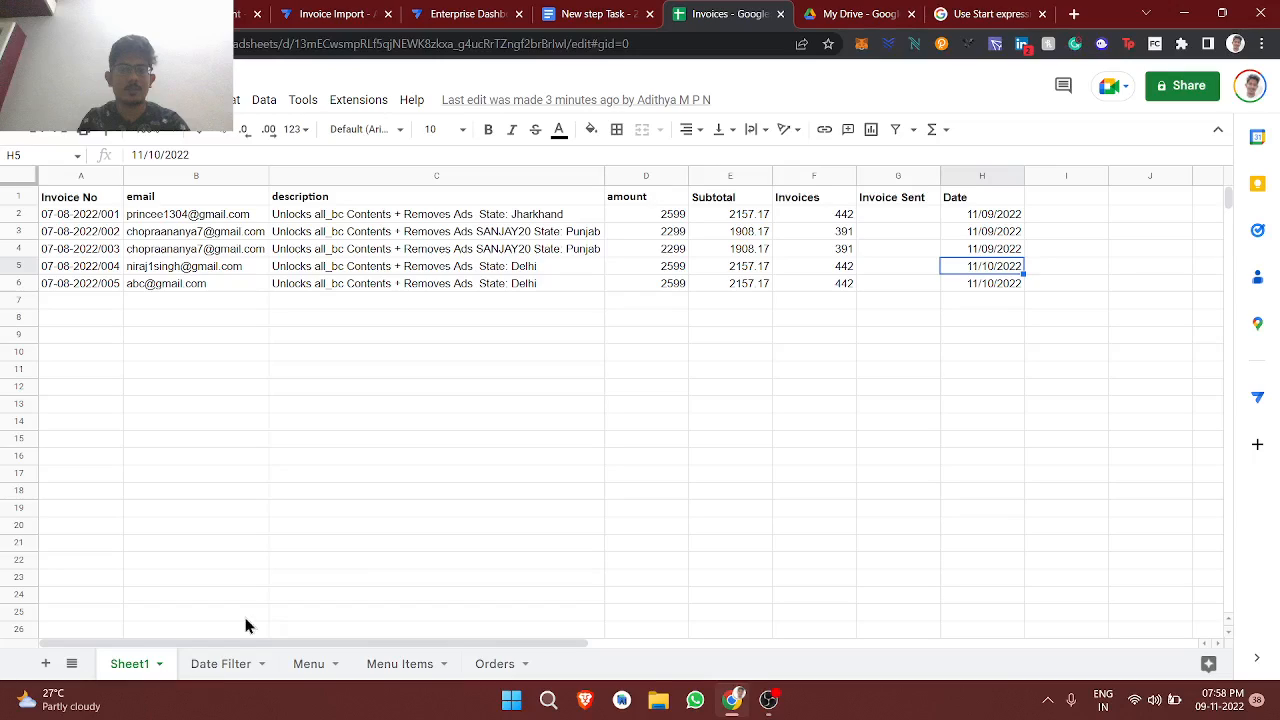
left_click(345, 14)
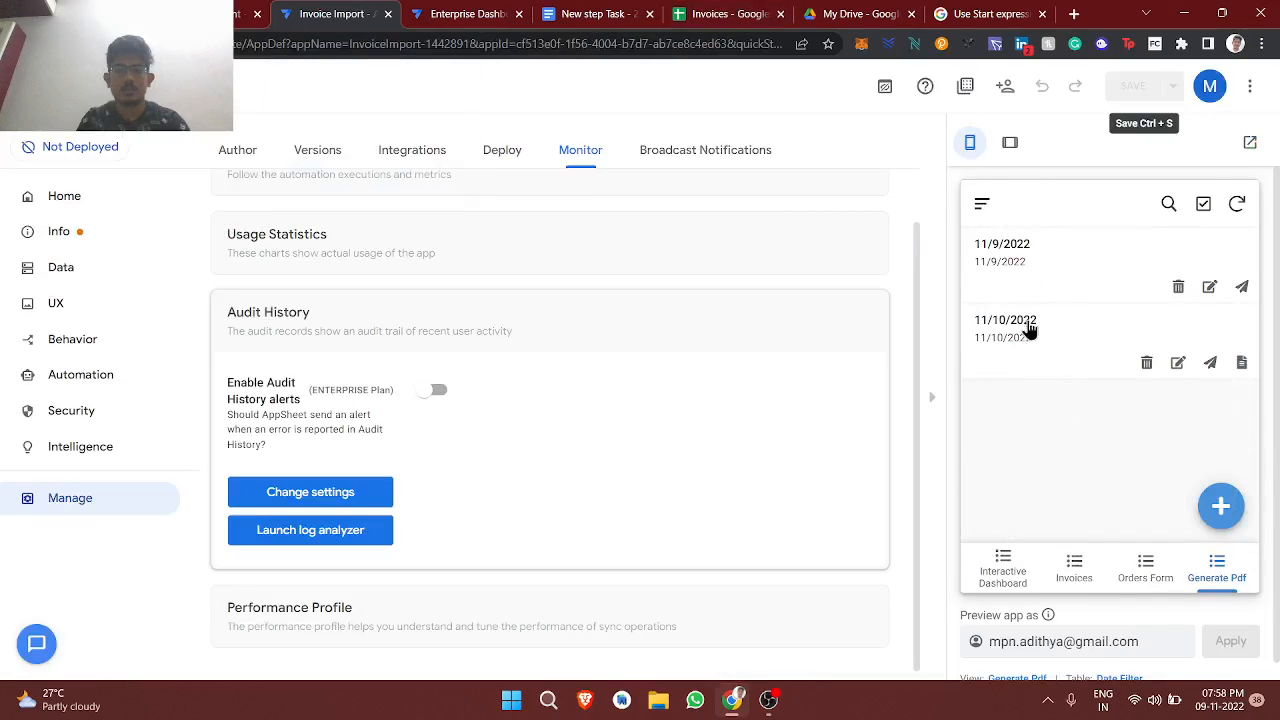
left_click(1037, 347)
left_click(1006, 286)
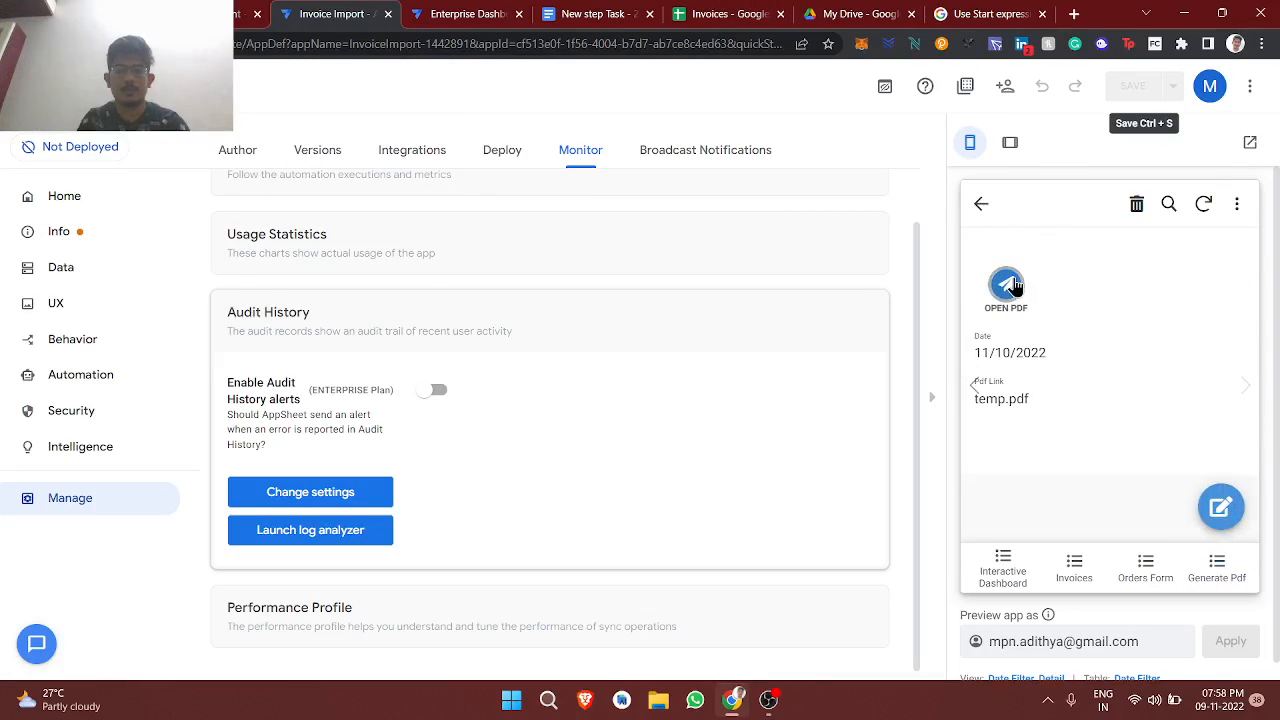
left_click(270, 12)
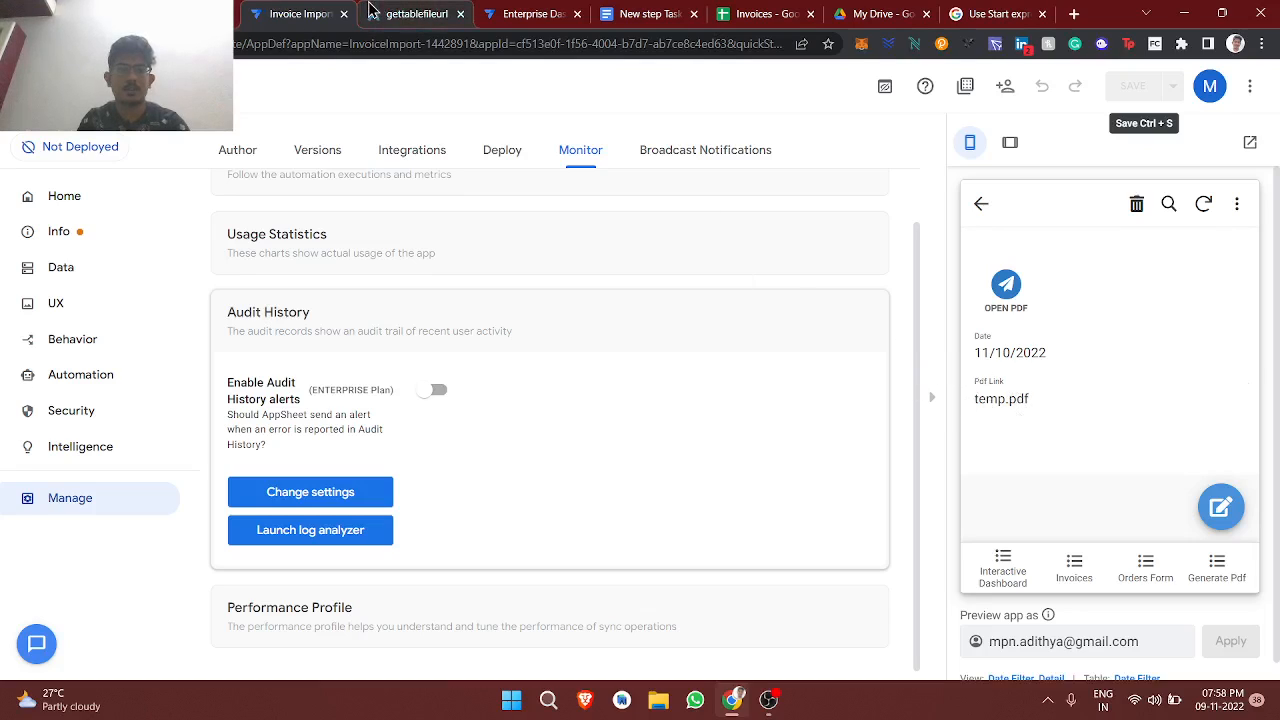
left_click(408, 14)
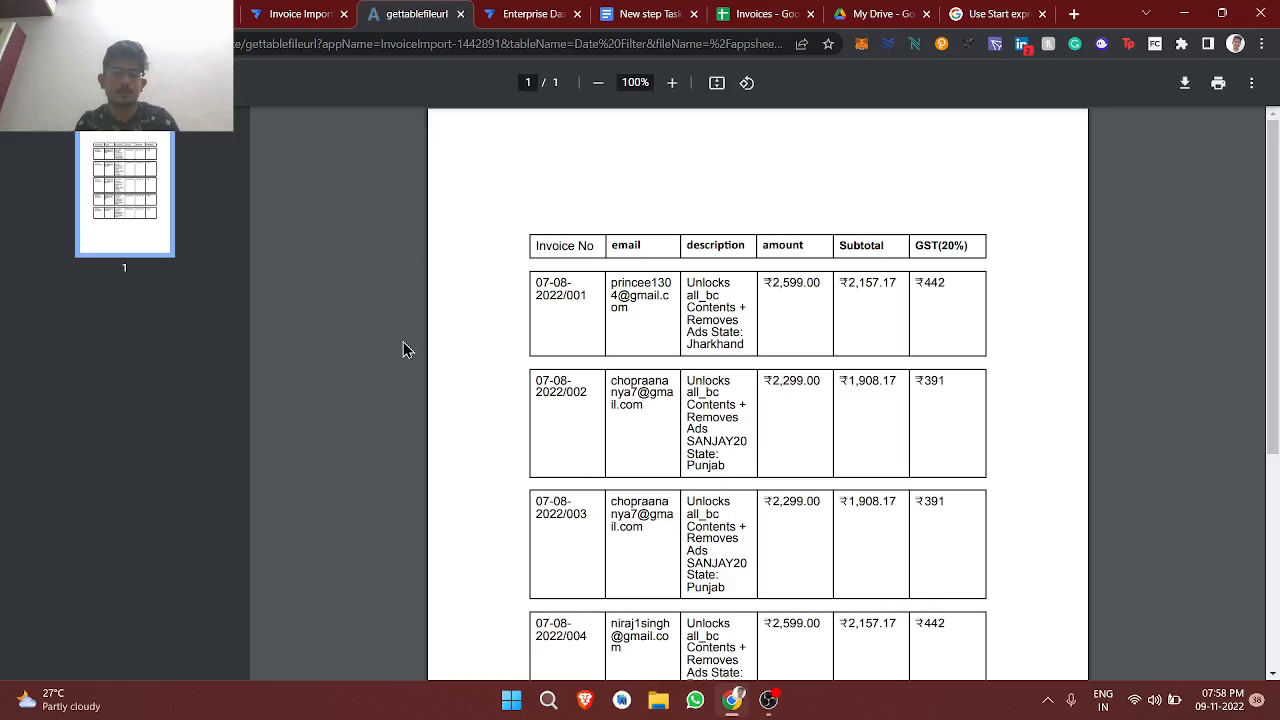
Step: Review the invoice rows in the generated PDF from beginning to end
scroll(405, 348, "down", 2)
scroll(405, 348, "up", 1)
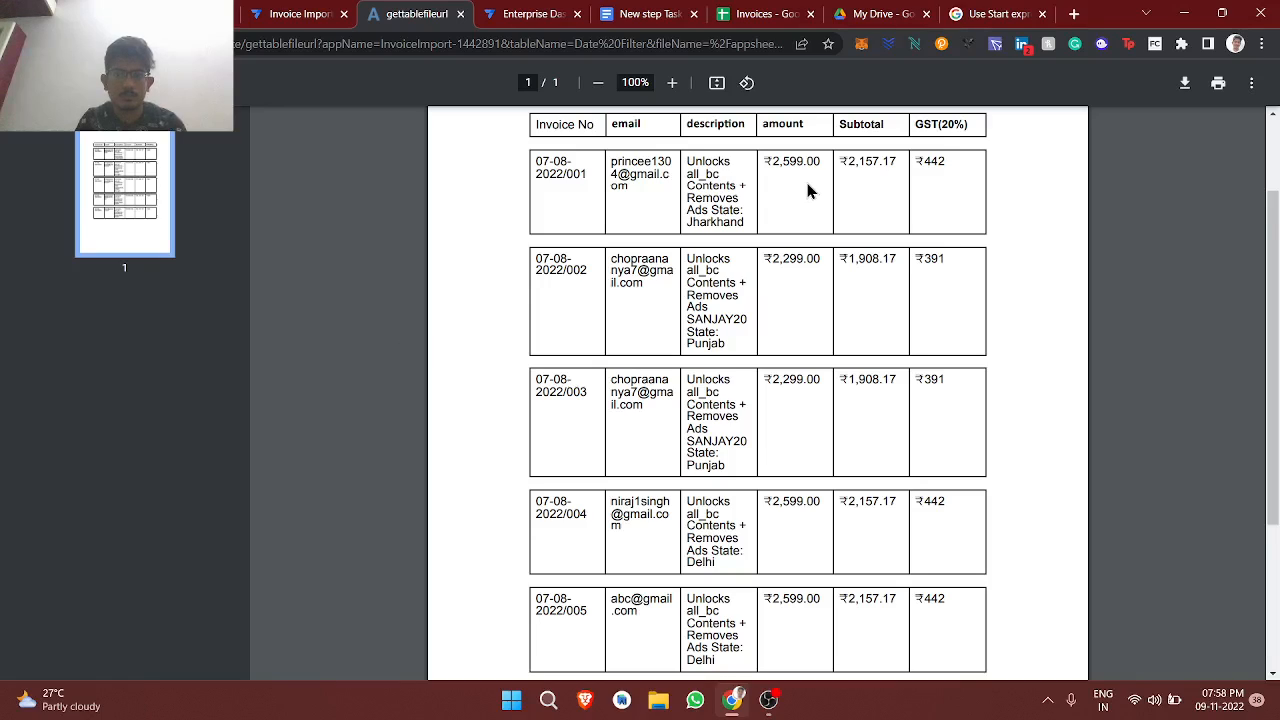
scroll(786, 302, "down", 3)
scroll(786, 302, "up", 5)
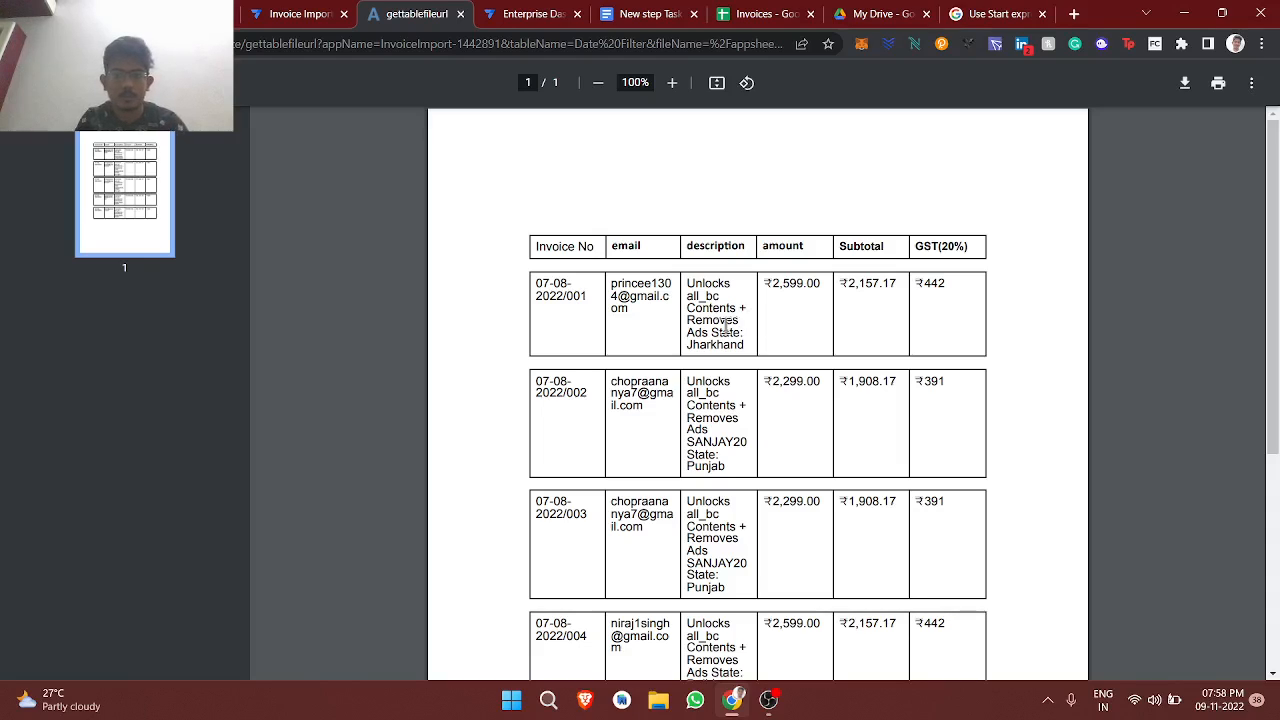
scroll(617, 337, "down", 2)
scroll(548, 445, "up", 1)
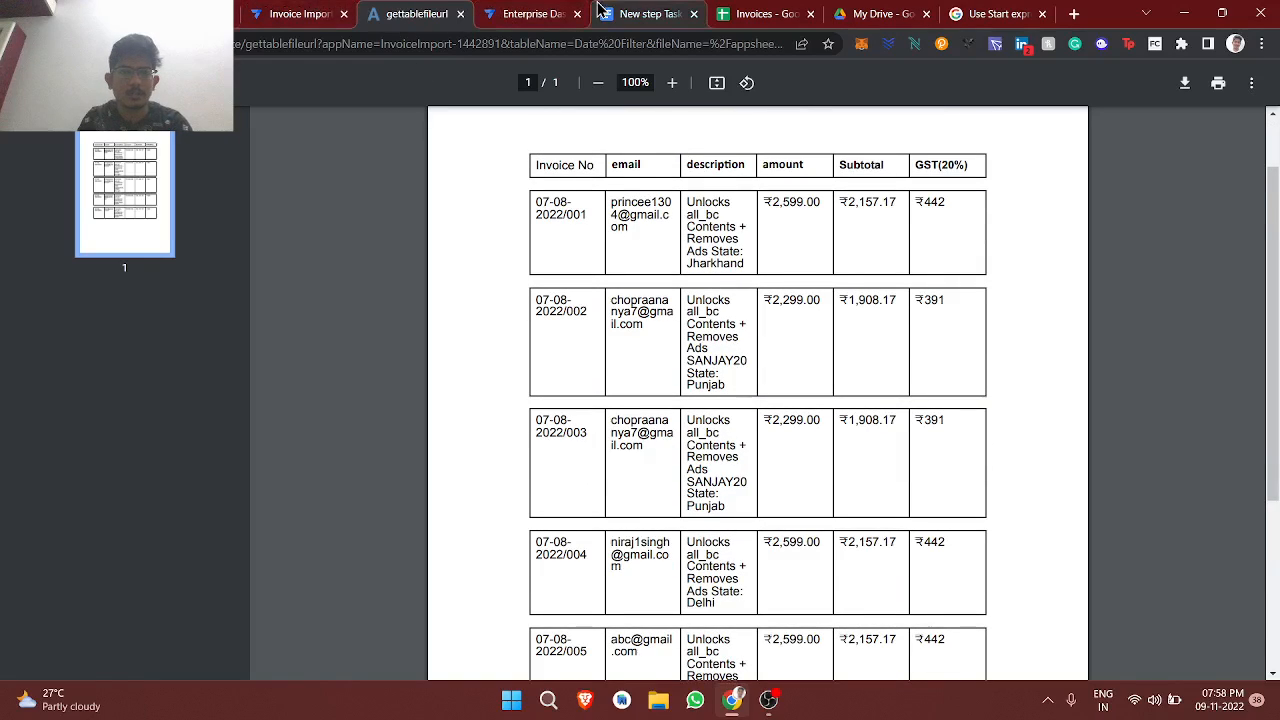
Step: Compare the template's Start expression and the invoice dates in Sheet1 with the invoices listed in the generated PDF
left_click(645, 14)
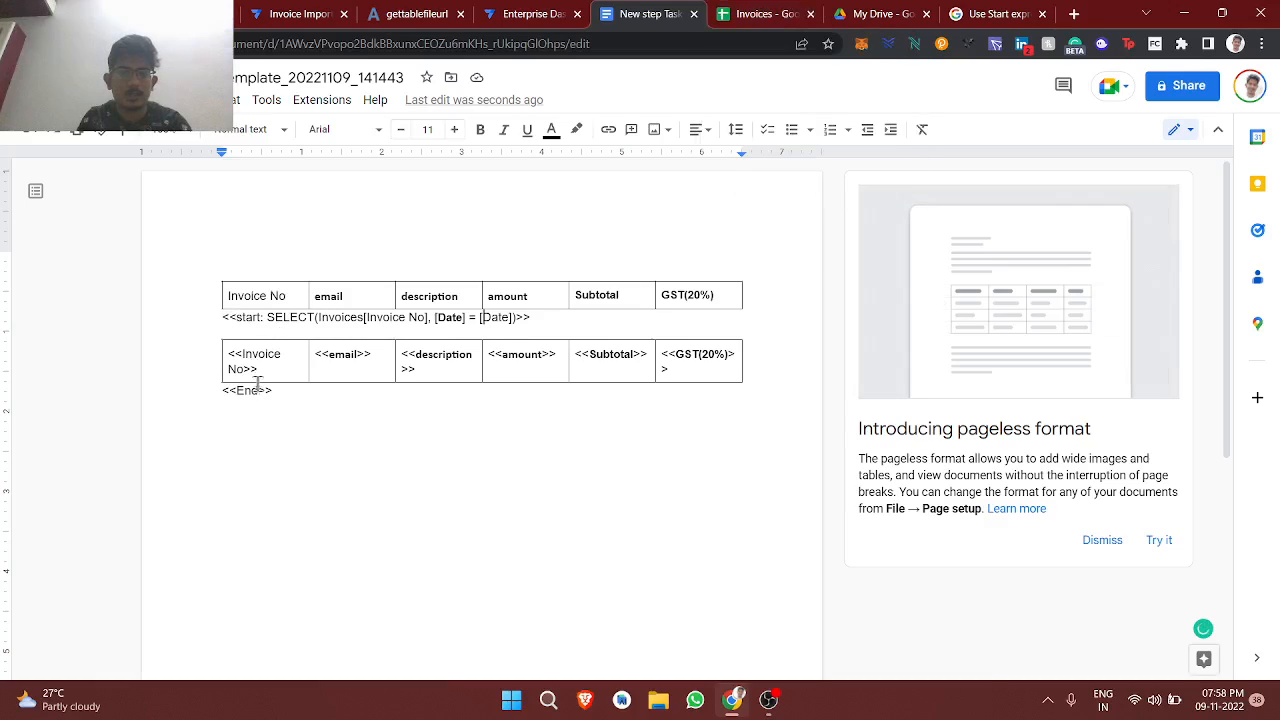
left_click(765, 14)
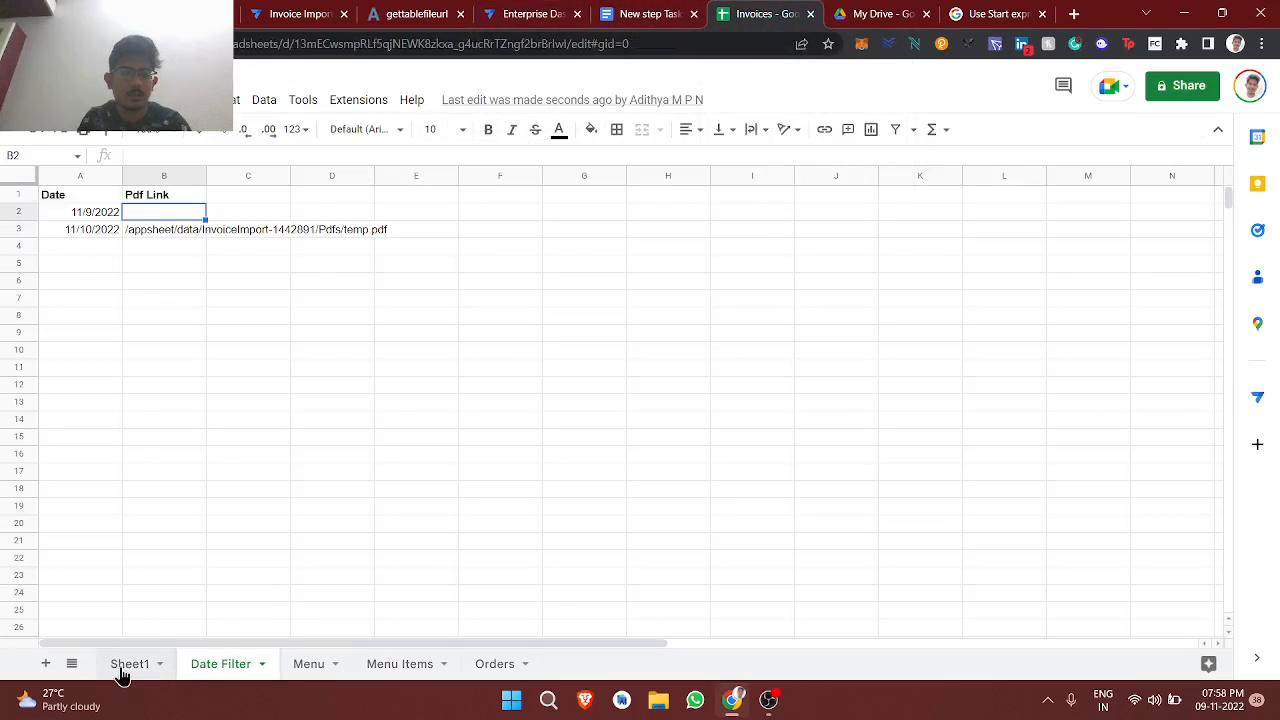
left_click(124, 670)
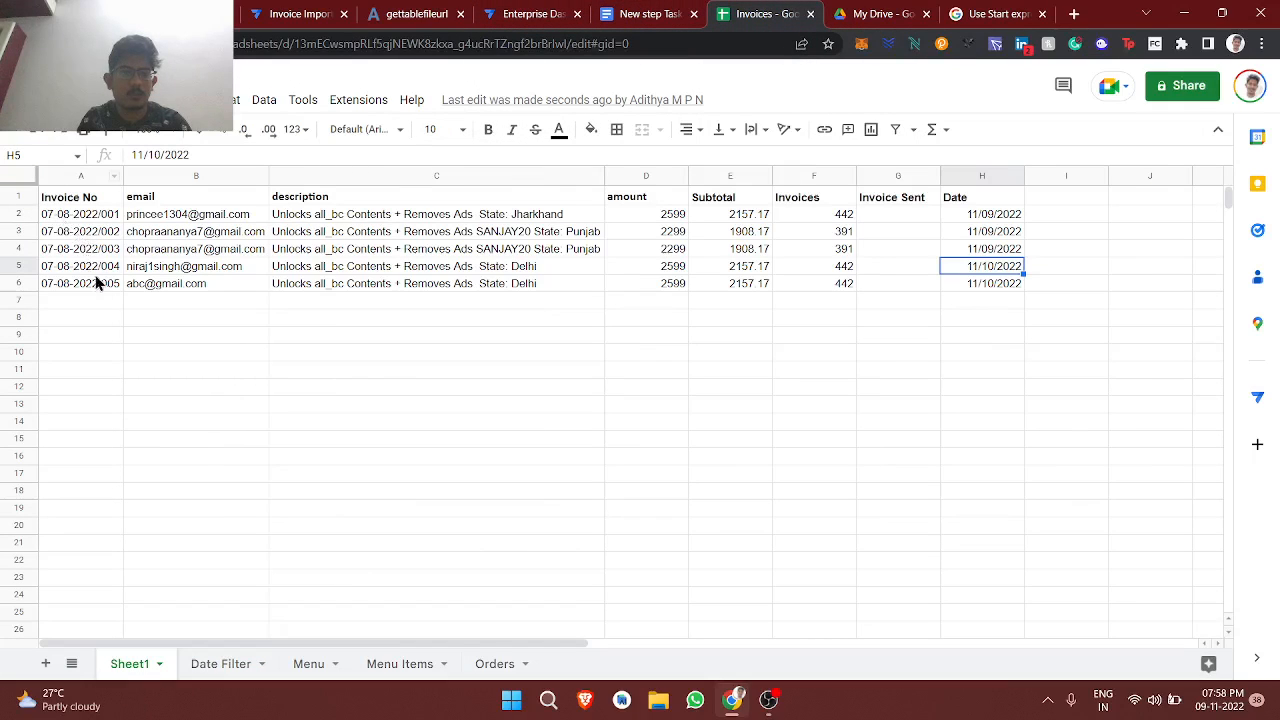
left_click(533, 14)
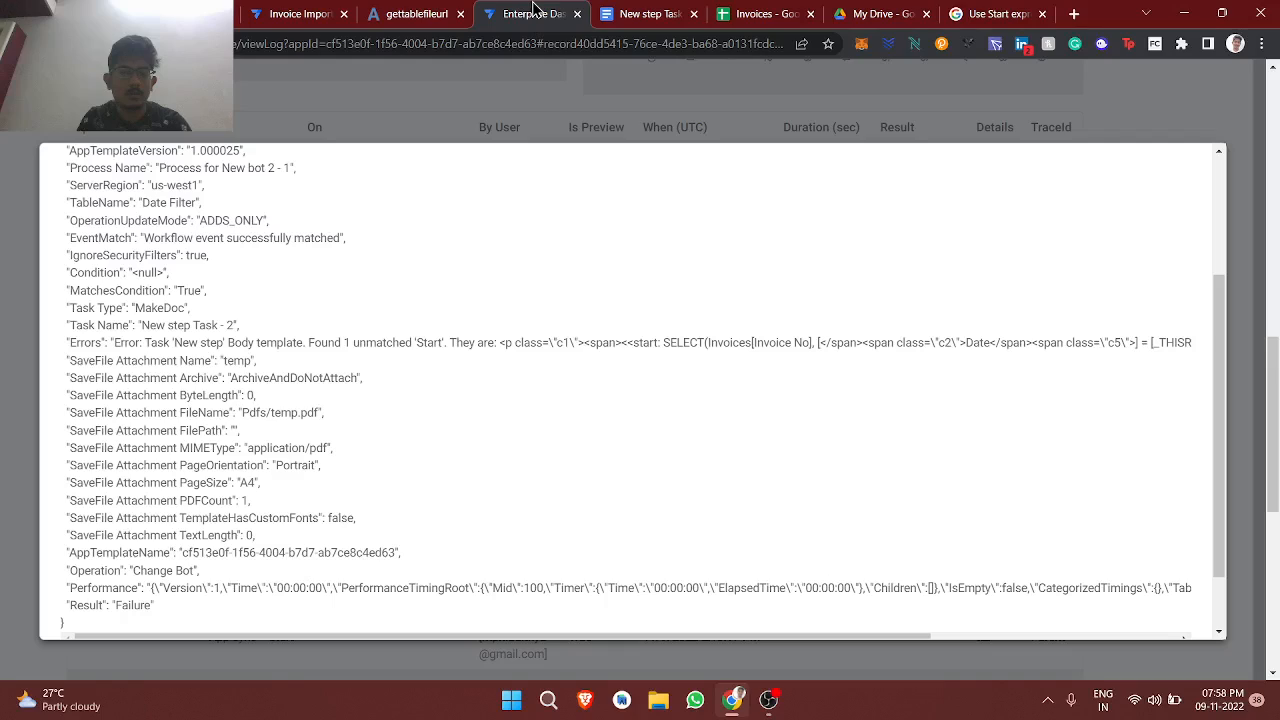
left_click(430, 12)
scroll(595, 400, "down", 1)
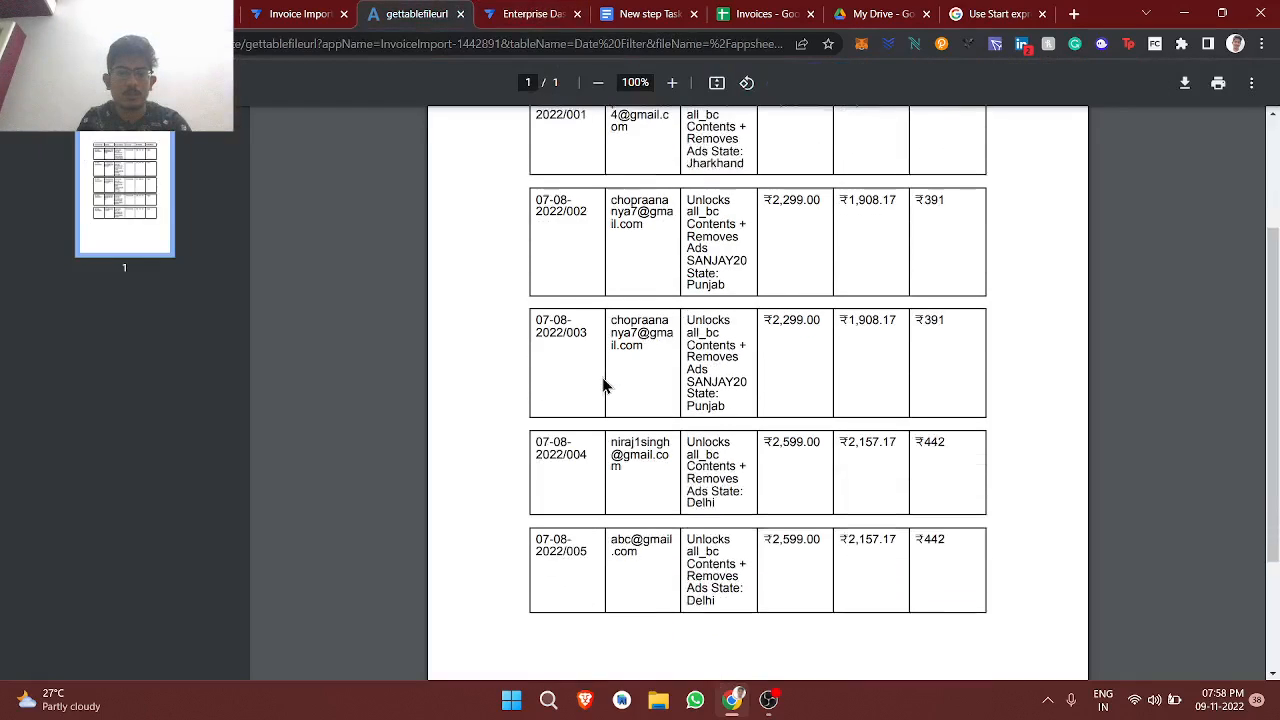
scroll(603, 385, "down", 1)
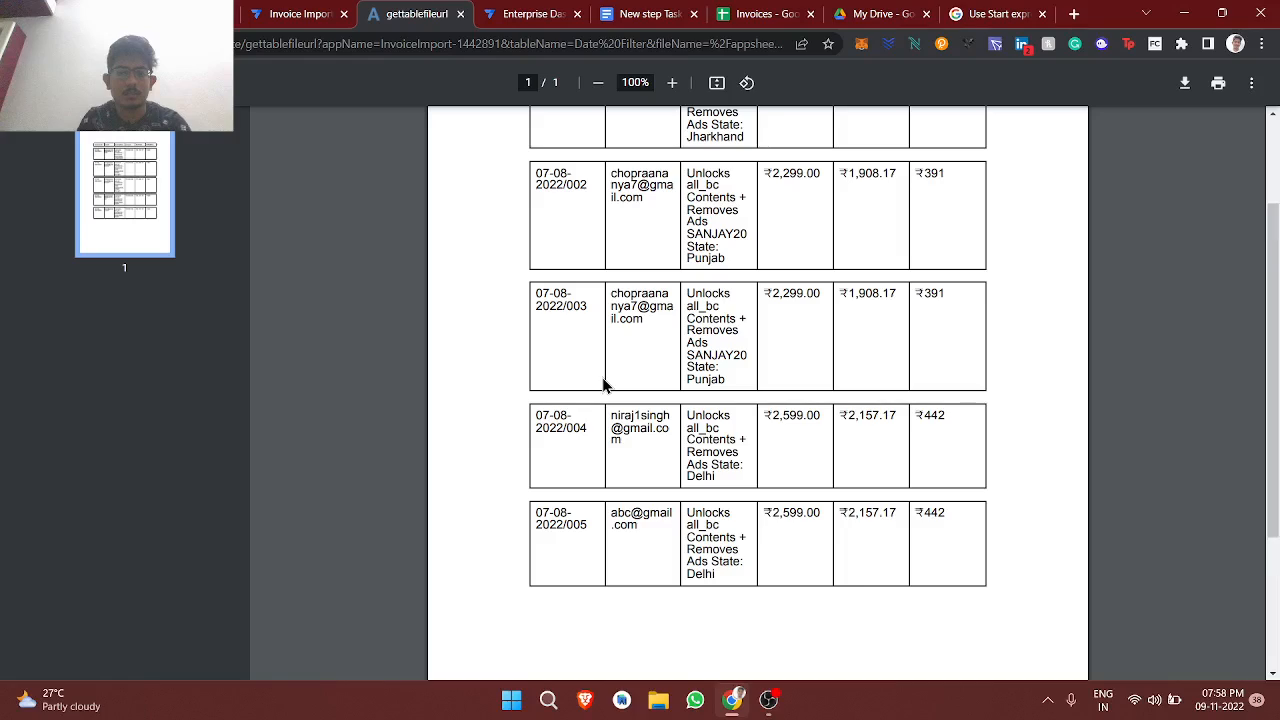
scroll(603, 385, "up", 2)
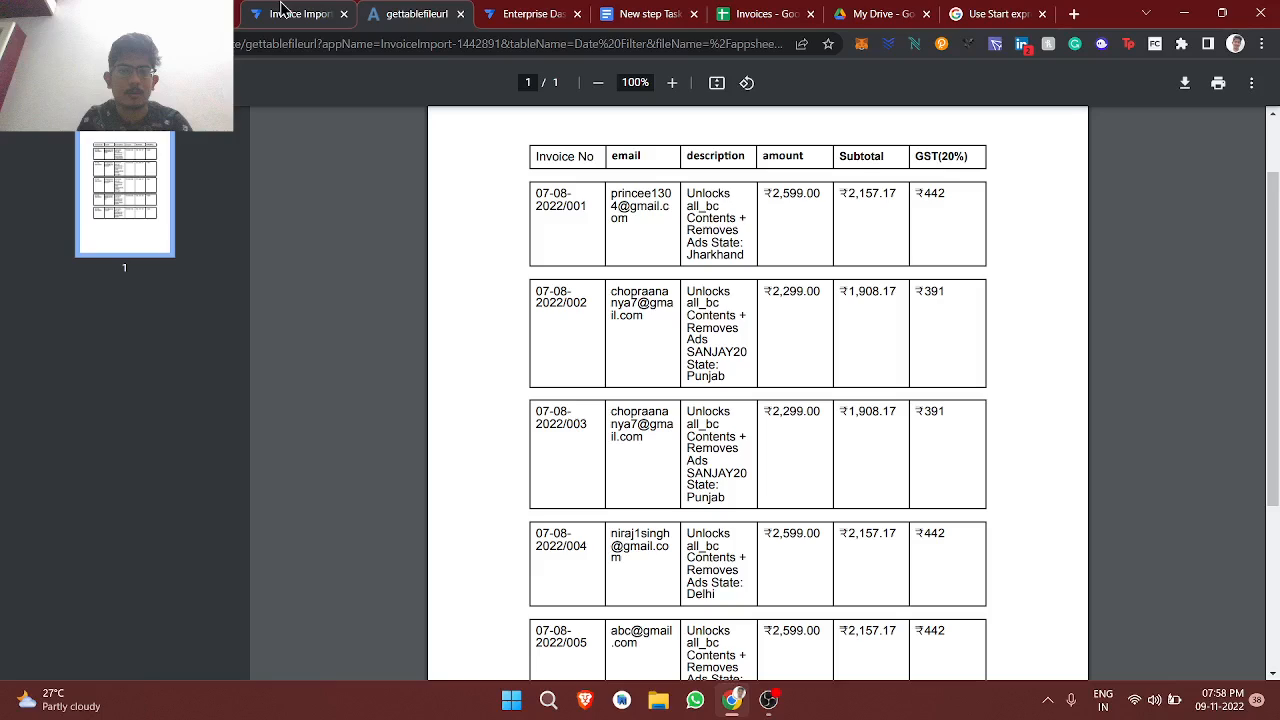
Step: Recheck the template's Start expression against the invoices in the generated PDF and the 11/10/2022 record in the app preview
left_click(530, 14)
left_click(648, 14)
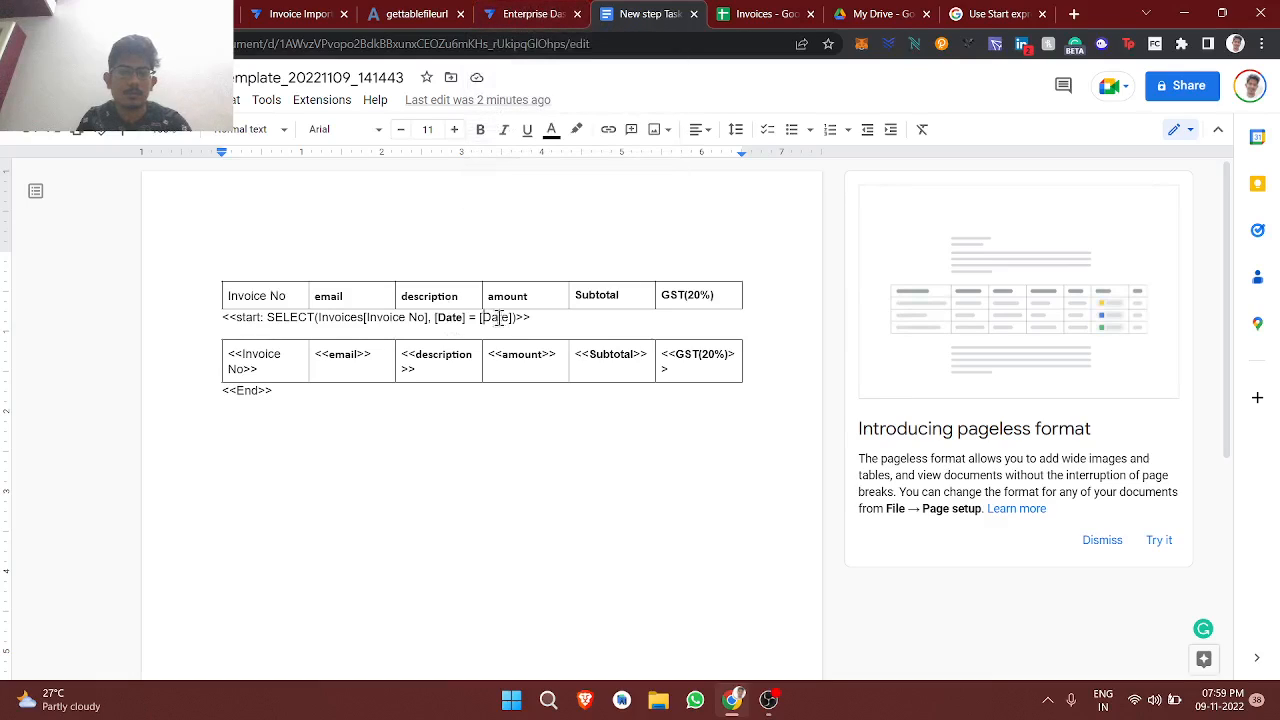
left_click(466, 321)
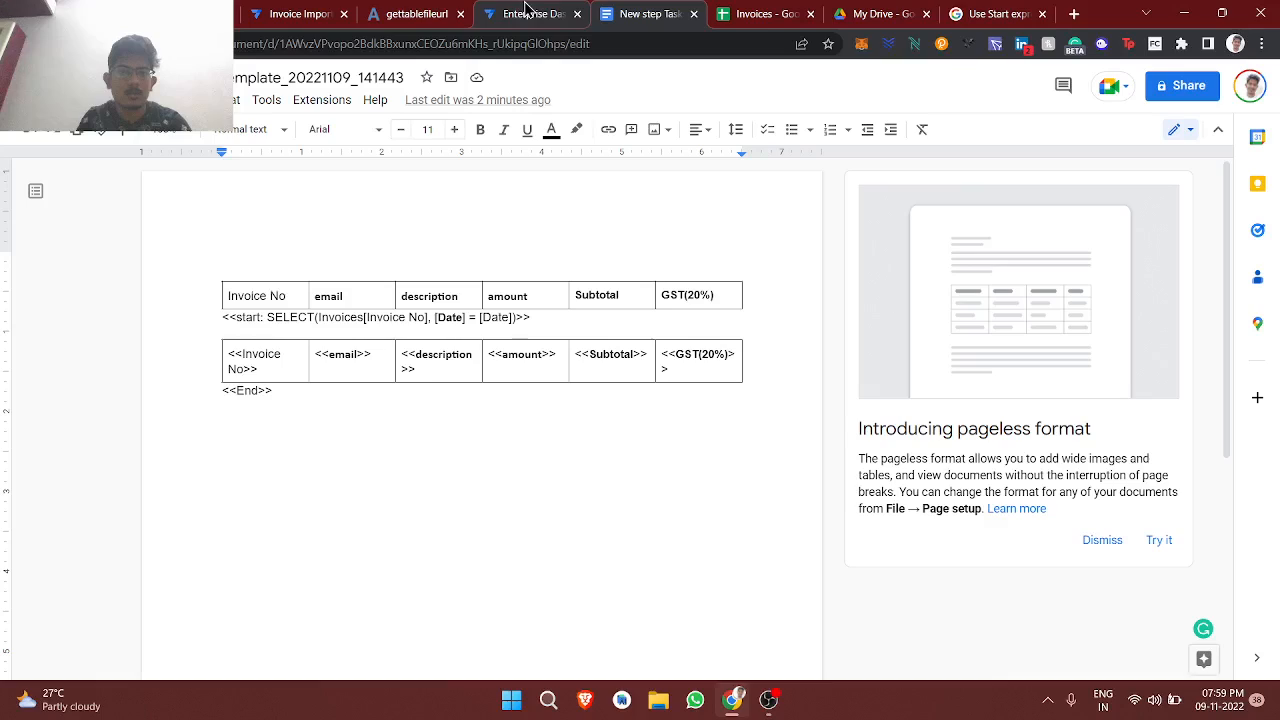
left_click(449, 8)
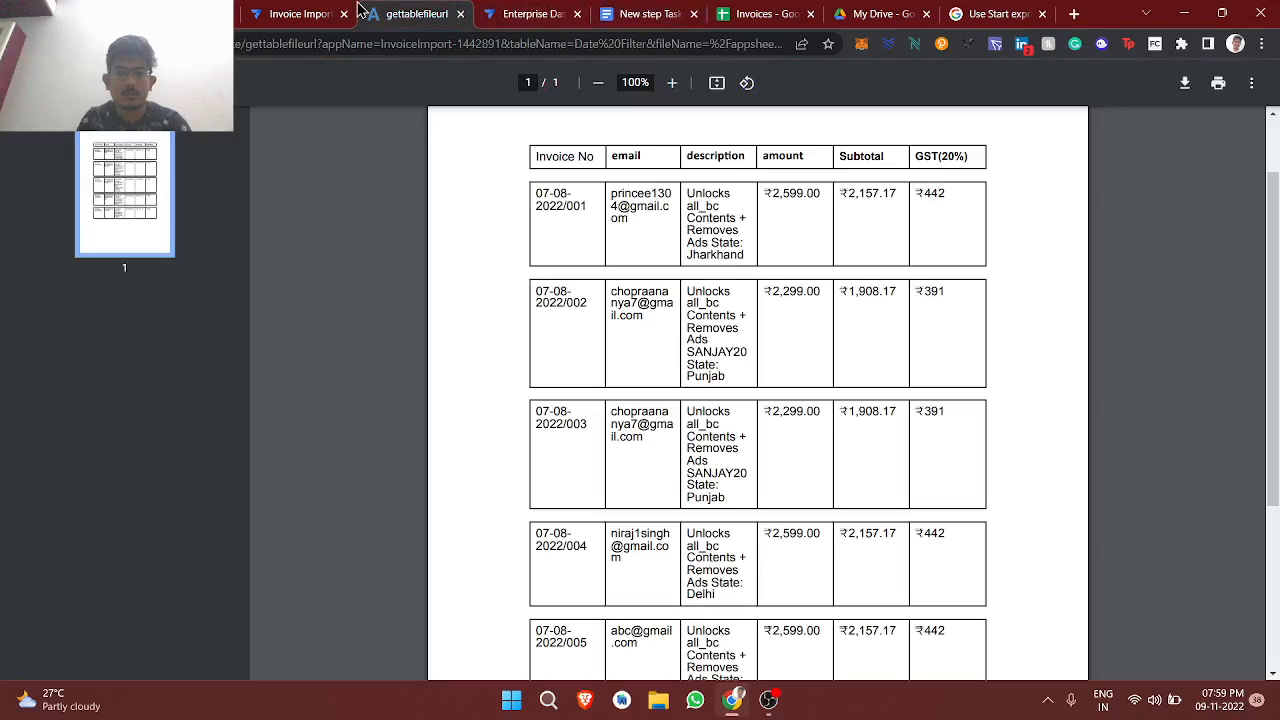
left_click(325, 10)
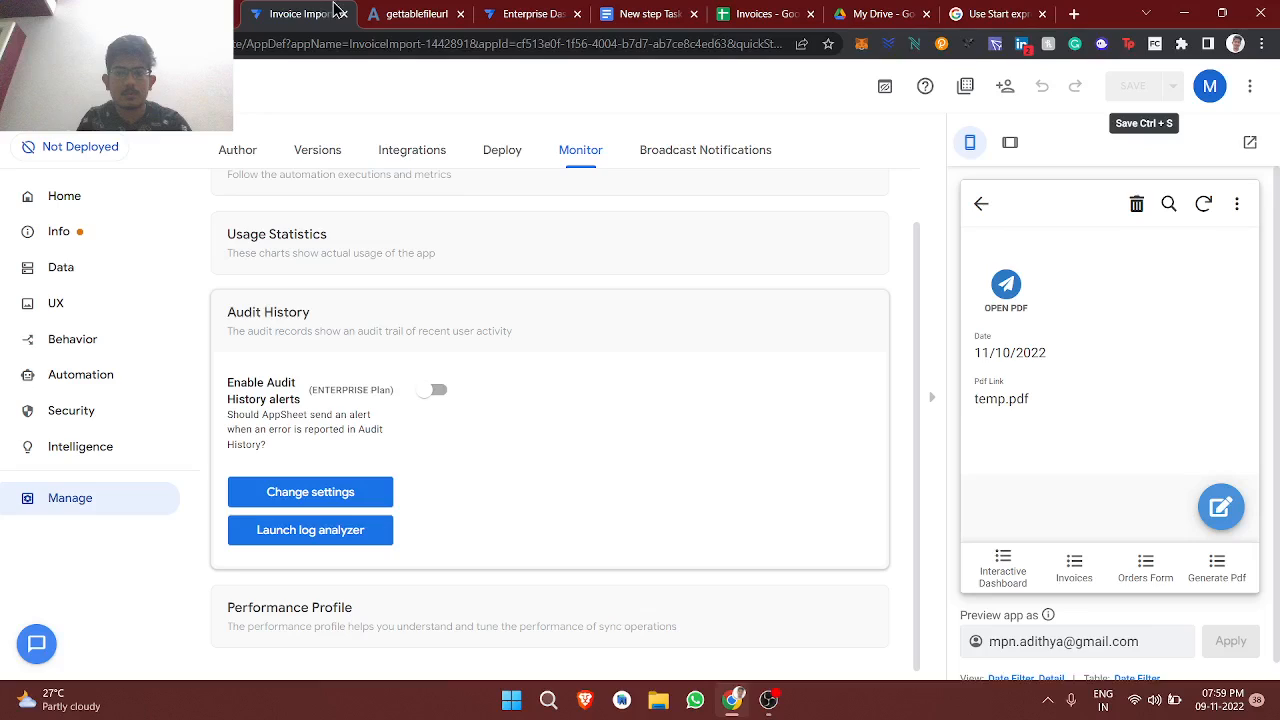
Step: Fill the Invoice Sent column in Sheet1 with TRUE for the first three invoices, cells G2 to G4
left_click(763, 14)
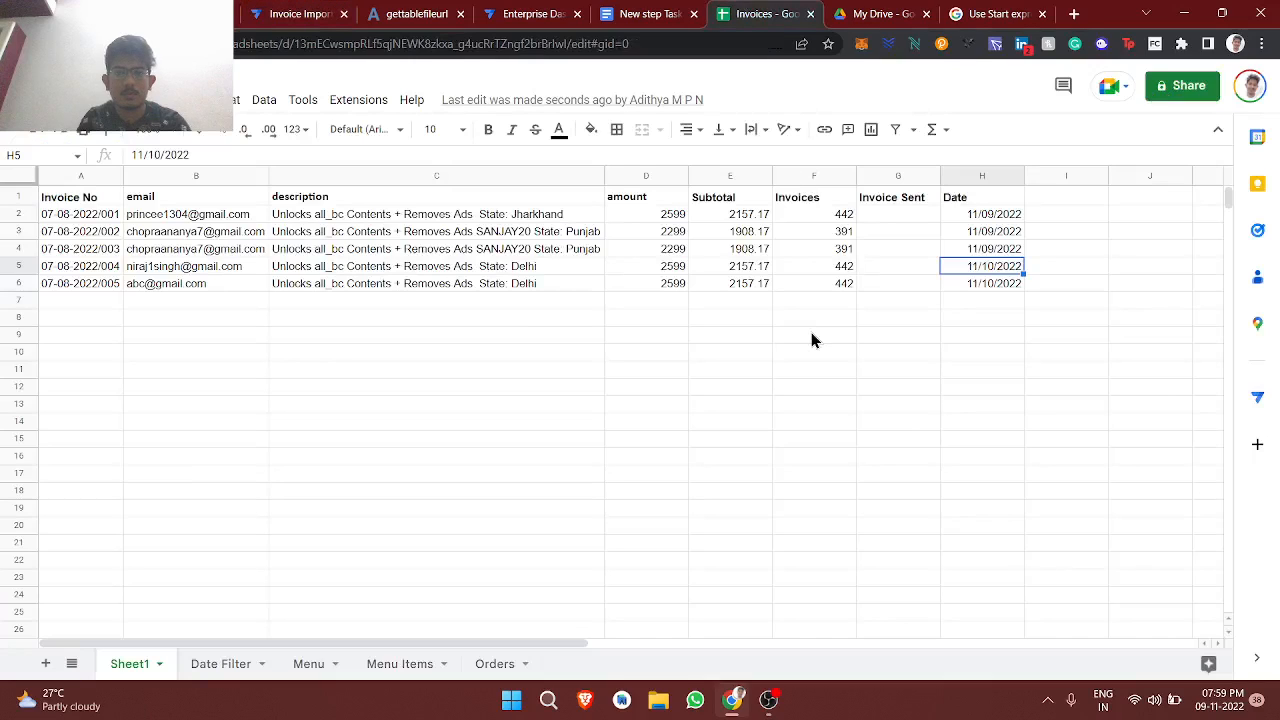
left_click(893, 222)
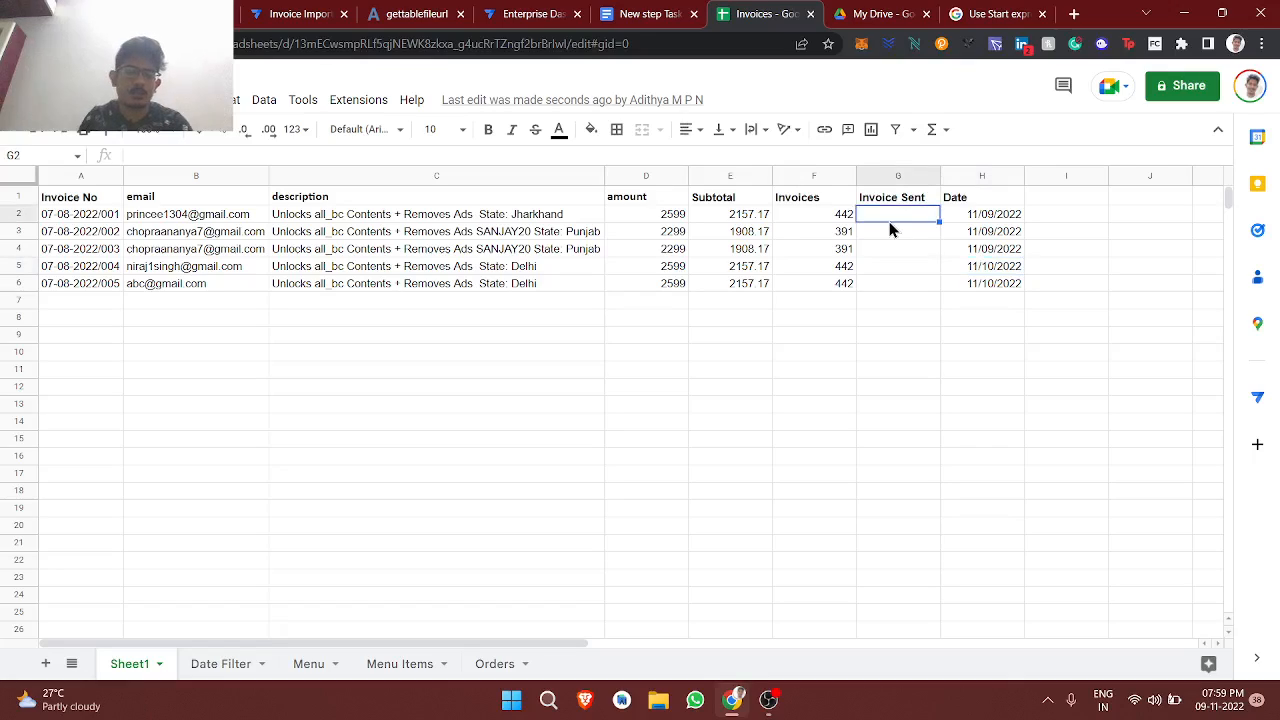
type("Yes")
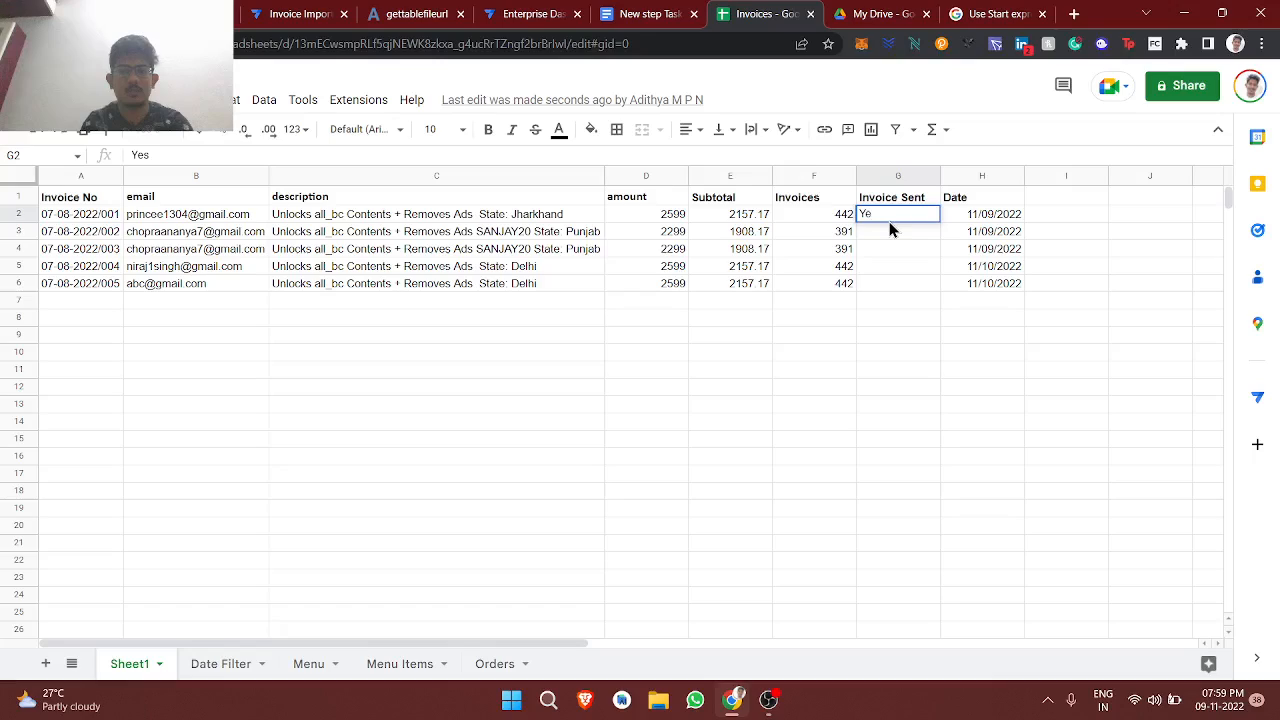
type("rue")
key("Return")
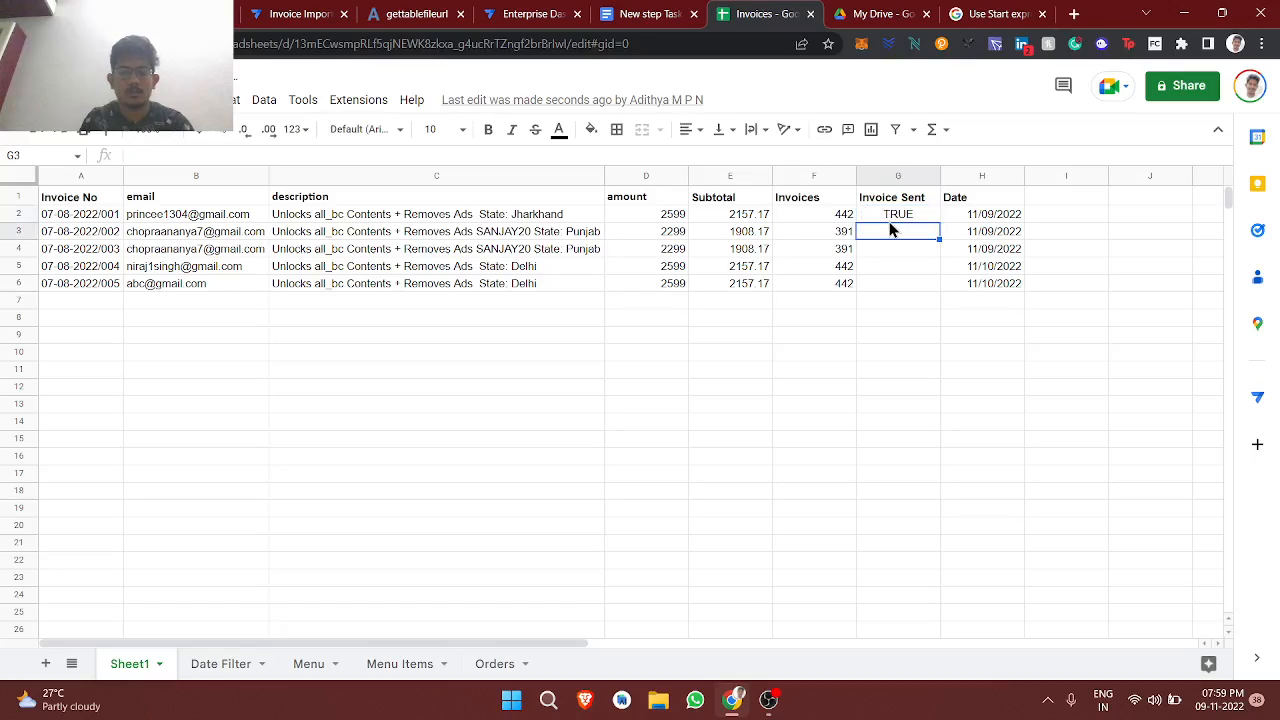
key("Up")
key("ctrl+c")
key("Down")
key("ctrl+v")
key("Down")
key("ctrl+v")
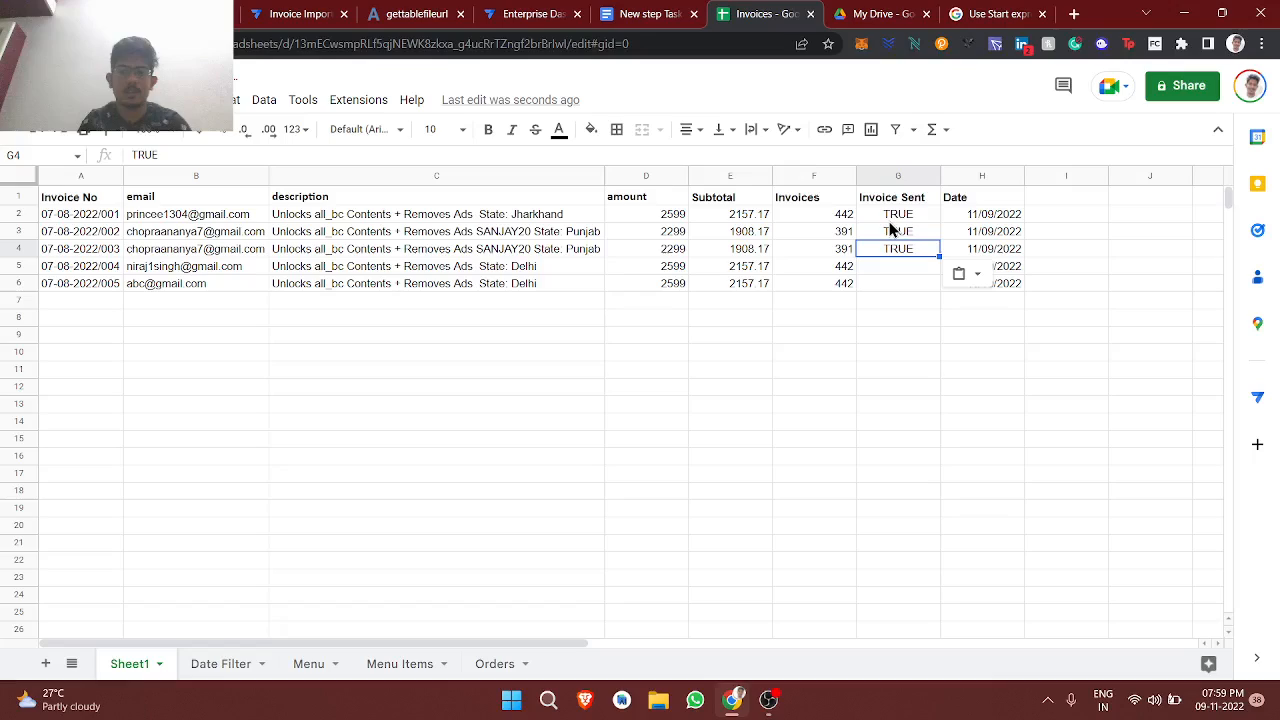
Step: Fill the Invoice Sent column with FALSE for the last two invoices, cells G5 and G6
key("Down")
type("F")
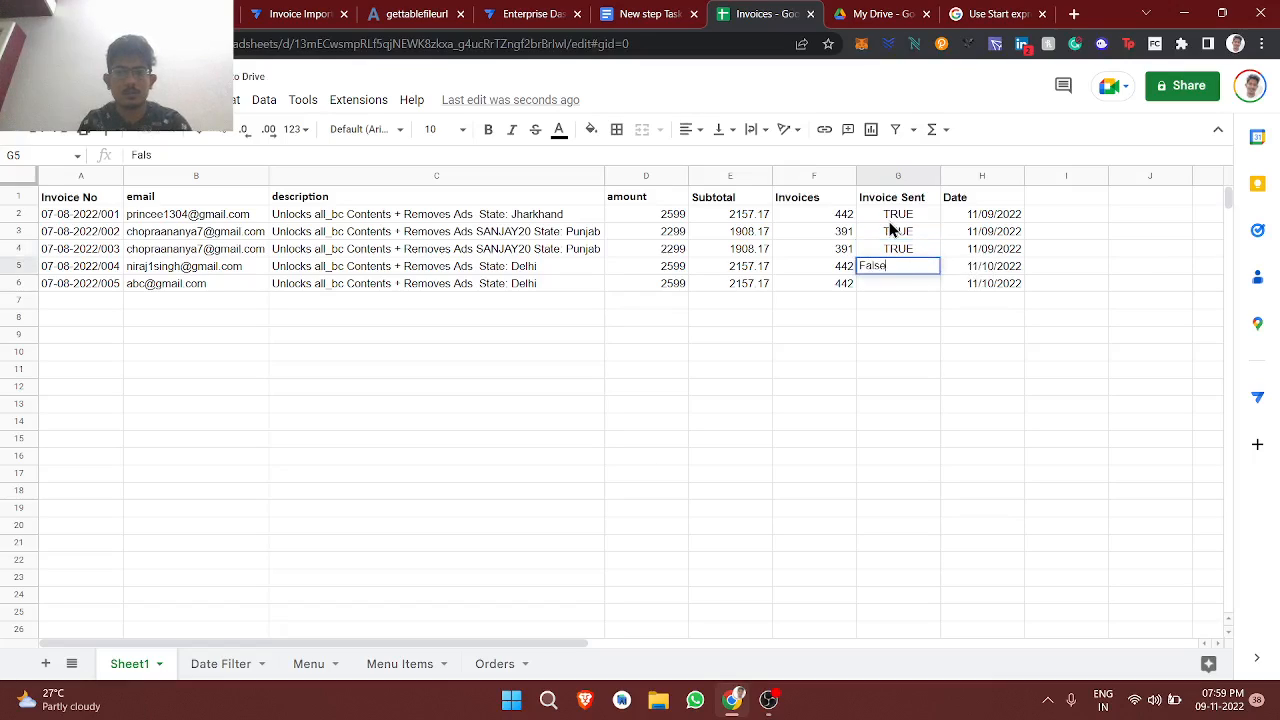
type("alse")
key("Return")
key("Up")
key("ctrl+c")
key("Down")
key("ctrl+v")
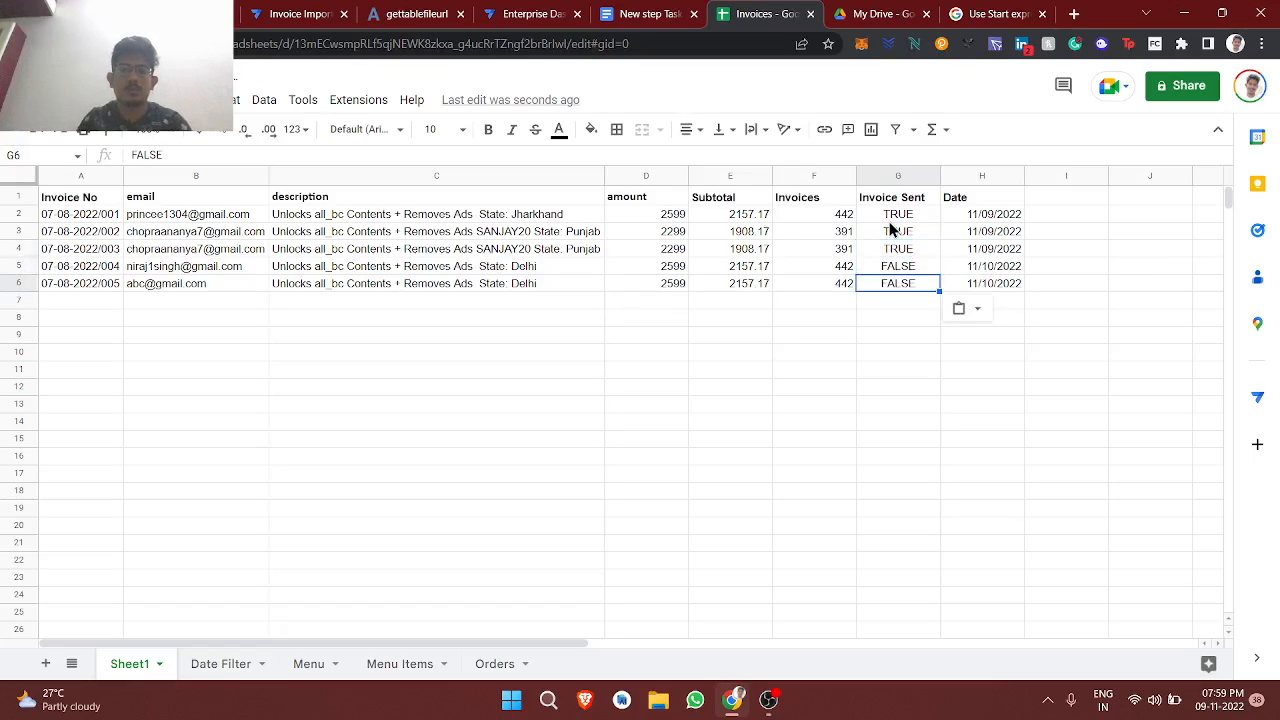
Step: Copy the Invoice Sent heading into the template's Start expression and change its condition to [Invoice Sent] = "TRUE"
left_click(891, 204)
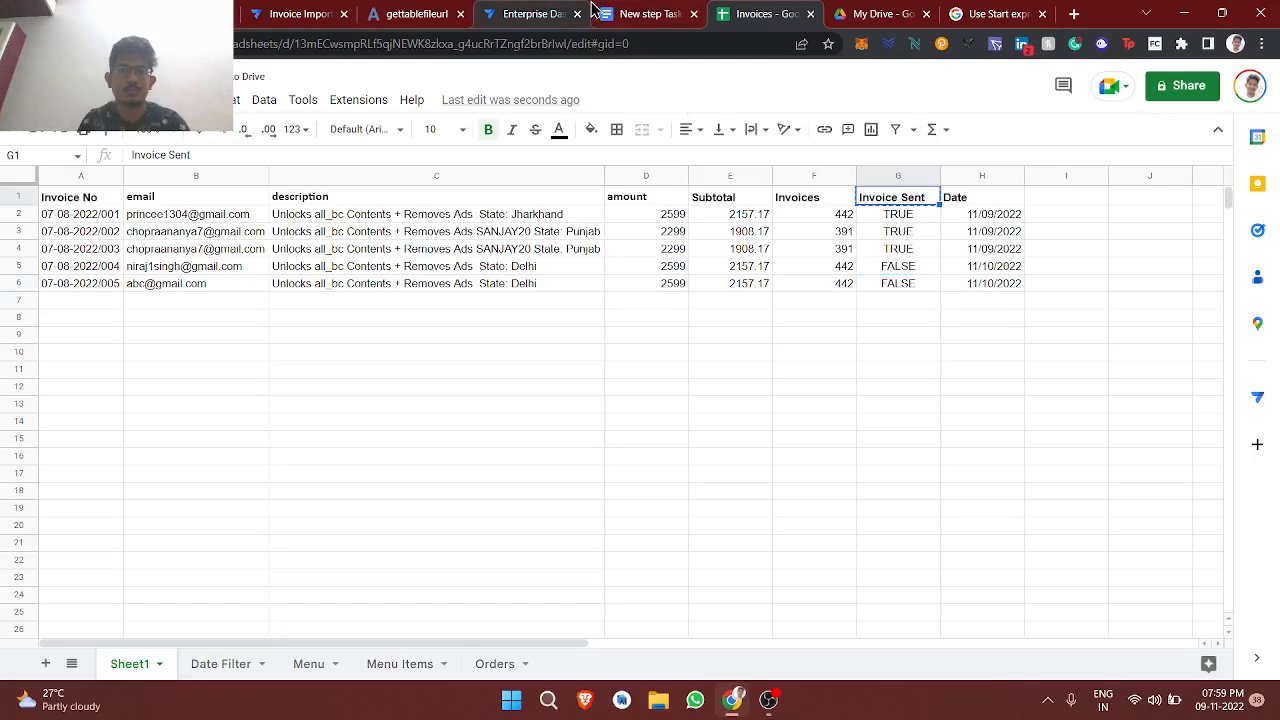
left_click(648, 14)
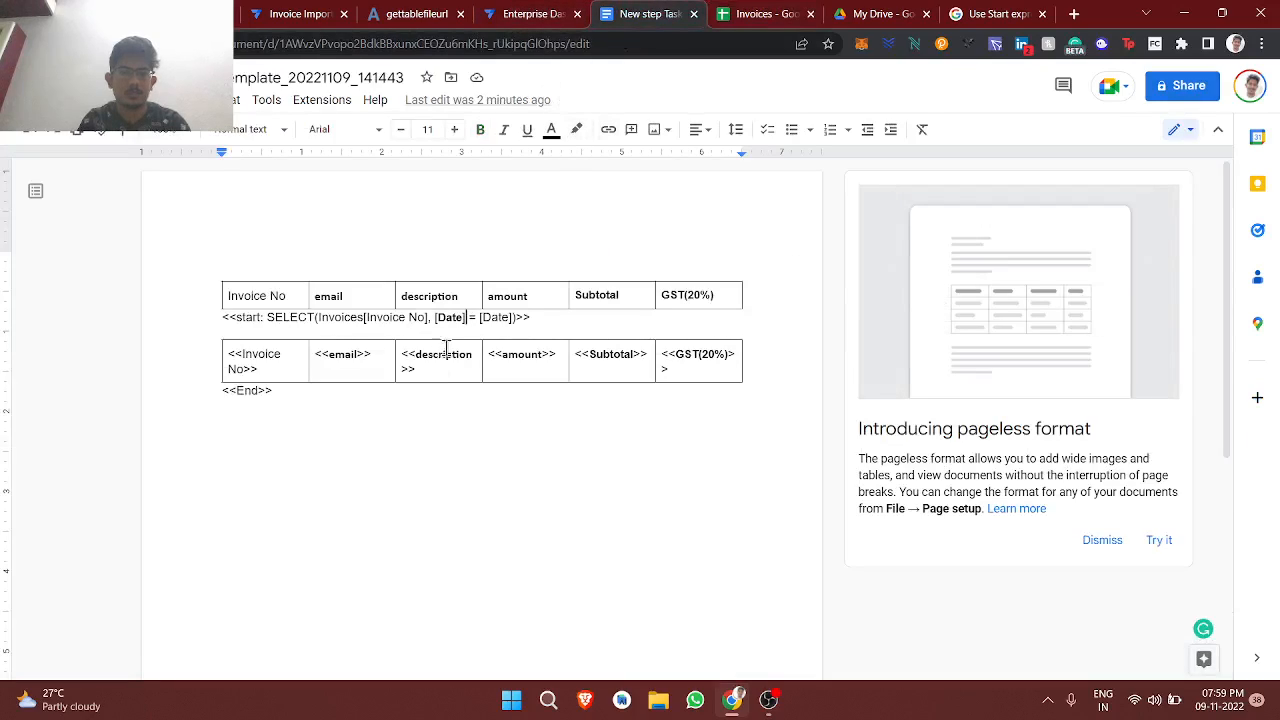
double_click(451, 317)
key("ctrl+v")
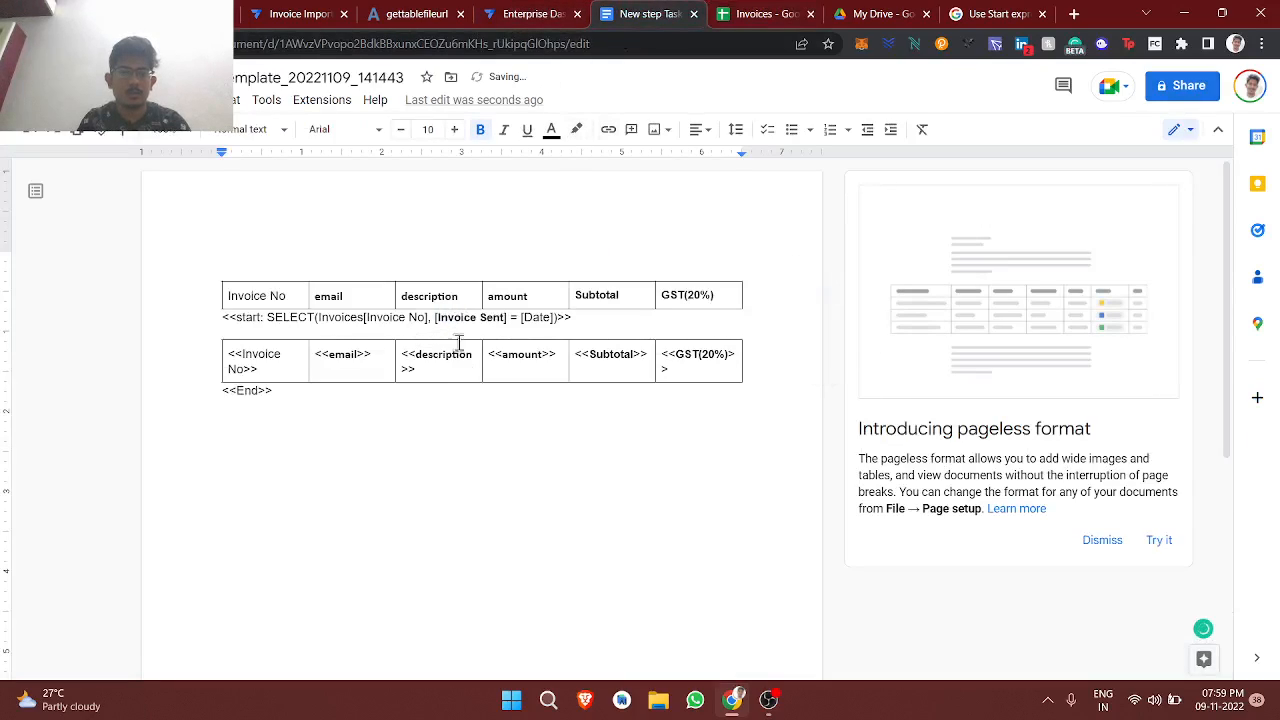
left_click(434, 318)
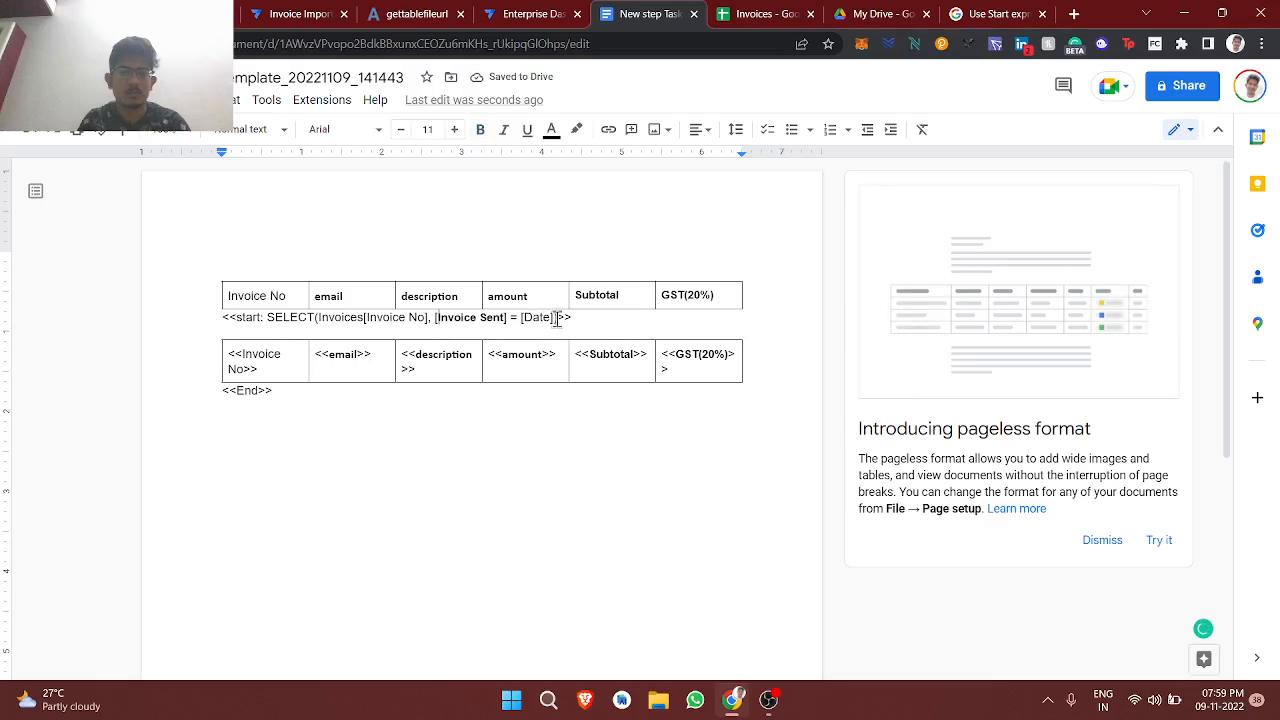
left_click_drag(550, 318, 522, 320)
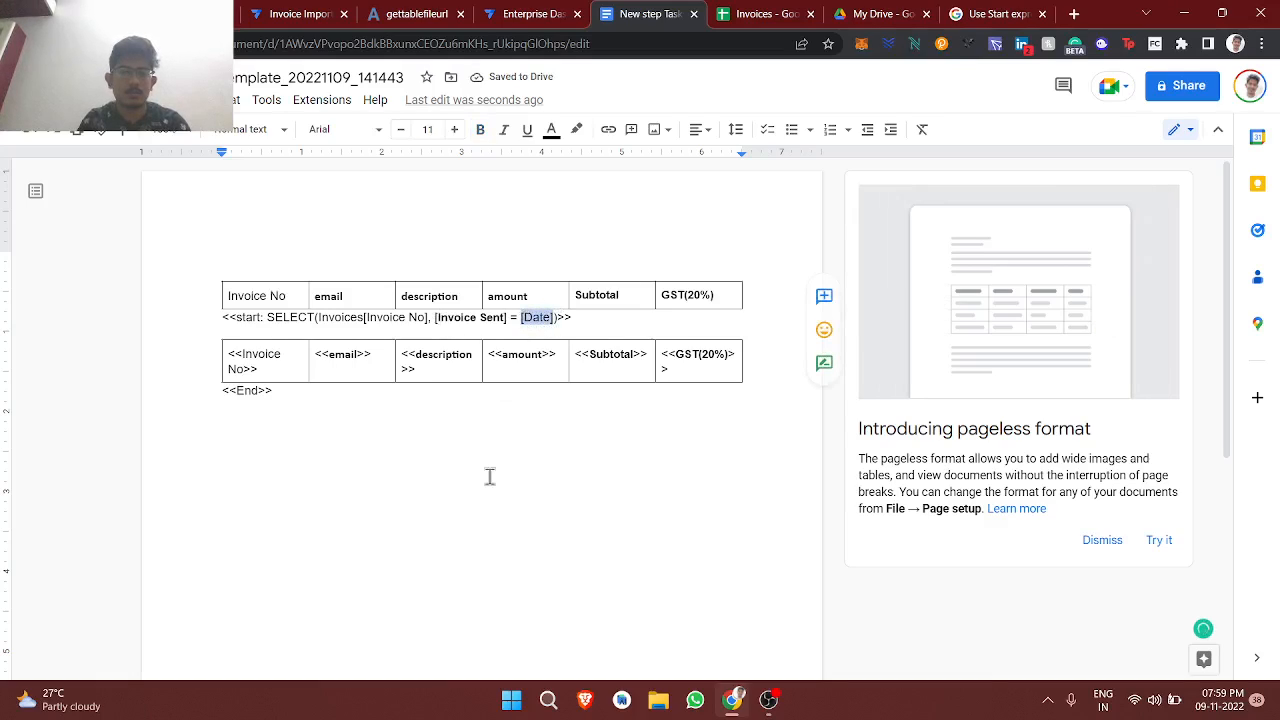
type("\"\"")
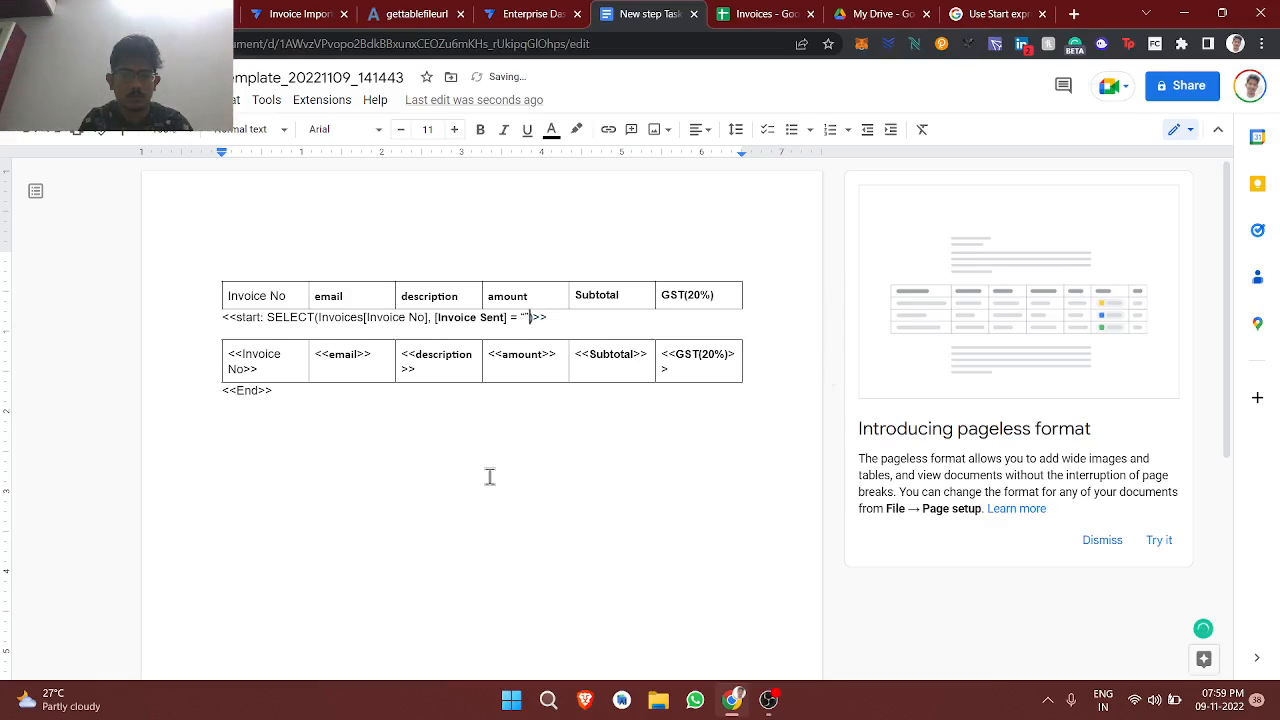
type("TRUE")
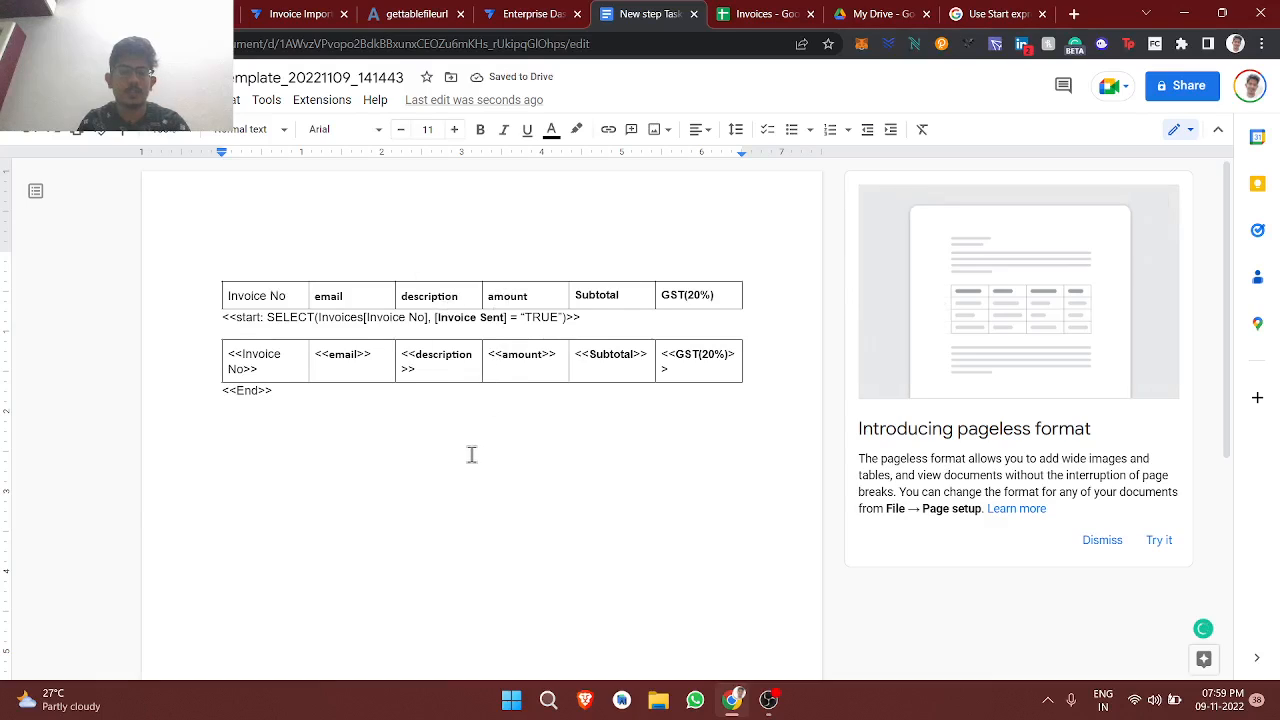
Step: Add a new Generate Pdf record dated 11-11-2022 in the app preview and save it
left_click(305, 15)
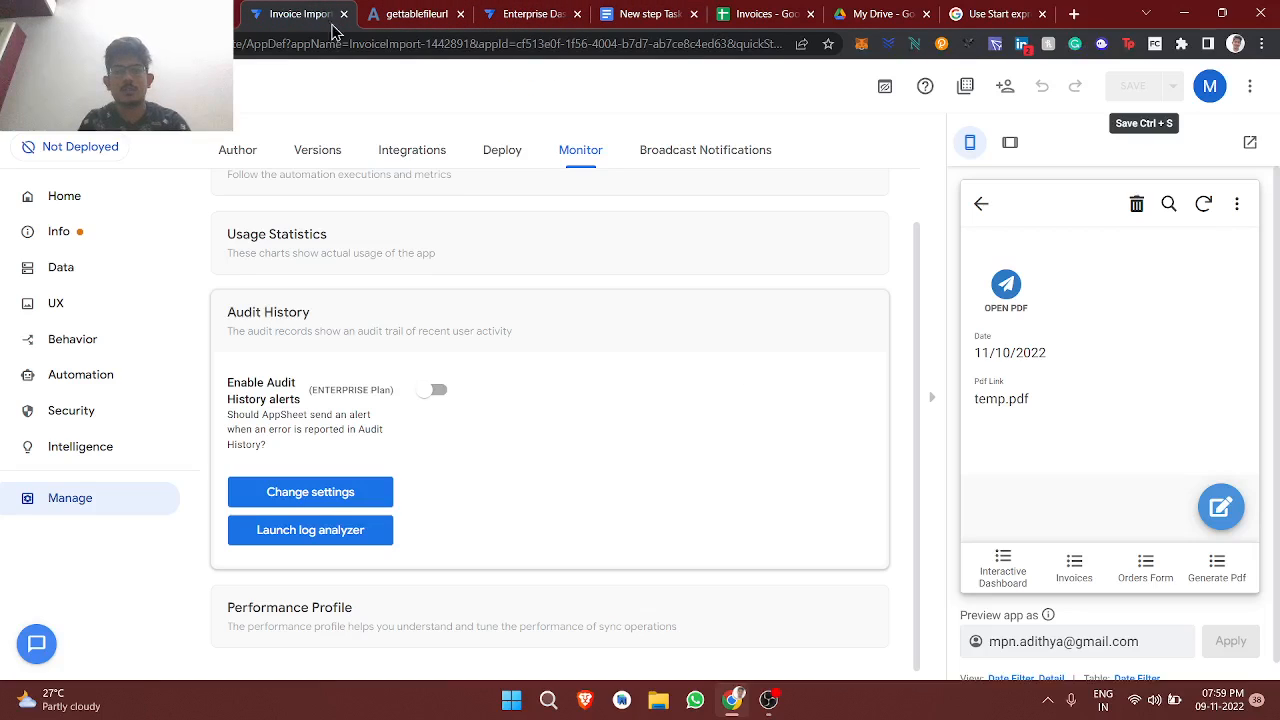
left_click(1225, 575)
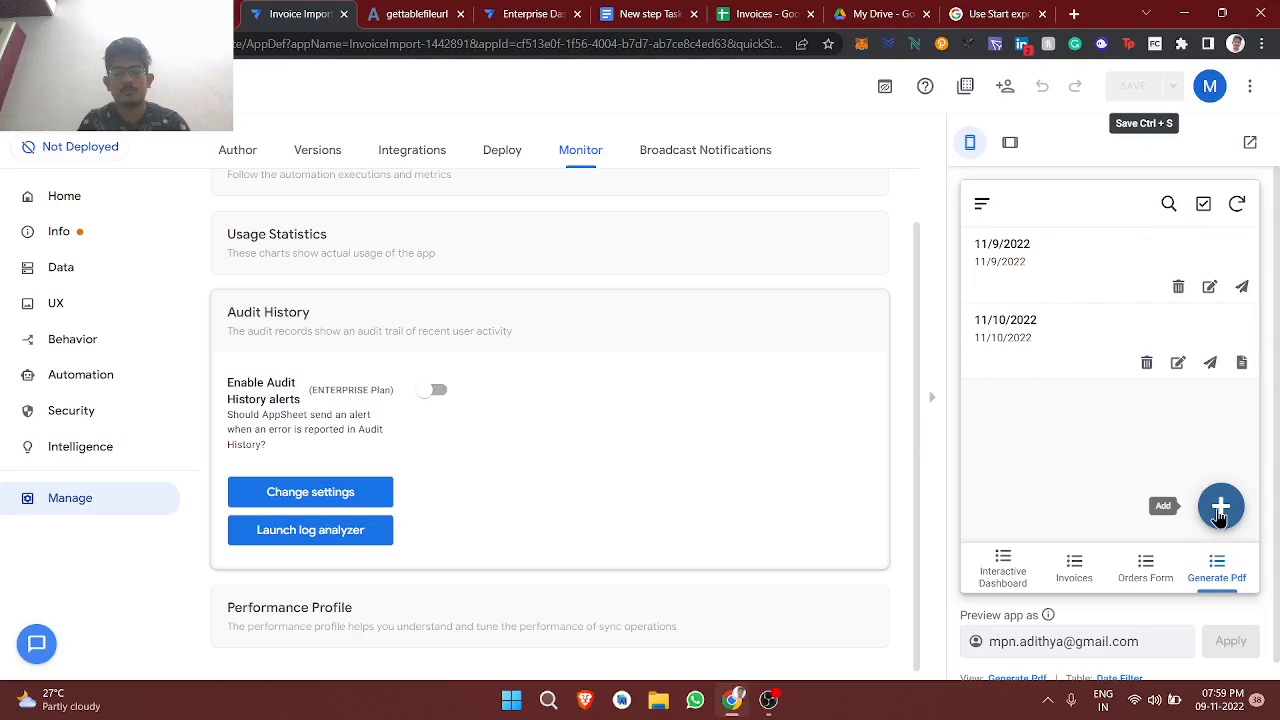
left_click(1220, 510)
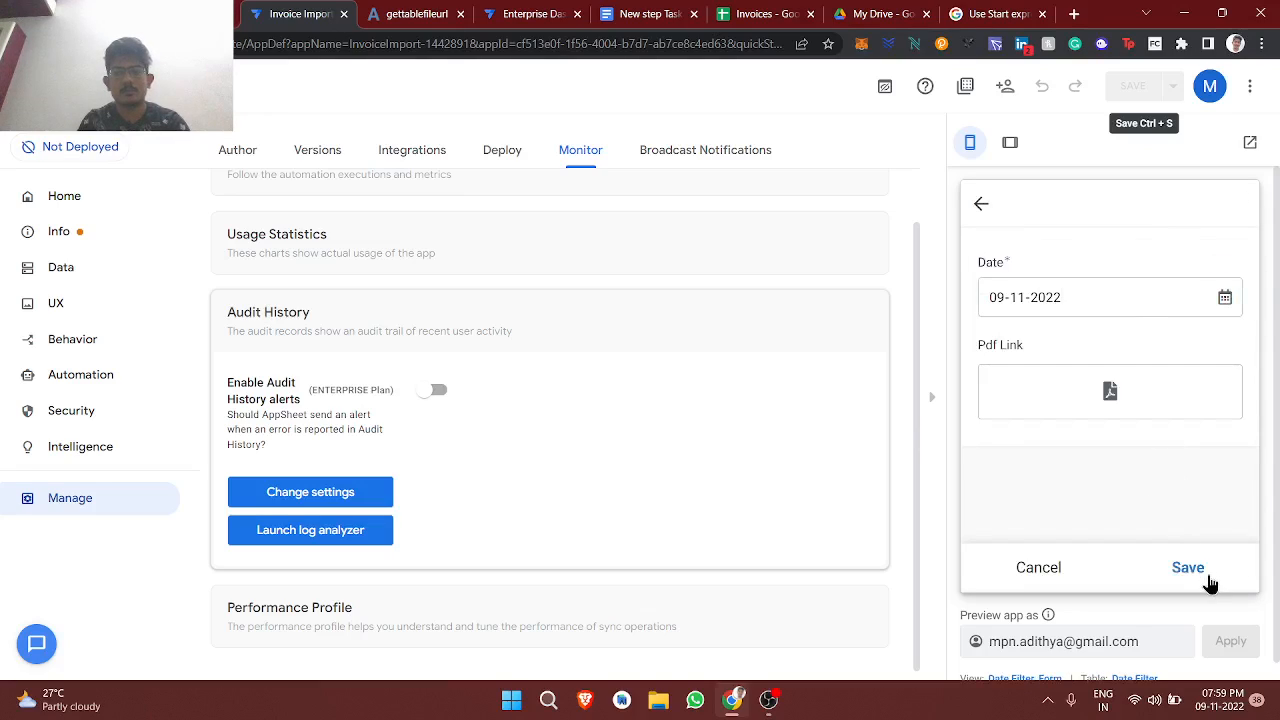
left_click(1205, 573)
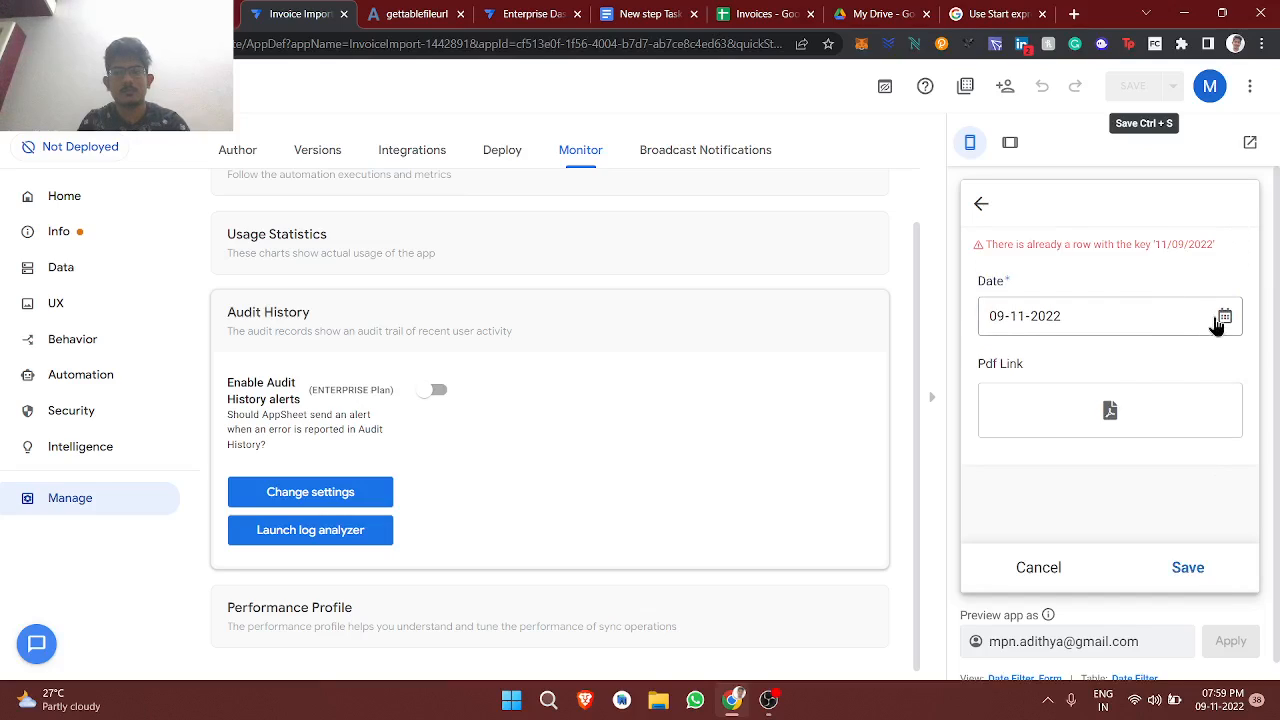
left_click(1218, 325)
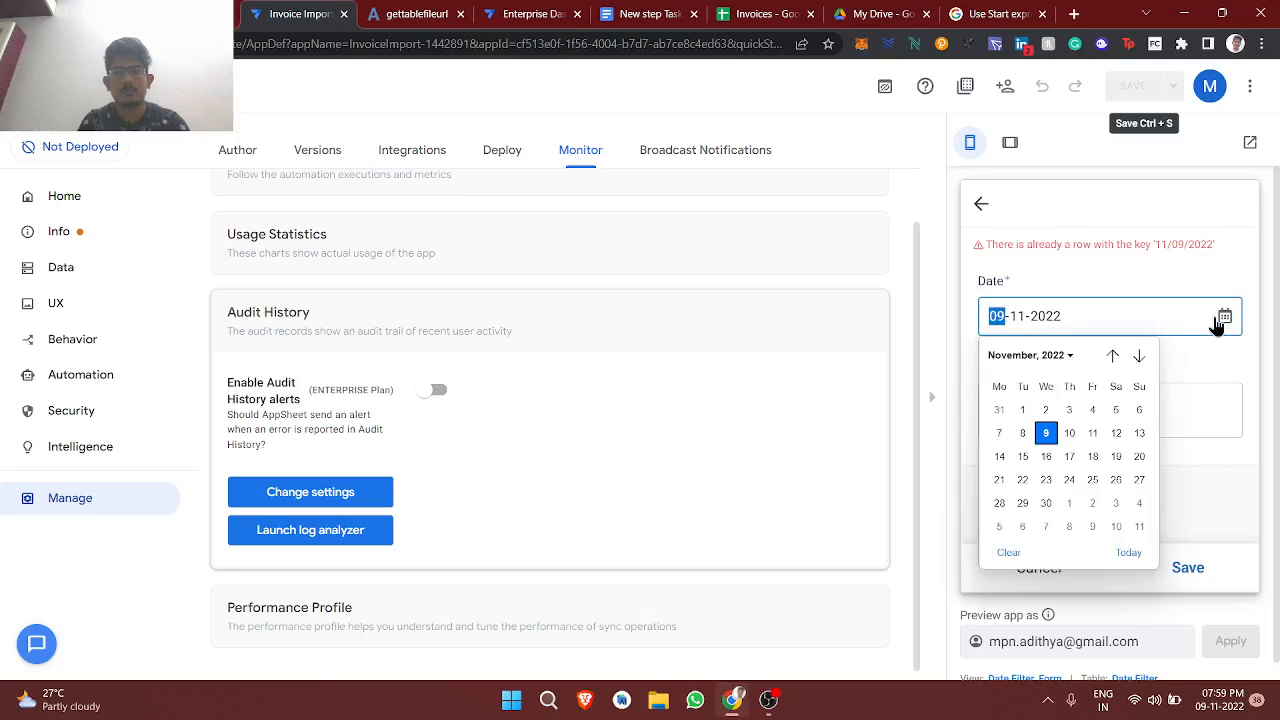
left_click(1093, 433)
left_click(1191, 571)
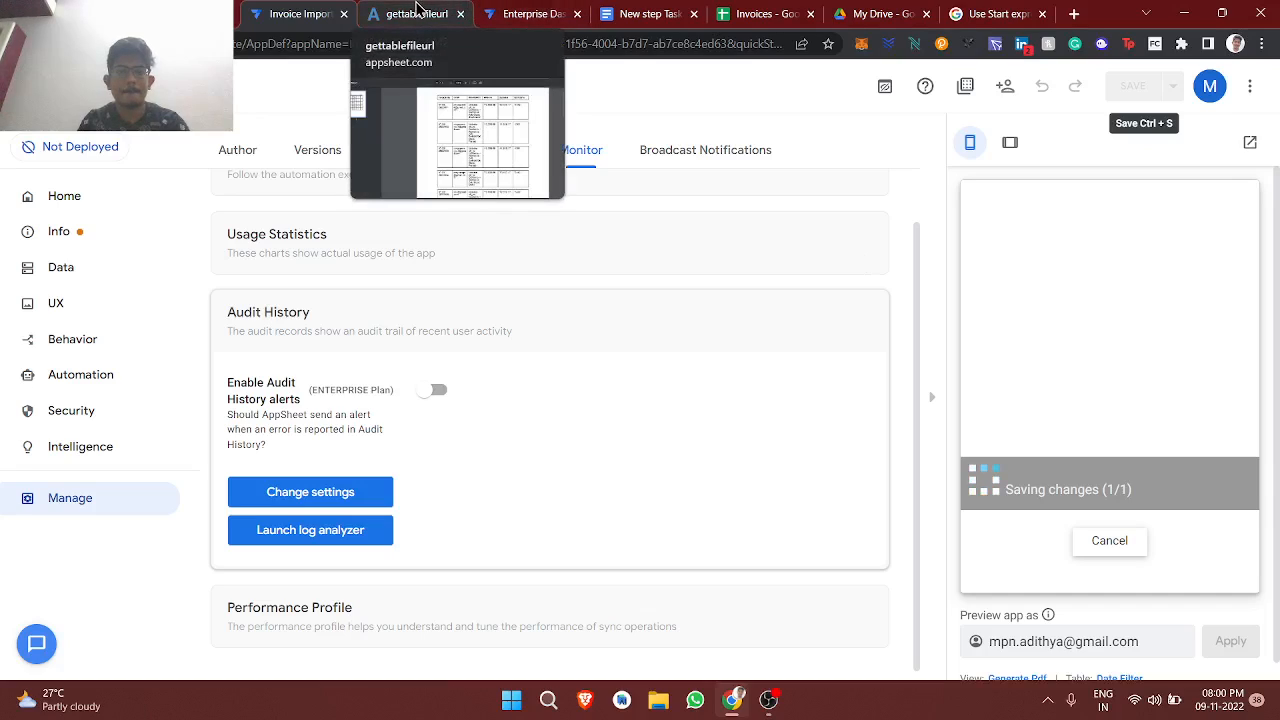
Step: Close the old PDF, open the one generated for the 11/11/2022 record and review its invoice rows
left_click(460, 15)
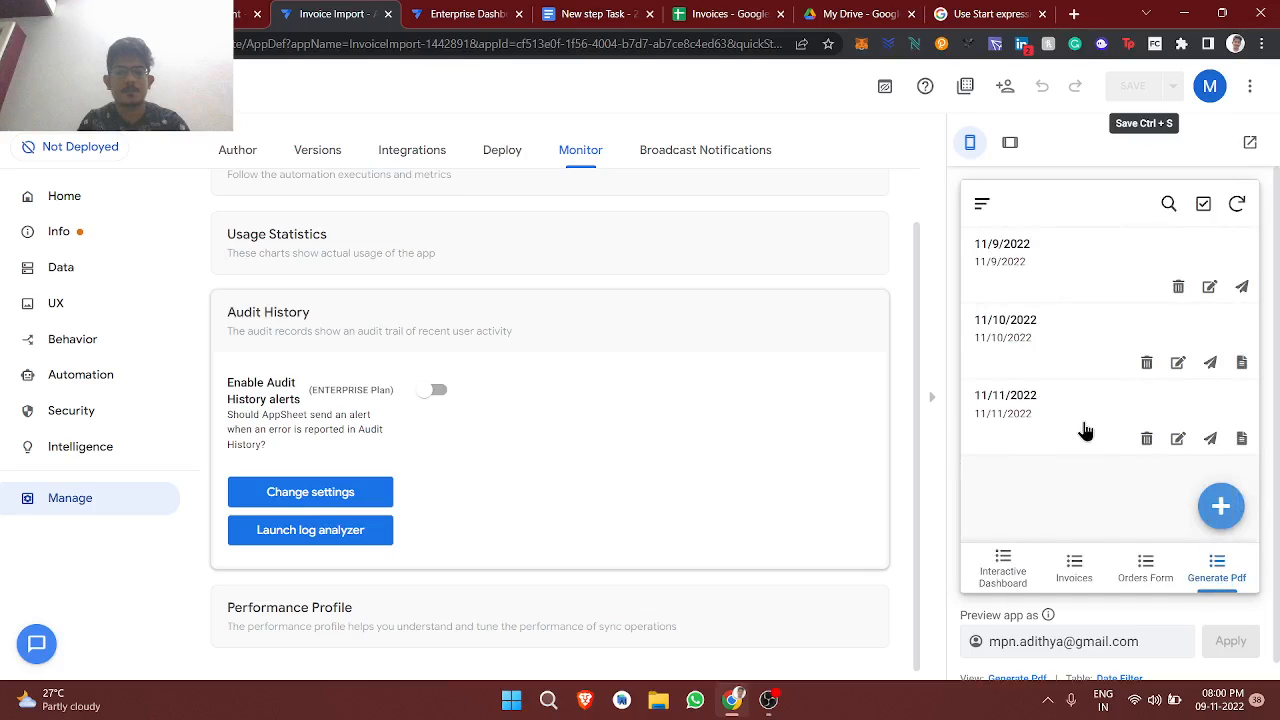
left_click(1085, 430)
left_click(1030, 409)
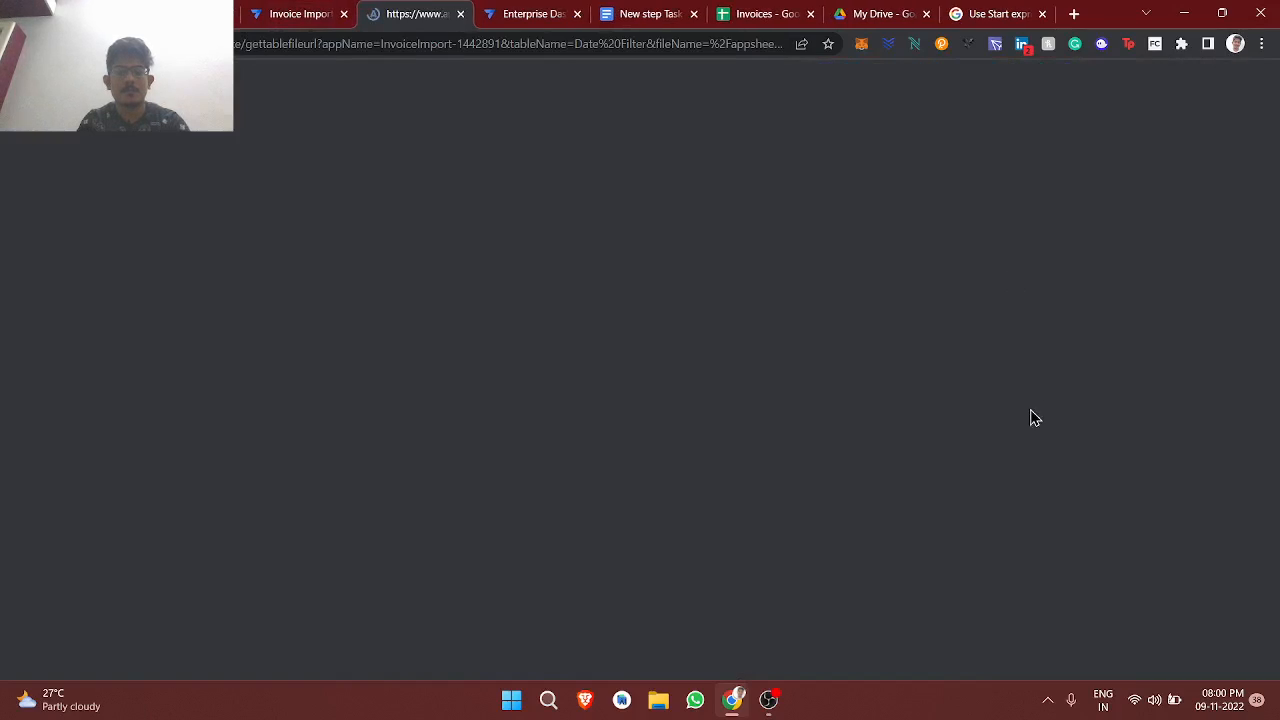
scroll(634, 350, "down", 3)
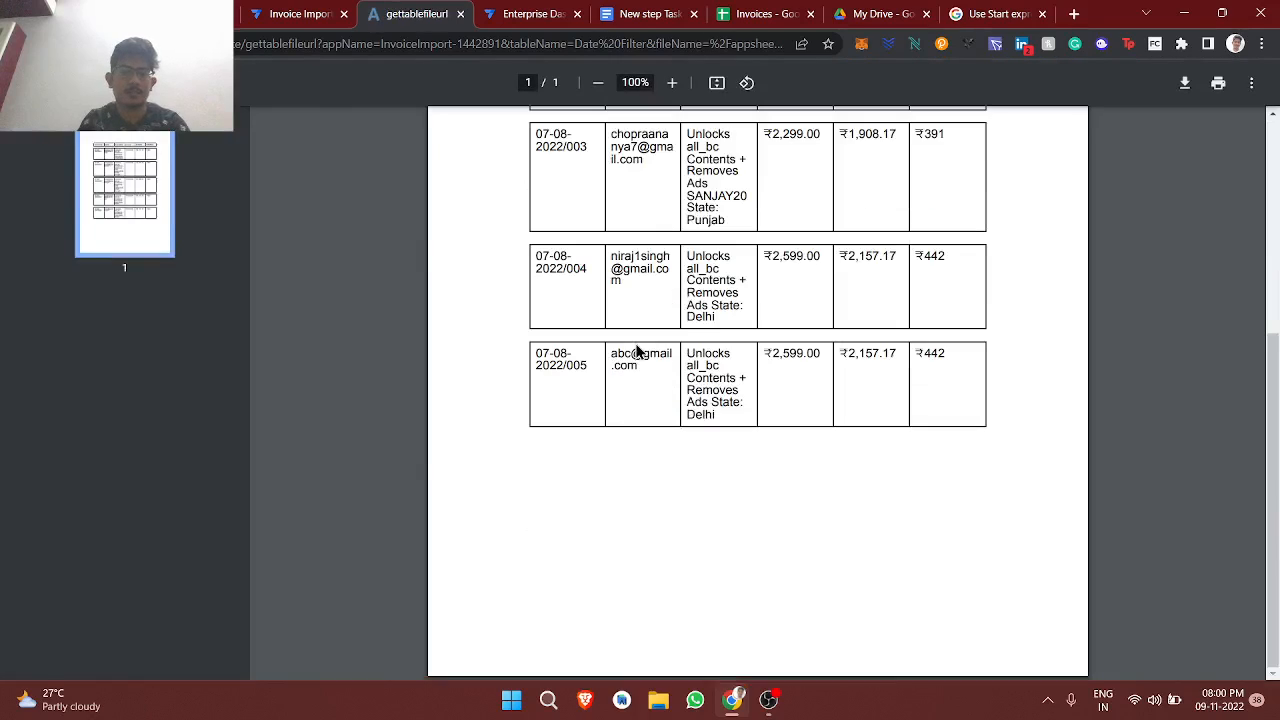
scroll(637, 350, "up", 1)
scroll(637, 350, "up", 2)
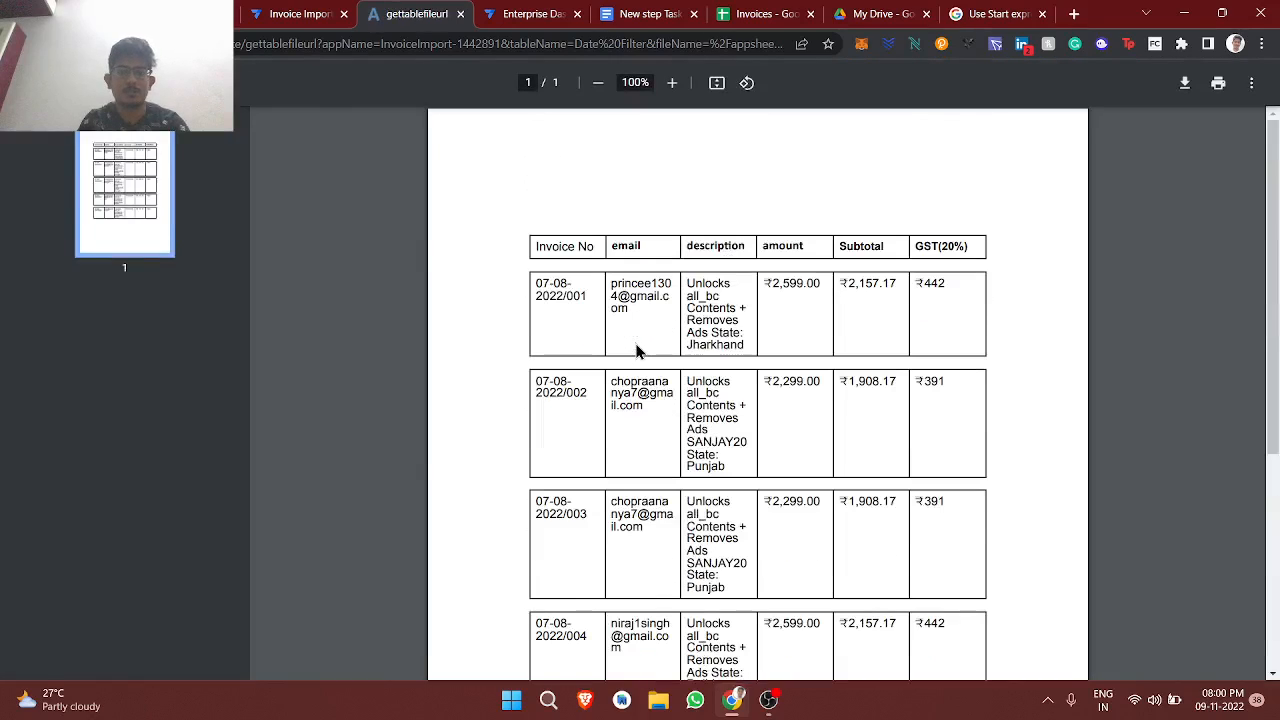
scroll(637, 350, "down", 4)
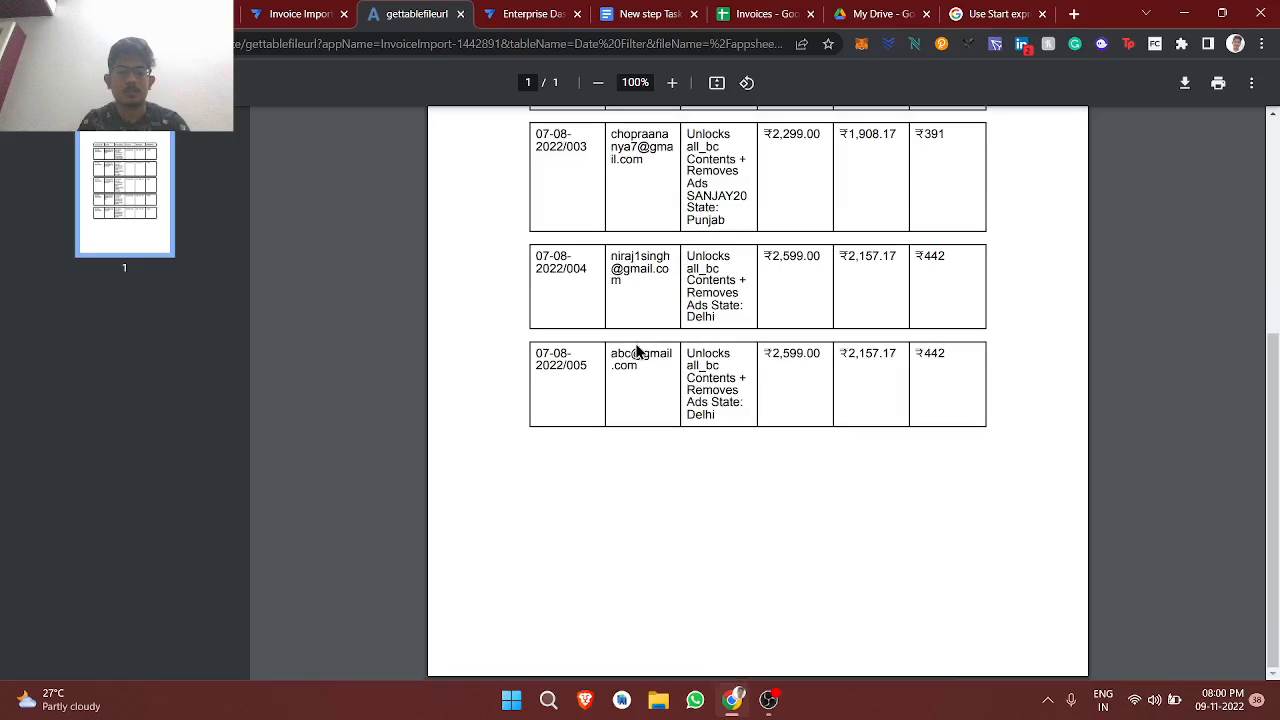
scroll(637, 350, "up", 4)
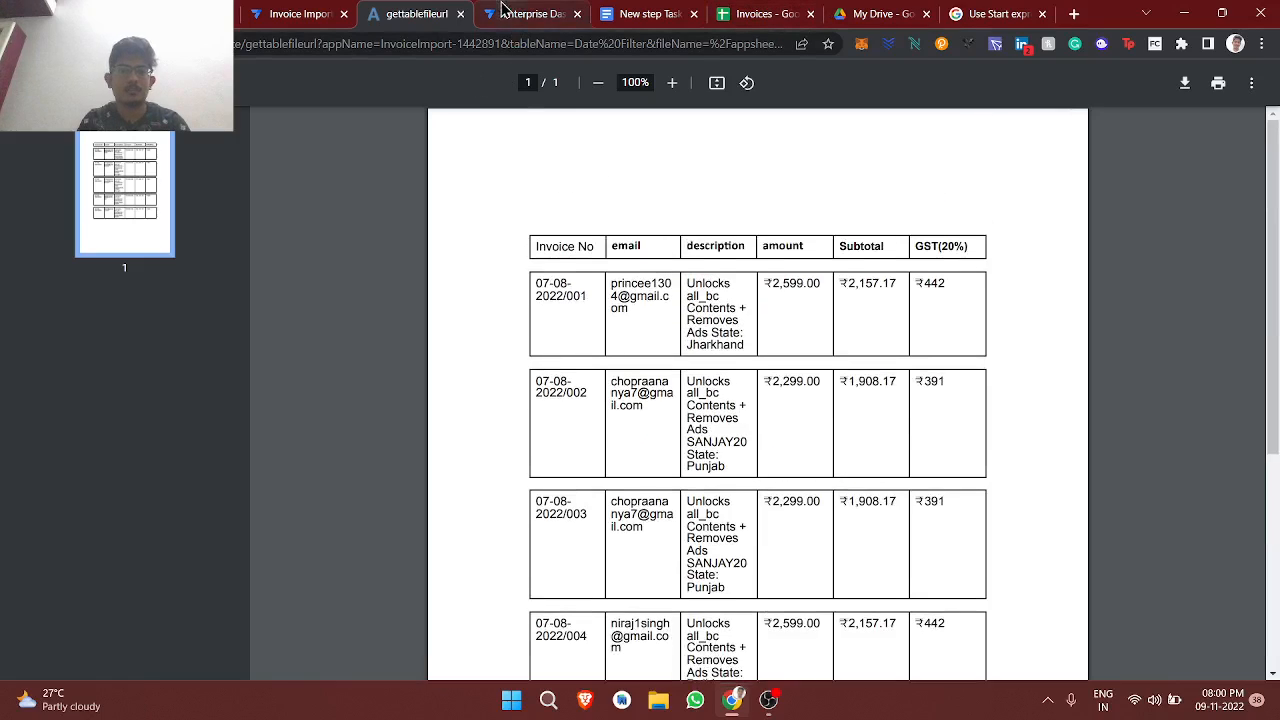
Step: Examine the app's automation bots and recheck the invoice rows in the generated PDF
left_click(312, 13)
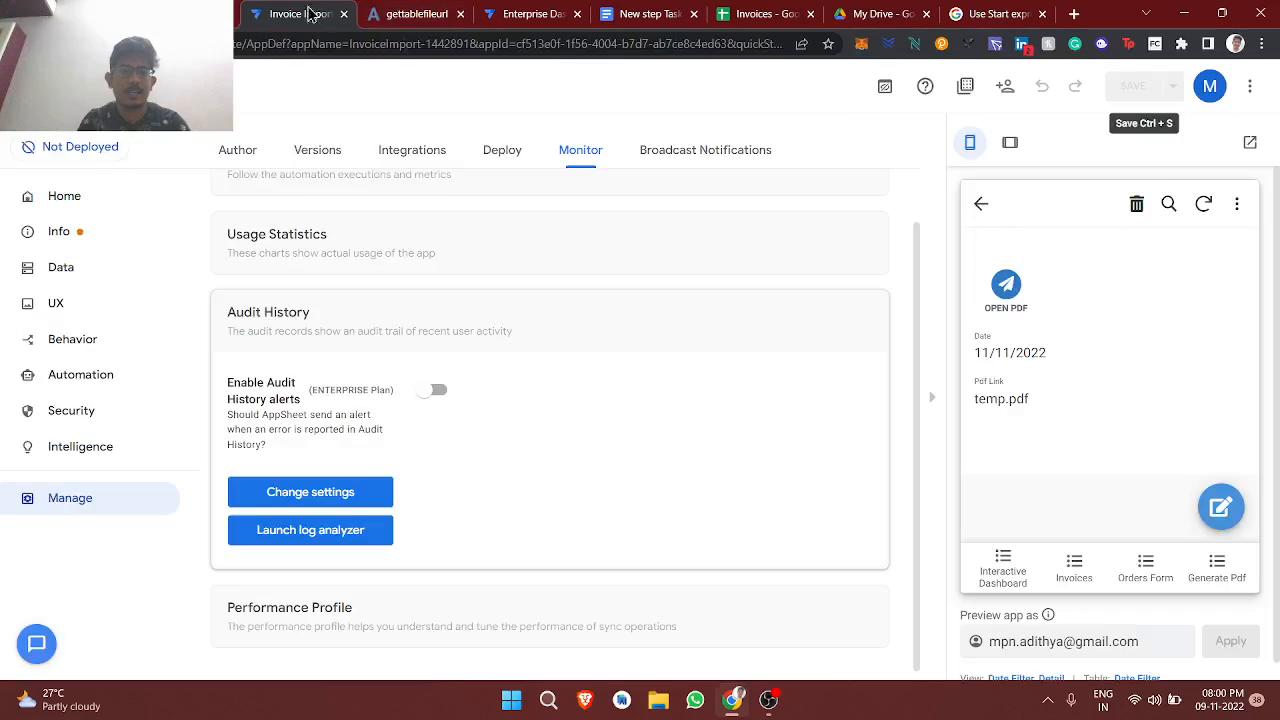
left_click(85, 379)
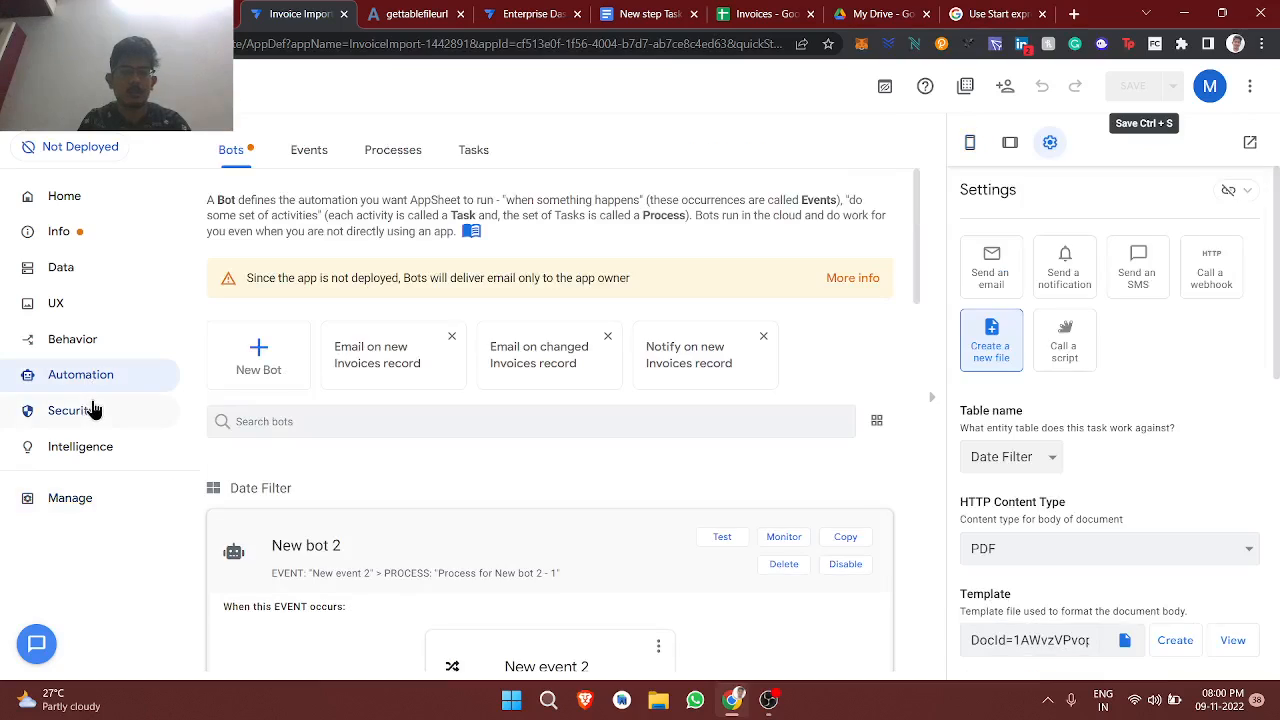
left_click(93, 410)
left_click(88, 374)
scroll(523, 506, "down", 5)
left_click(415, 12)
scroll(544, 485, "down", 3)
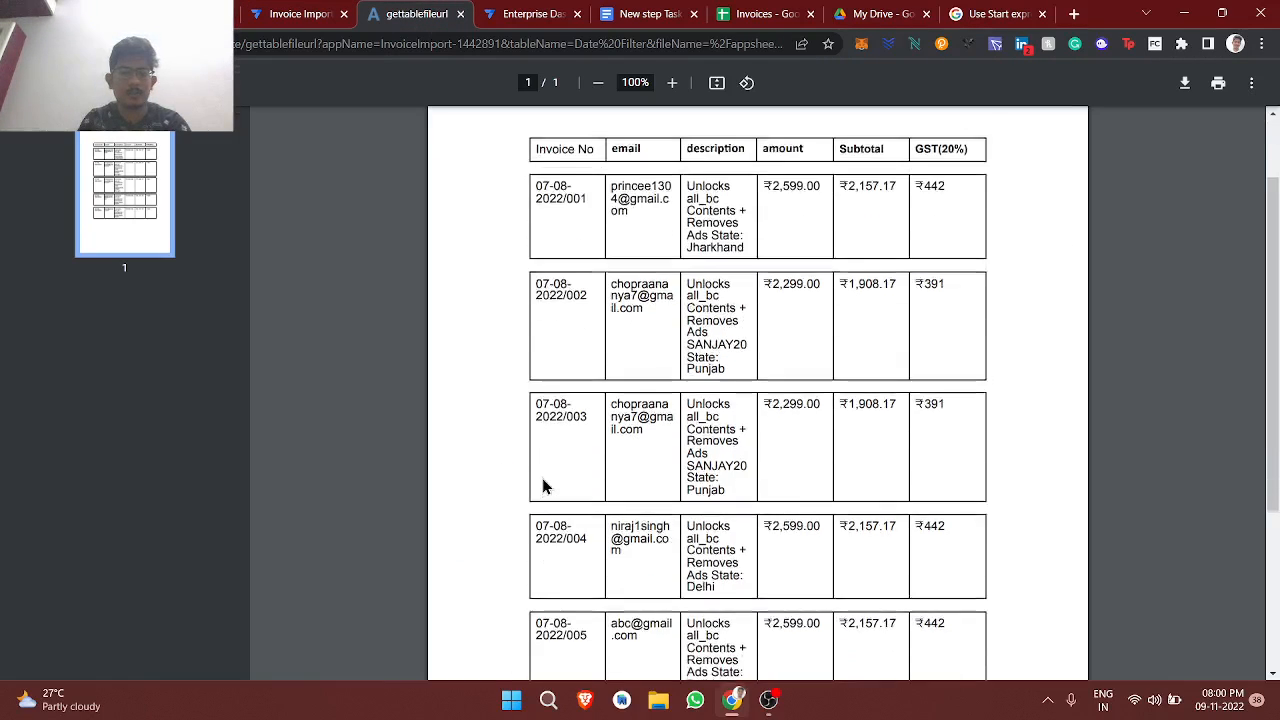
Step: Switch to Google Drive, open the data folder inside the appsheet folder, and look through the app folders
left_click(880, 14)
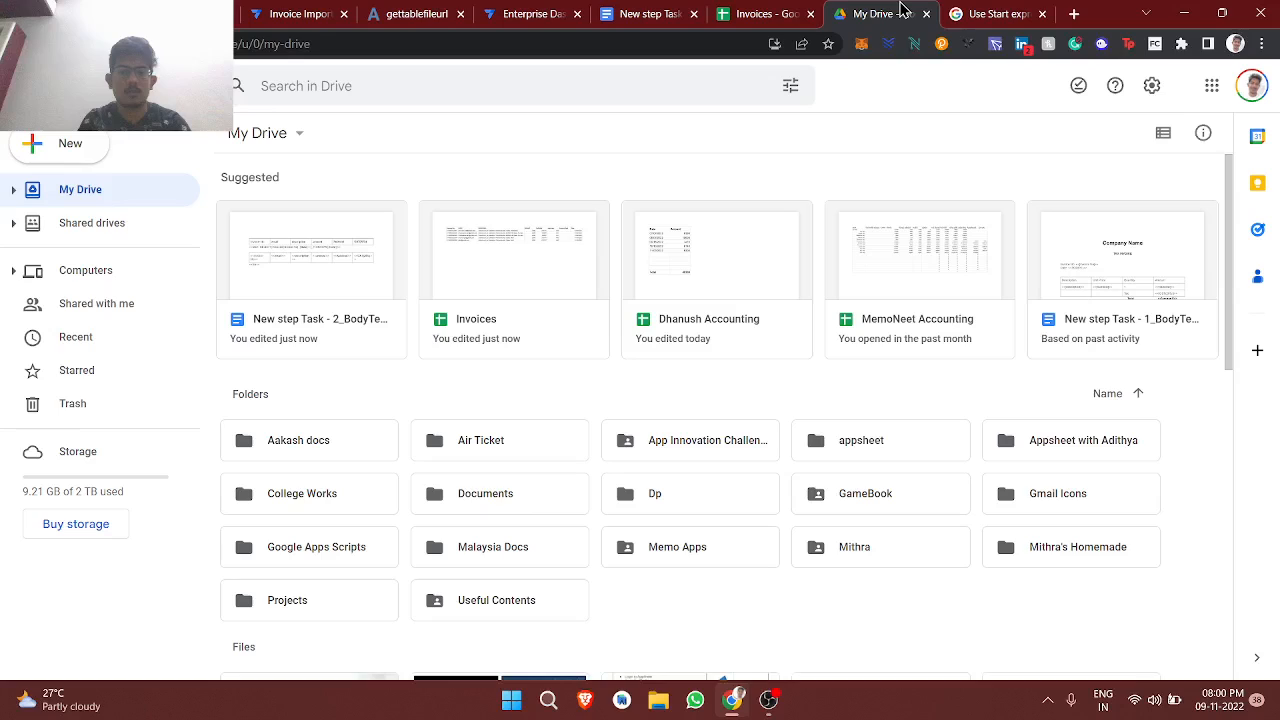
double_click(872, 460)
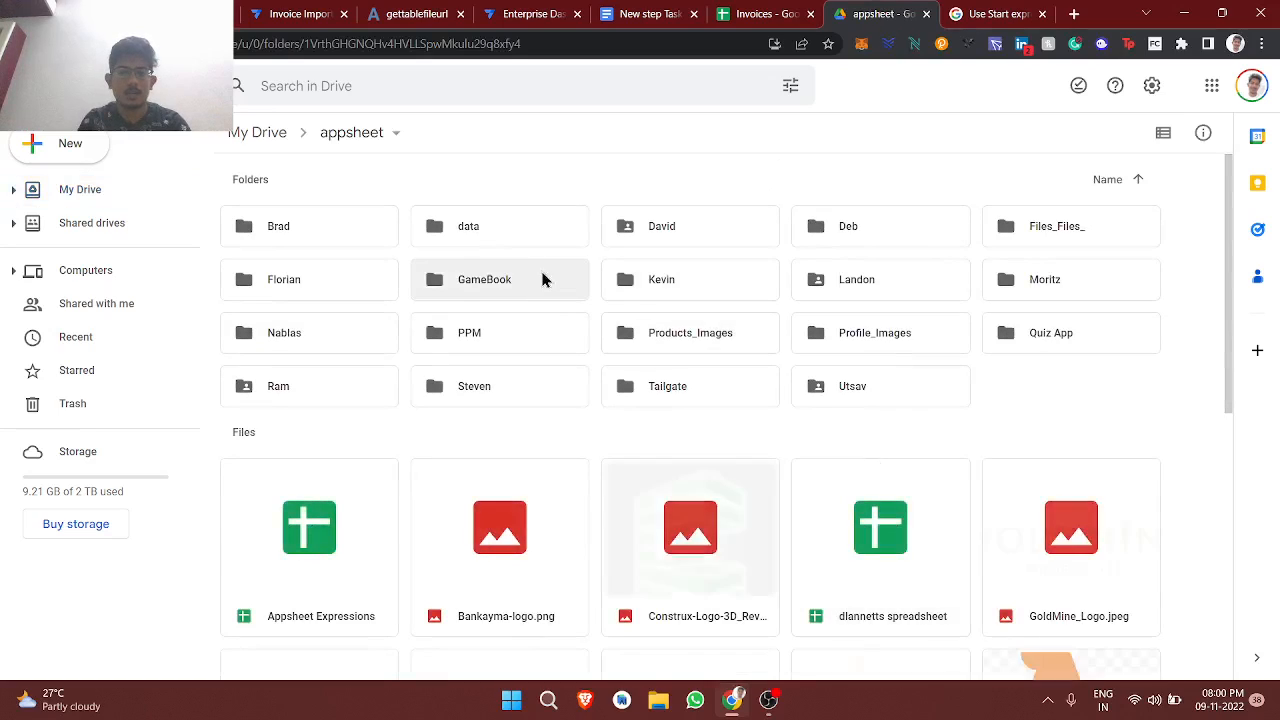
double_click(508, 240)
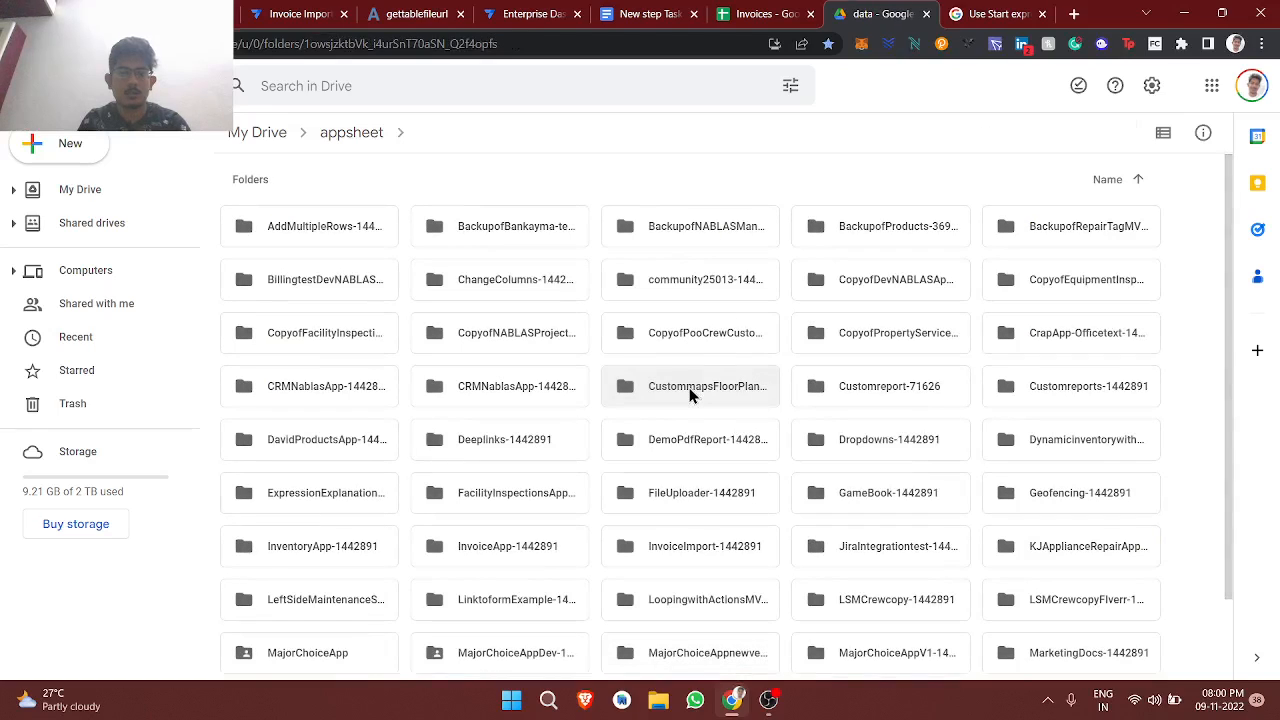
scroll(689, 395, "down", 3)
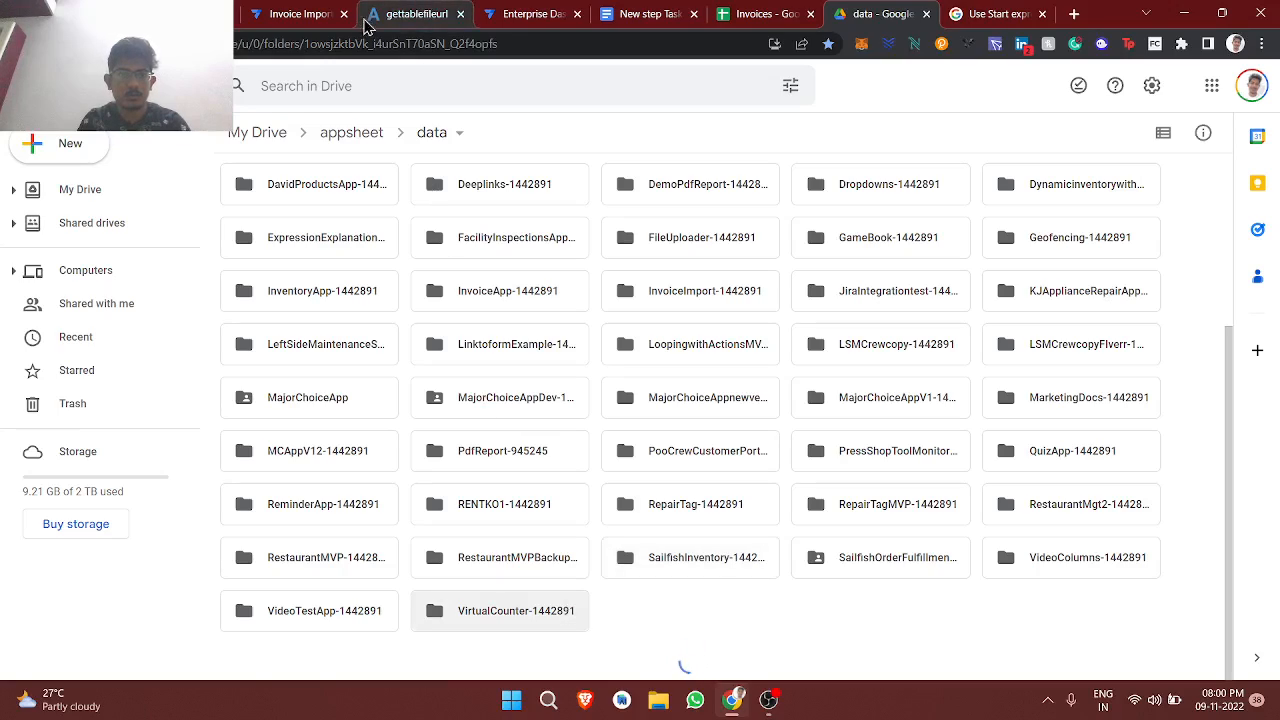
scroll(926, 562, "up", 4)
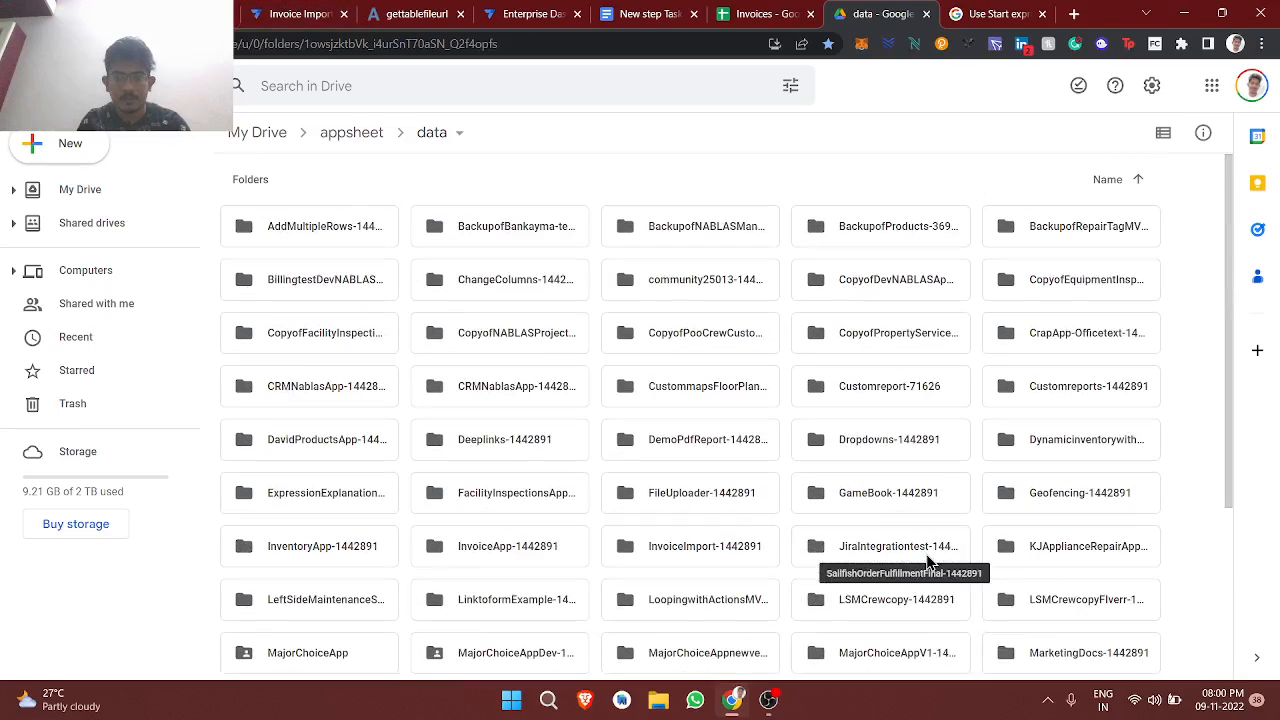
scroll(926, 562, "down", 1)
scroll(926, 562, "down", 1)
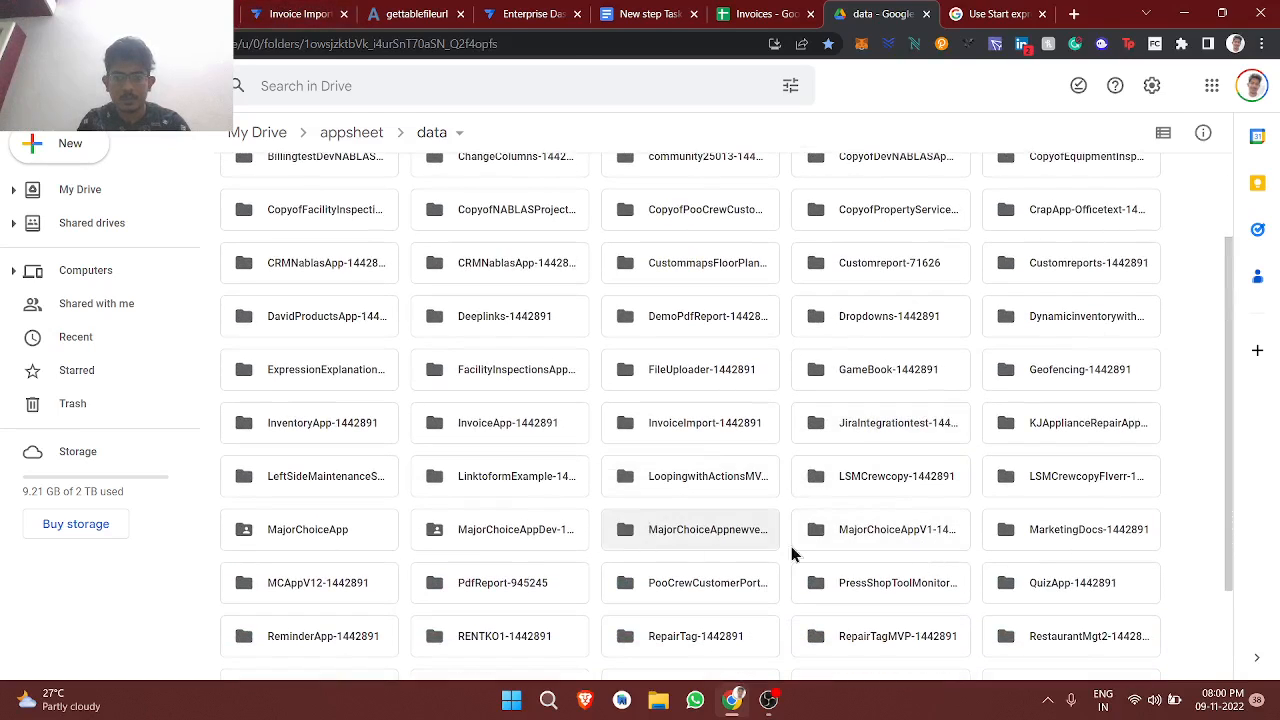
scroll(461, 580, "down", 2)
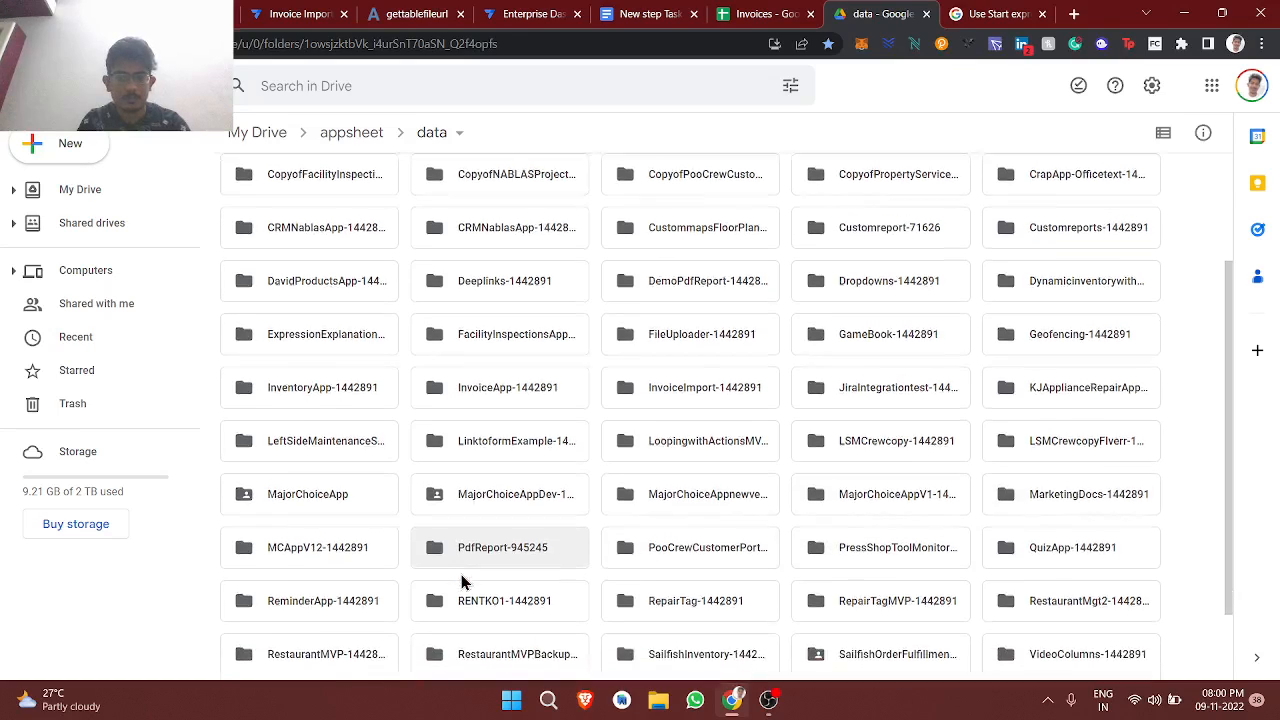
scroll(461, 580, "down", 1)
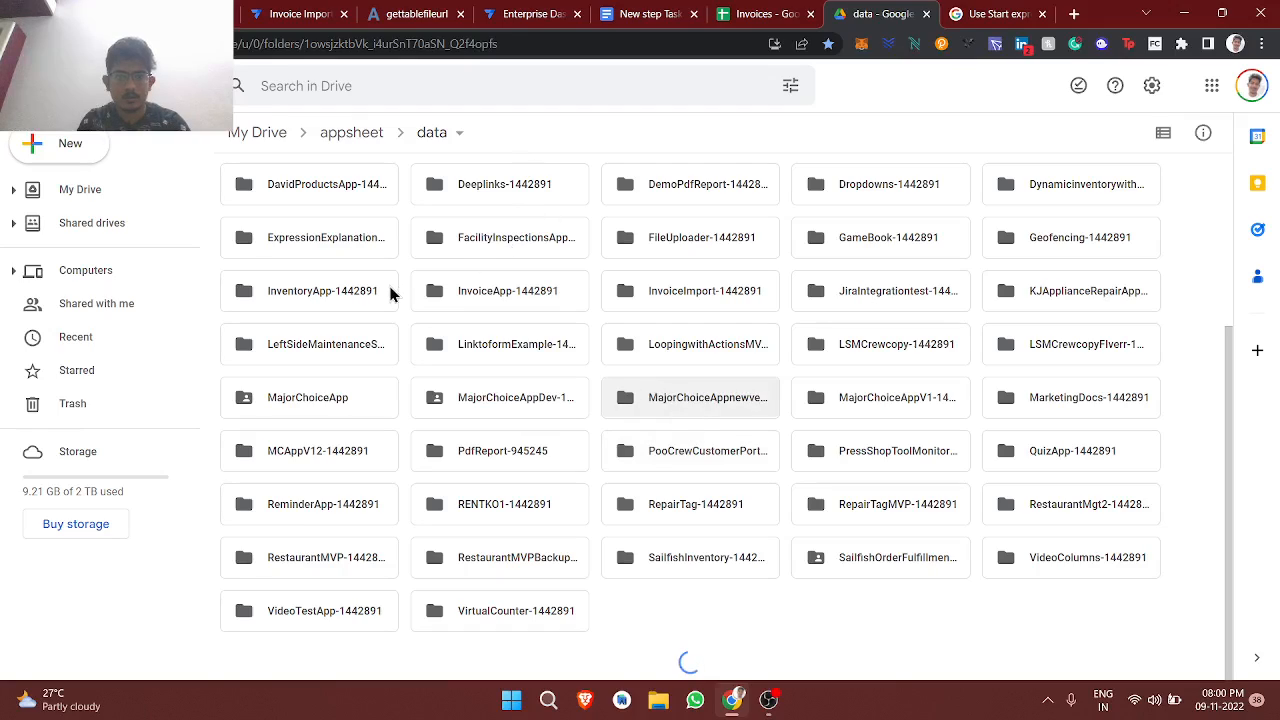
Step: Check the Invoices folder inside InvoiceApp-1442891, and check the app's name in the AppSheet editor
double_click(530, 302)
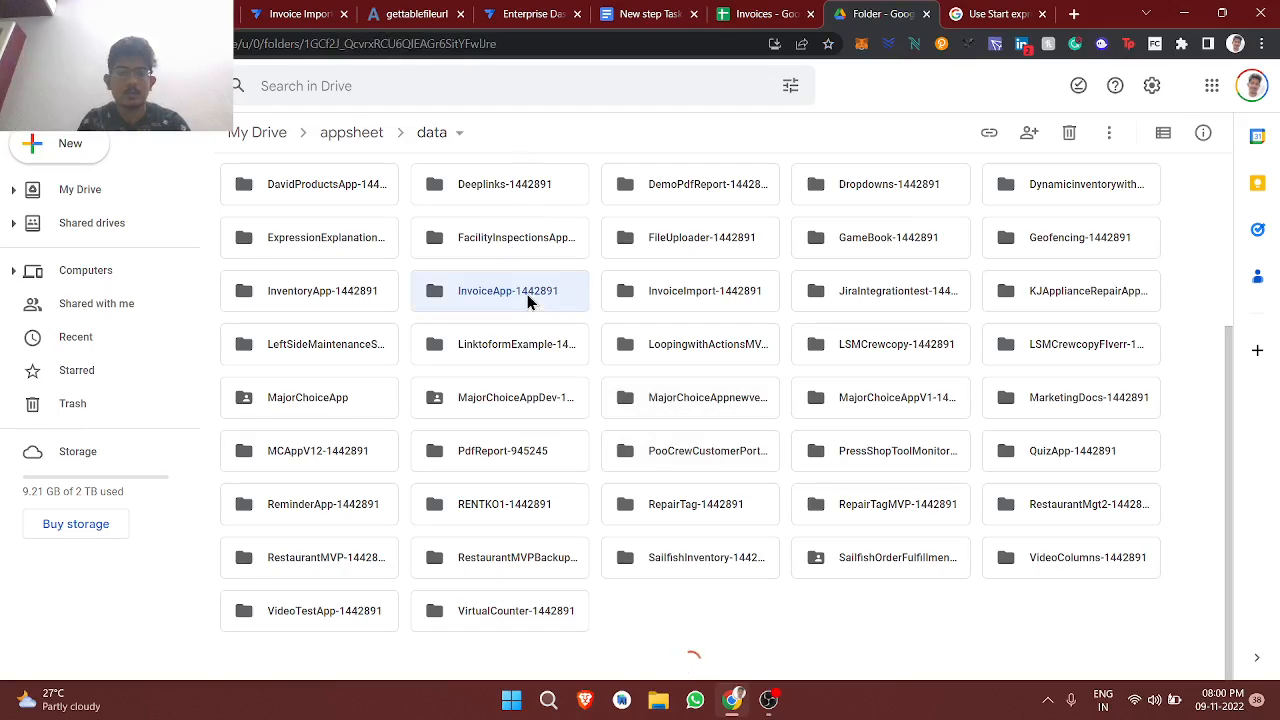
double_click(466, 242)
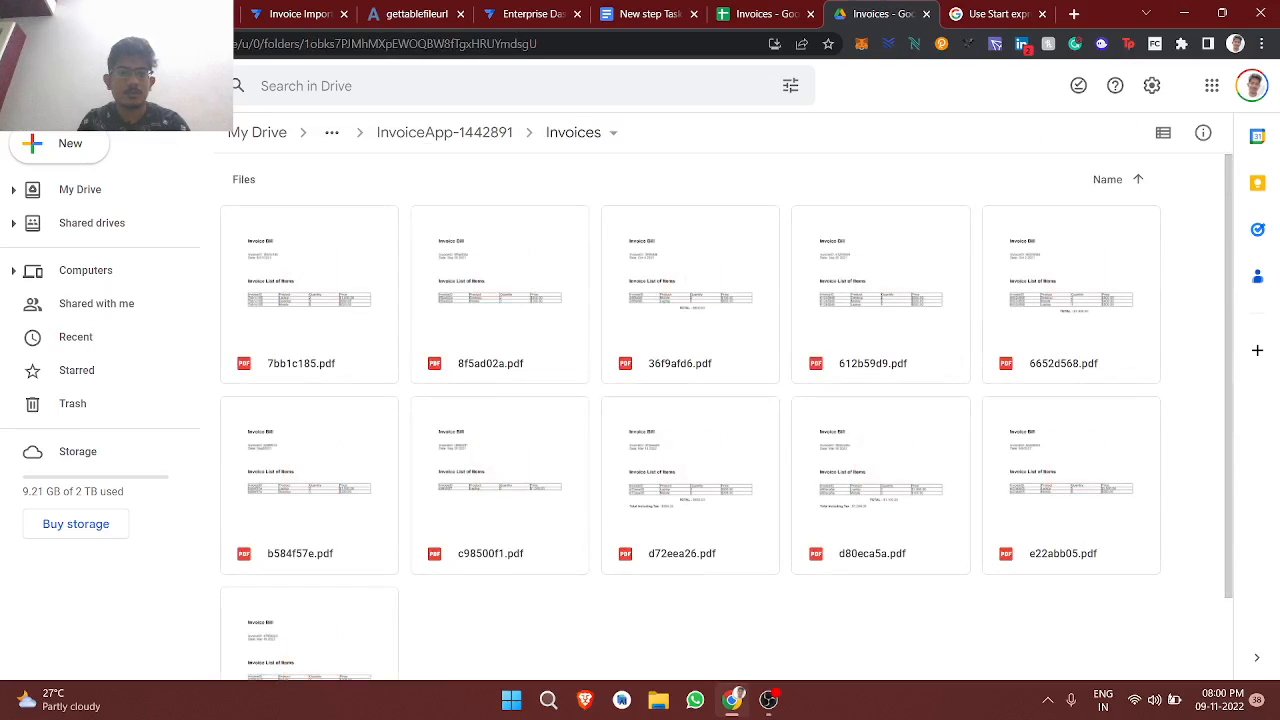
left_click(18, 44)
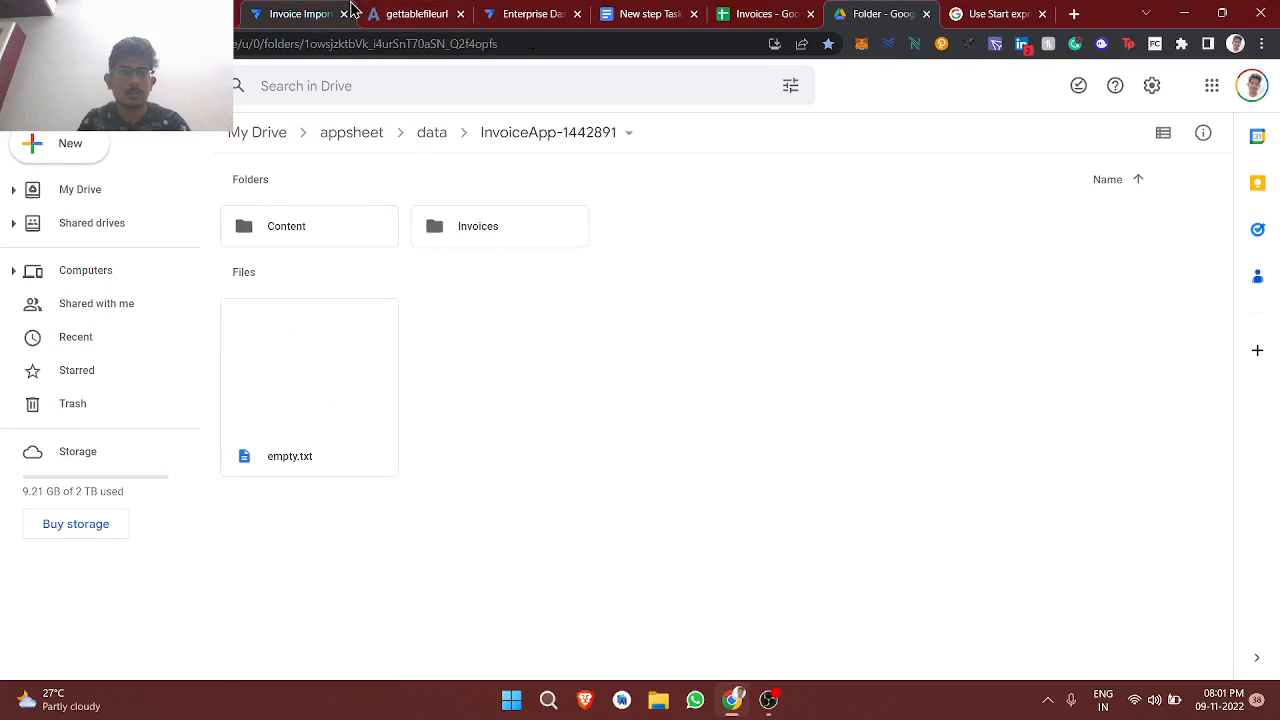
left_click(300, 14)
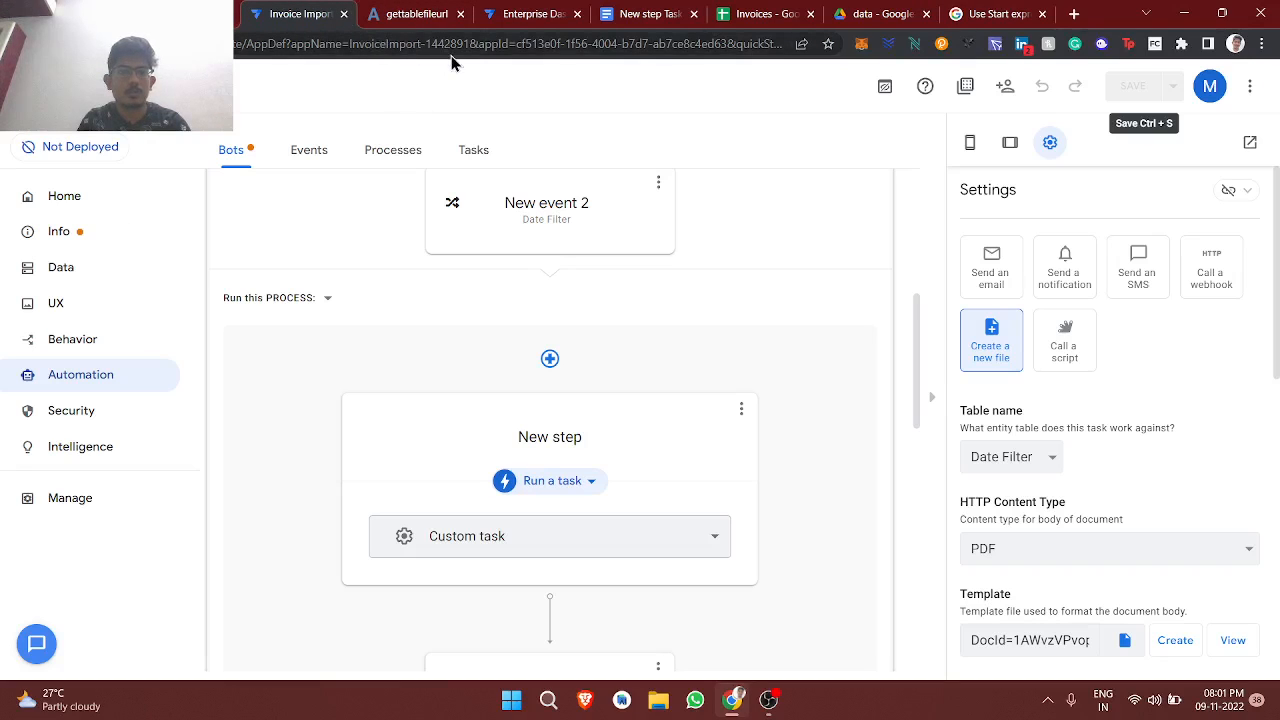
left_click(928, 10)
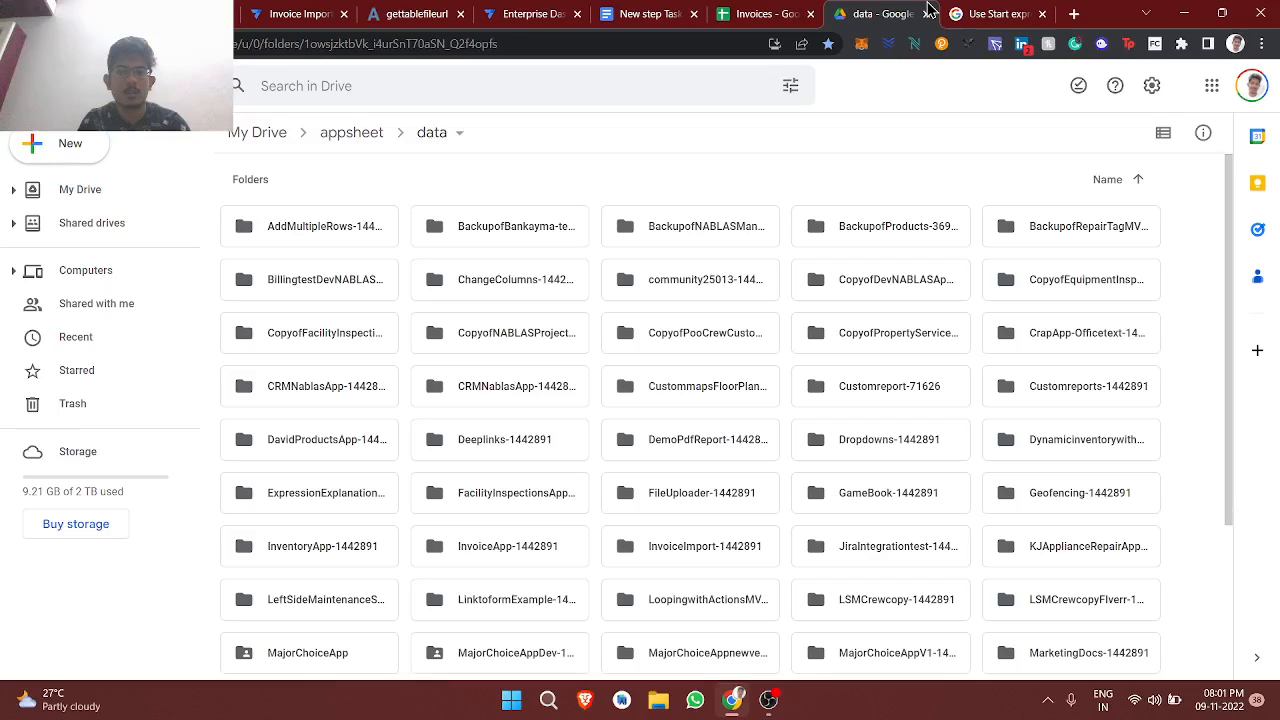
Step: Open the Pdfs folder inside InvoiceImport-1442891 and preview the contents of temp.pdf
scroll(575, 472, "down", 1)
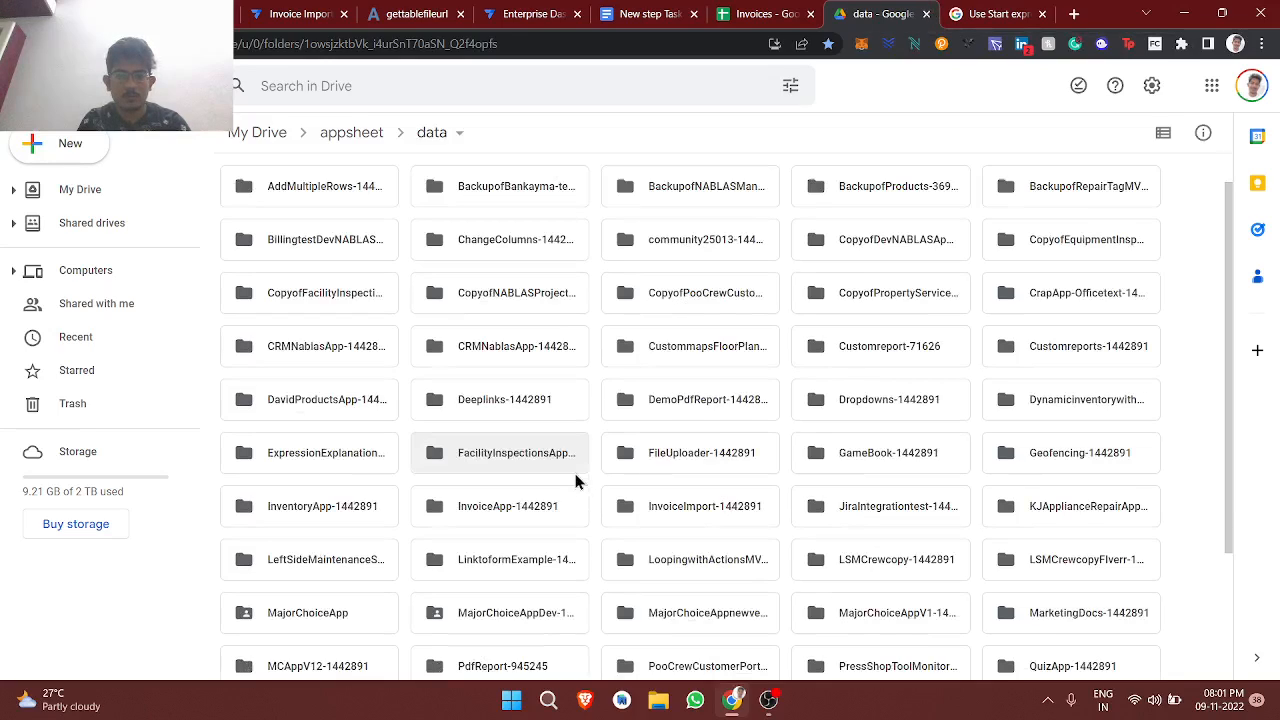
double_click(706, 508)
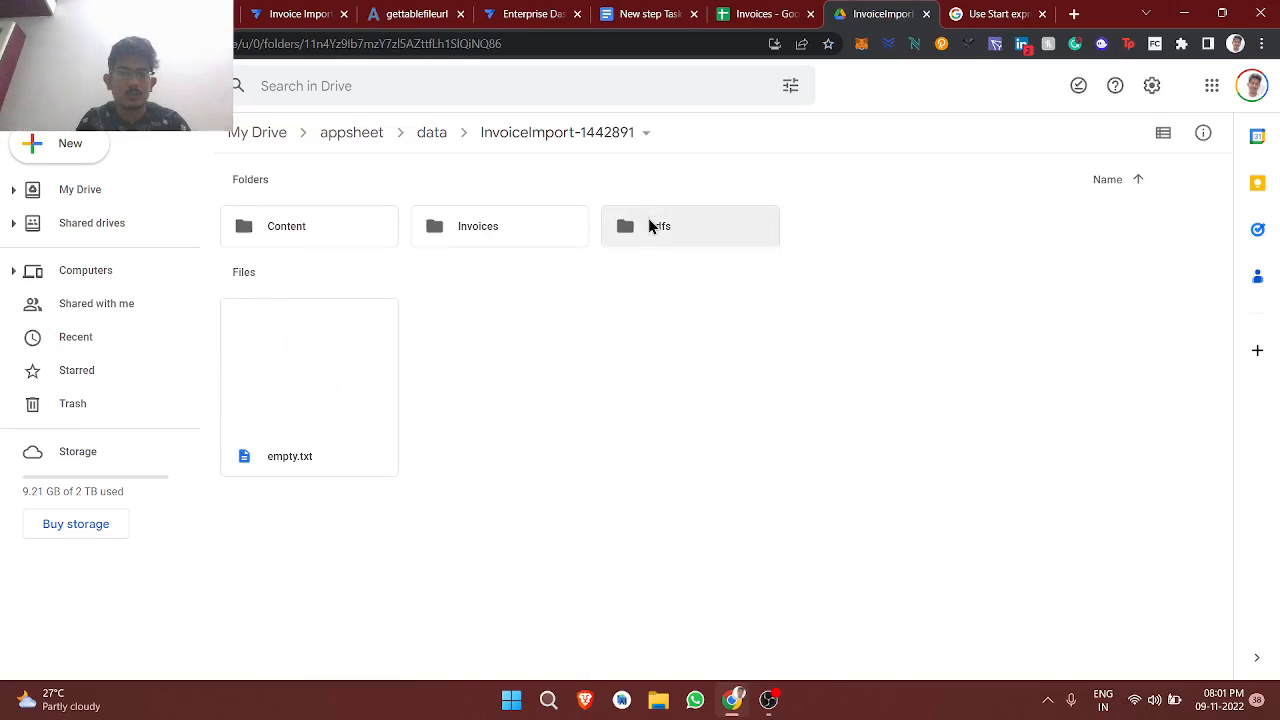
double_click(650, 225)
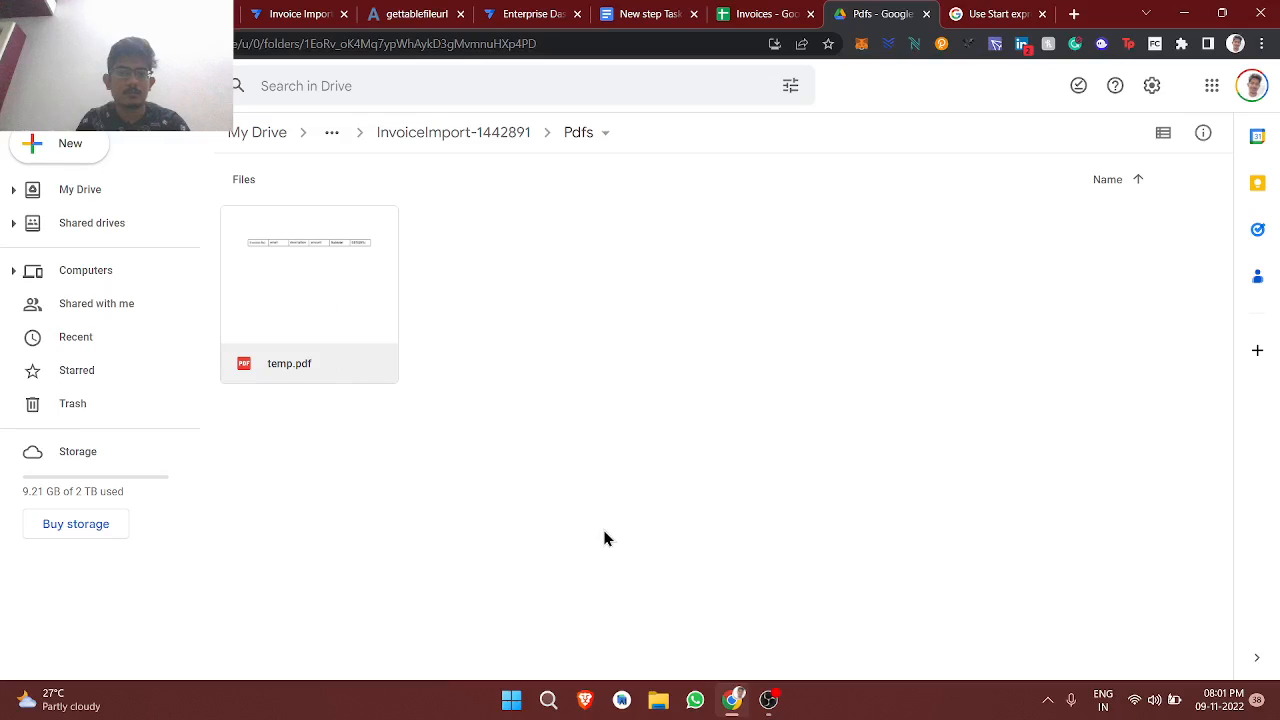
double_click(318, 310)
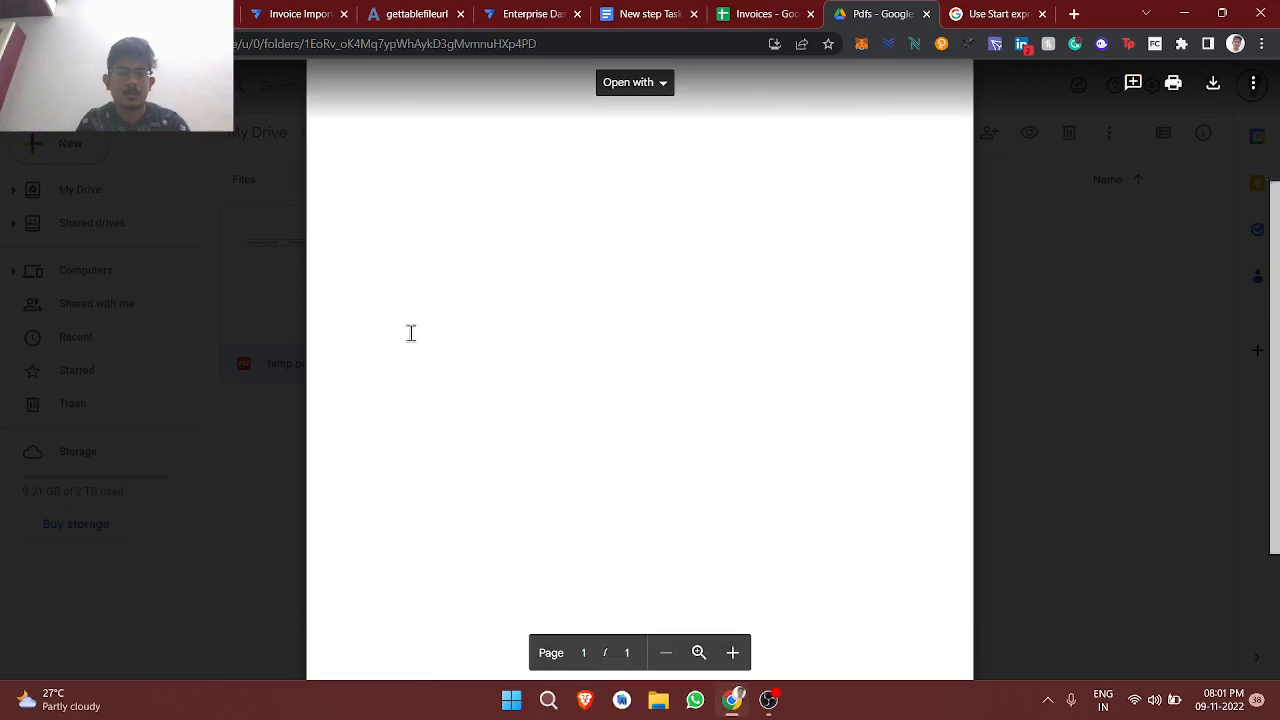
left_click(249, 313)
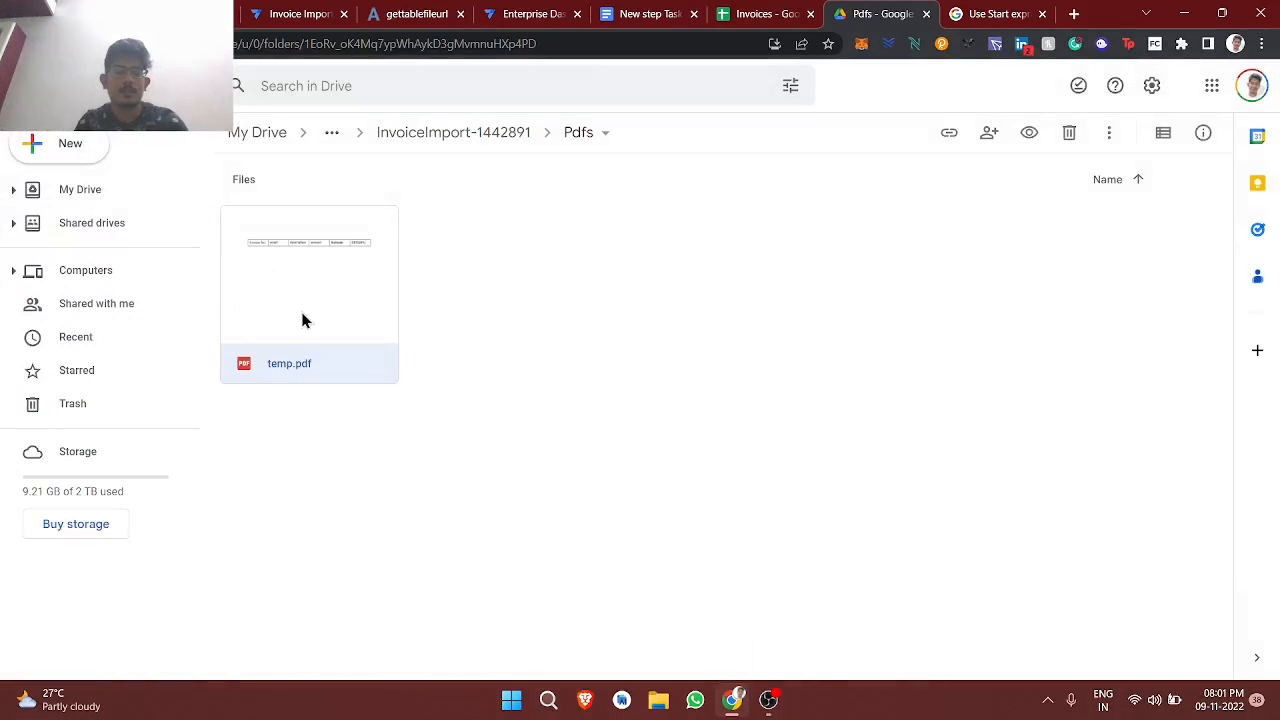
Step: Set the file-creation task's File Name Prefix in AppSheet to temp2 and check the column expression examples
left_click(434, 12)
left_click(298, 14)
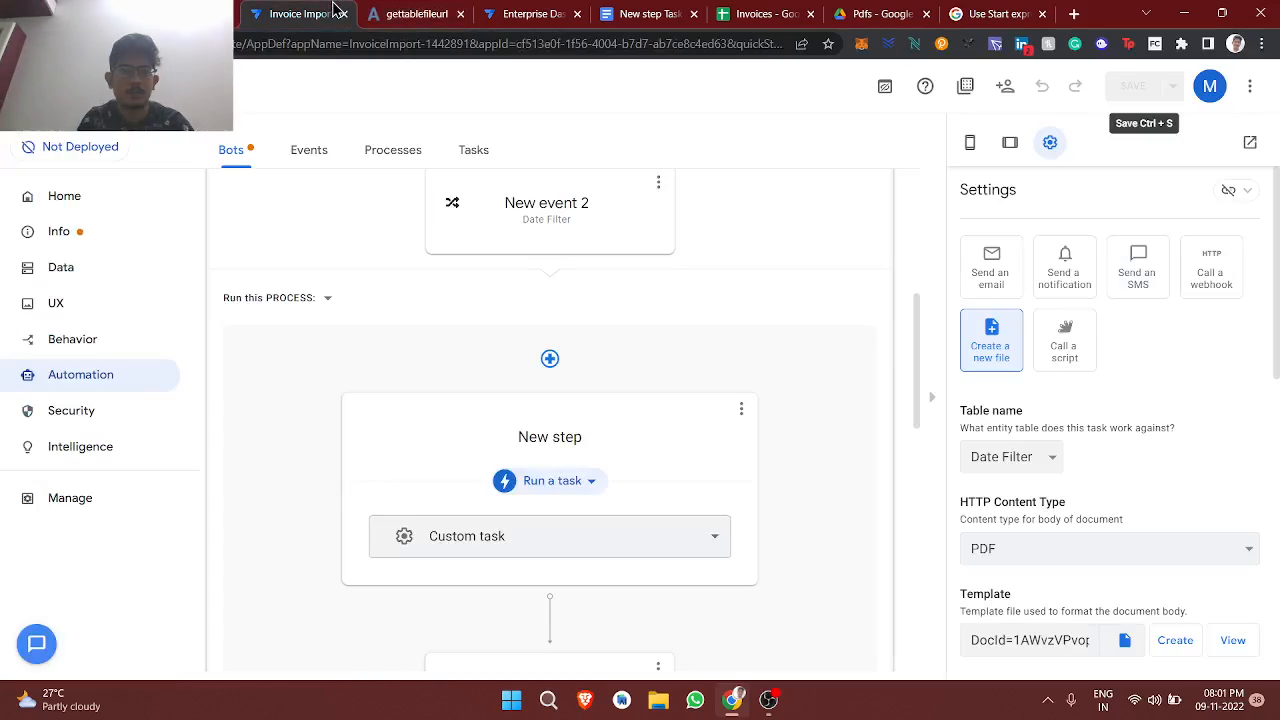
scroll(596, 528, "down", 4)
scroll(990, 525, "down", 4)
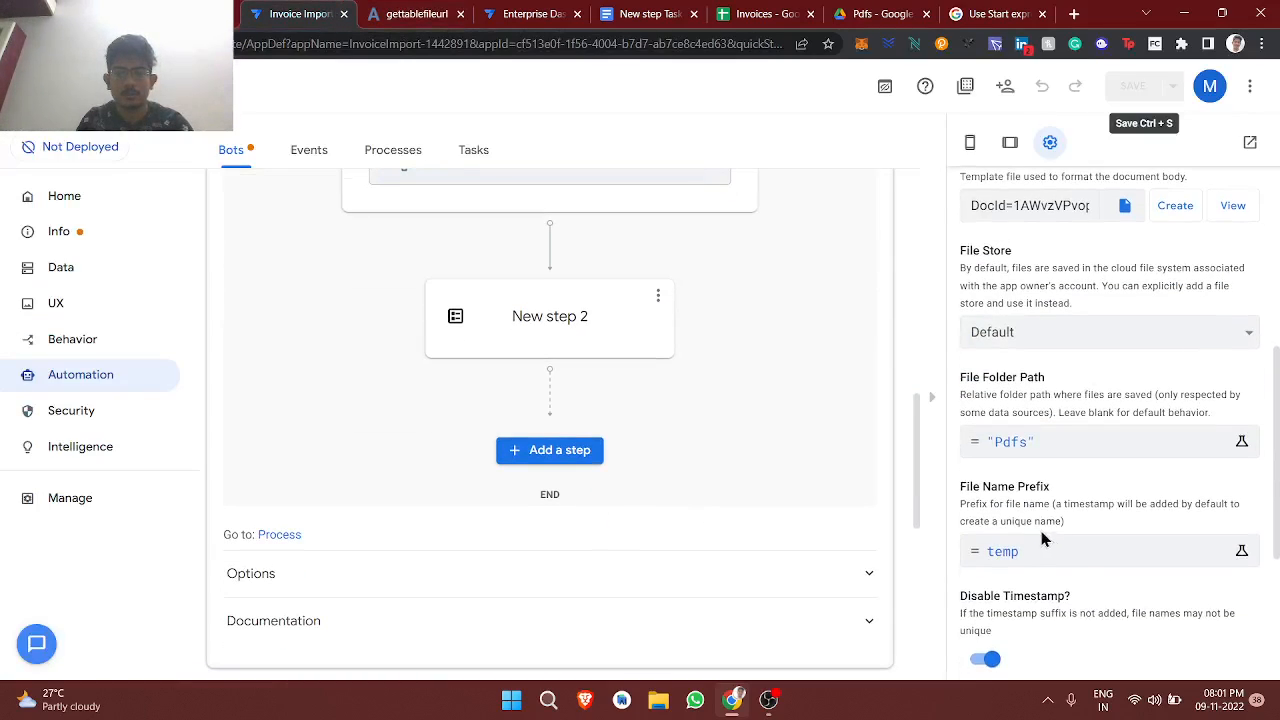
left_click(1030, 562)
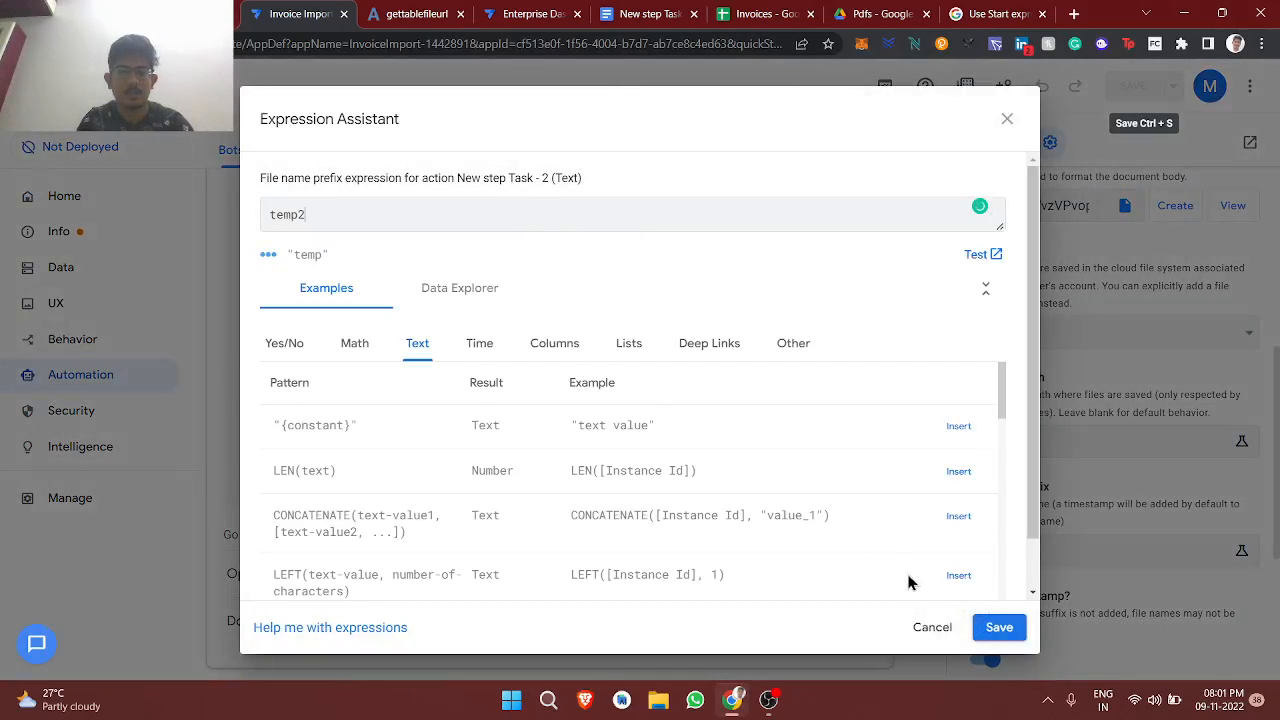
left_click(980, 632)
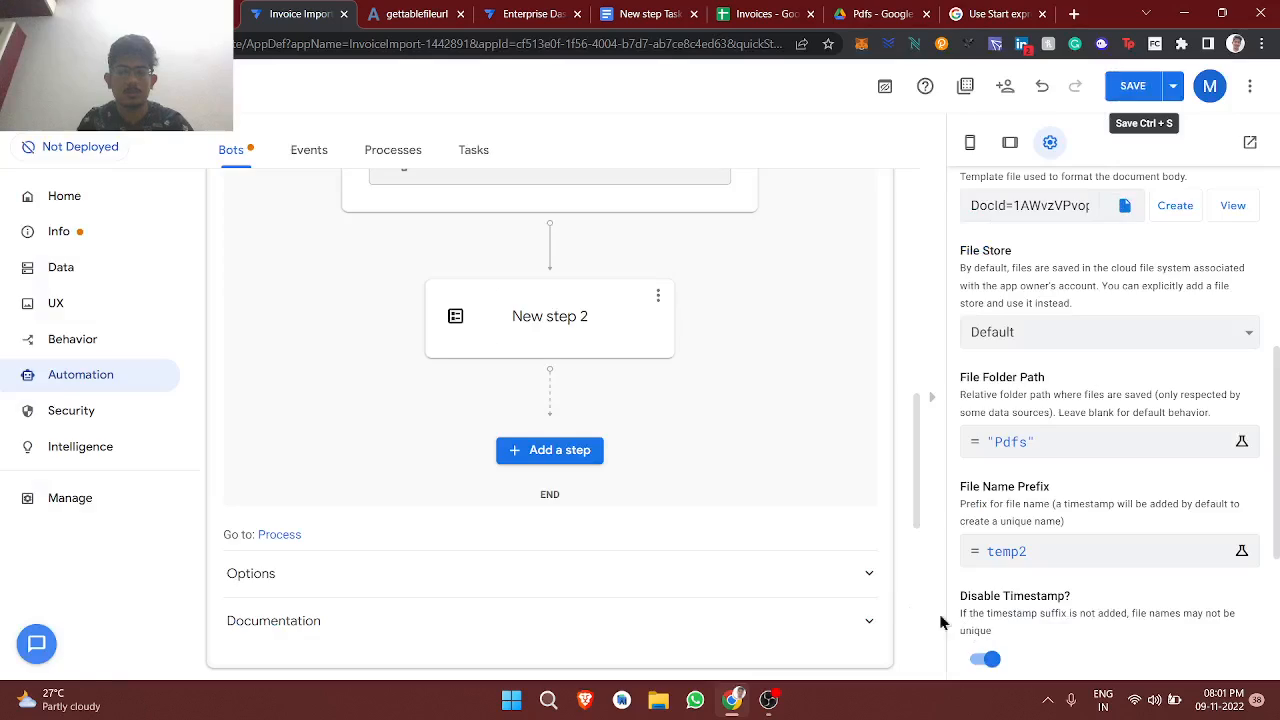
left_click(1034, 566)
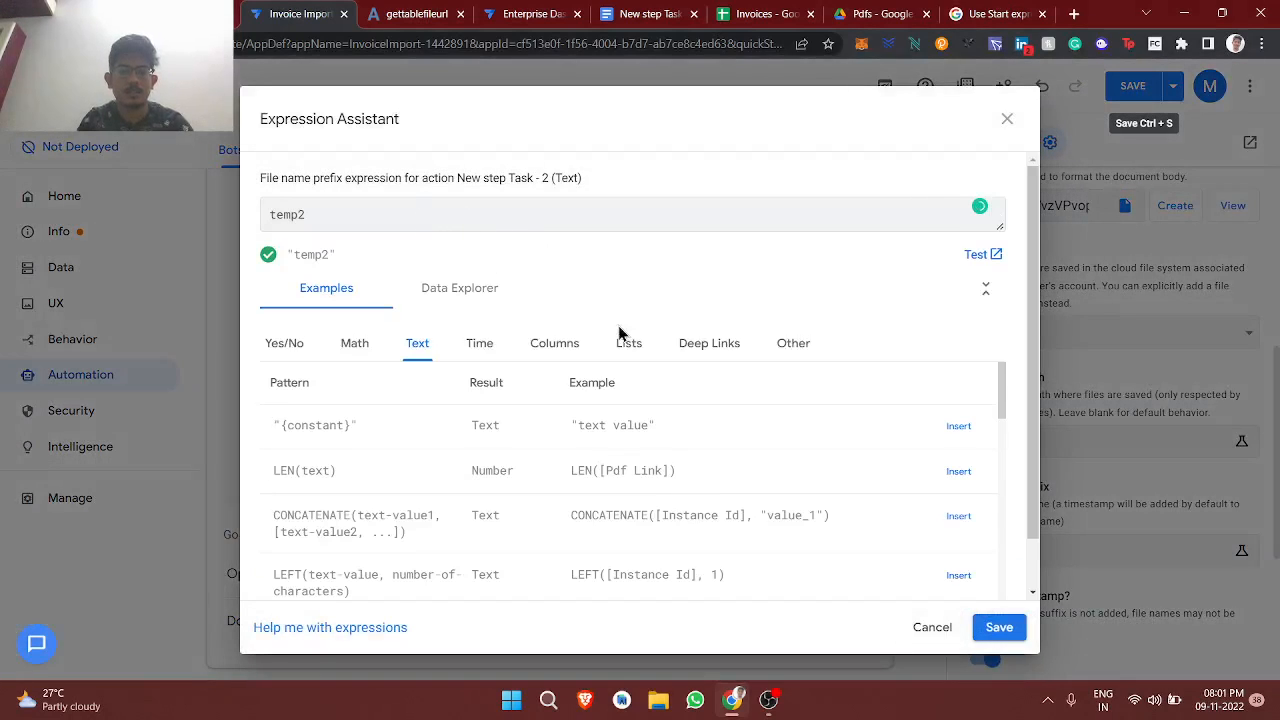
left_click(556, 340)
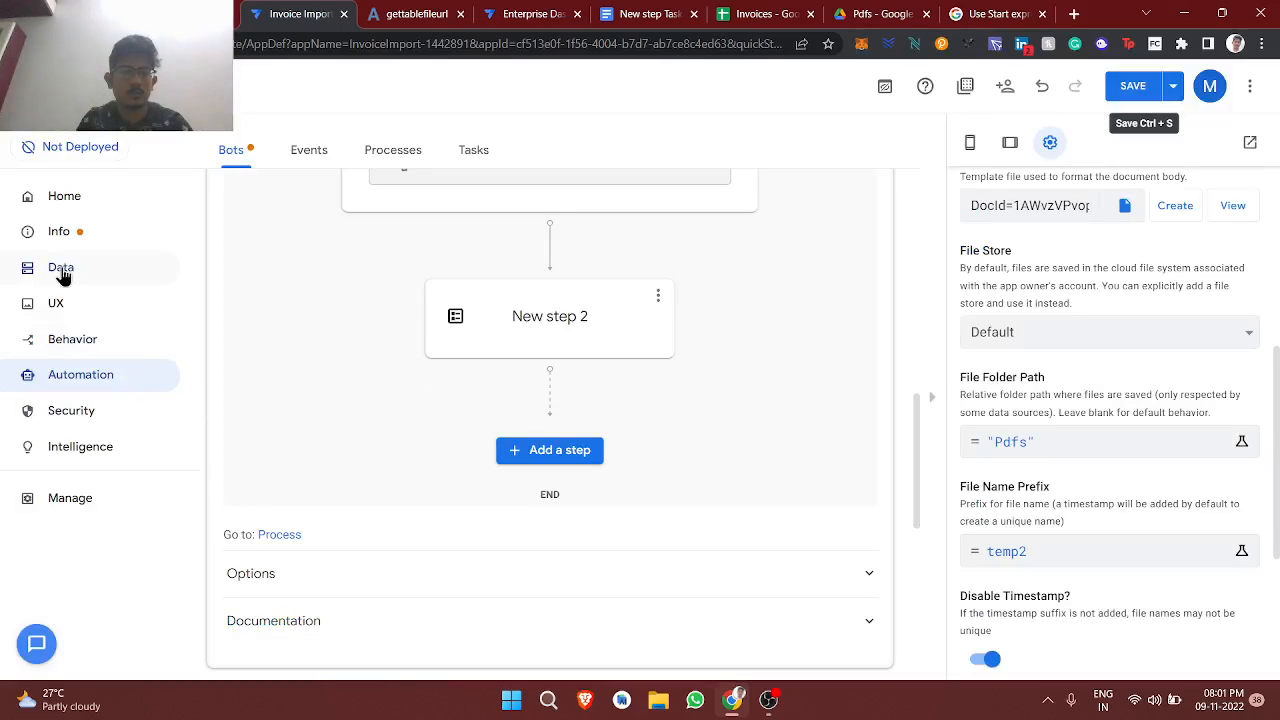
Step: Make _RowNumber the key column of the Date Filter table in place of Date
left_click(61, 269)
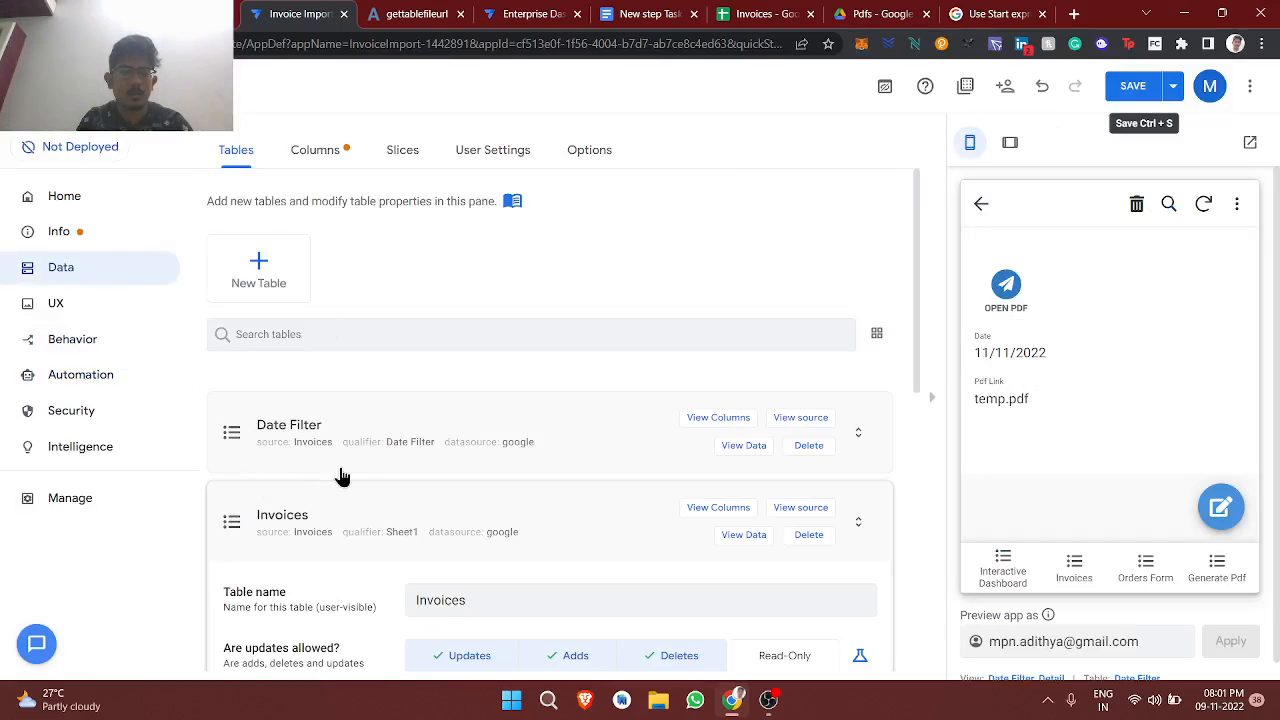
scroll(370, 400, "down", 1)
left_click(378, 383)
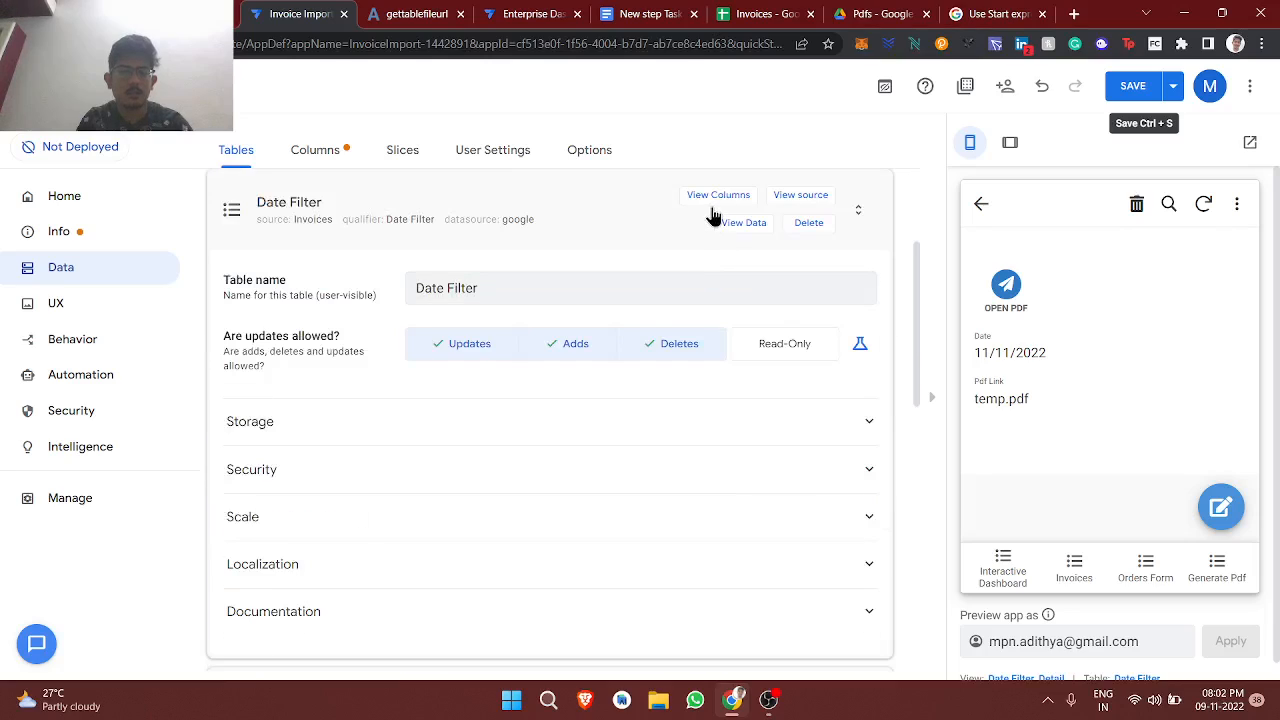
left_click(712, 196)
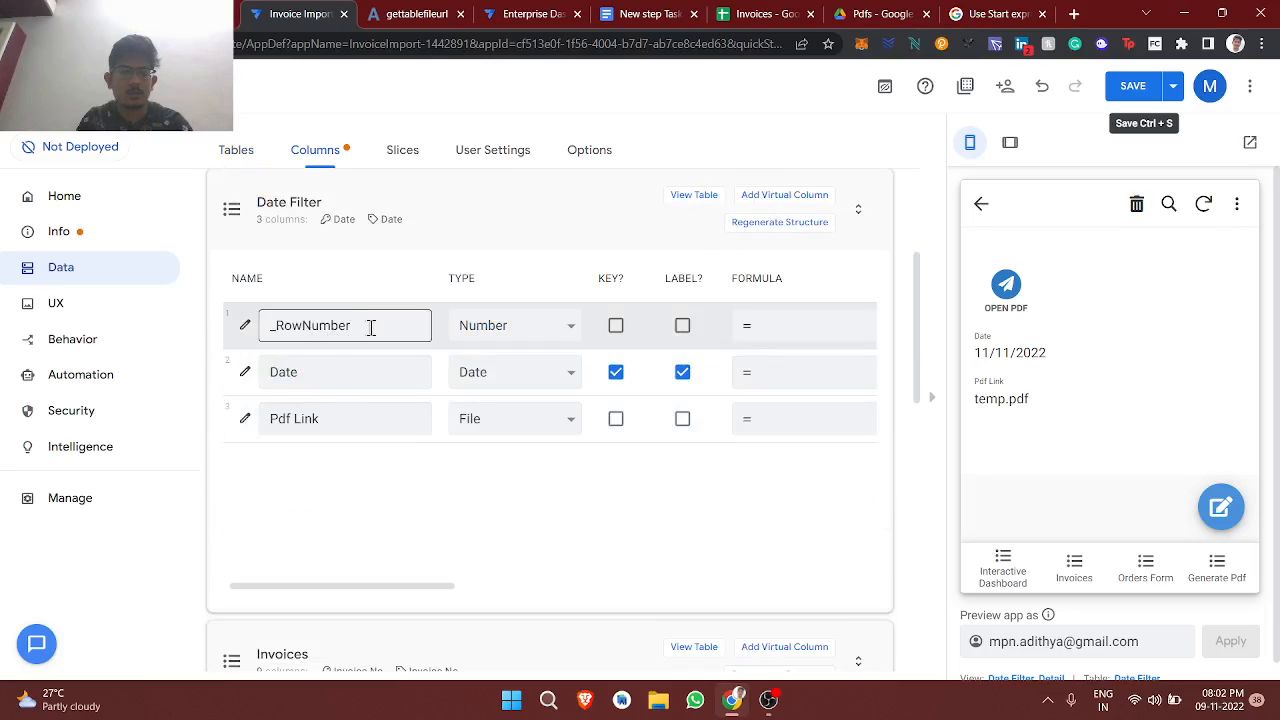
scroll(620, 337, "right", 3)
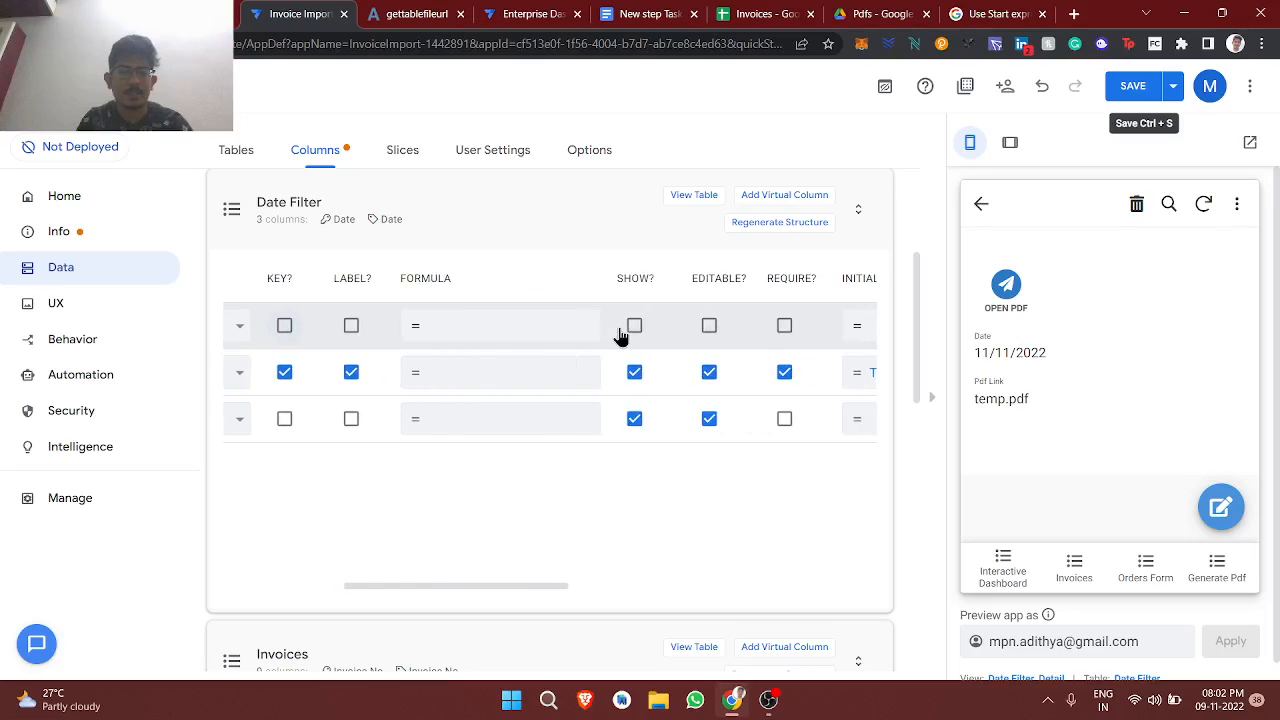
scroll(476, 342, "left", 3)
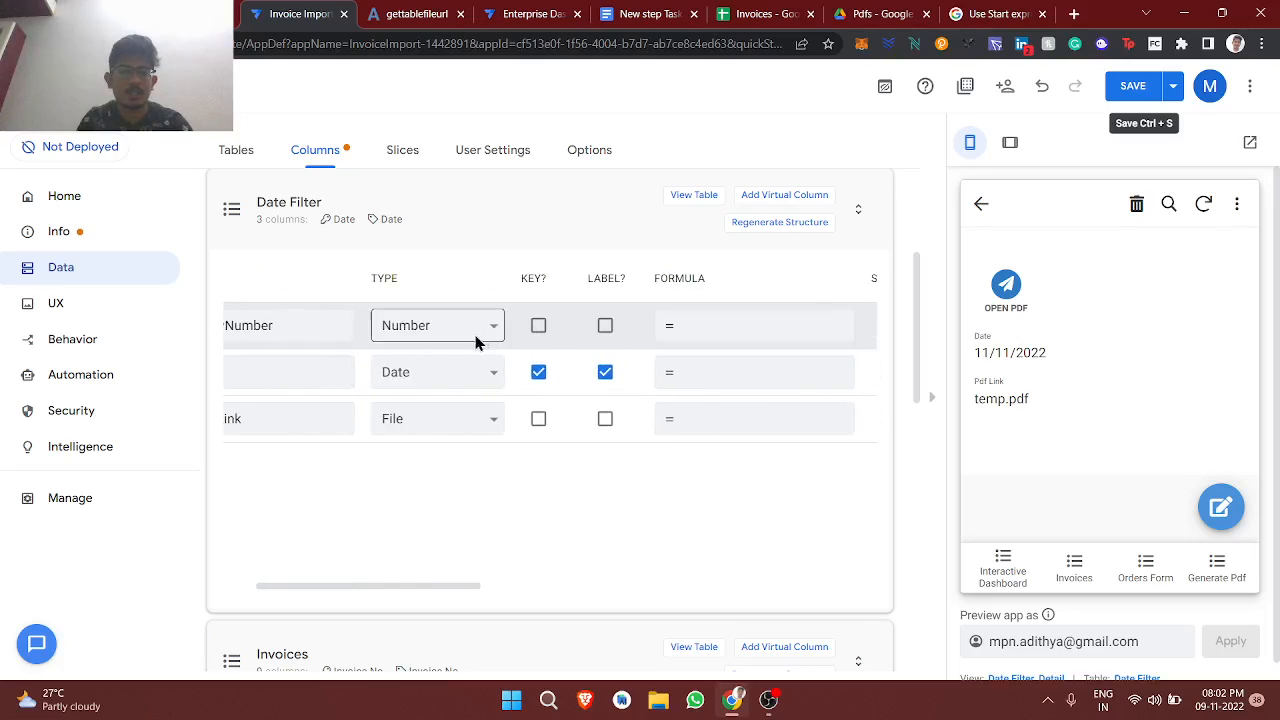
left_click(538, 325)
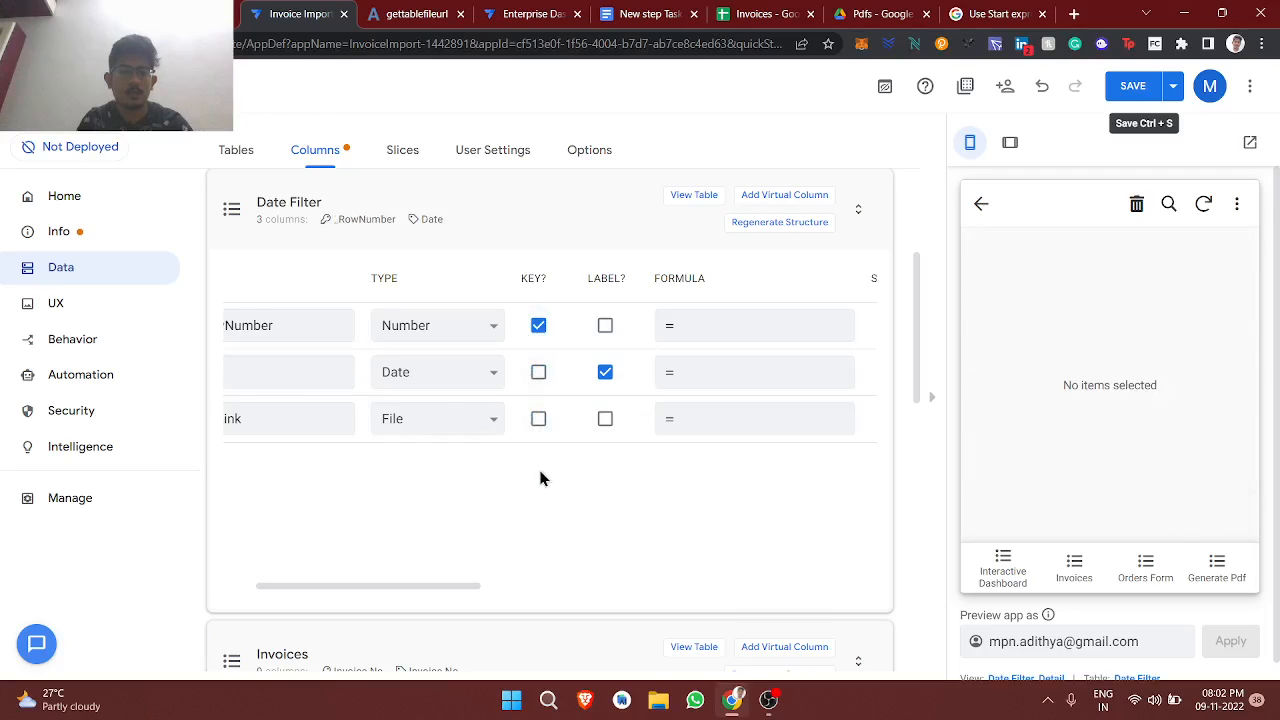
scroll(540, 478, "left", 1)
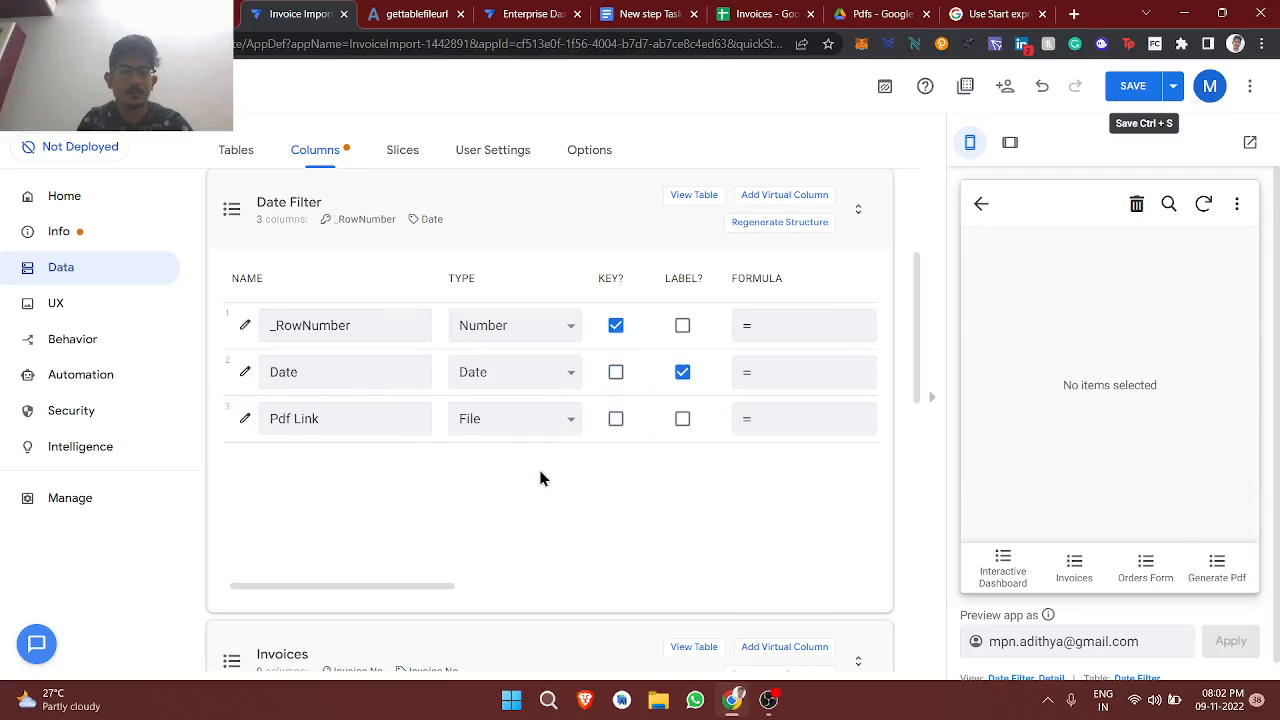
Step: Set the File Name Prefix of the bot's file-creation task to the column expression [_RowNumber]
left_click(98, 378)
left_click(437, 597)
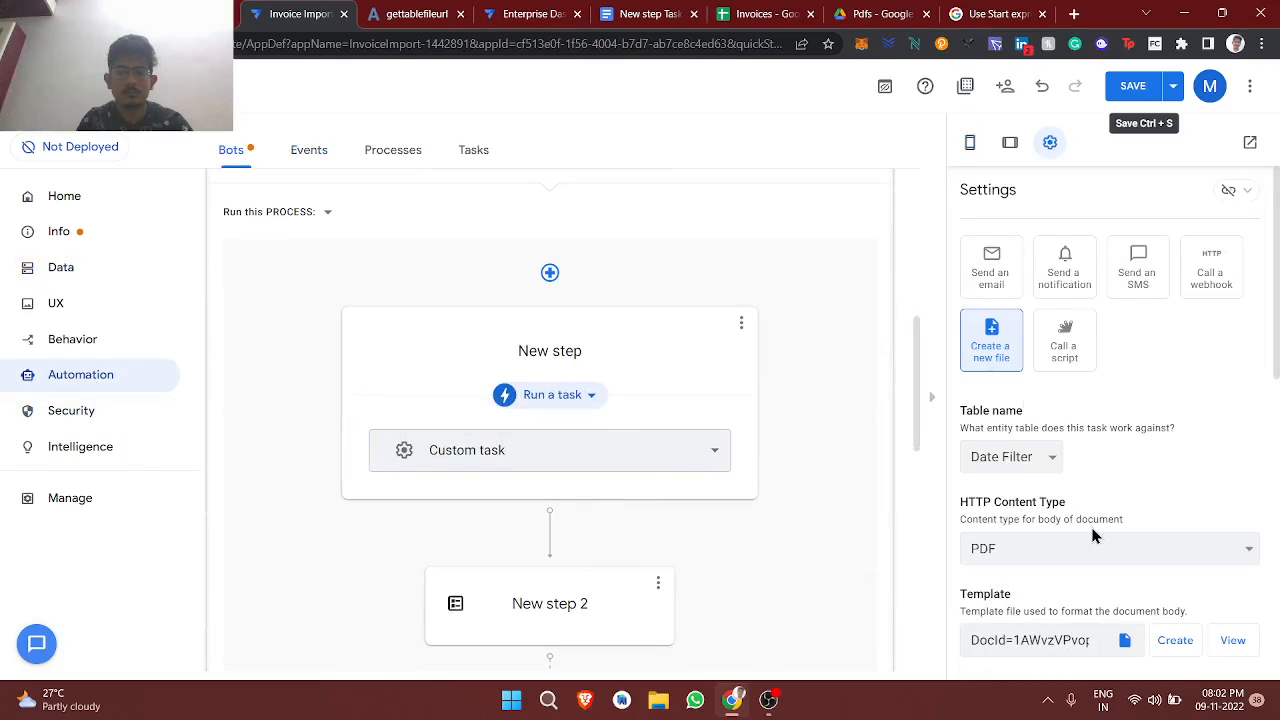
scroll(1092, 537, "down", 2)
scroll(1070, 500, "down", 3)
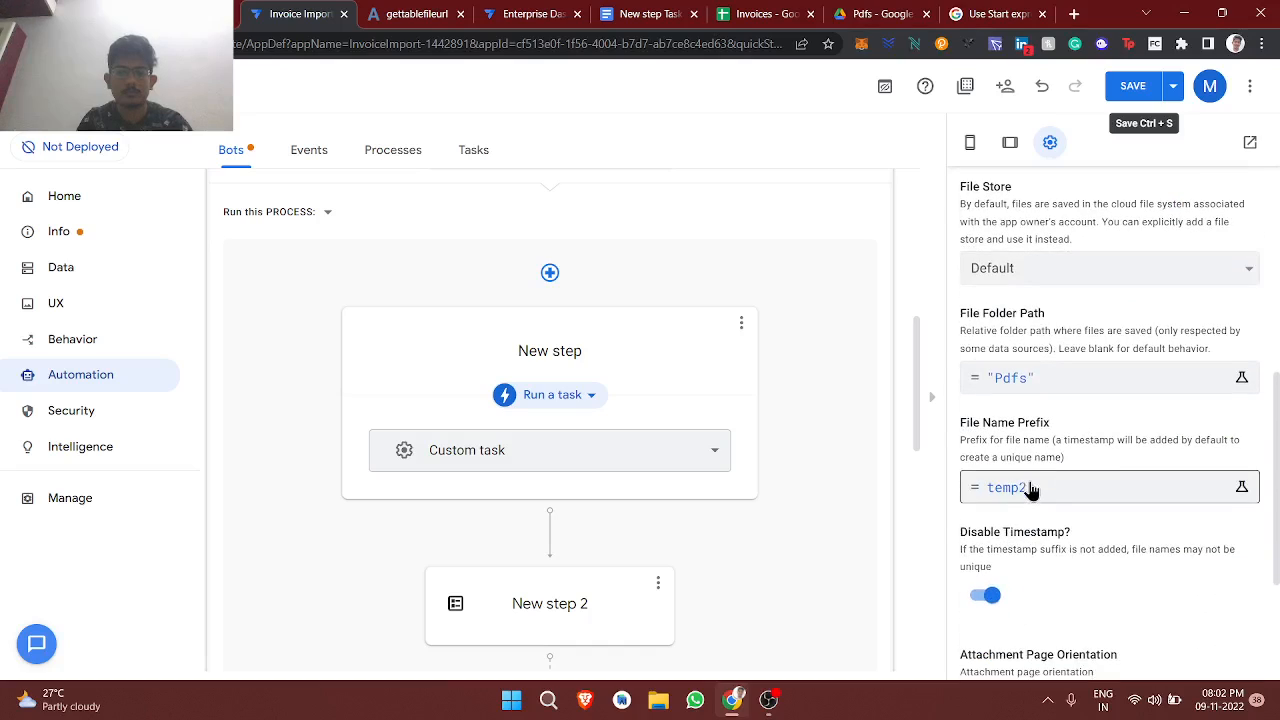
left_click(1032, 489)
left_click_drag(320, 213, 205, 226)
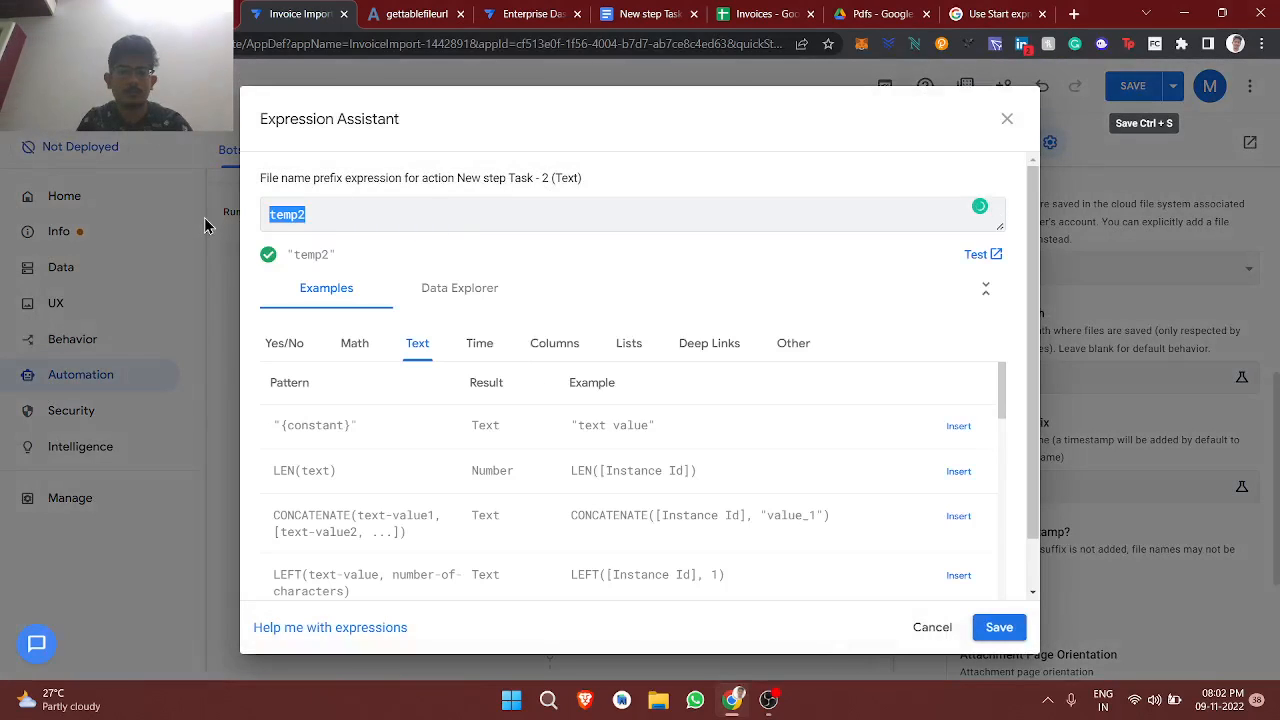
key("BackSpace")
left_click(554, 358)
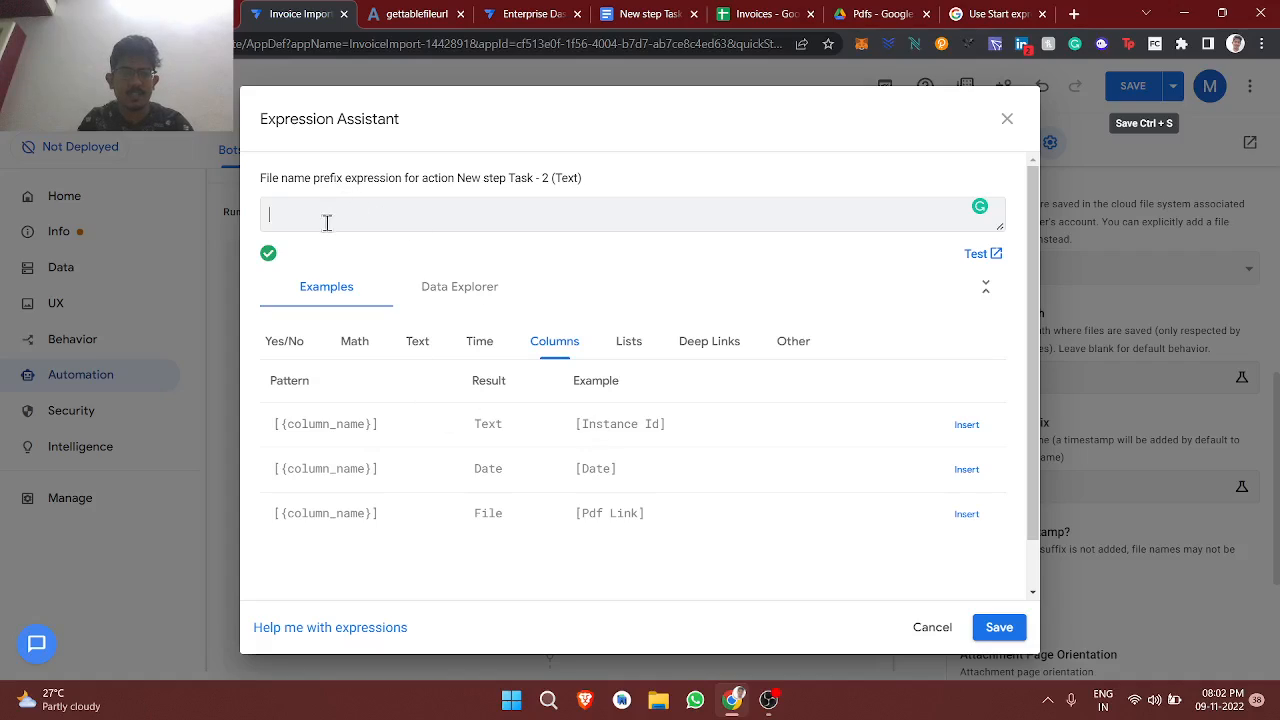
type("p[]")
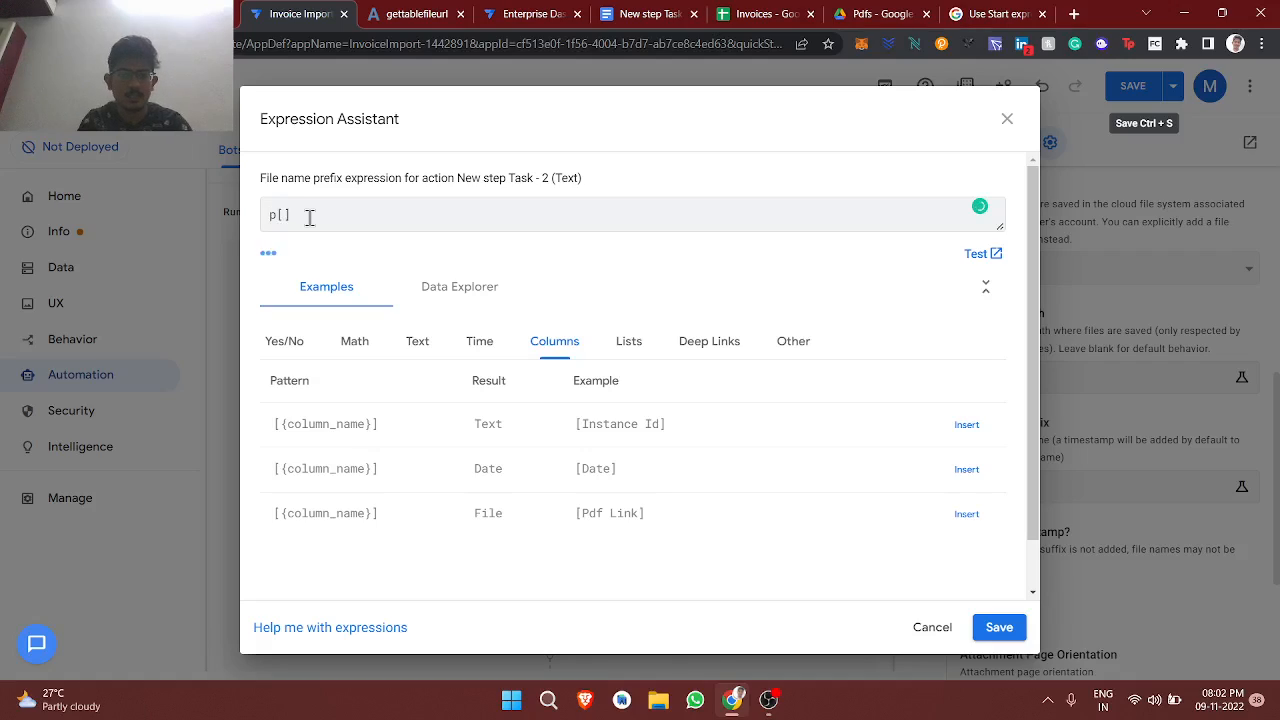
type("_Row")
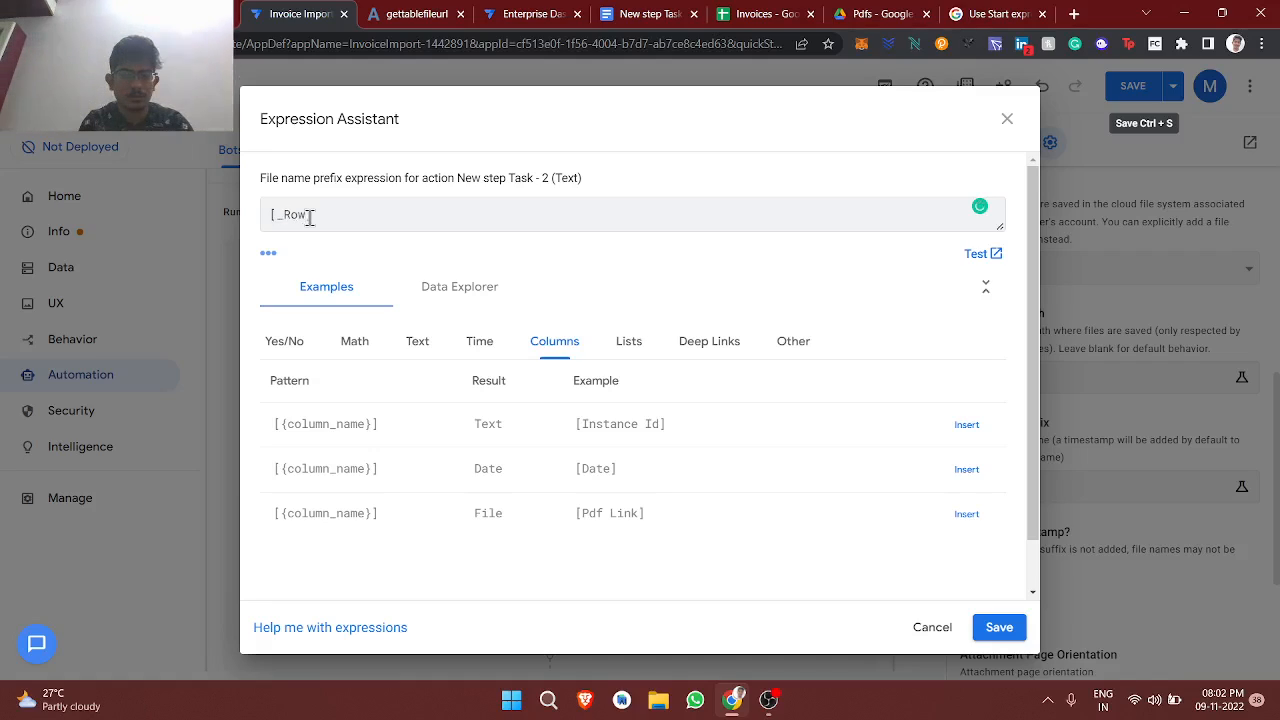
type("Number")
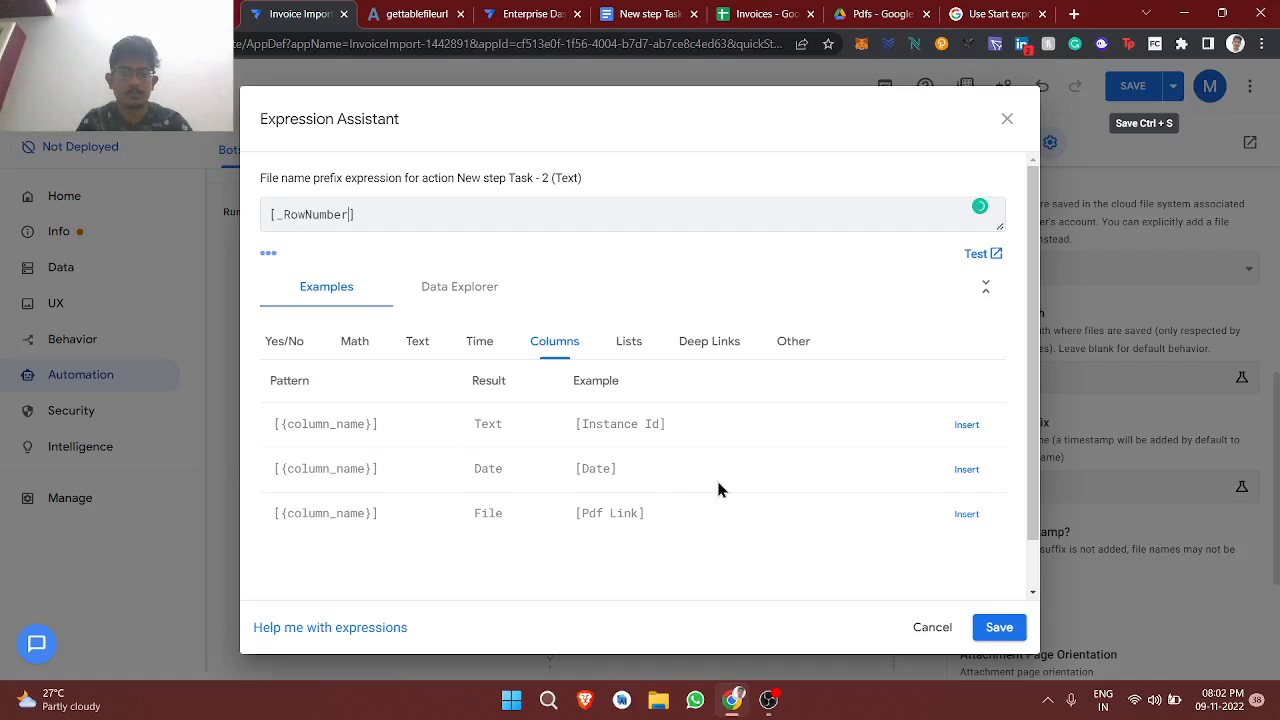
left_click(999, 630)
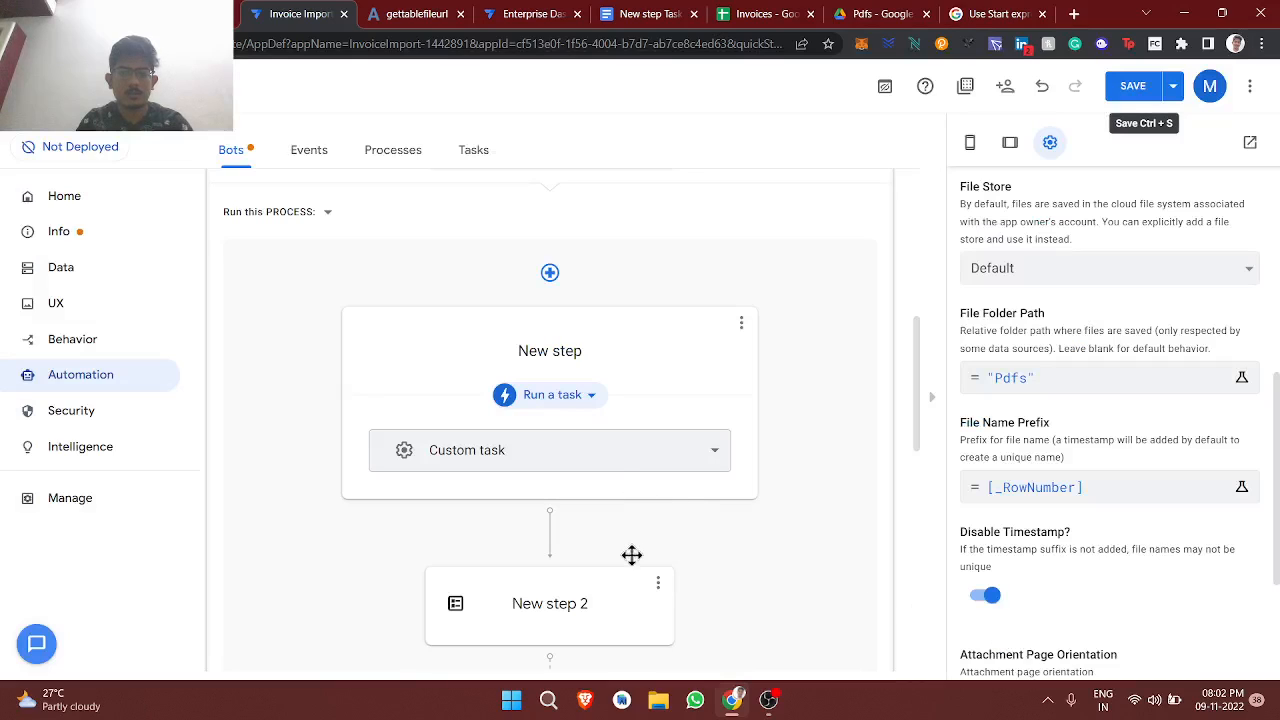
Step: Change New step 2's Pdf Link expression to CONCATENATE("/appsheet/data/InvoiceImport-1442891/Pdfs/", [_Rownumber], ".pdf")
scroll(588, 640, "down", 3)
left_click(571, 300)
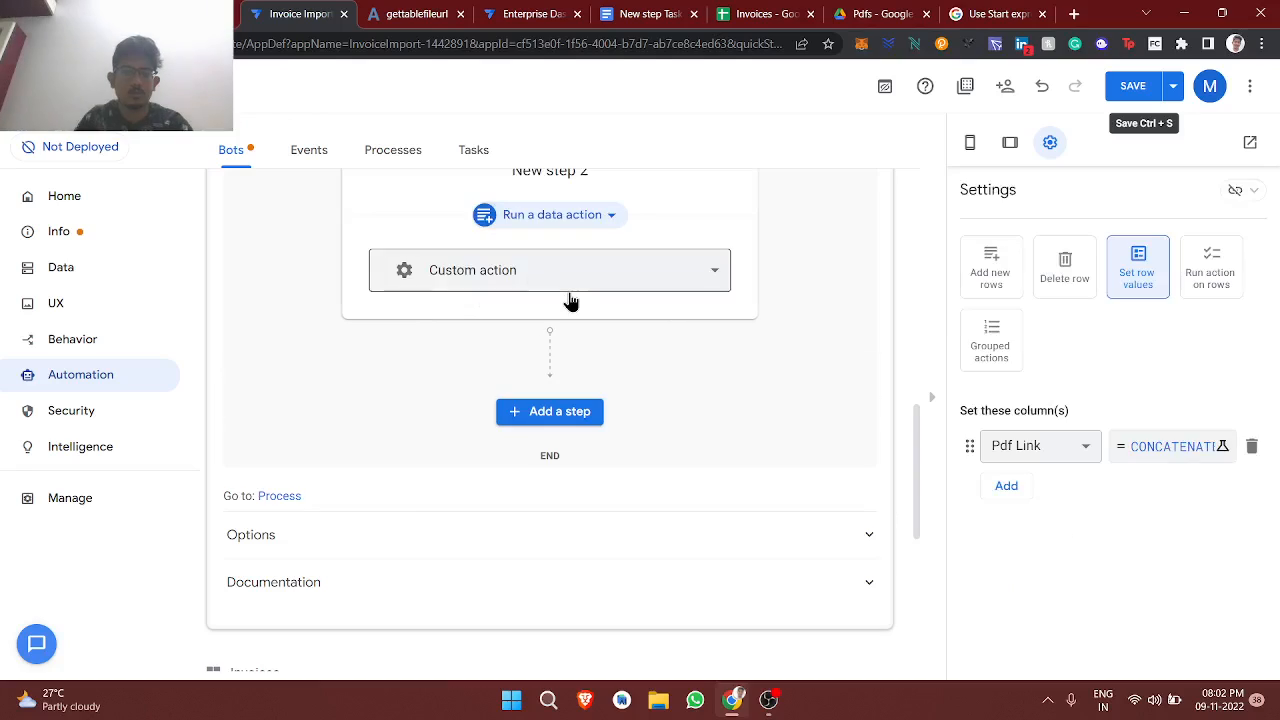
left_click(1160, 446)
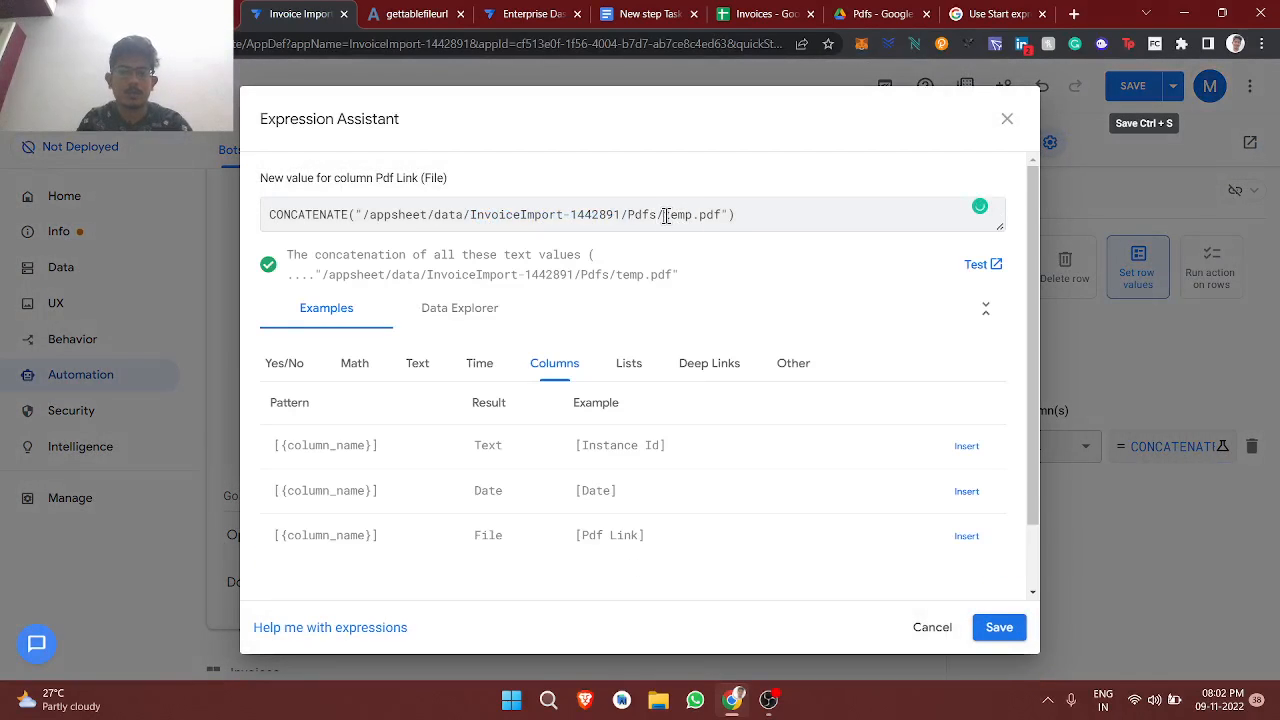
type("\",")
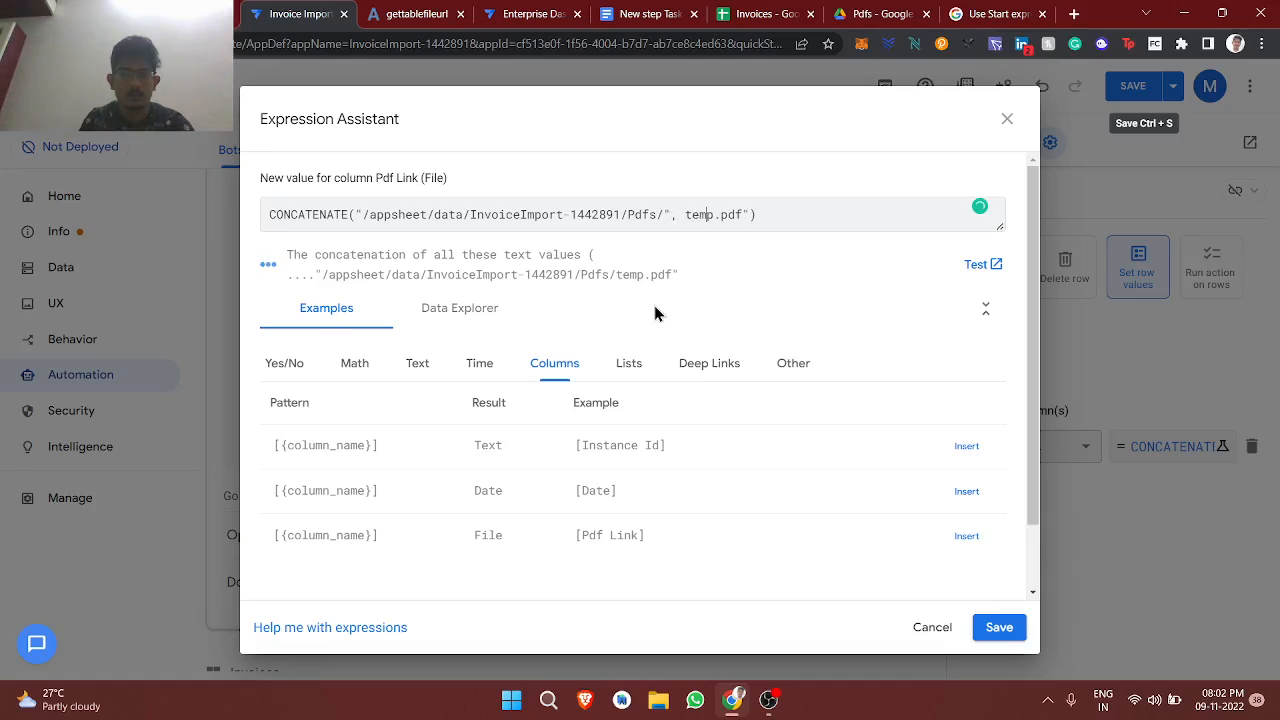
key("Right")
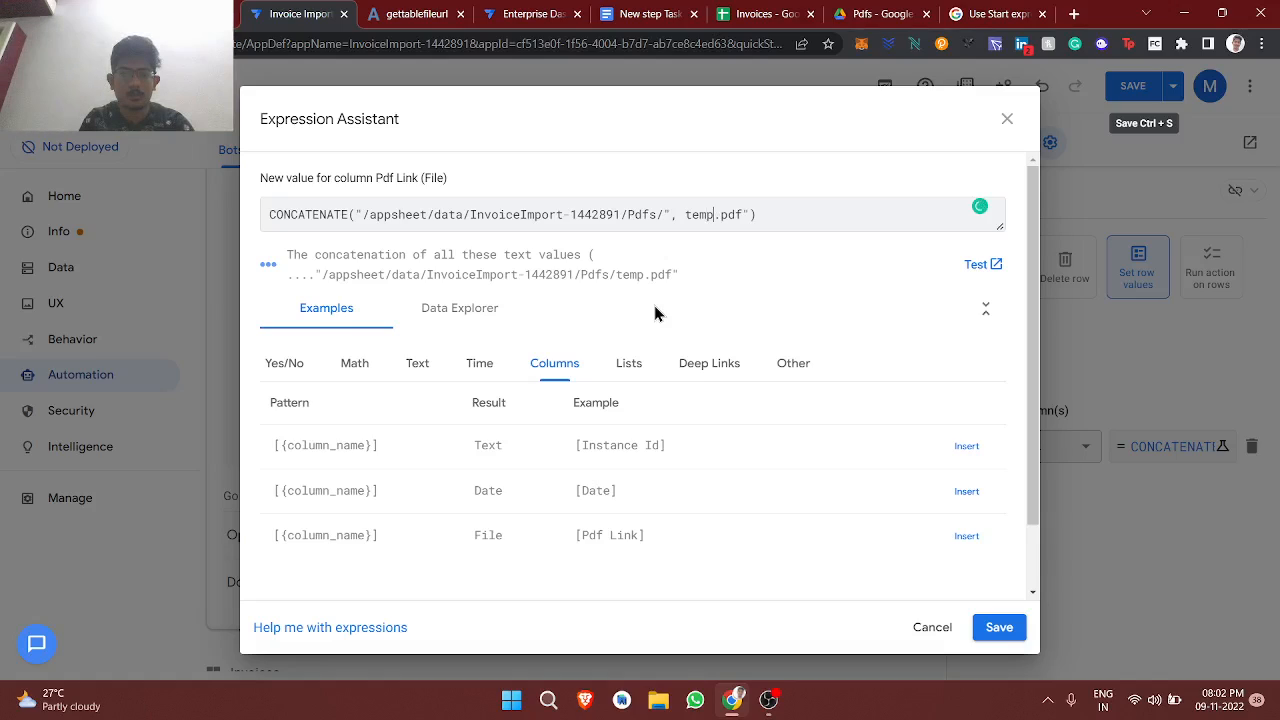
key("BackSpace")
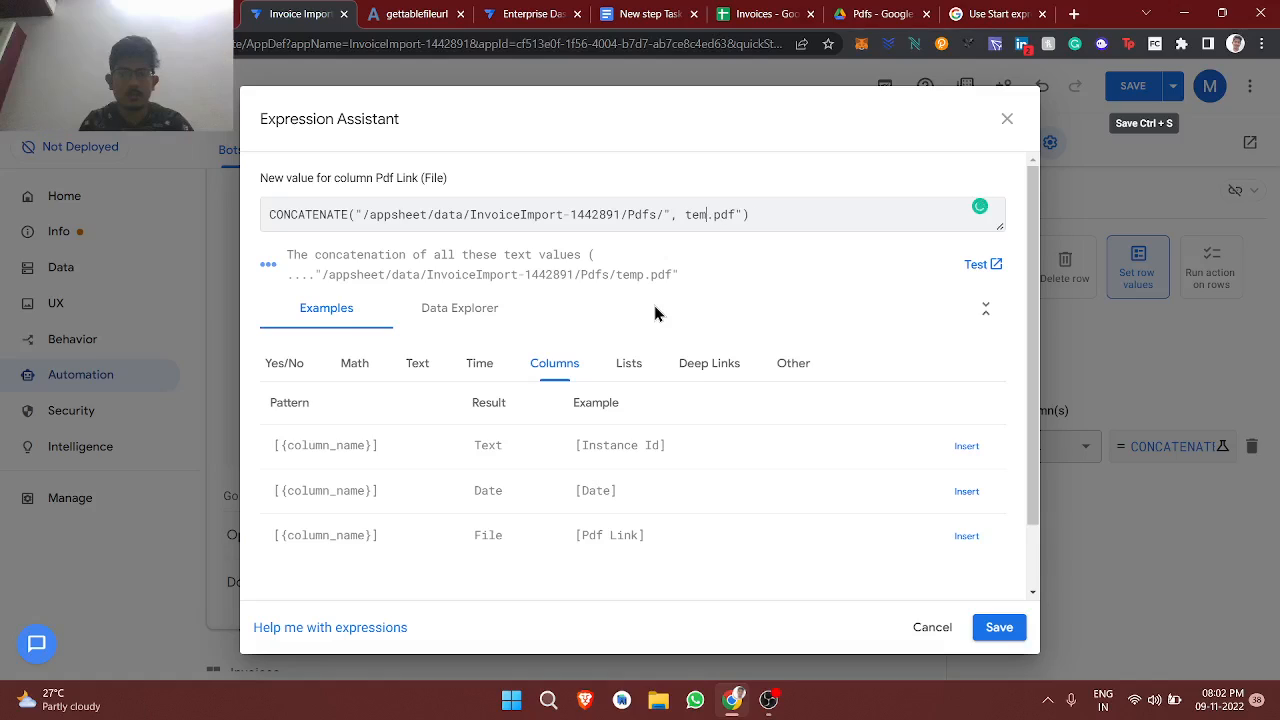
key("BackSpace")
key("BackSpace")
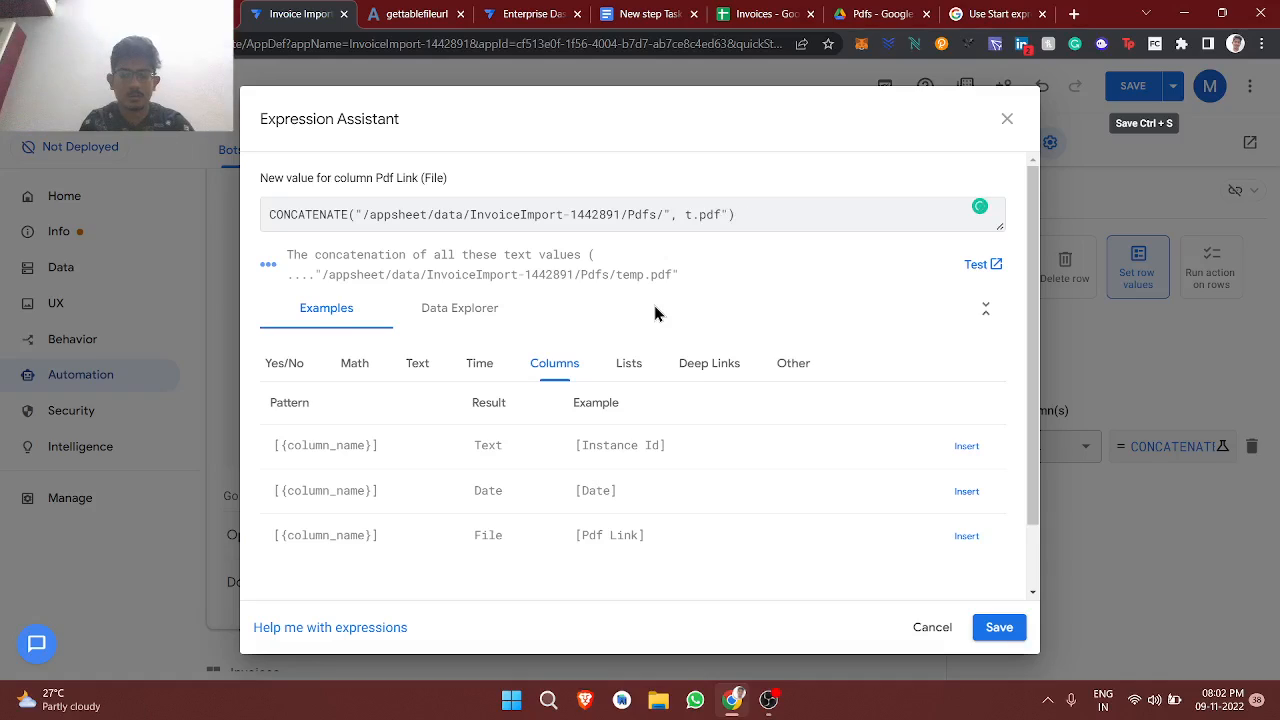
key("BackSpace")
type("[_Rownumber")
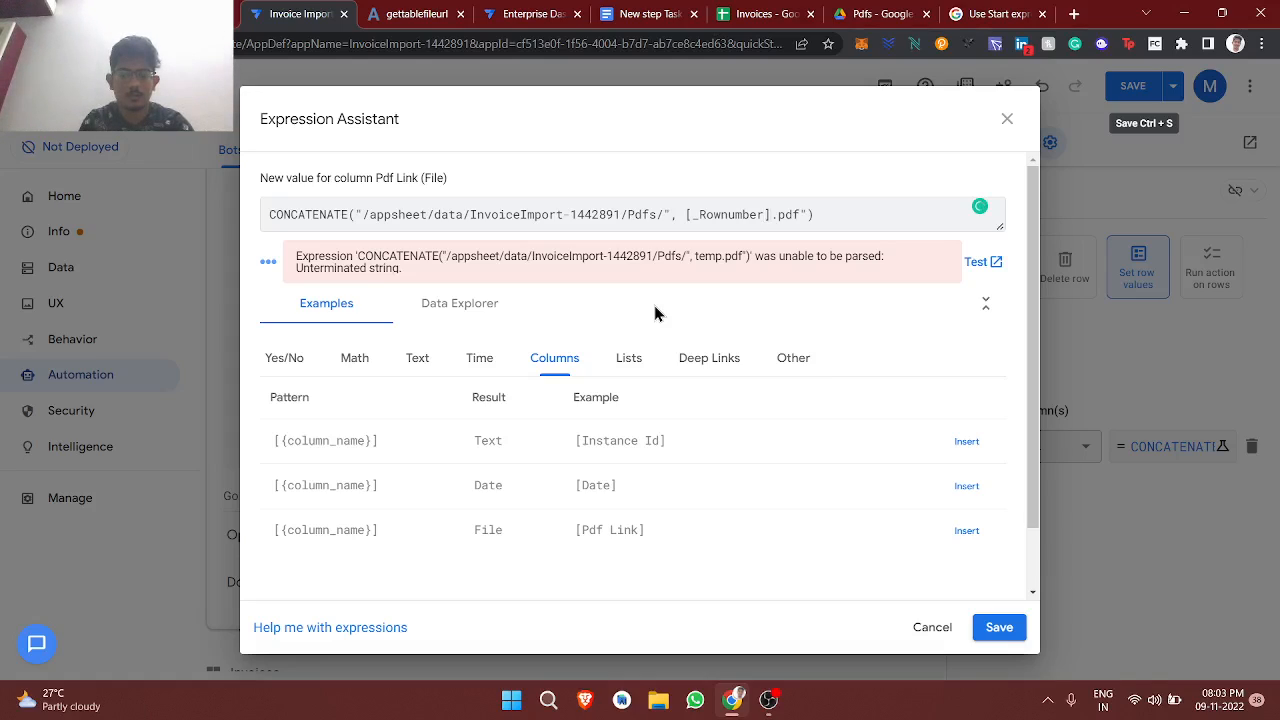
type("], \"")
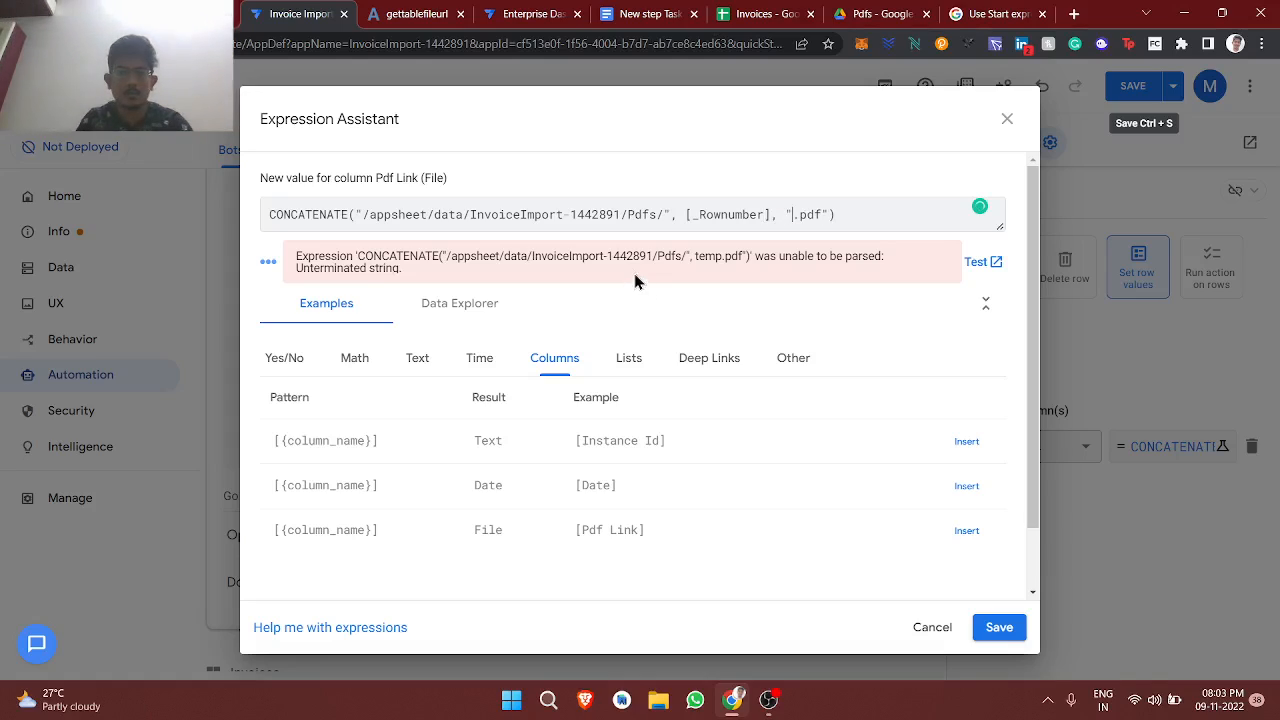
Step: Review the folder path, row number and extension parts of the Pdf Link expression, and save the expression and the app
left_click_drag(671, 218, 355, 217)
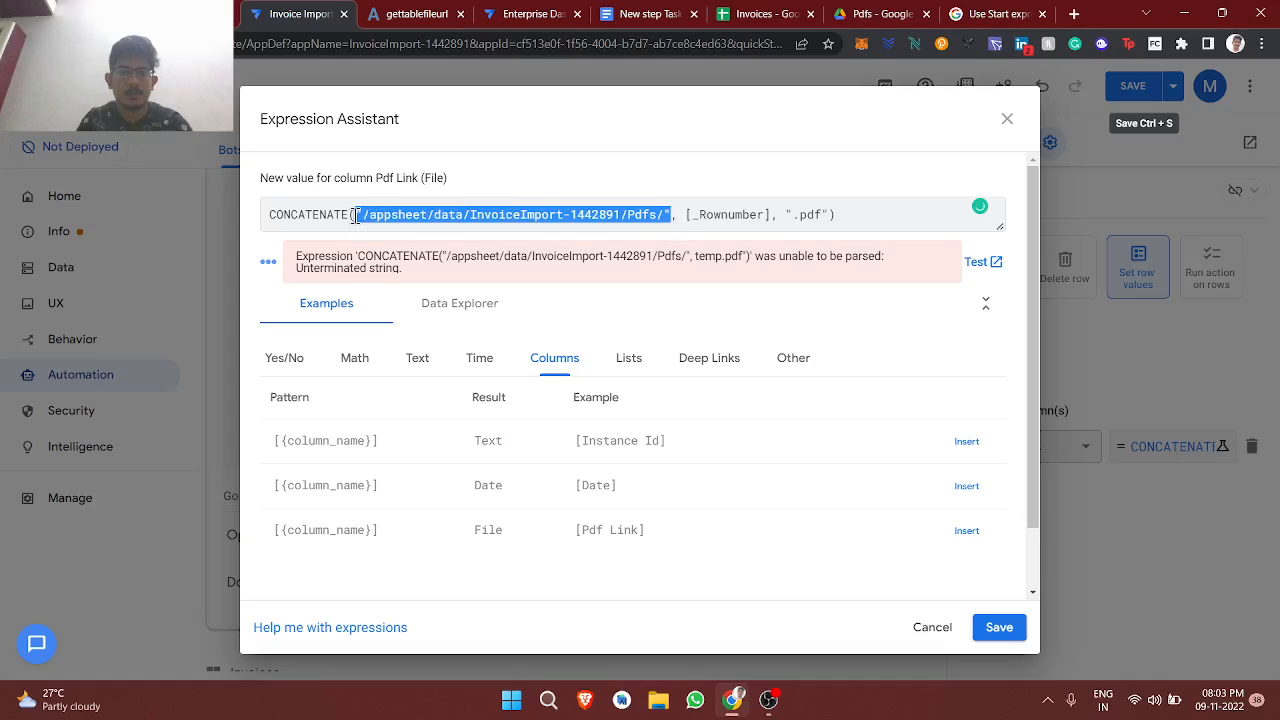
left_click(683, 213)
left_click_drag(686, 214, 826, 216)
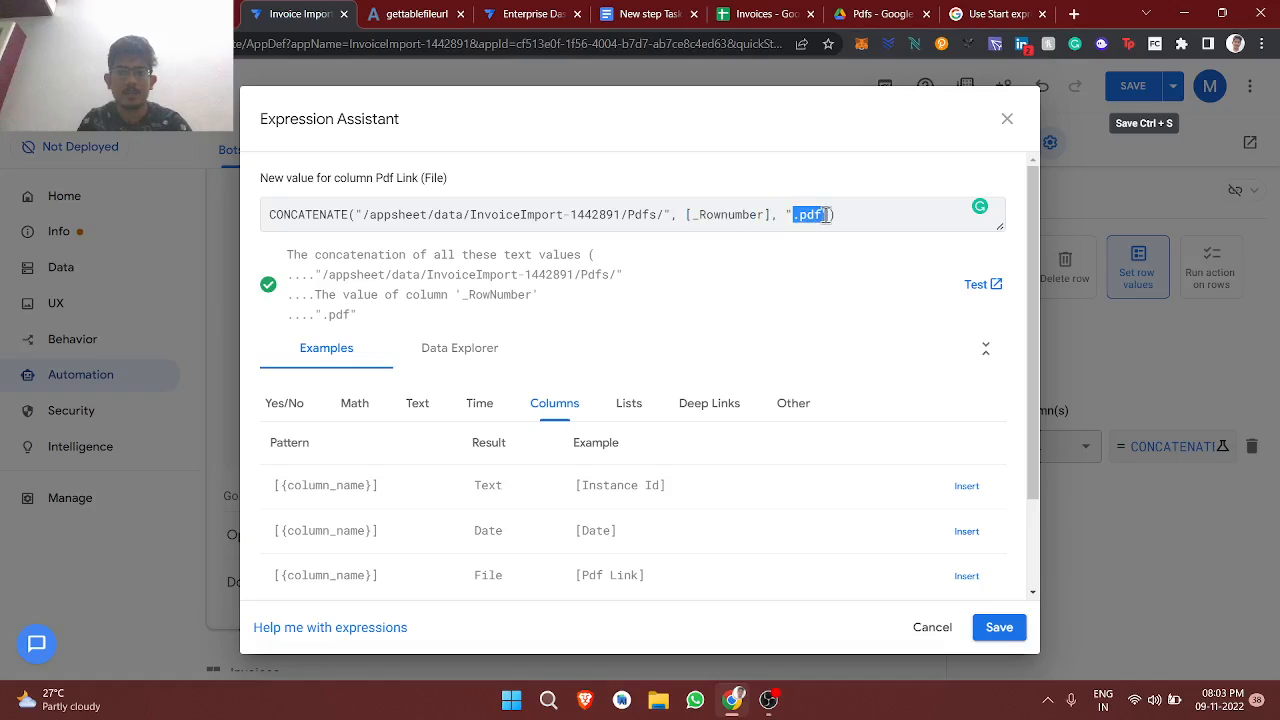
left_click(900, 201)
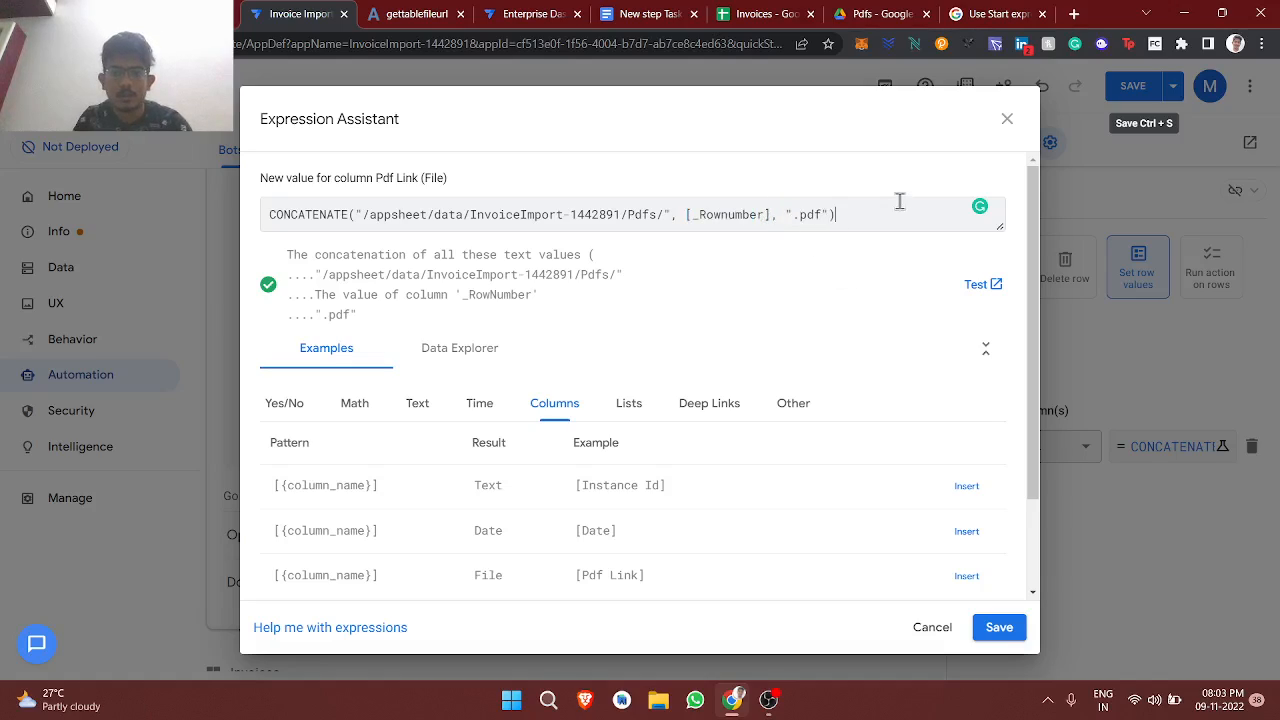
left_click(999, 627)
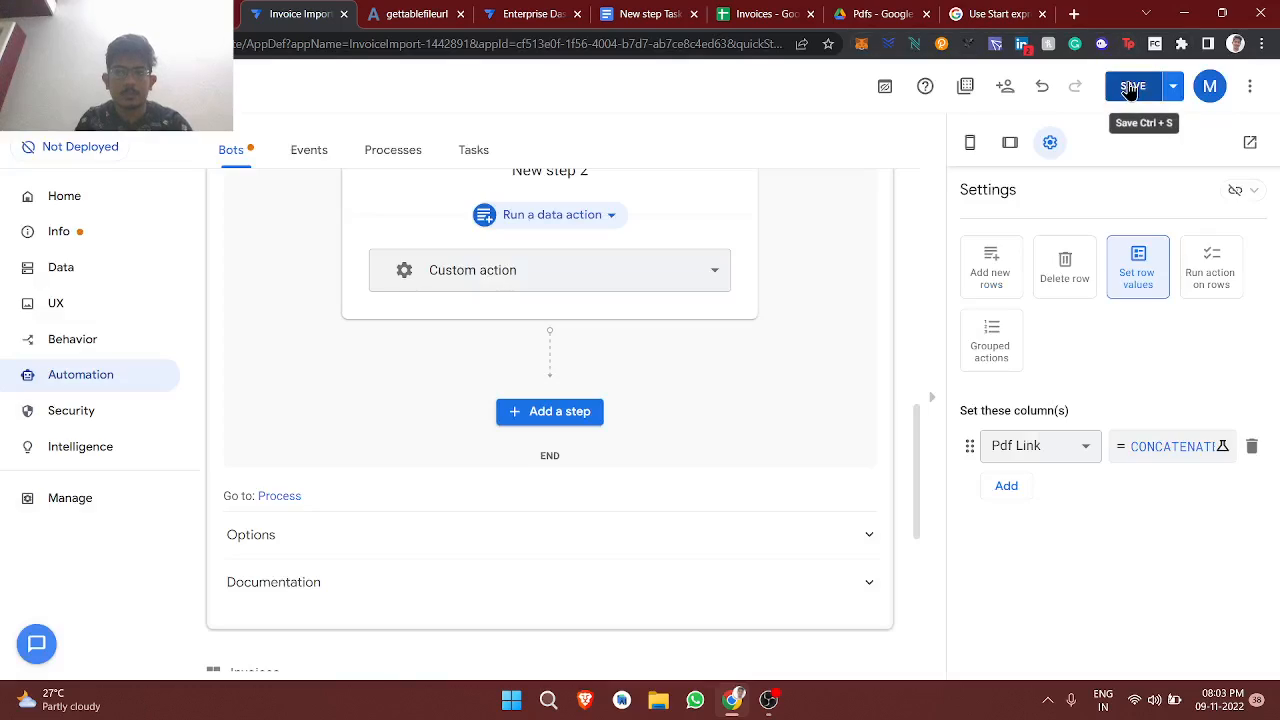
left_click(1132, 86)
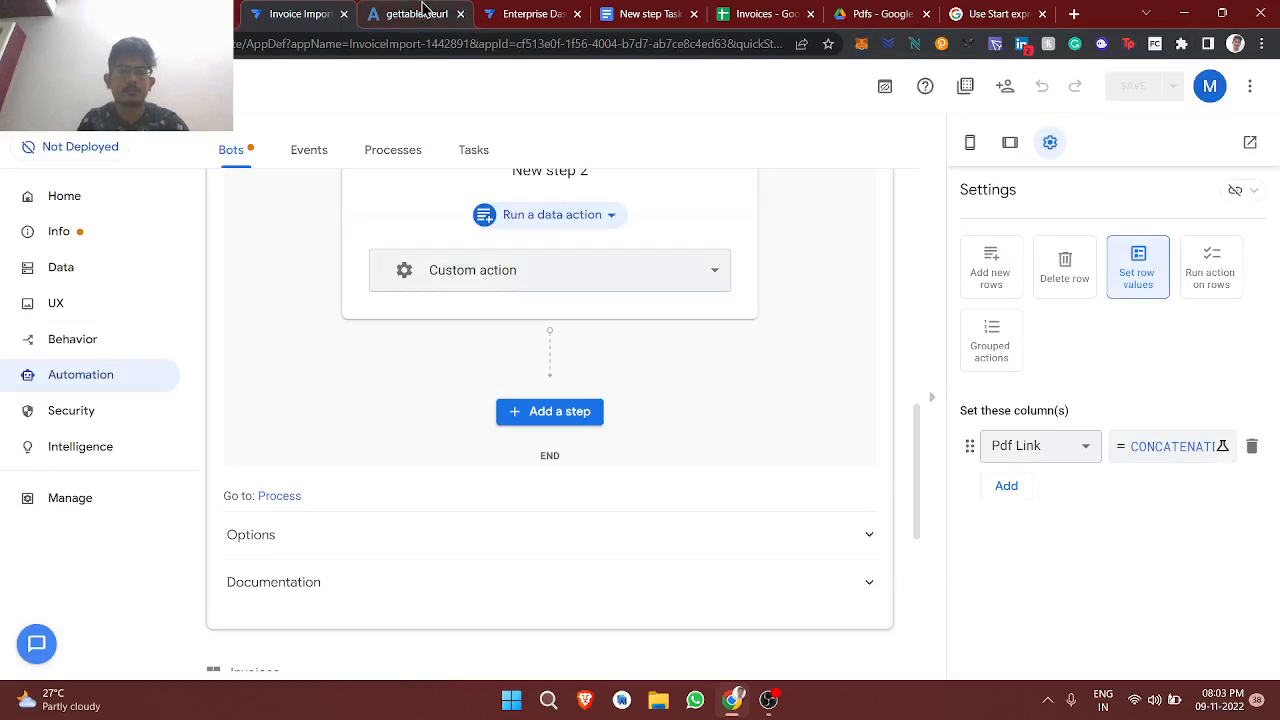
Step: Close the gettablefileurl page and check the invoice rows in Sheet1 of the Invoices spreadsheet
left_click(460, 14)
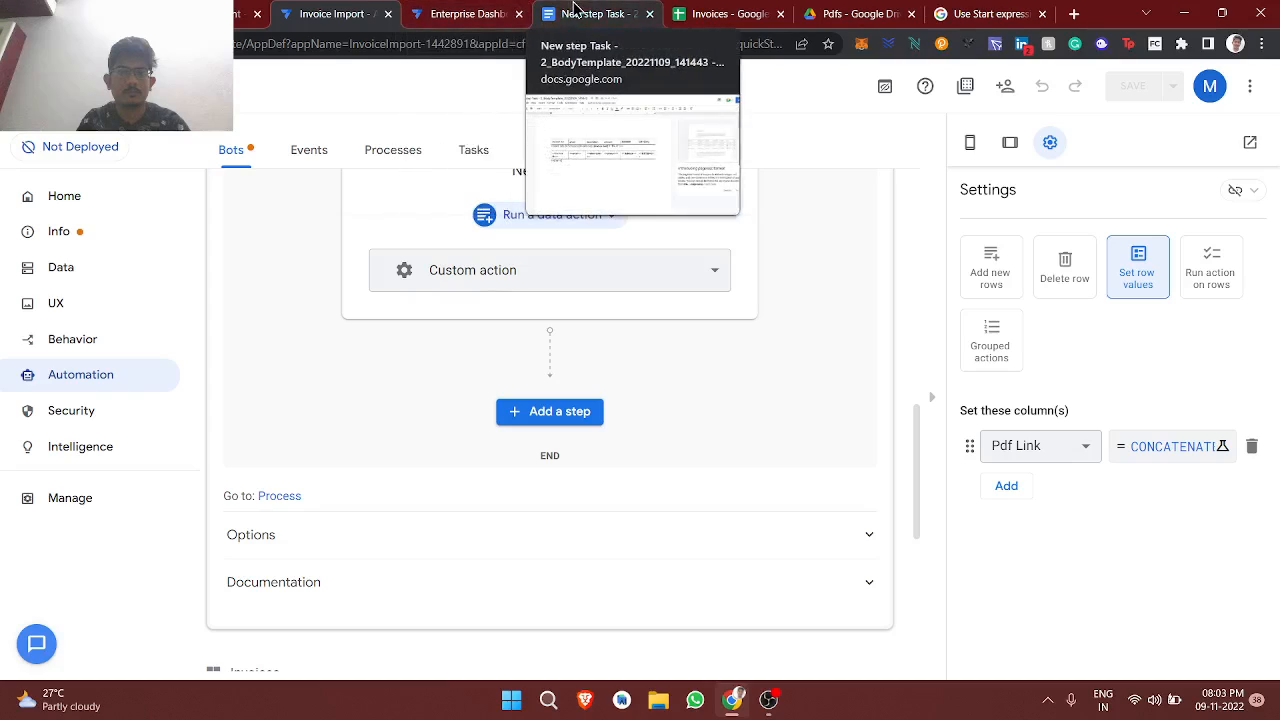
left_click(712, 10)
left_click(654, 340)
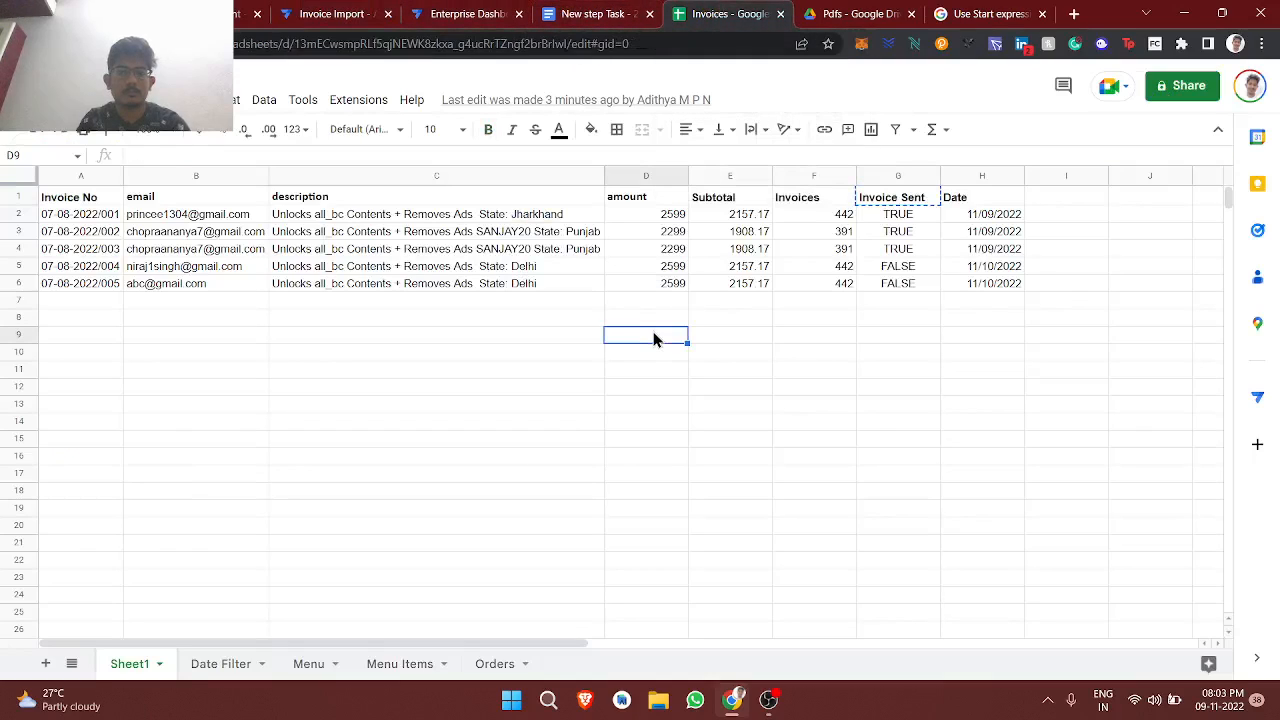
Step: Switch to the AppSheet editor, reopen New bot 2 and verify the saved Pdf Link expression in New step 2
left_click(350, 16)
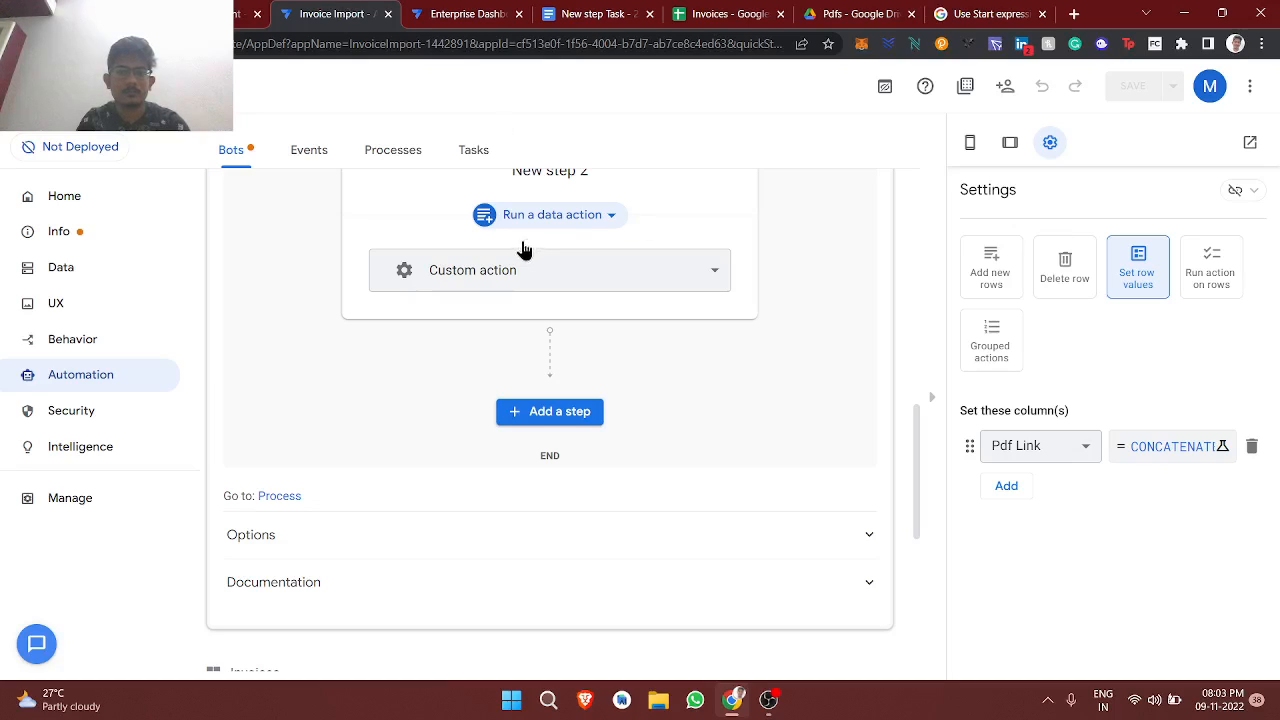
scroll(516, 249, "down", 3)
scroll(516, 249, "up", 15)
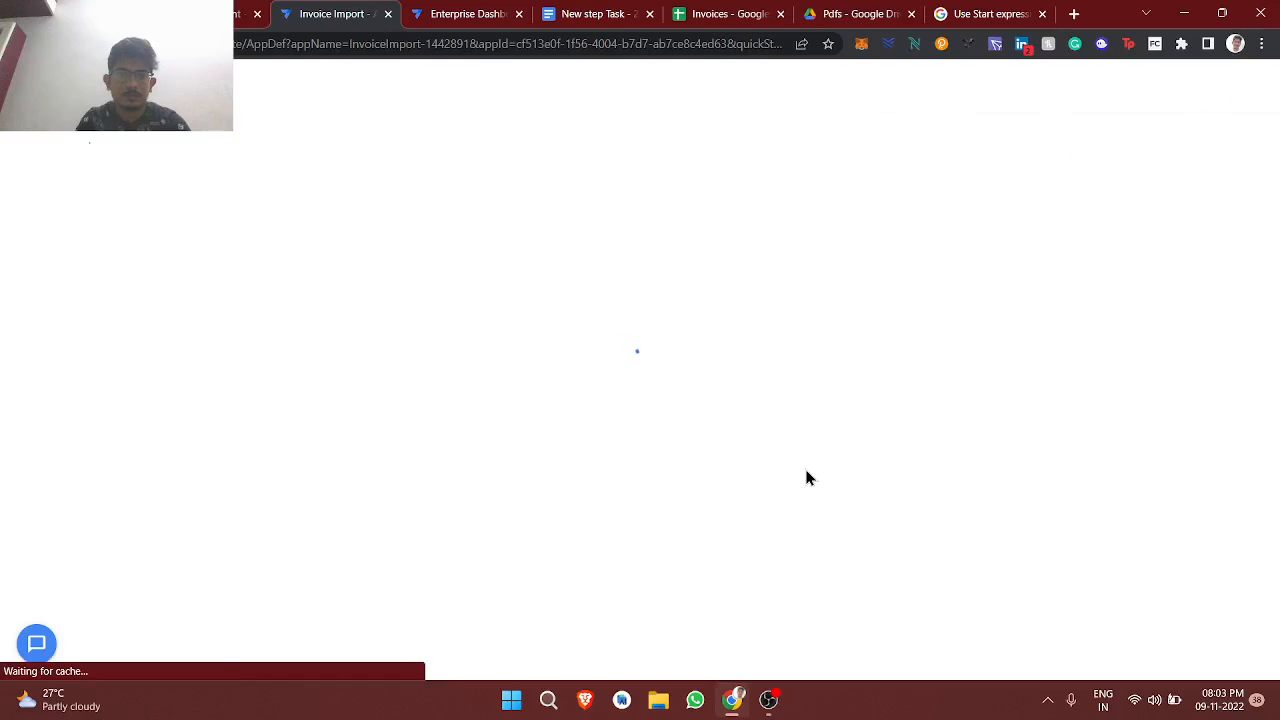
scroll(808, 478, "down", 4)
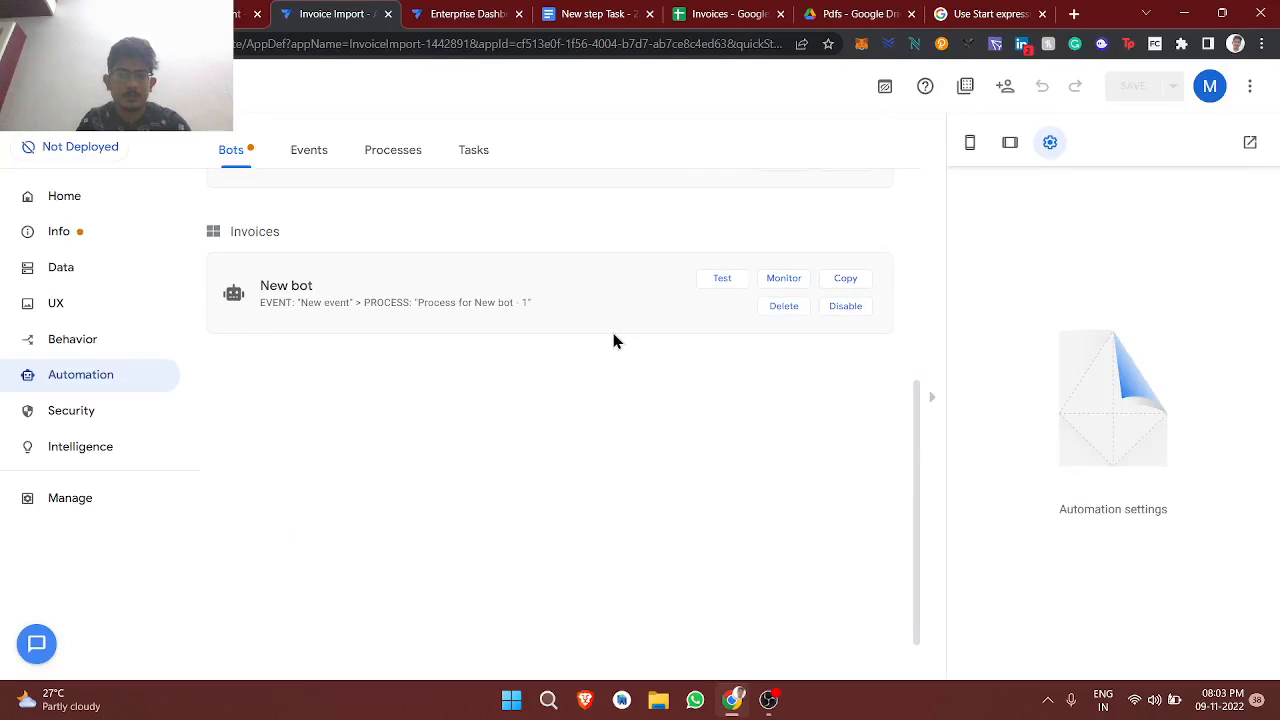
scroll(551, 322, "up", 3)
scroll(548, 322, "down", 2)
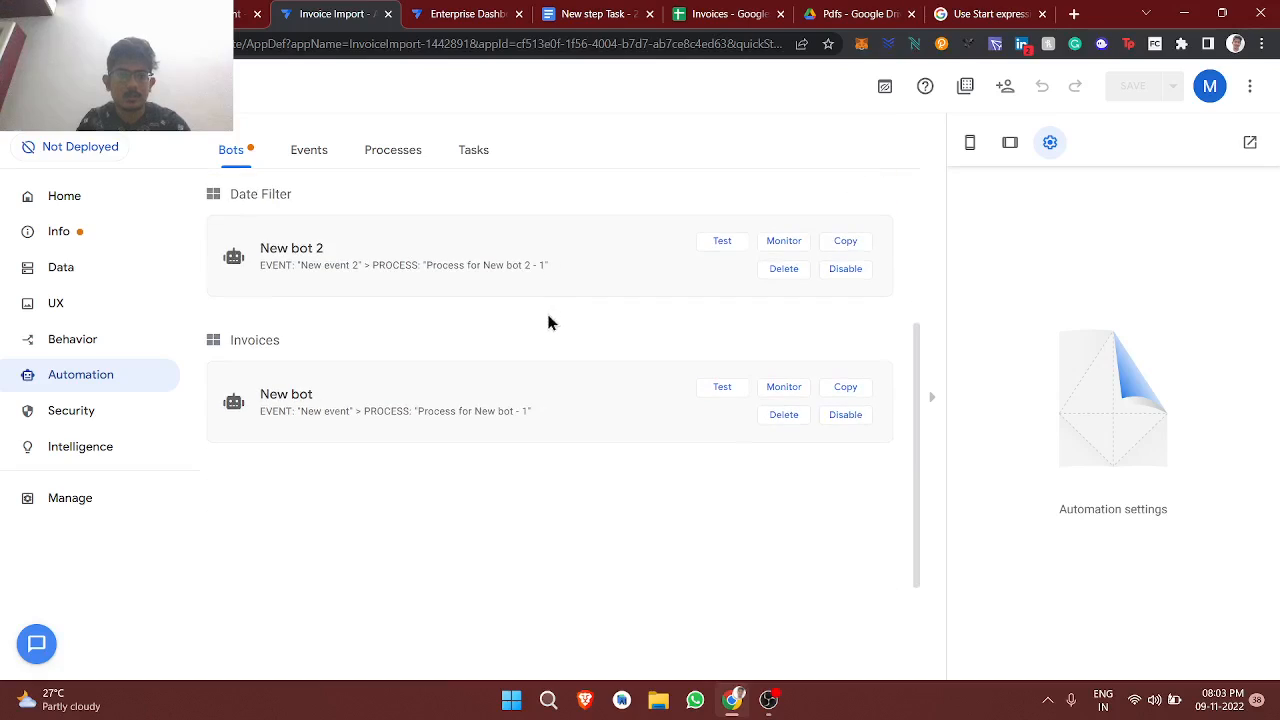
left_click(511, 287)
scroll(480, 480, "down", 4)
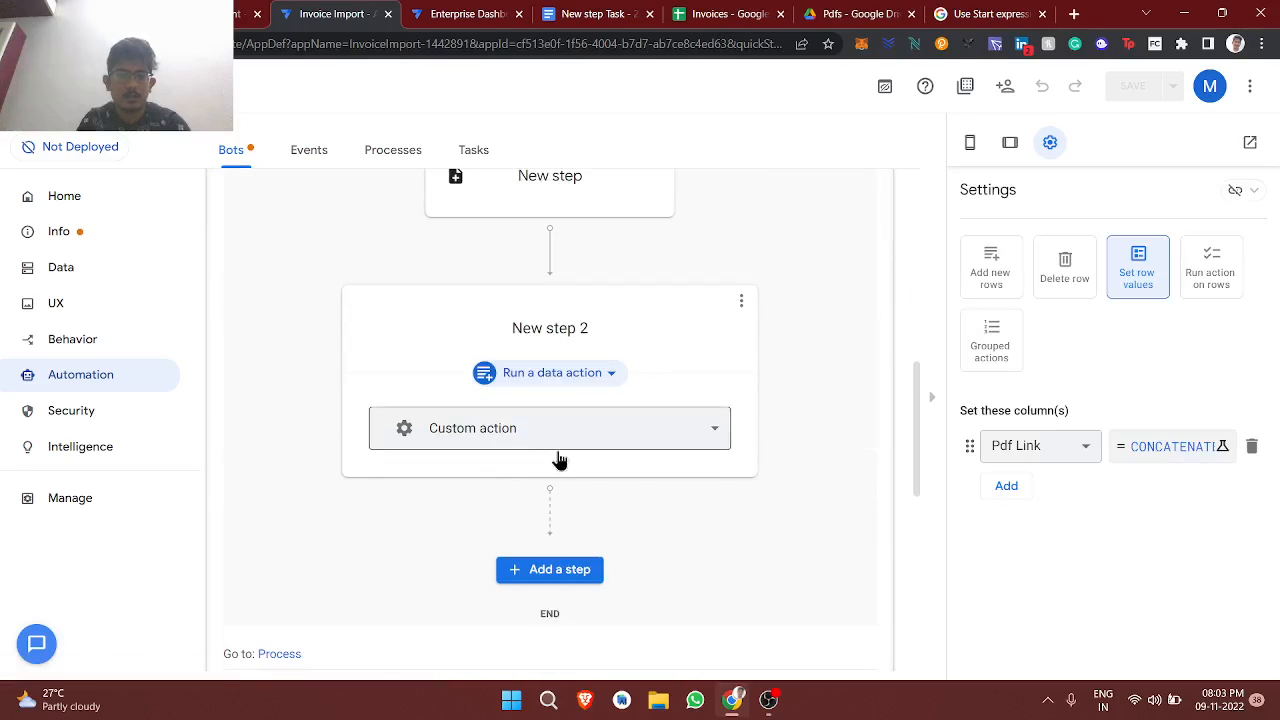
left_click(1155, 447)
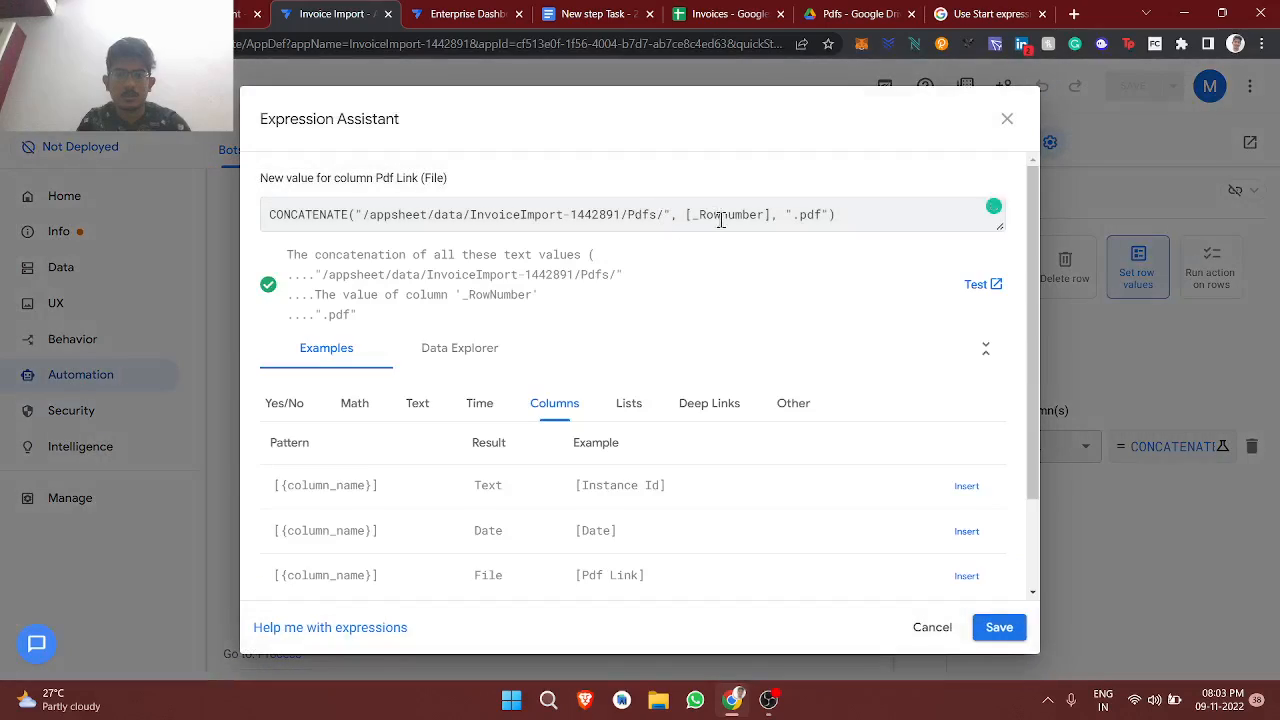
left_click(1007, 118)
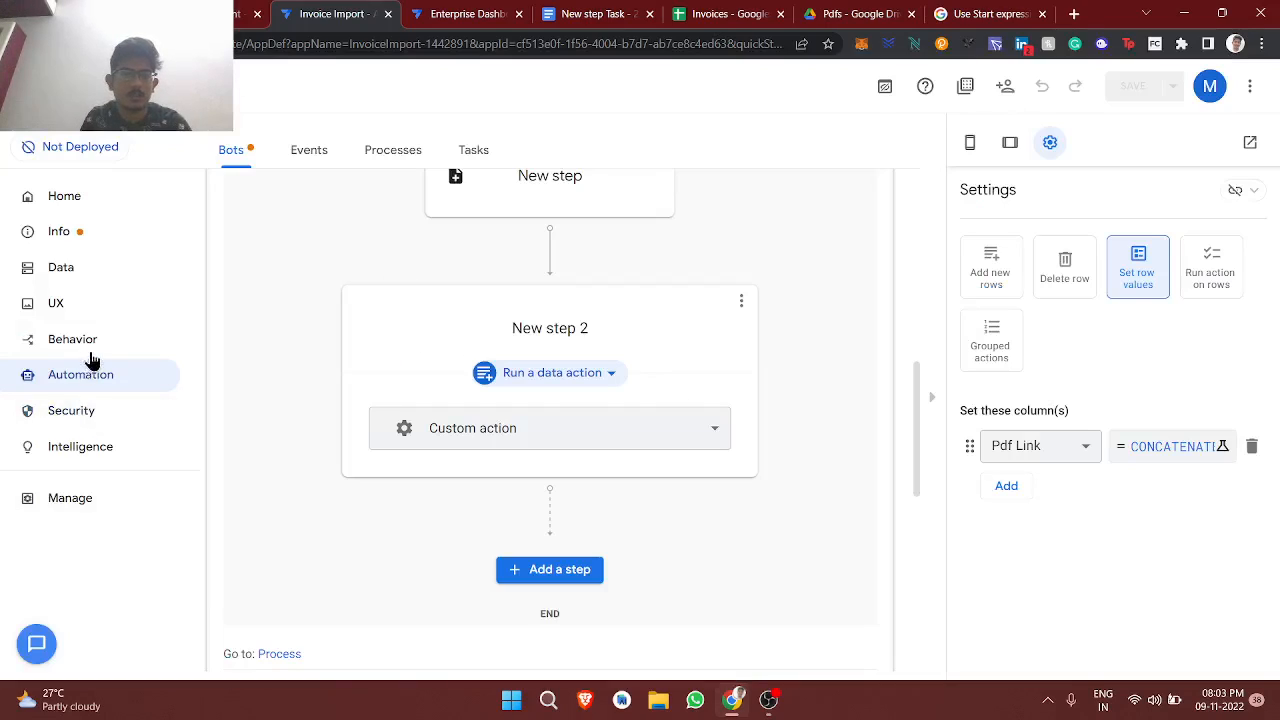
Step: Bring up the app's UX views, and check the Start expression in the task's Google Docs body template
left_click(69, 305)
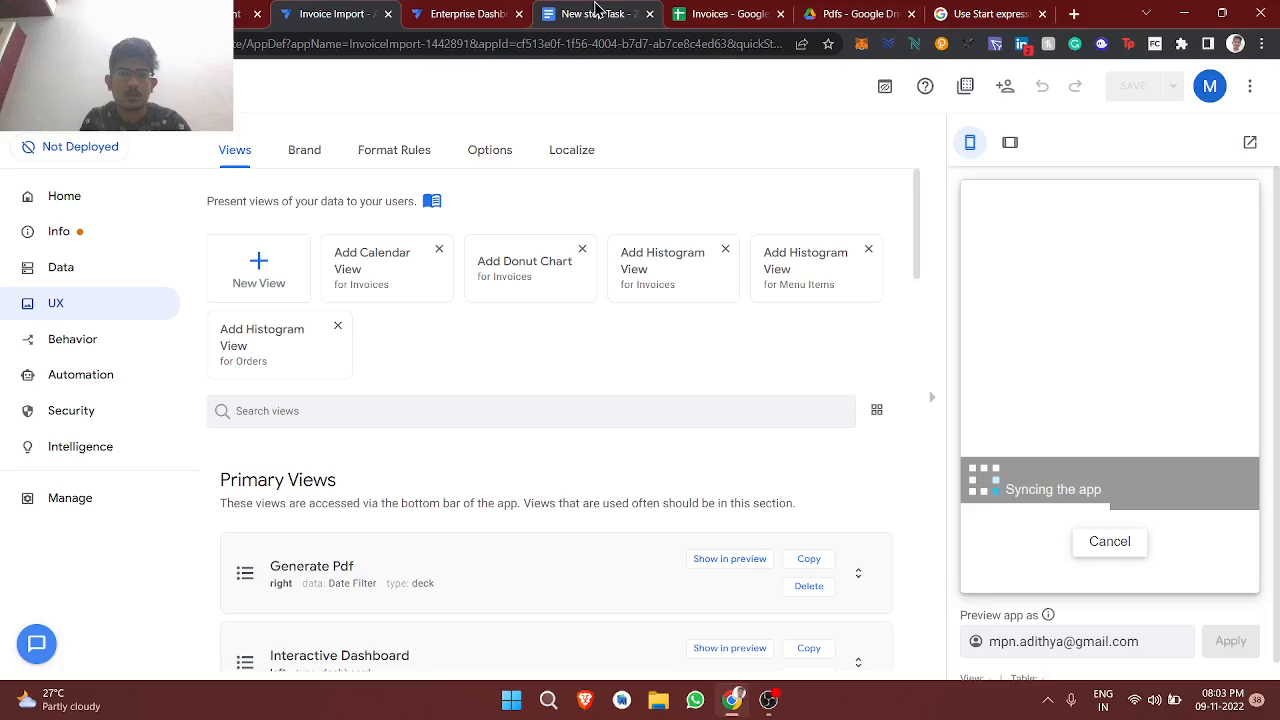
left_click(473, 12)
left_click(580, 12)
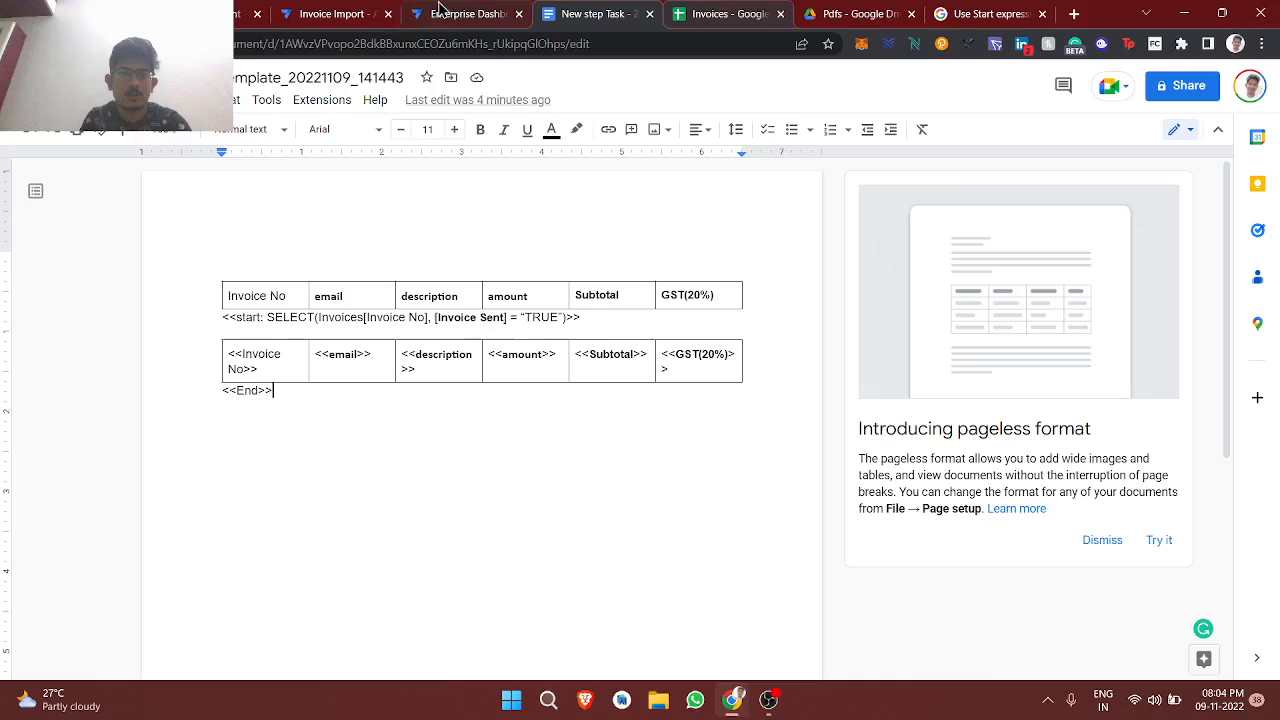
Step: In the AppSheet preview, add and save a new Generate Pdf record dated 09-11-2022 without a Pdf Link
left_click(360, 12)
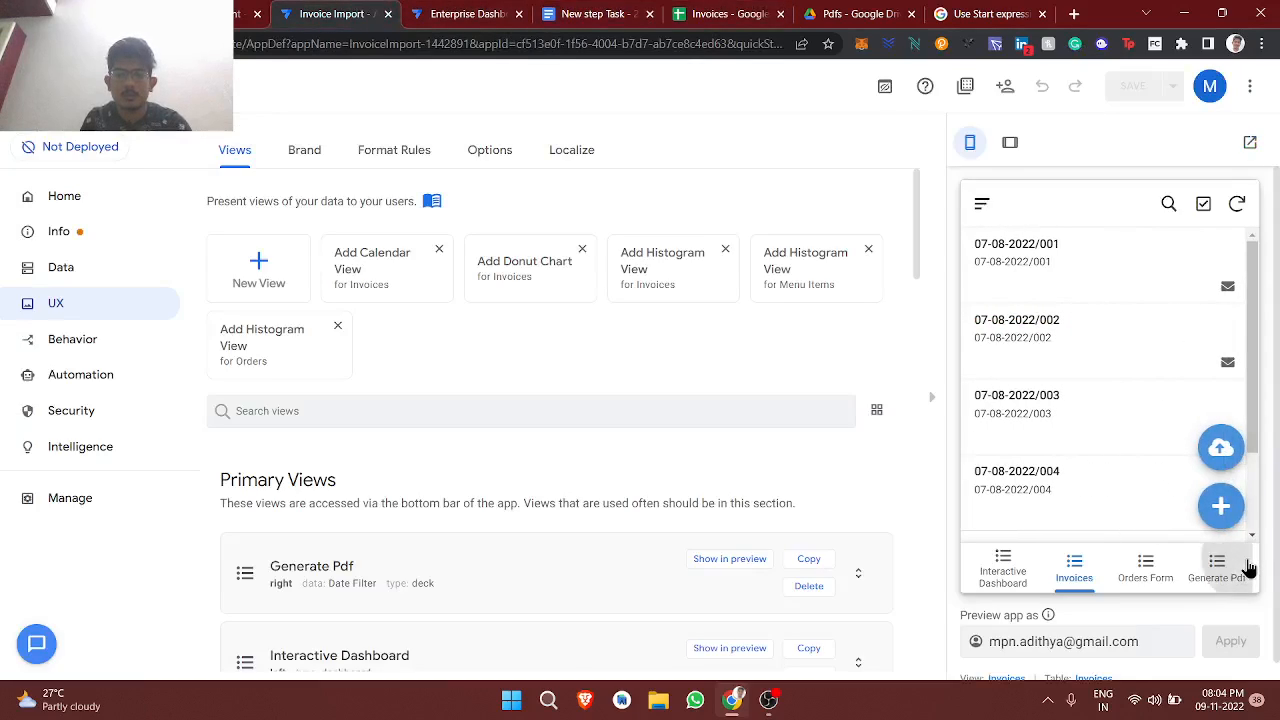
left_click(1215, 566)
left_click(1221, 505)
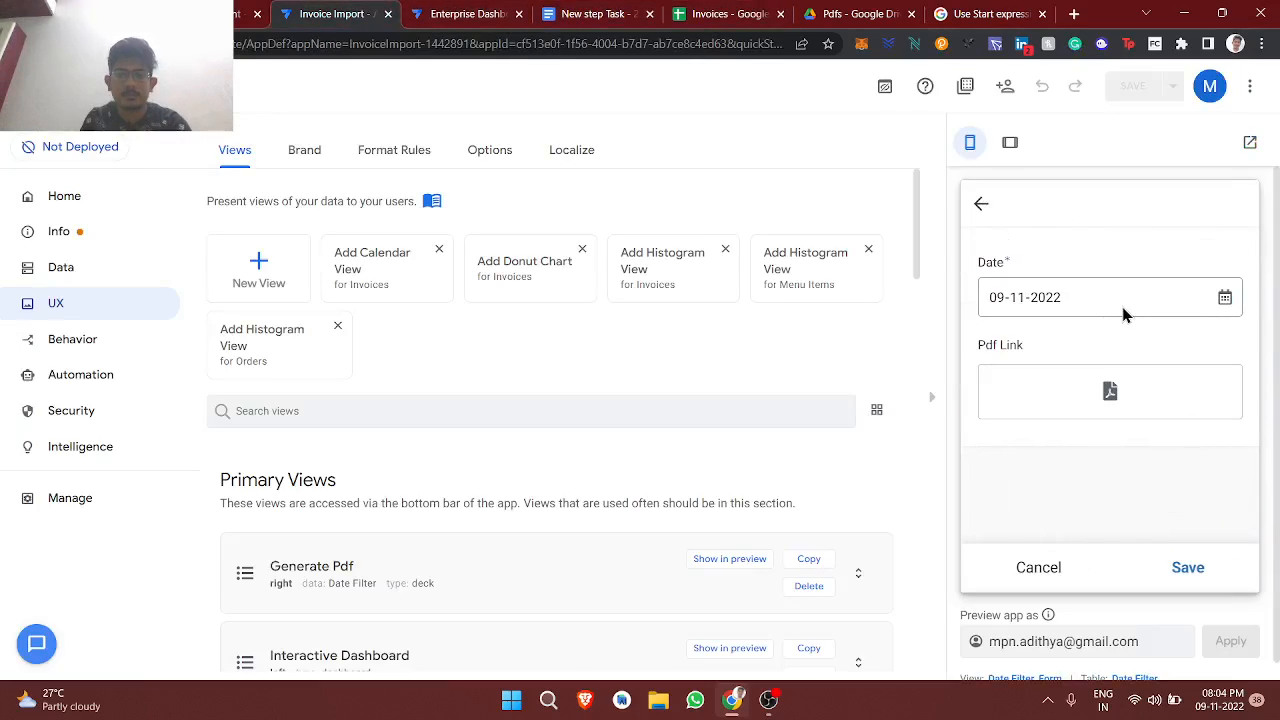
left_click(1188, 567)
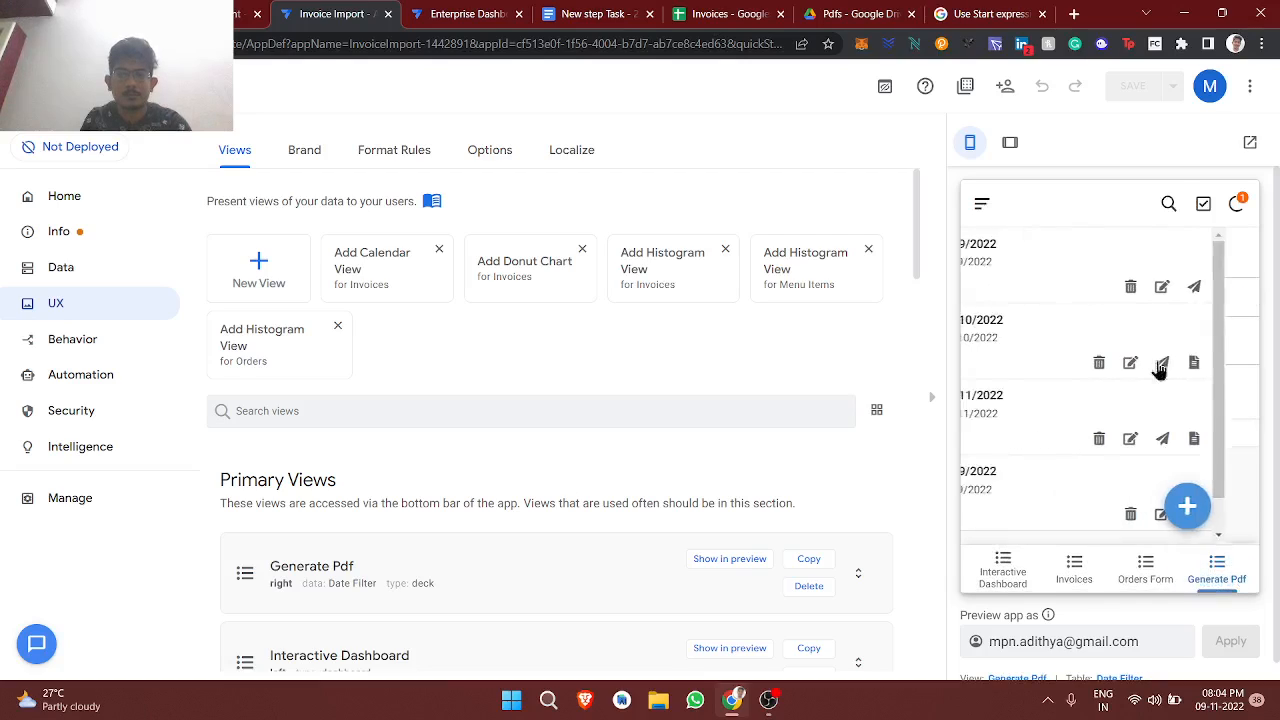
Step: Sync the preview app and inspect the generated 5.pdf in Google Drive's Pdfs folder
left_click(1230, 207)
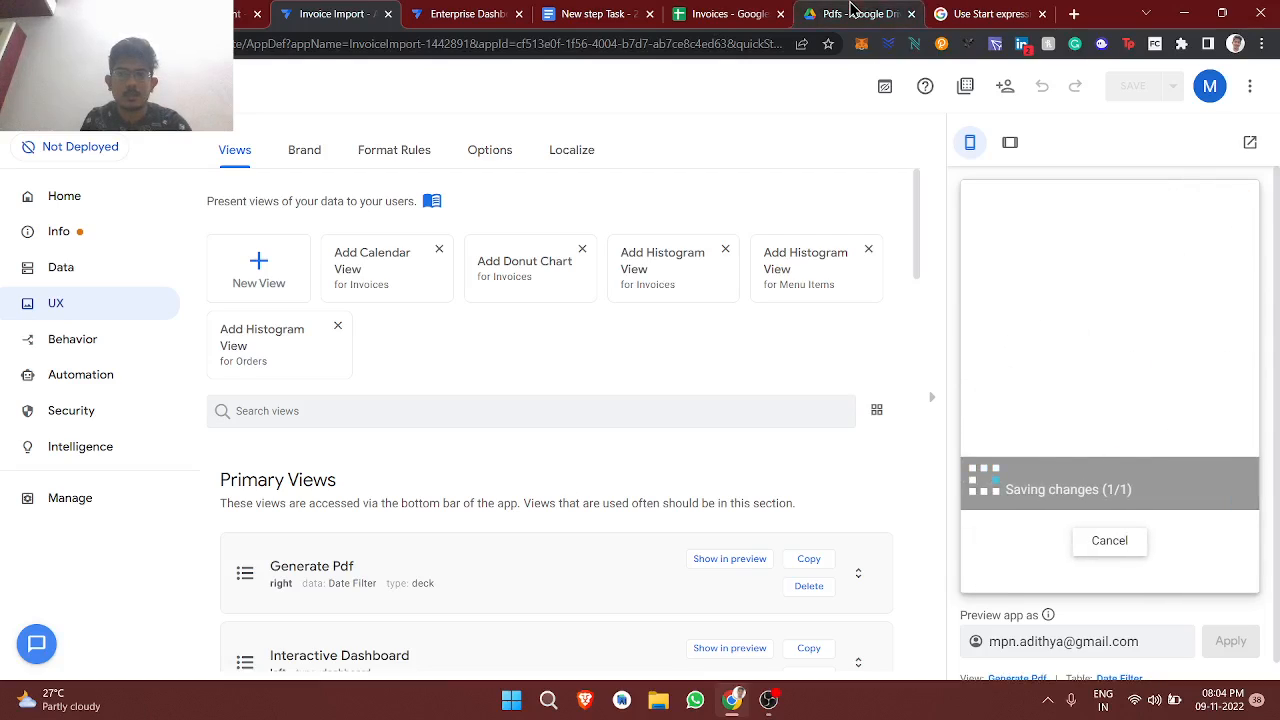
left_click(849, 13)
left_click(348, 12)
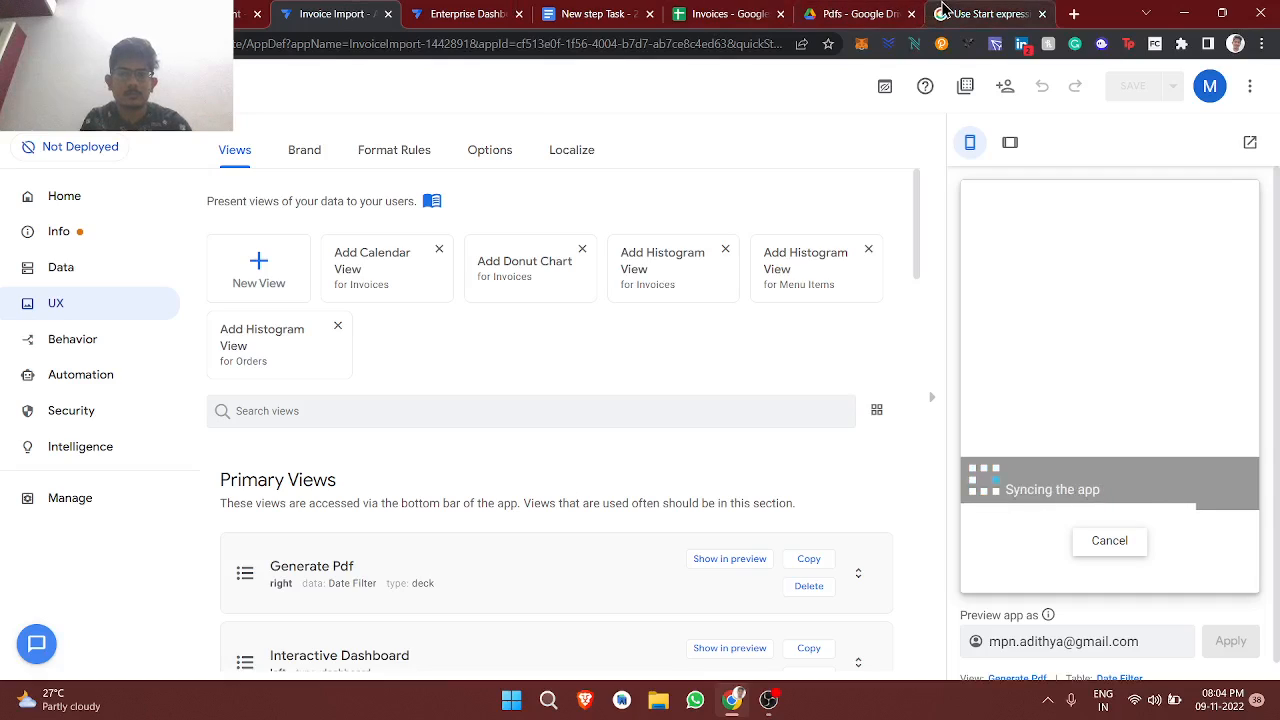
left_click(855, 8)
double_click(326, 320)
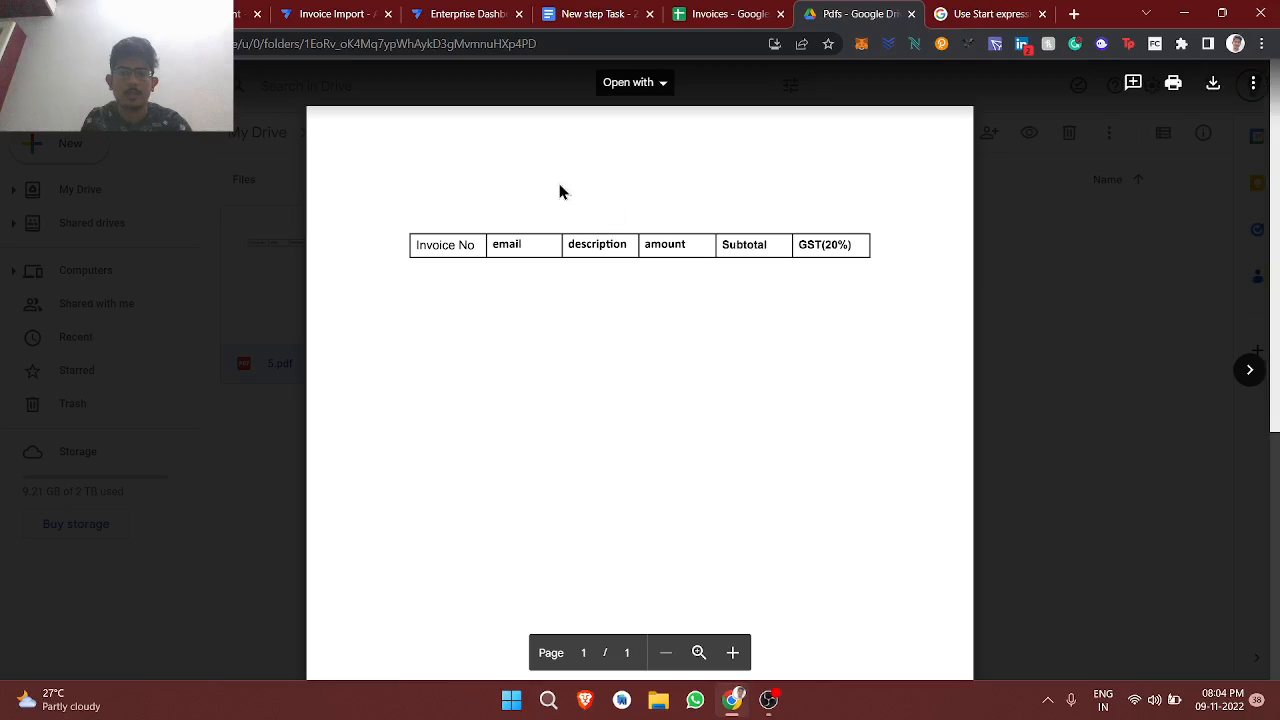
key("Escape")
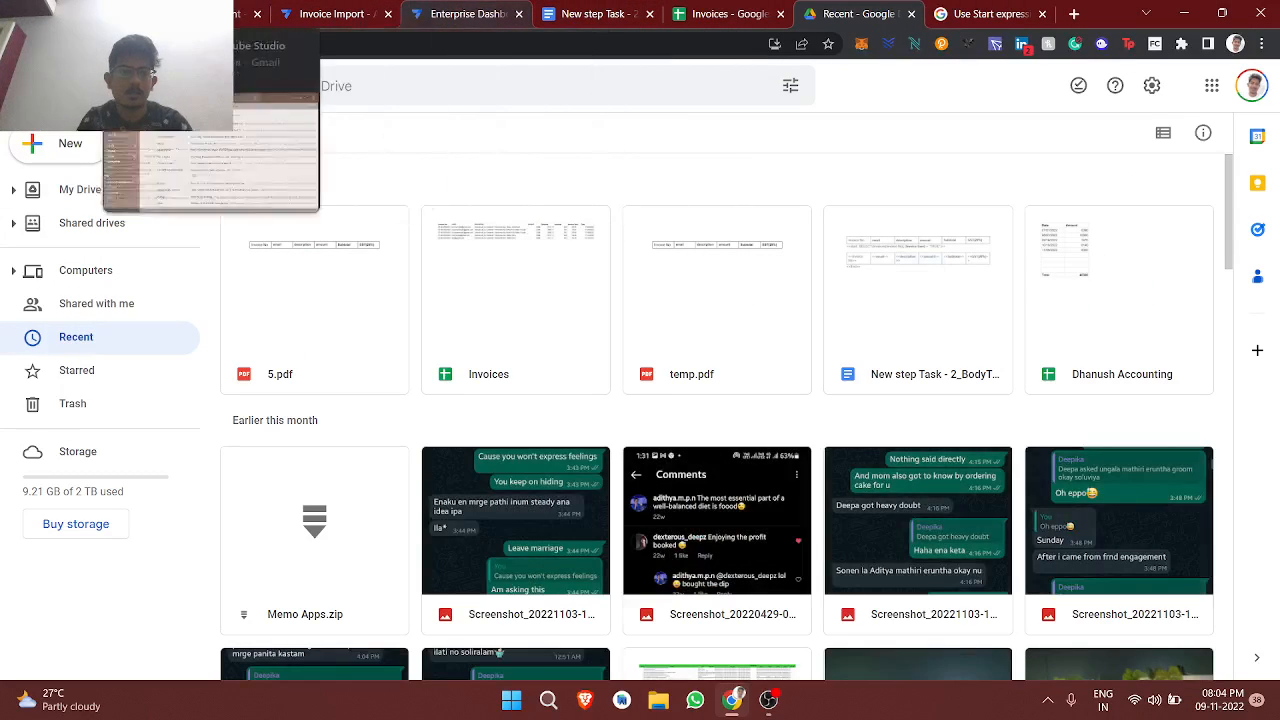
Step: Return to AppSheet, open the 11/9/2022 record linked to 5.pdf and view its file with the Open Pdf action
left_click(462, 14)
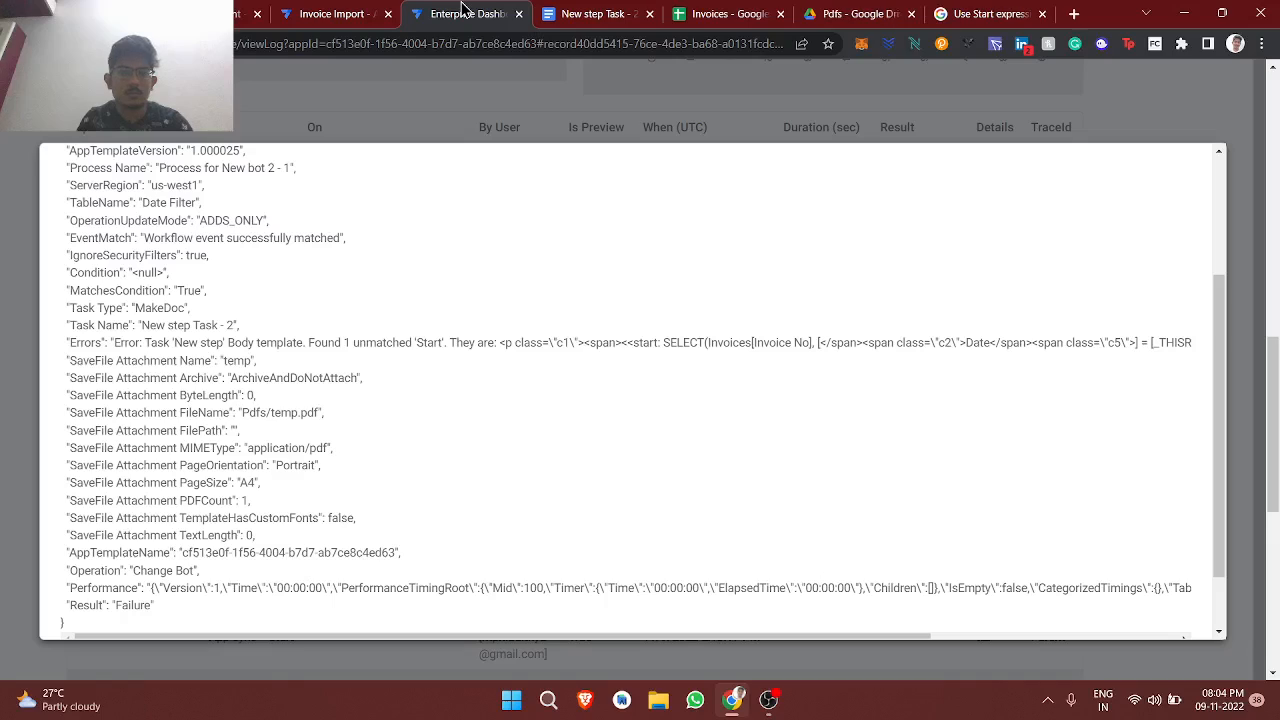
left_click(360, 12)
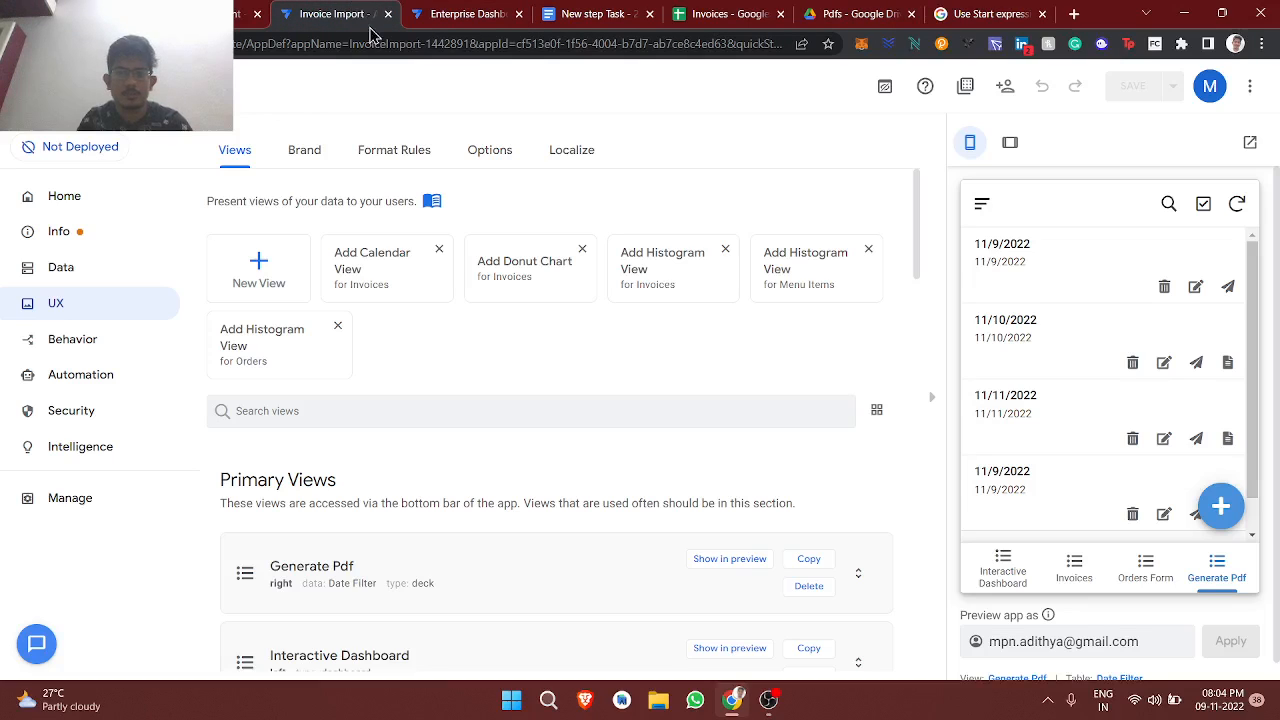
scroll(1172, 507, "down", 1)
left_click(1043, 463)
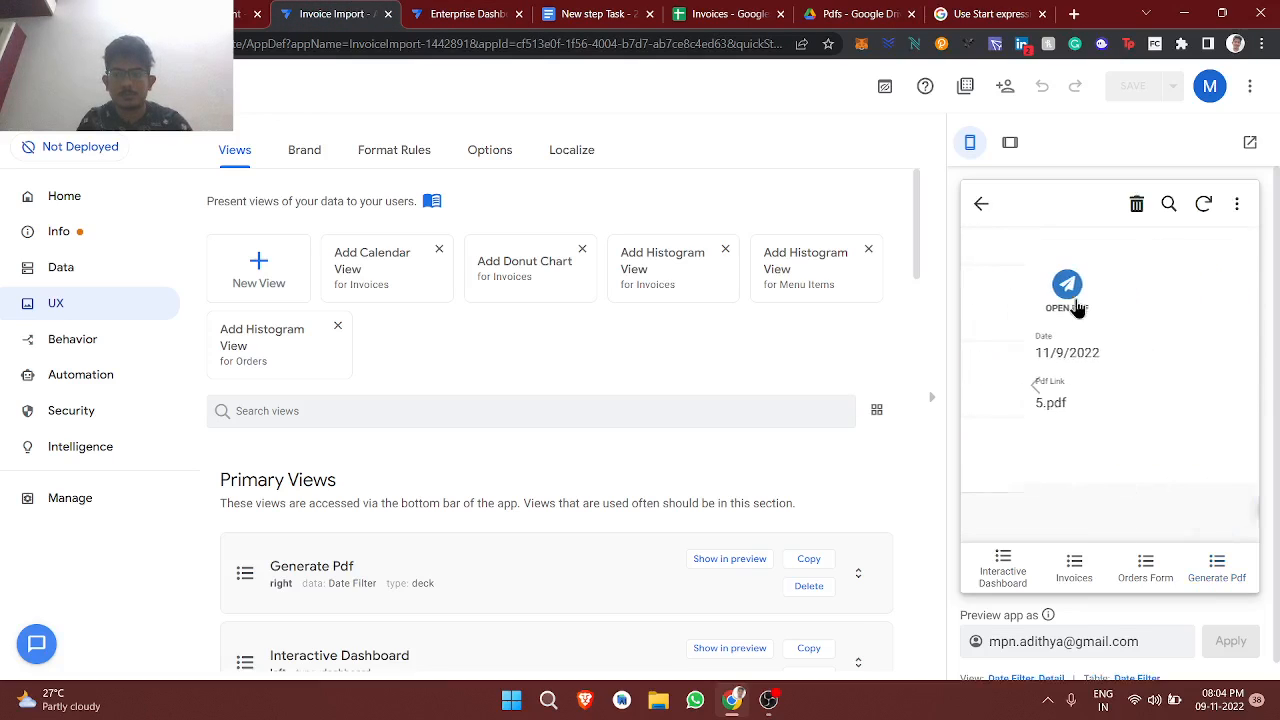
left_click(1018, 302)
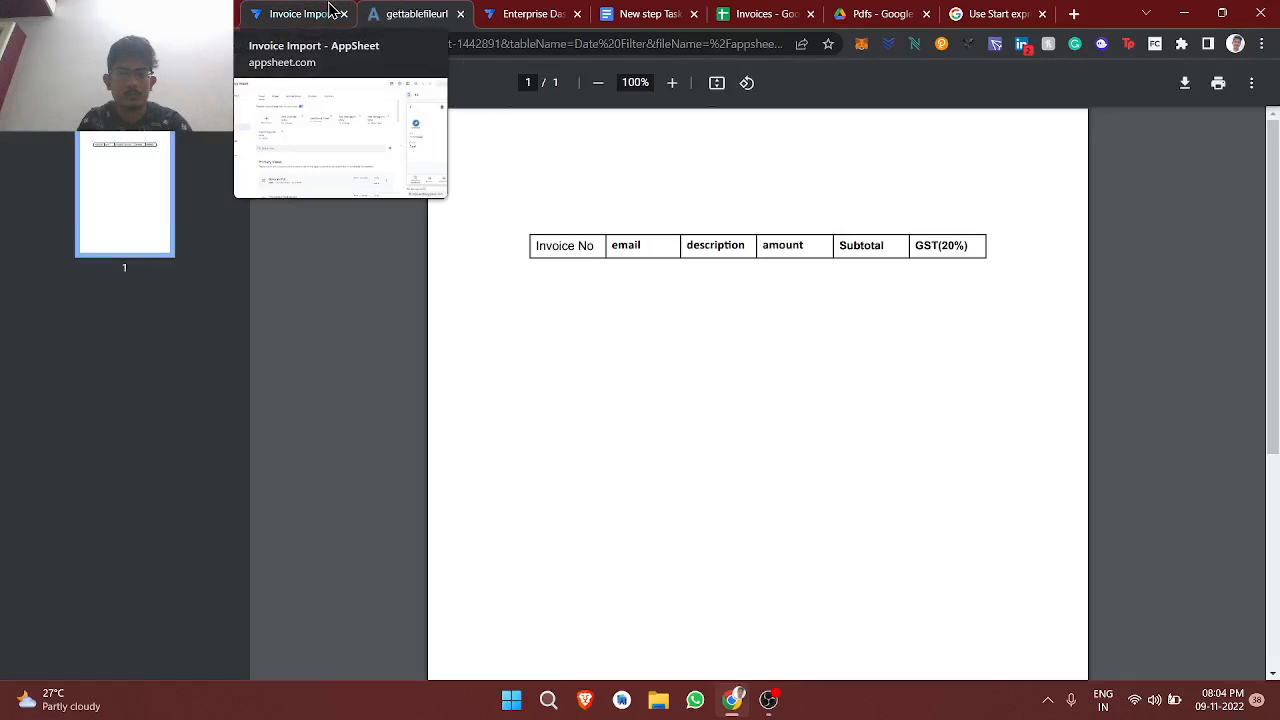
left_click(330, 12)
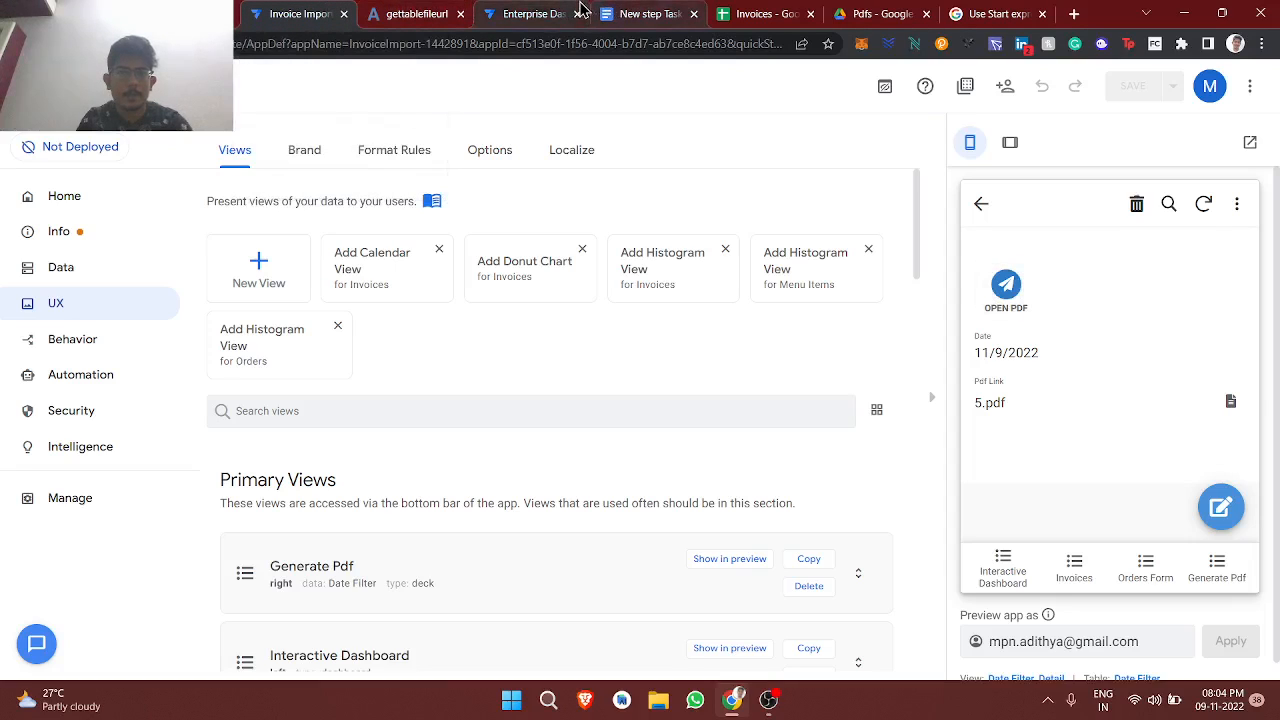
Step: In the Google Docs body template, replace the Start expression's column reference with the Invoice Sent header copied from Sheet1 of the Invoices spreadsheet
left_click(648, 14)
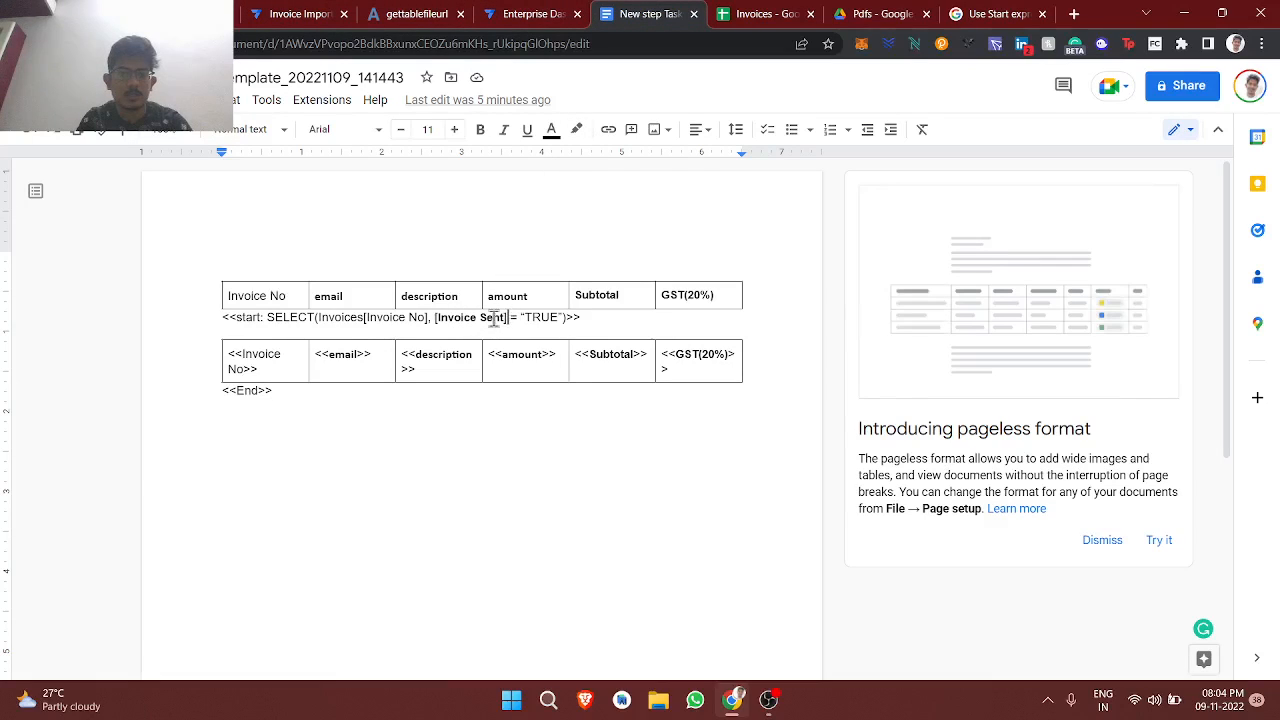
left_click(437, 319)
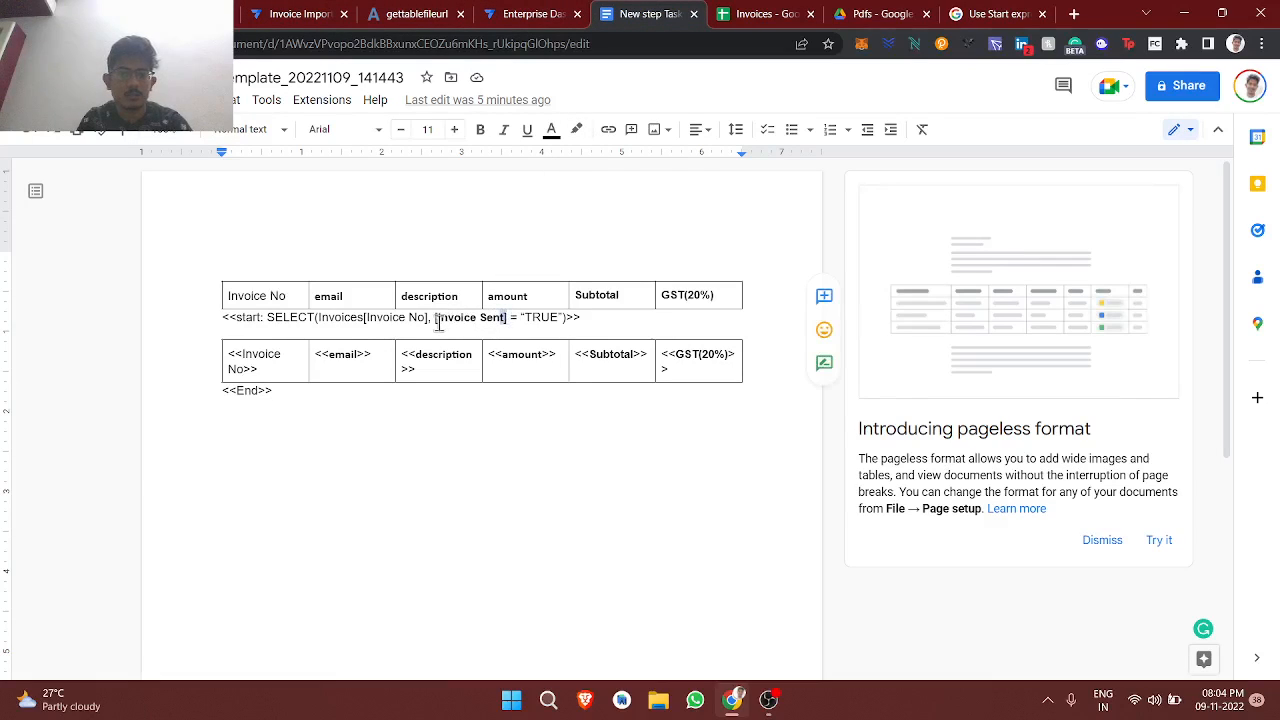
left_click_drag(439, 323, 438, 323)
key("ctrl+c")
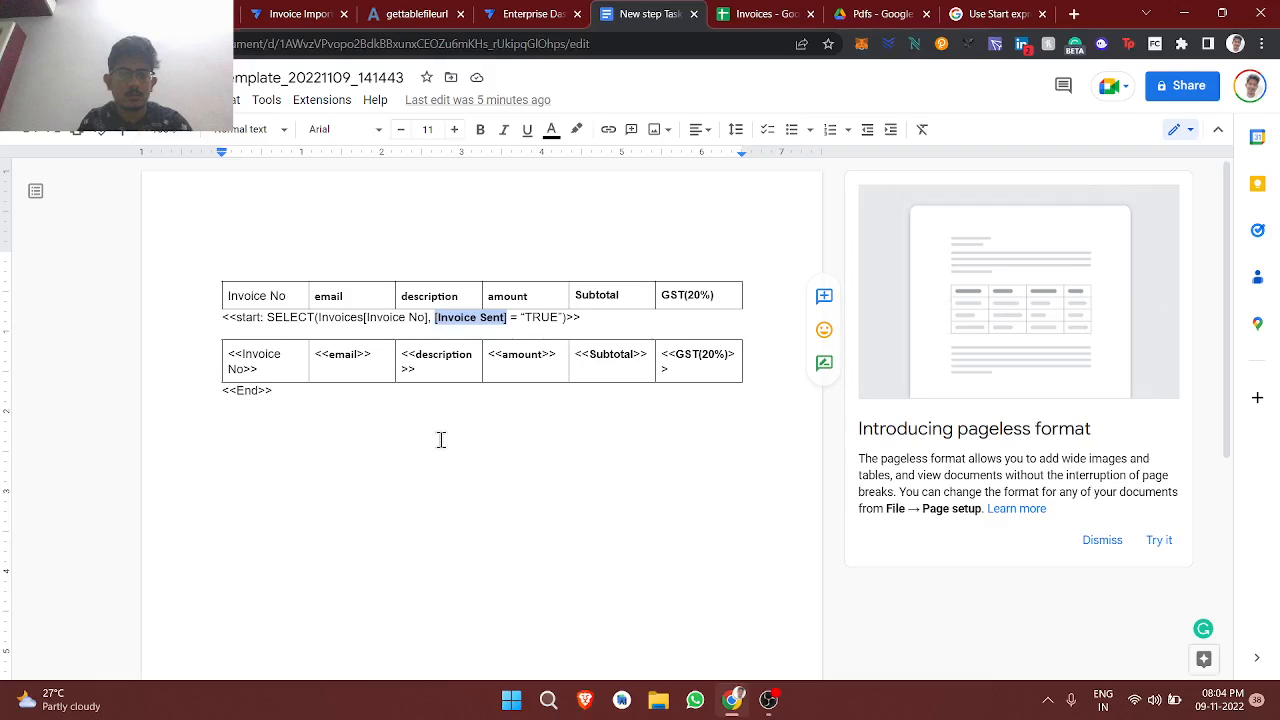
type("[")
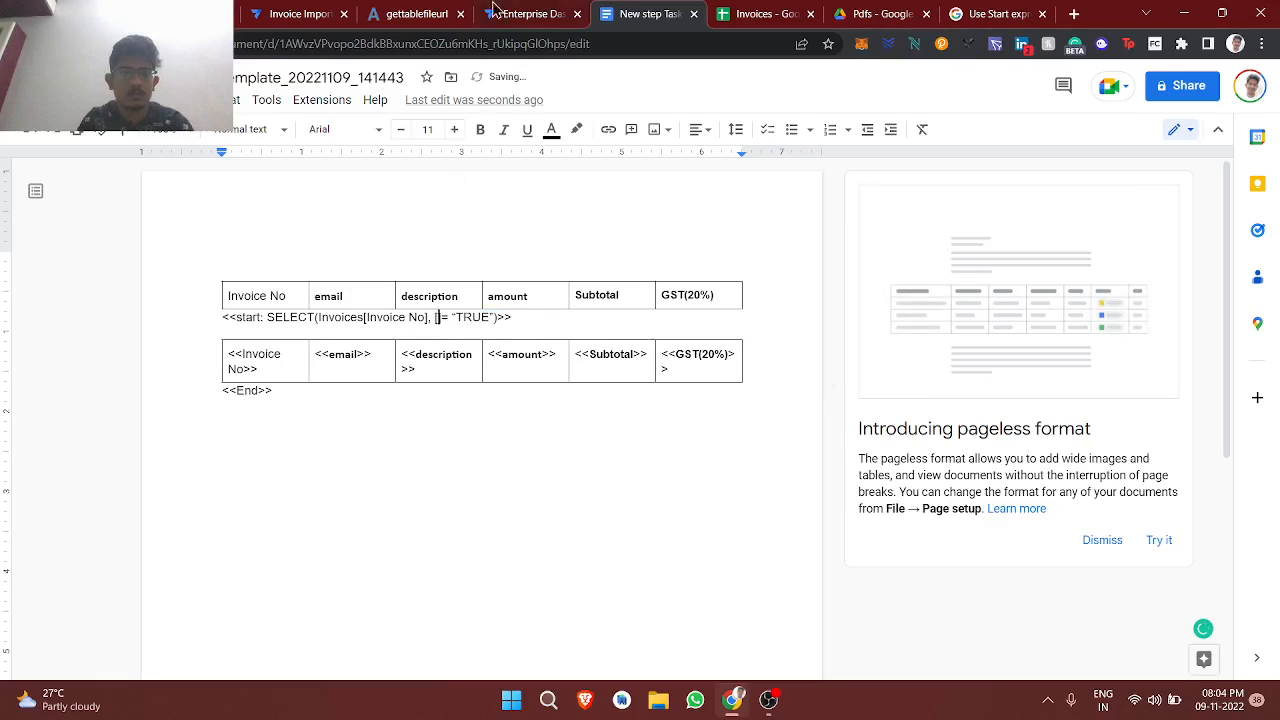
left_click(740, 13)
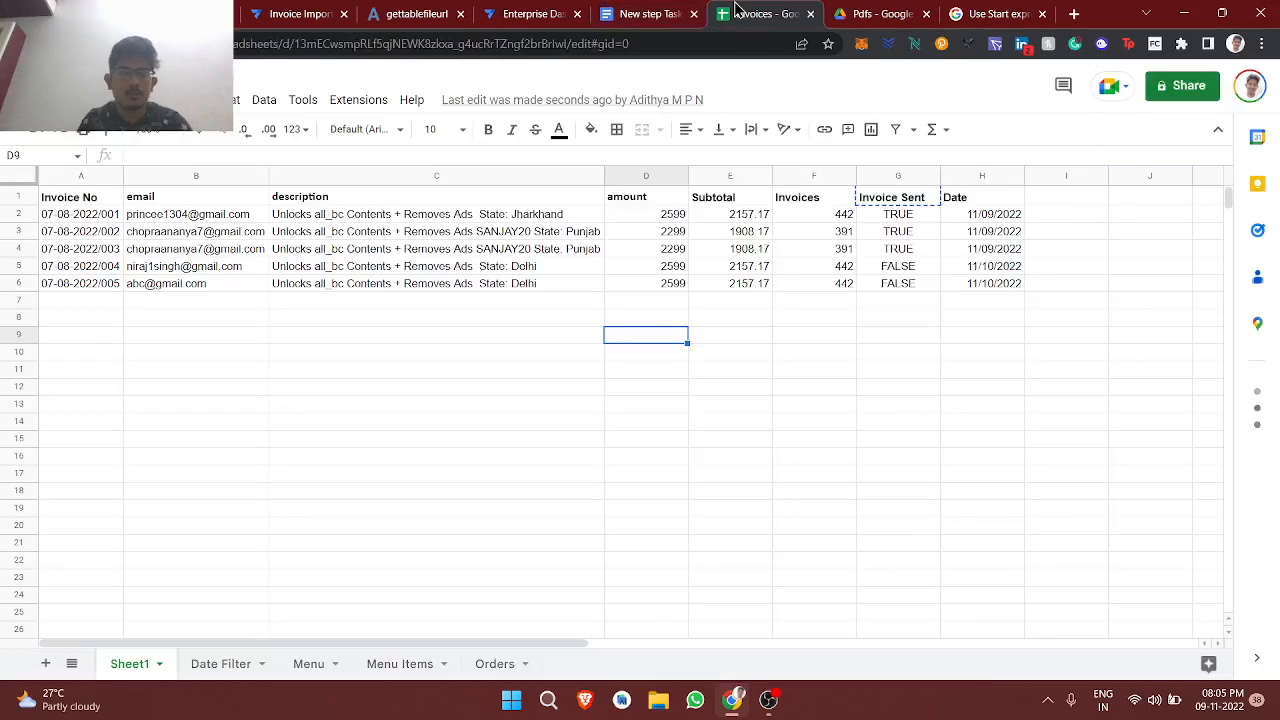
left_click(894, 218)
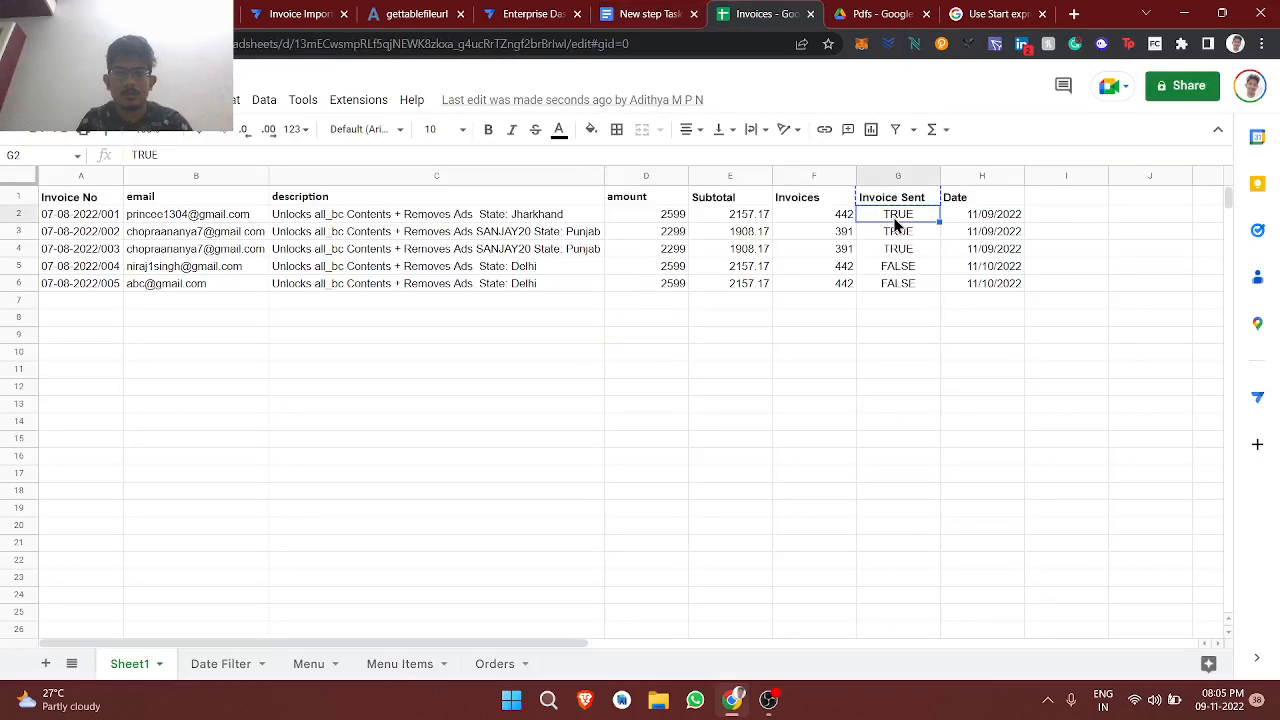
left_click(884, 201)
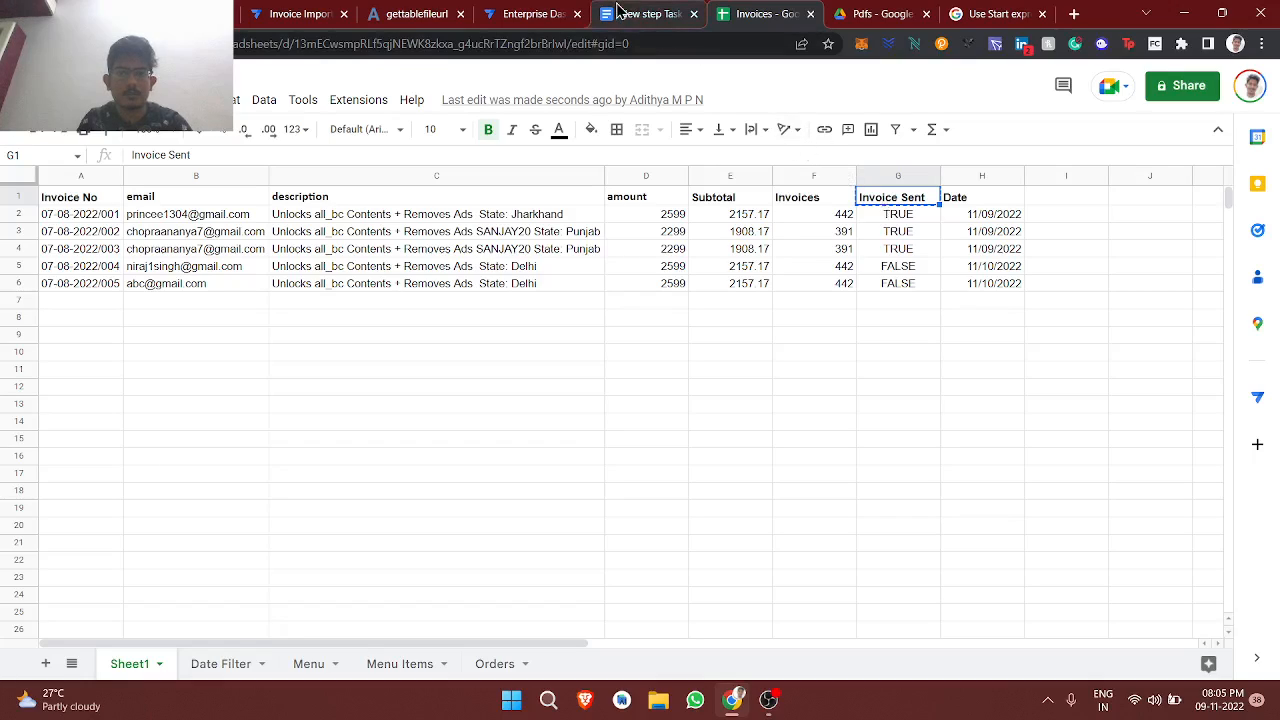
left_click(522, 13)
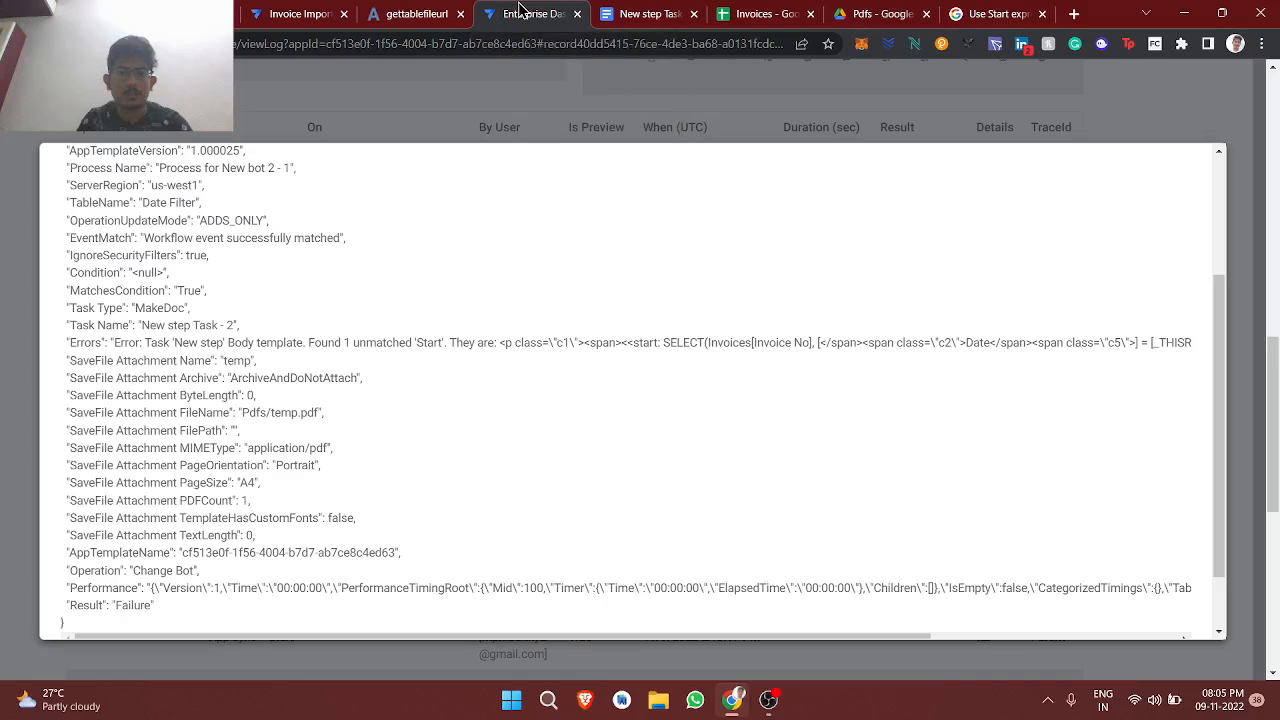
left_click(662, 12)
key("ctrl+v")
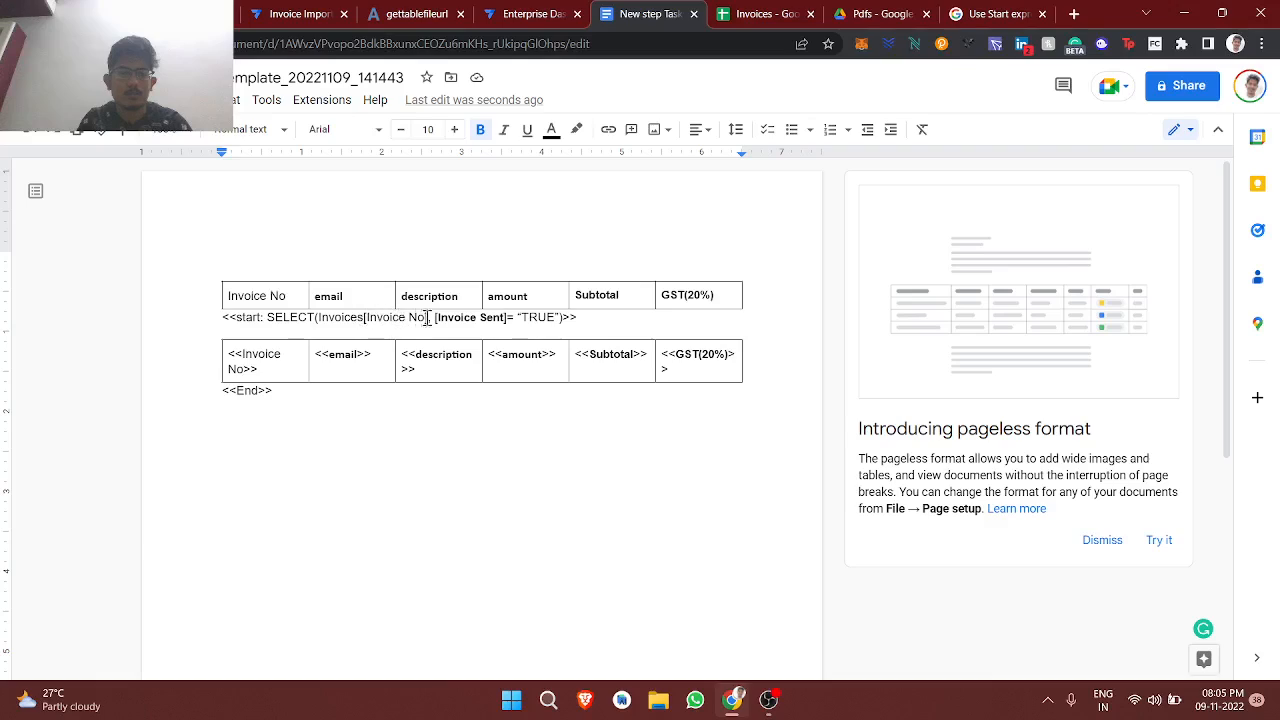
Step: Remove the quotation marks around TRUE in the template's Start expression
left_click(525, 317)
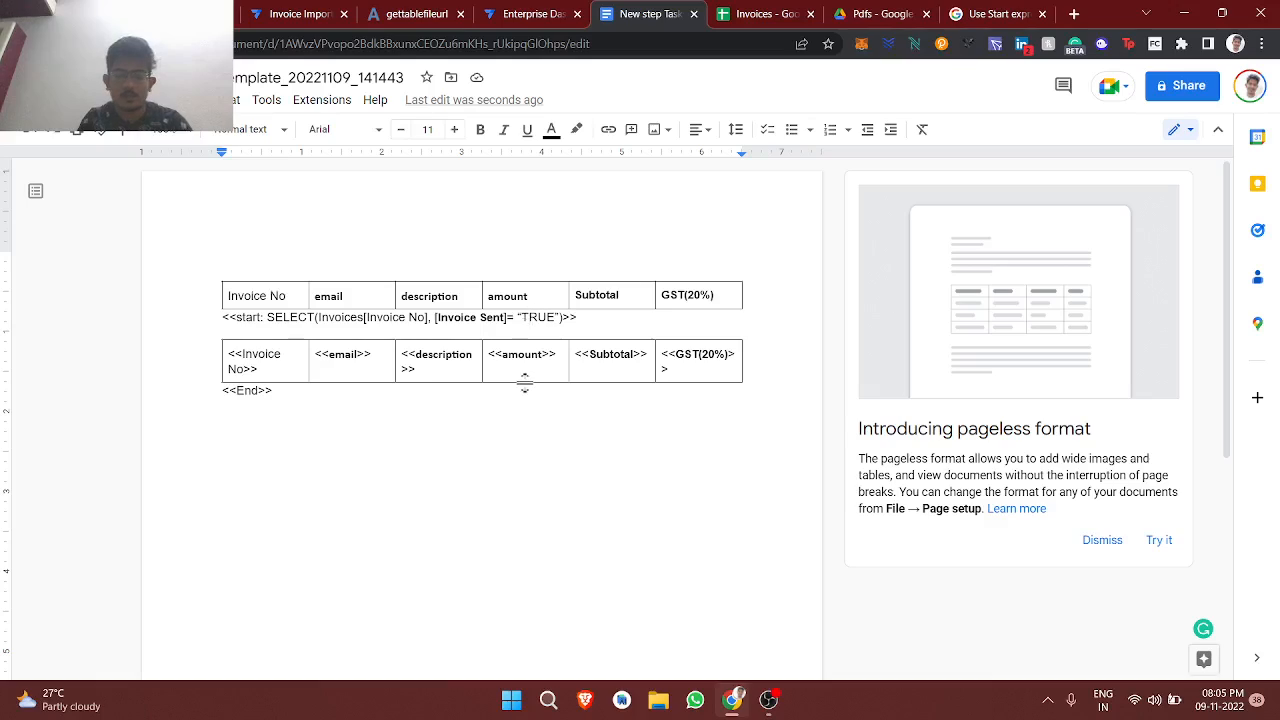
key("BackSpace")
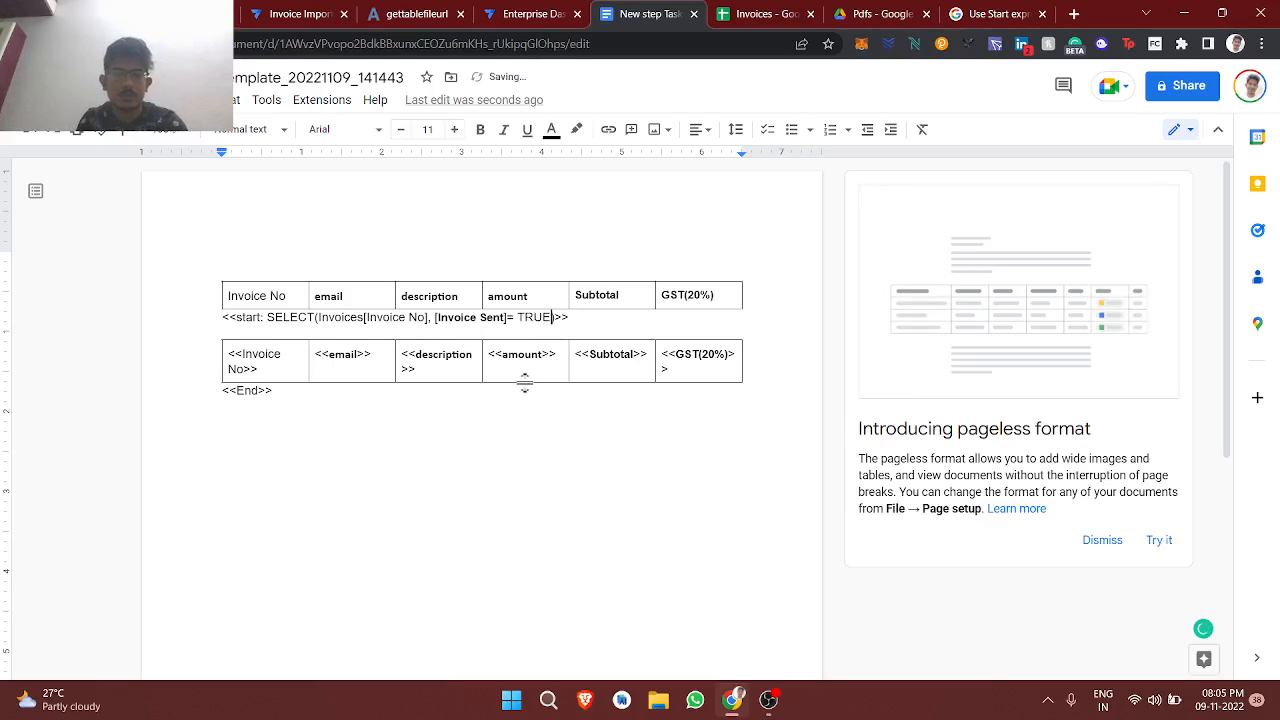
key("Left")
key("Left")
left_click(517, 560)
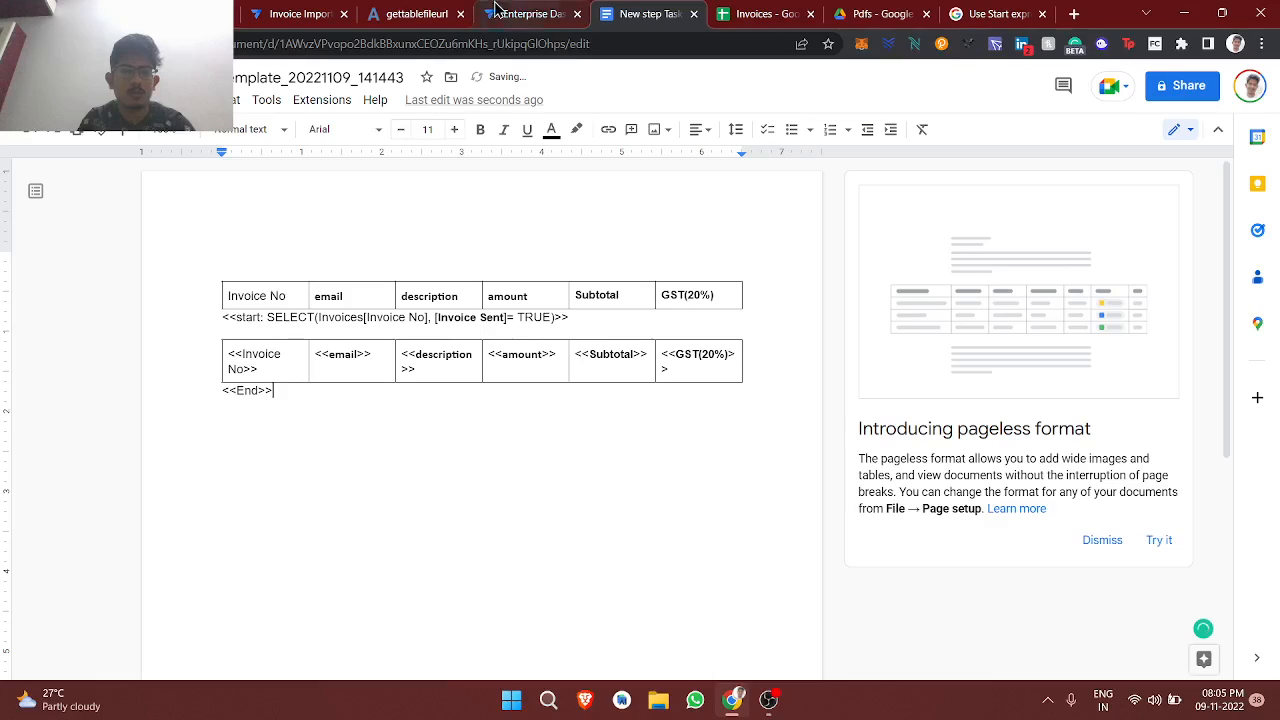
Step: In the AppSheet preview, save another Generate Pdf record dated 11/9/2022 without a Pdf Link and sync the app
left_click(300, 14)
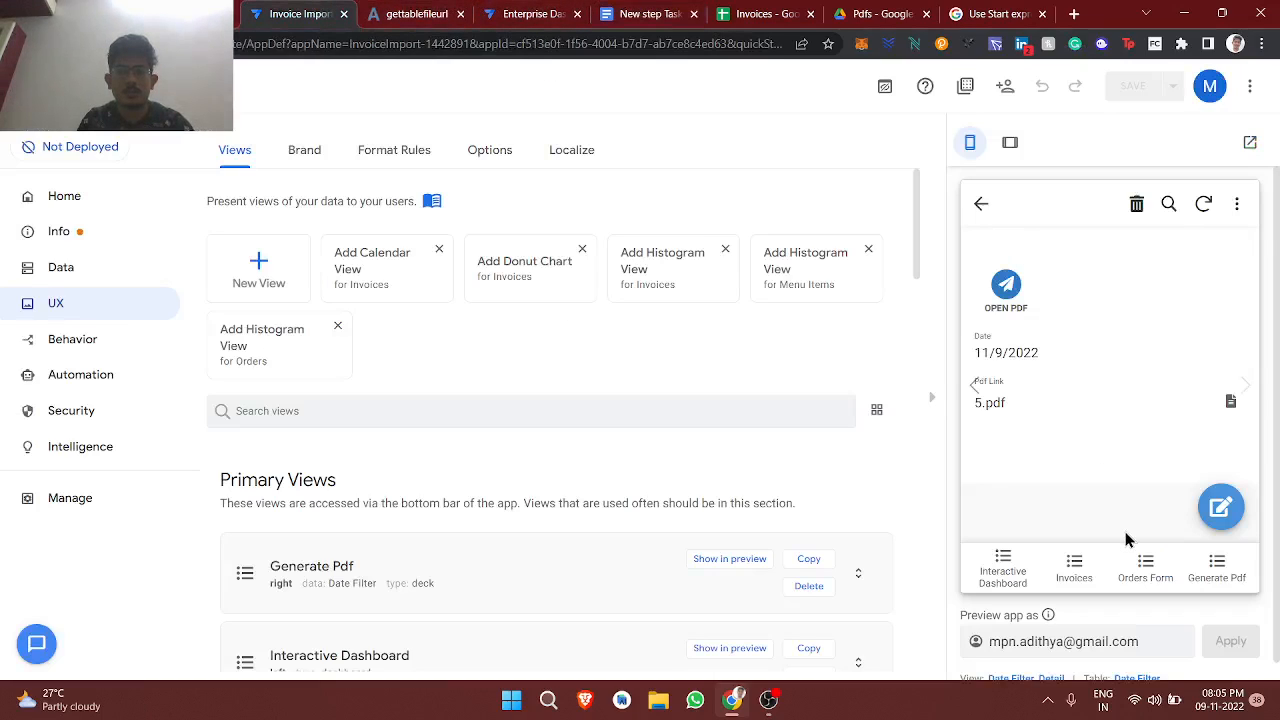
left_click(1203, 204)
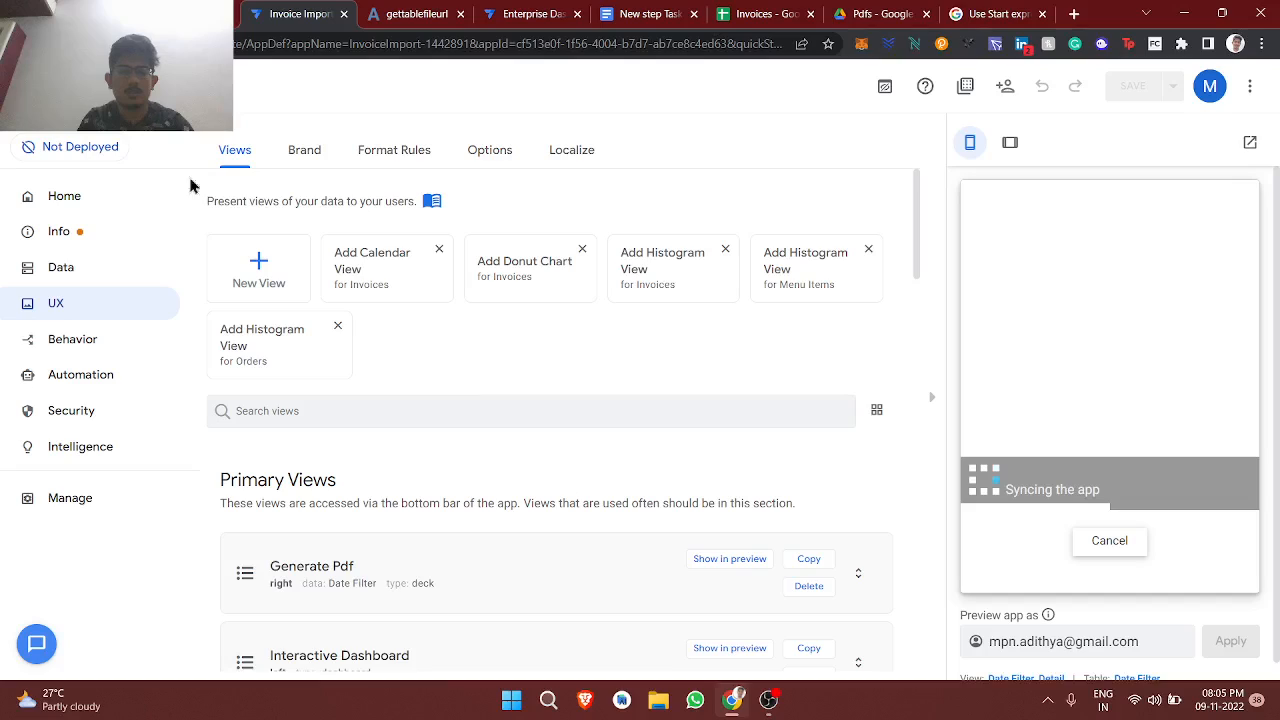
left_click(1228, 570)
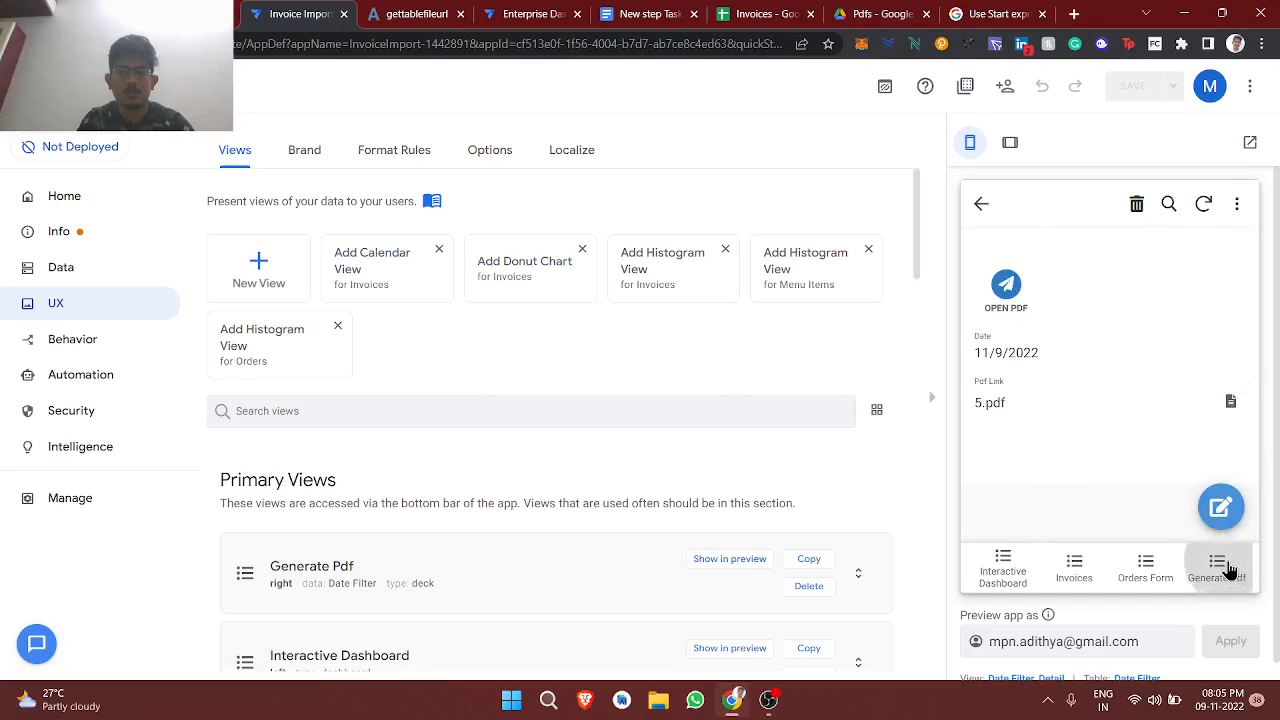
left_click(1228, 497)
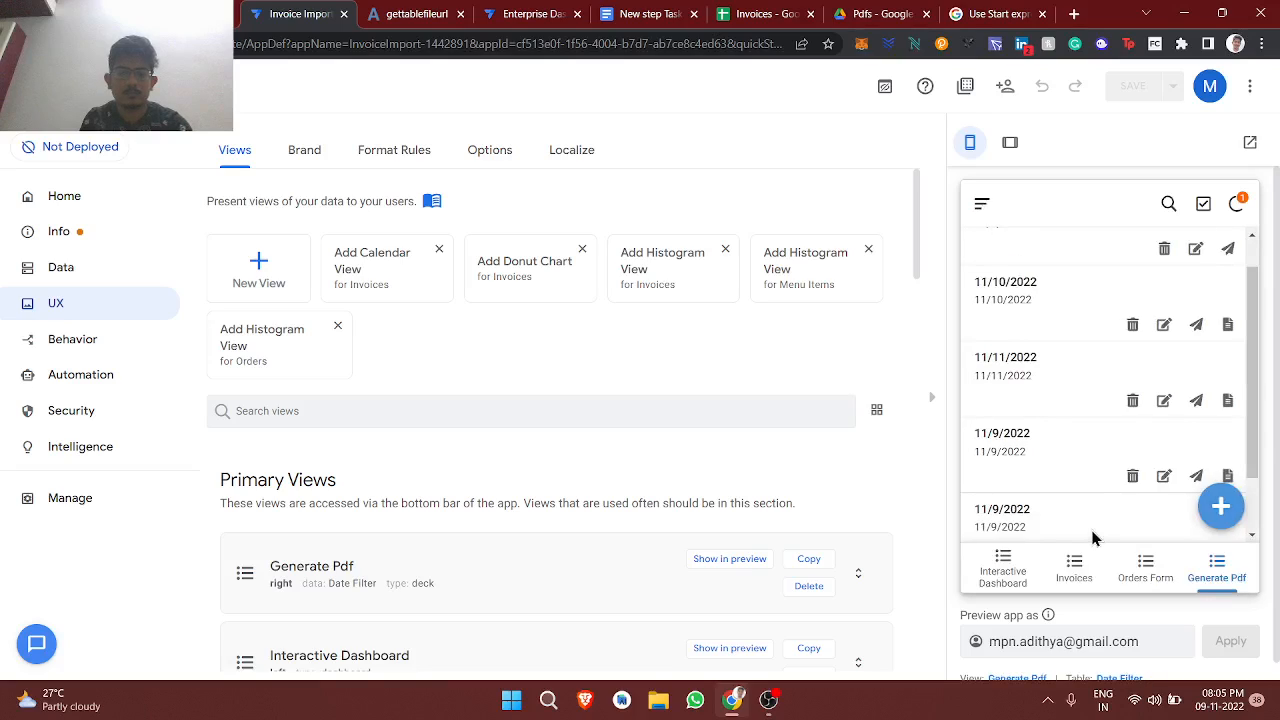
scroll(1093, 538, "down", 1)
left_click(1055, 467)
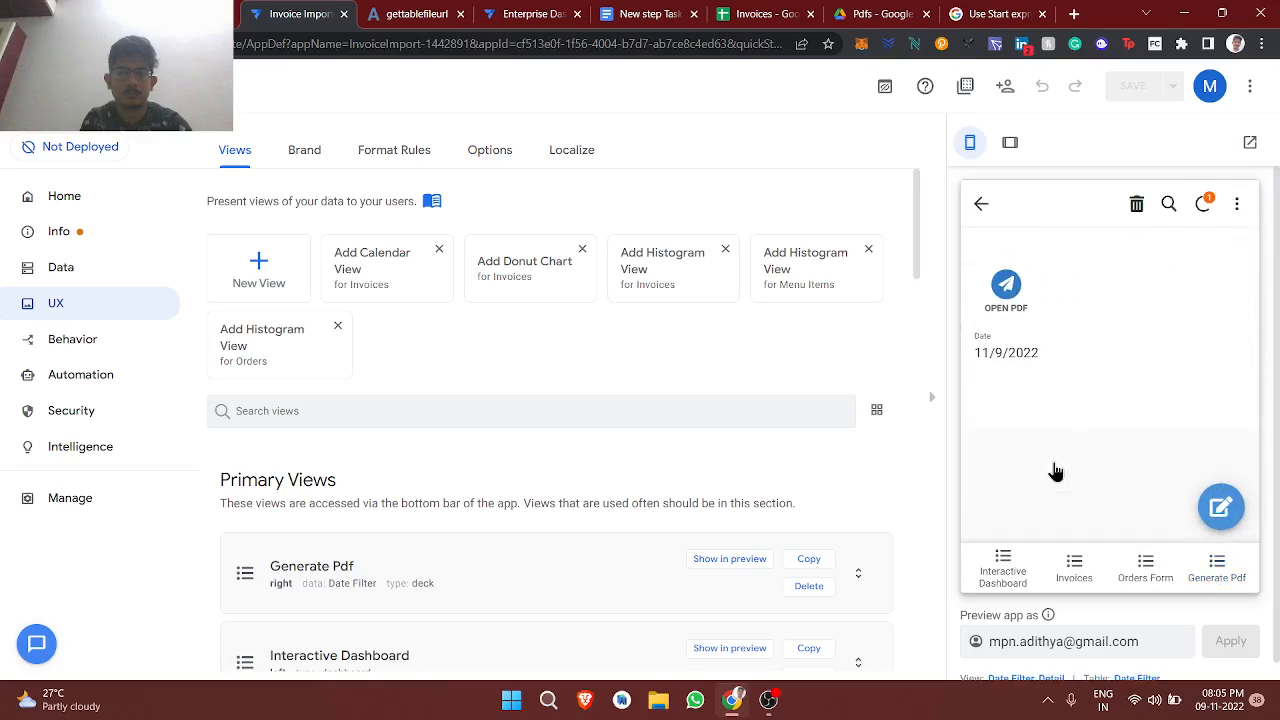
left_click(1203, 204)
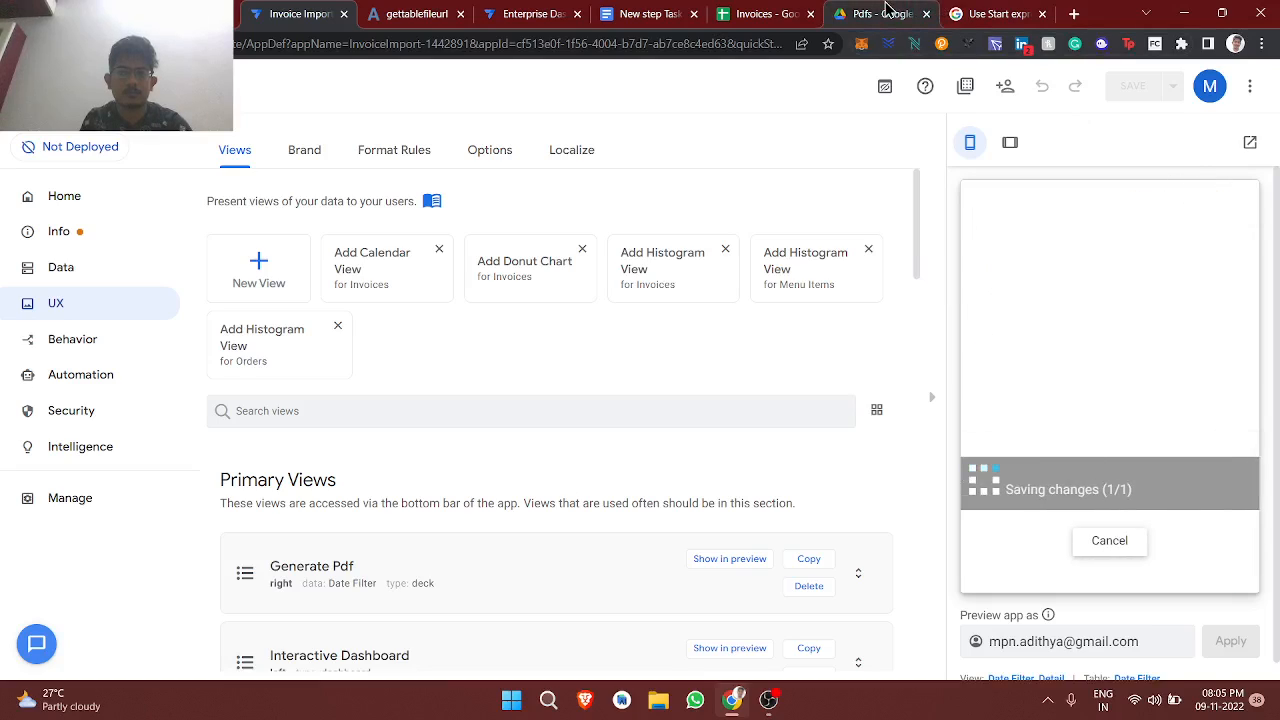
Step: Open 6.pdf from the Drive Pdfs folder and compare its invoice rows with the Start expression in the body template
left_click(886, 8)
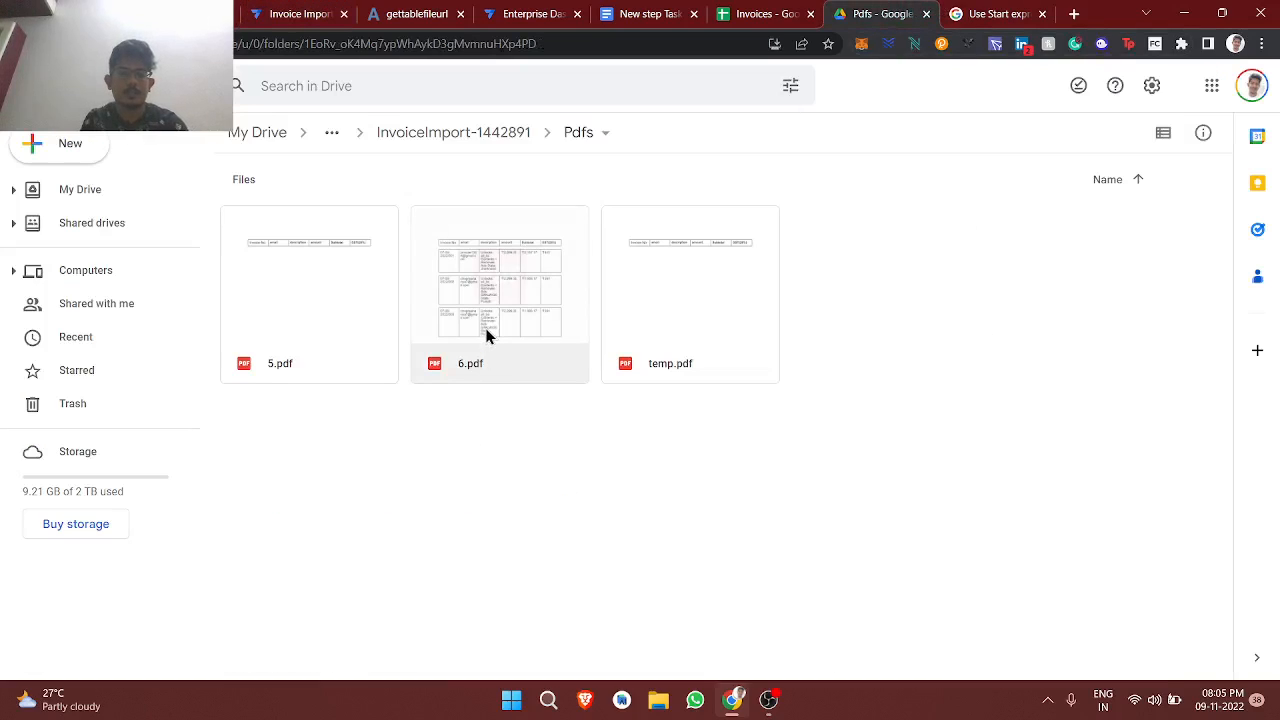
double_click(487, 336)
scroll(487, 336, "down", 5)
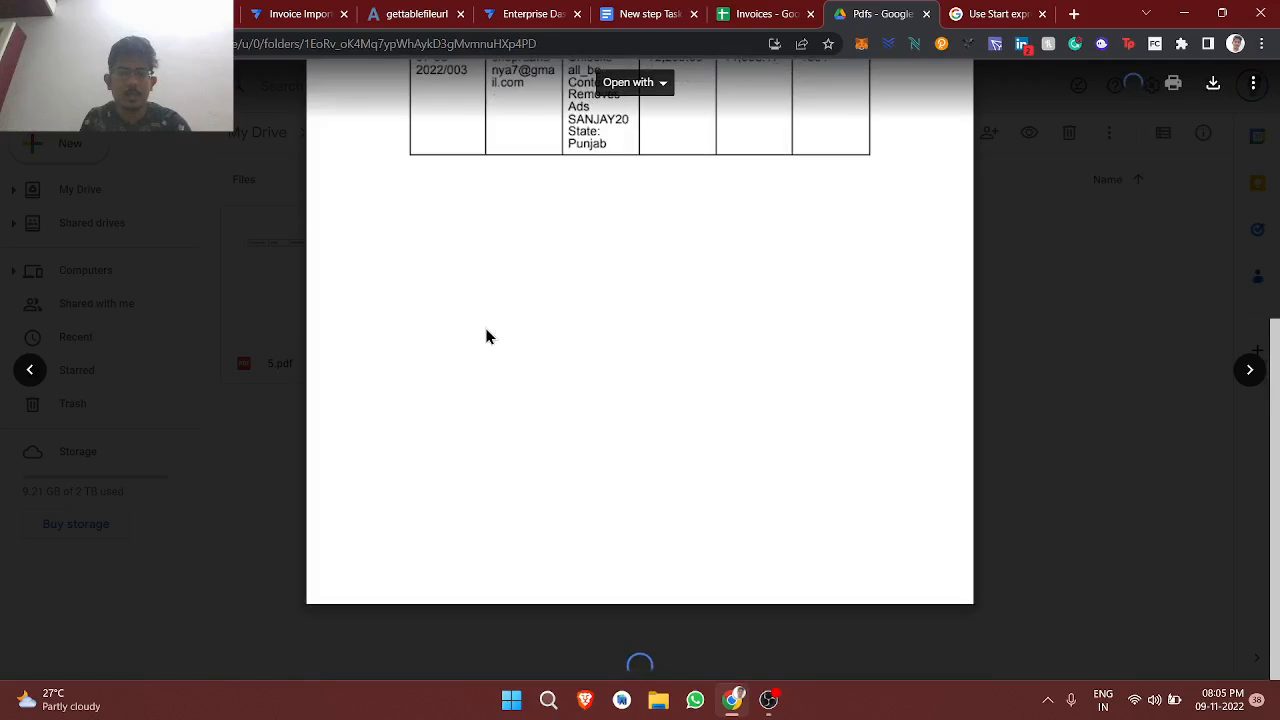
scroll(487, 336, "up", 5)
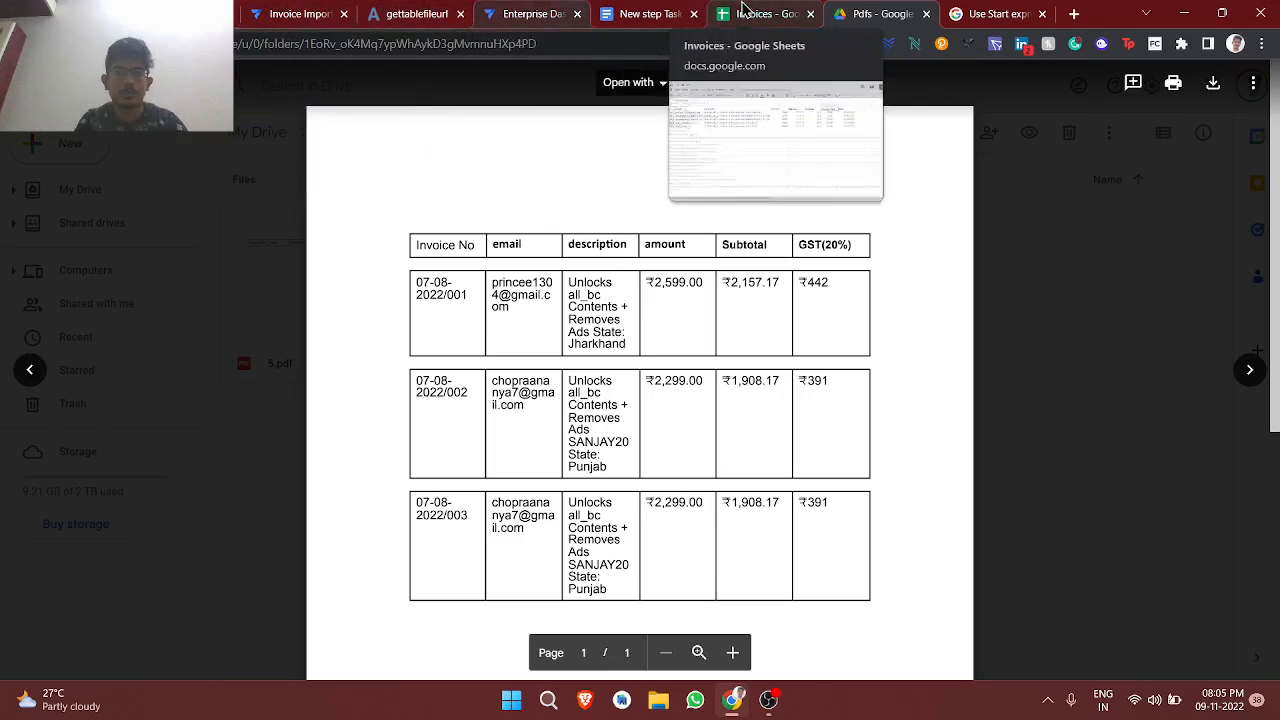
left_click(630, 10)
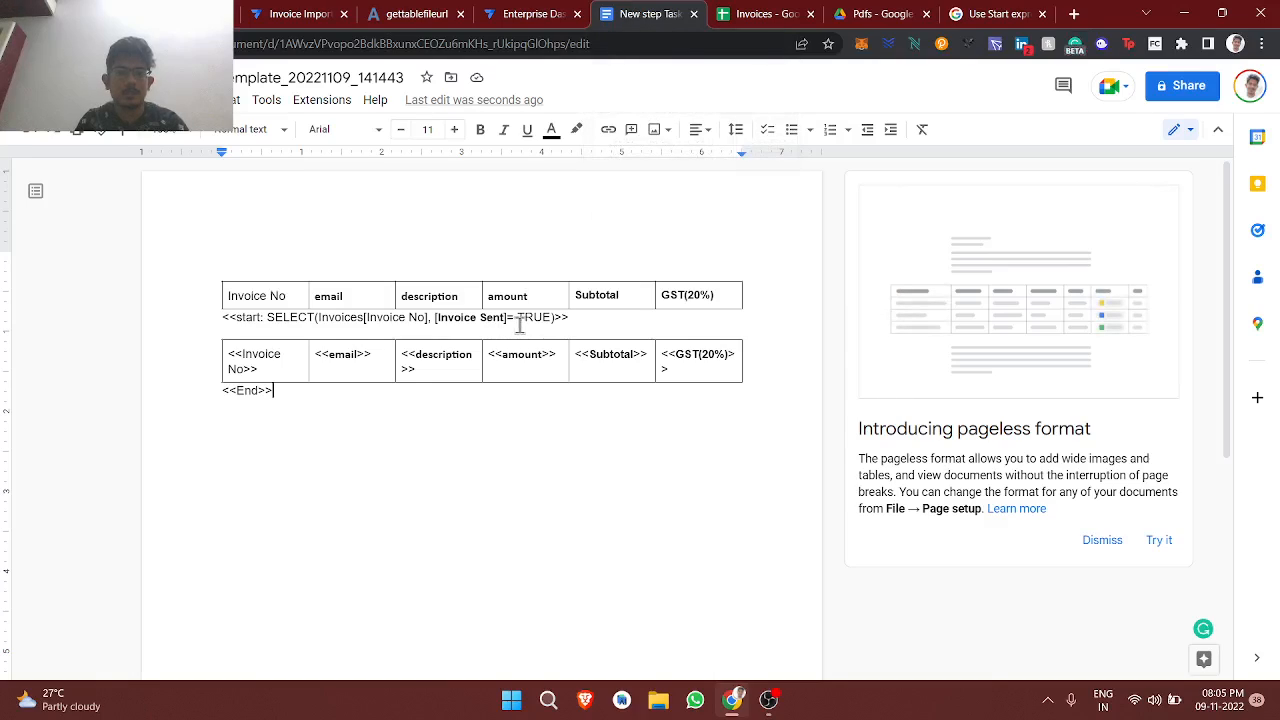
left_click_drag(574, 318, 543, 318)
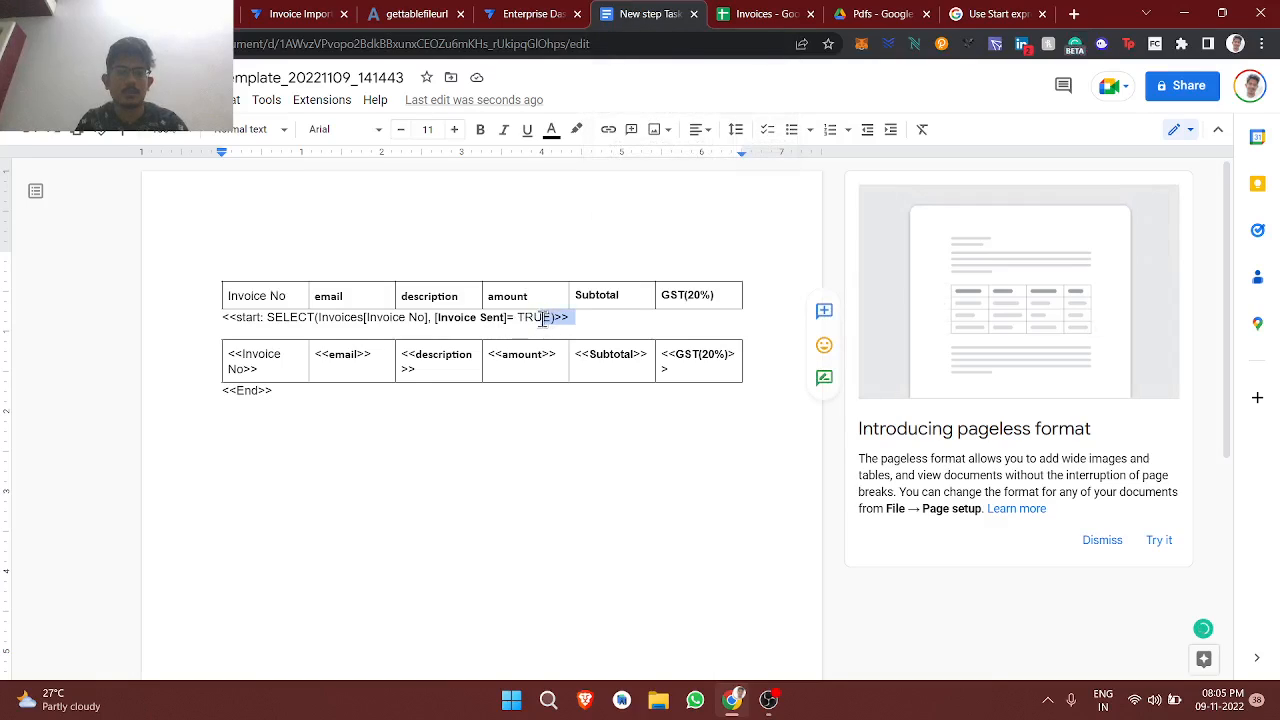
Step: In the AppSheet editor, examine the Invoices table's column definitions, especially the type of the Invoice Sent column
left_click(287, 10)
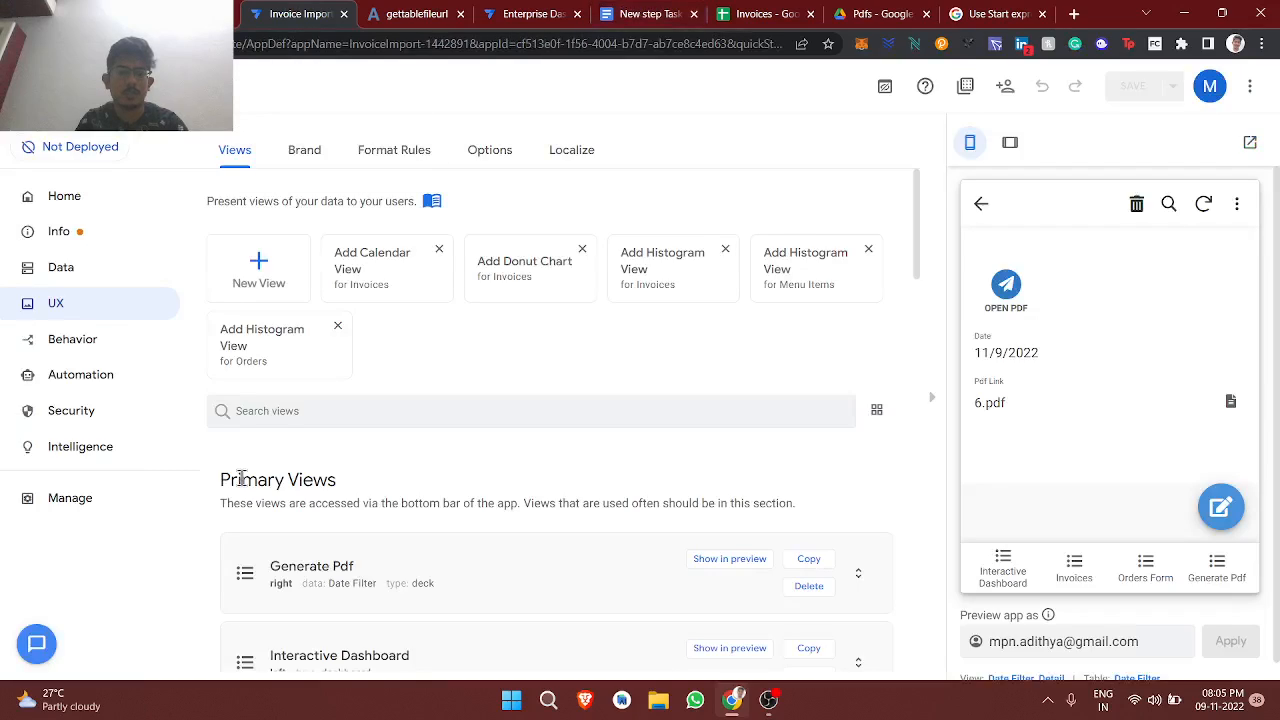
scroll(352, 303, "down", 4)
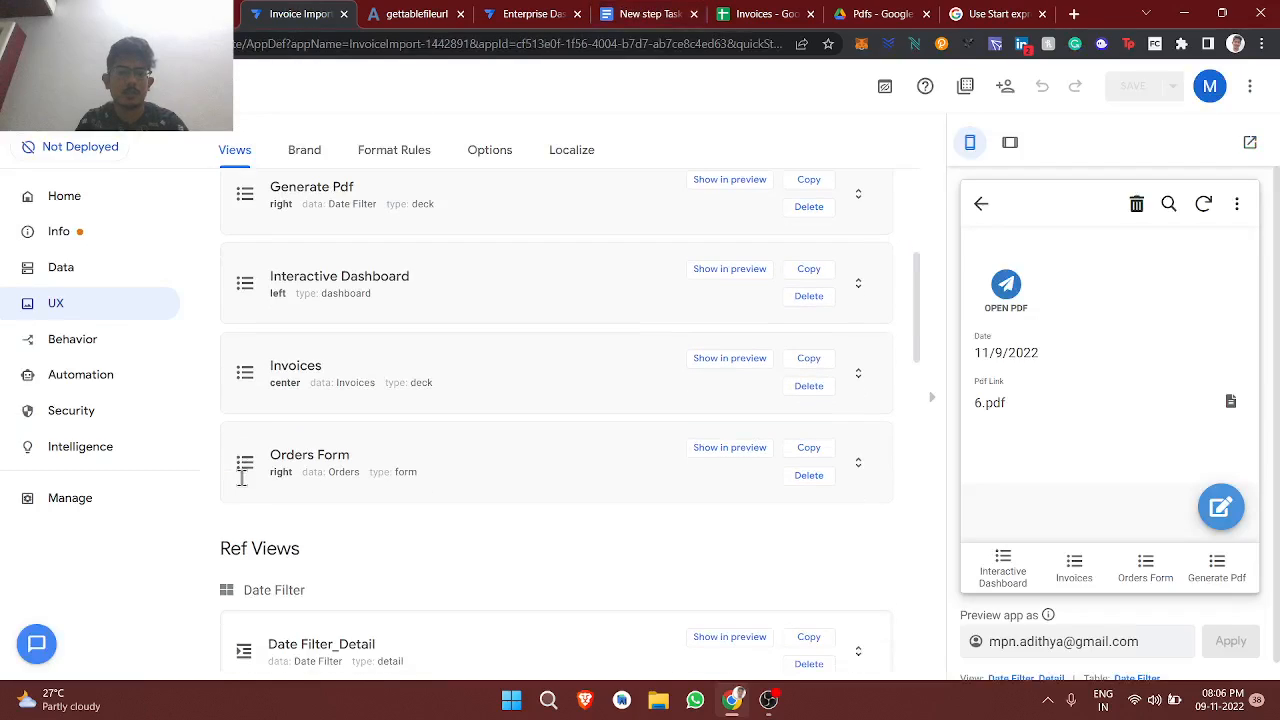
left_click(118, 280)
scroll(371, 288, "down", 2)
left_click(377, 286)
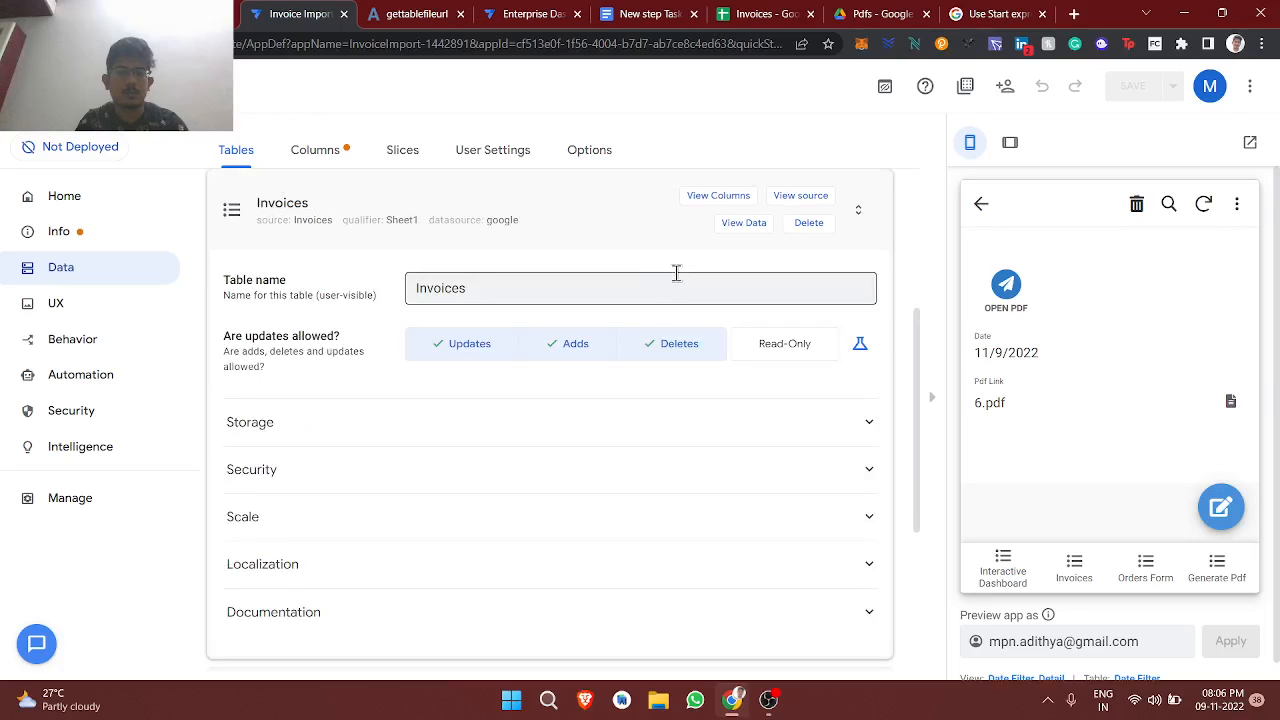
left_click(708, 197)
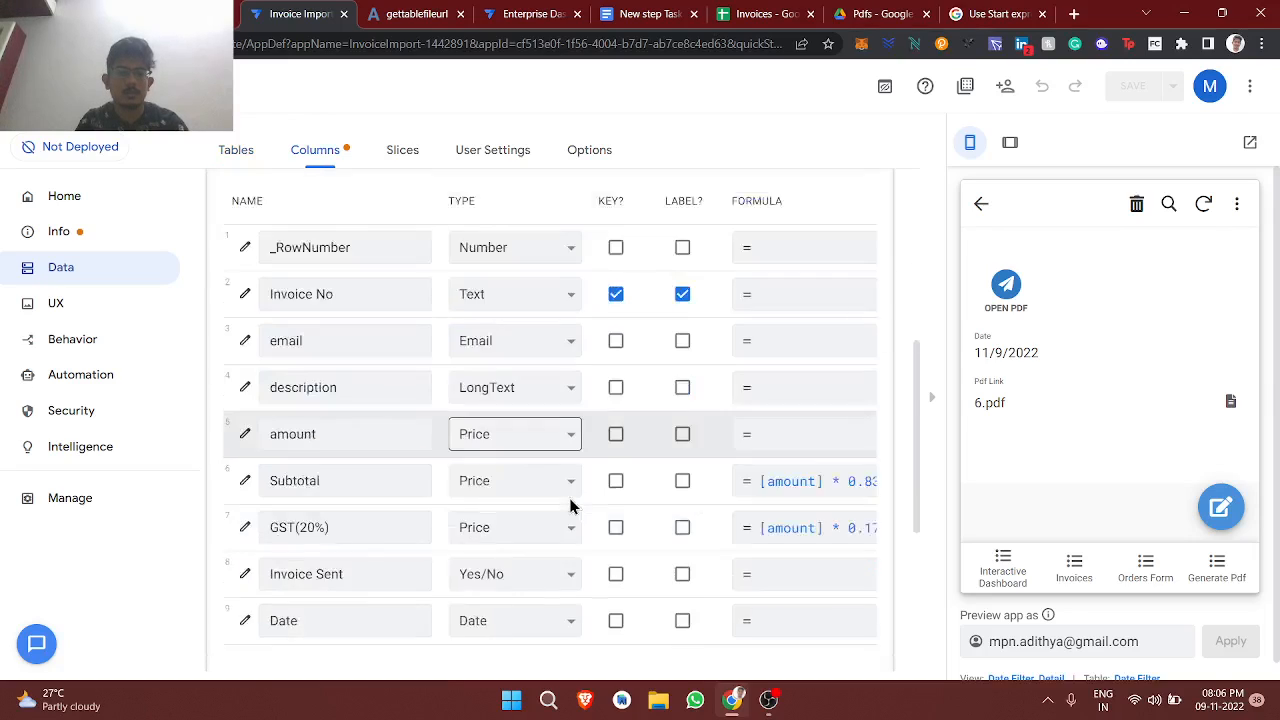
scroll(571, 506, "down", 2)
scroll(571, 506, "up", 1)
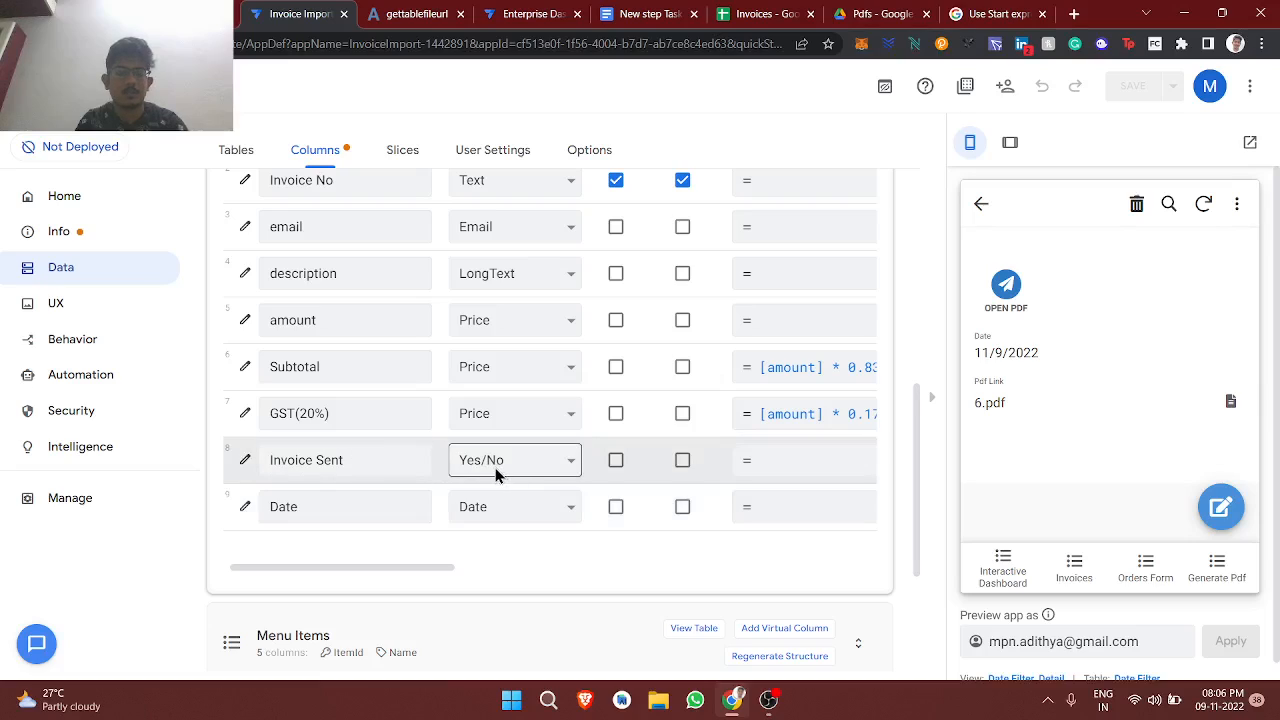
scroll(496, 474, "right", 3)
scroll(496, 474, "left", 3)
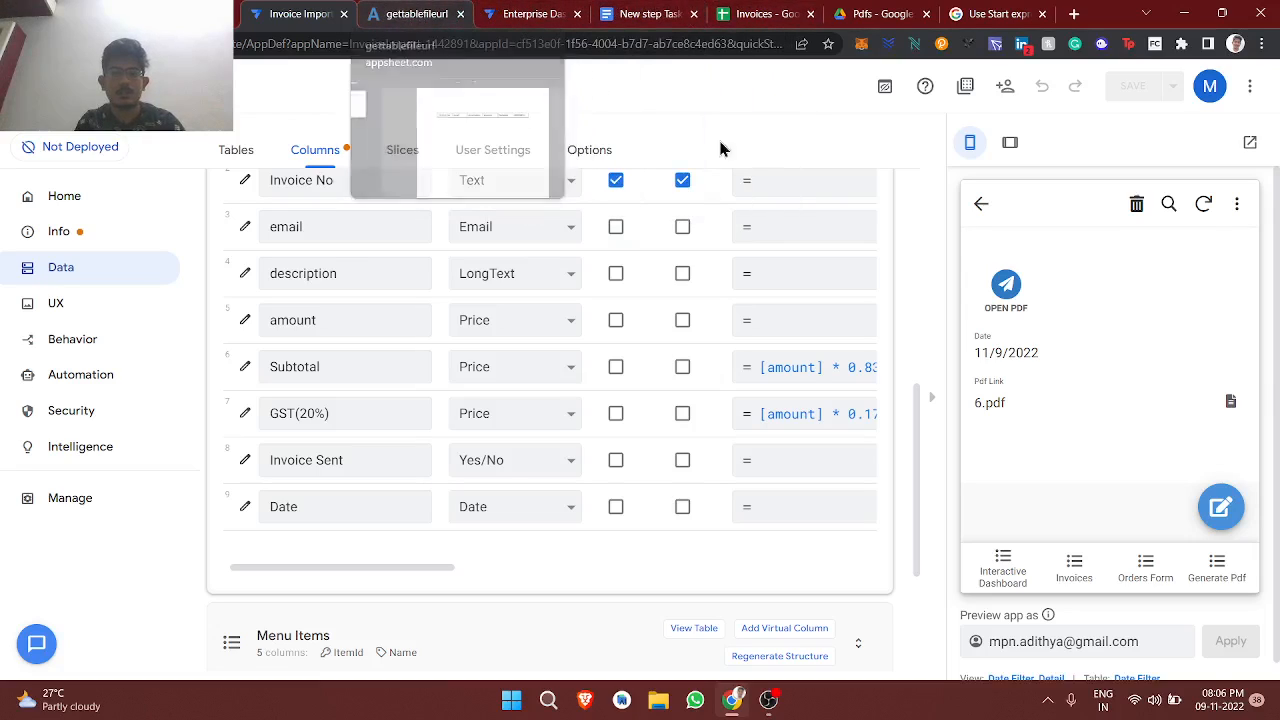
Step: Open the PDF of the 11/9/2022 record from the app preview and compare its invoices with the Invoice Sent and Date values in Sheet1
left_click(1006, 288)
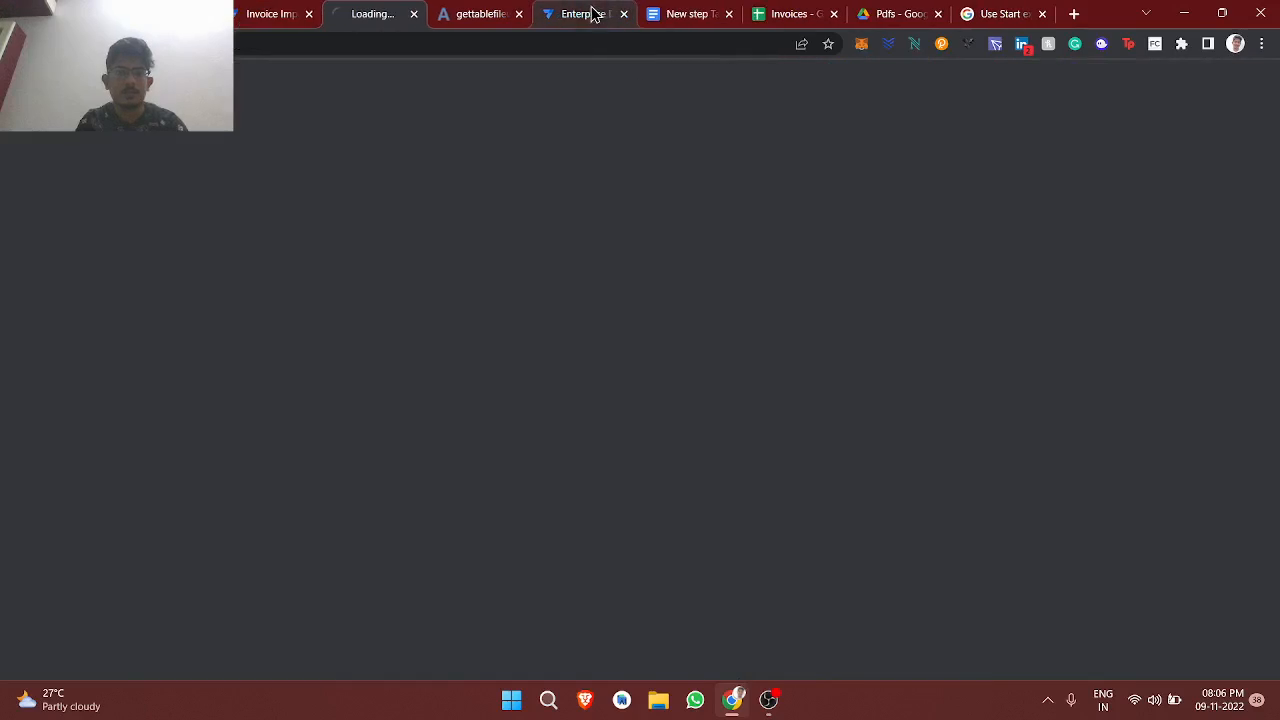
left_click(519, 14)
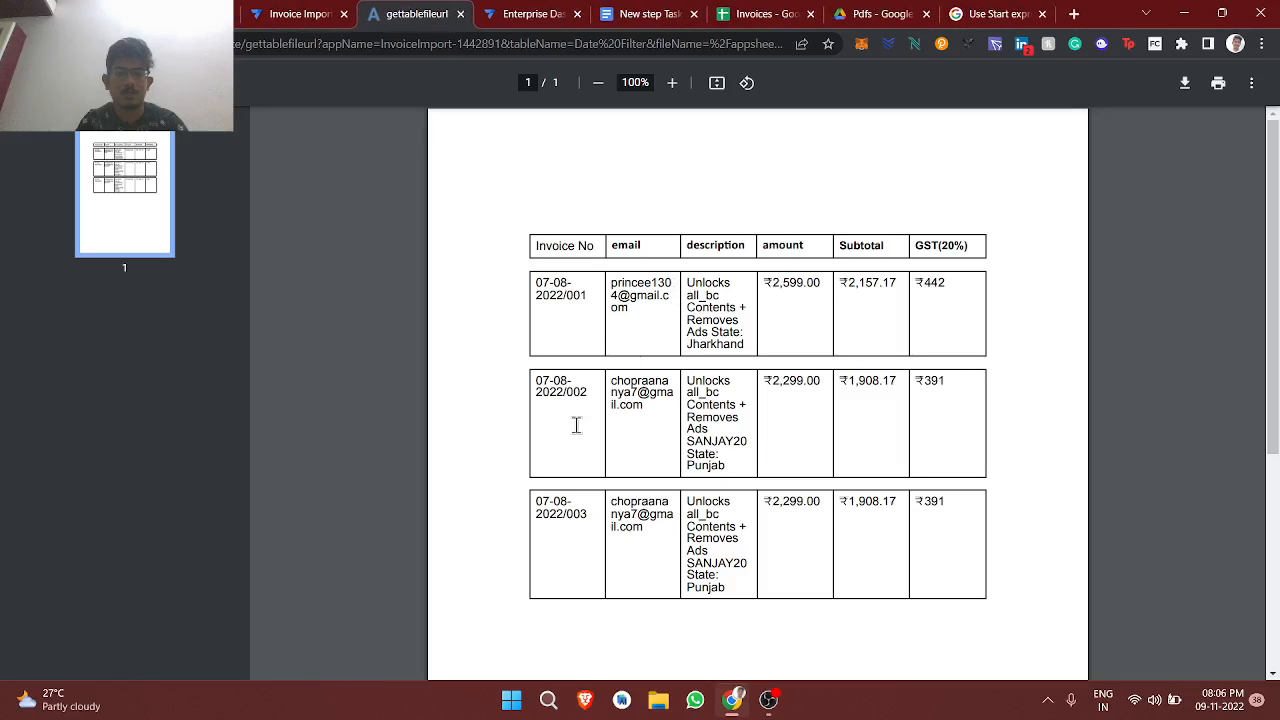
left_click(659, 12)
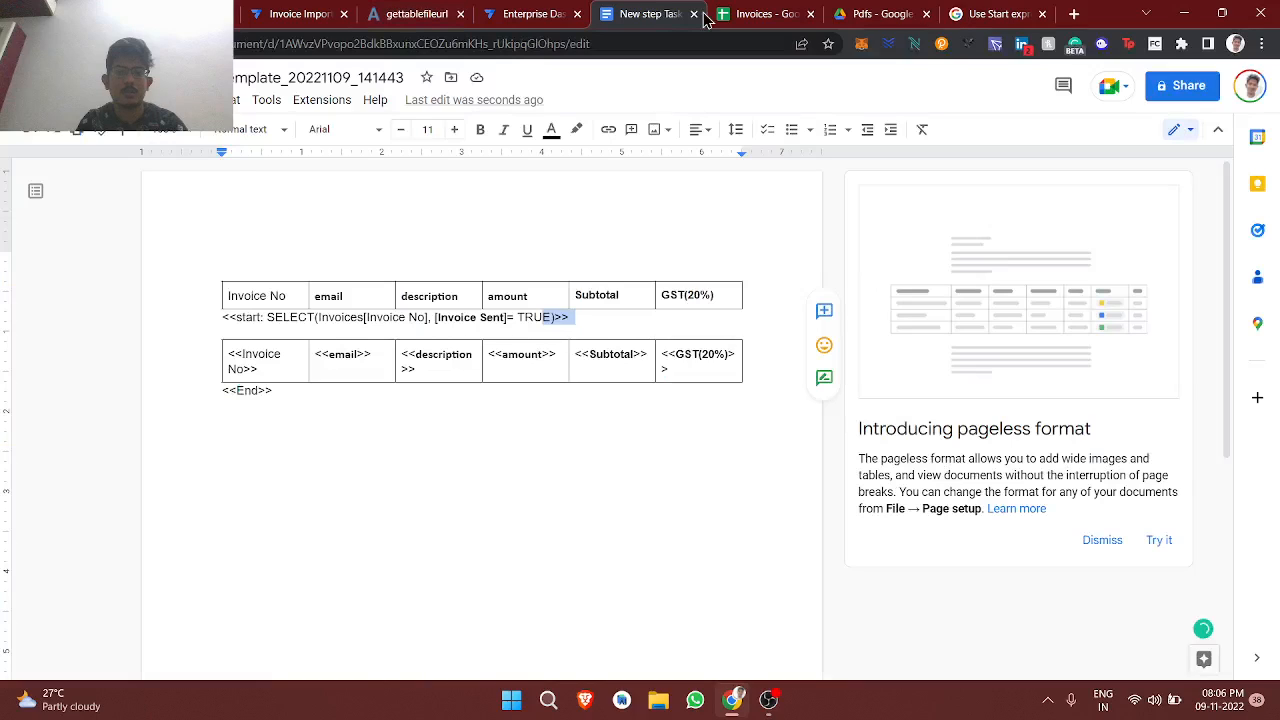
left_click(712, 16)
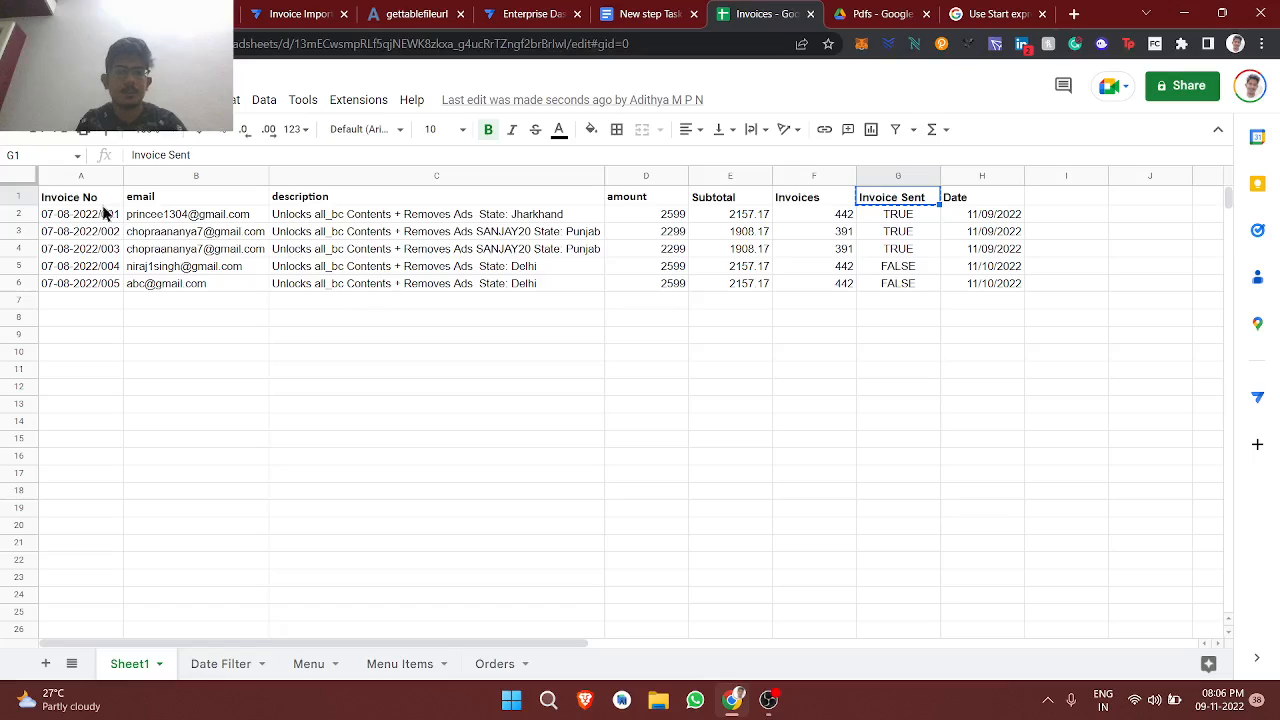
left_click(4, 213)
key("shift+Down")
key("shift+Down")
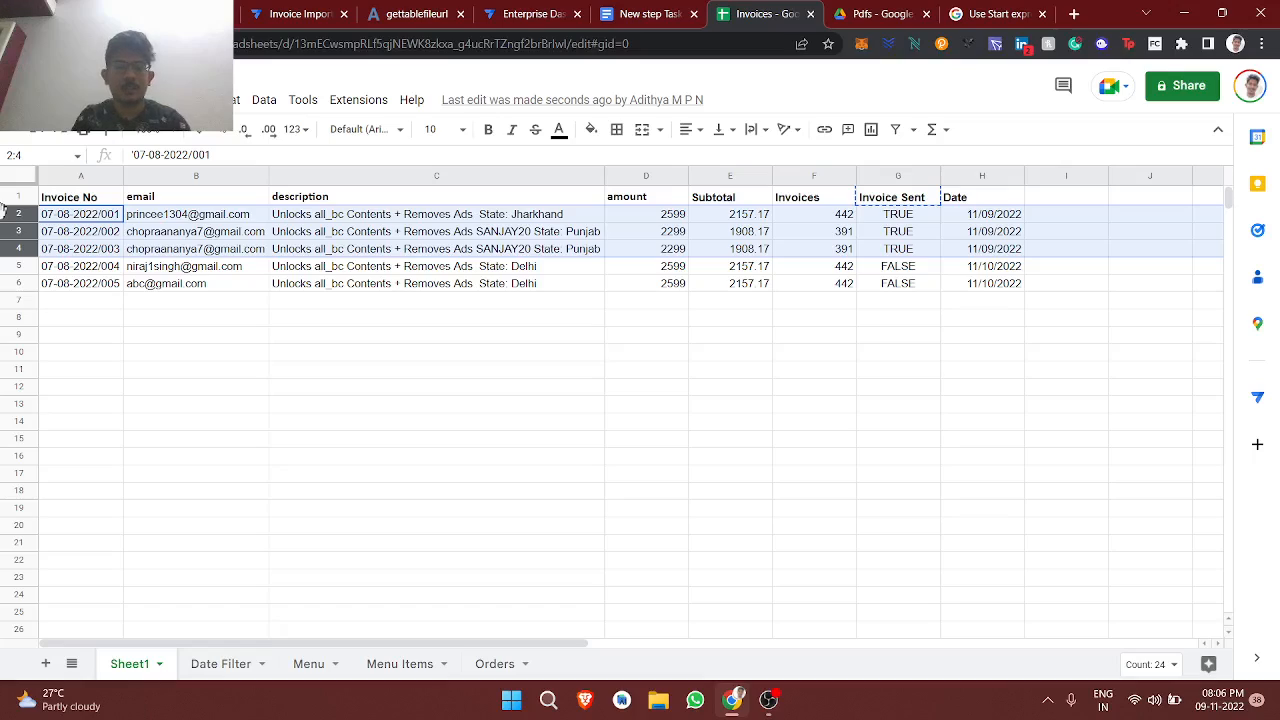
left_click(734, 460)
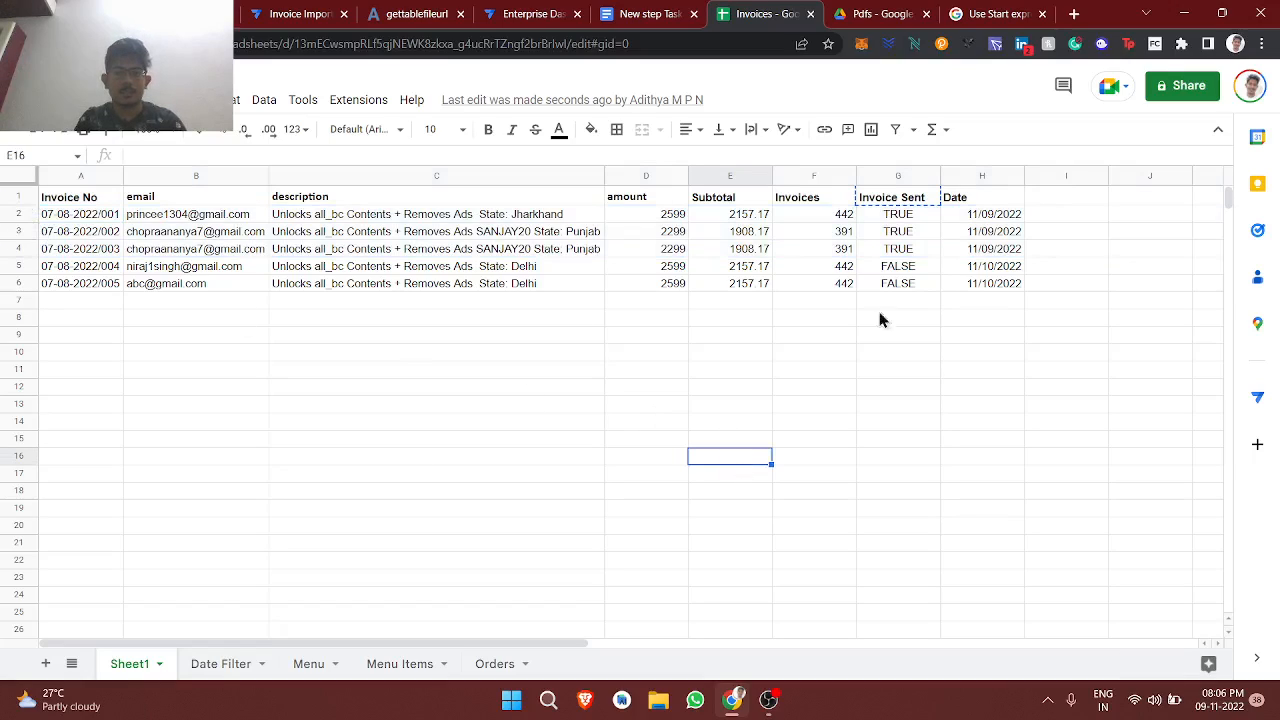
left_click(973, 205)
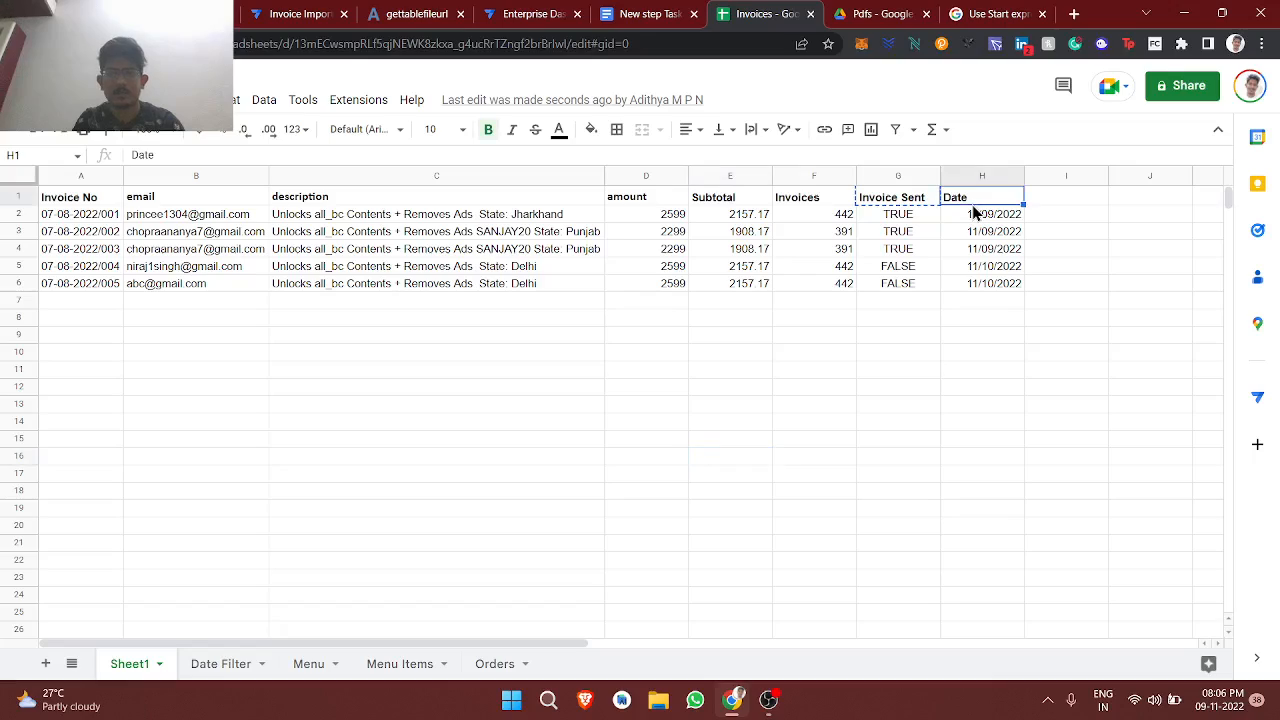
left_click(974, 218)
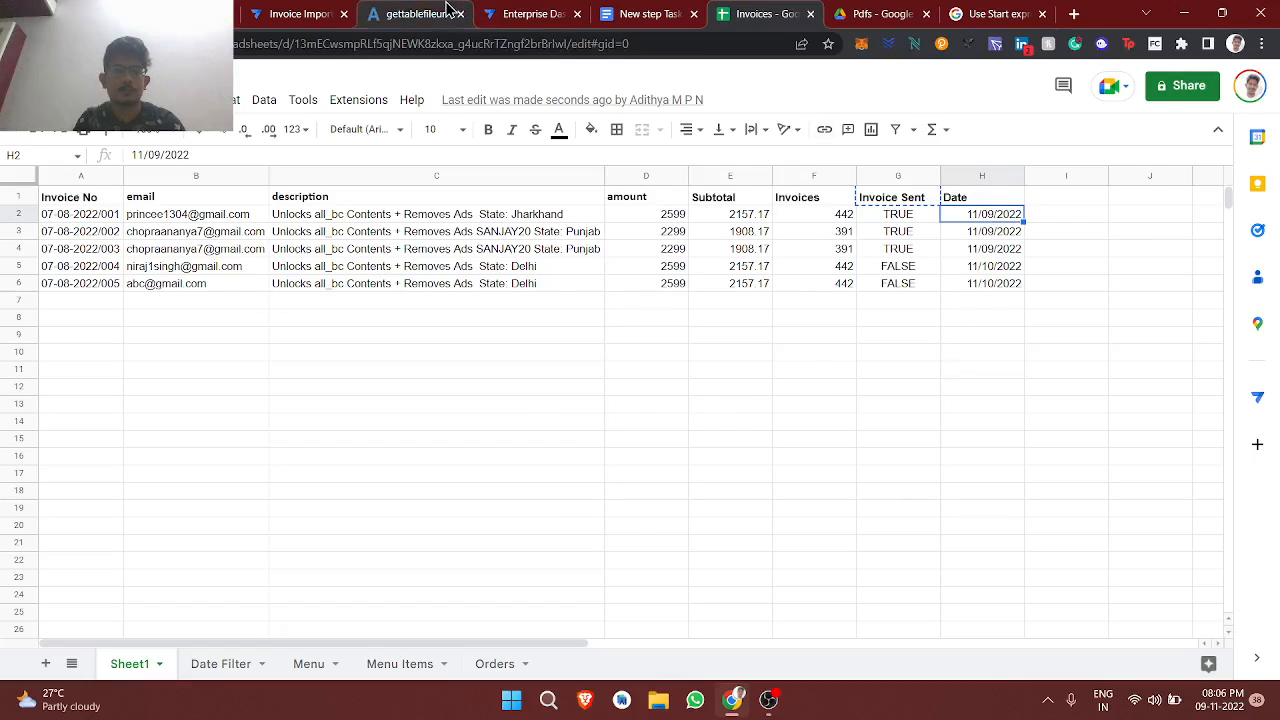
left_click(449, 9)
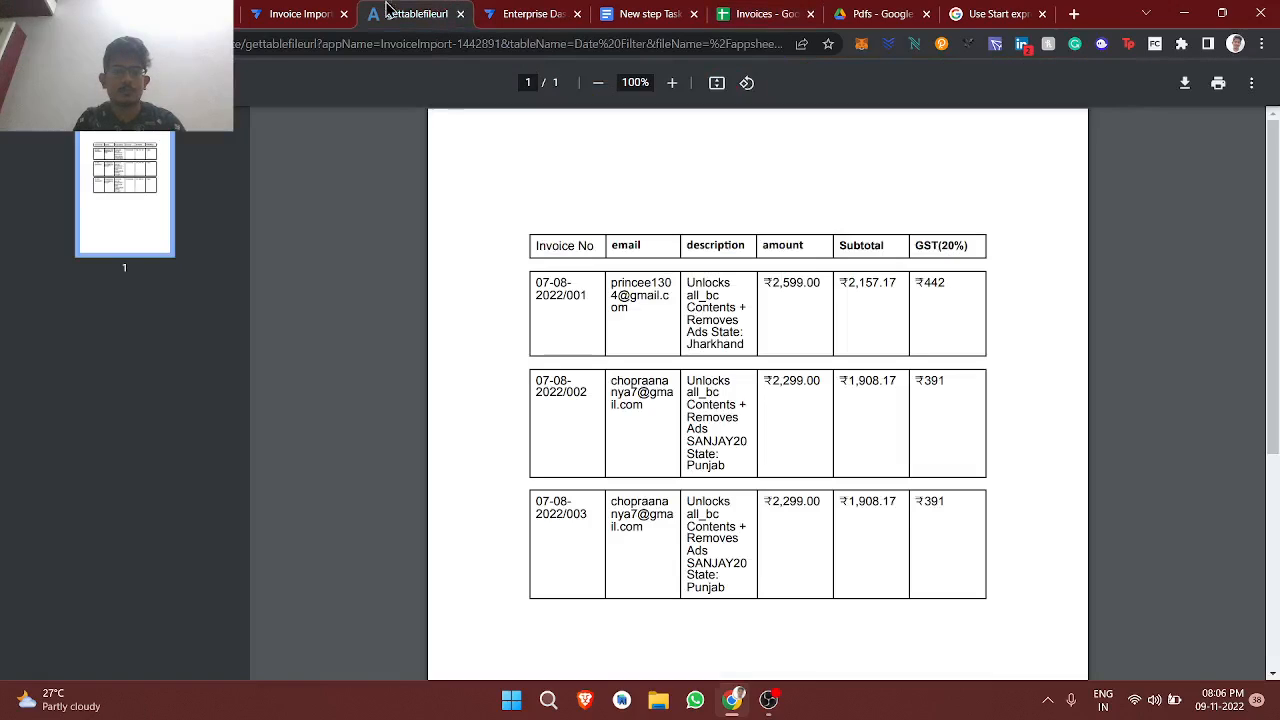
Step: In the Google Docs body template, replace the Invoice Sent column reference in the Start expression with Date
left_click(603, 10)
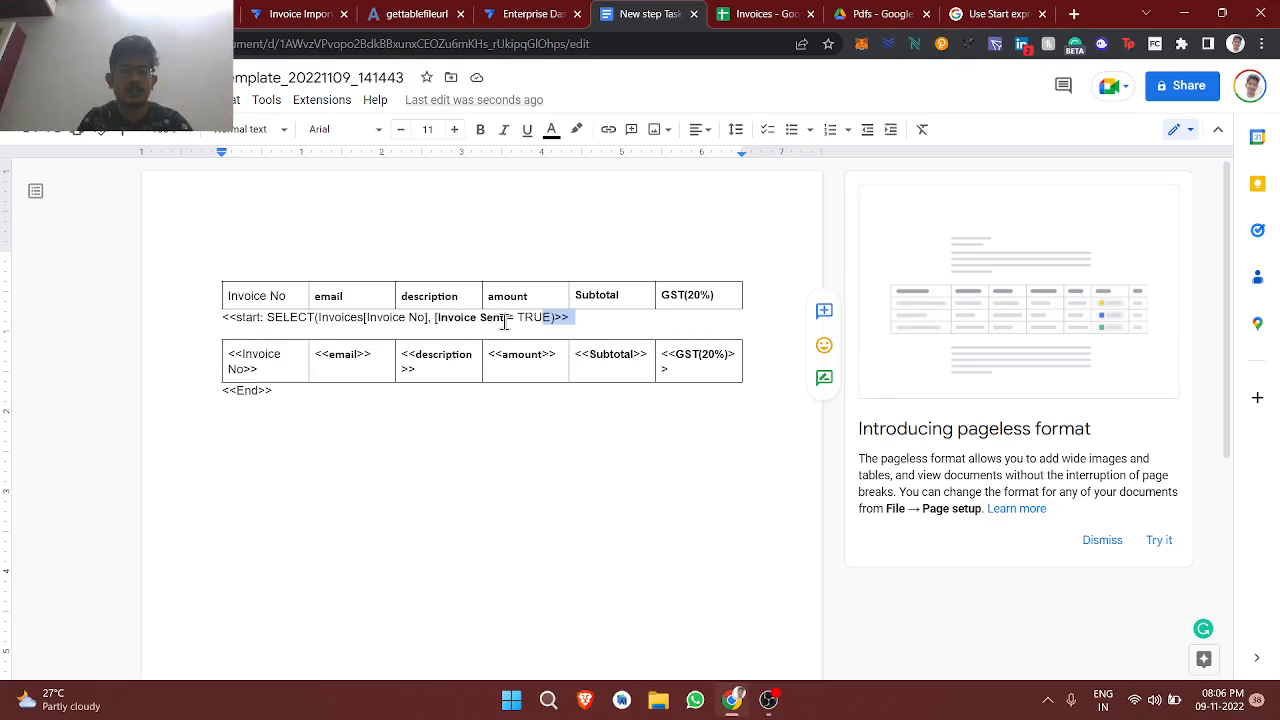
left_click_drag(505, 318, 438, 318)
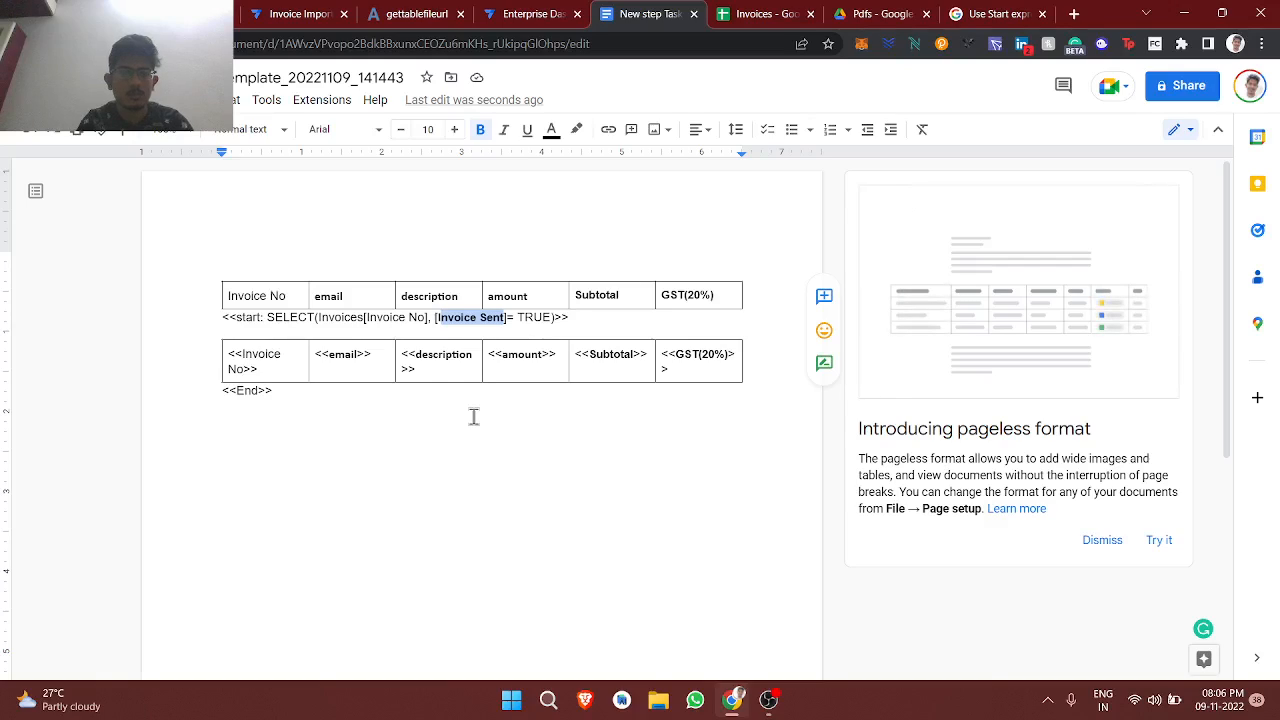
type("D")
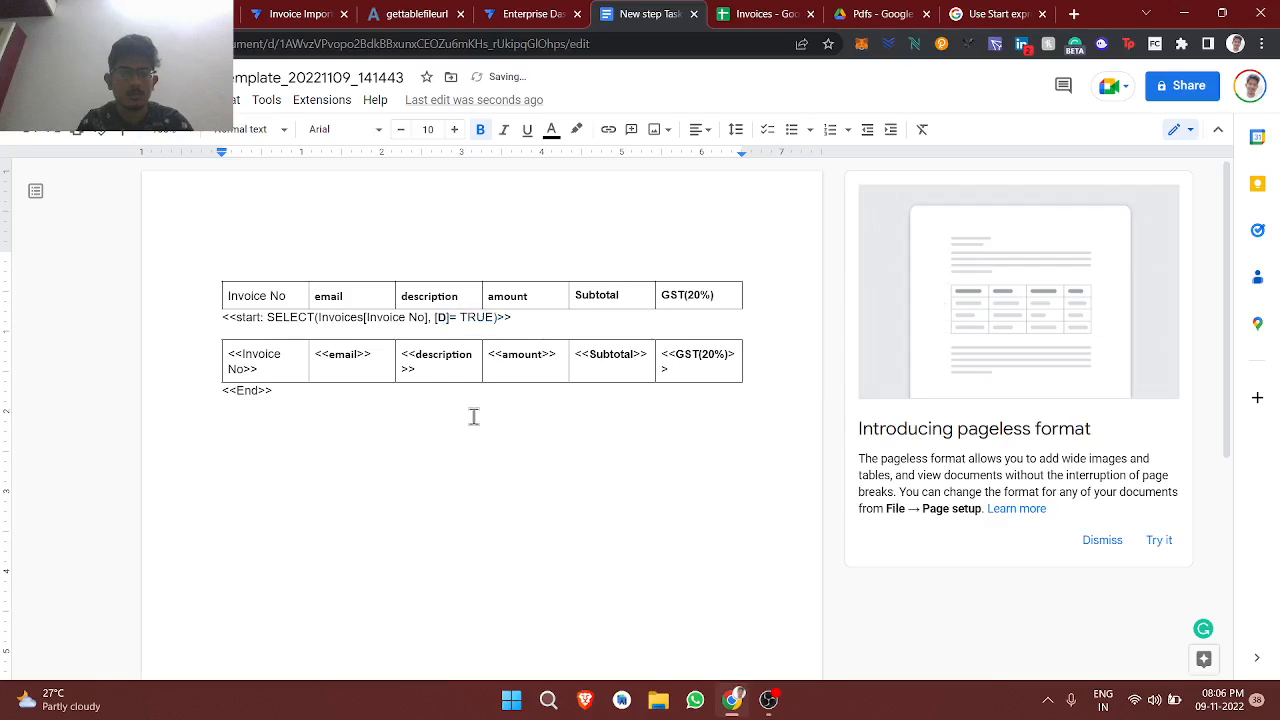
type("ate")
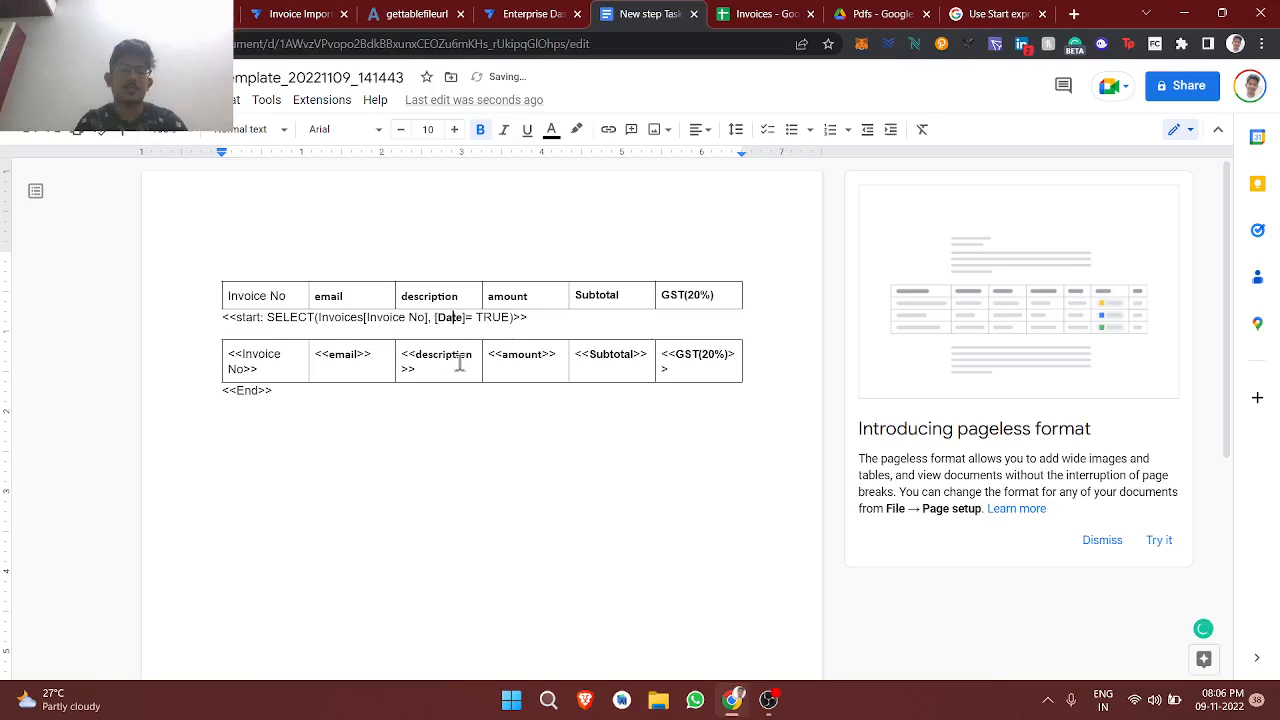
Step: In the Invoices spreadsheet, compare the Date column of Sheet1 with the Date Filter sheet's latest record, and close the opened PDF
double_click(492, 317)
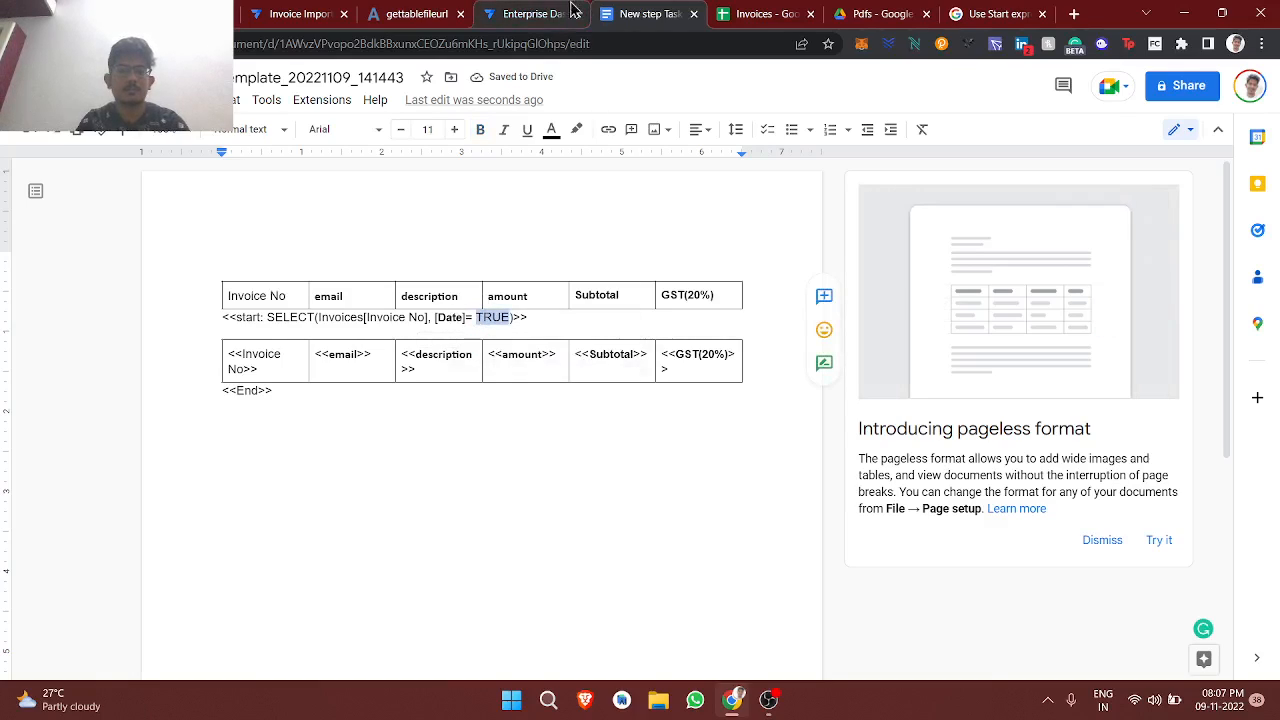
left_click(740, 14)
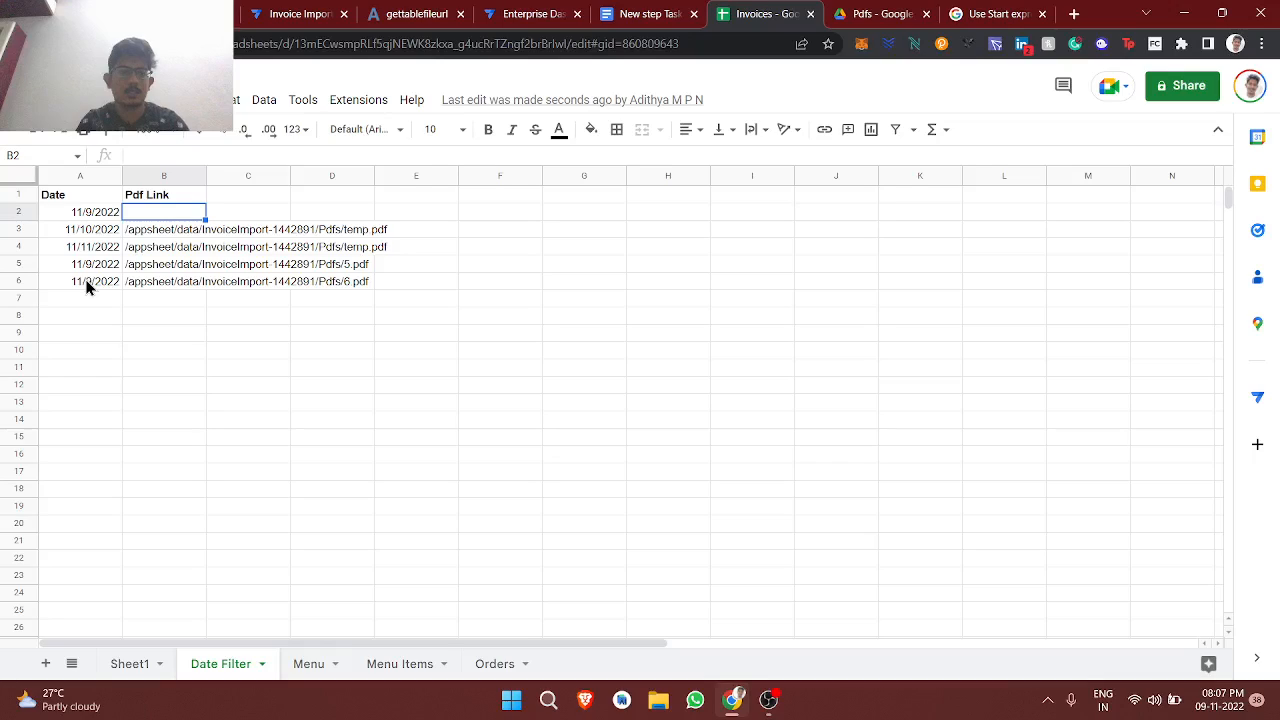
left_click(127, 668)
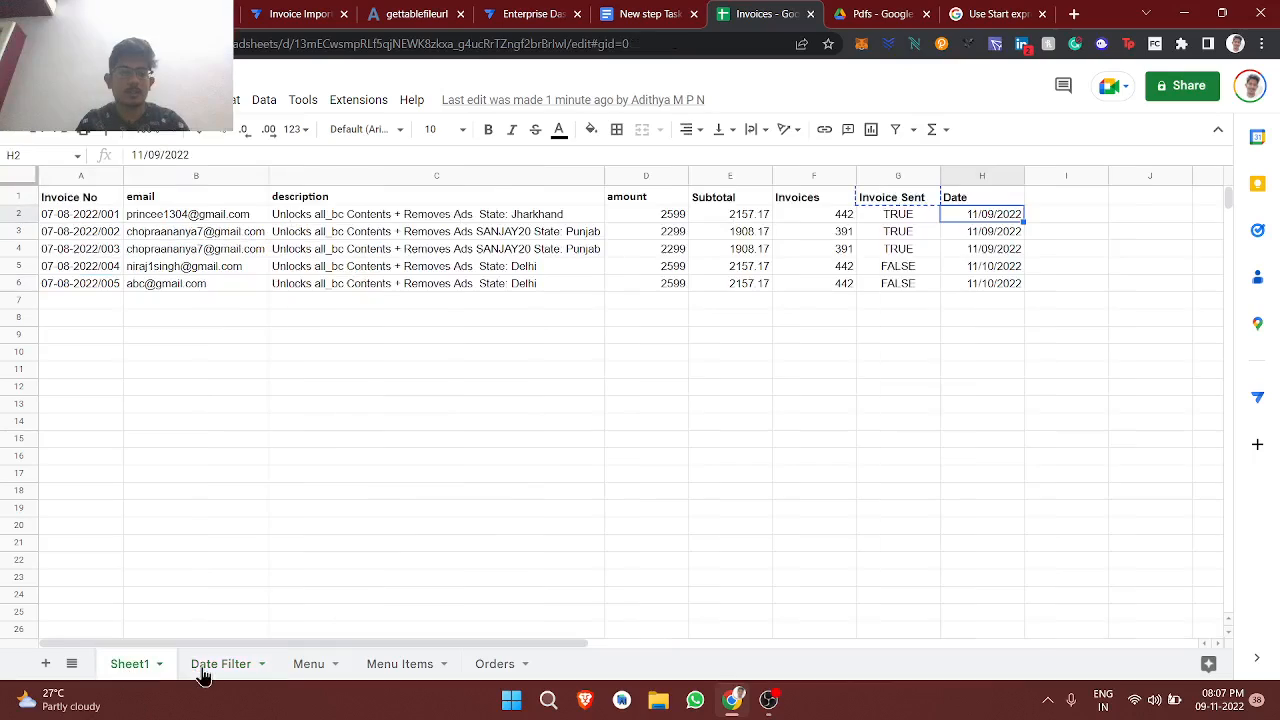
left_click(212, 676)
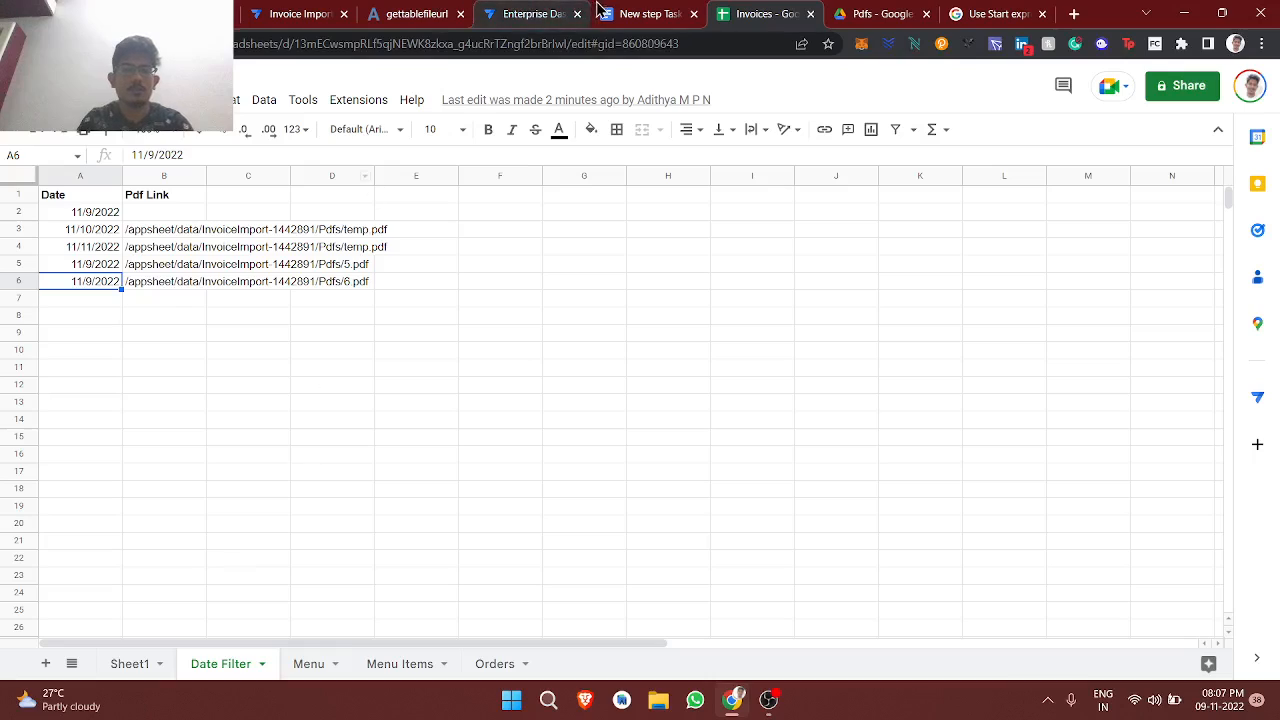
left_click(643, 12)
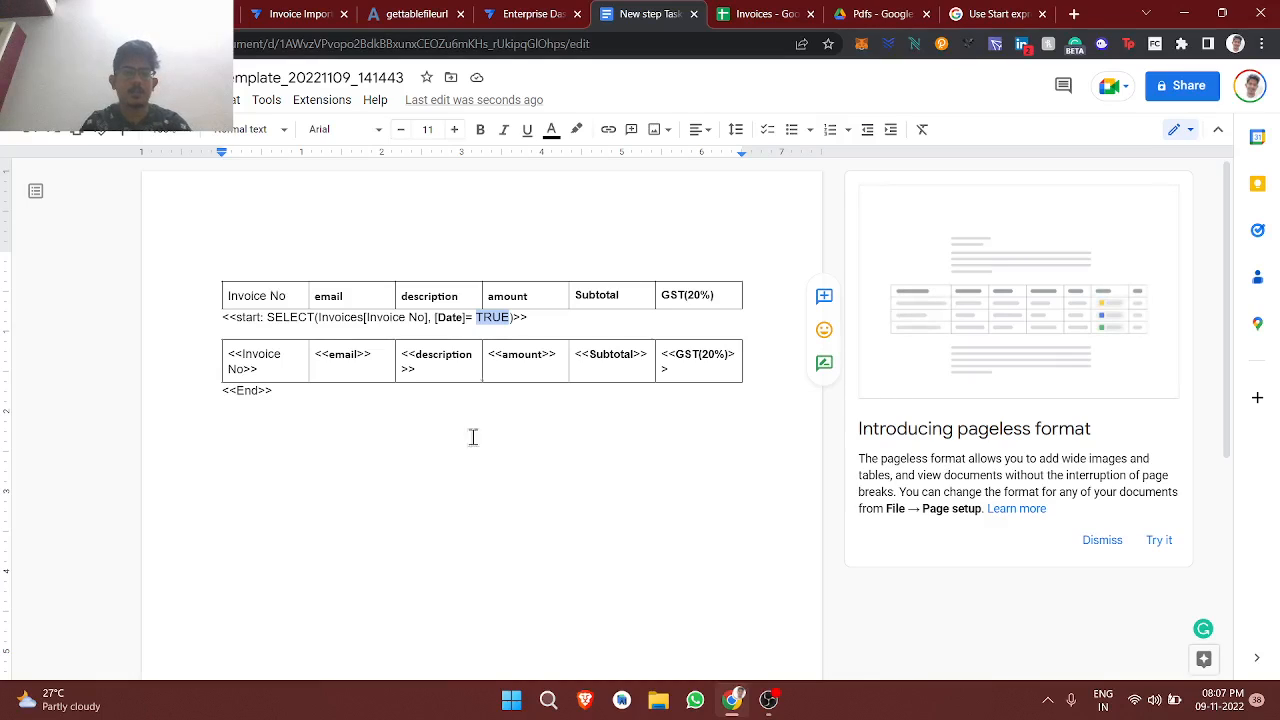
left_click(408, 13)
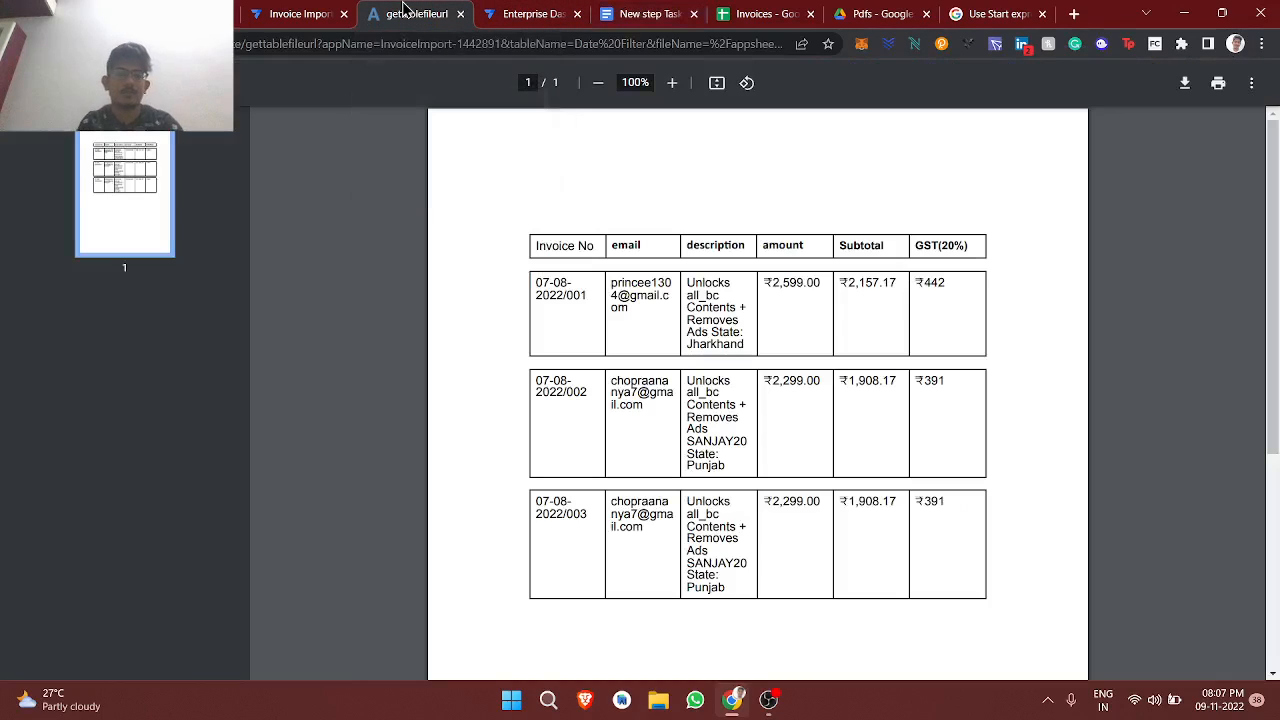
left_click(460, 14)
left_click(643, 12)
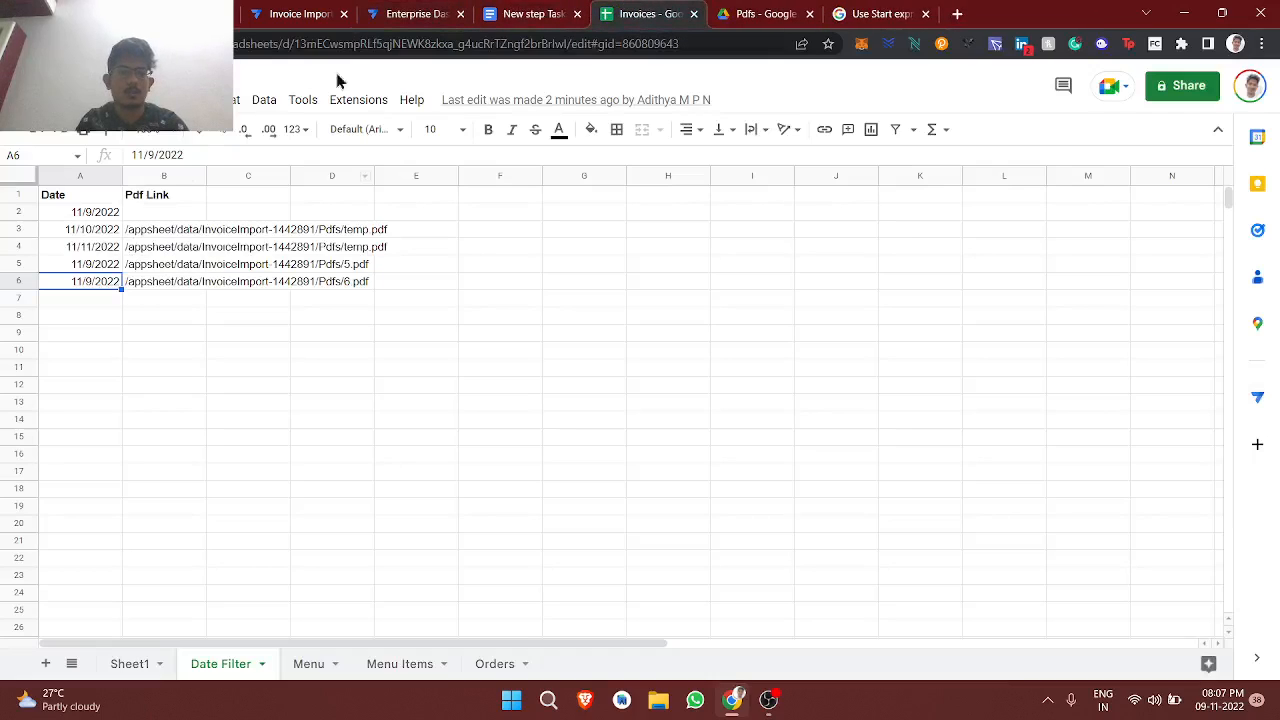
left_click(20, 281)
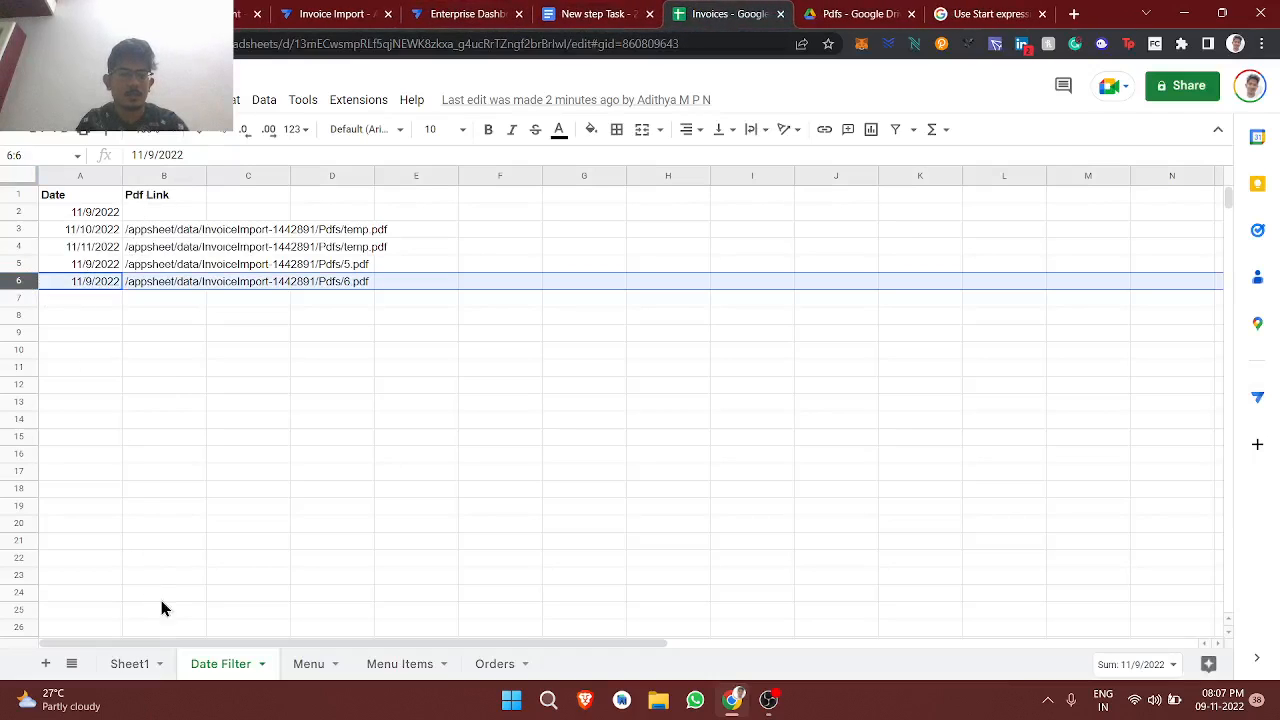
double_click(214, 666)
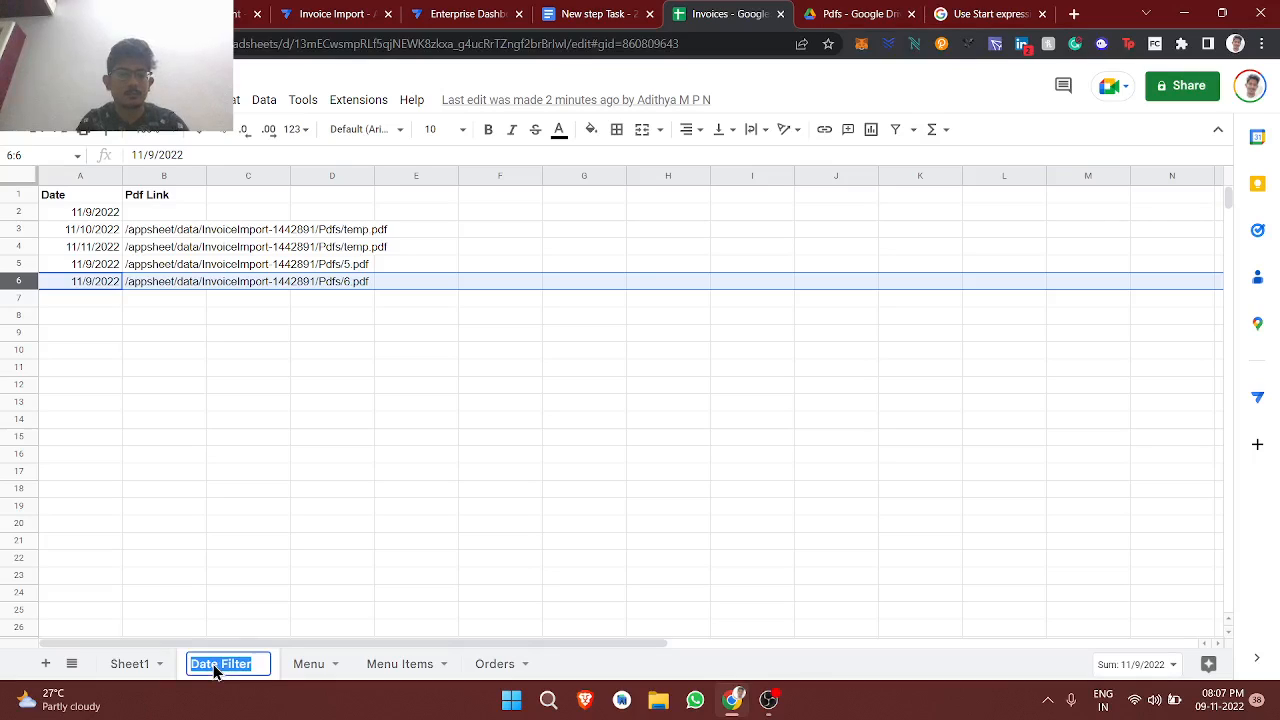
Step: In the template's Start expression, replace TRUE with ANY(SELECT(Date Filter[])) as the value compared with Date
left_click(580, 14)
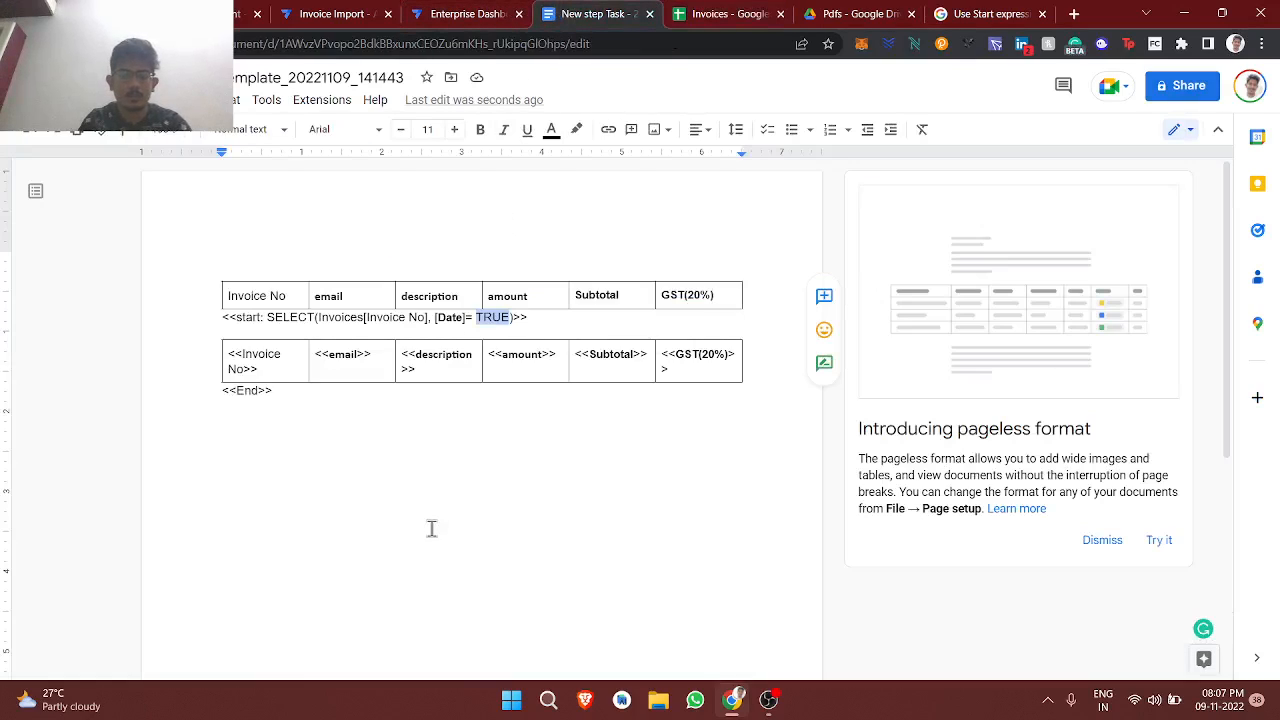
type("ANY")
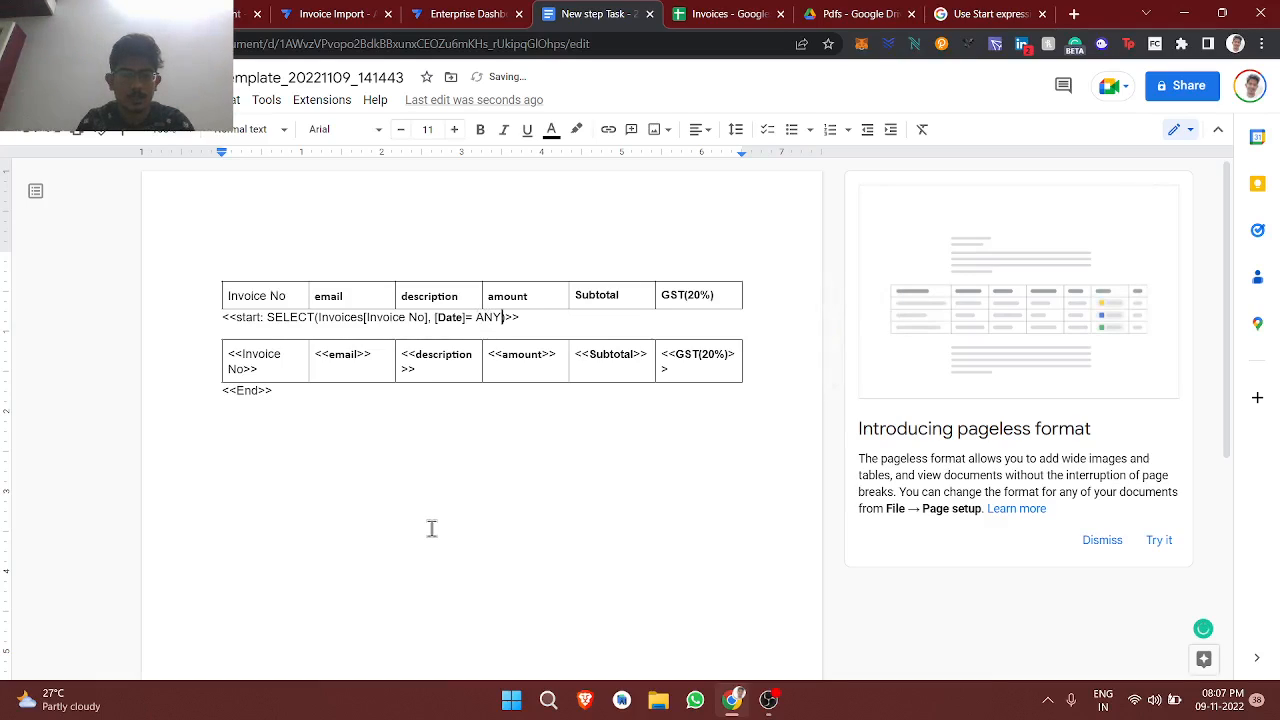
type("(SELECT(")
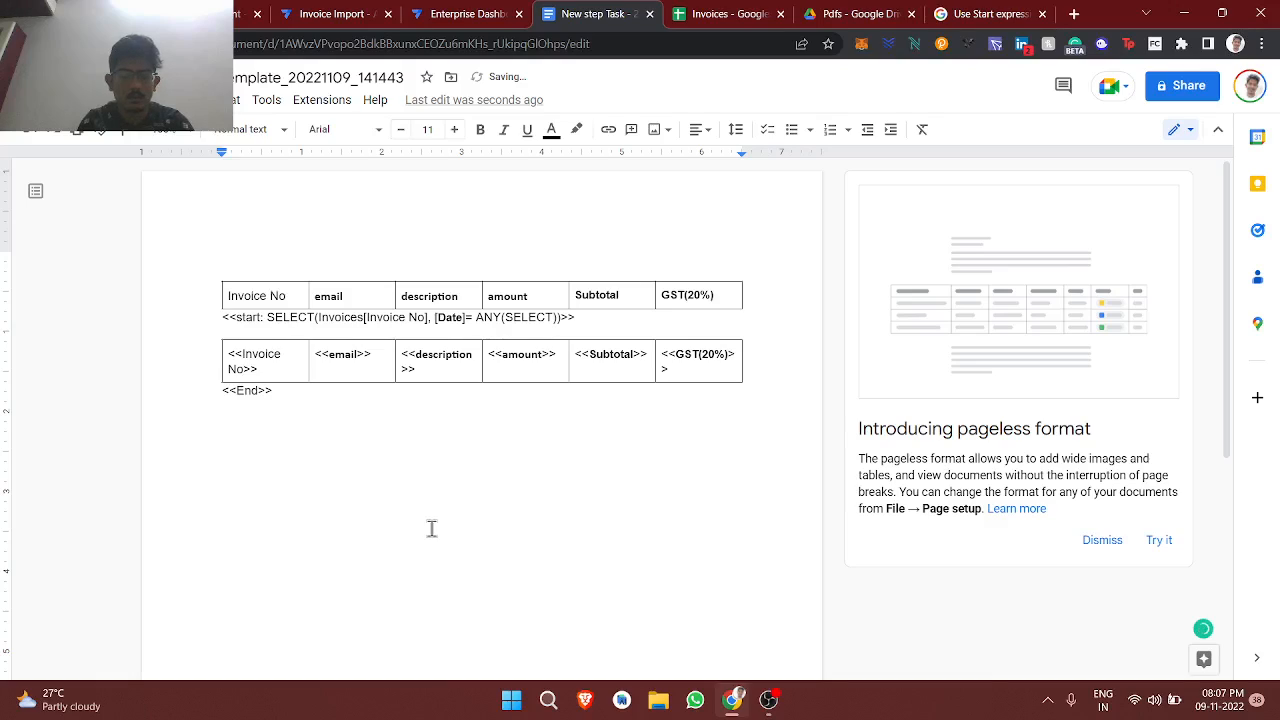
type("()")
key("Left")
type("Date Filter")
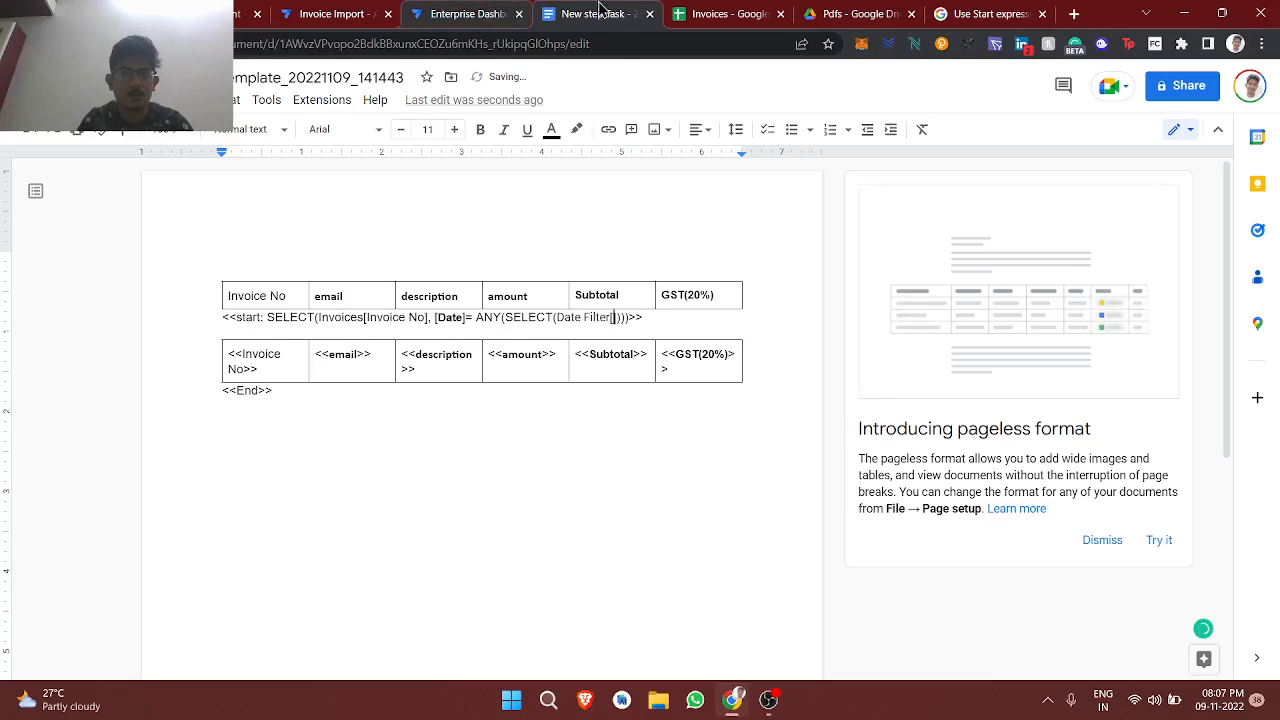
Step: Fill the brackets of Date Filter[] in the Start expression with the Date header from the Date Filter sheet
left_click(712, 12)
key("Escape")
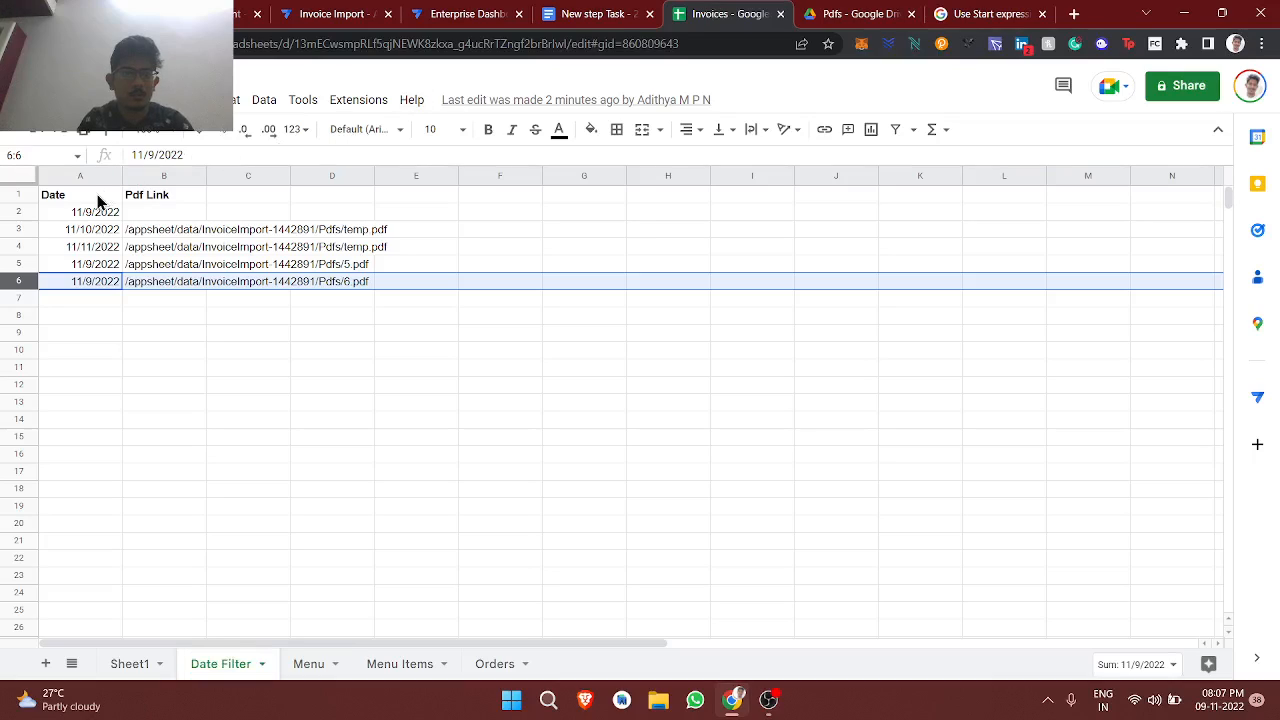
left_click(100, 198)
left_click(604, 12)
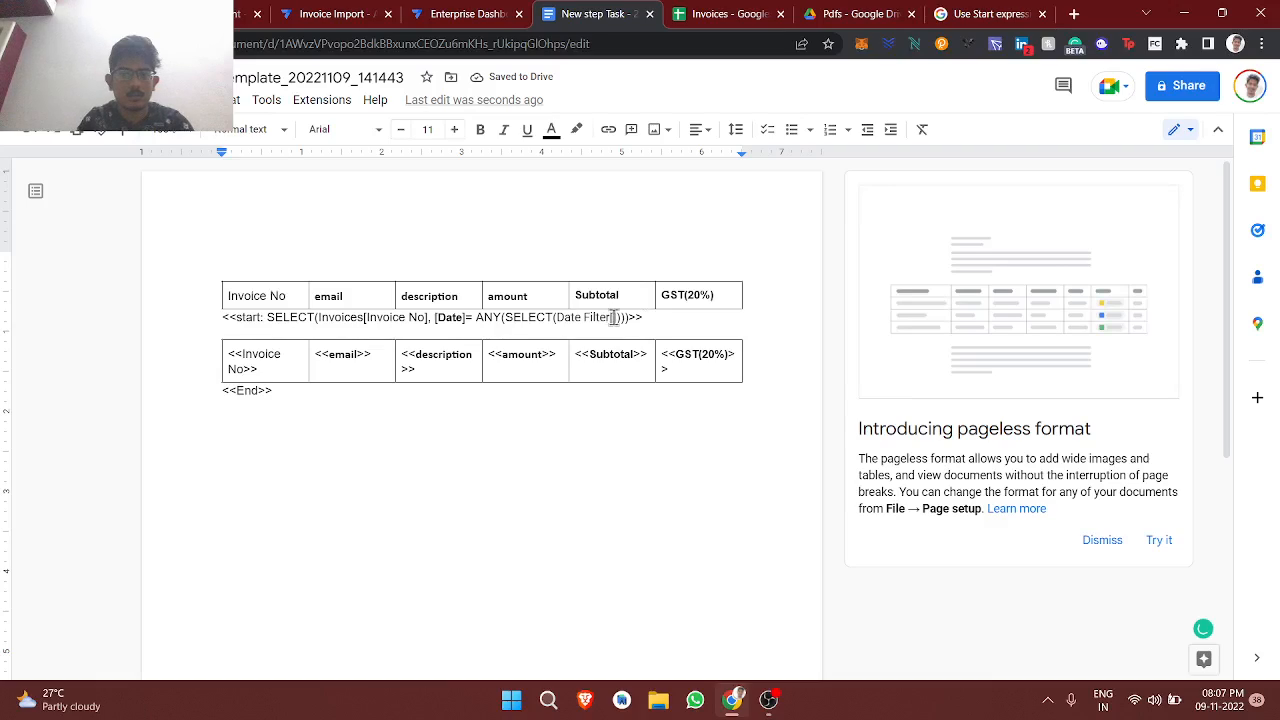
type("[Date]")
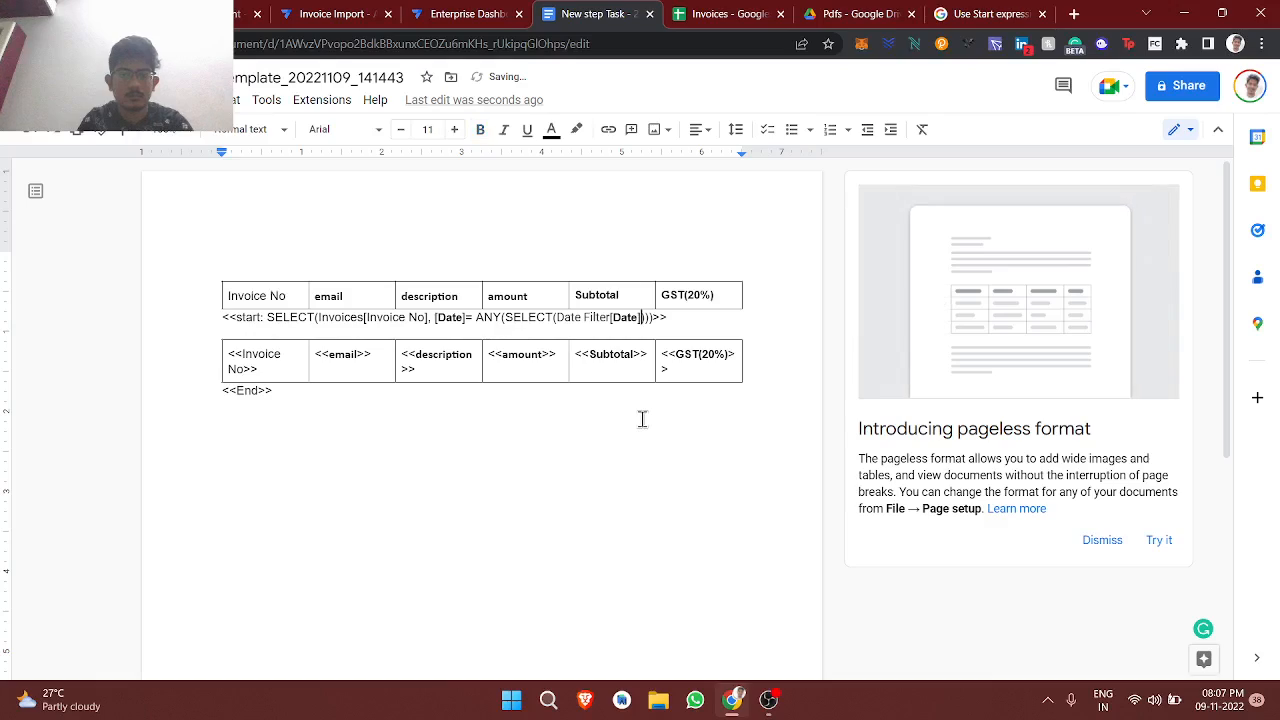
Step: In the template's Start expression, add the condition [_RowNumber] = MAX() to the SELECT on Date Filter[Date]
type(", [")
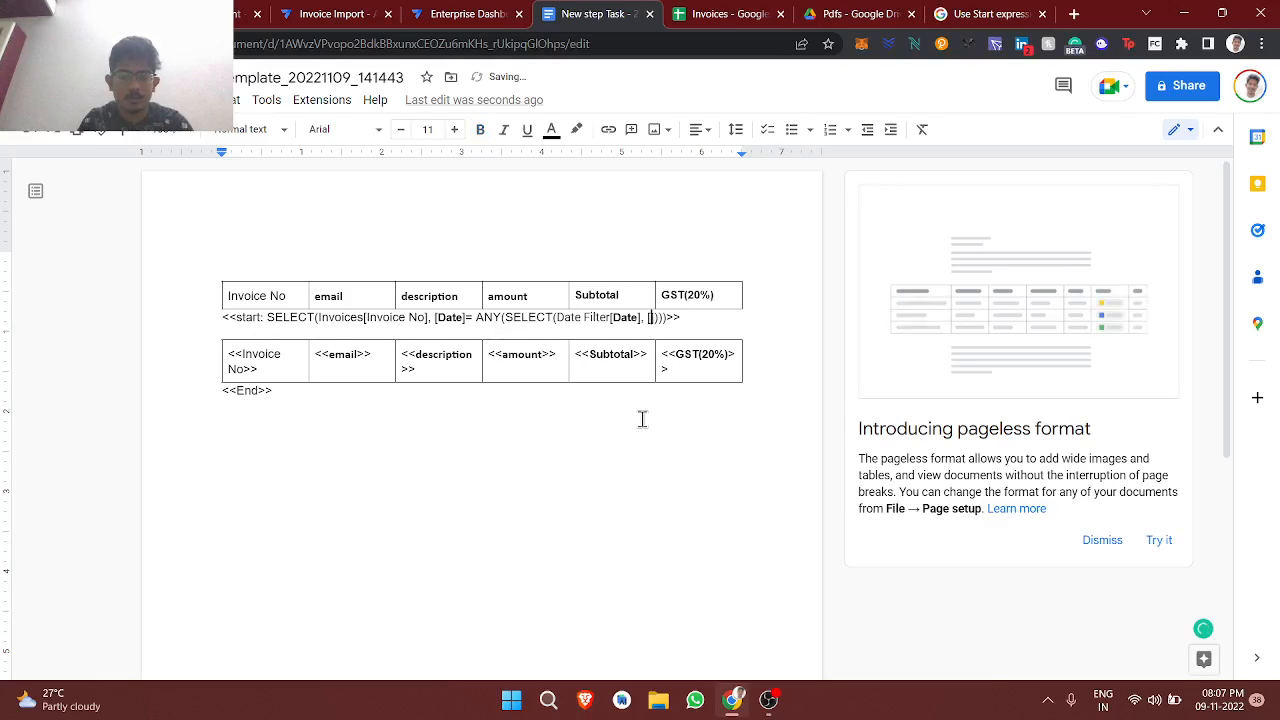
type("_RowNum")
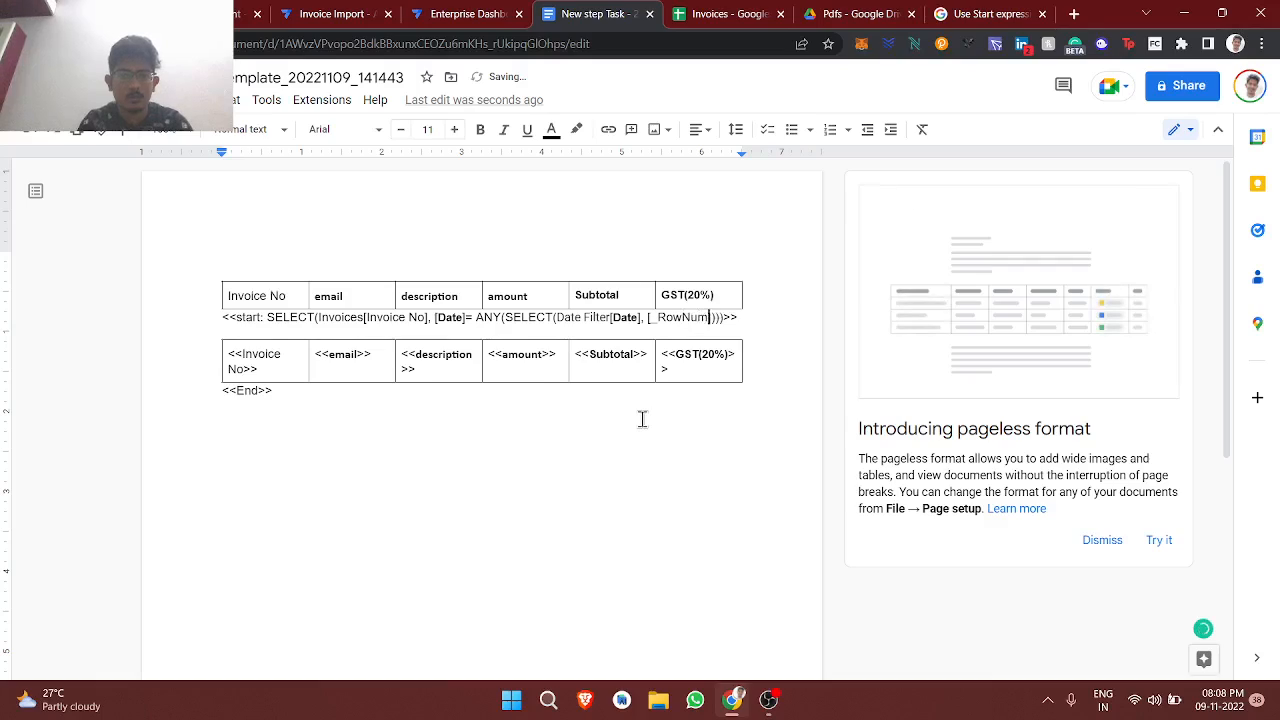
type("ber] = ")
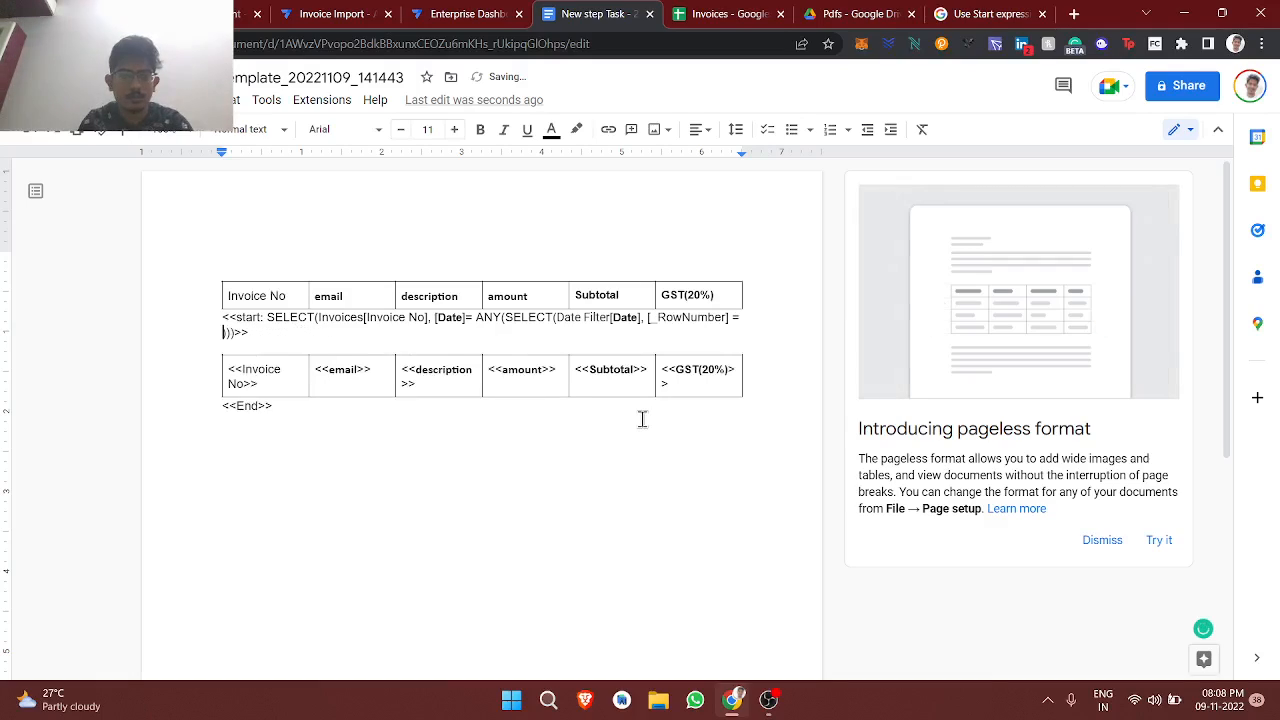
type("MA")
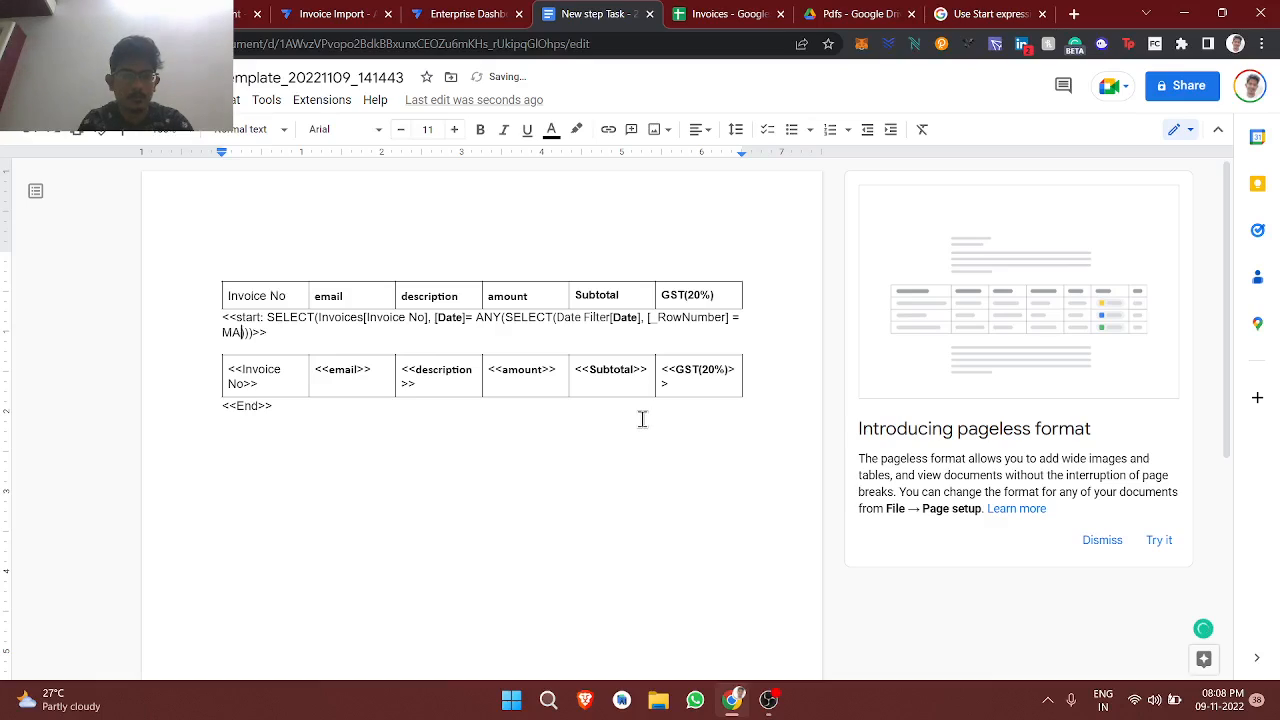
type("X(")
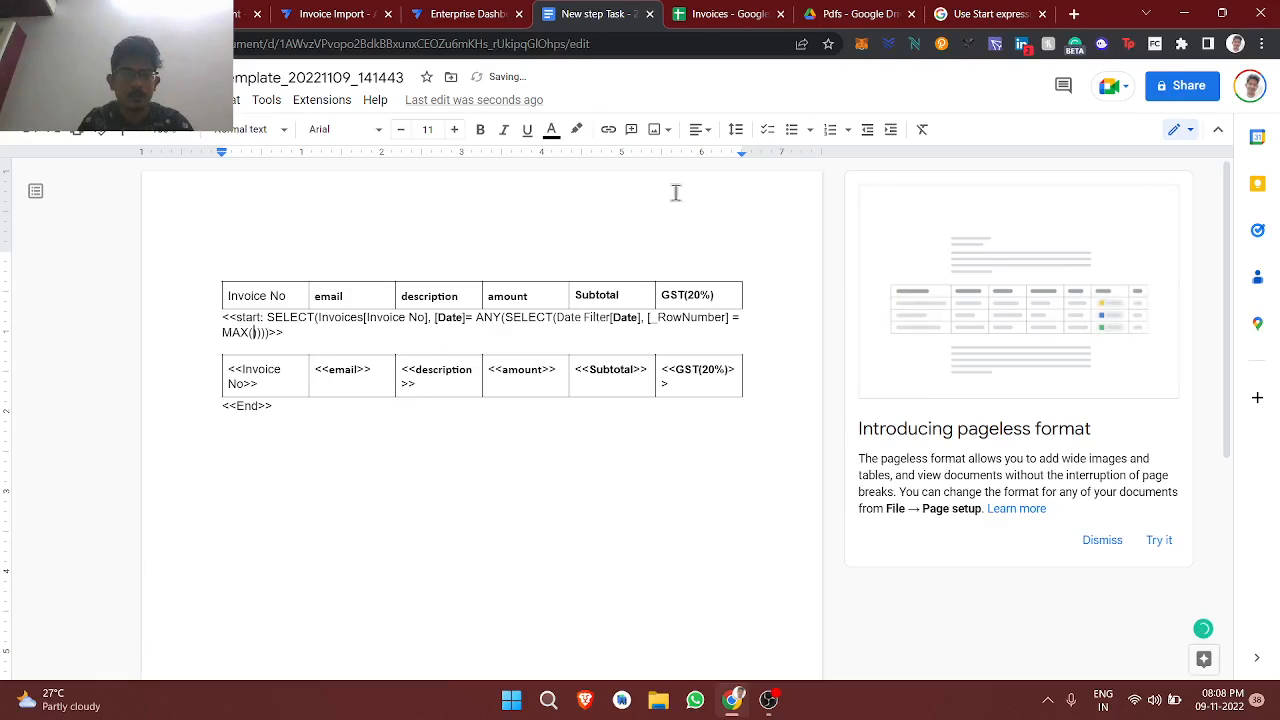
Step: Fill the MAX() parentheses with Date Filter[_RowNumber], taking the table name from the Invoices spreadsheet's sheet name
left_click(756, 12)
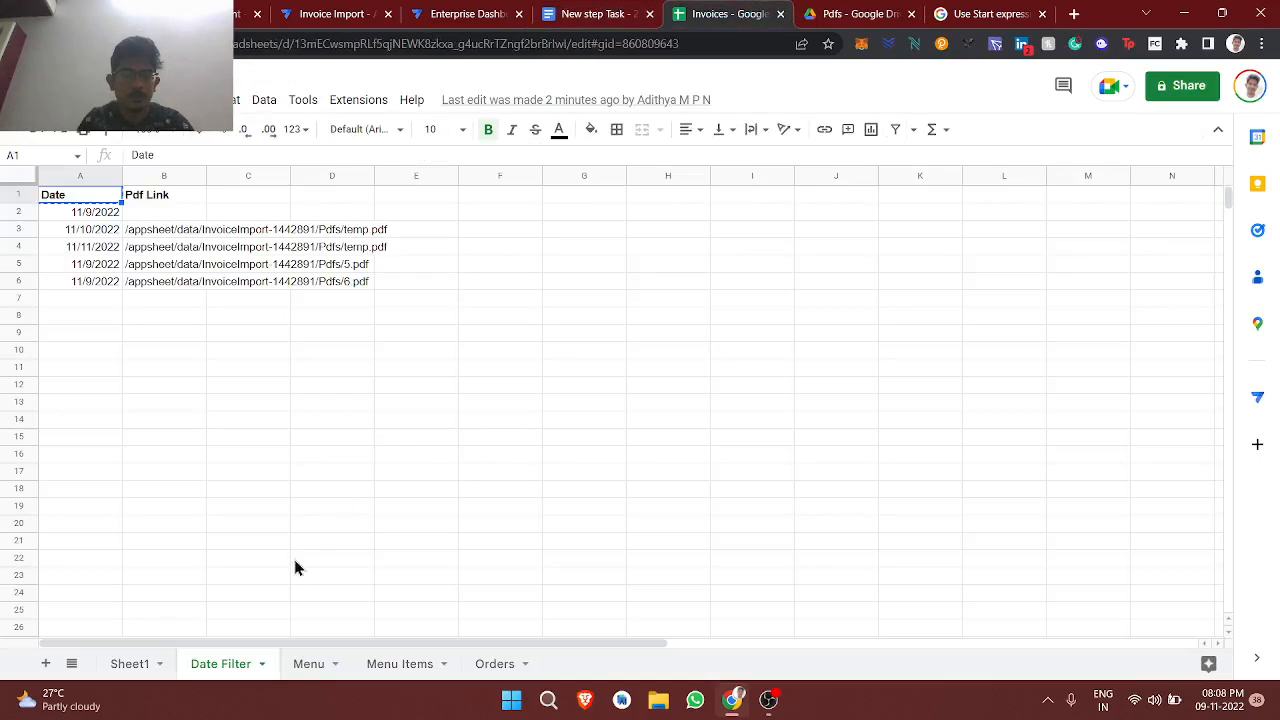
double_click(222, 664)
key("ctrl+c")
left_click(588, 13)
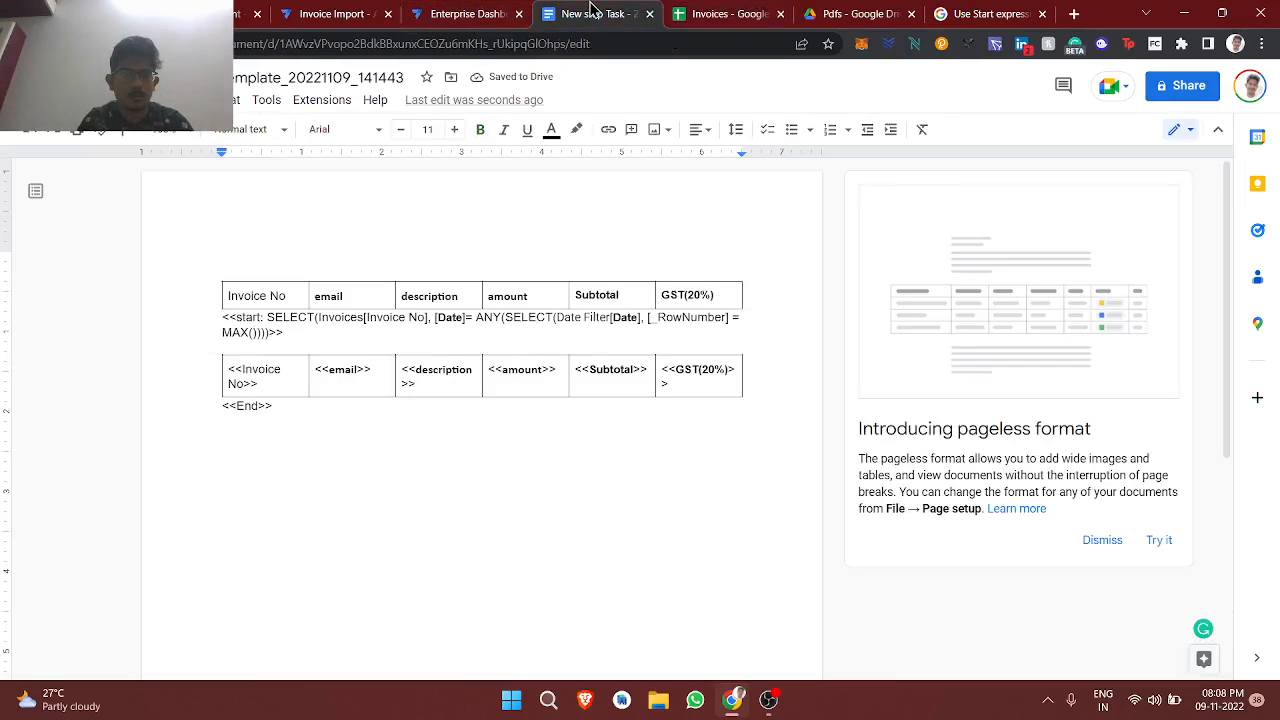
key("ctrl+v")
type("], [")
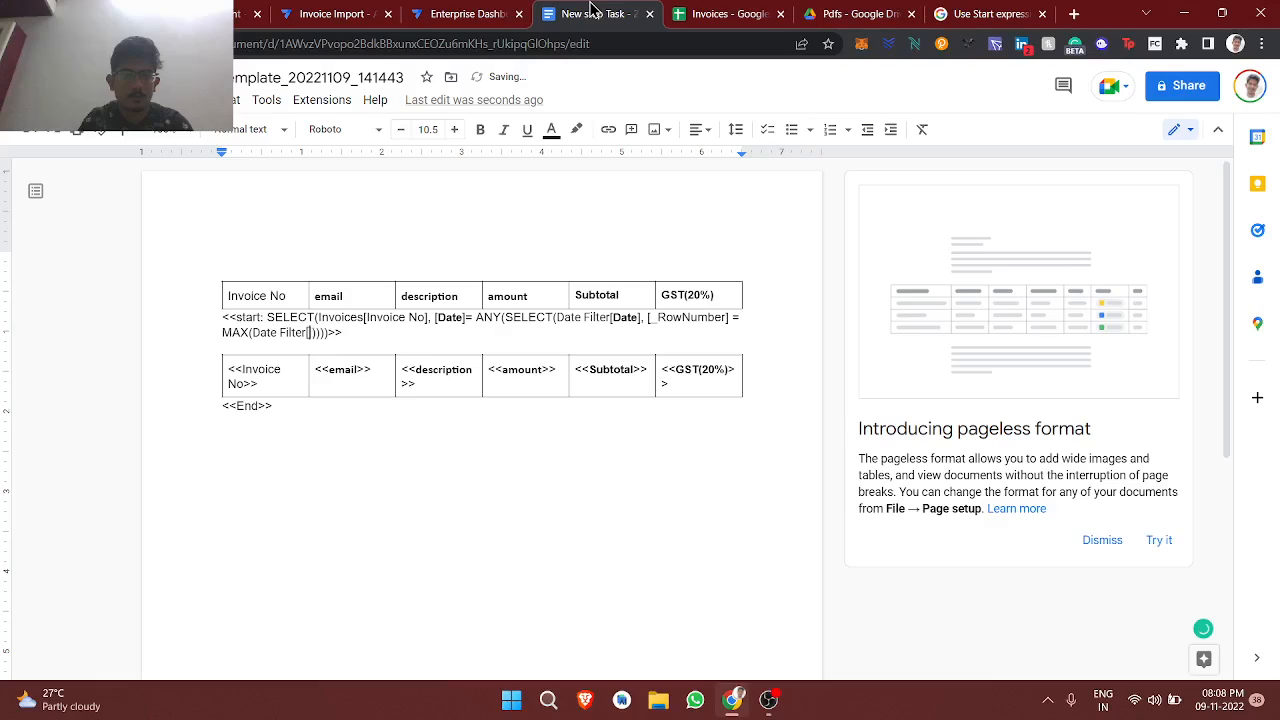
type("_RowNum")
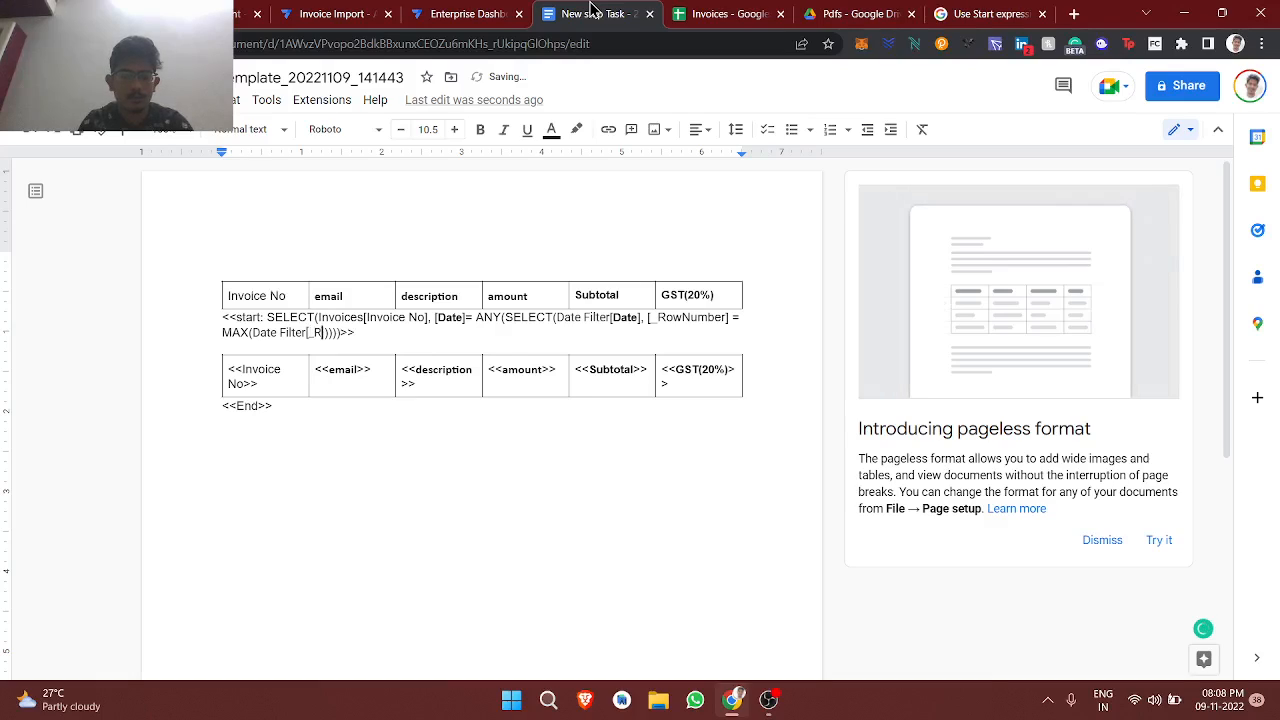
type("ber")
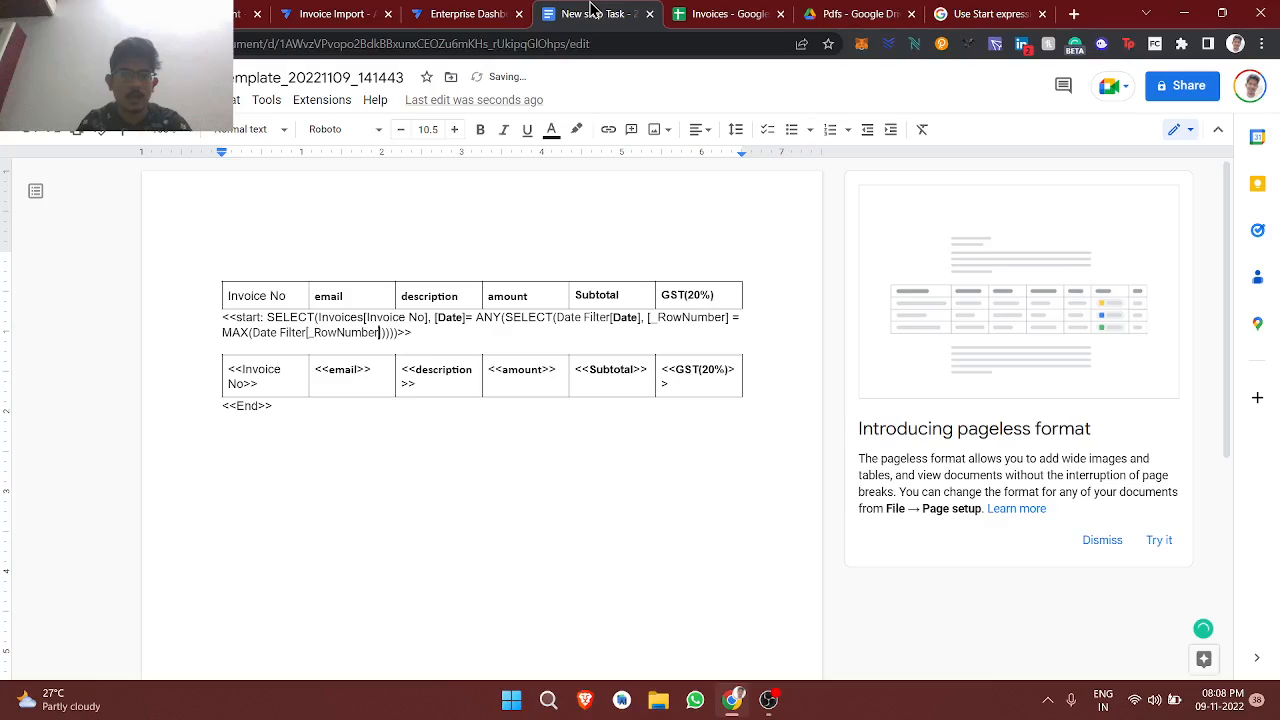
Step: Review the finished Start expression's Date comparison and row number condition against the last record in the Date Filter sheet
left_click(472, 320)
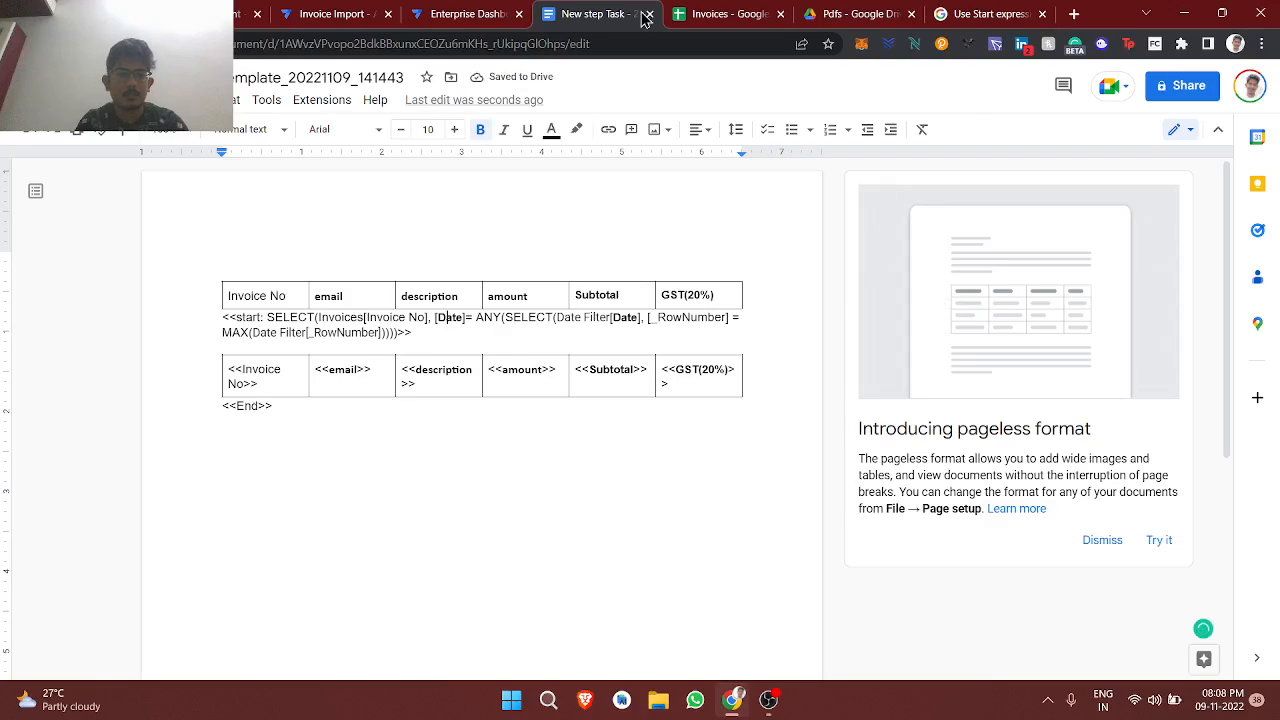
key("ctrl+Tab")
left_click(68, 285)
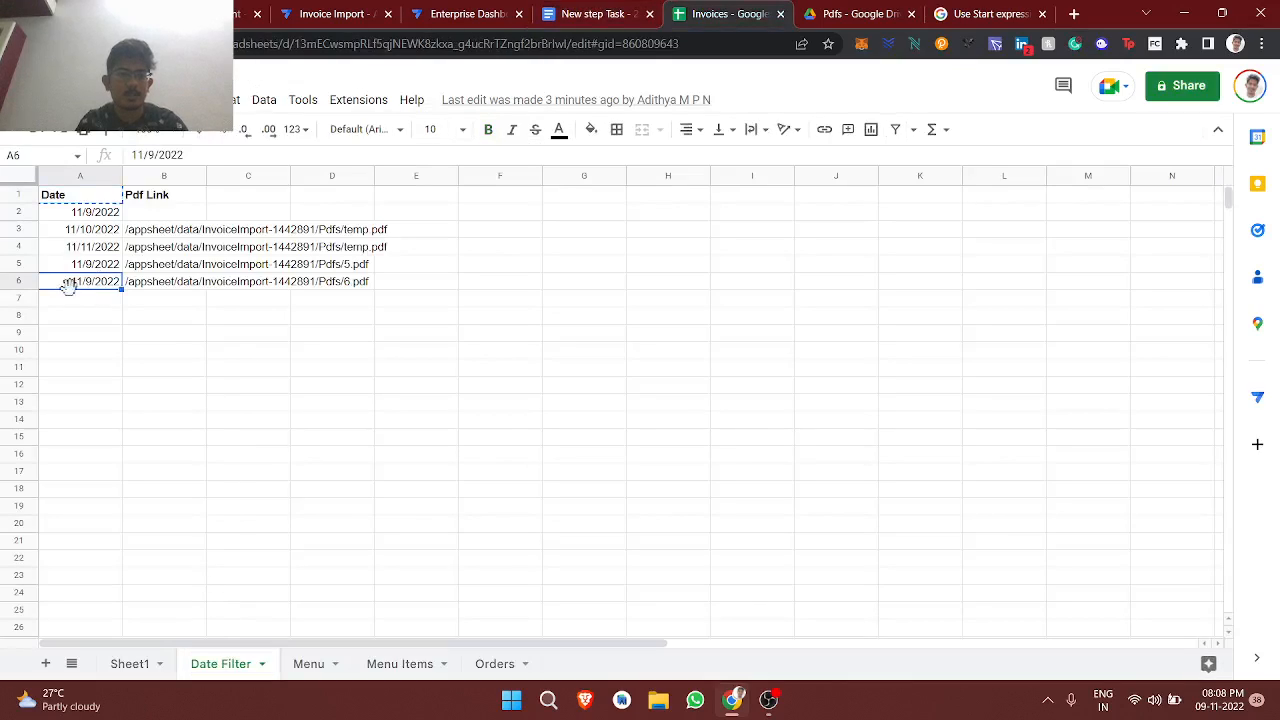
left_click(555, 14)
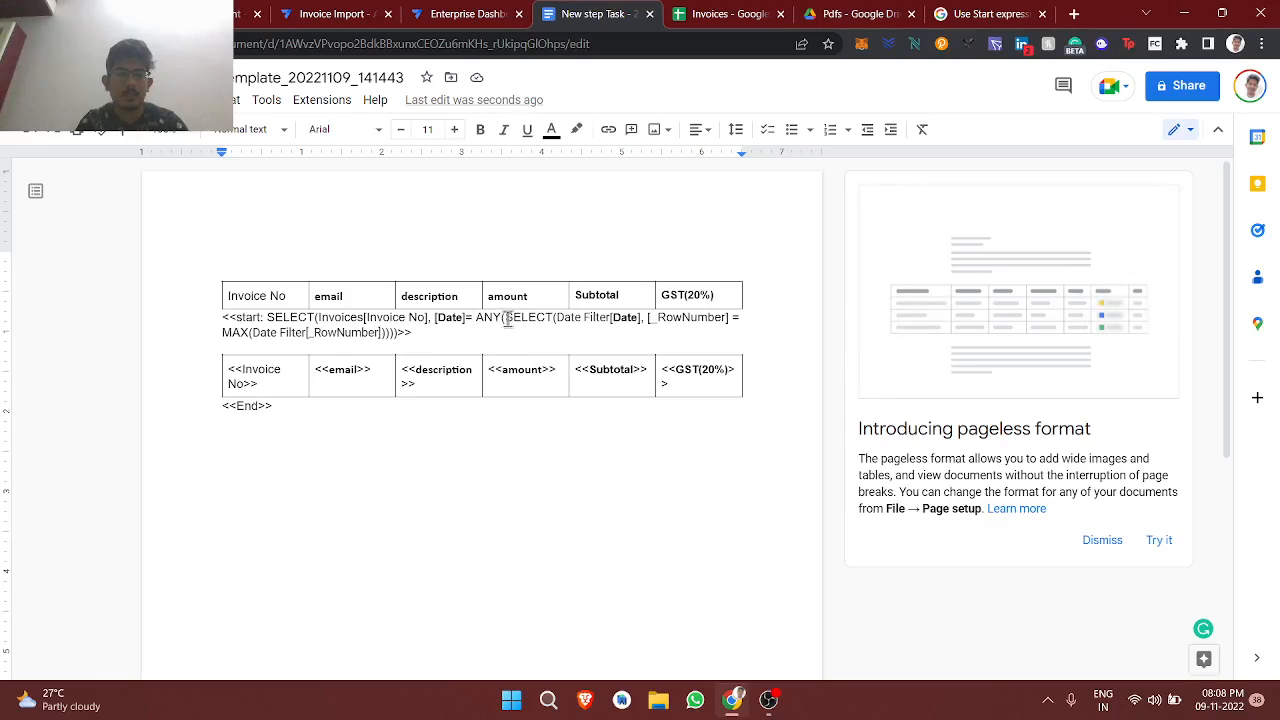
left_click(628, 318)
left_click(682, 318)
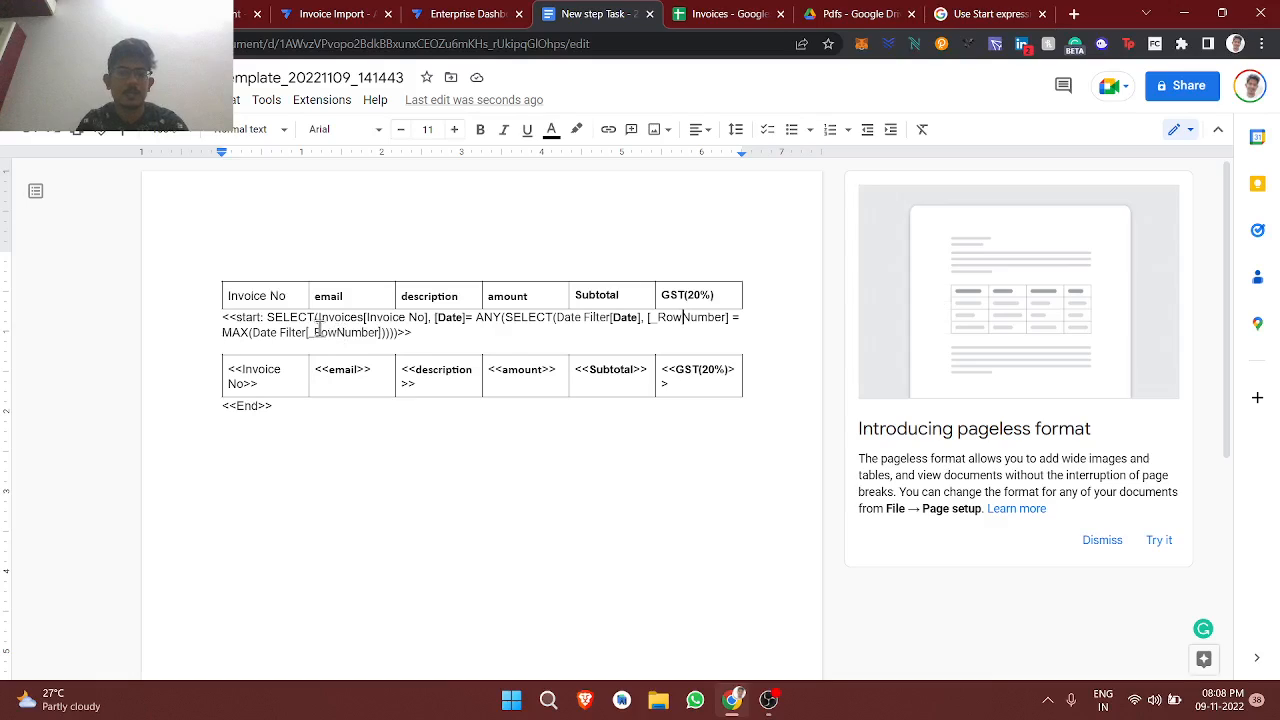
Step: Switch to the AppSheet editor, add a Generate Pdf record dated 10-11-2022 in the app preview, save it and sync
left_click(378, 10)
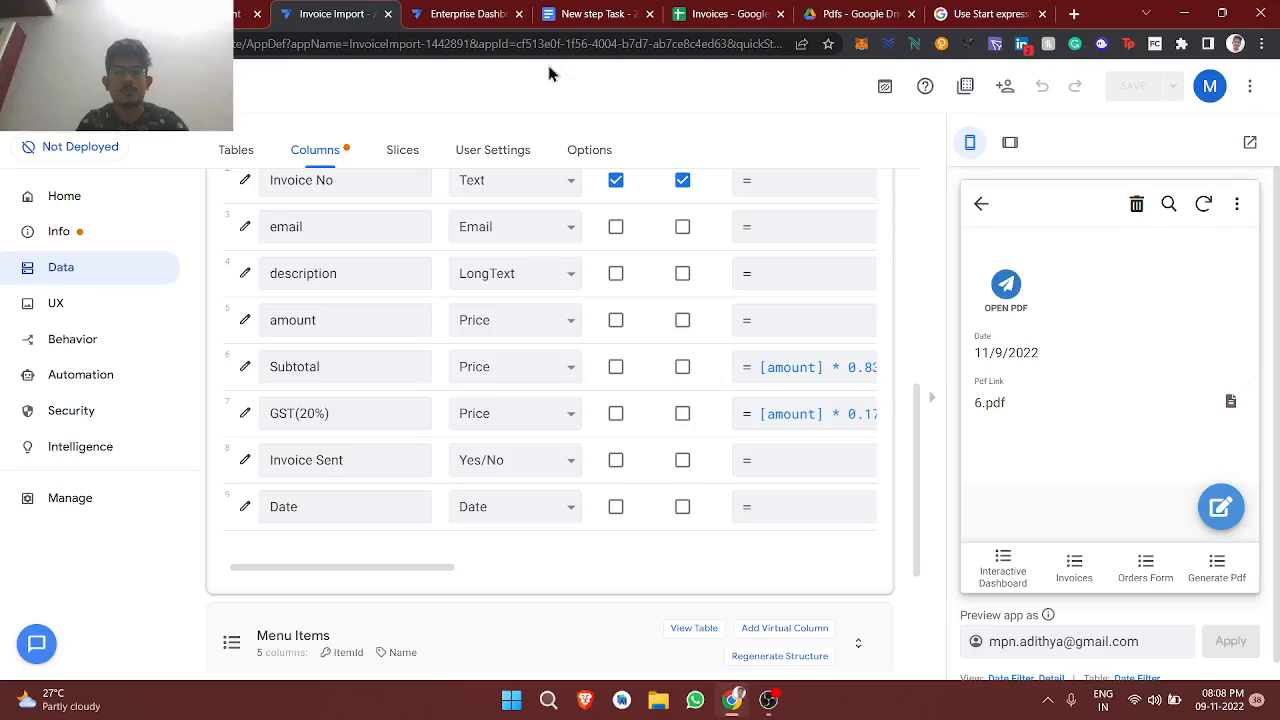
left_click(1193, 568)
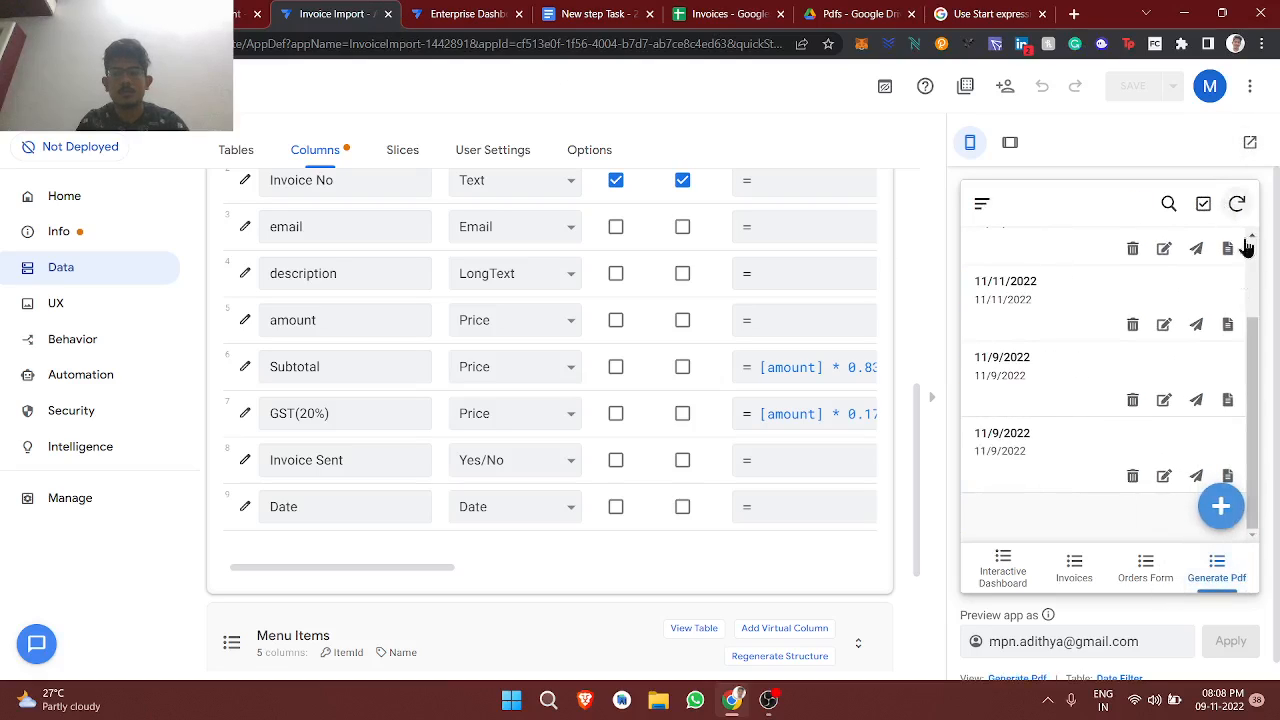
left_click(1215, 494)
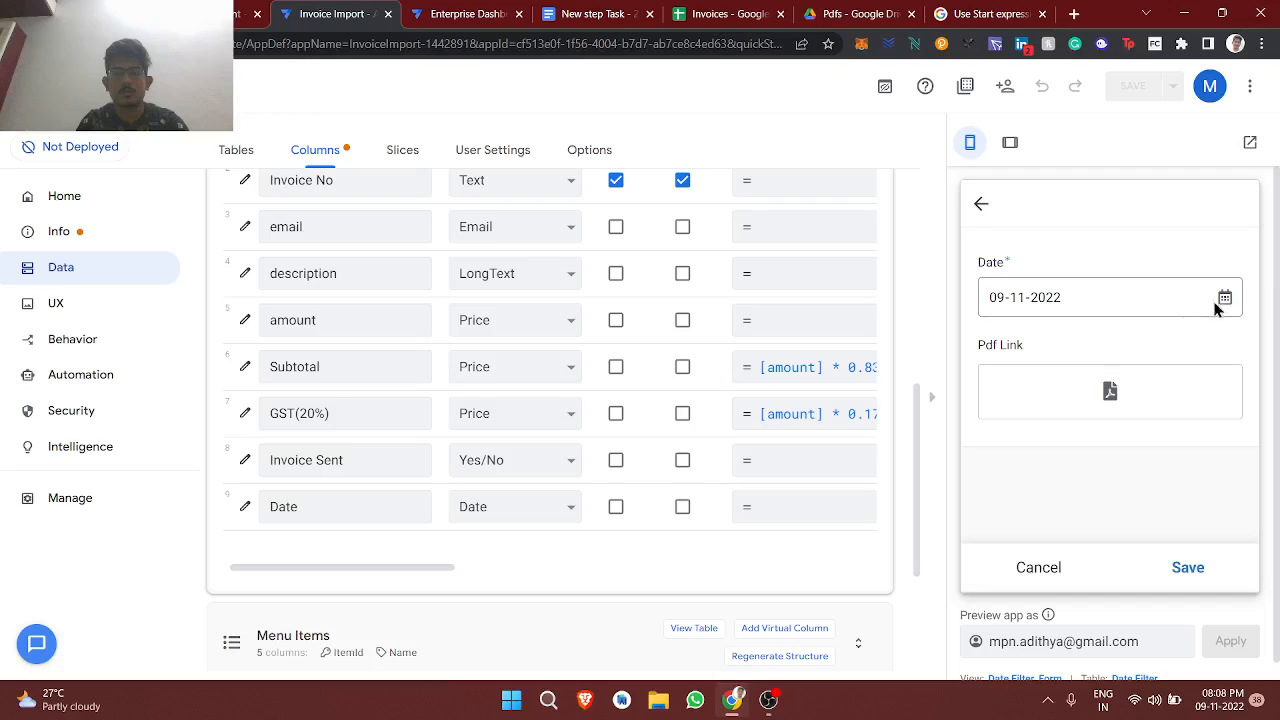
left_click(1222, 300)
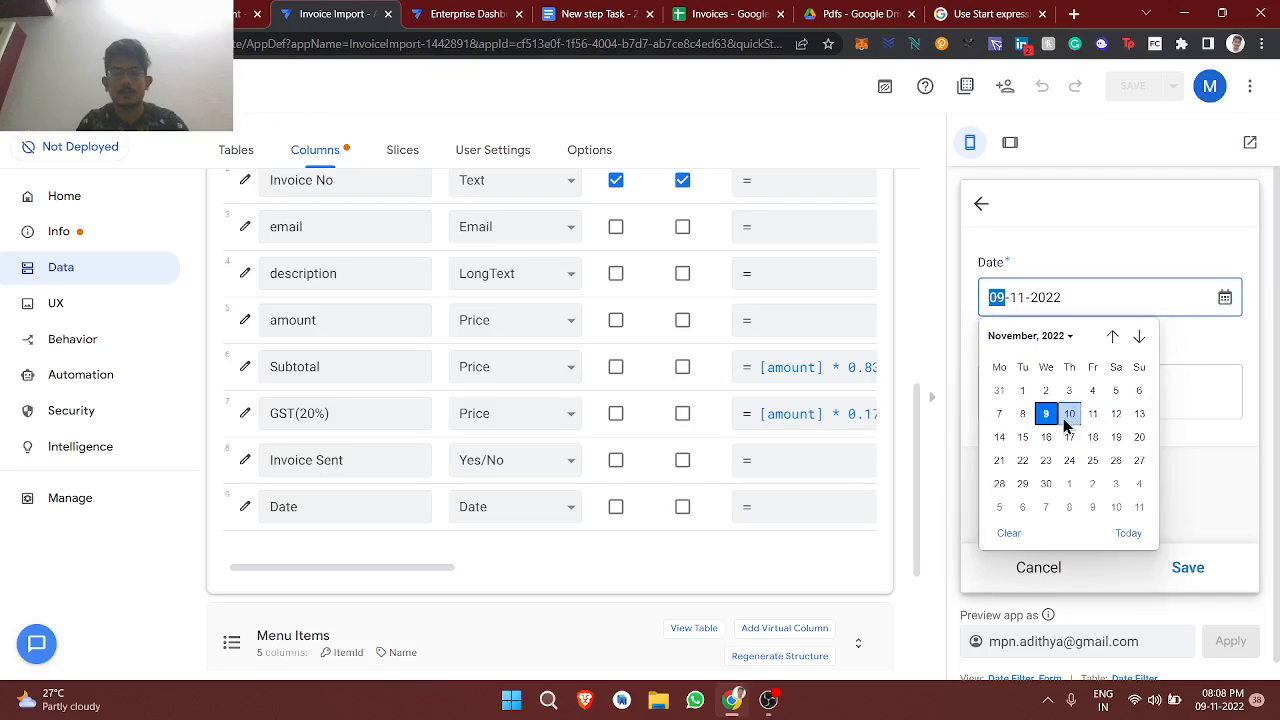
left_click(1066, 420)
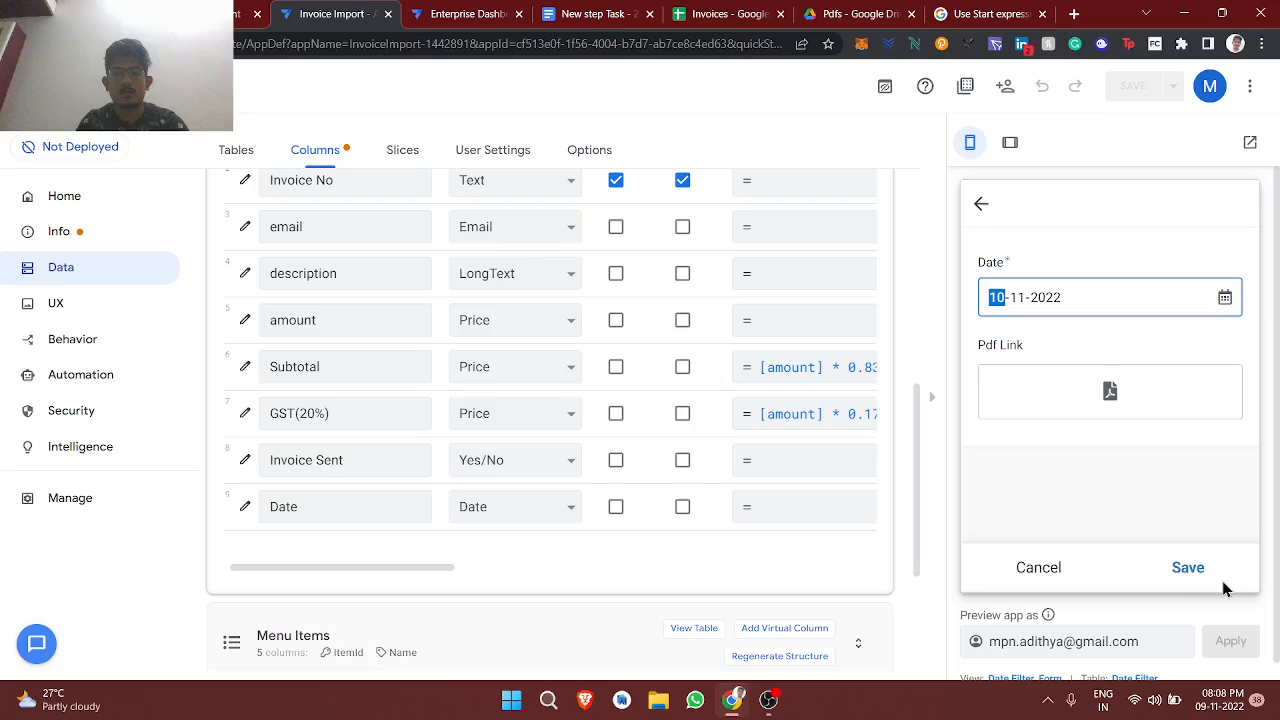
left_click(1025, 412)
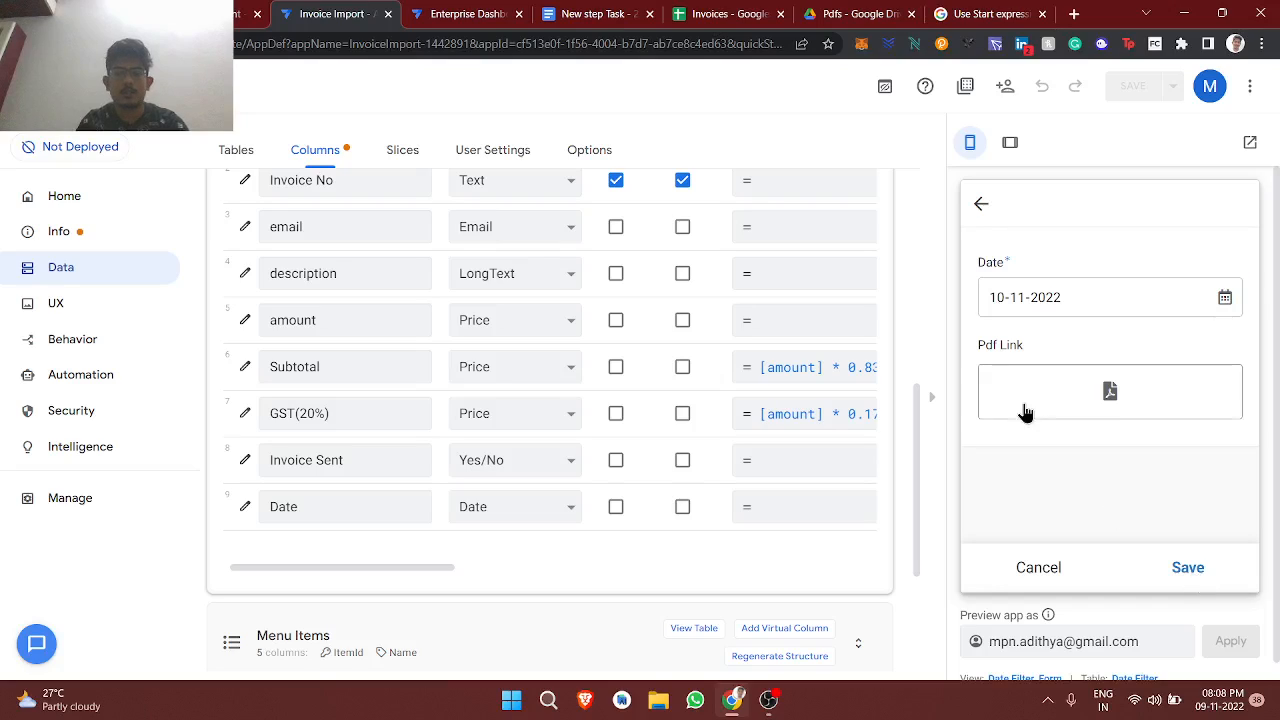
left_click(1190, 568)
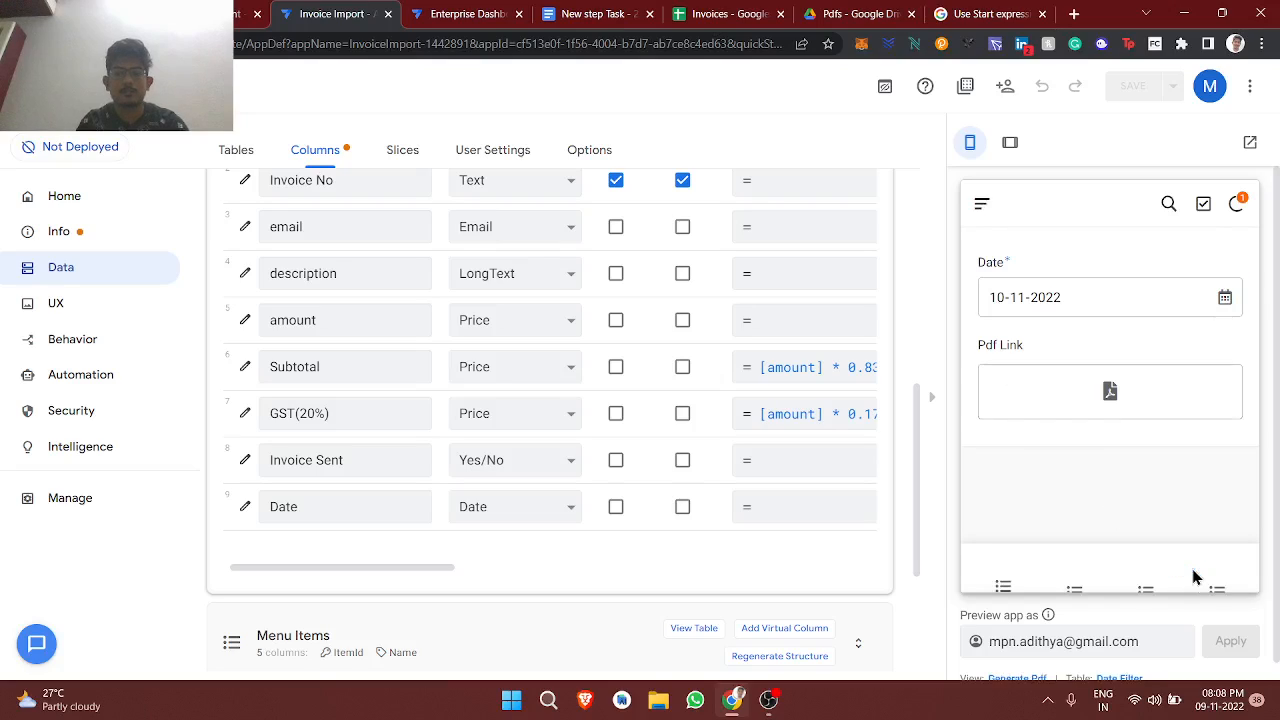
left_click(1236, 205)
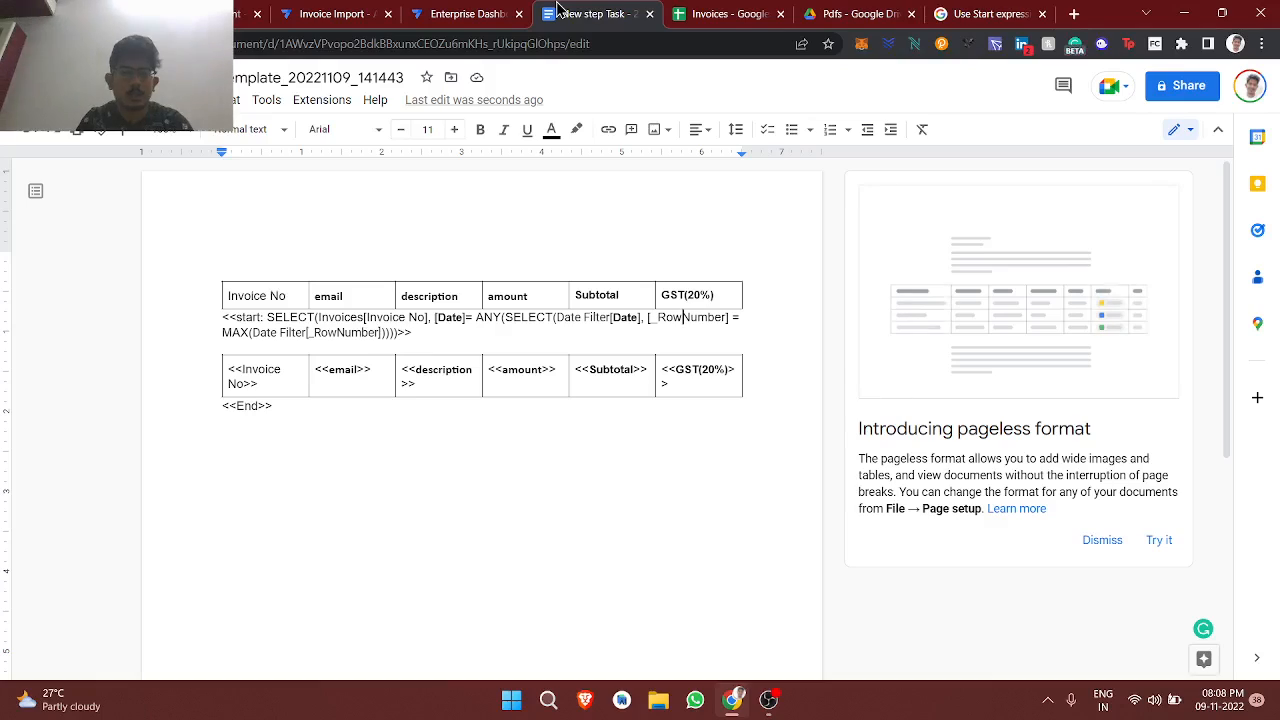
Step: Check the new record in the Date Filter sheet and the invoice dates in Sheet1, and return to the AppSheet editor
left_click(562, 12)
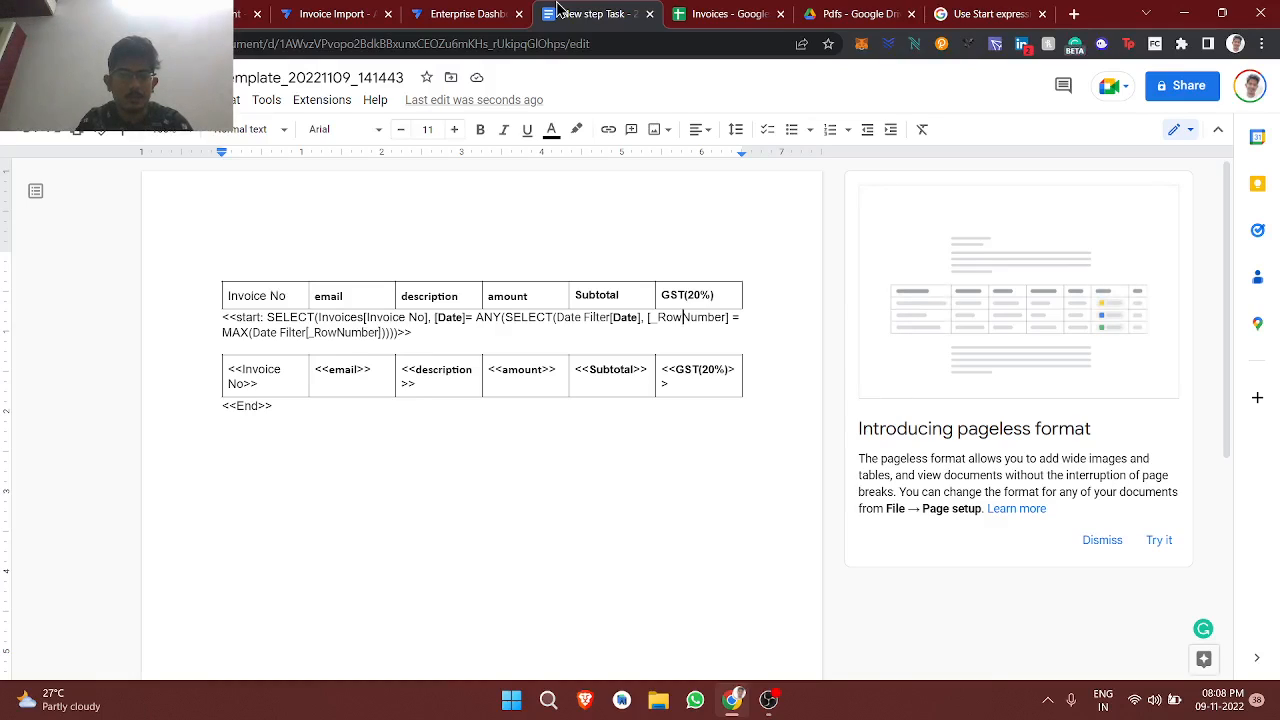
left_click(725, 14)
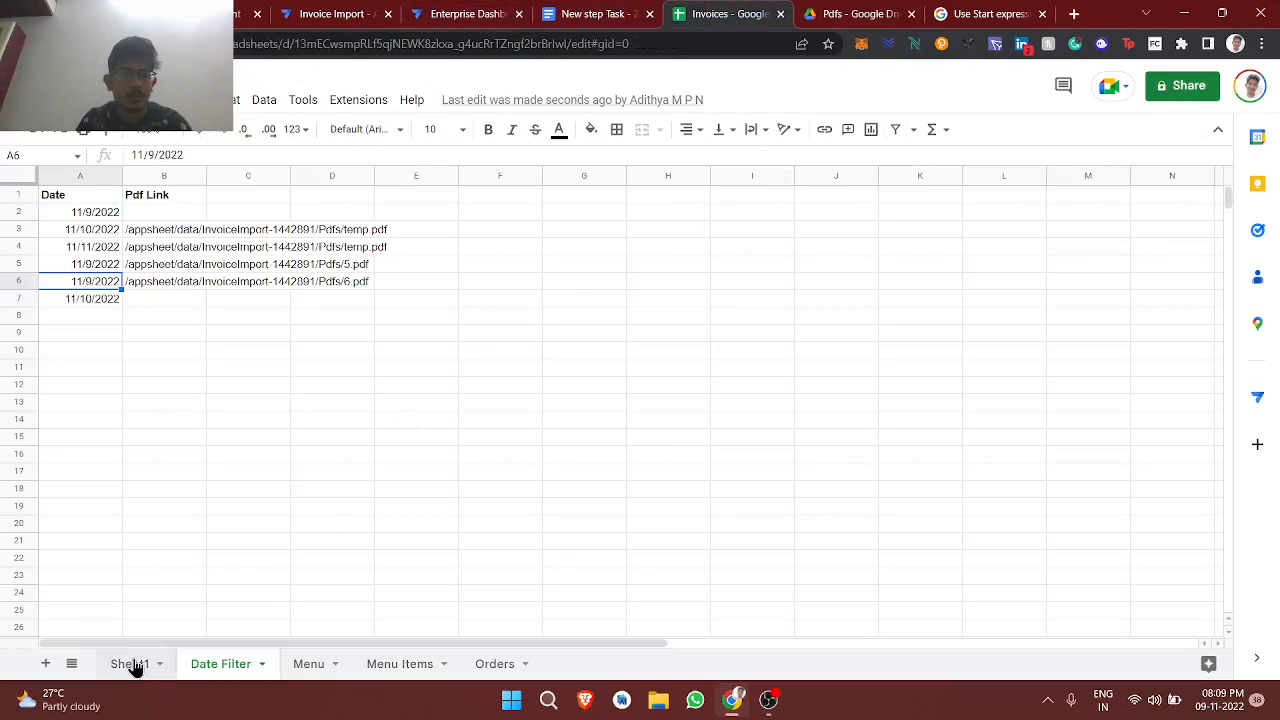
left_click(131, 662)
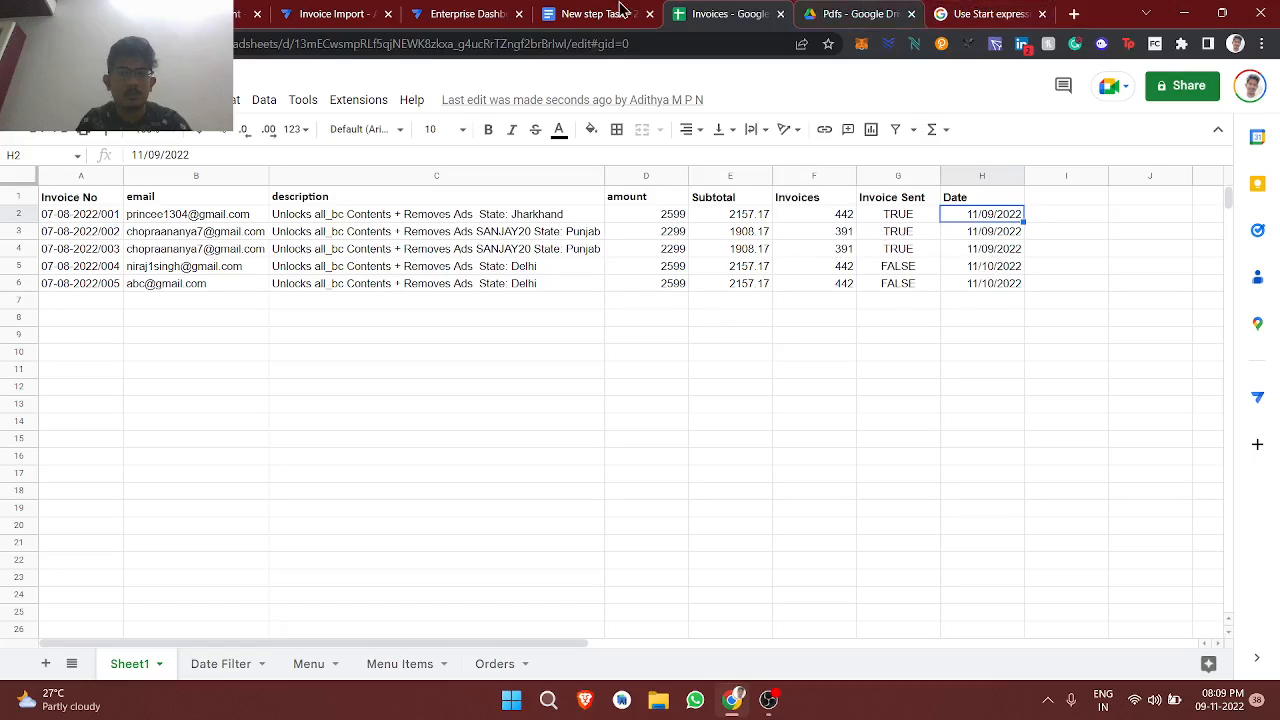
left_click(402, 10)
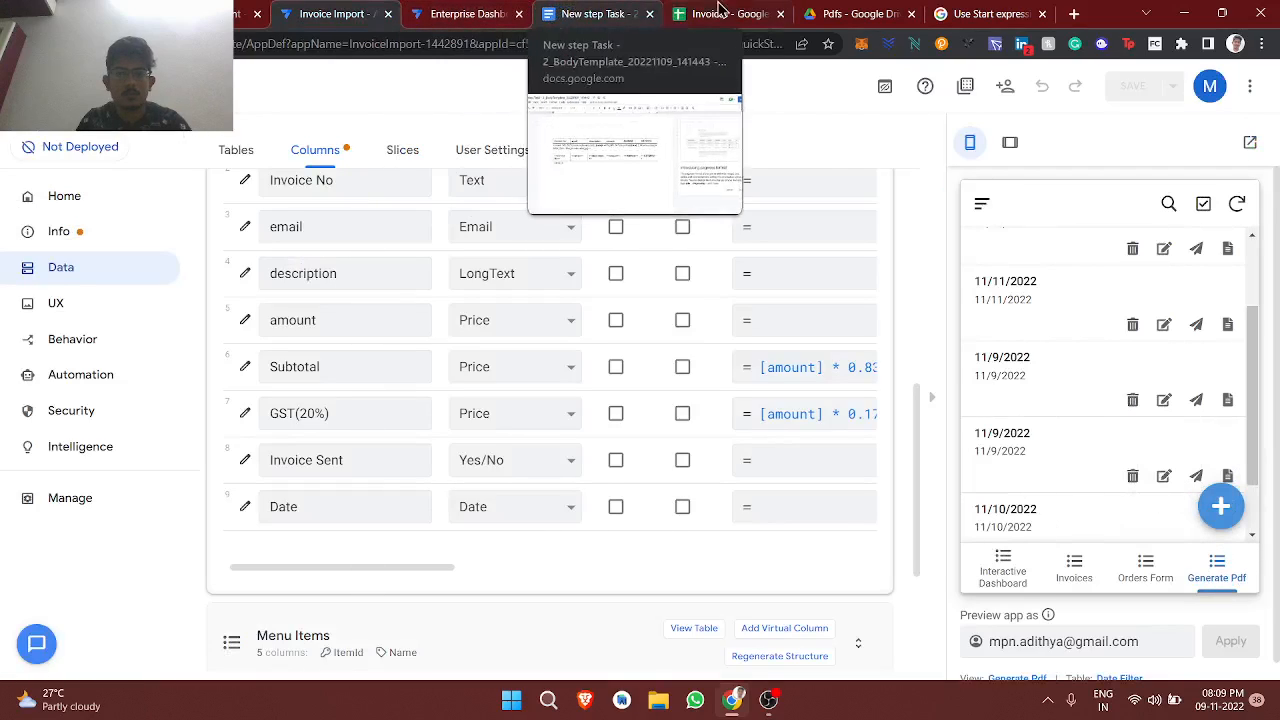
Step: Close the Start expressions help page, then view 7.pdf in the Drive Pdfs folder and close its preview
left_click(1043, 14)
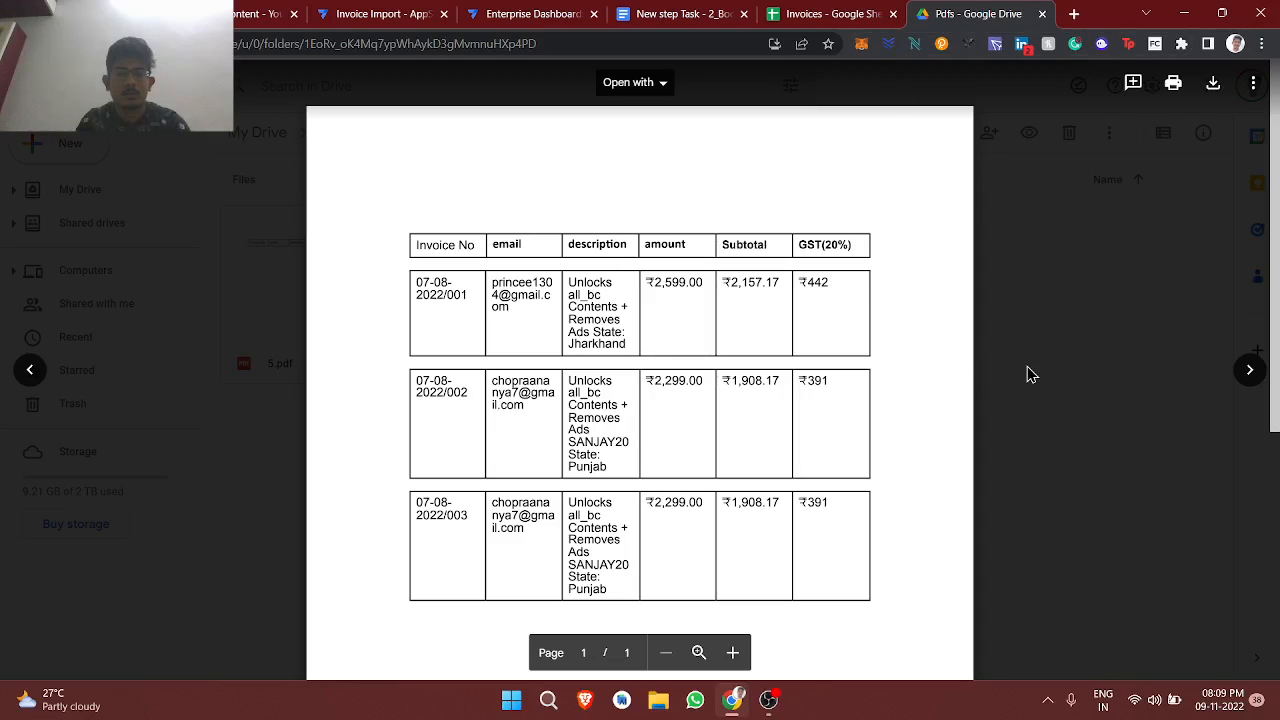
key("Escape")
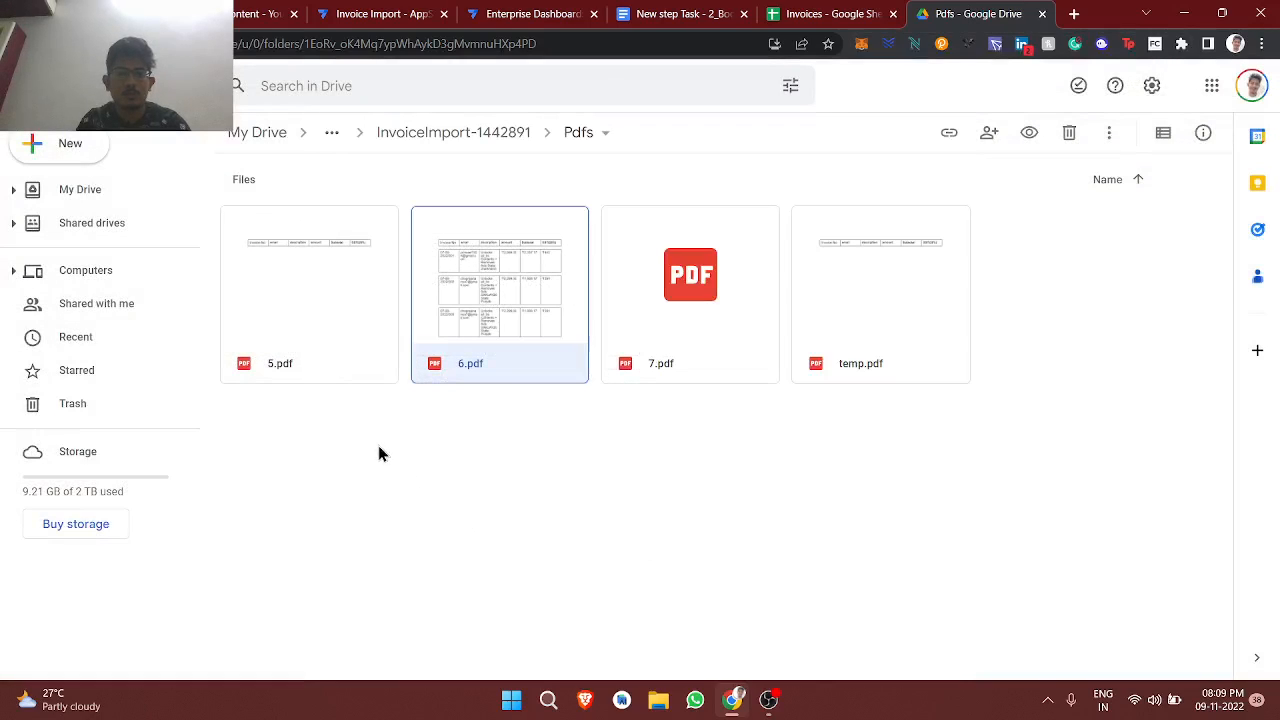
double_click(691, 331)
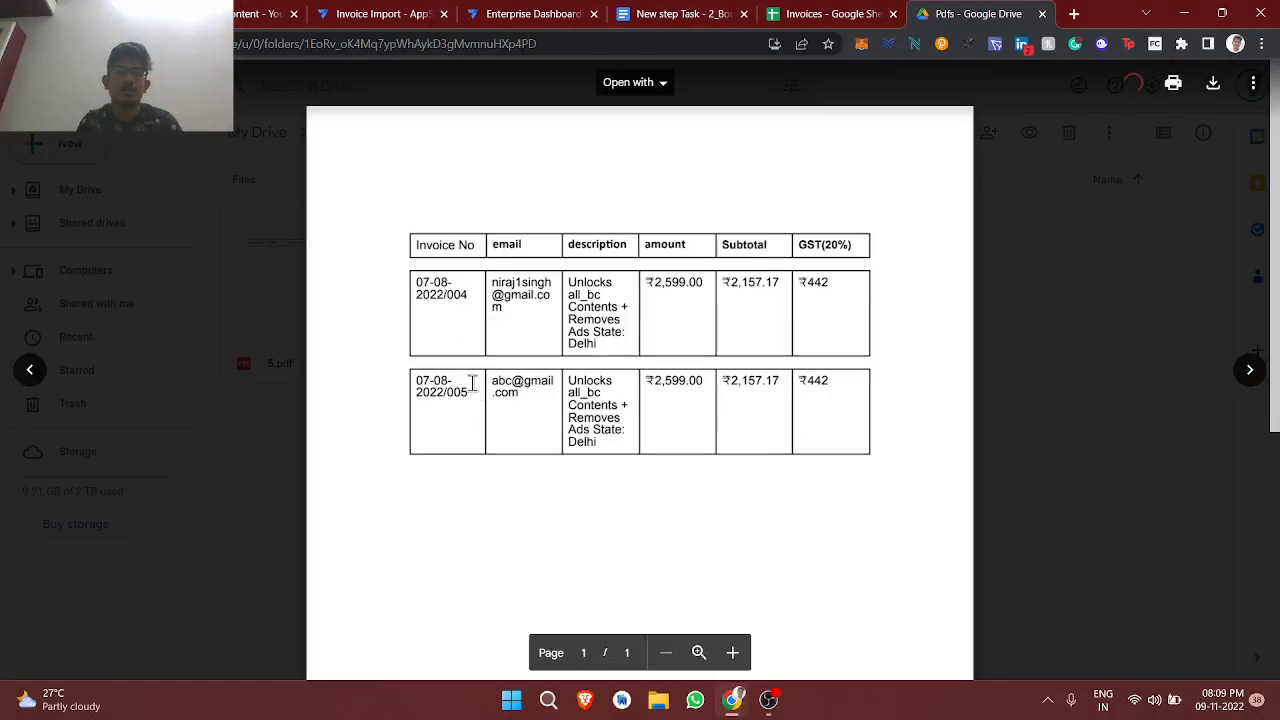
key("Escape")
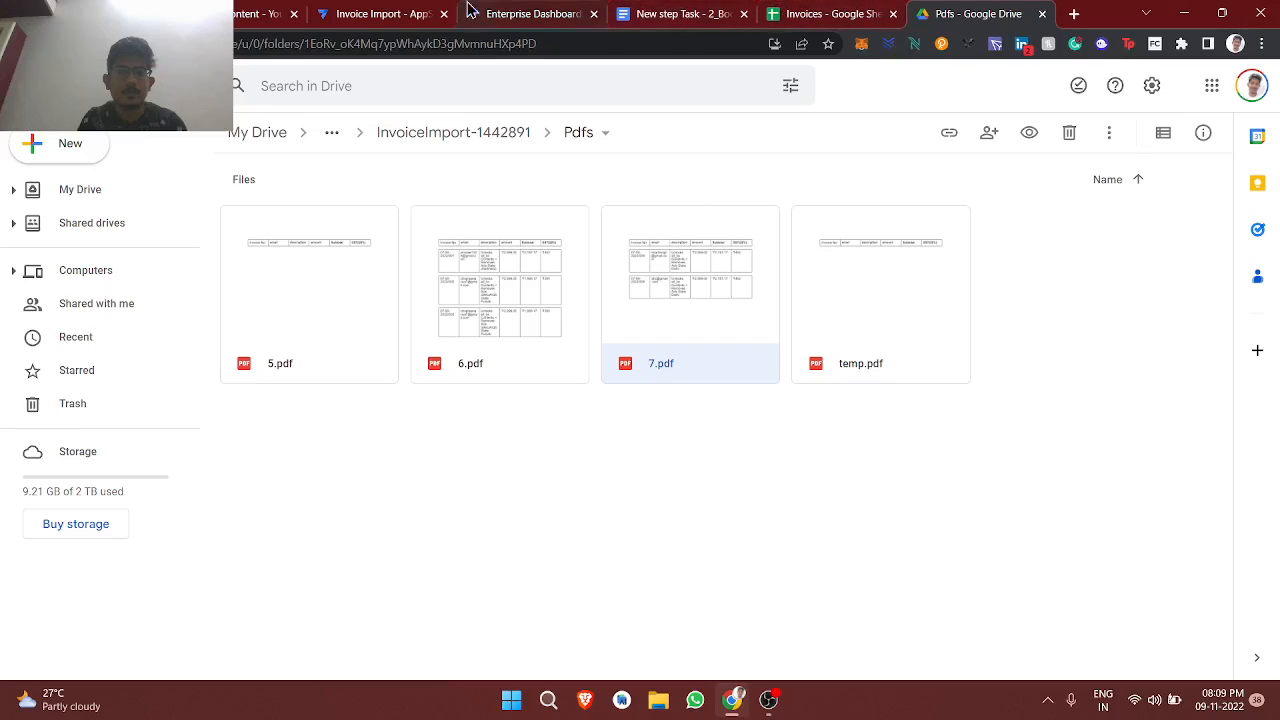
Step: Open the PDF of the newest 11/10/2022 record from the Generate Pdf view in the AppSheet app preview
left_click(403, 10)
scroll(1100, 457, "down", 3)
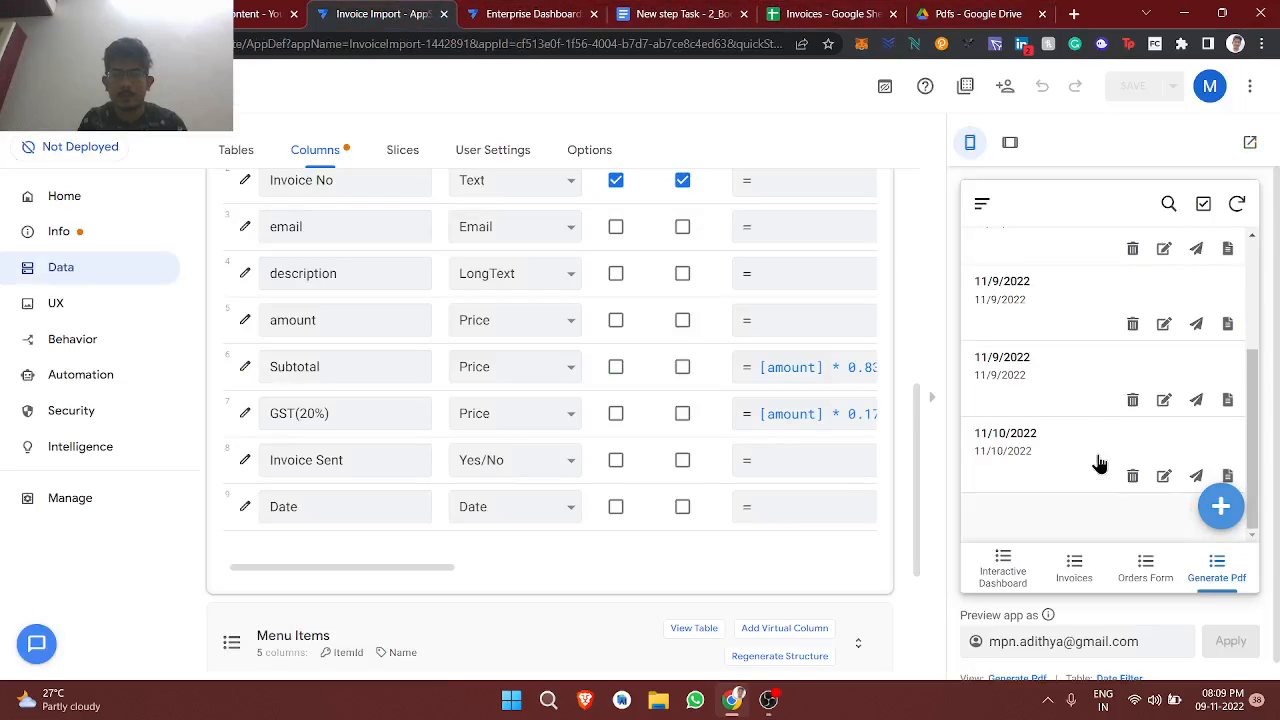
left_click(1012, 466)
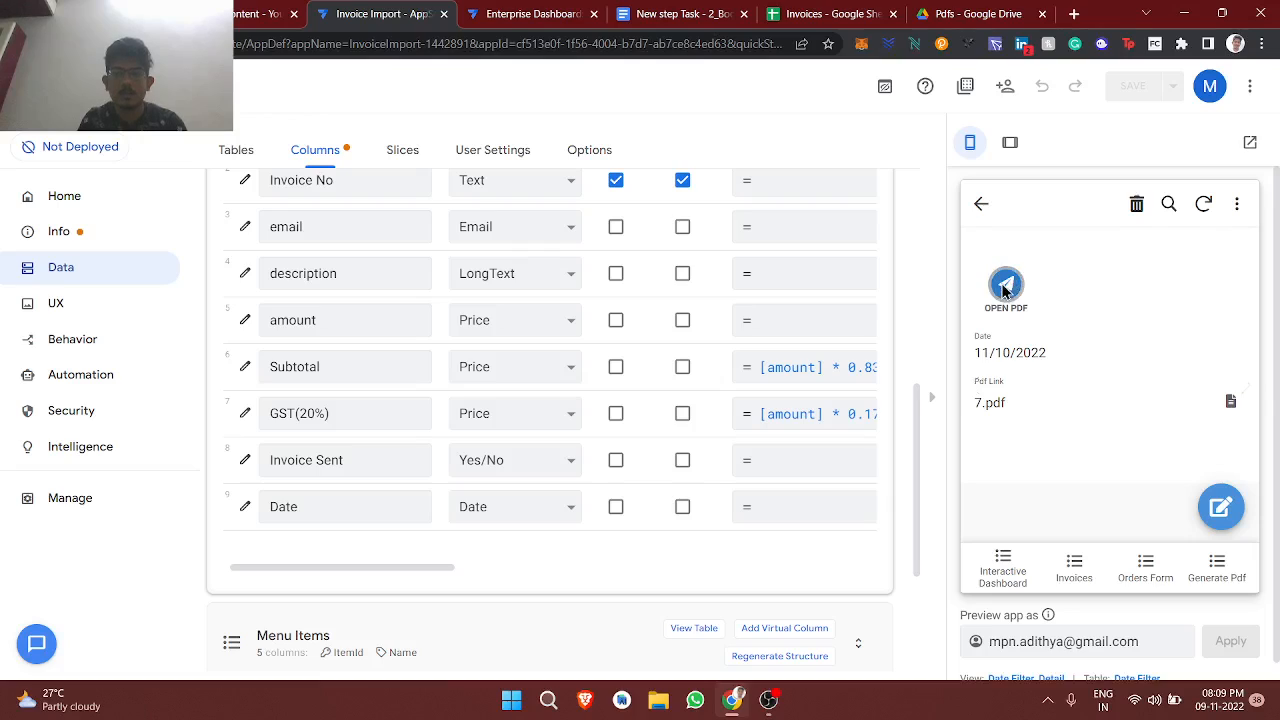
left_click(986, 402)
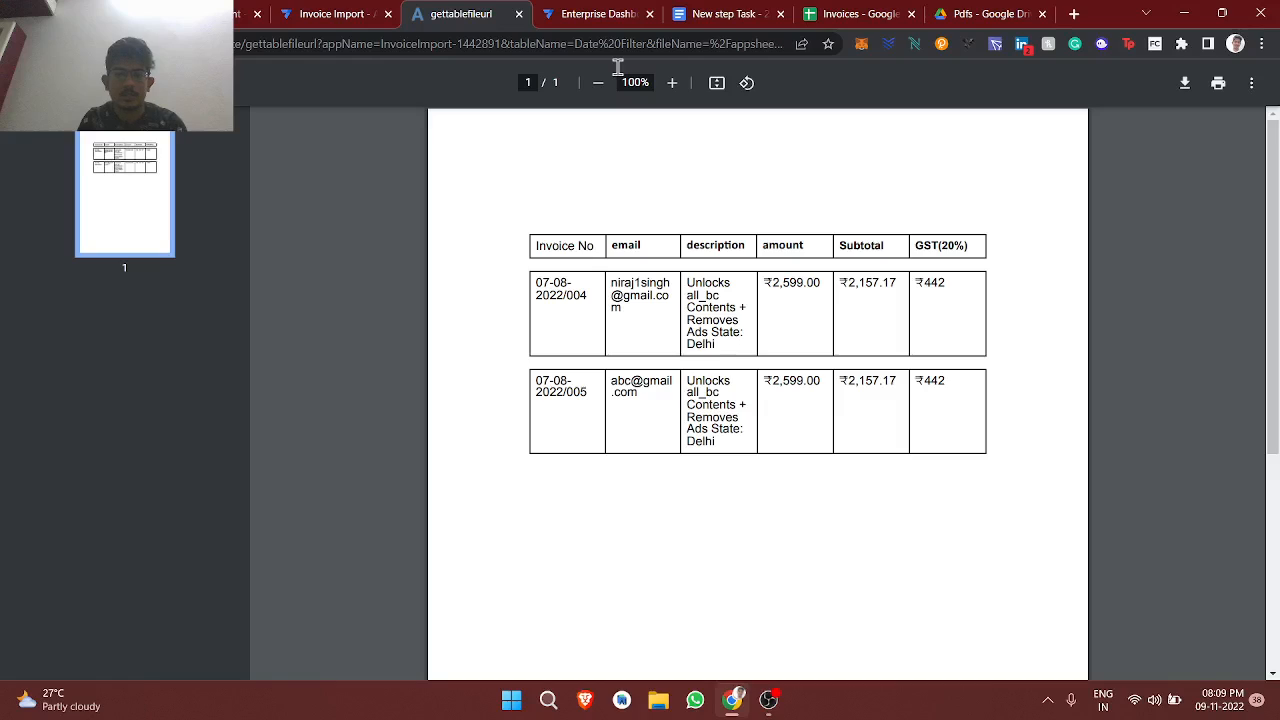
Step: Compare the generated PDF with the invoices in rows 5 and 6 of Sheet1, and revisit the template's Start expression
left_click(372, 13)
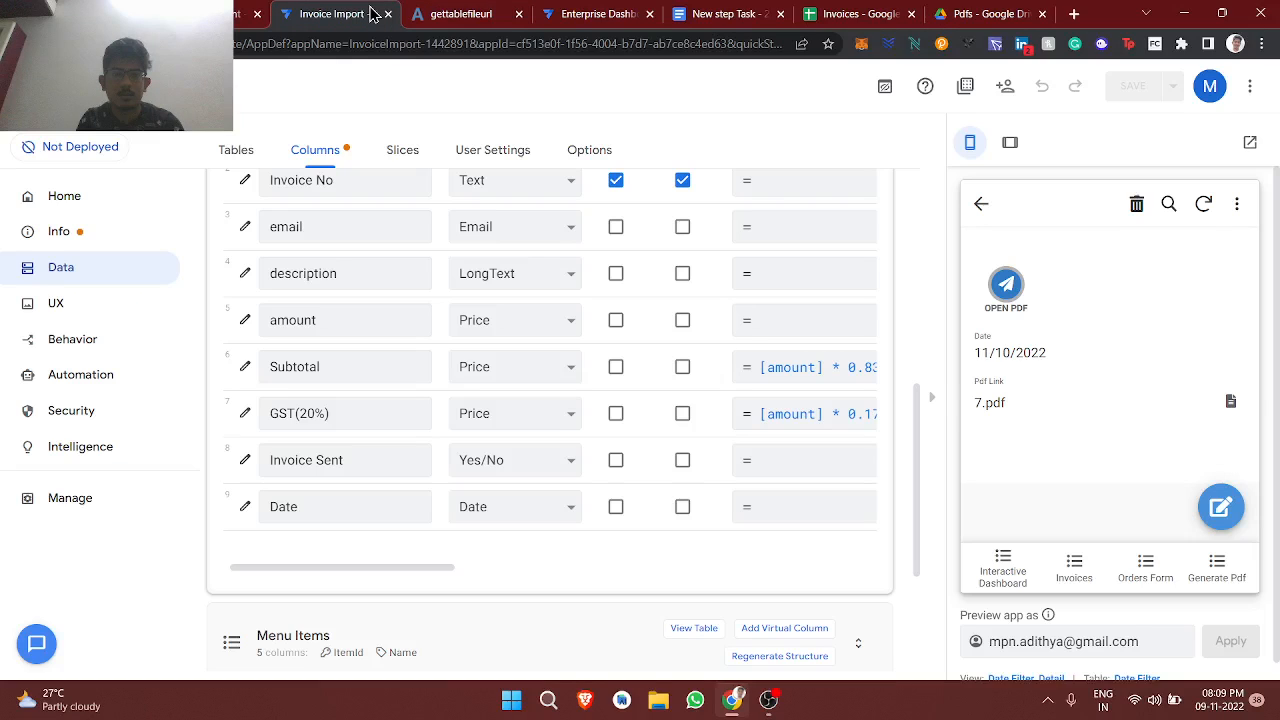
left_click(855, 14)
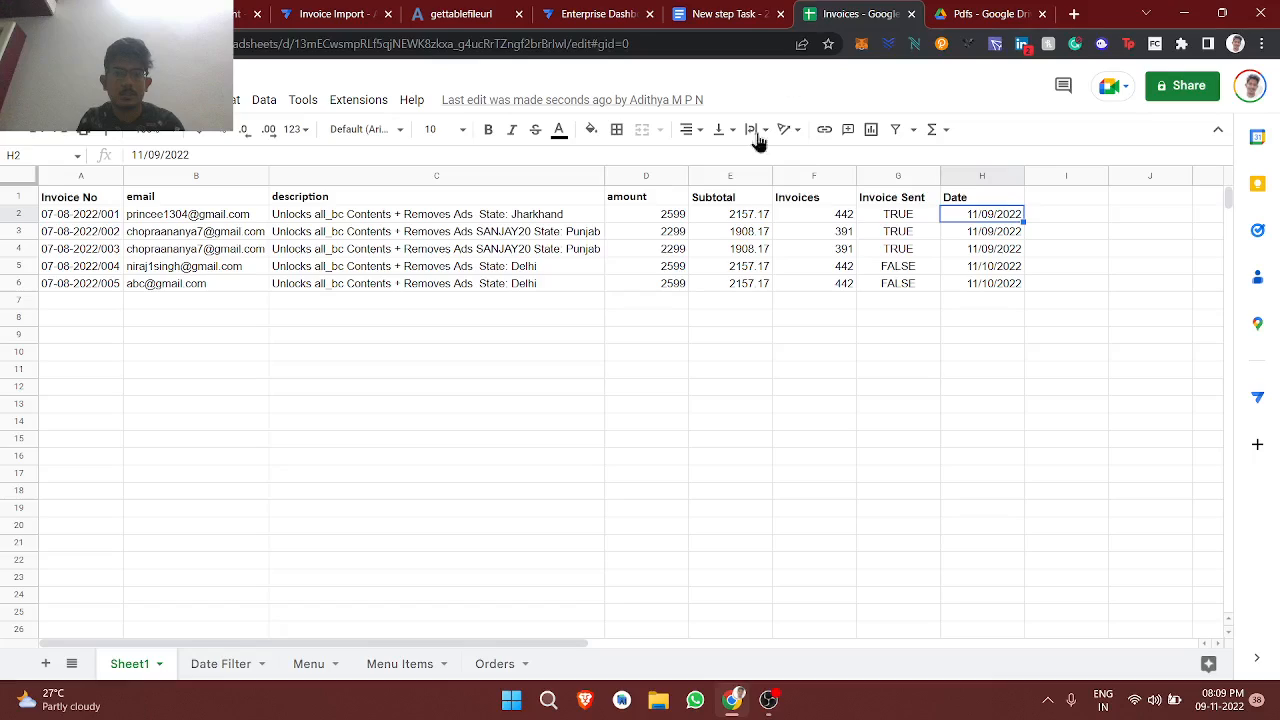
left_click(6, 265)
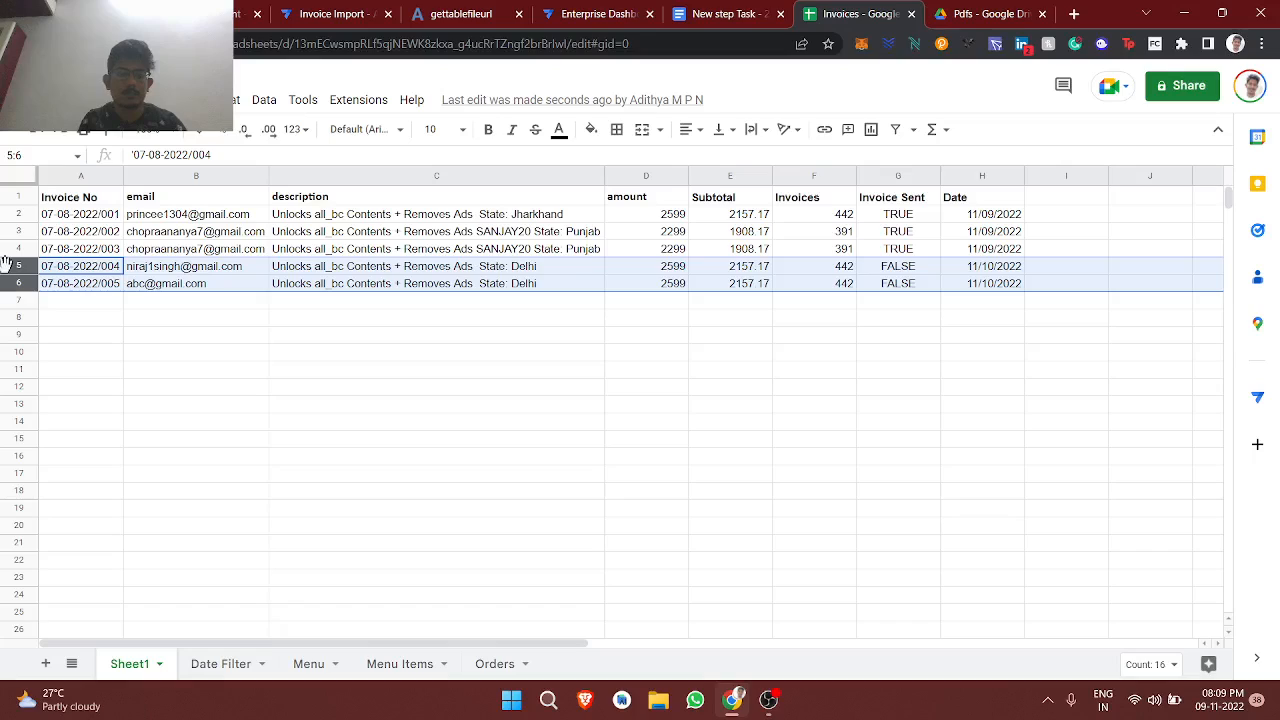
left_click(432, 13)
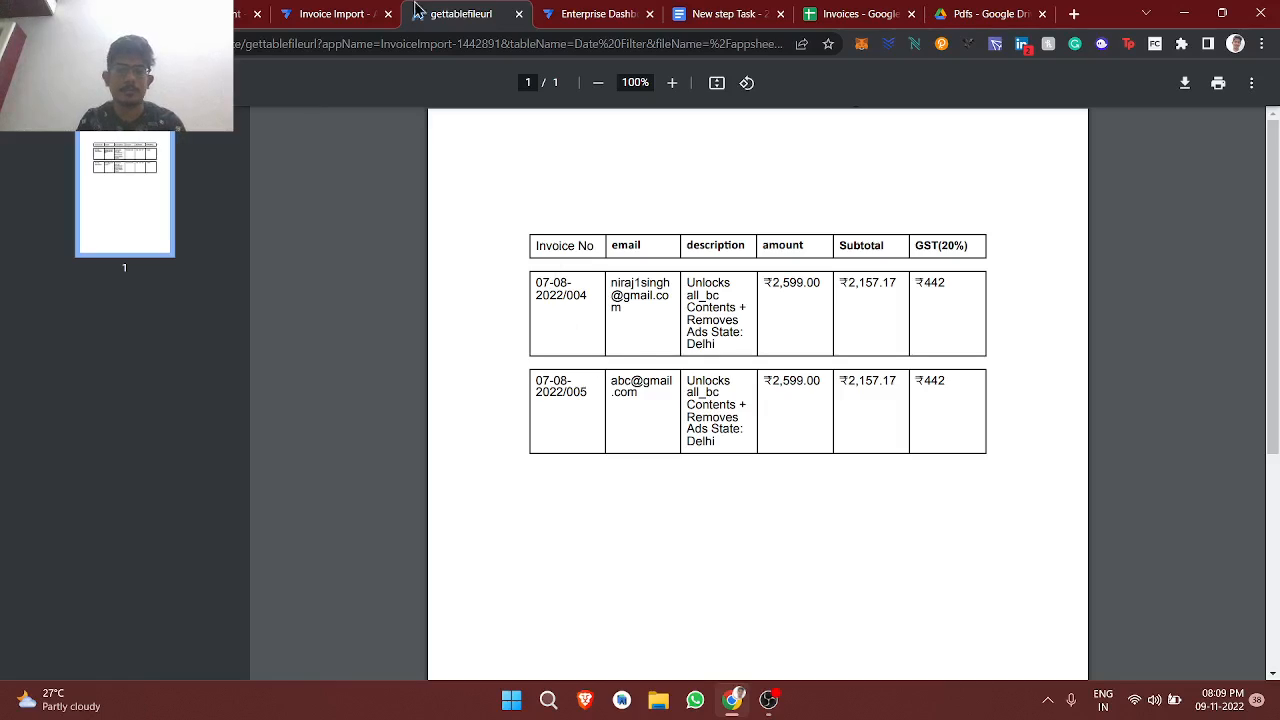
left_click(712, 13)
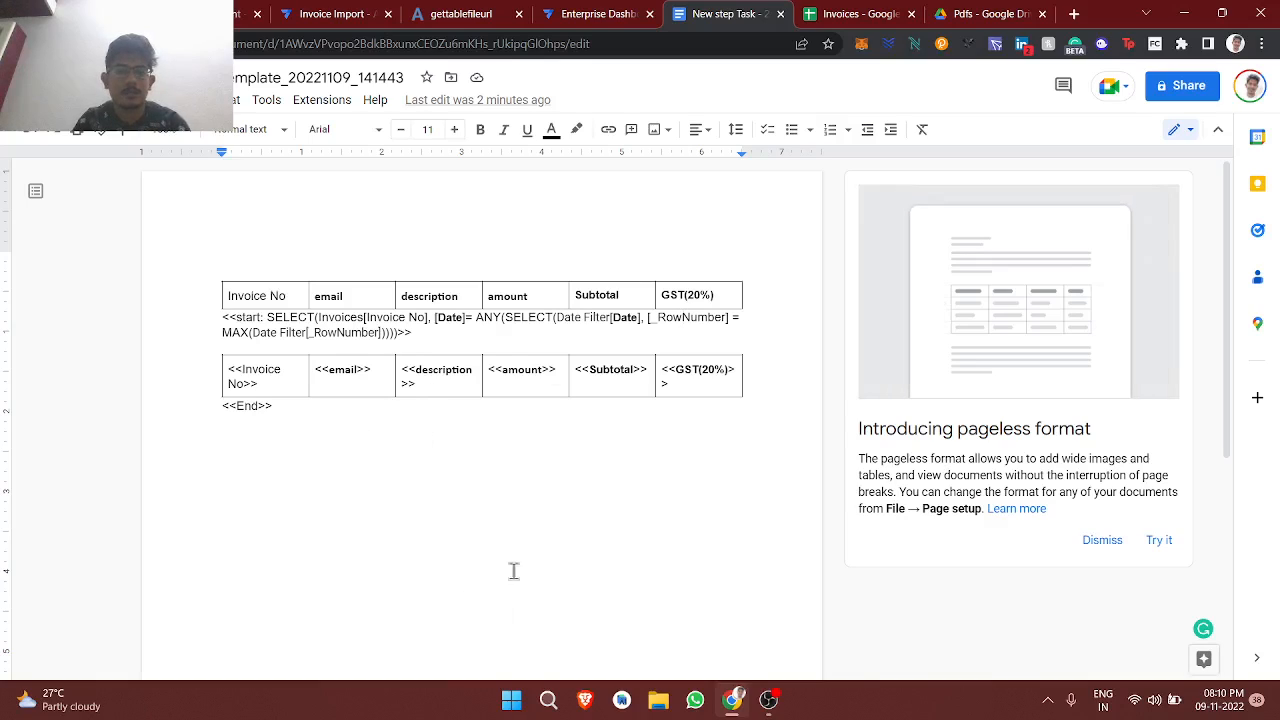
left_click(768, 700)
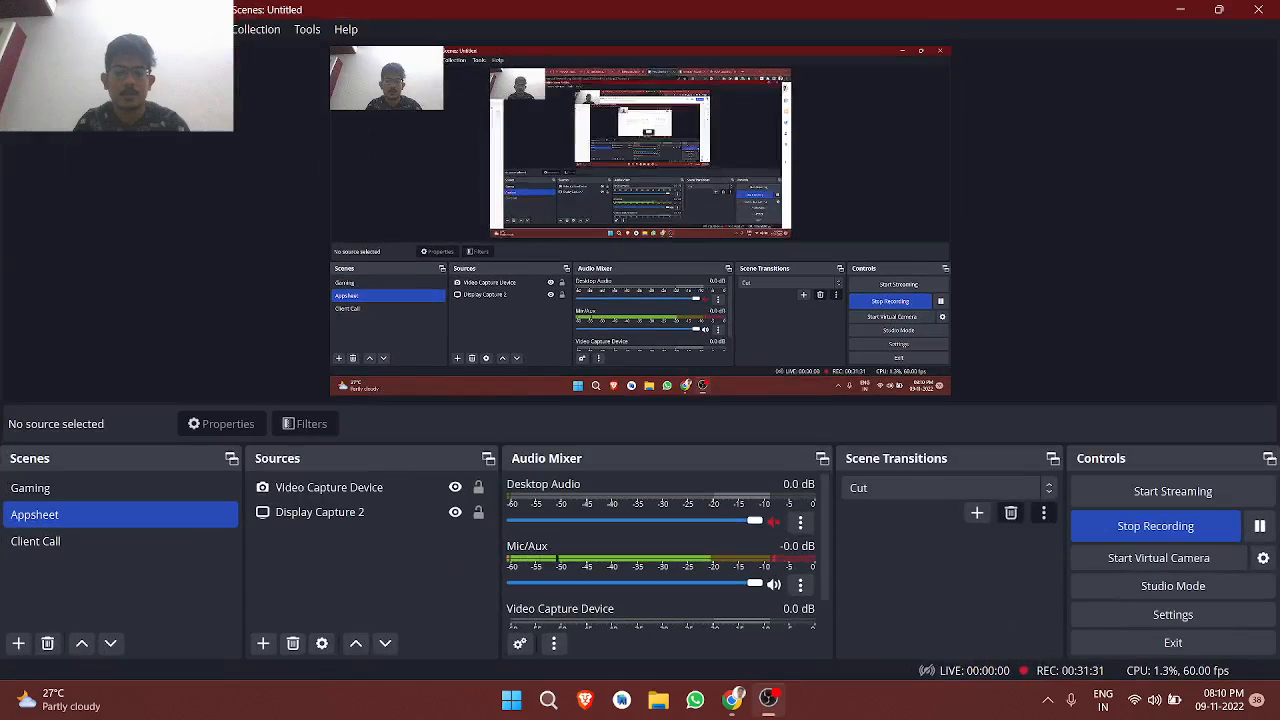